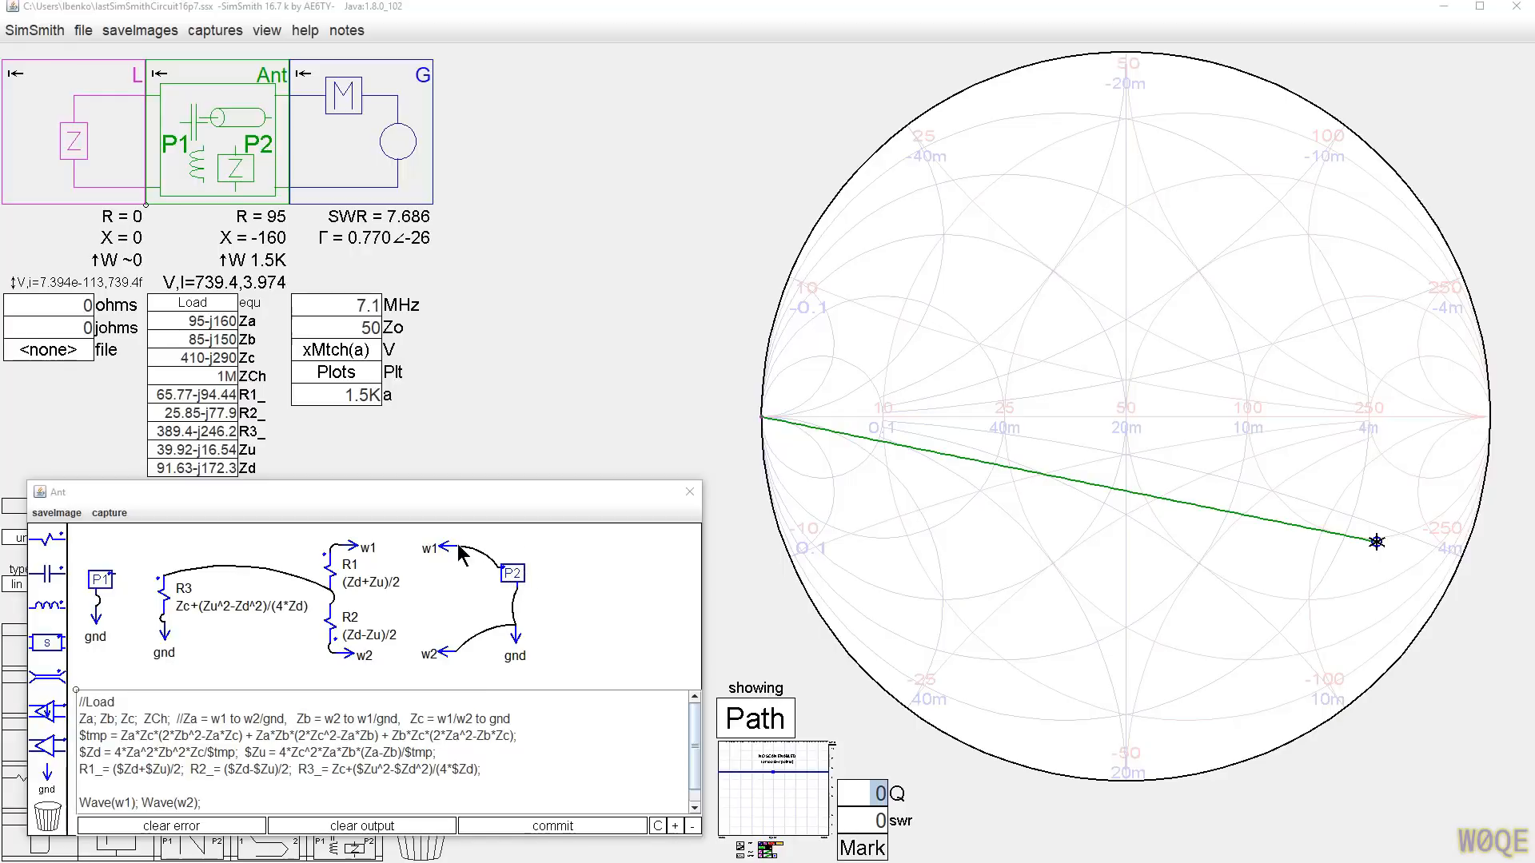
Step: Rewire P2 in the Ant circuit to try the Zb and Zc connections, and restore the Za connection with w2 grounded
left_click_drag(457, 544, 516, 626)
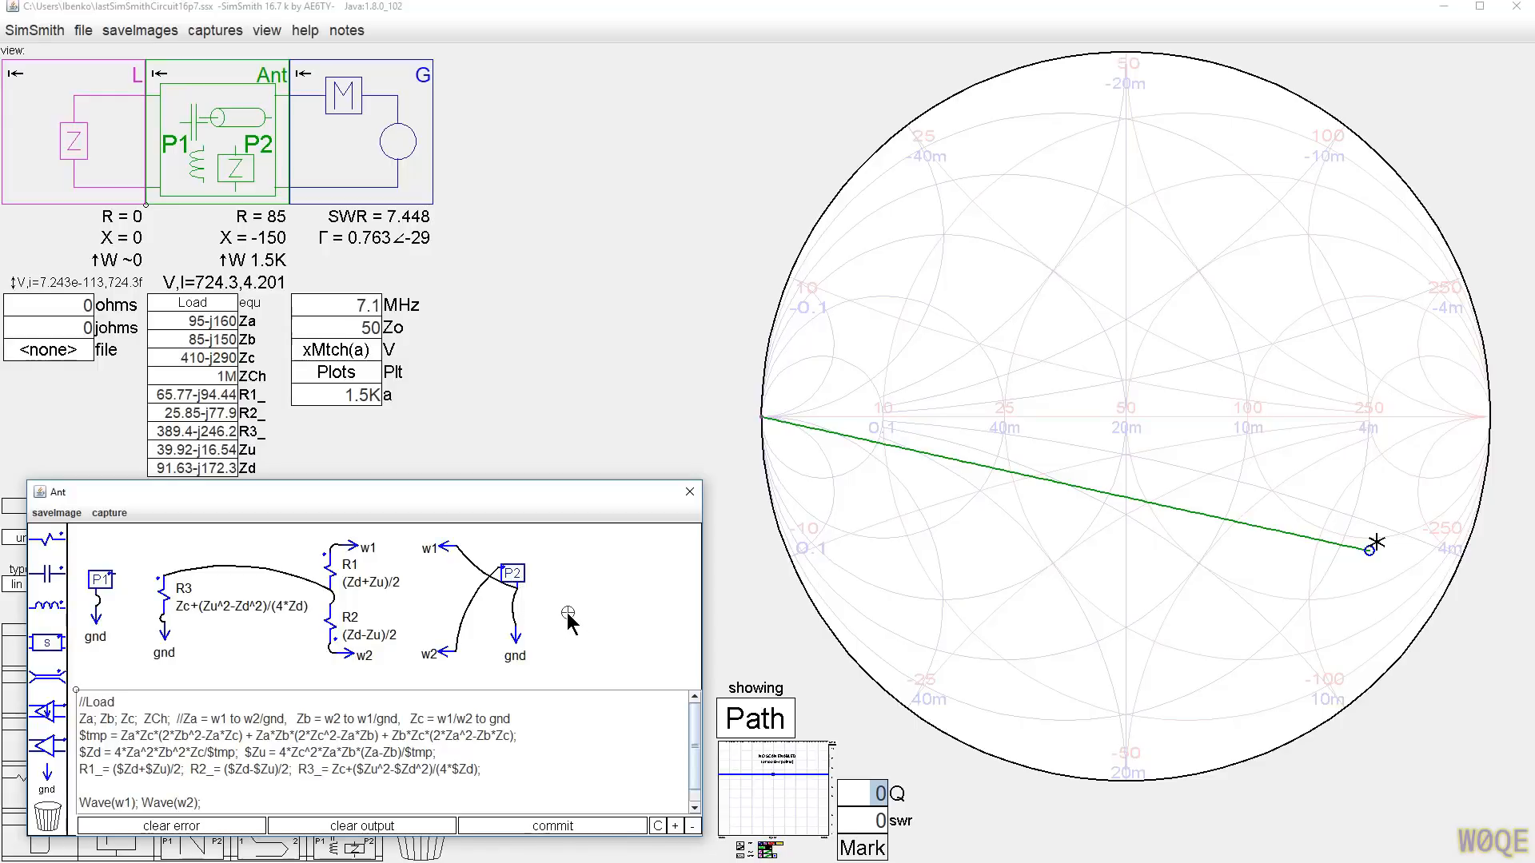
mouse_move(455, 651)
left_mouse_down()
mouse_move(491, 584)
mouse_move(454, 657)
left_mouse_up()
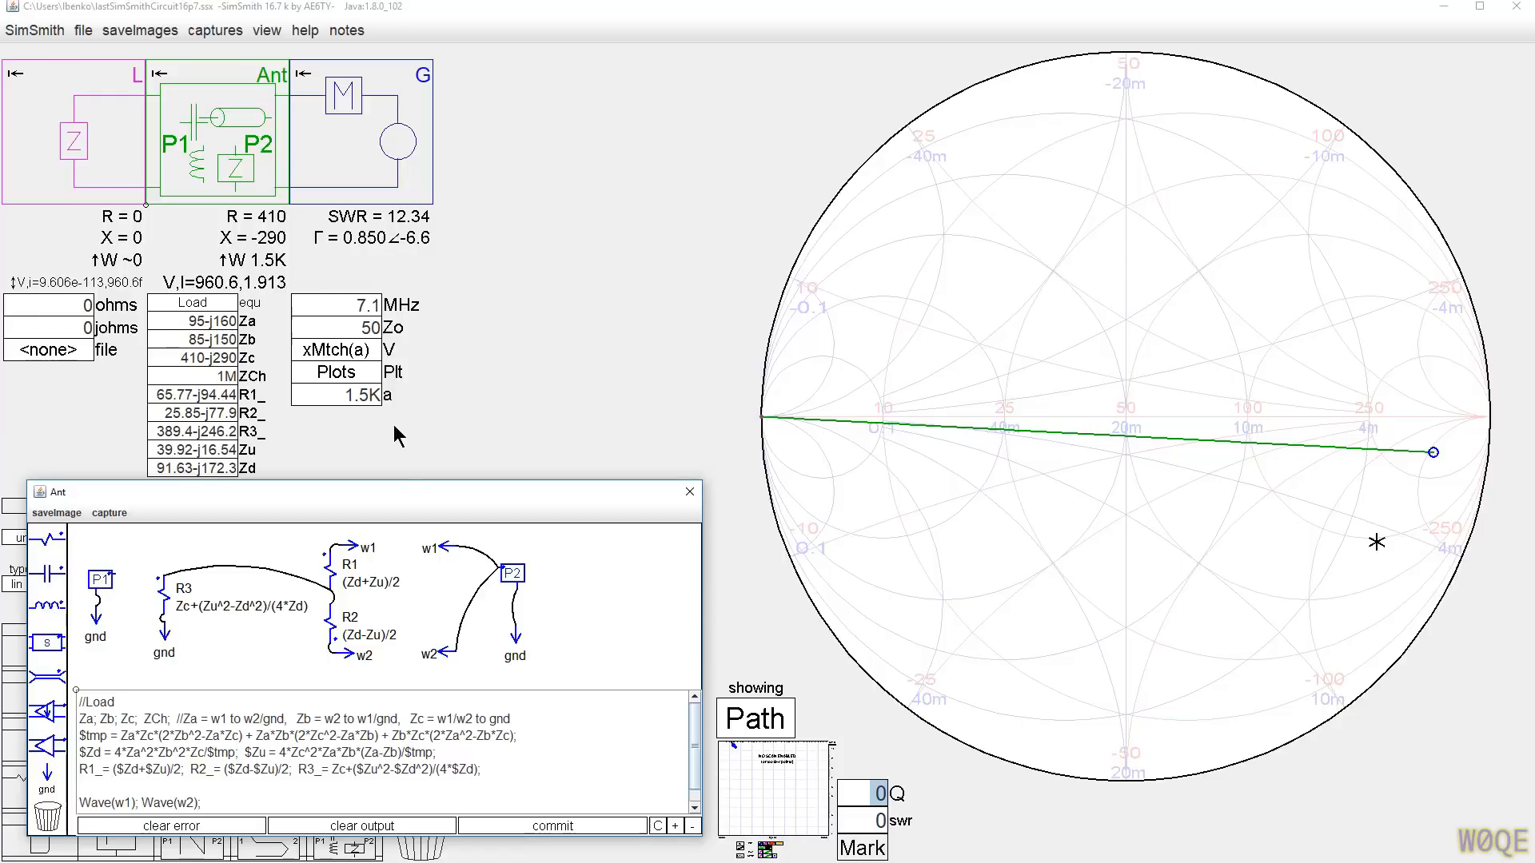
left_click_drag(455, 647, 569, 630)
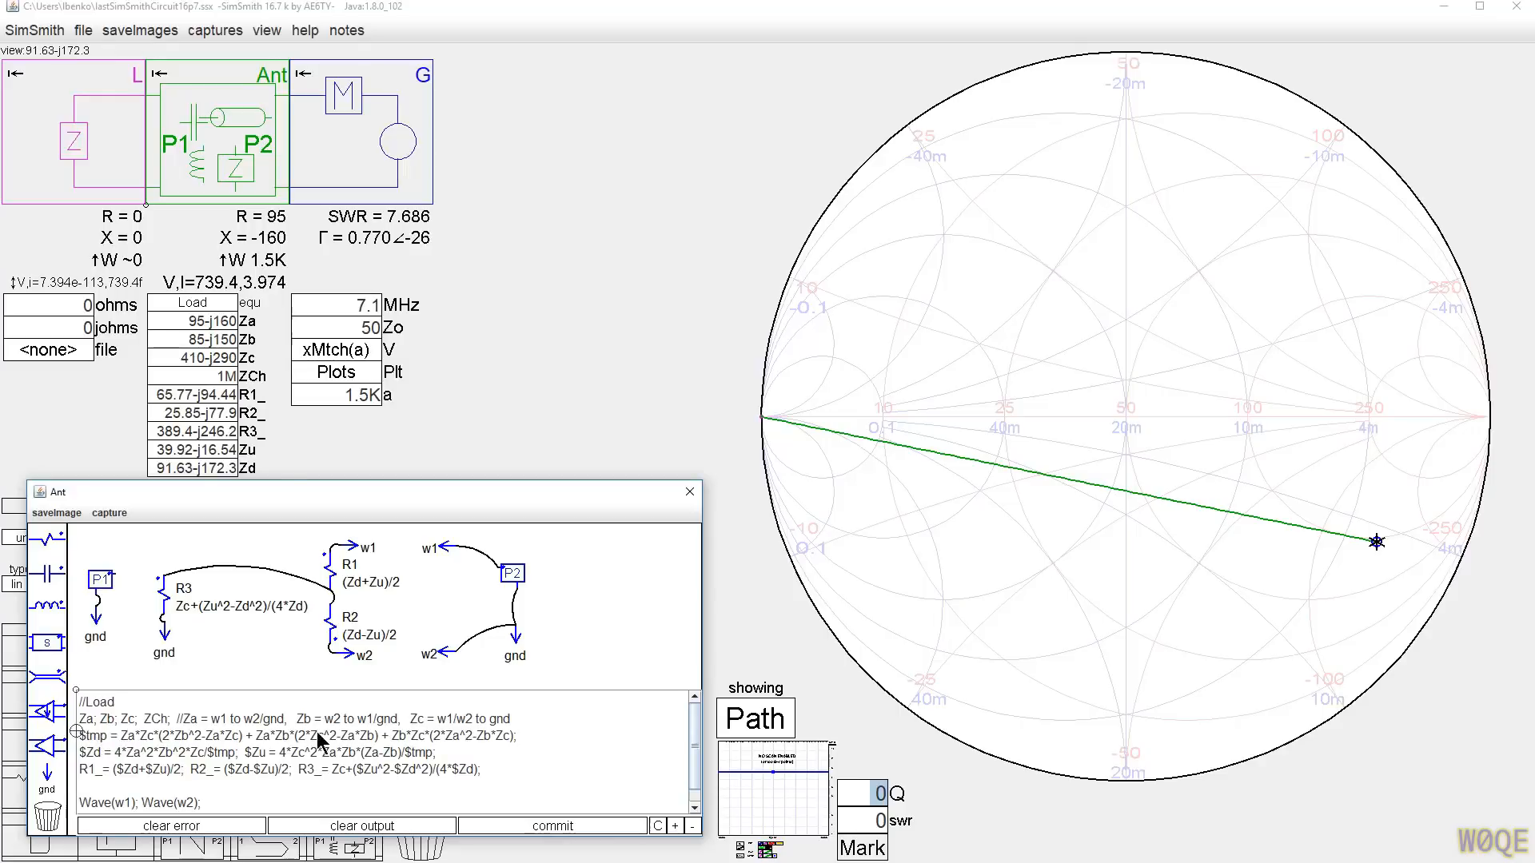
Step: Check the series-parallel combination of Z1, Z2 and Z3 on the HyperPhysics Impedance Calculation page in the browser, and move that page away
left_click_drag(1534, 224, 610, 157)
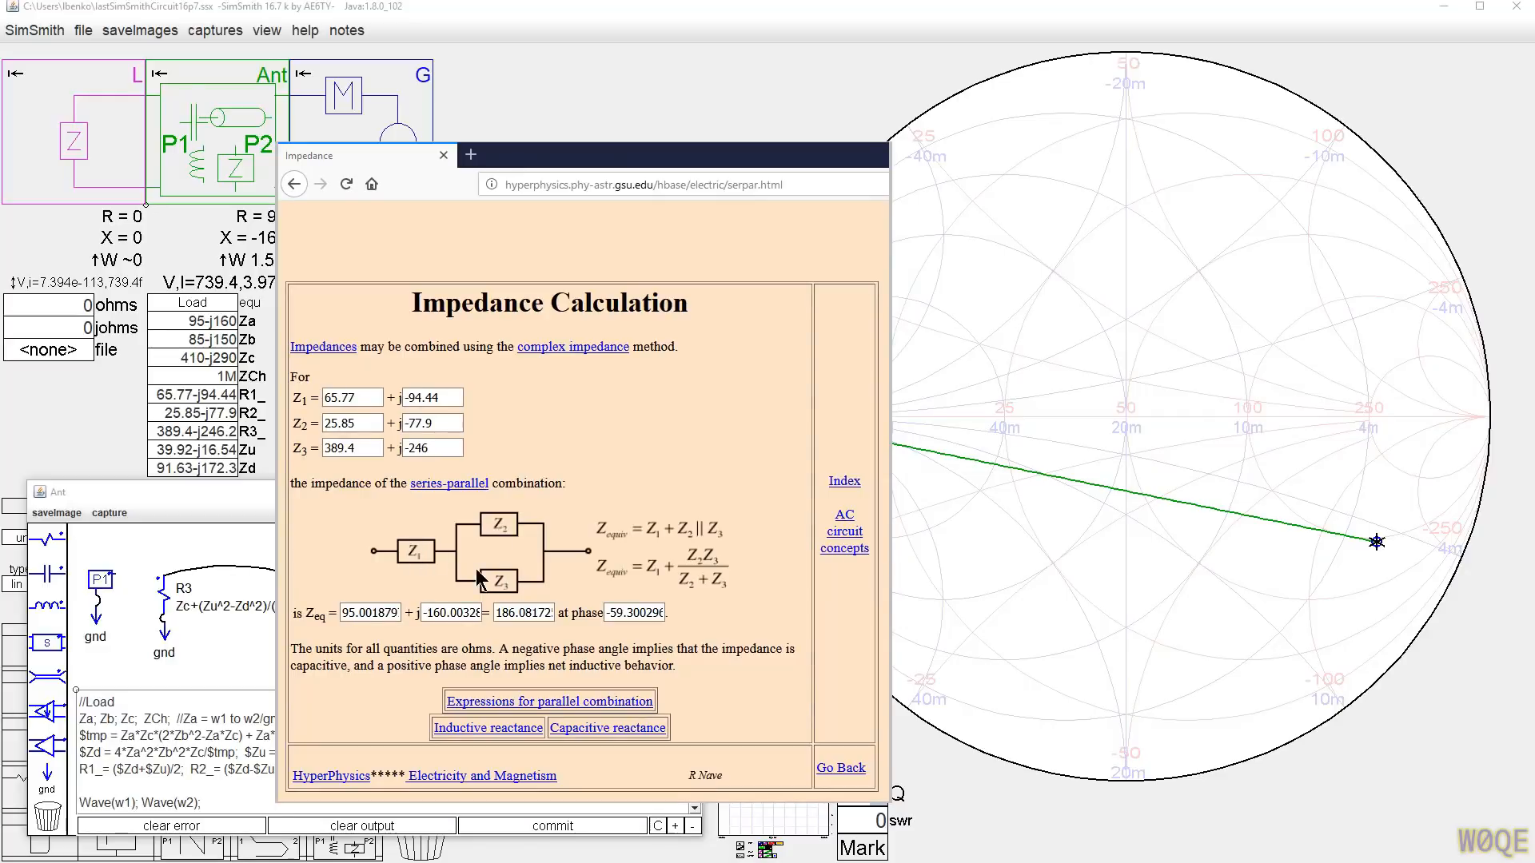
left_click_drag(570, 164, 879, 166)
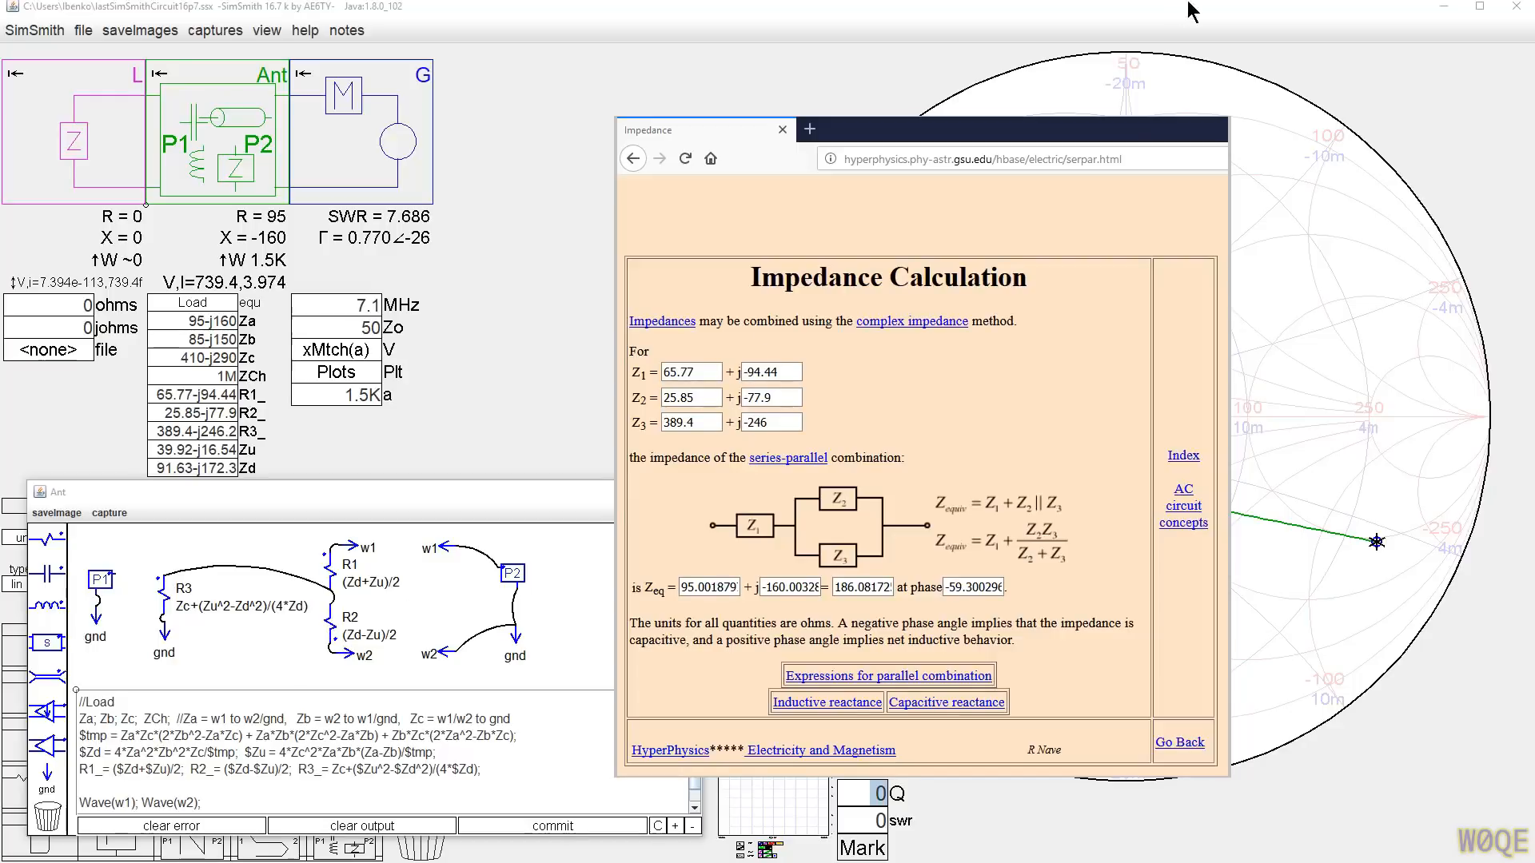
left_click_drag(1042, 128, 1534, 100)
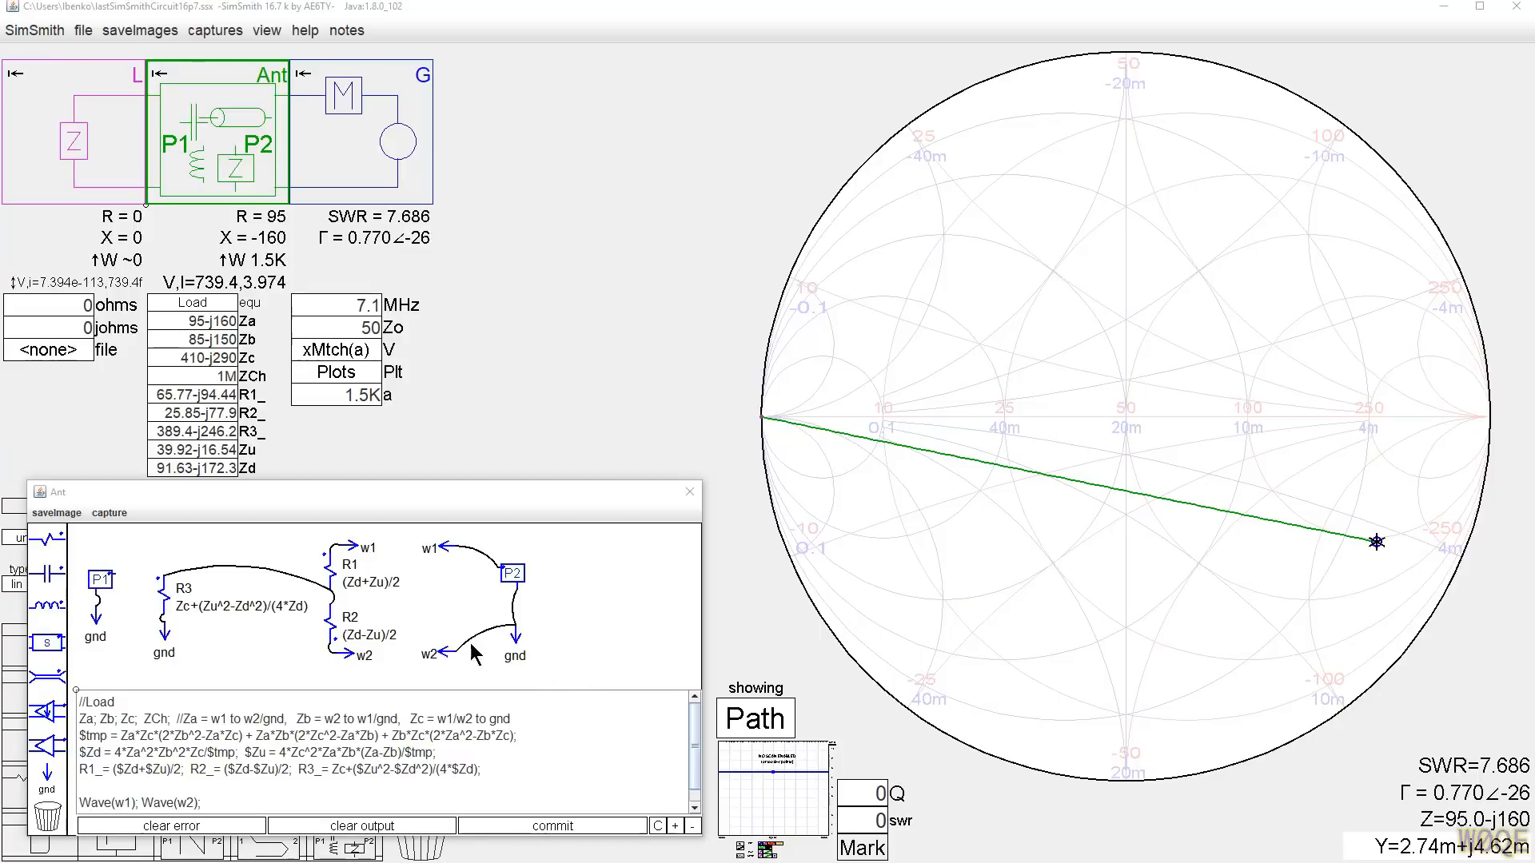
Step: Remove the ground connection from P2 in the Ant circuit so that P2 connects only between w1 and w2
mouse_move(454, 651)
left_mouse_down()
mouse_move(478, 620)
mouse_move(444, 606)
mouse_move(483, 622)
mouse_move(451, 652)
left_mouse_up()
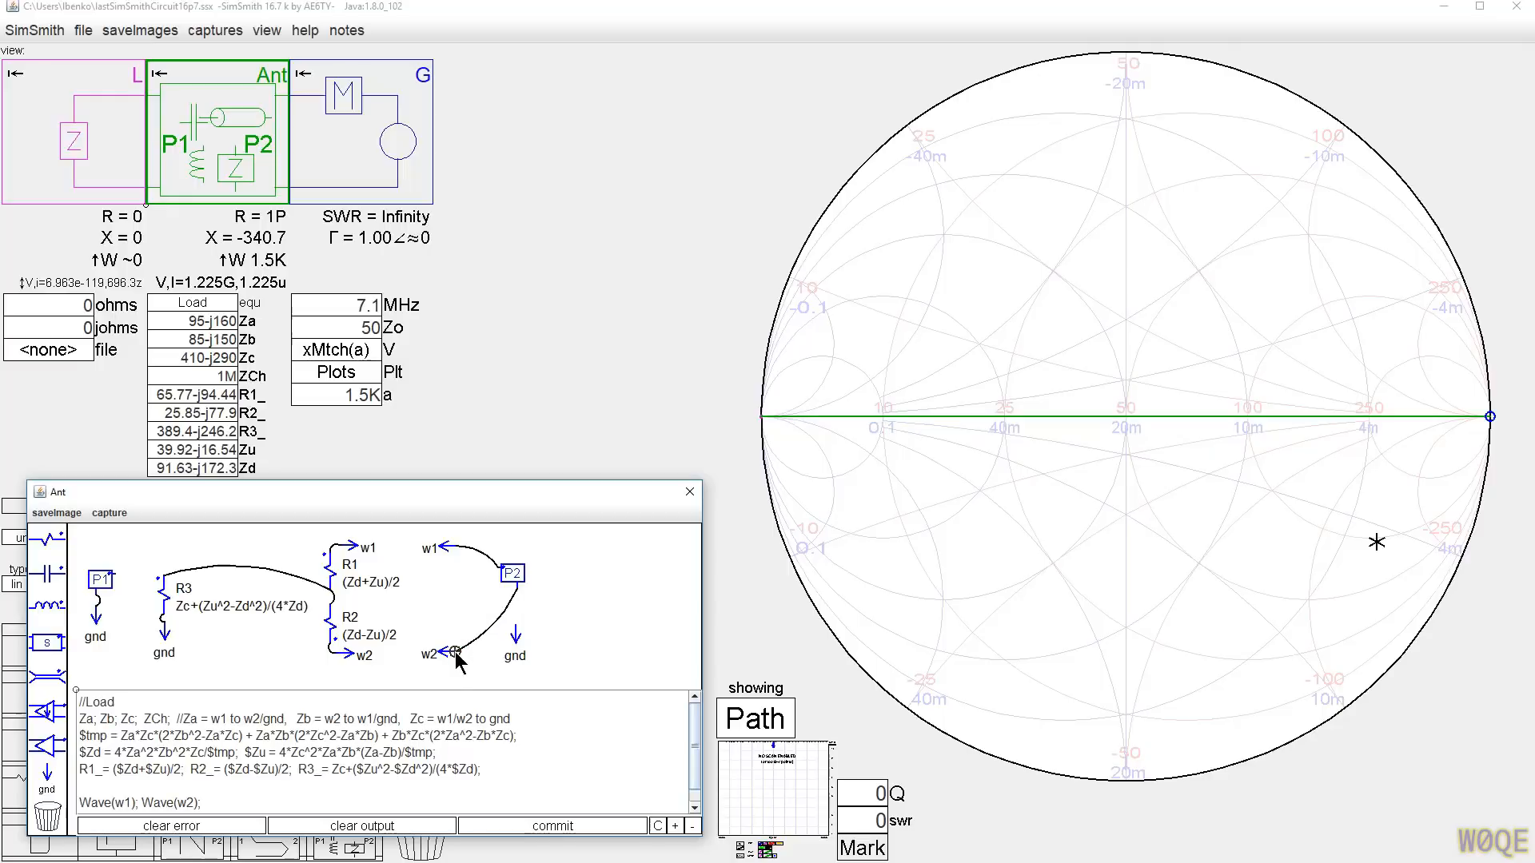
left_click_drag(516, 587, 603, 614)
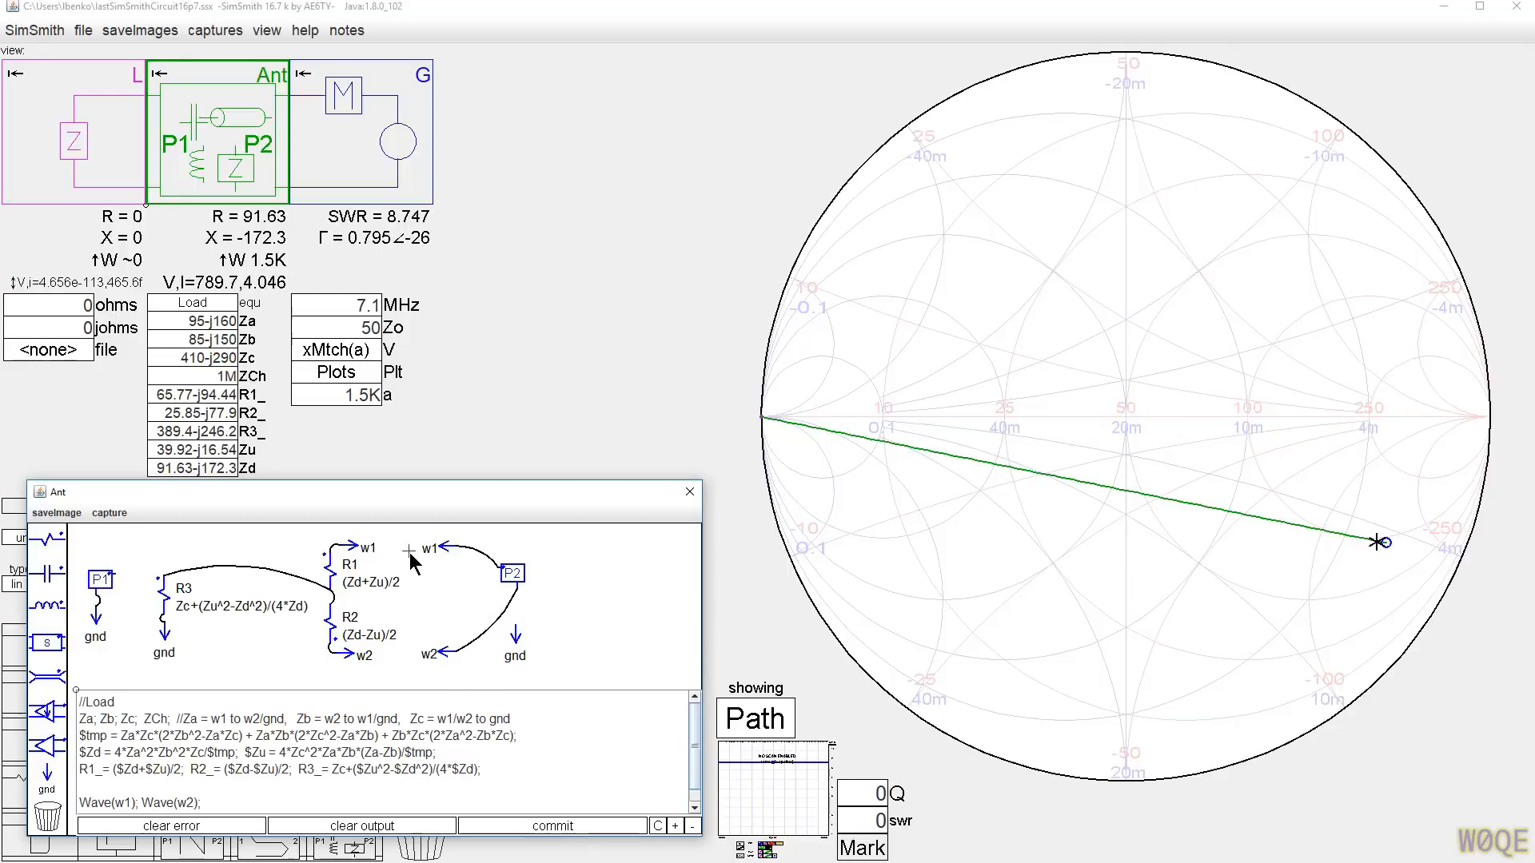
left_click(1387, 549)
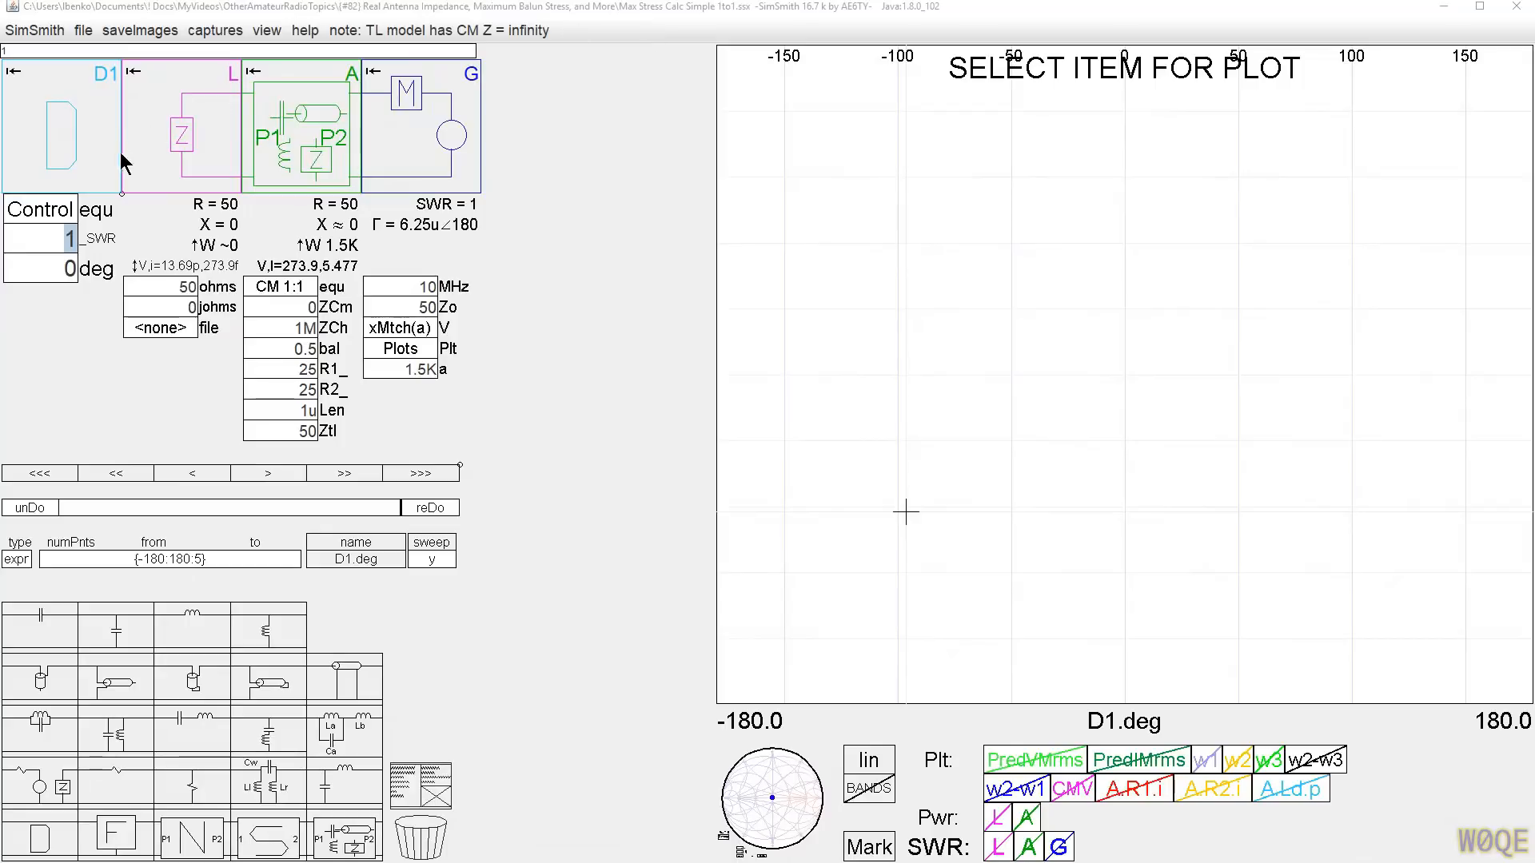
Step: Open D1's Control equation and switch the display to the Smith chart
left_click(61, 209)
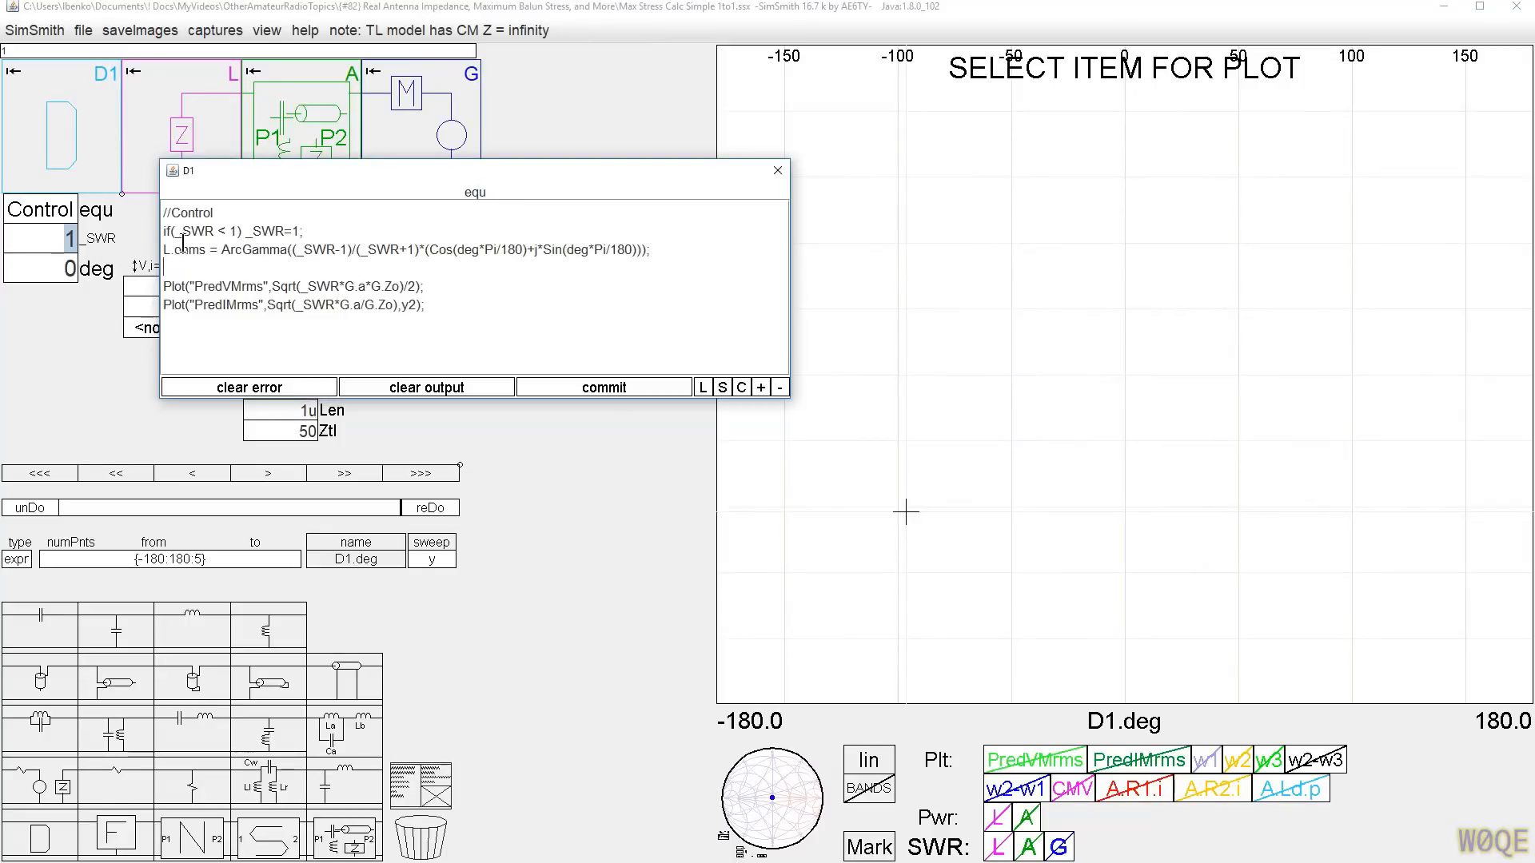
left_click(781, 802)
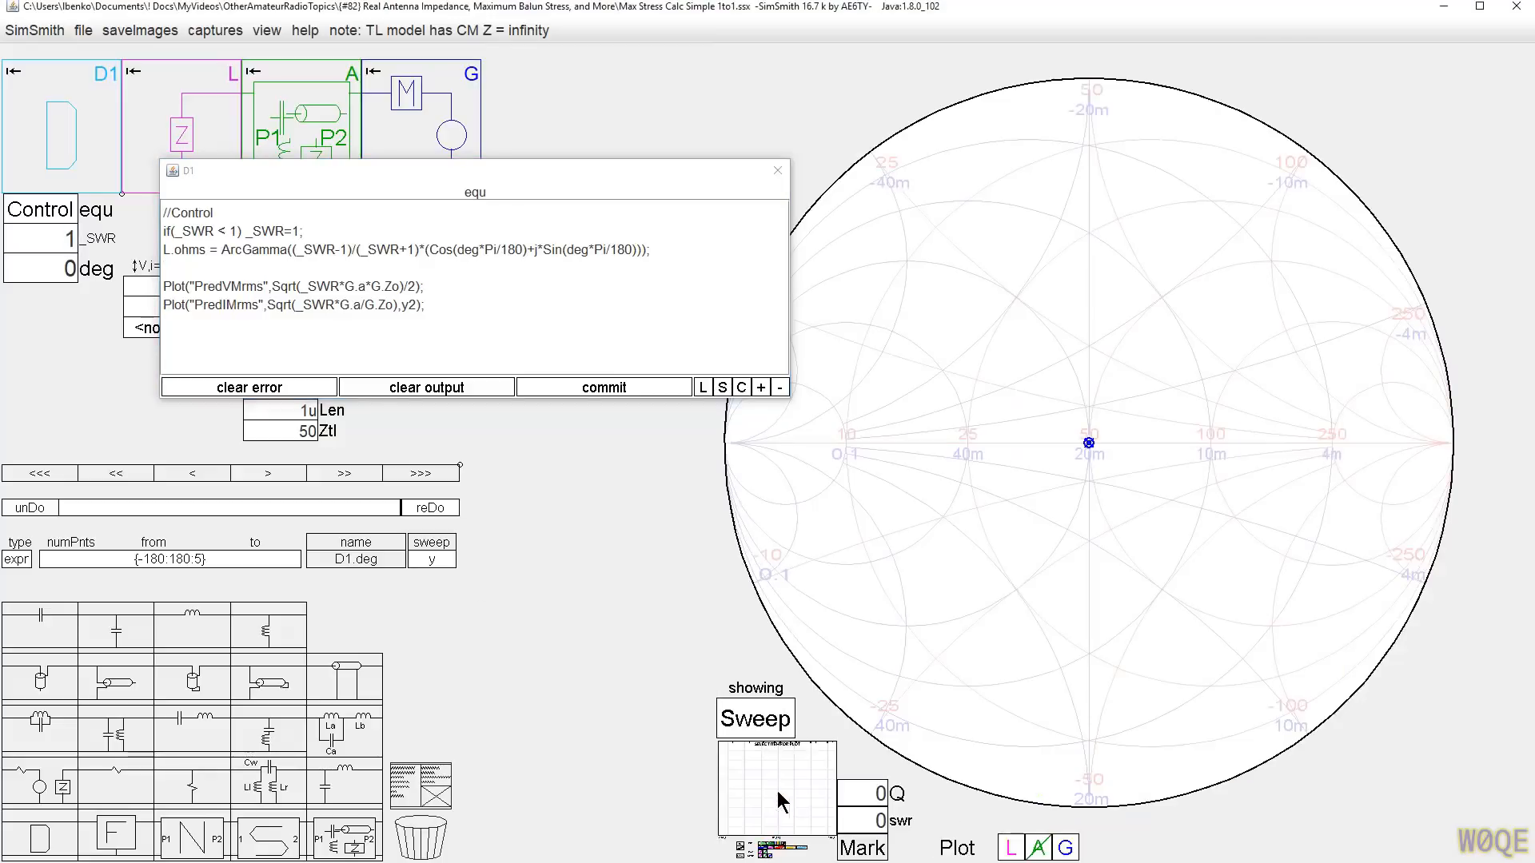
Step: Raise D1's _SWR to 5
left_click(59, 238)
type("2")
scroll(46, 233, "up", 2)
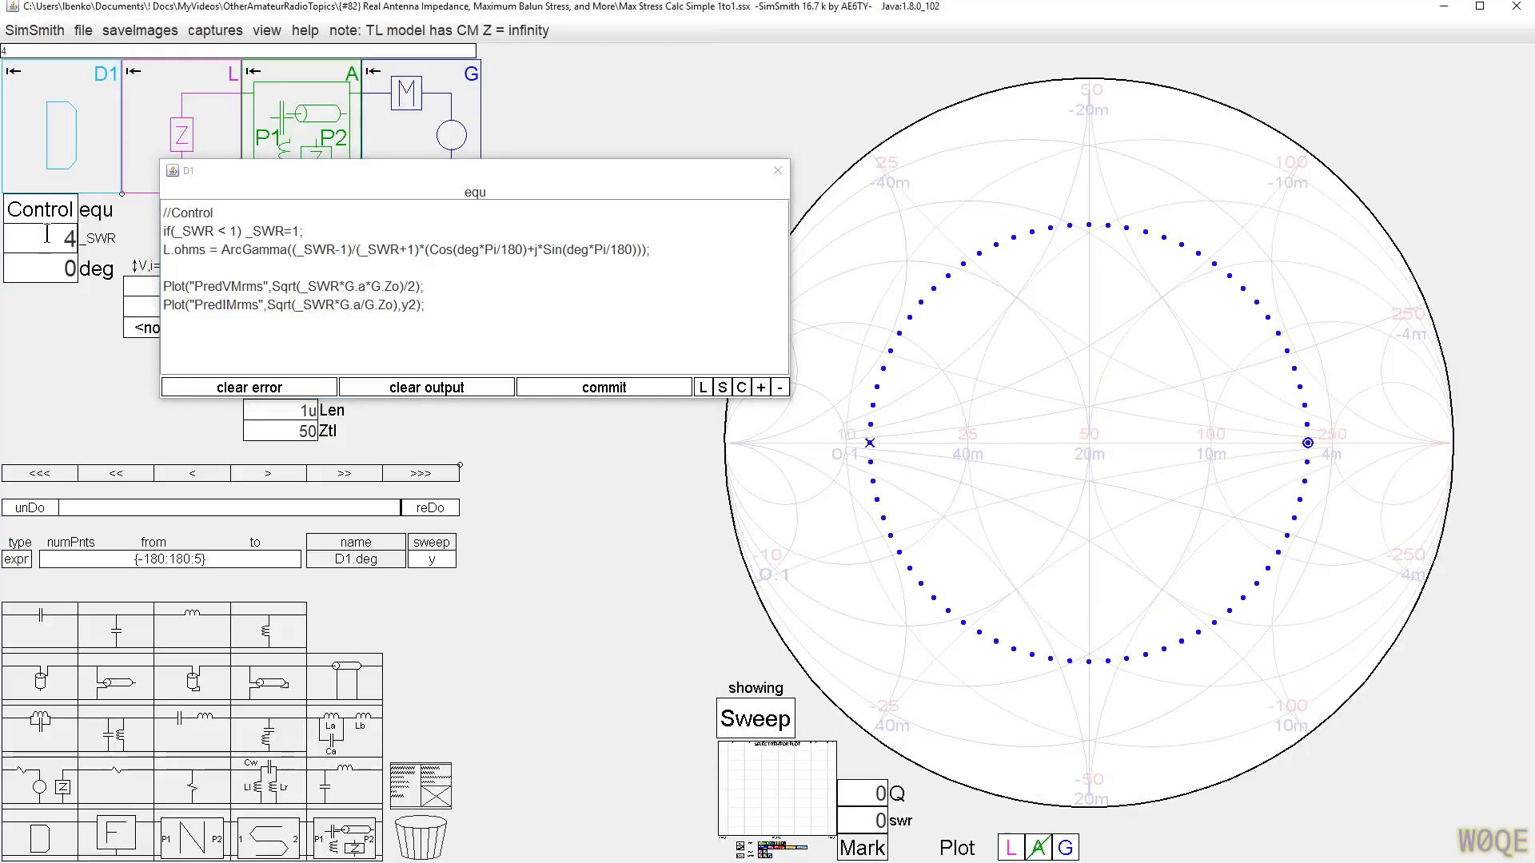
scroll(48, 234, "up", 1)
Step: Move the D1 equation window clear of the circuit values and open block A's CM 1:1 circuit and equations
left_click_drag(335, 173, 195, 502)
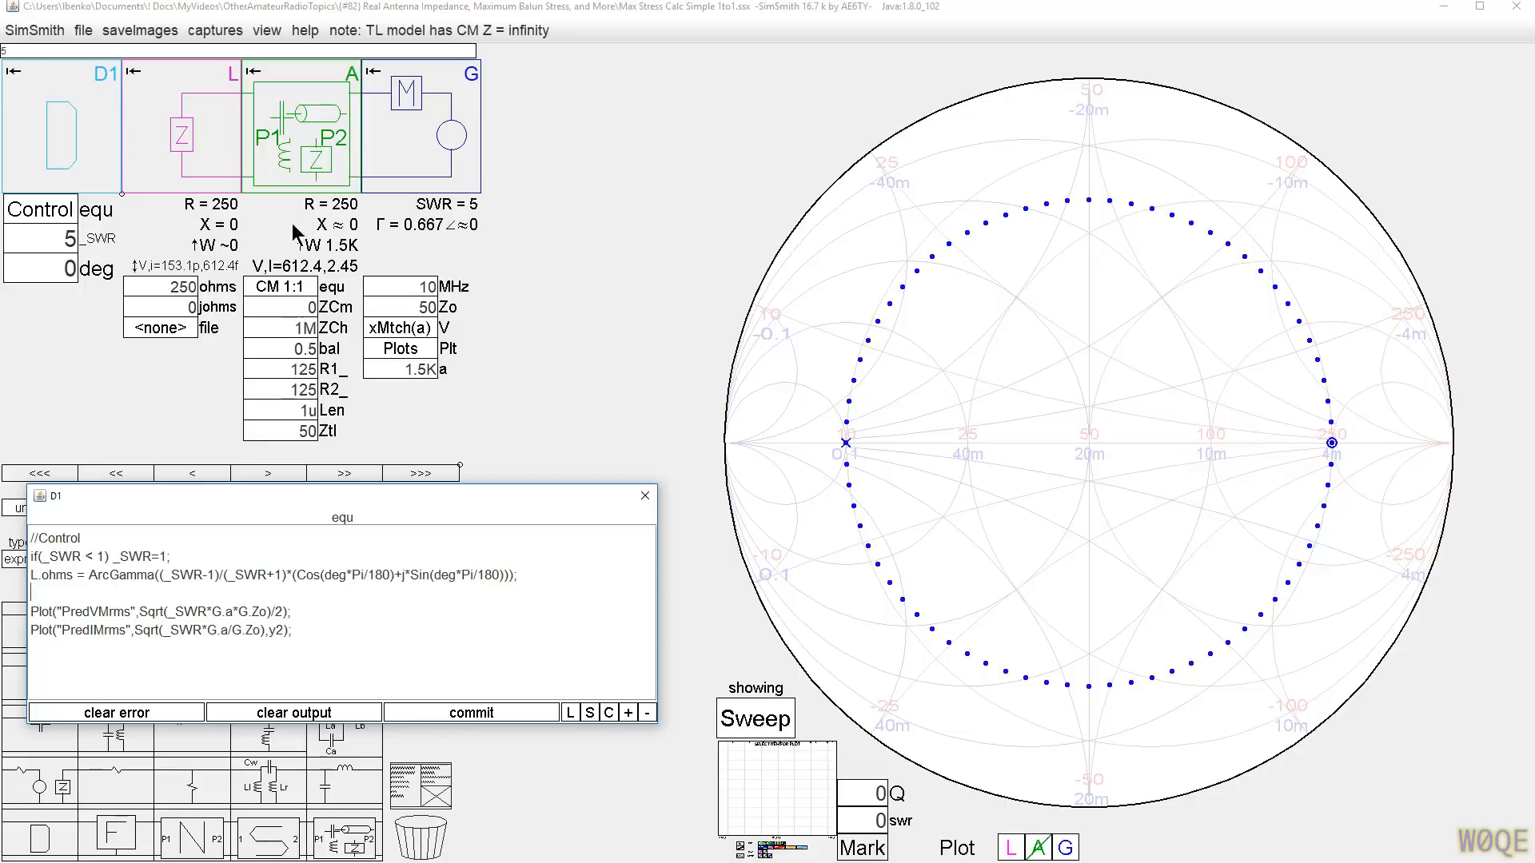
left_click_drag(377, 495, 895, 69)
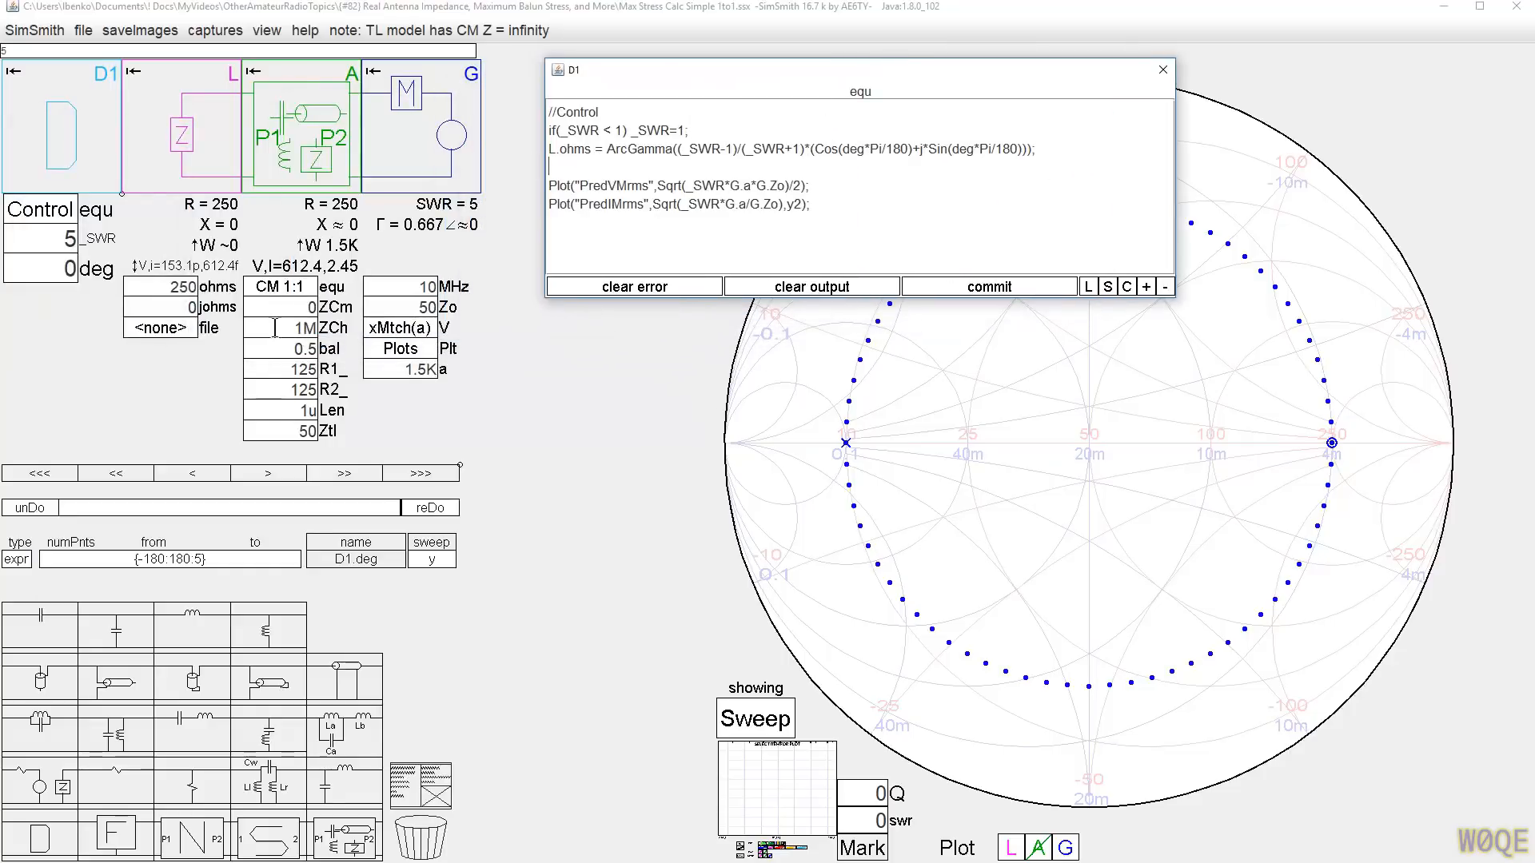
left_click(281, 287)
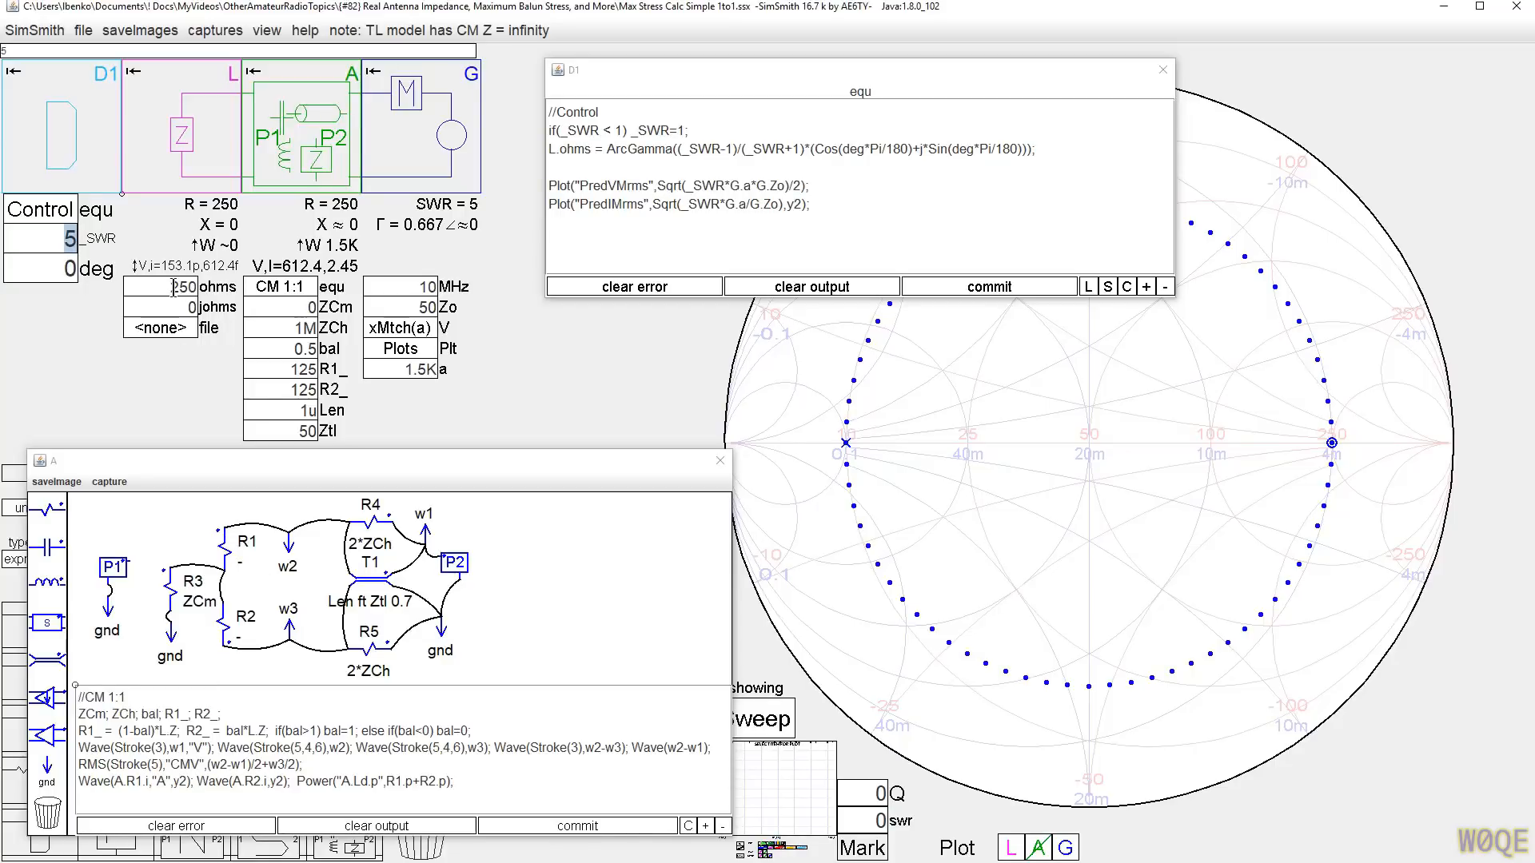
Step: Vary block A's bal value and return it to 0.5
left_click(297, 349)
type("0.3")
key("Return")
scroll(304, 349, "up", 4)
scroll(304, 350, "down", 2)
Step: Close the D1 equation window and switch the display to the rectangular plot against D1.deg
left_click(702, 100)
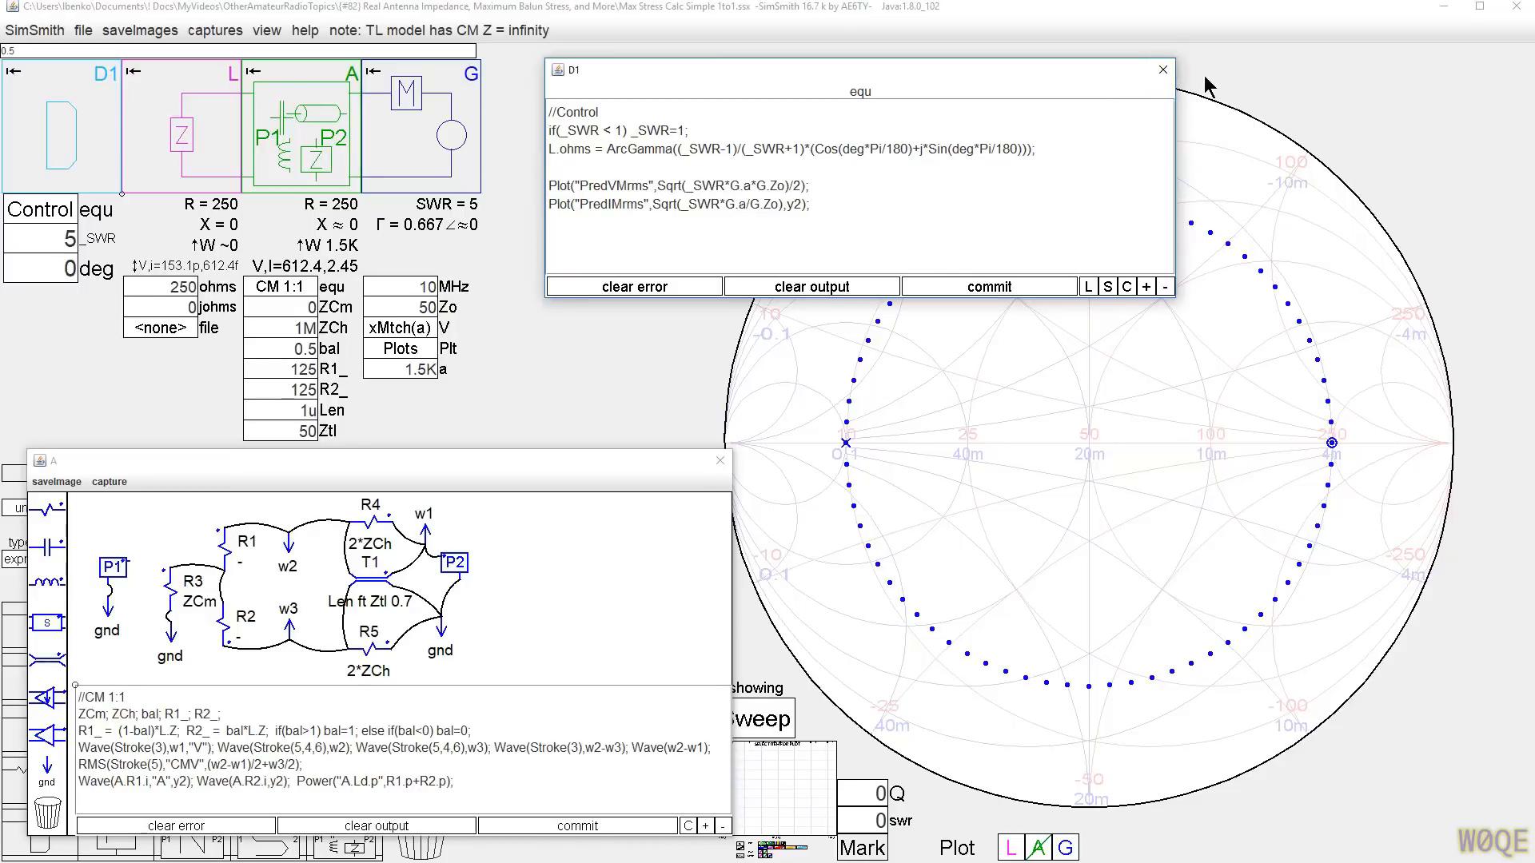
left_click(1162, 72)
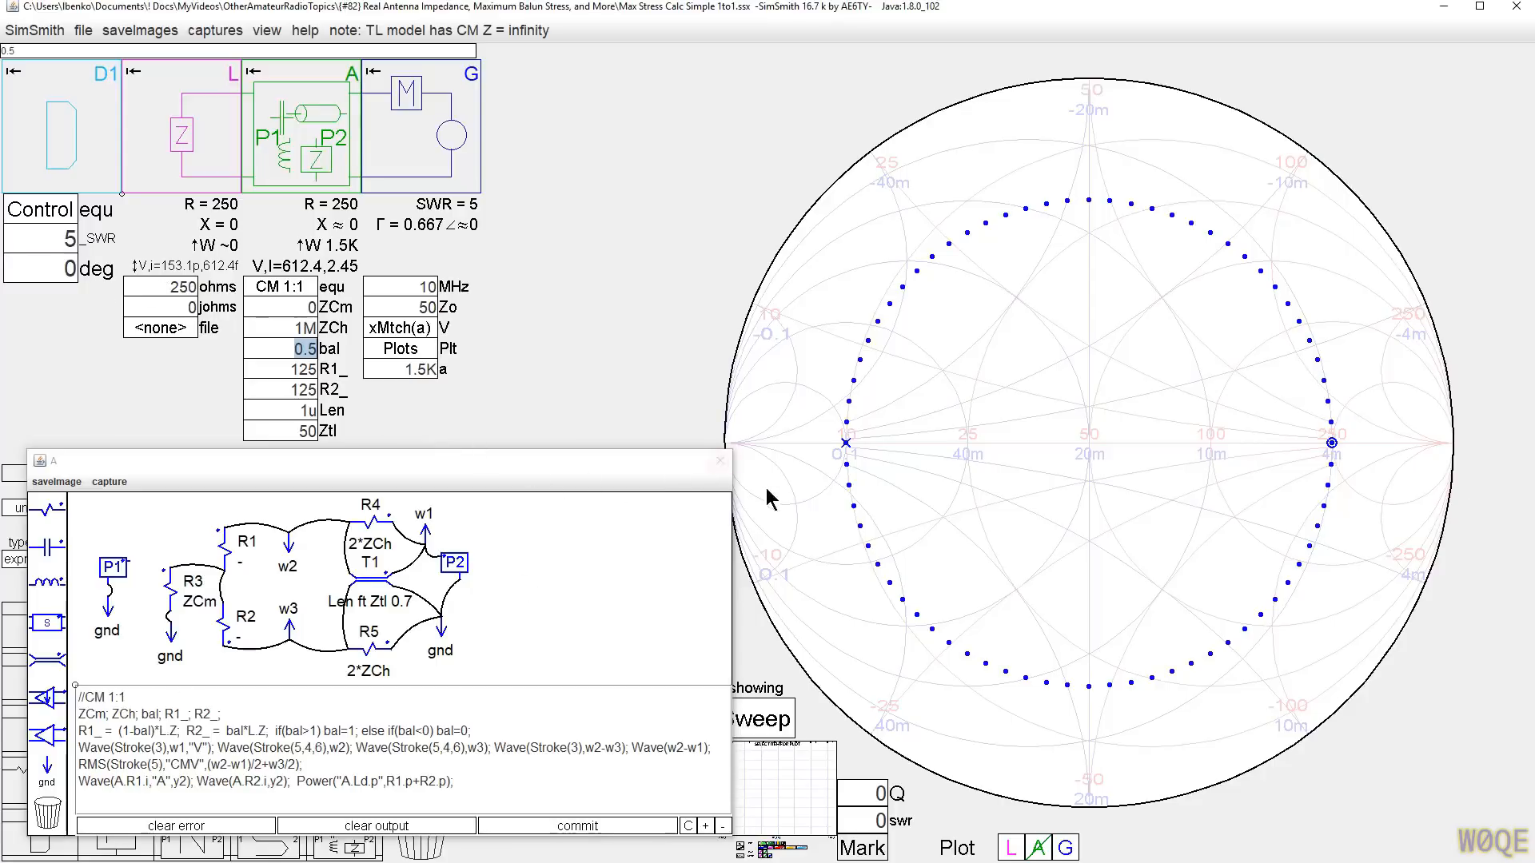
left_click(783, 794)
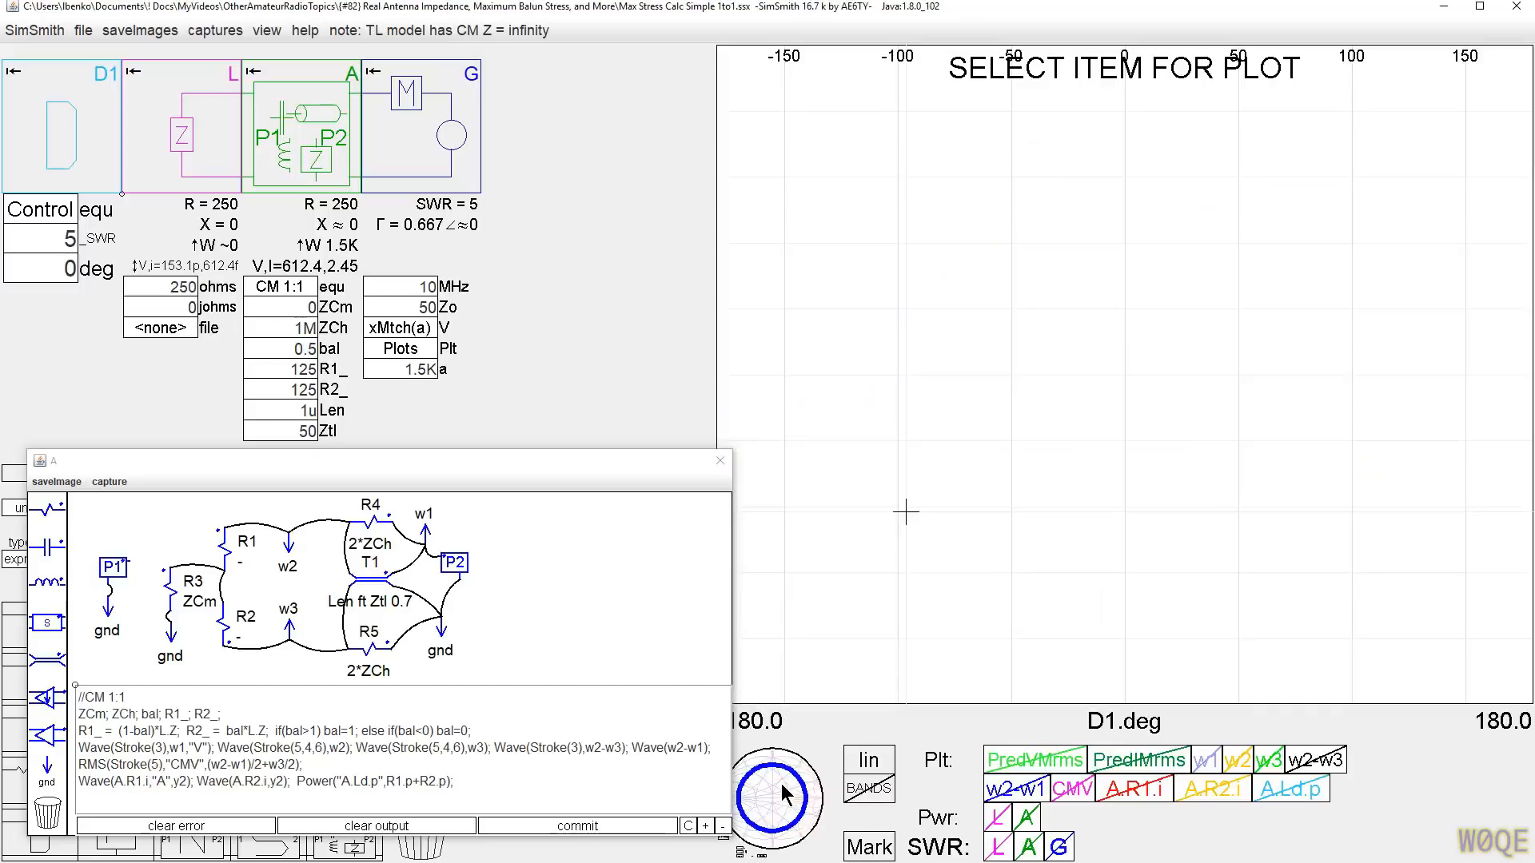
Step: Set D1's _SWR to 1 and plot the w1, w2 and w3 voltage waveforms
left_click(37, 246)
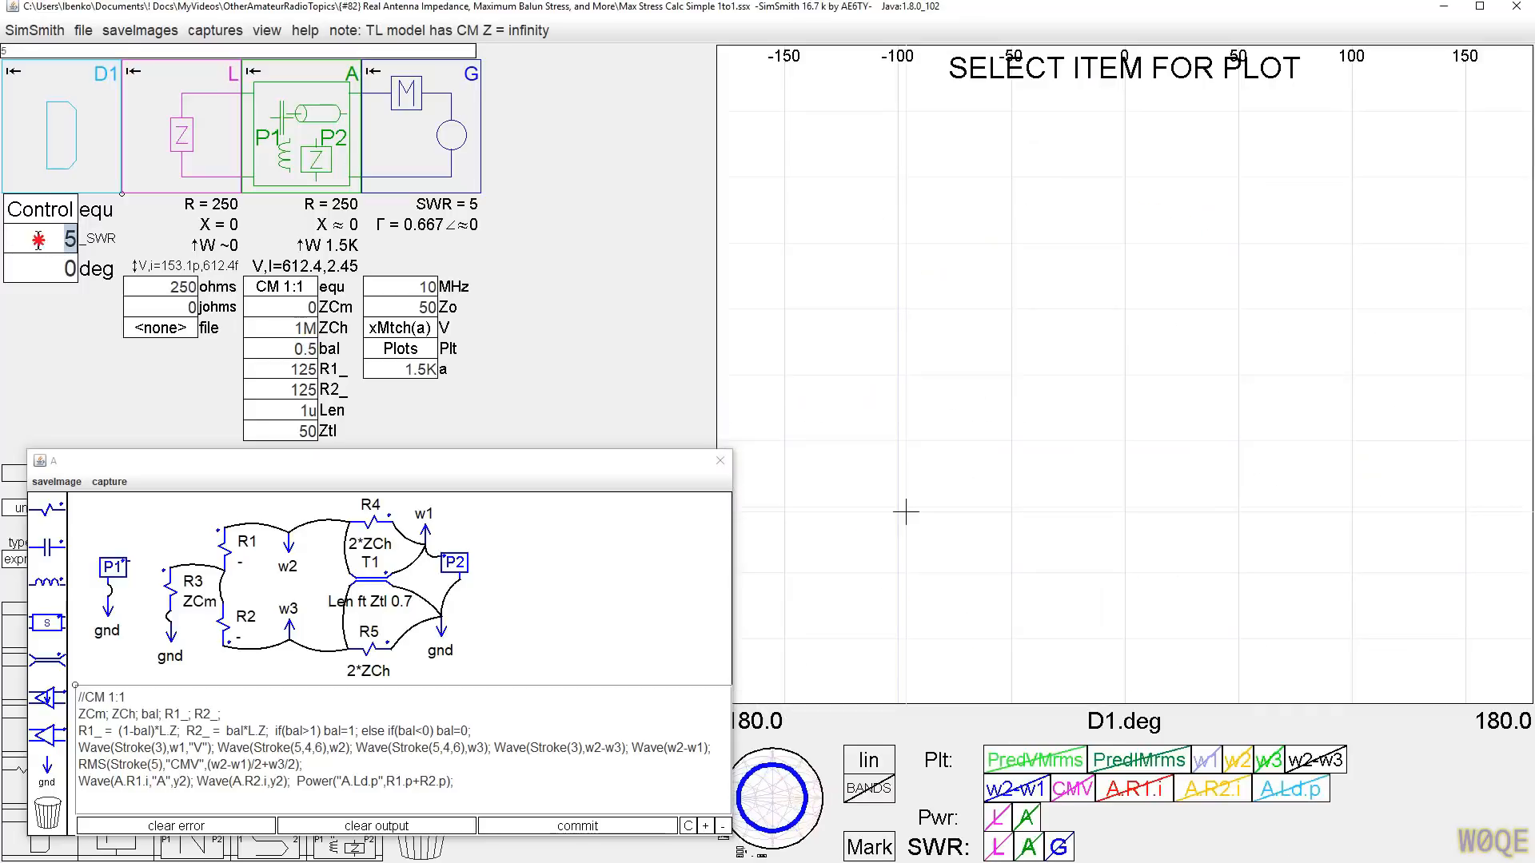
type("1")
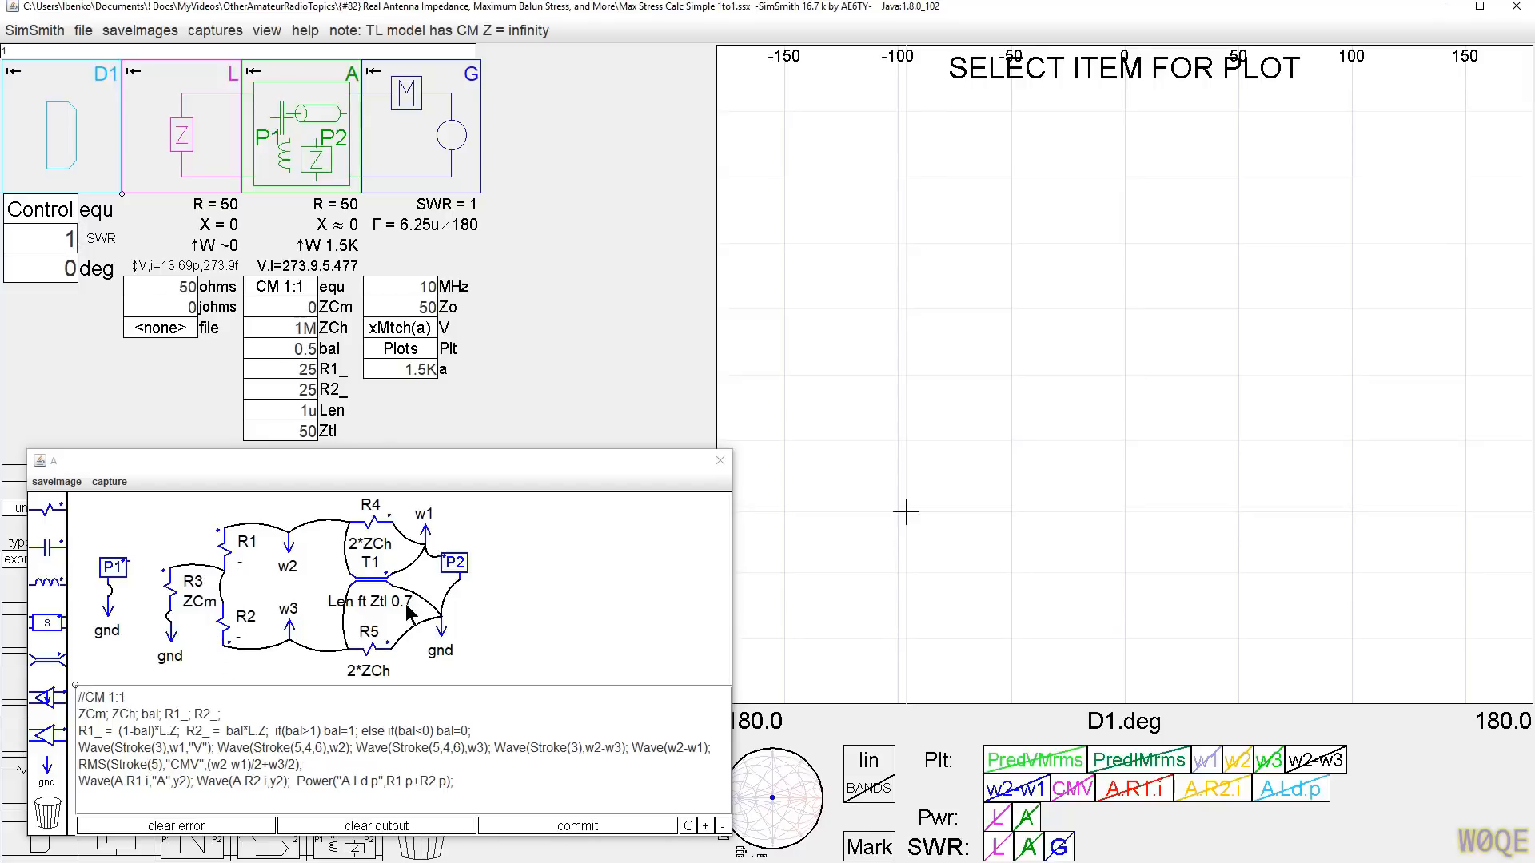
left_click(1208, 769)
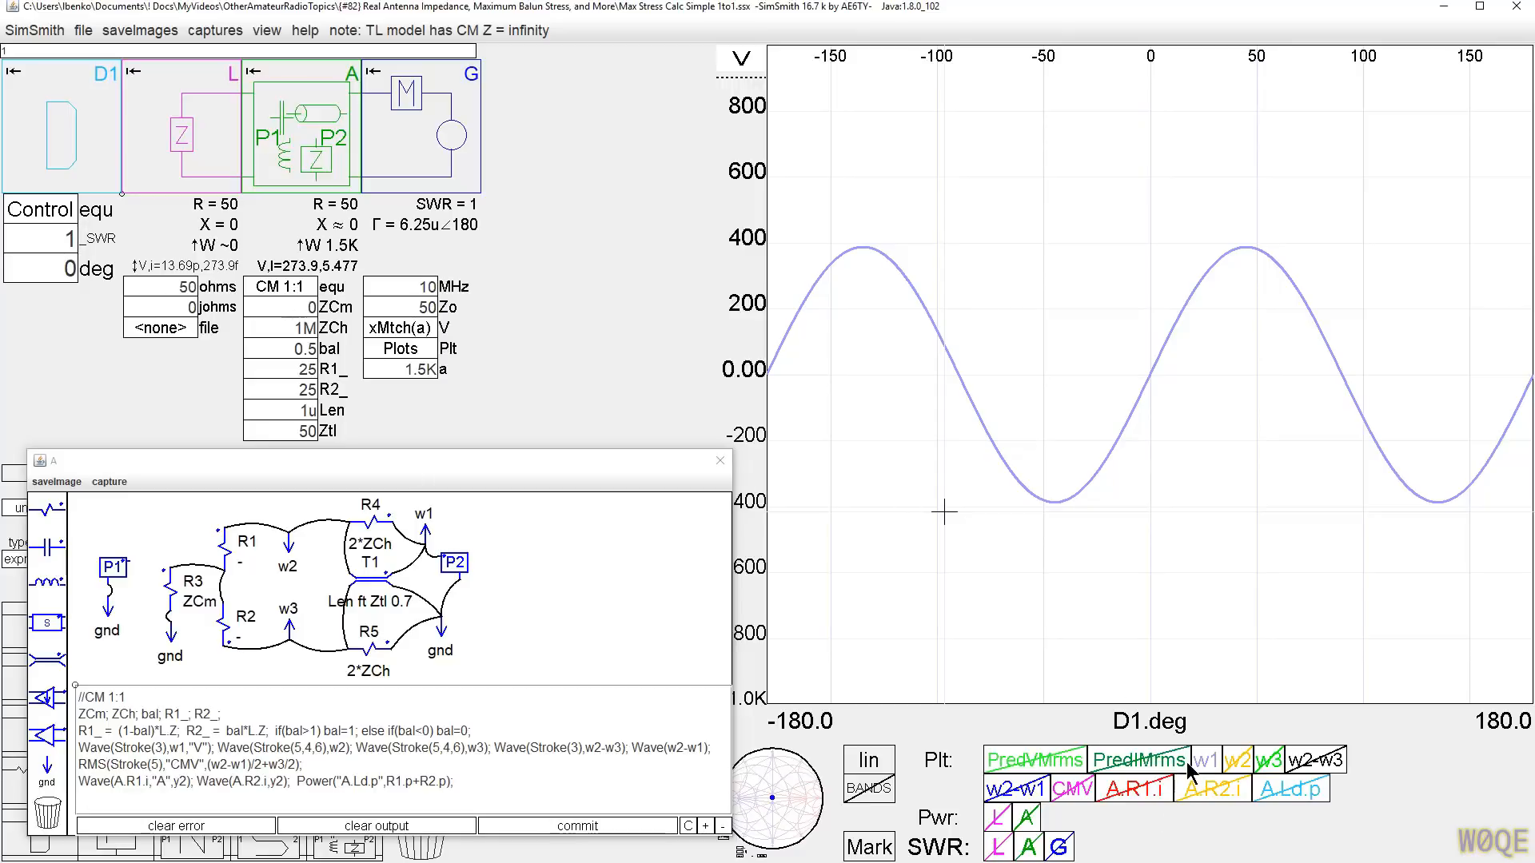
left_click(1237, 763)
left_click(1270, 764)
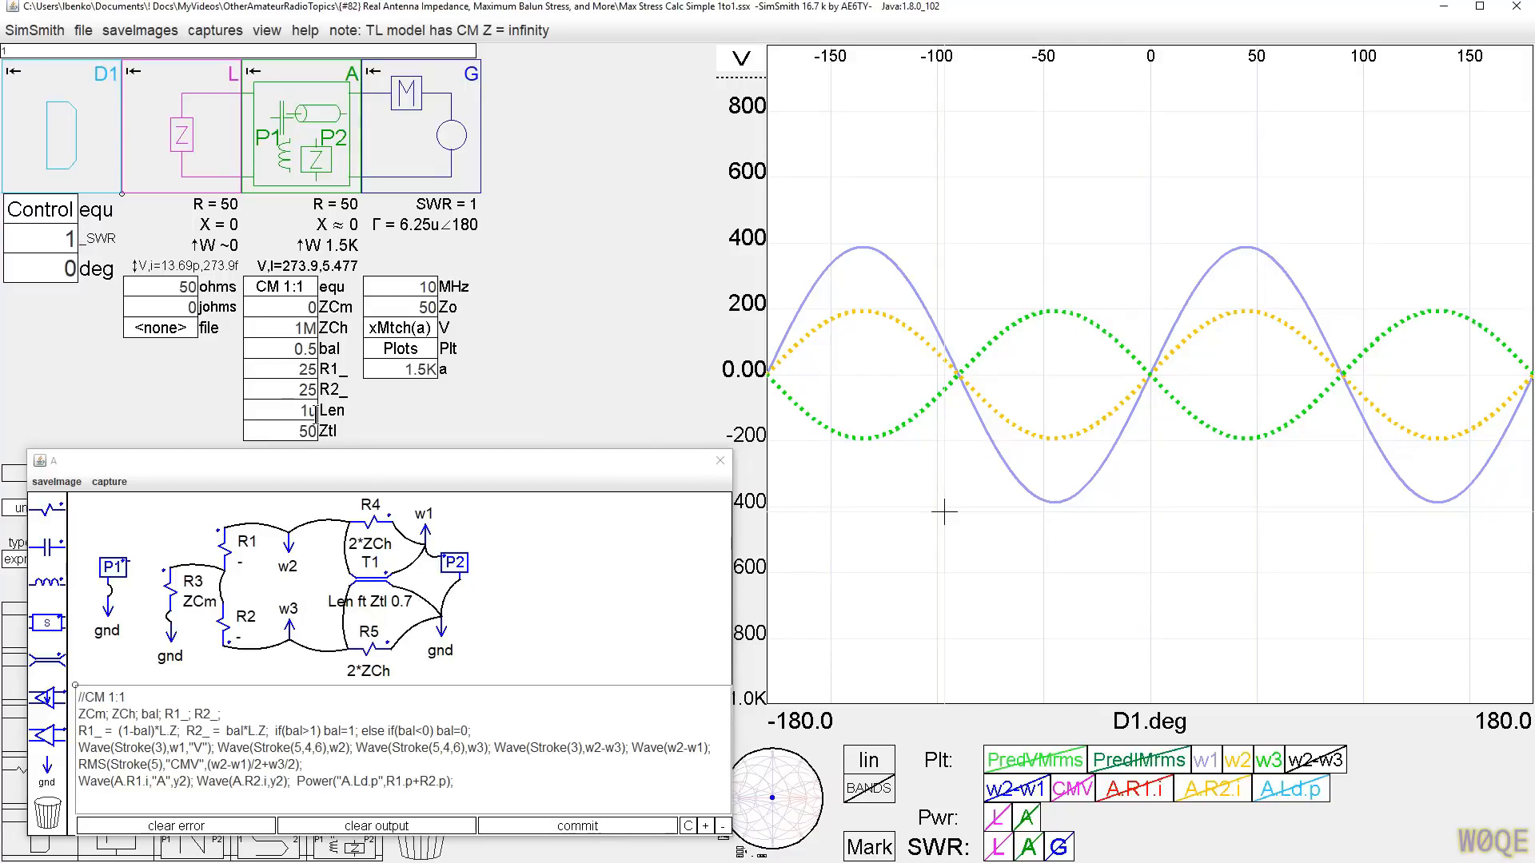
Step: Try other transmission line values in block A, including a Len of 4, and restore Ztl to 50 and Len to 1u
double_click(297, 432)
type("80")
scroll(298, 432, "down", 2)
double_click(291, 408)
type("5")
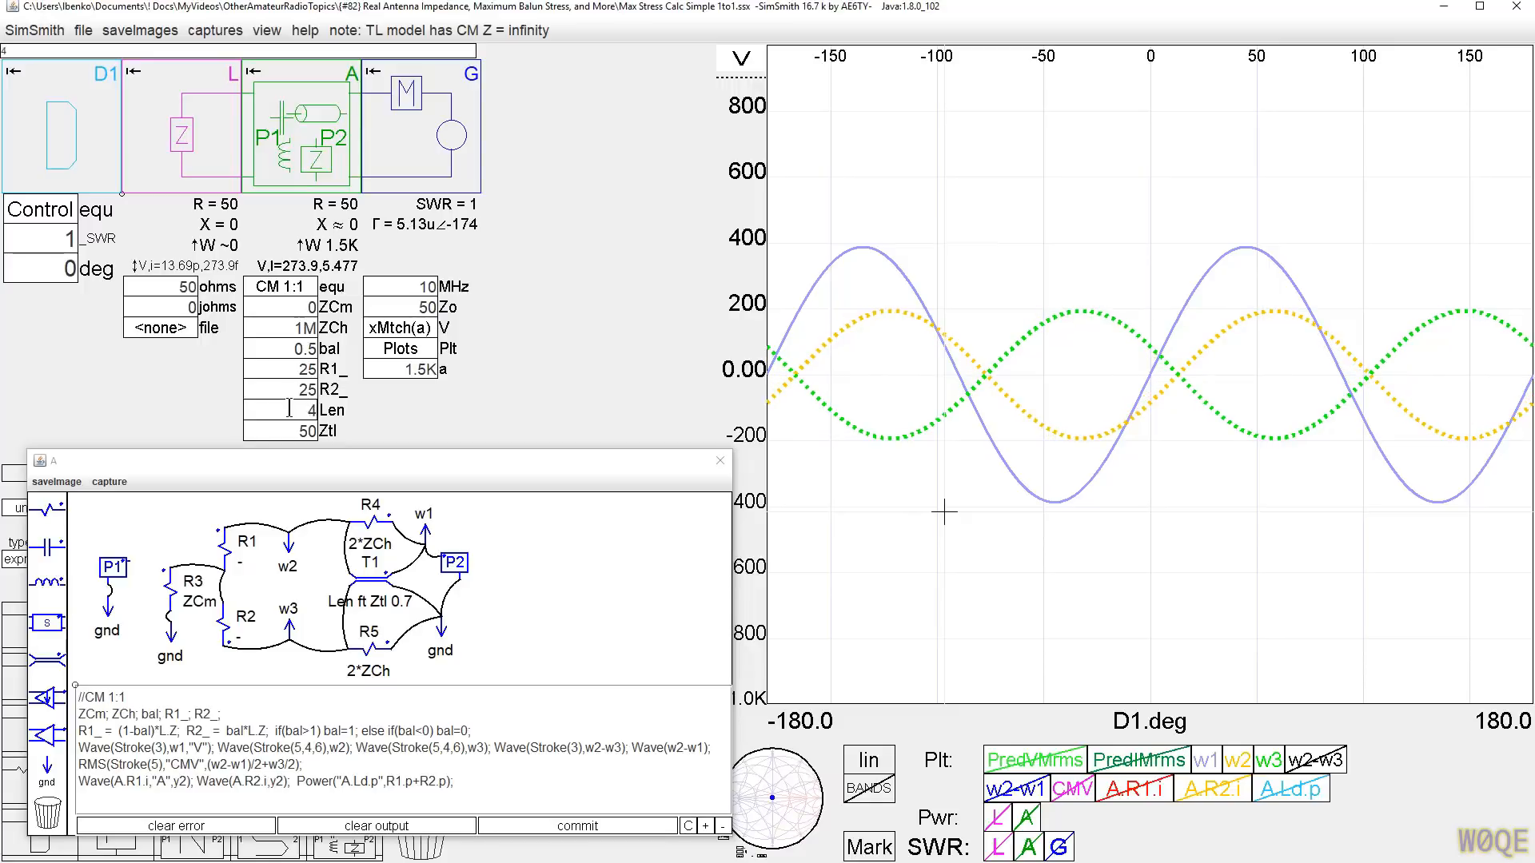
scroll(289, 409, "down", 3)
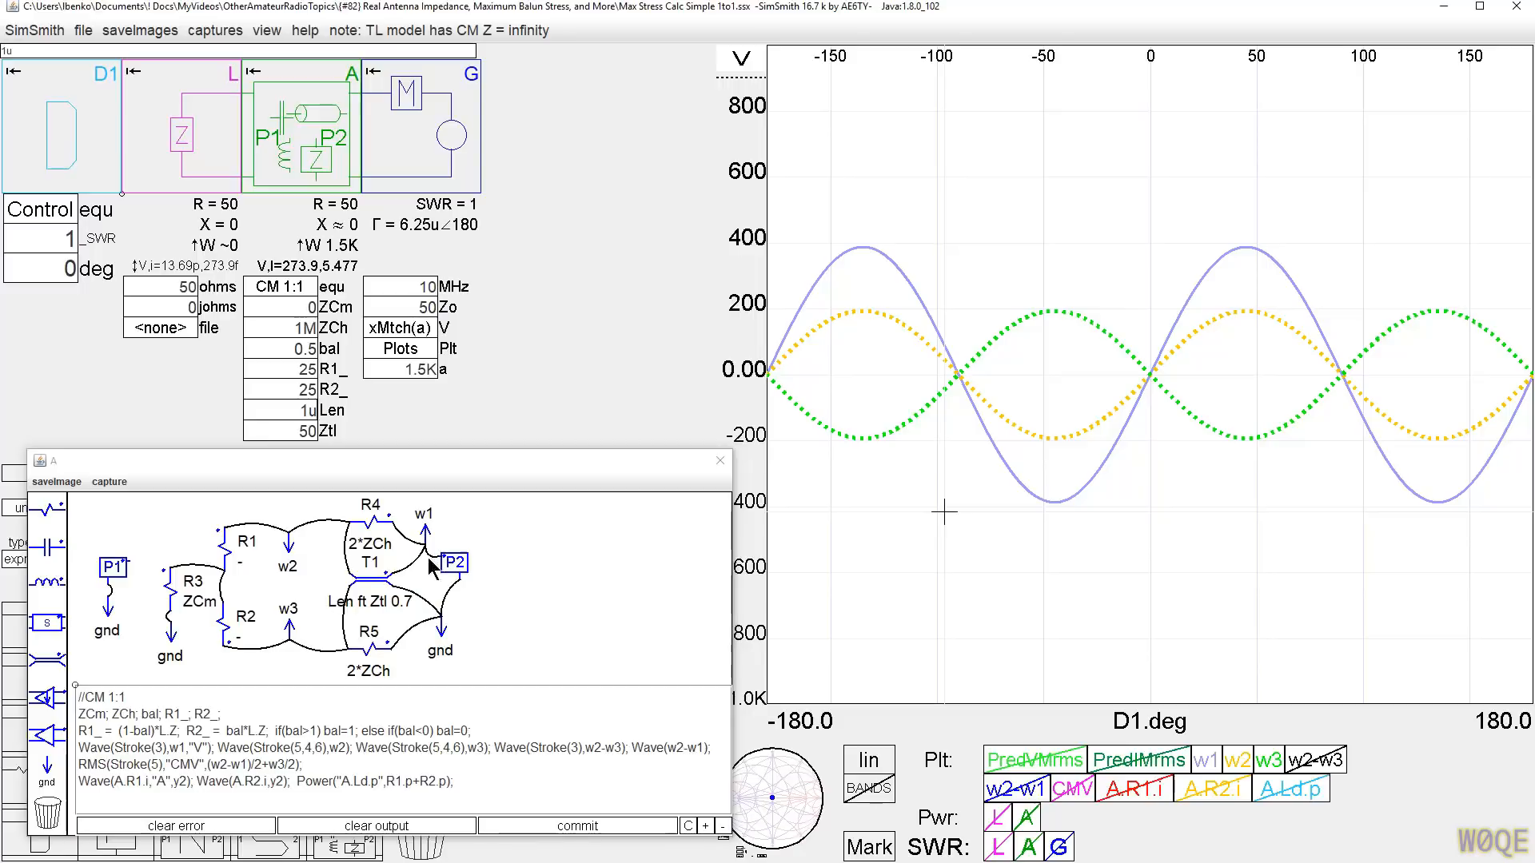
Step: Add the CMV, A.R1.i and A.R2.i traces to the plot
left_click(1071, 792)
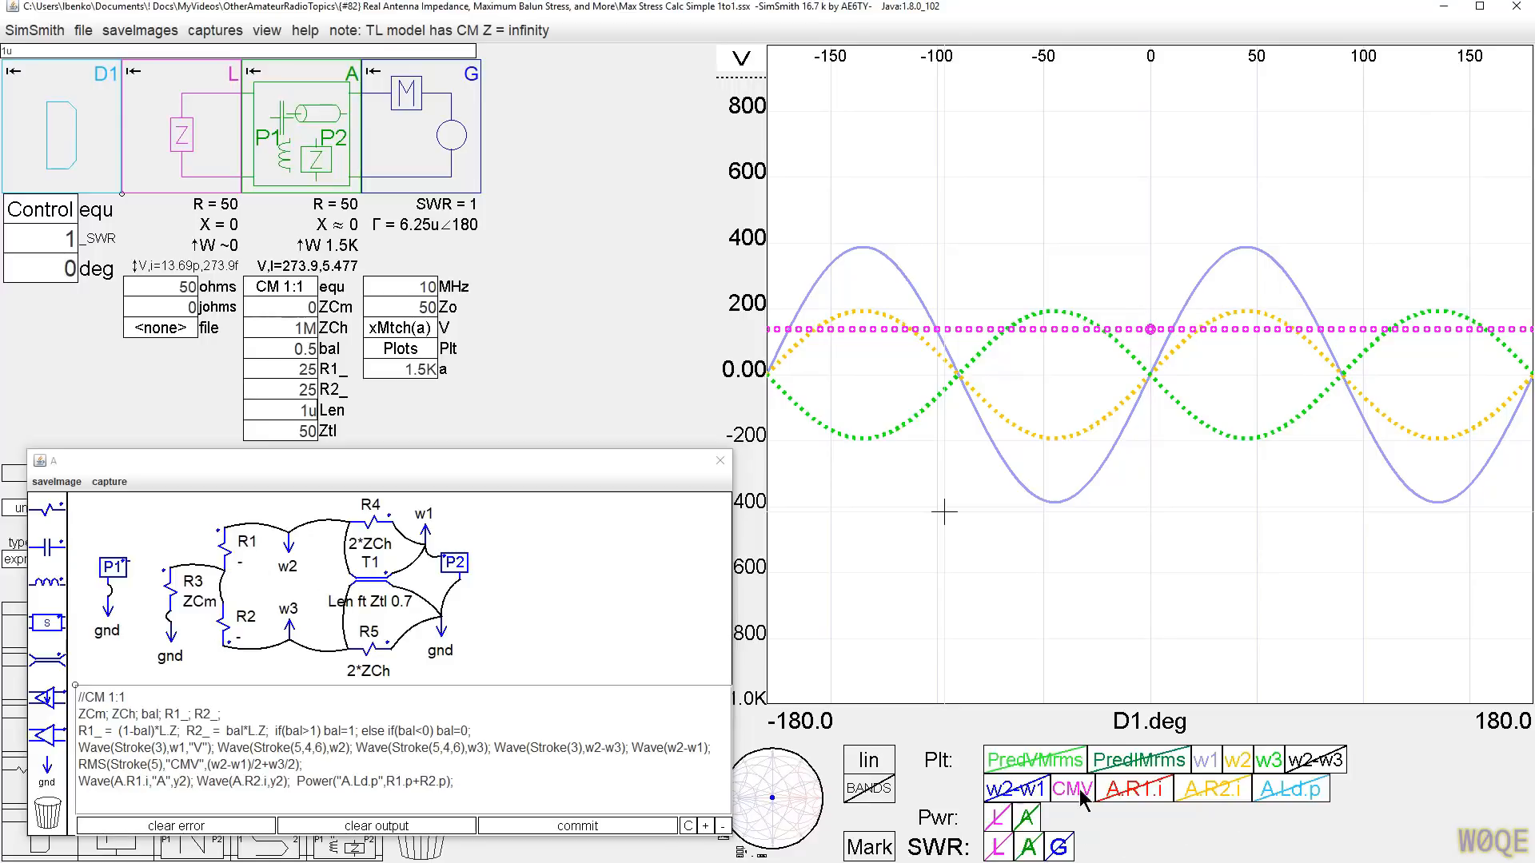
left_click(1143, 791)
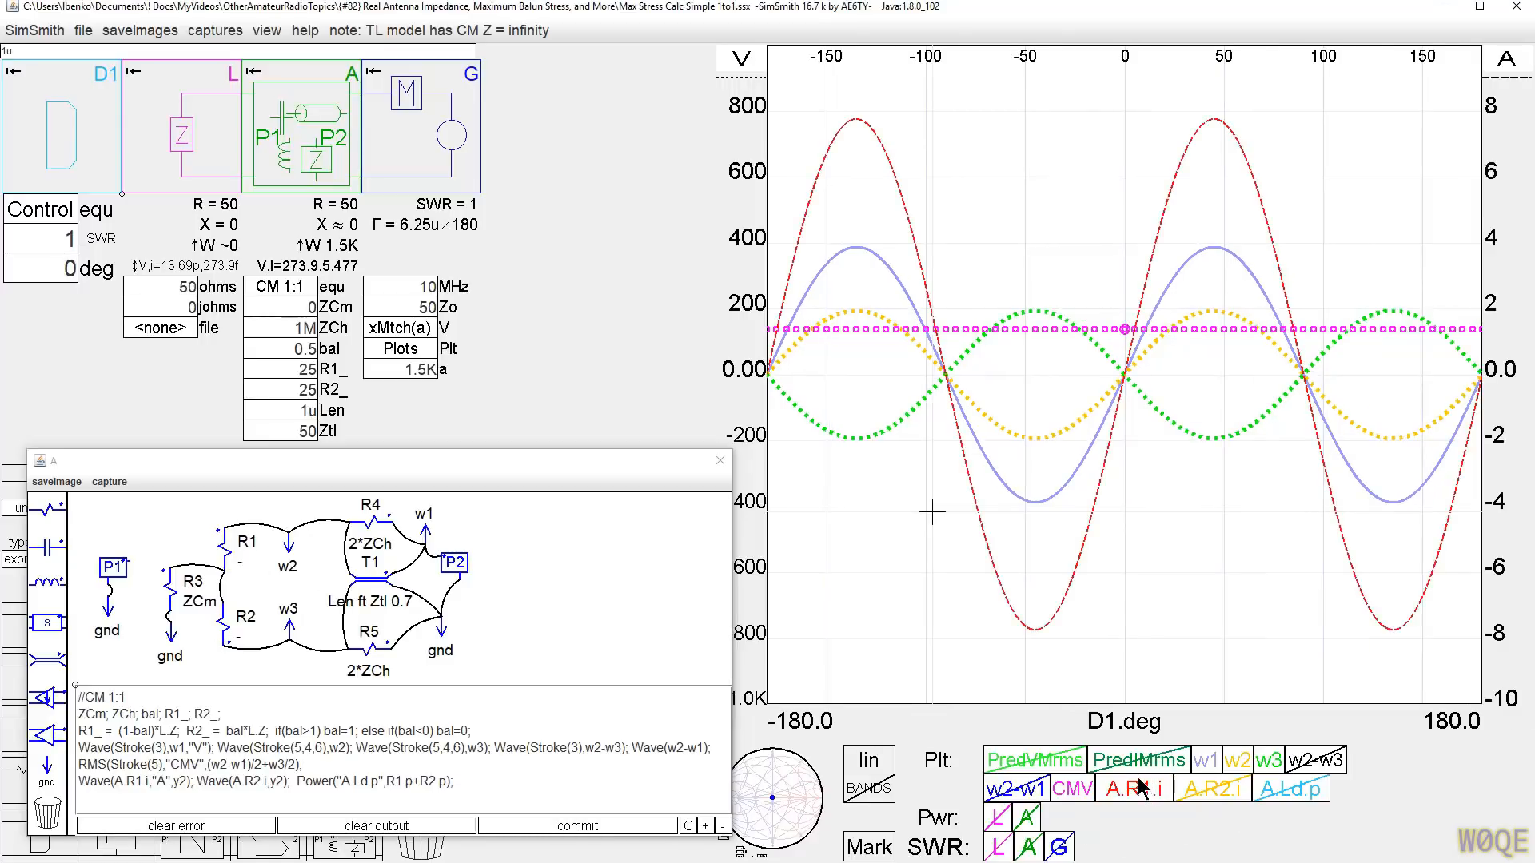
left_click(1215, 791)
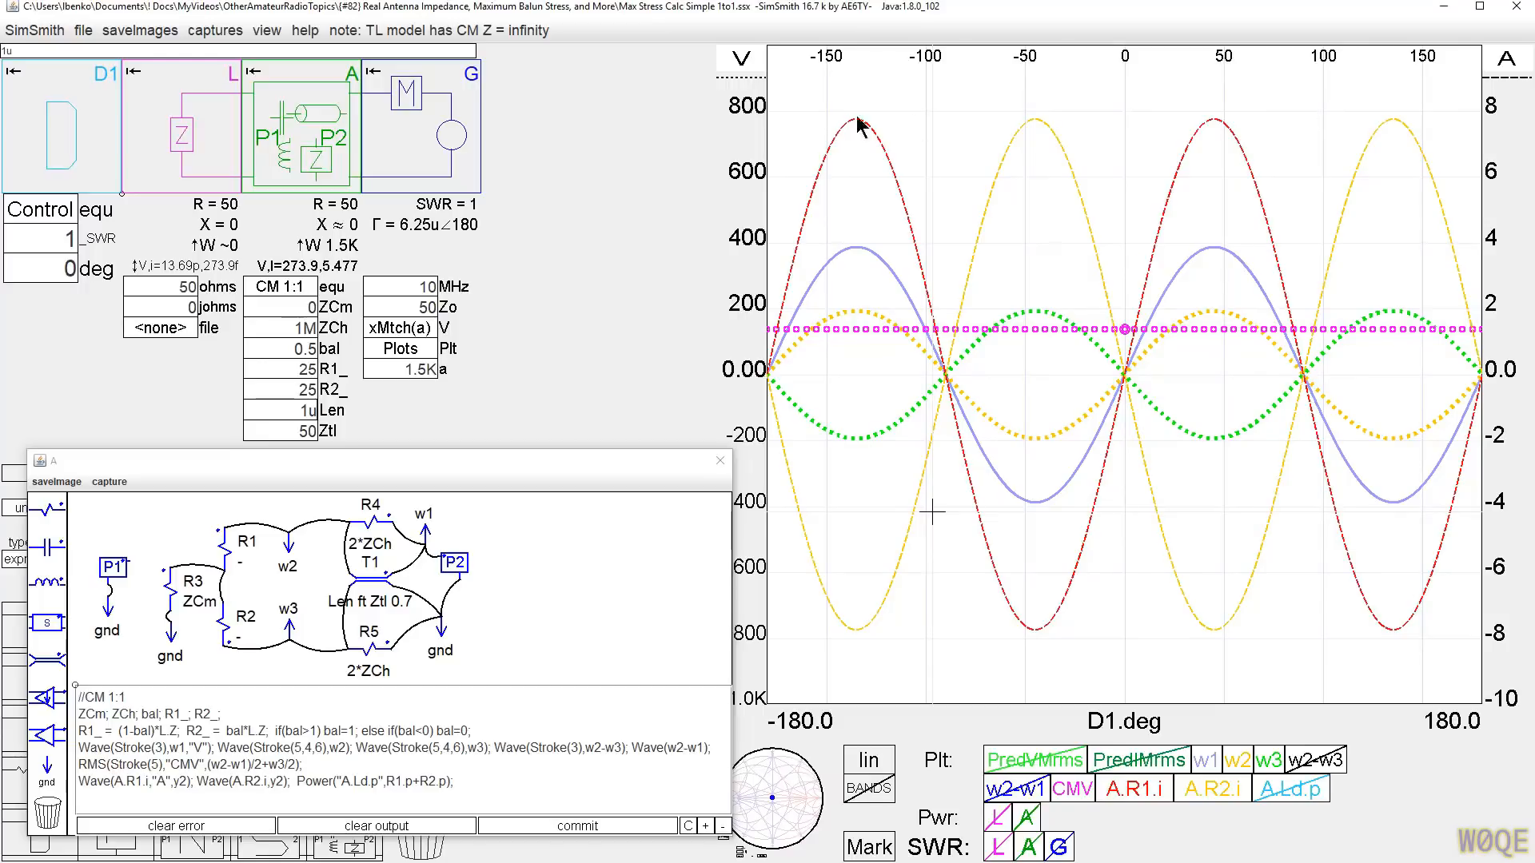
Step: Hide every trace except CMV and shift the voltage axis so that zero sits at the base of the plot
left_click(1131, 793)
left_click(1212, 791)
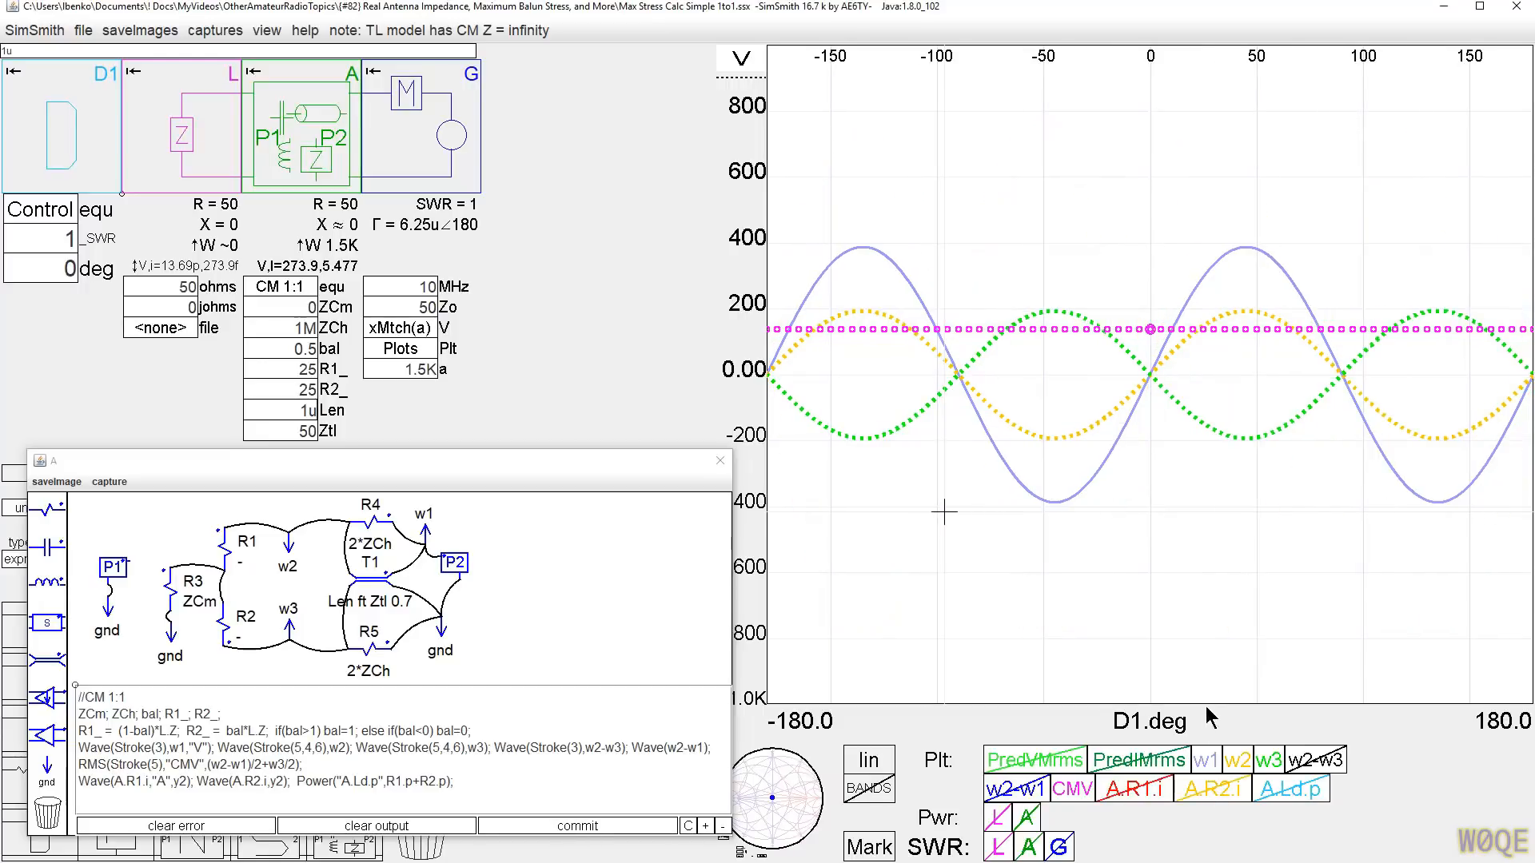
left_click(1206, 761)
left_click(1236, 761)
left_click(1278, 768)
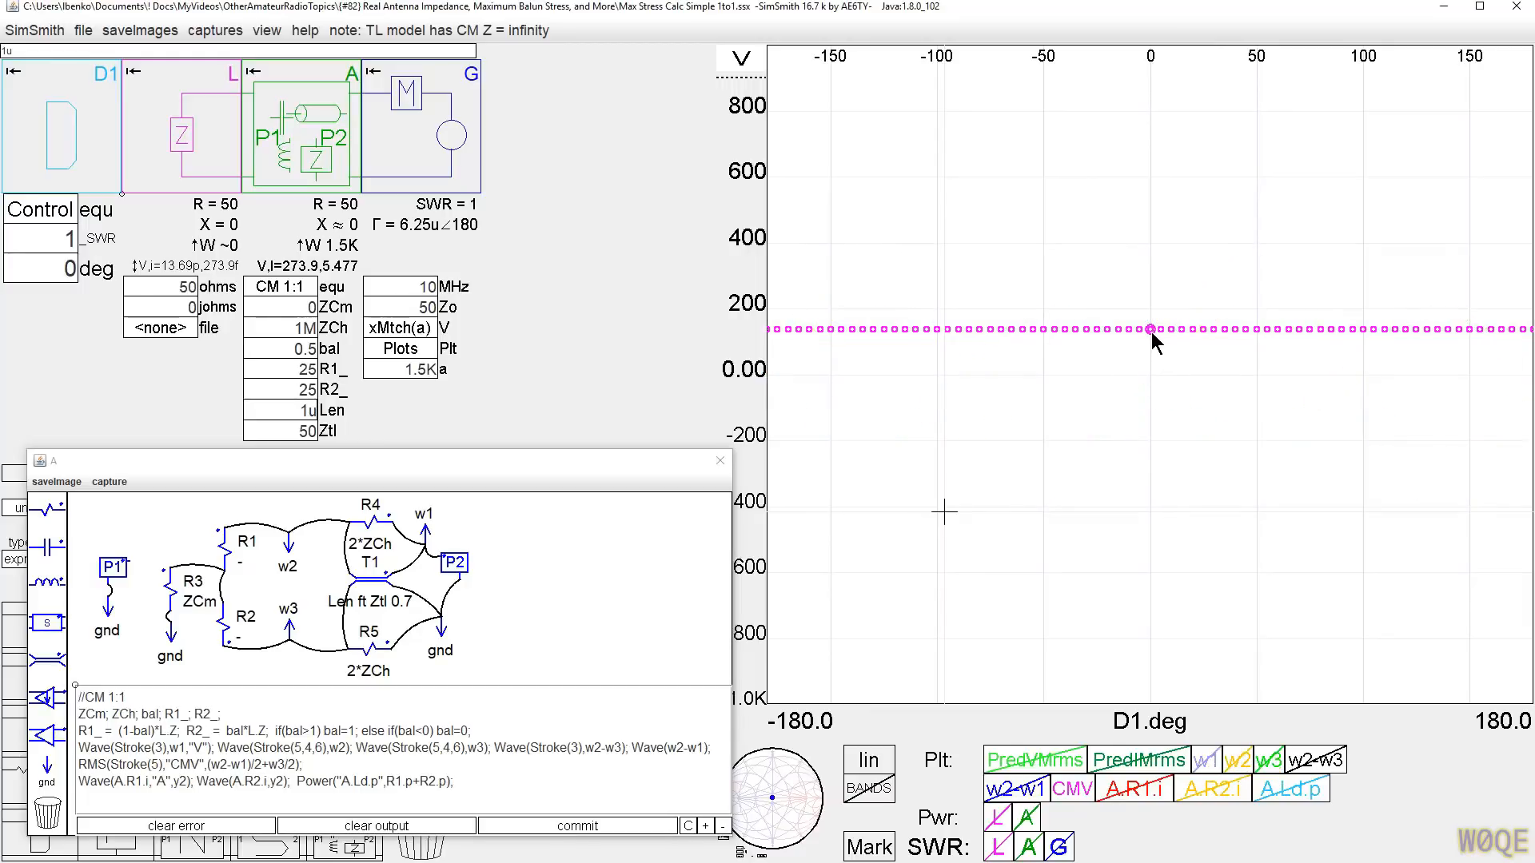
left_click_drag(753, 372, 762, 699)
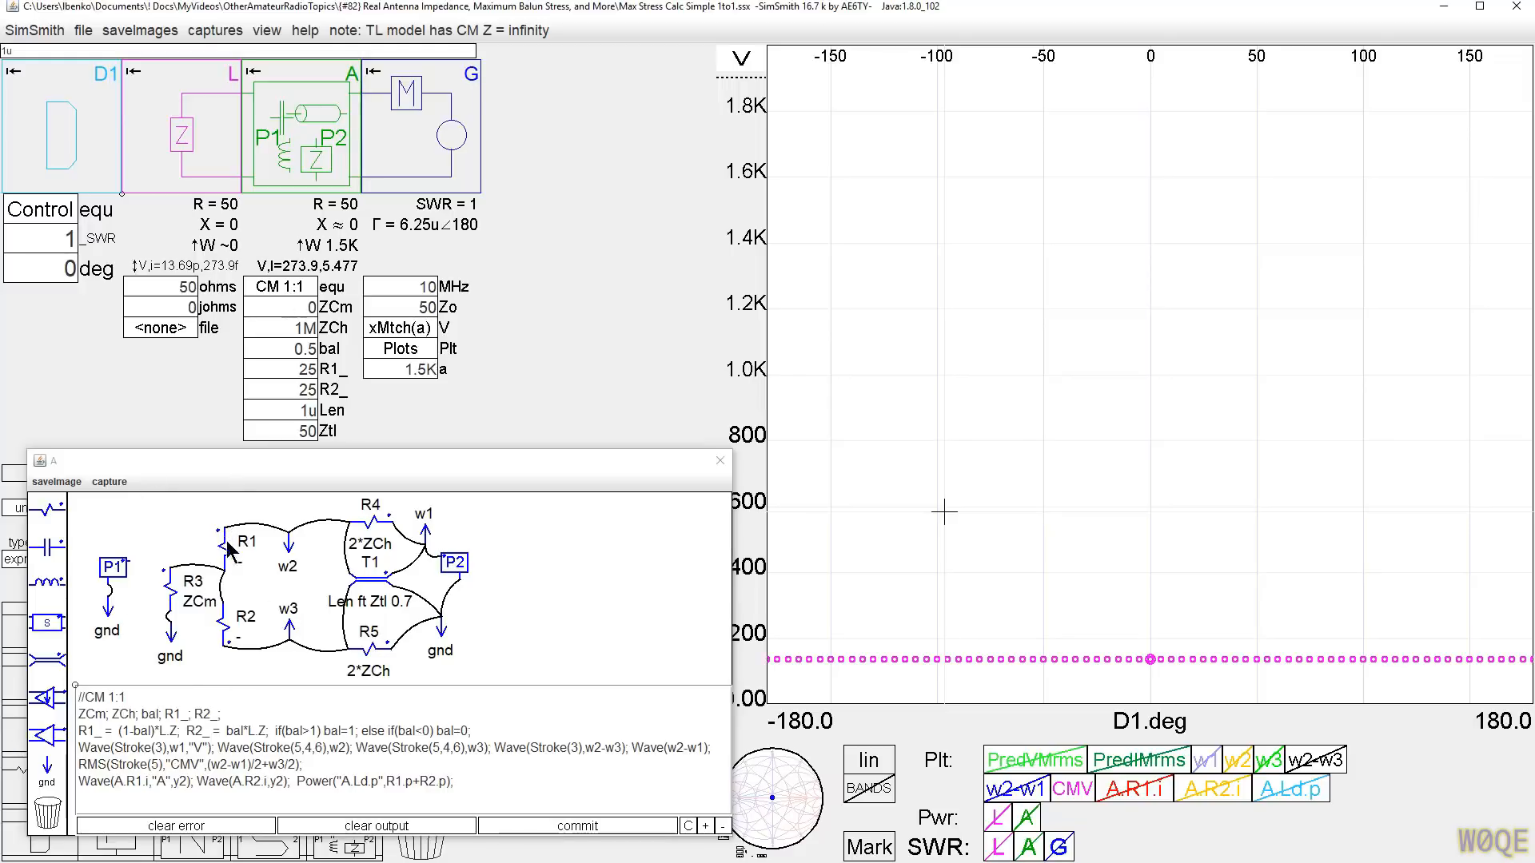
Step: Step D1's _SWR up to 15 and back to 1 to examine the effect on the CMV curve
double_click(53, 239)
type("2")
key("Return")
key("Return")
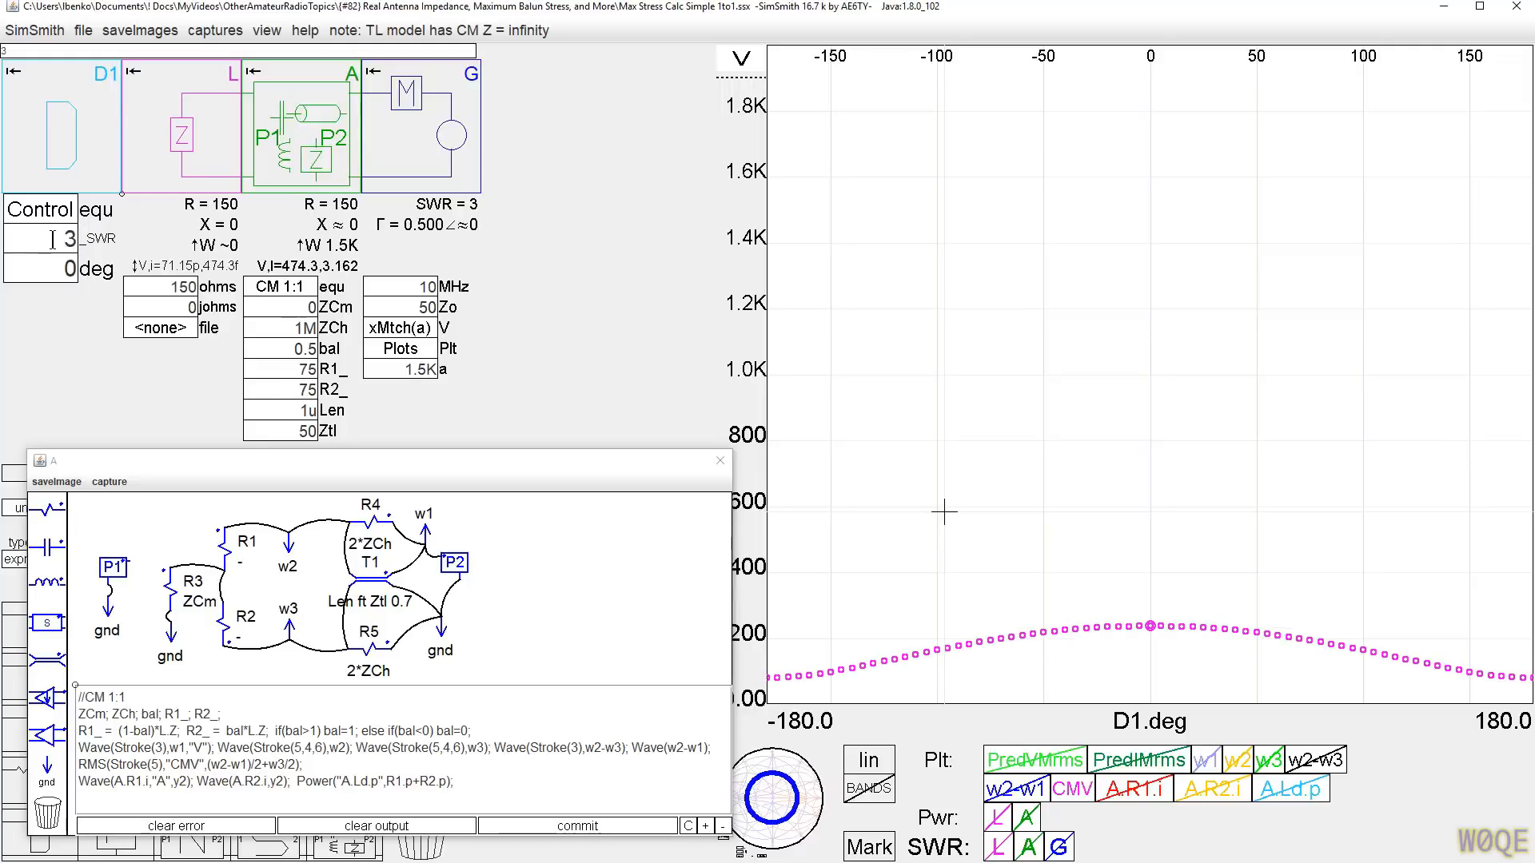
scroll(53, 240, "up", 4)
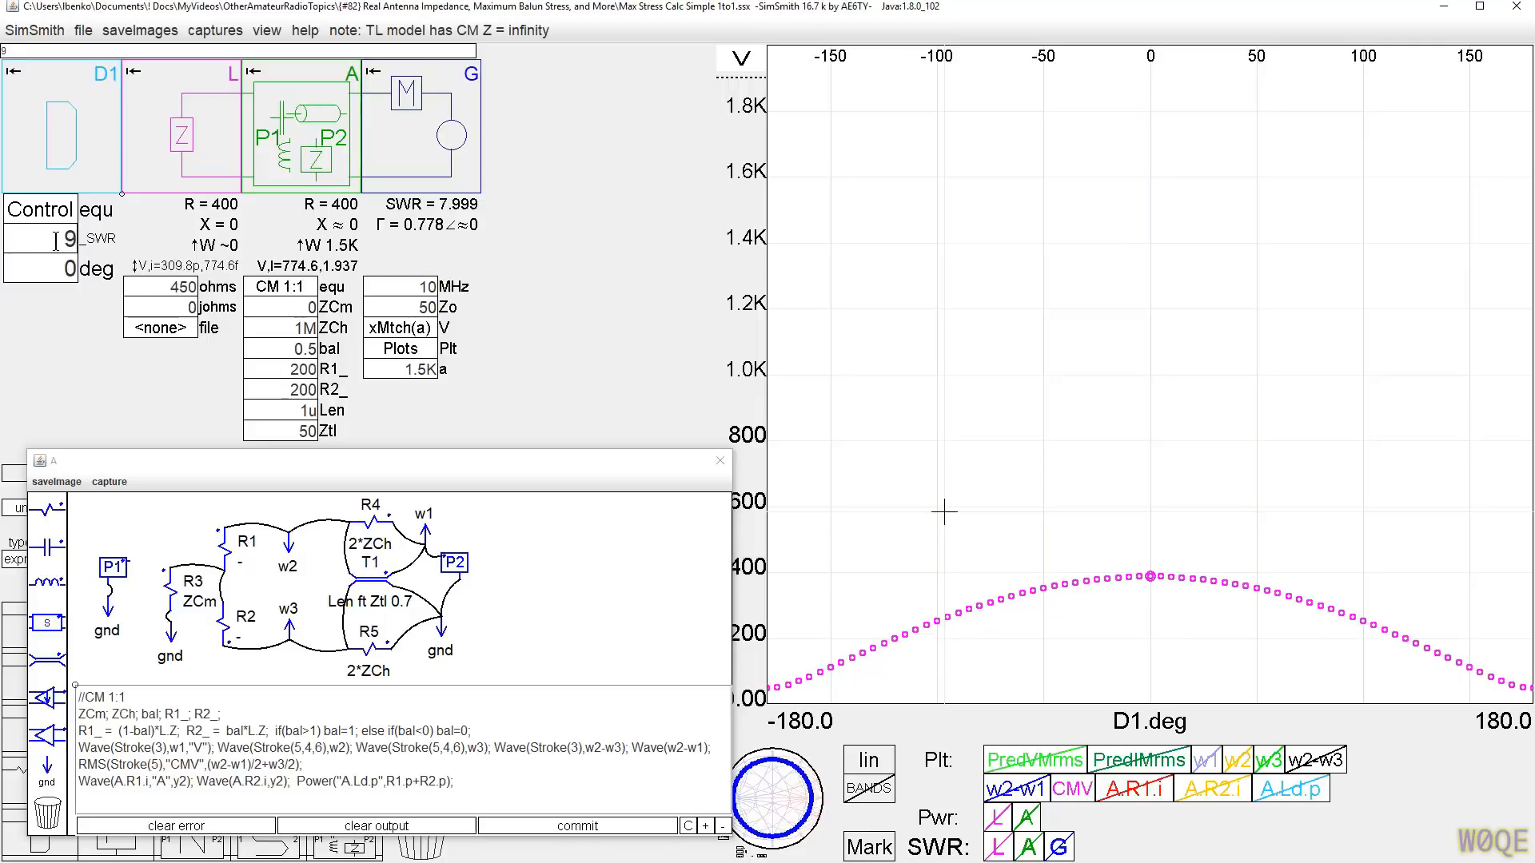
scroll(56, 240, "up", 6)
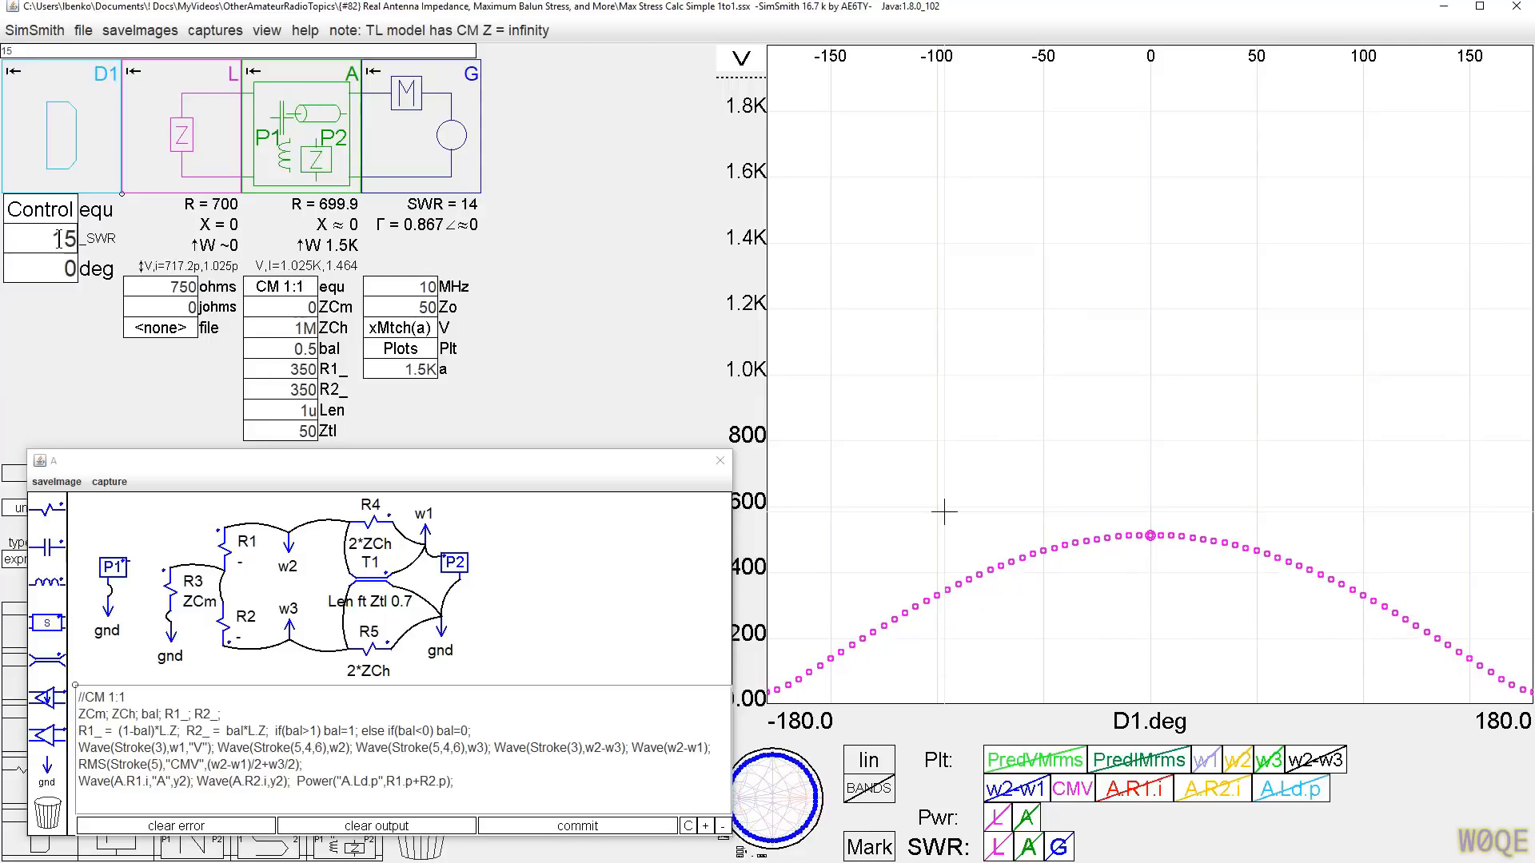
scroll(59, 239, "down", 10)
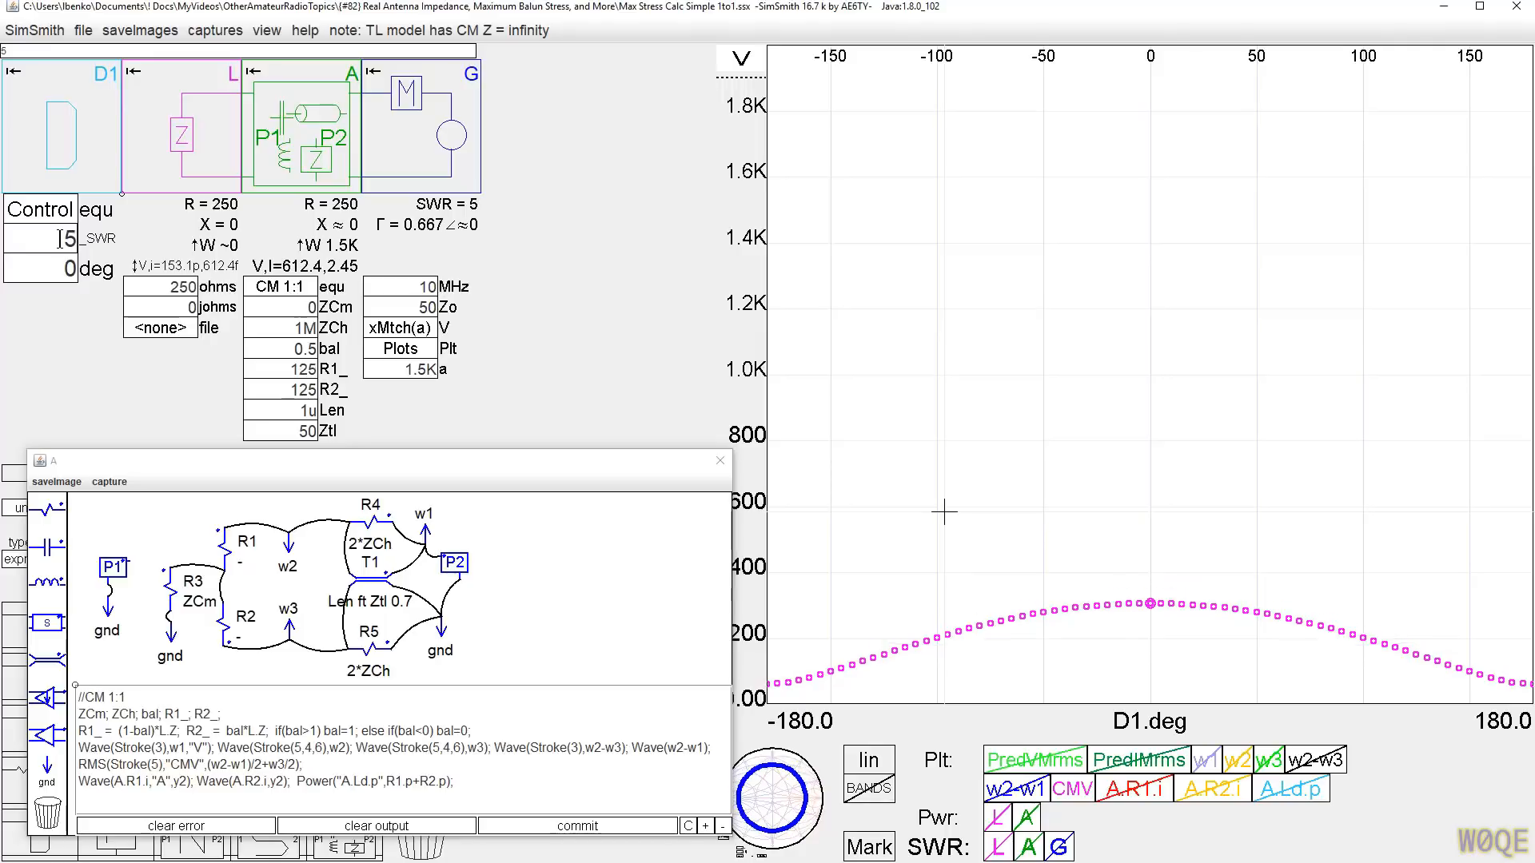
scroll(60, 239, "down", 4)
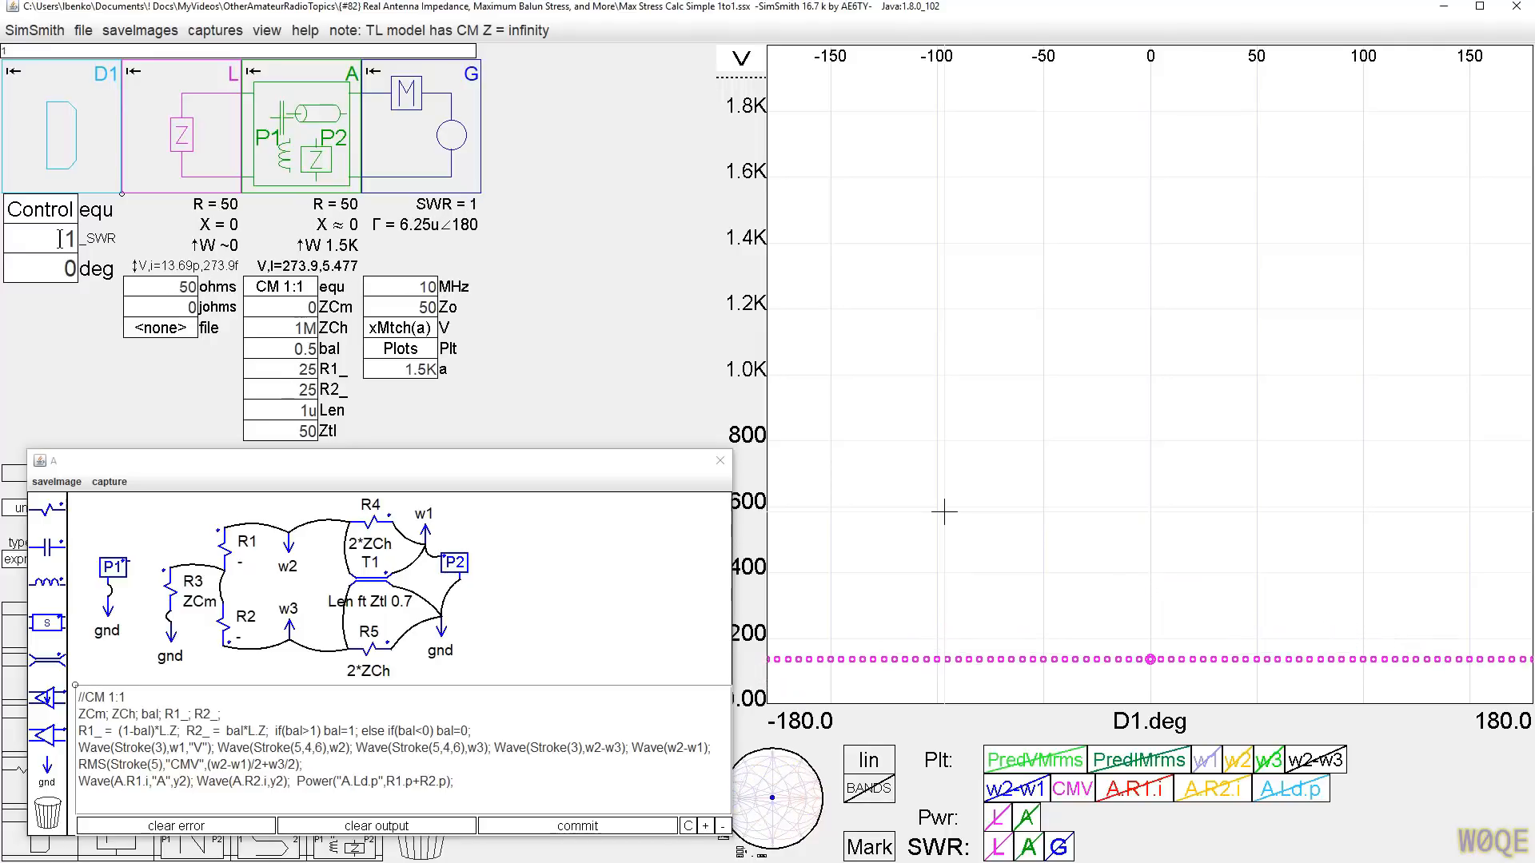
Step: Read the CMV curve at 30 degrees, set D1's _SWR to 4, and read CMV close to the curve's peak
left_click(1211, 660)
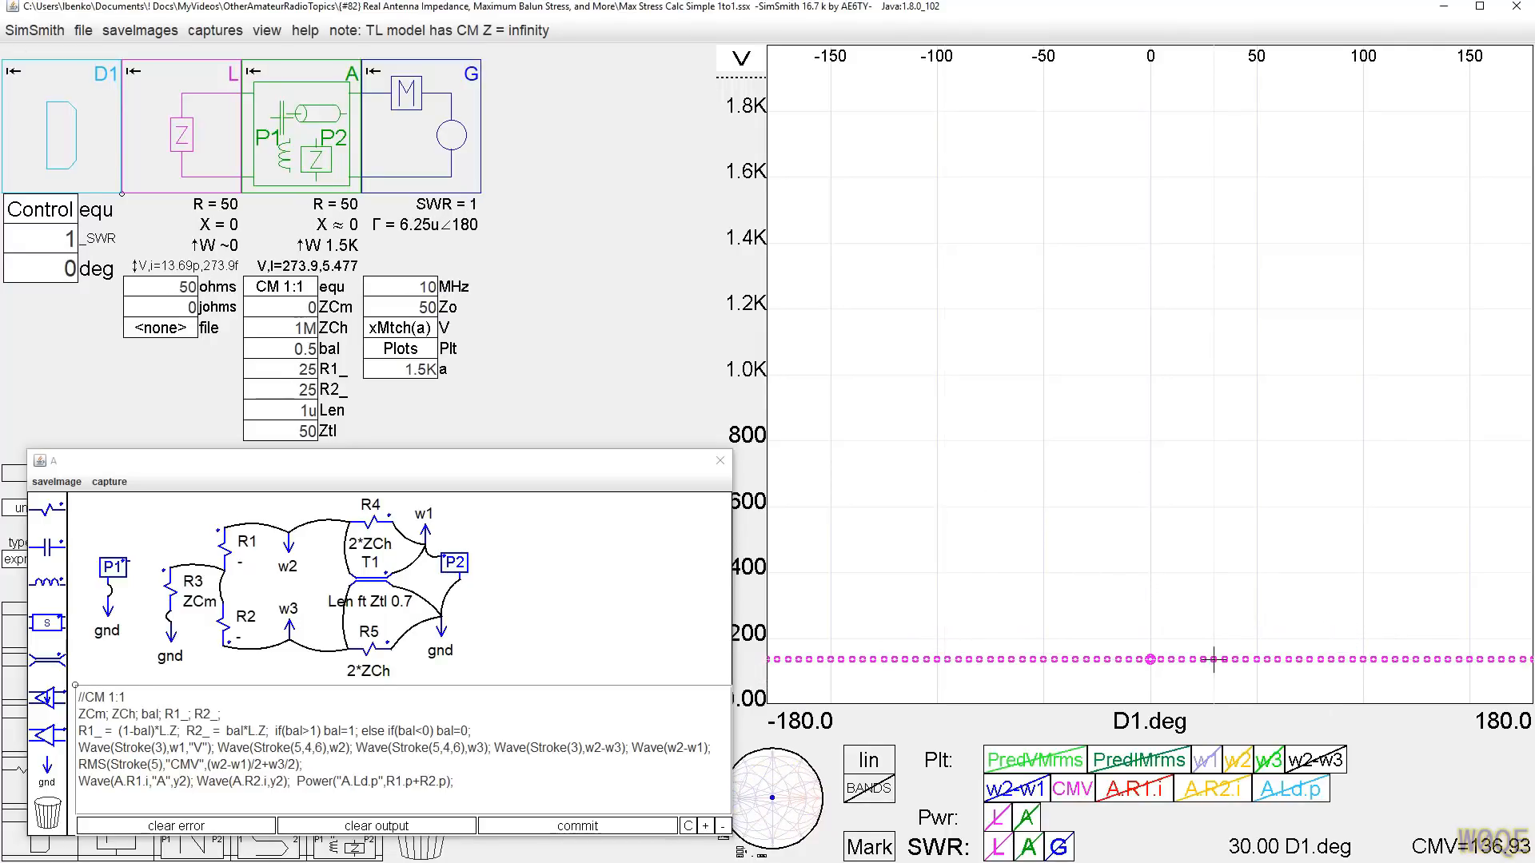
left_click(54, 238)
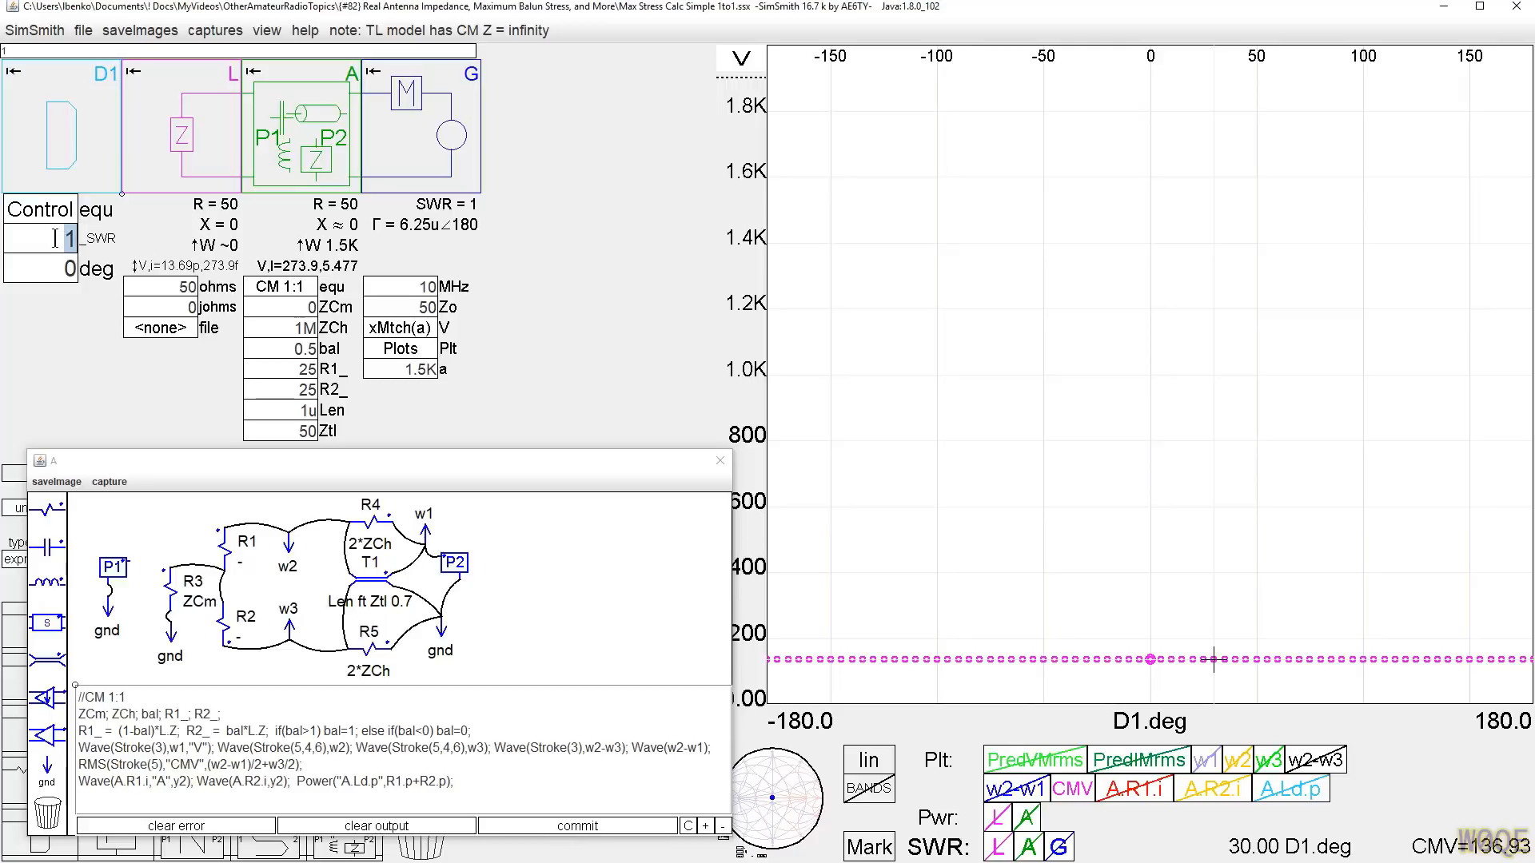
type("4")
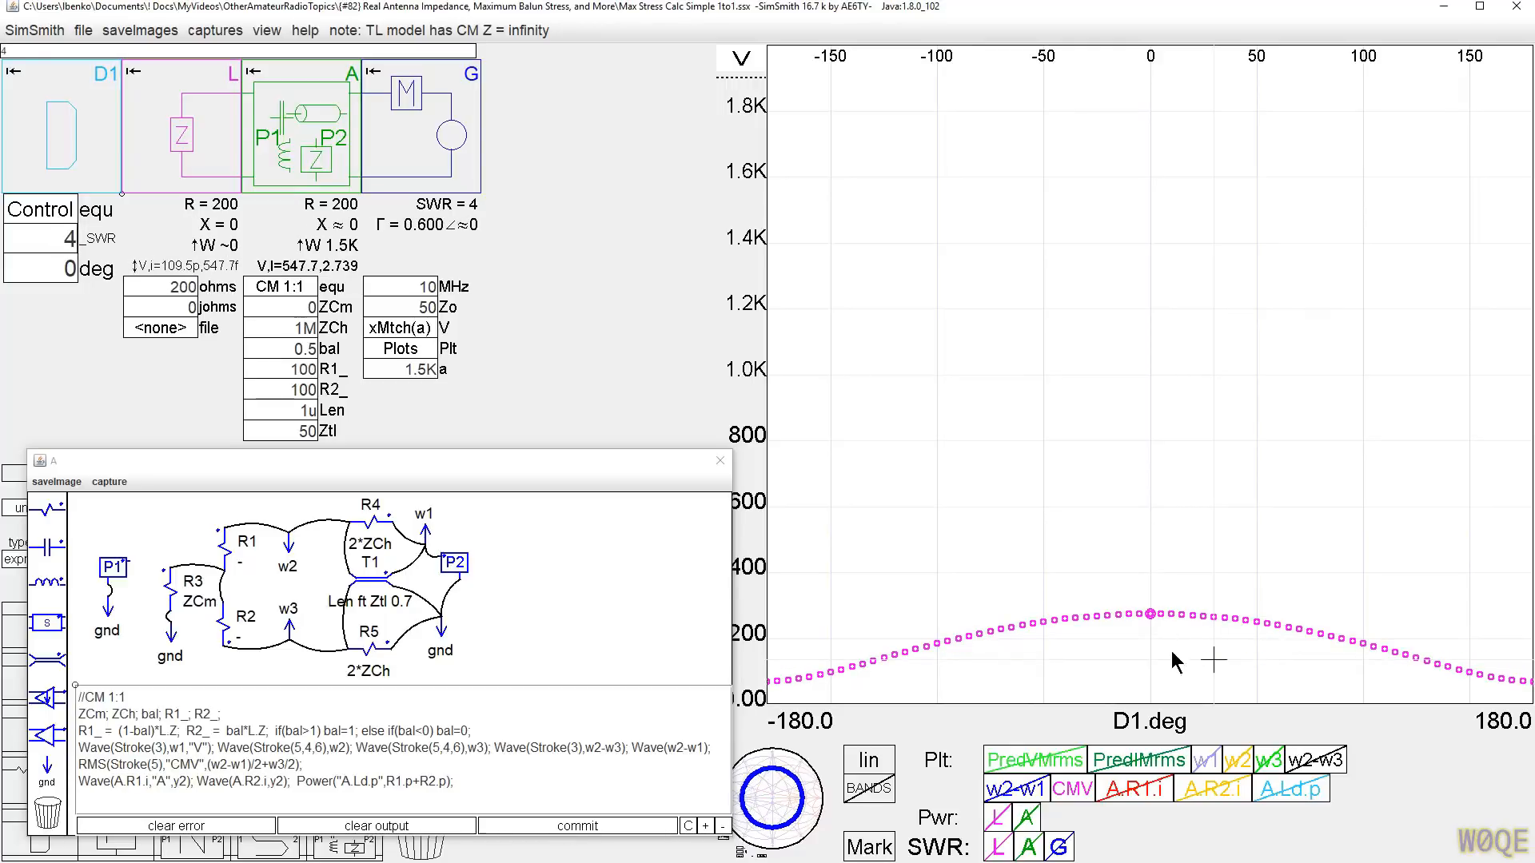
left_click(1160, 619)
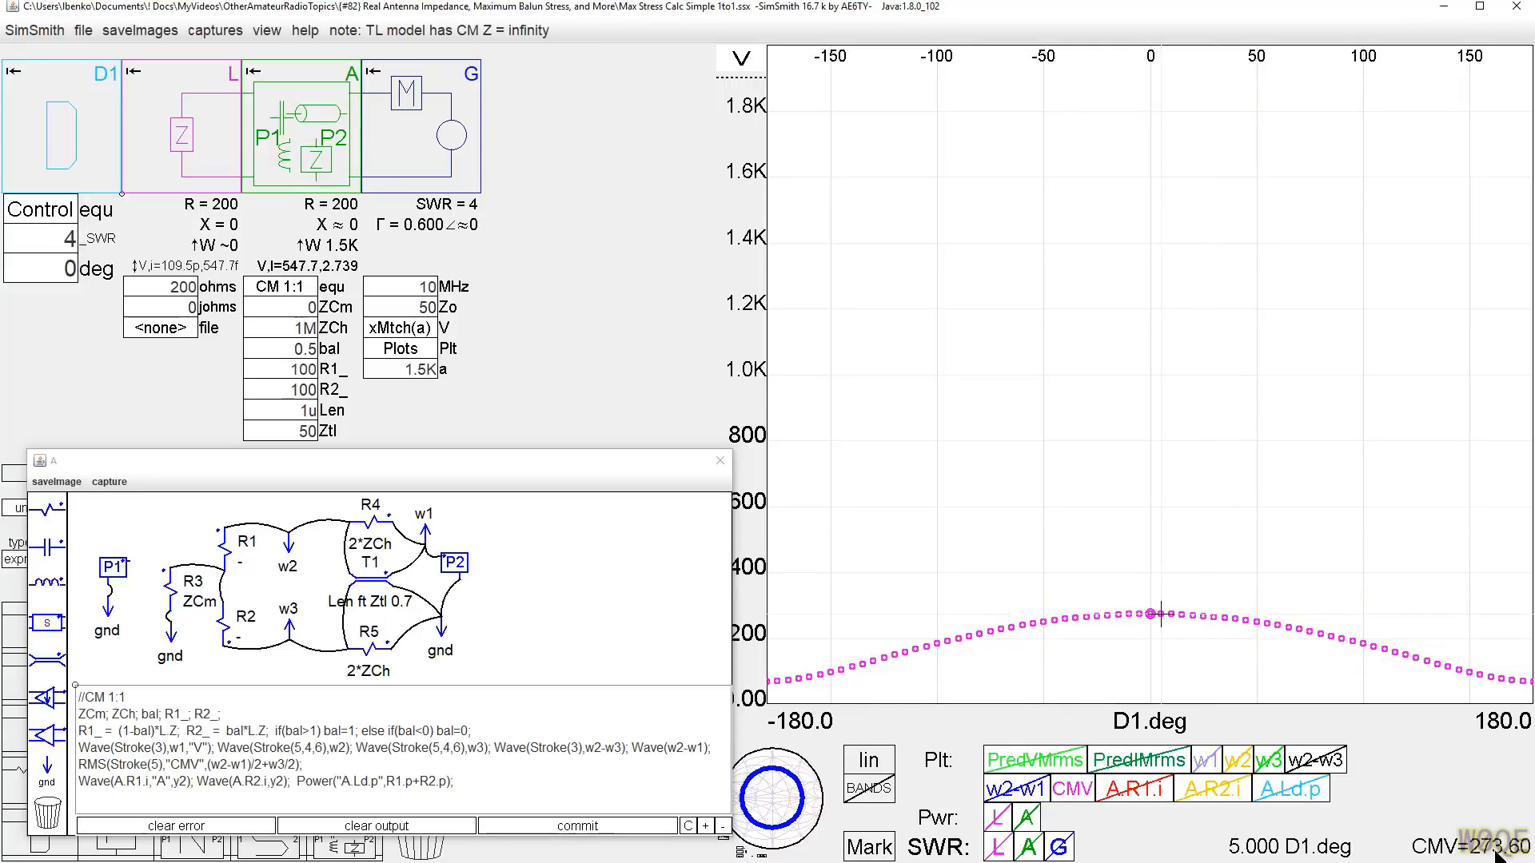
Step: Set D1's _SWR to 10 and read the CMV at the peak of the curve at 0 degrees
left_click(59, 232)
type("9")
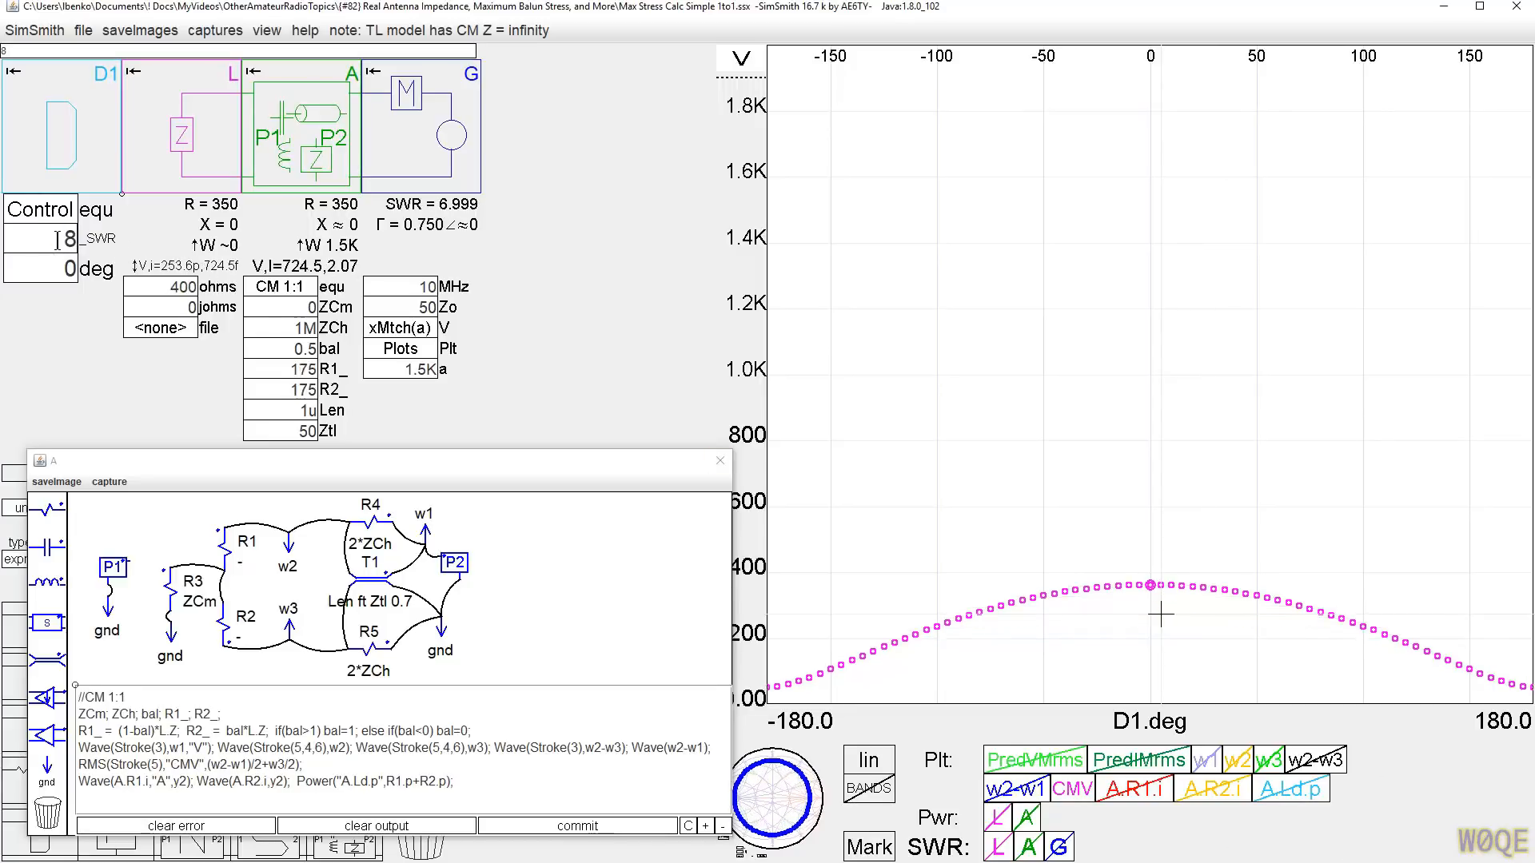
key("BackSpace")
type("10")
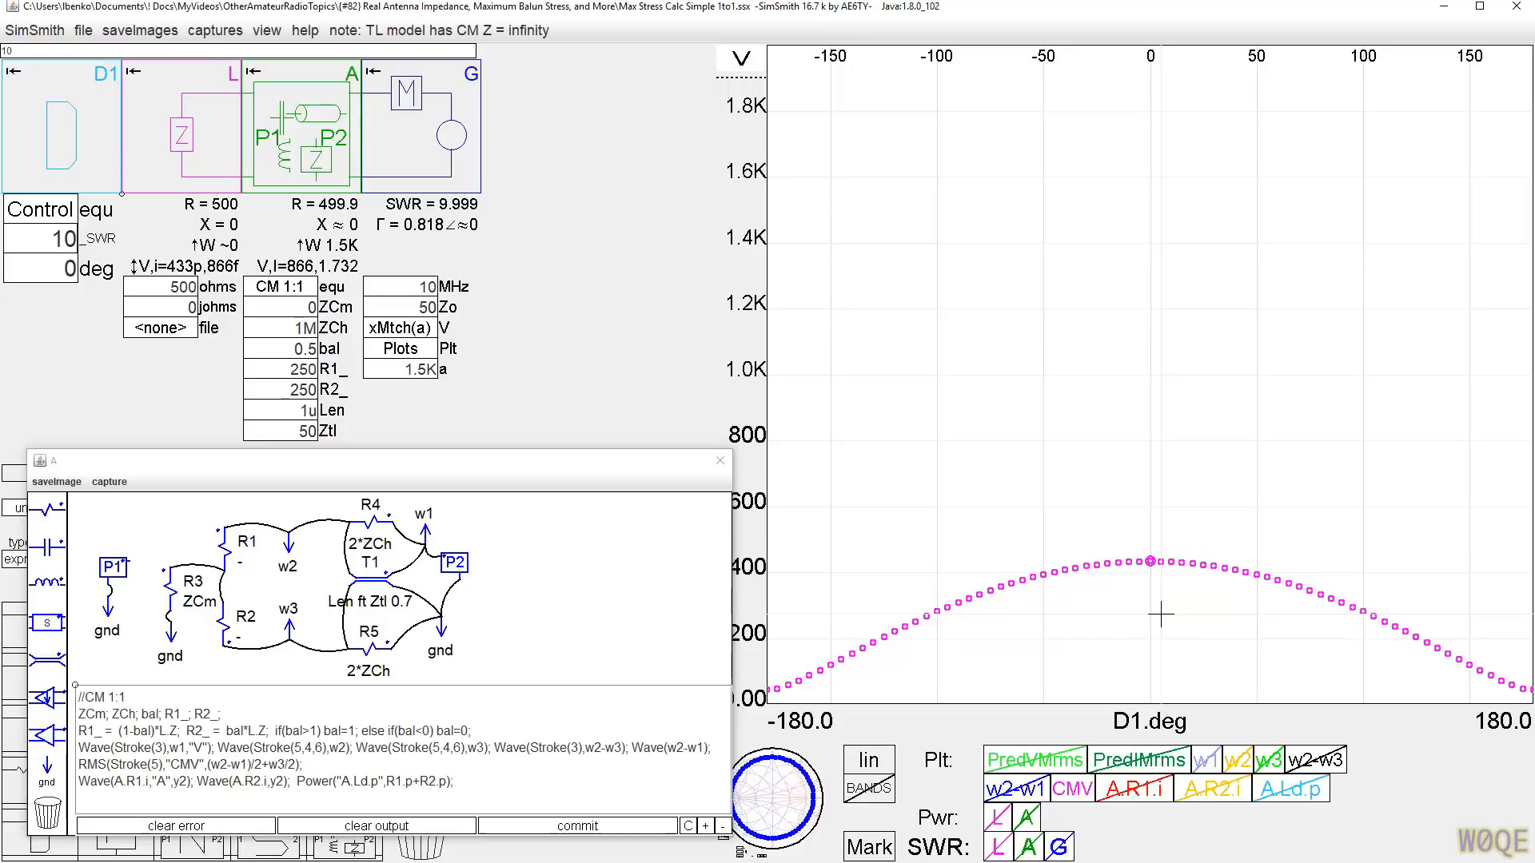
left_click(1151, 562)
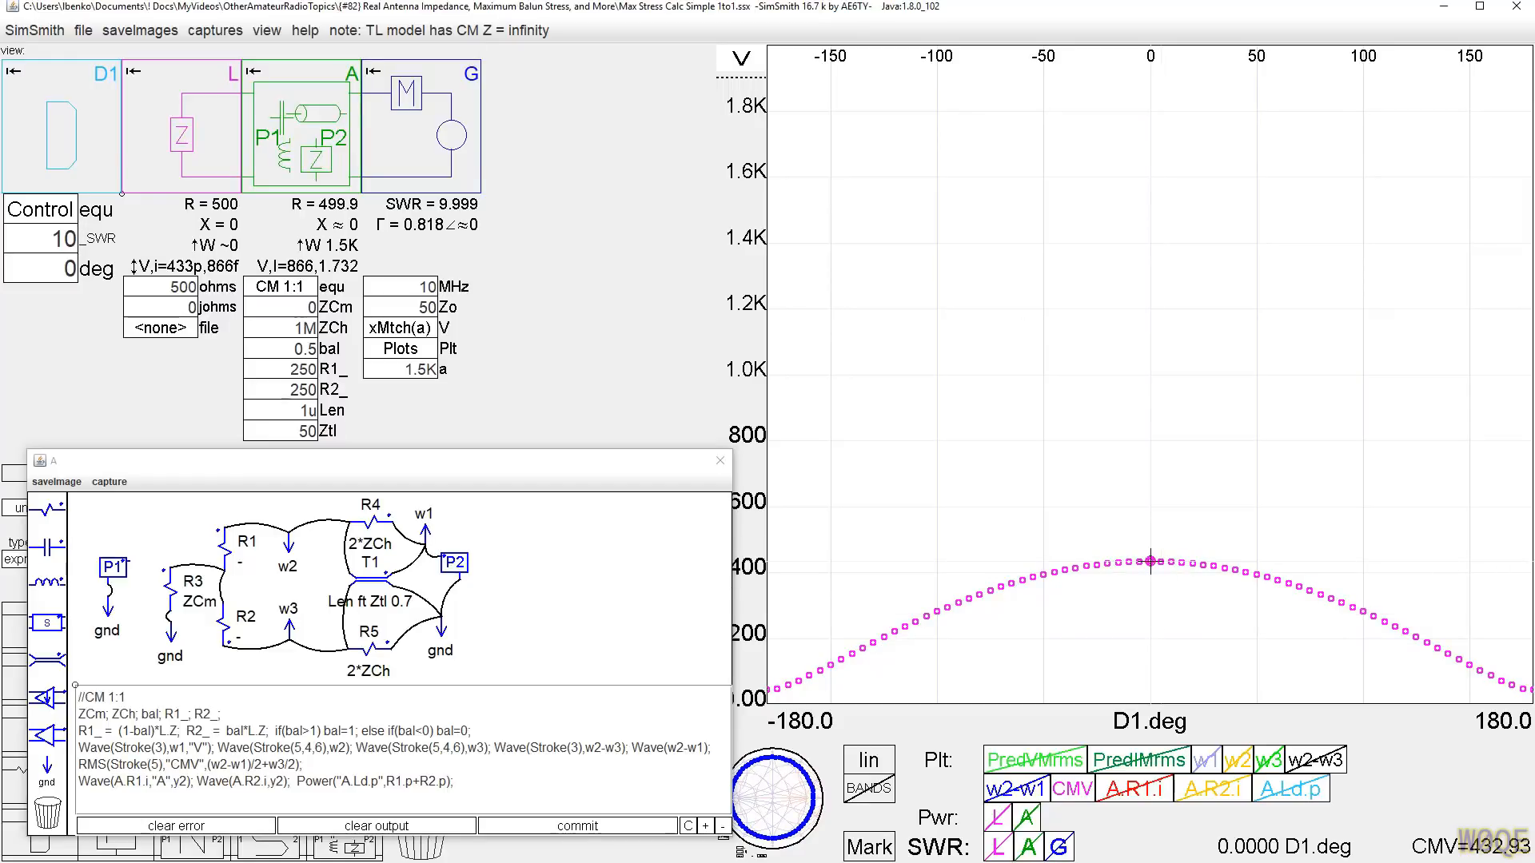
Step: Read the CMV at 175 and 180 degrees on the curve and again at the 0-degree peak
left_click(1523, 691)
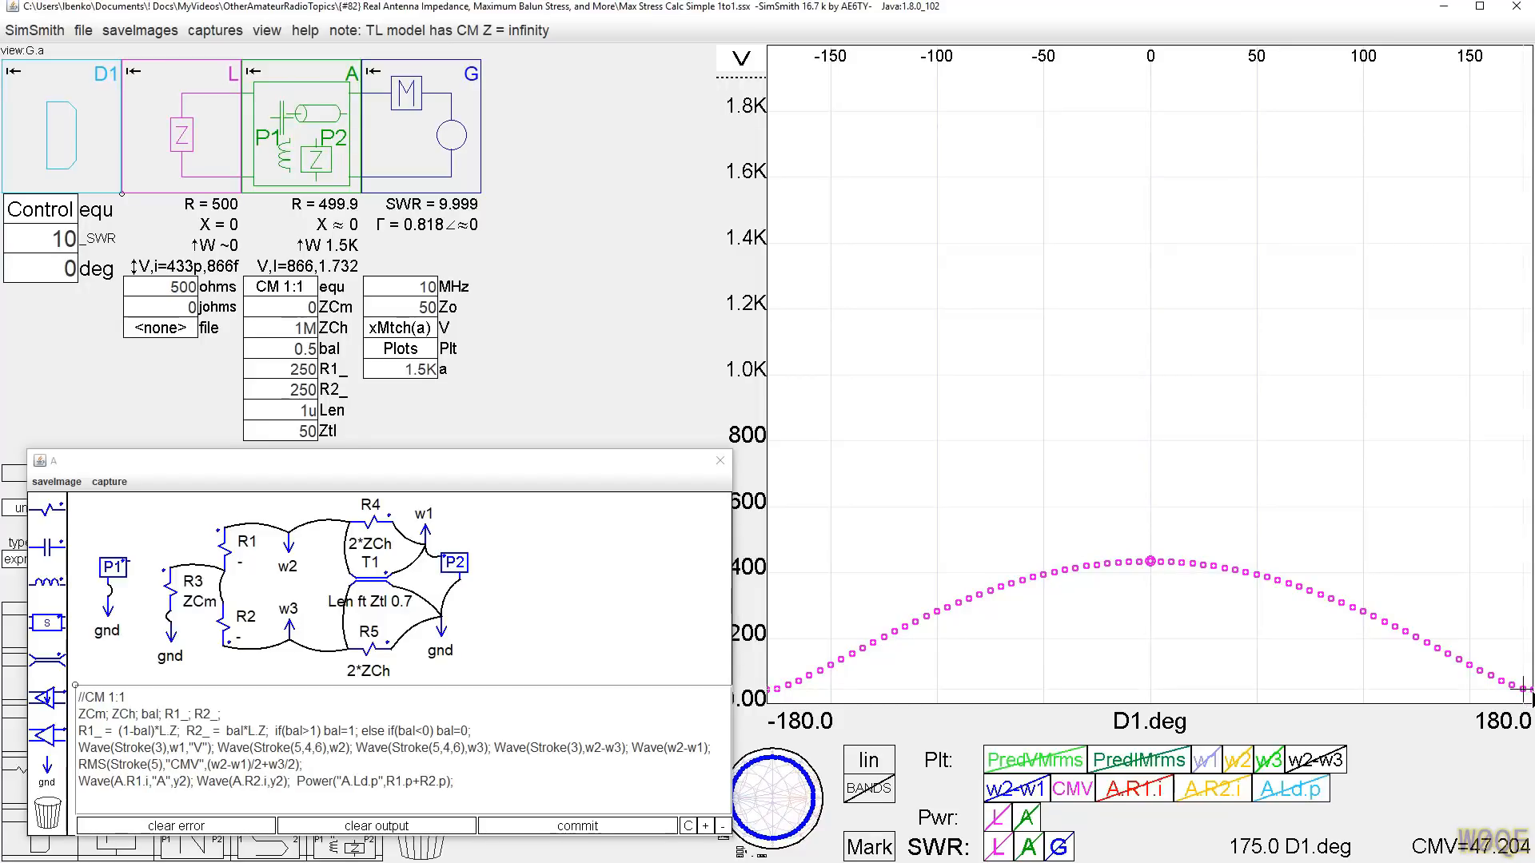
left_click(1532, 694)
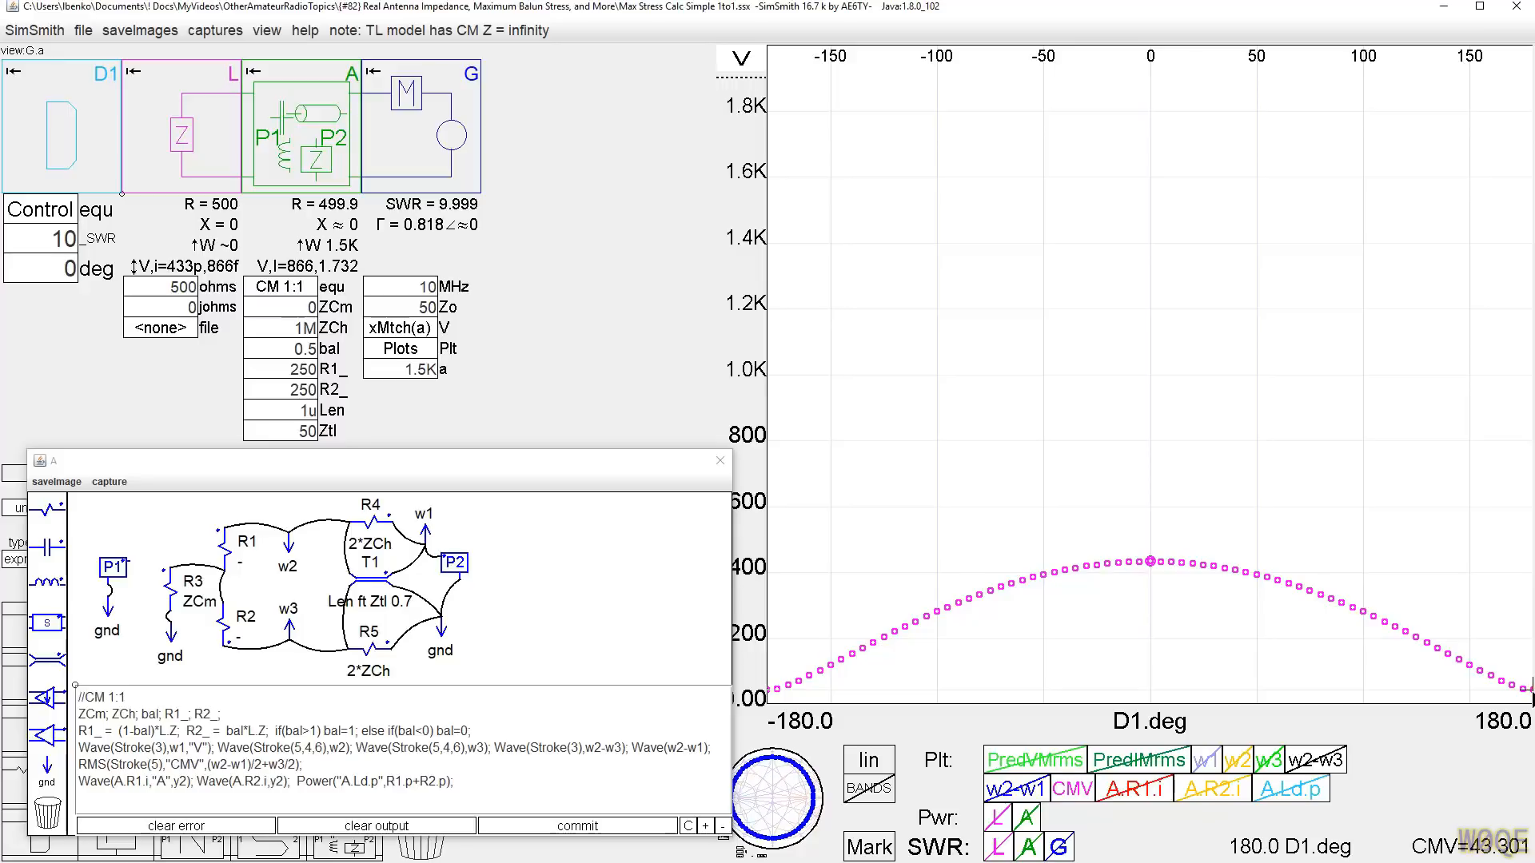
left_click(1149, 559)
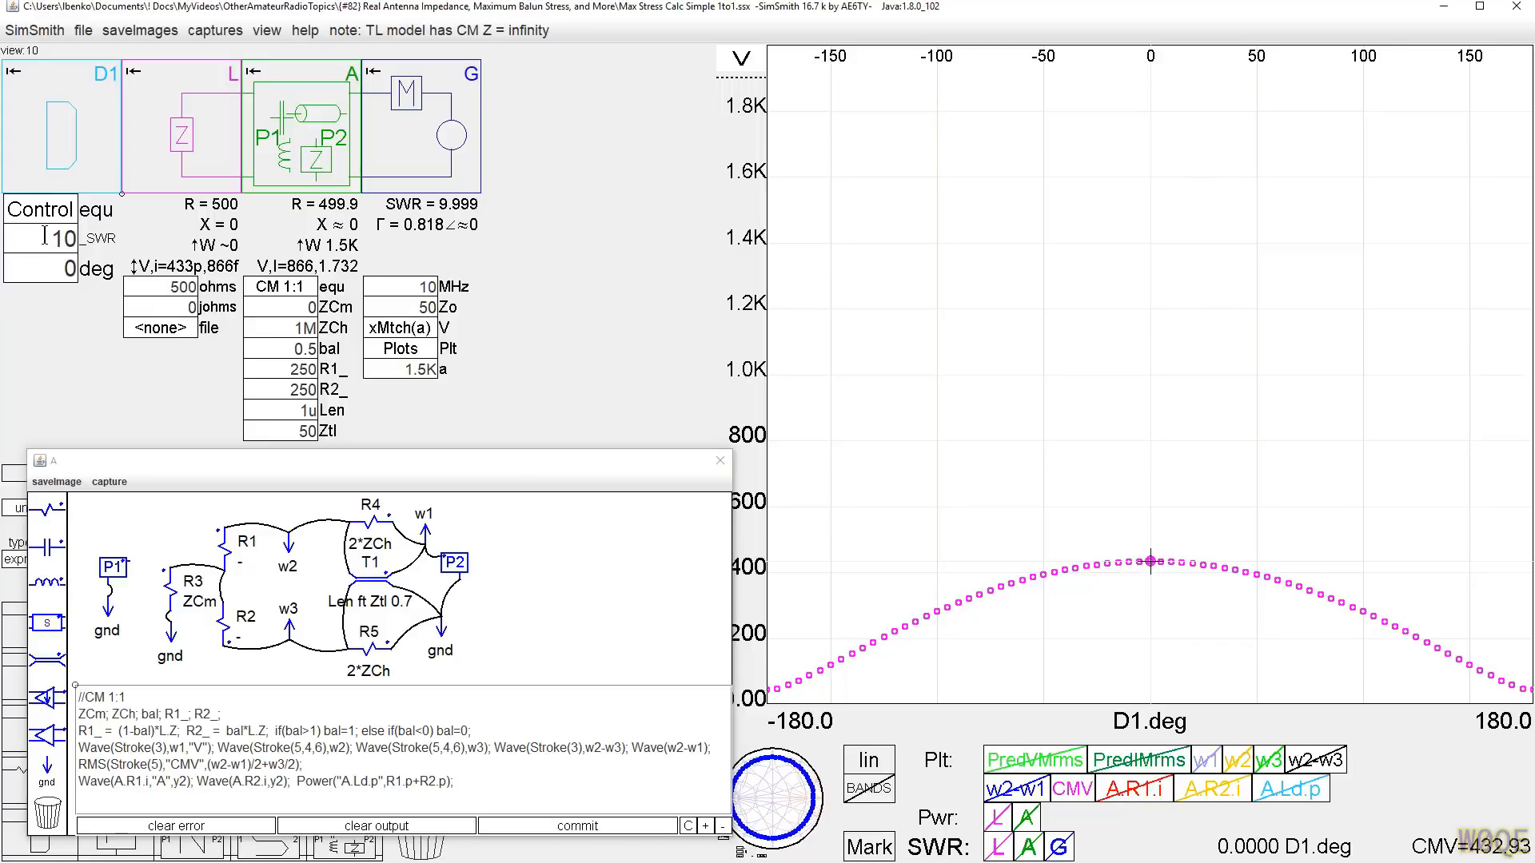
Step: Switch to the Smith chart and raise D1's _SWR to 50
left_click(789, 800)
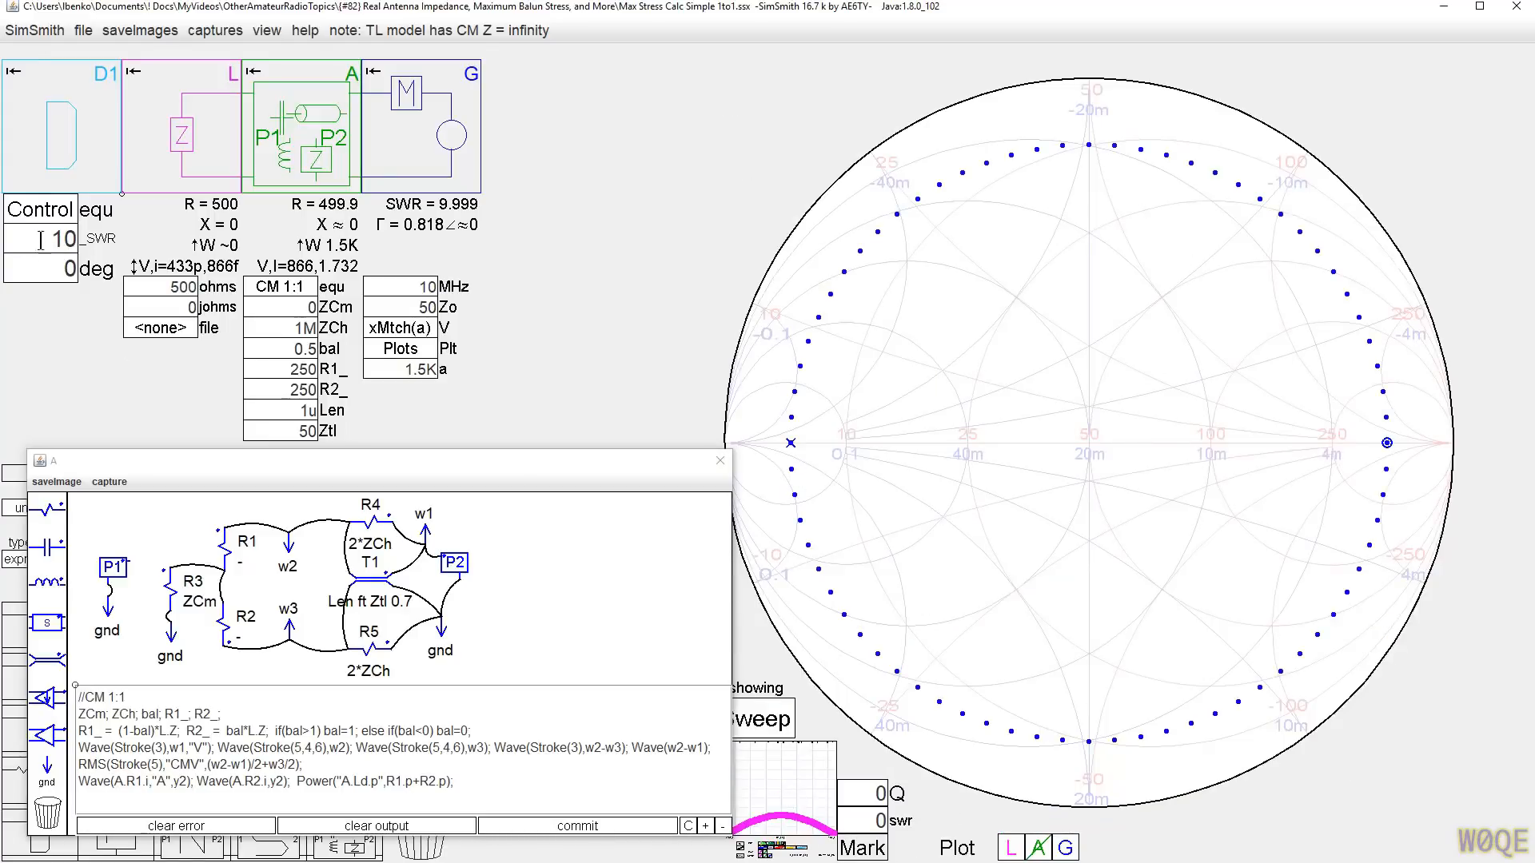
scroll(40, 239, "up", 3)
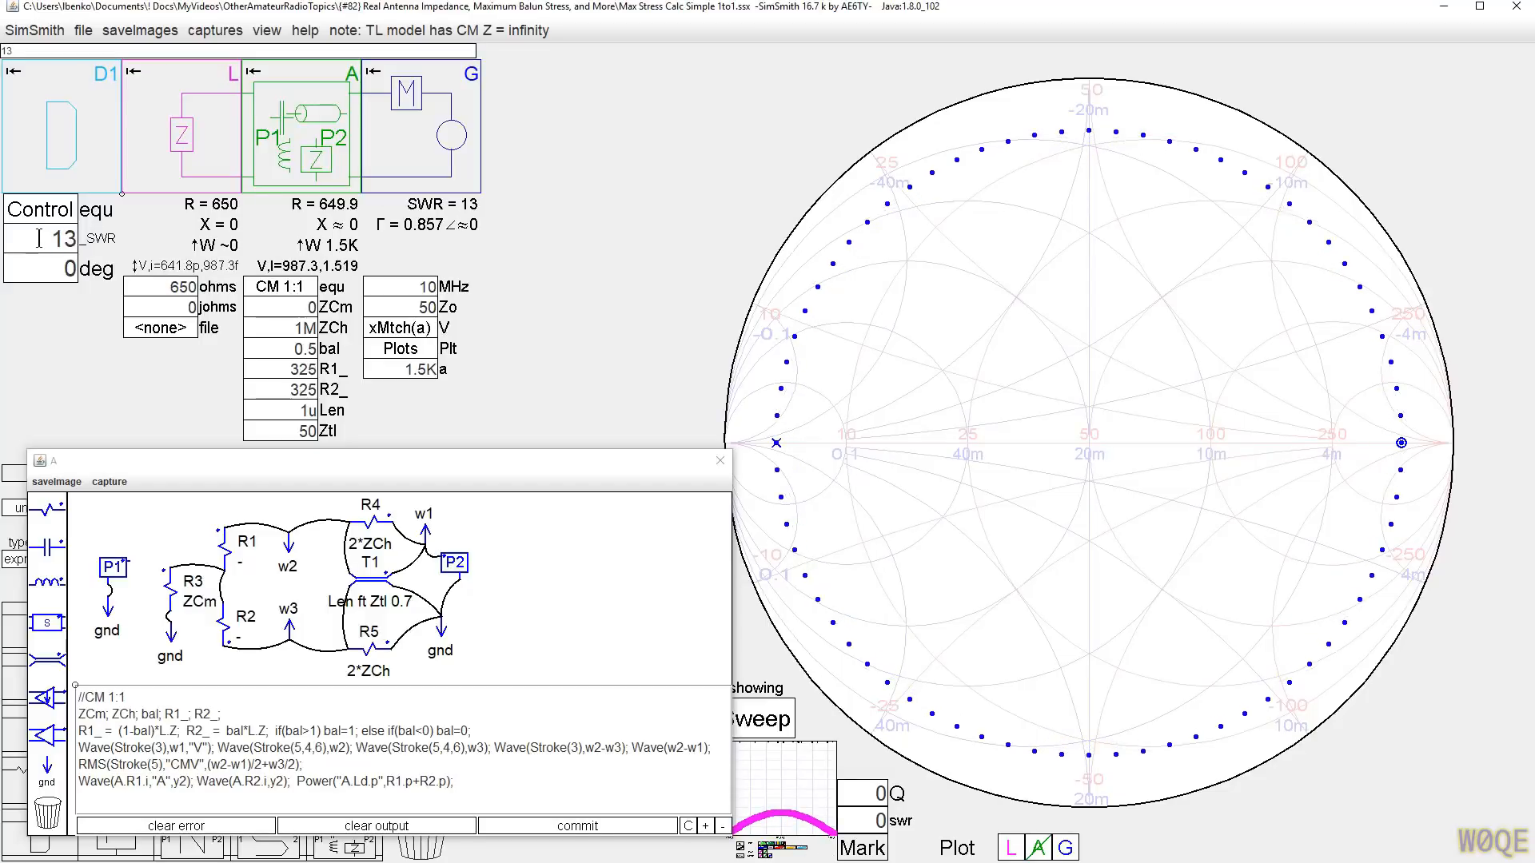
scroll(39, 239, "up", 7)
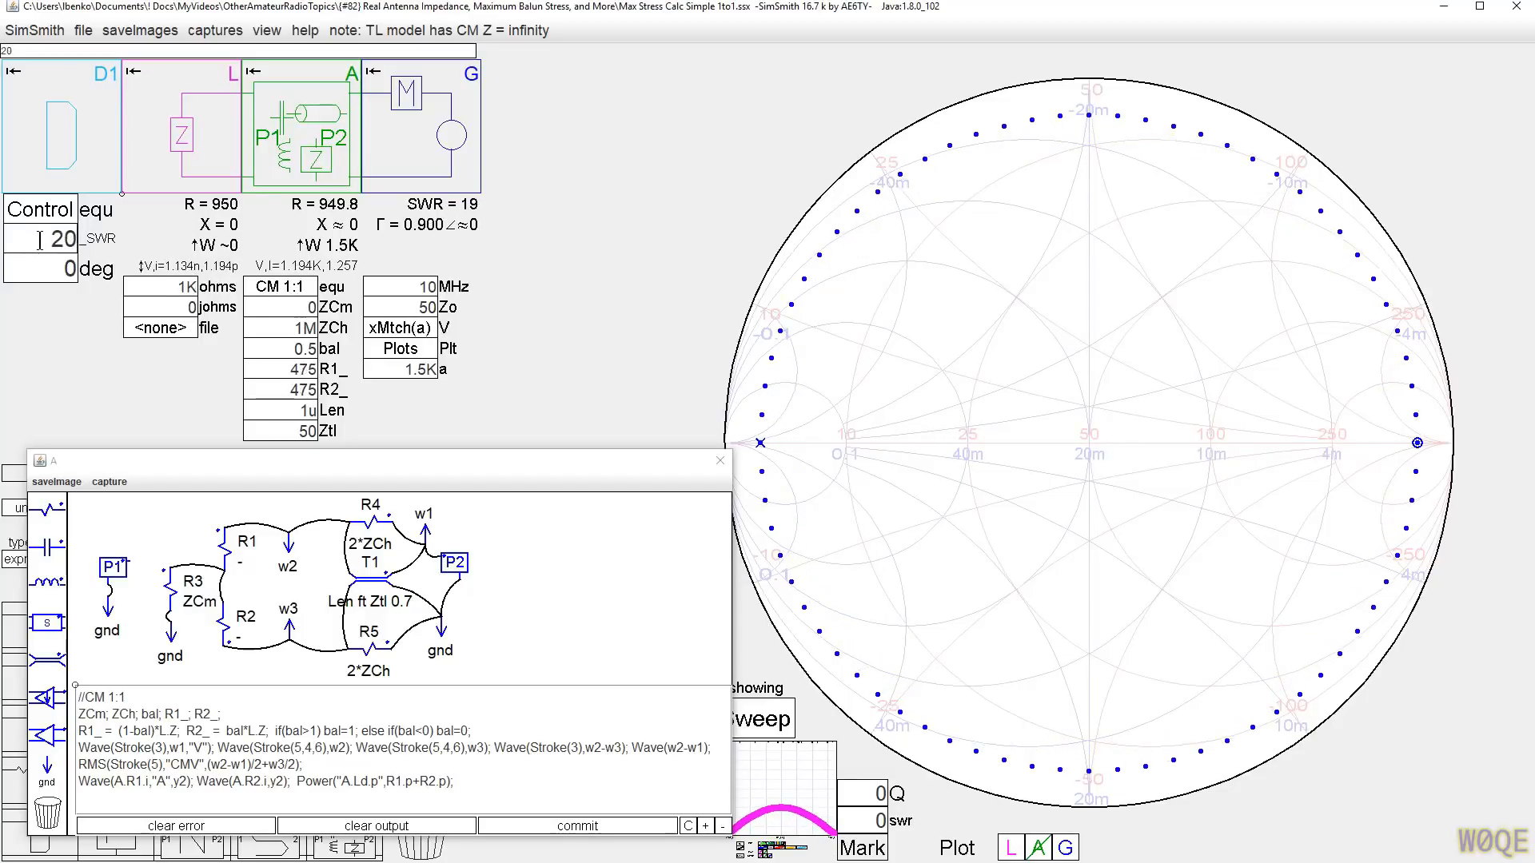
scroll(40, 240, "up", 7)
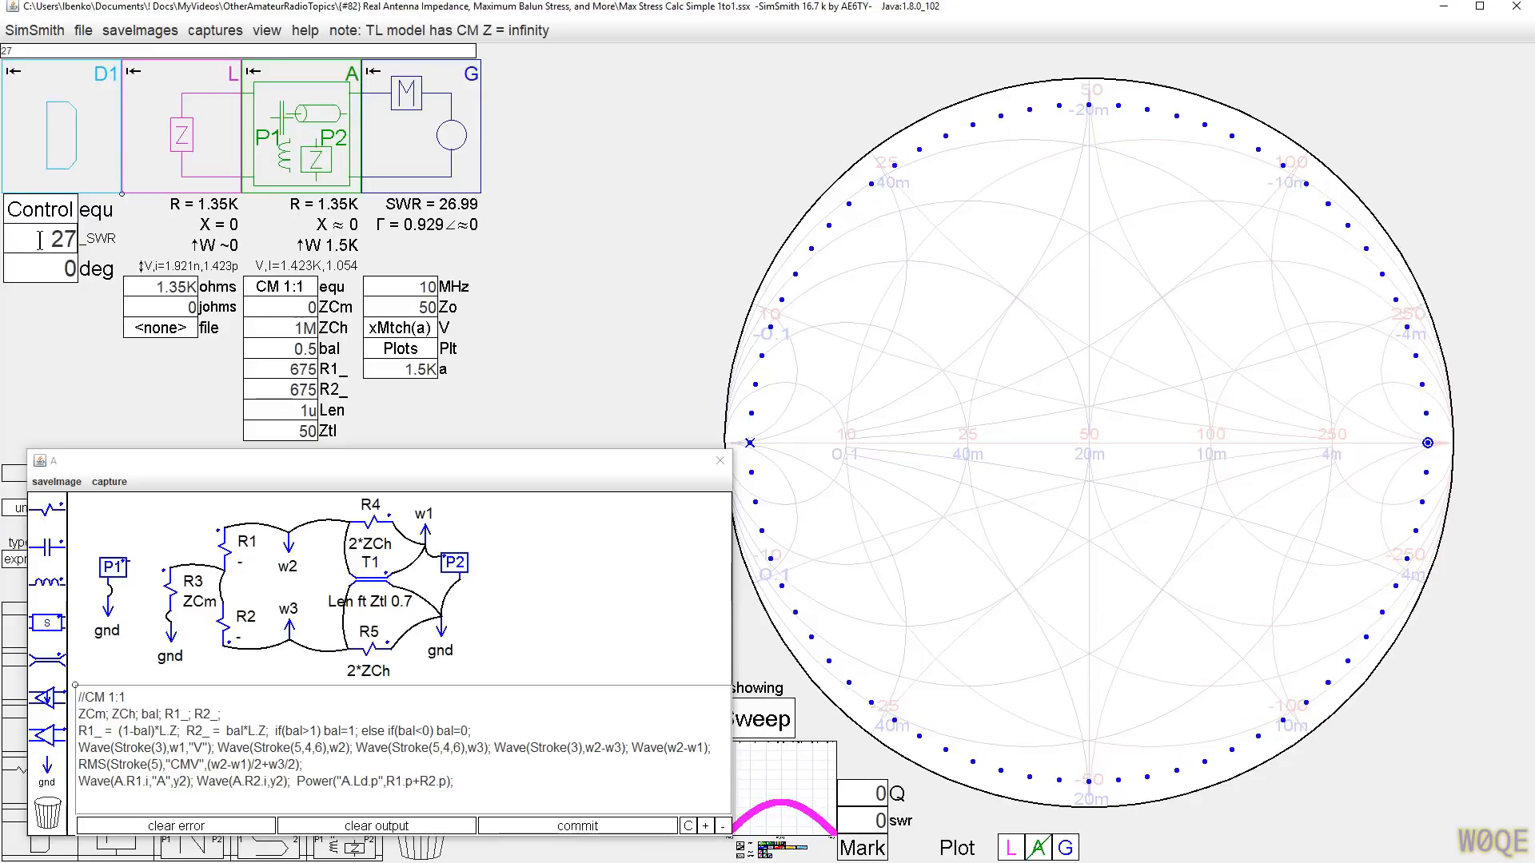
scroll(40, 240, "up", 10)
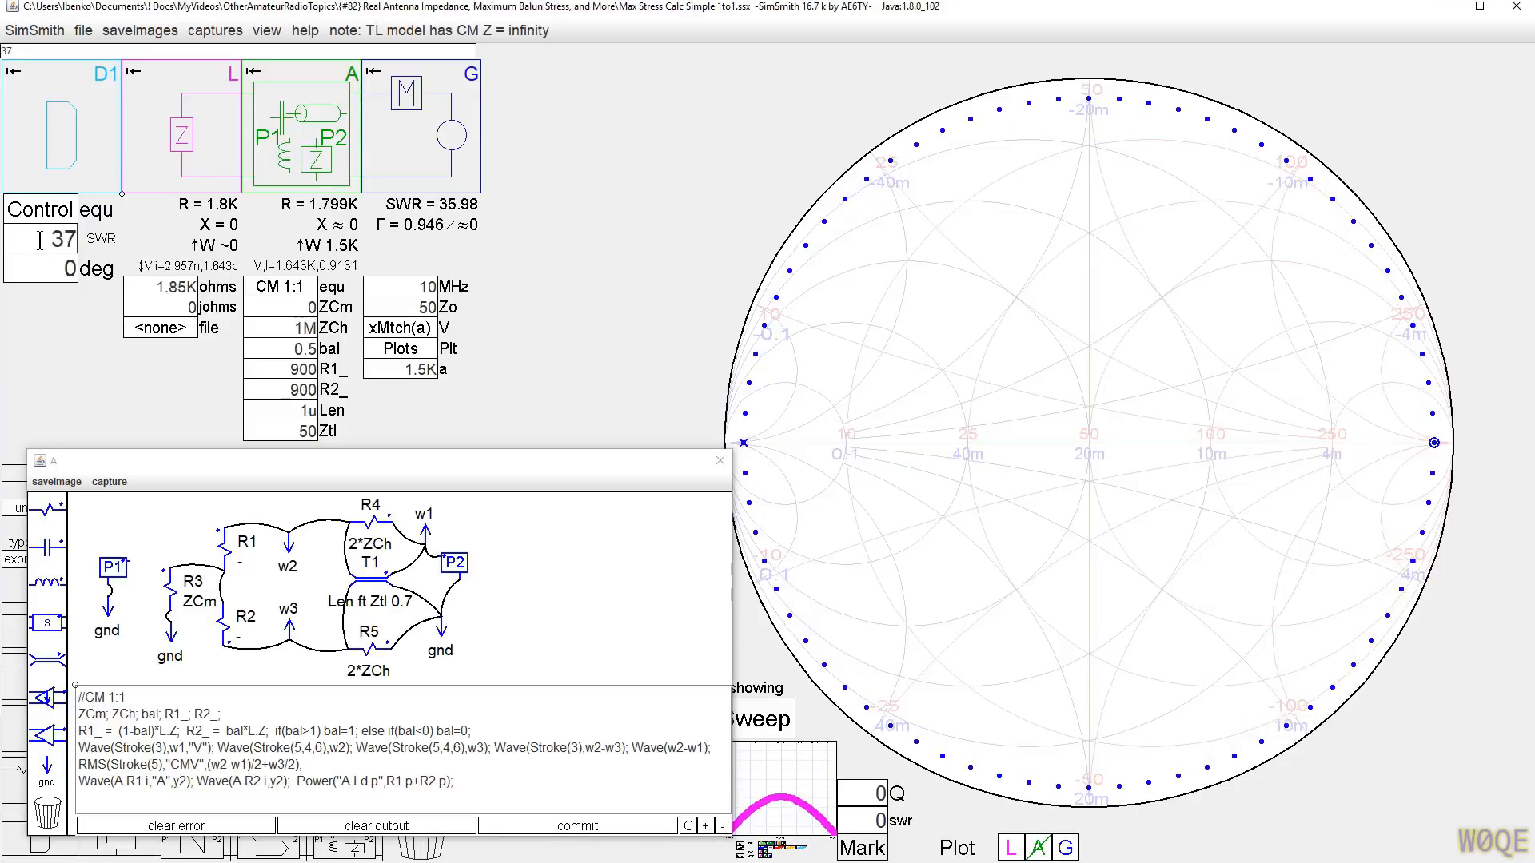
scroll(39, 240, "up", 10)
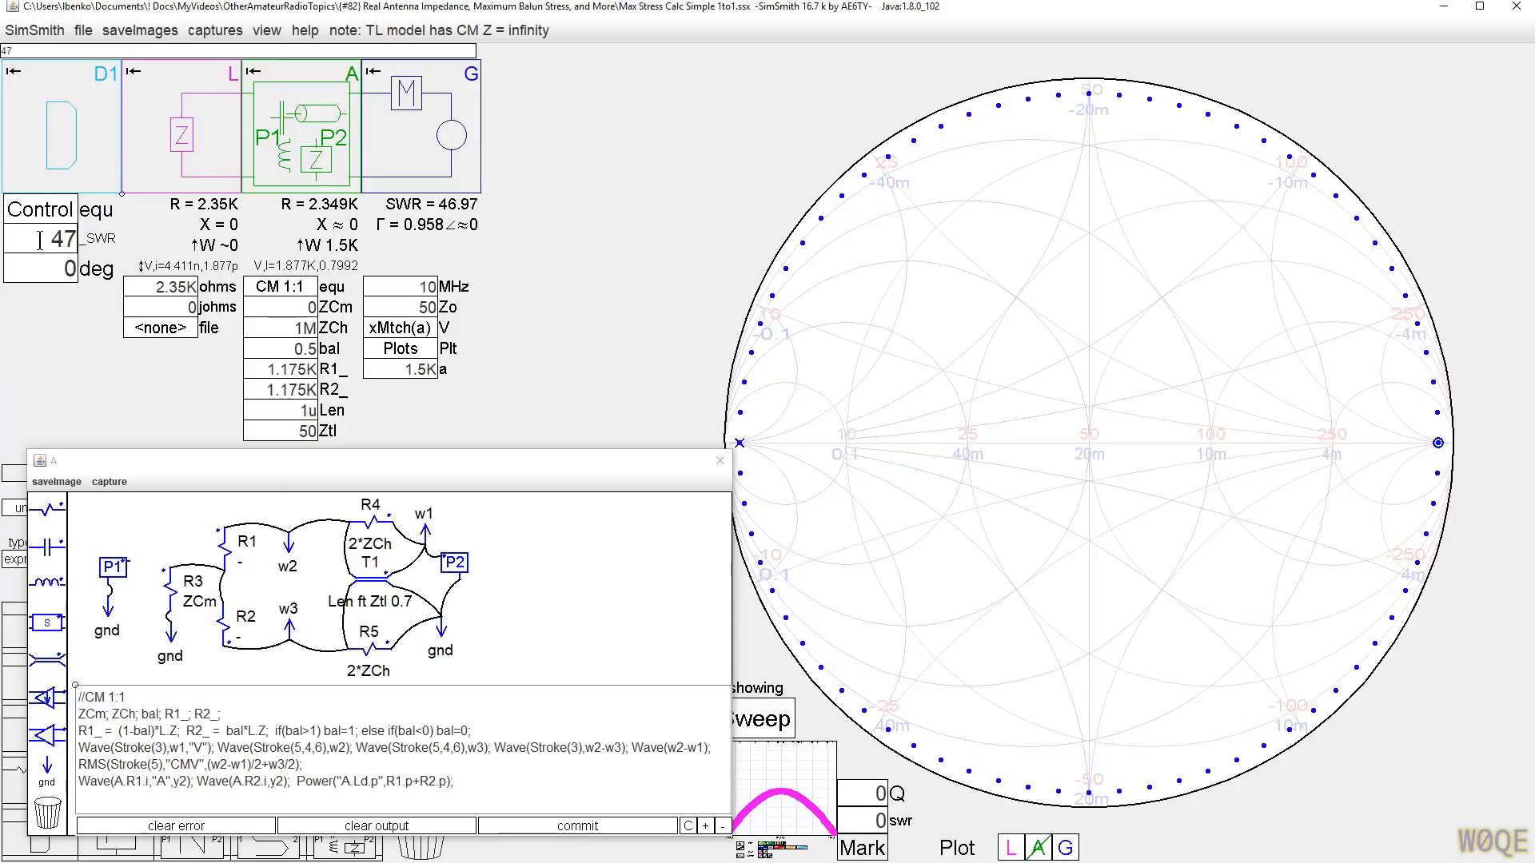
scroll(40, 240, "up", 3)
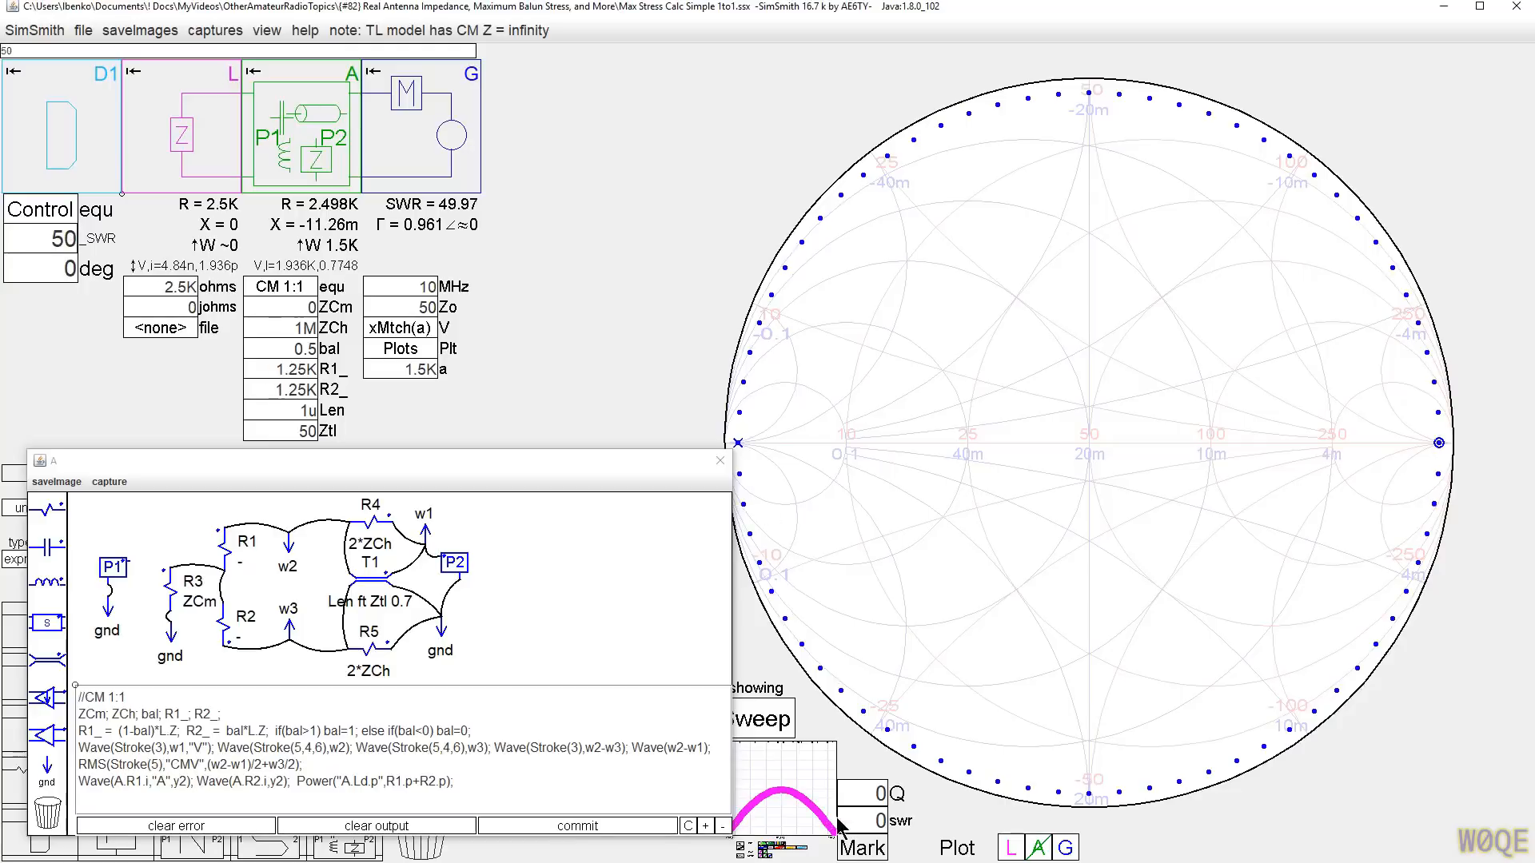
Step: Read the 0-degree CMV peak on the plot and compare the plot with the impedance circle on the Smith chart
left_click(836, 823)
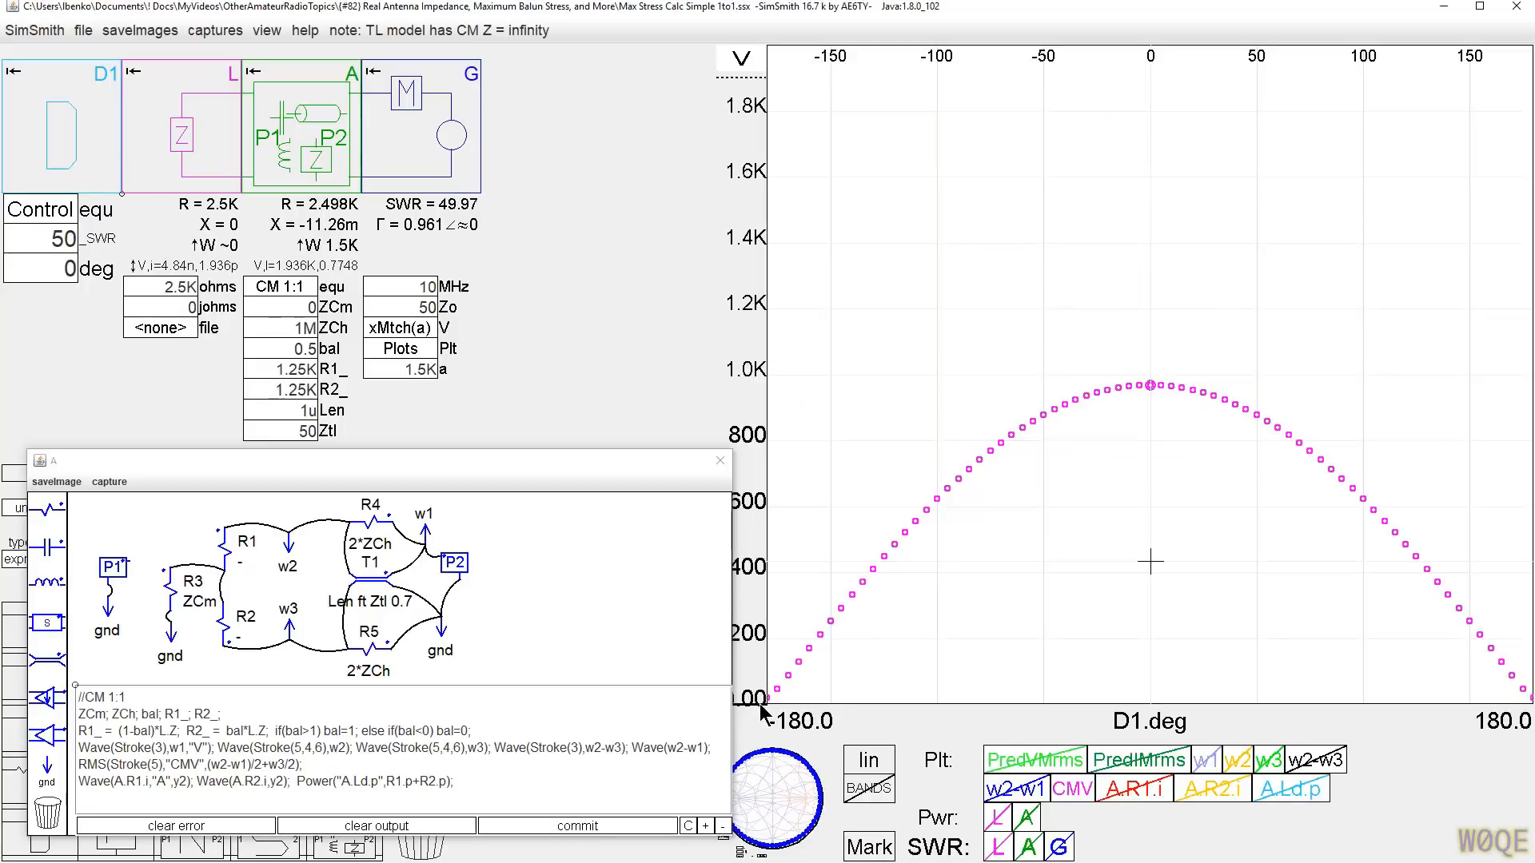
left_click(1151, 388)
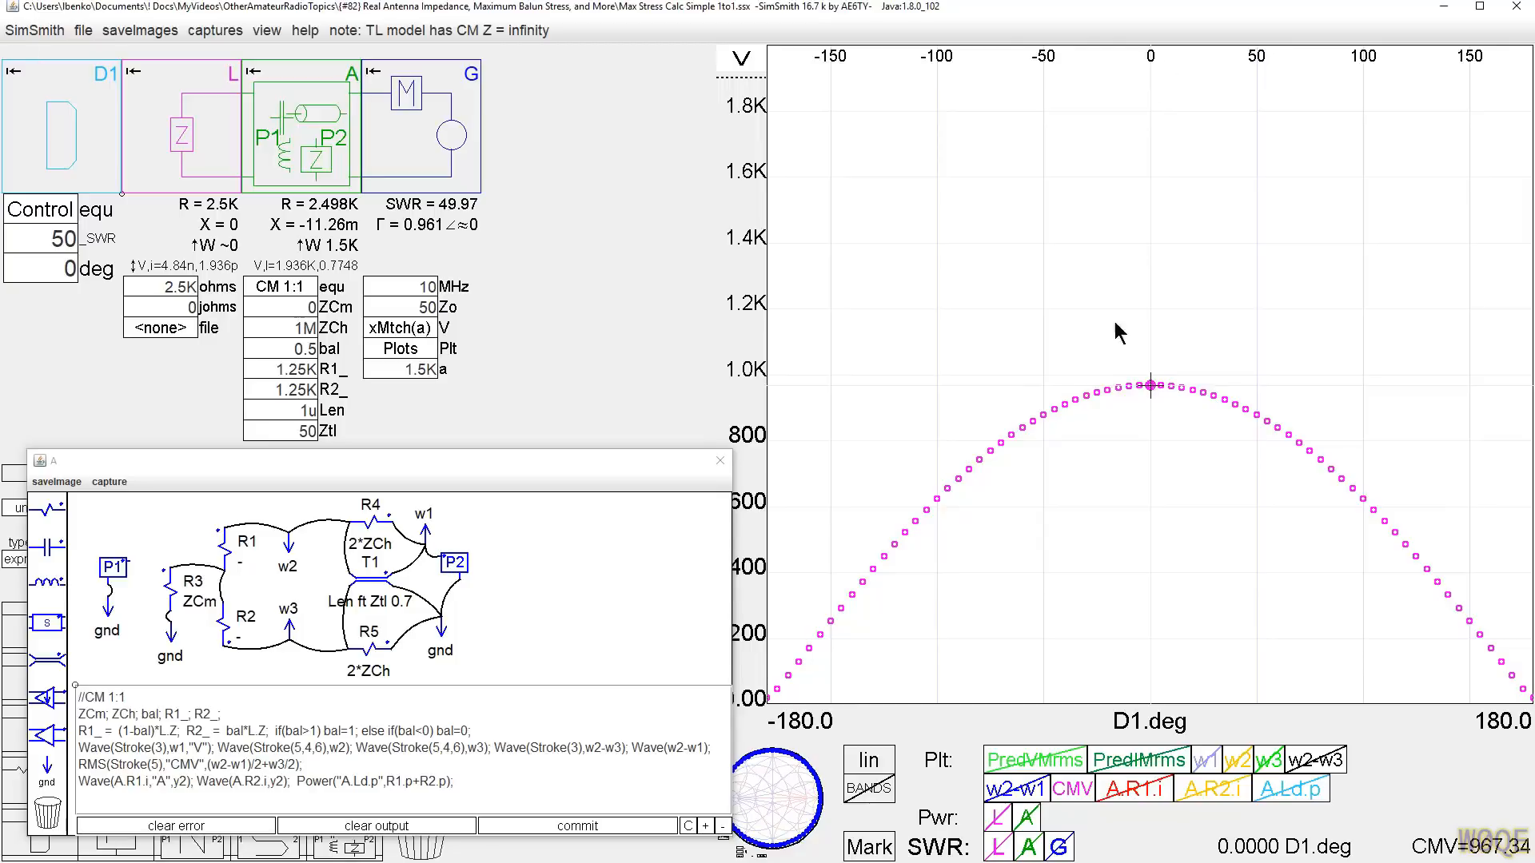
left_click(790, 801)
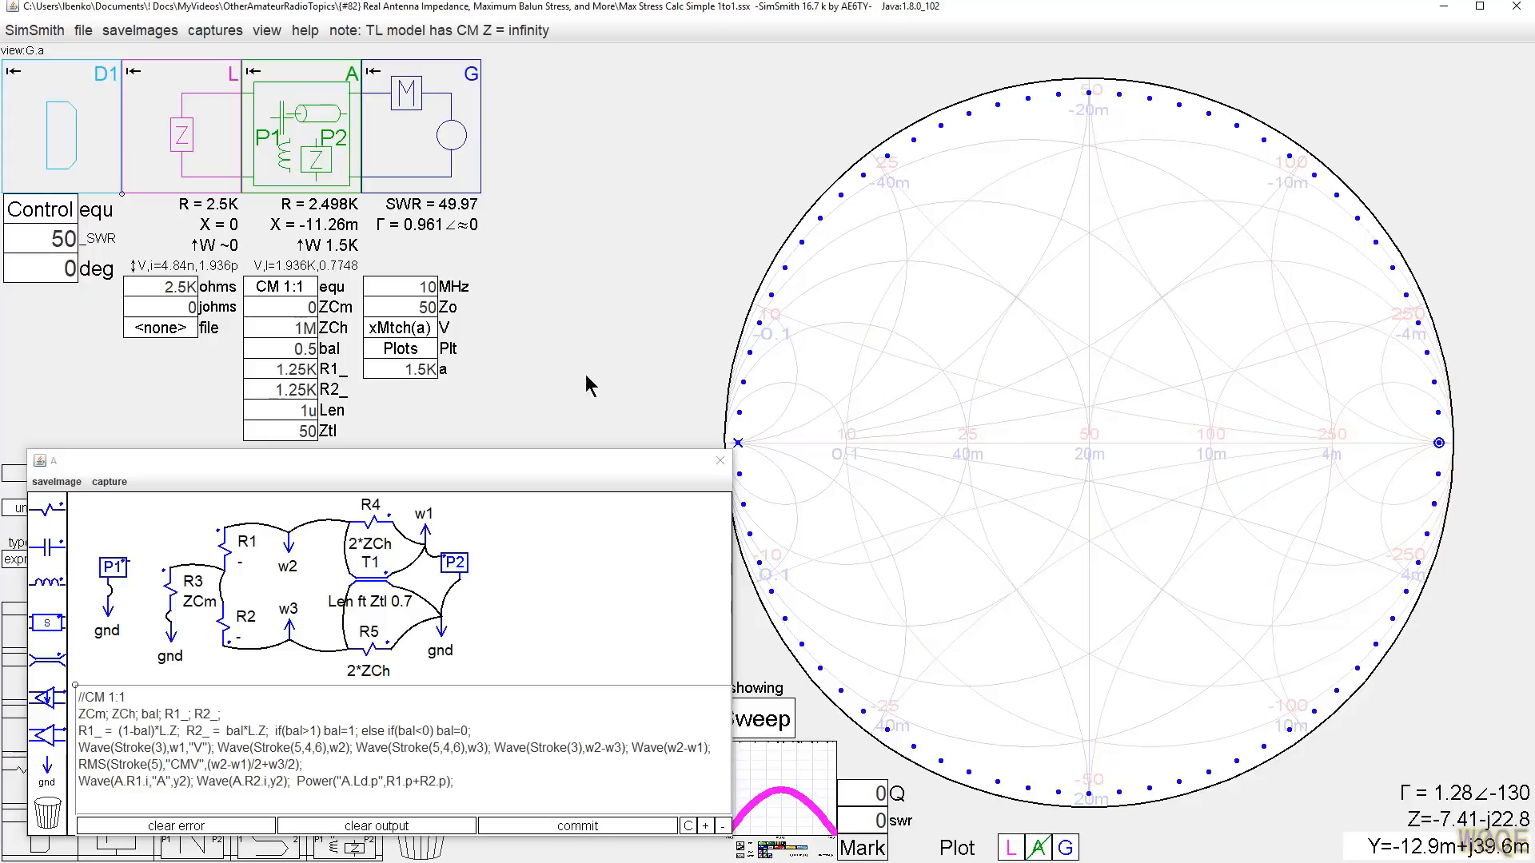
left_click(814, 769)
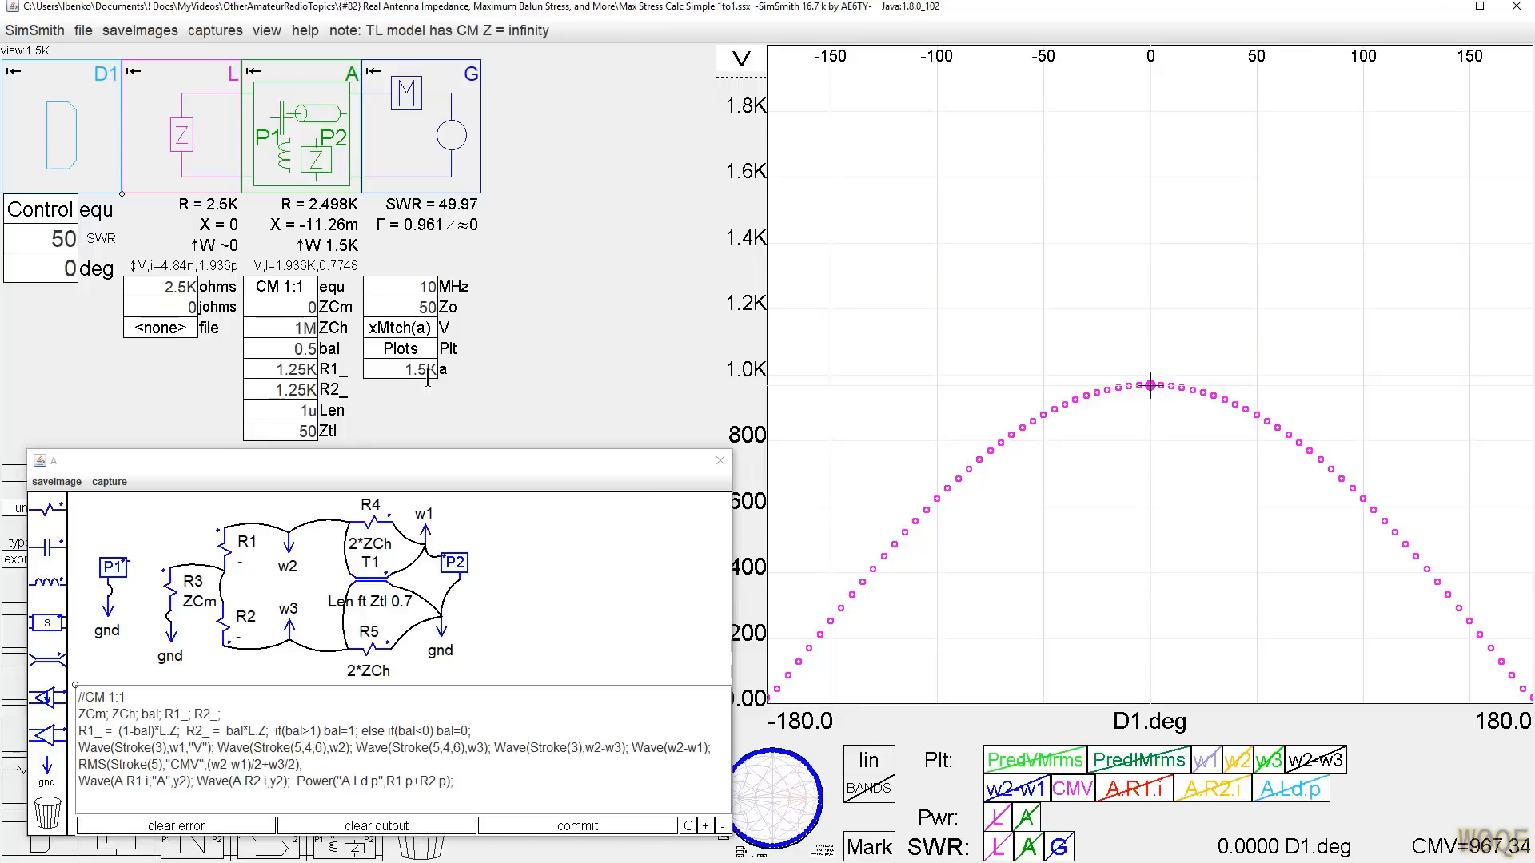
left_click(812, 777)
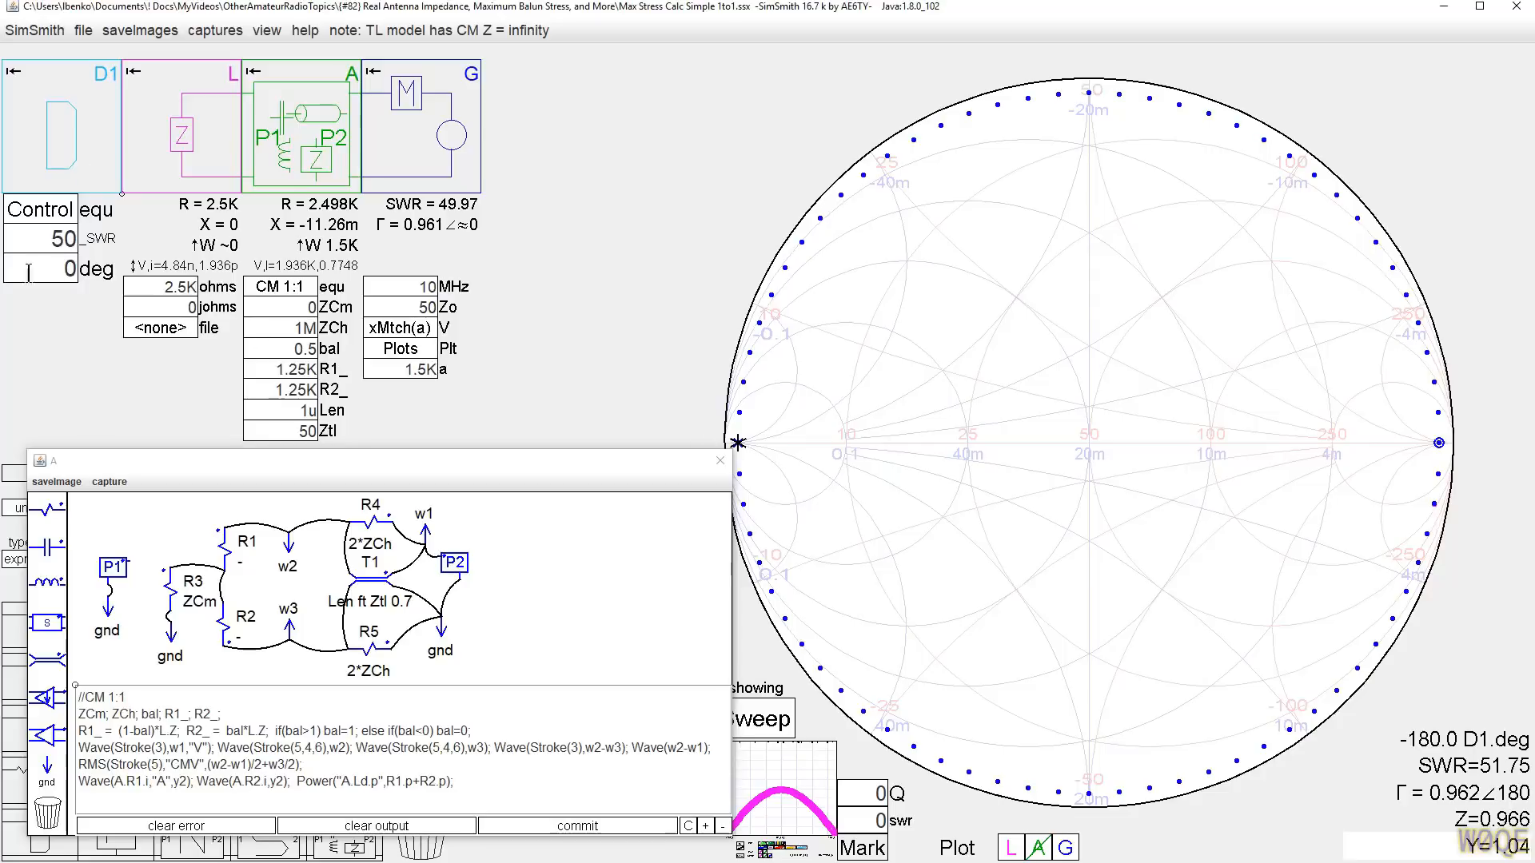
Step: Step D1's deg down to -180 to follow the load impedance around the Smith chart
scroll(32, 270, "down", 7)
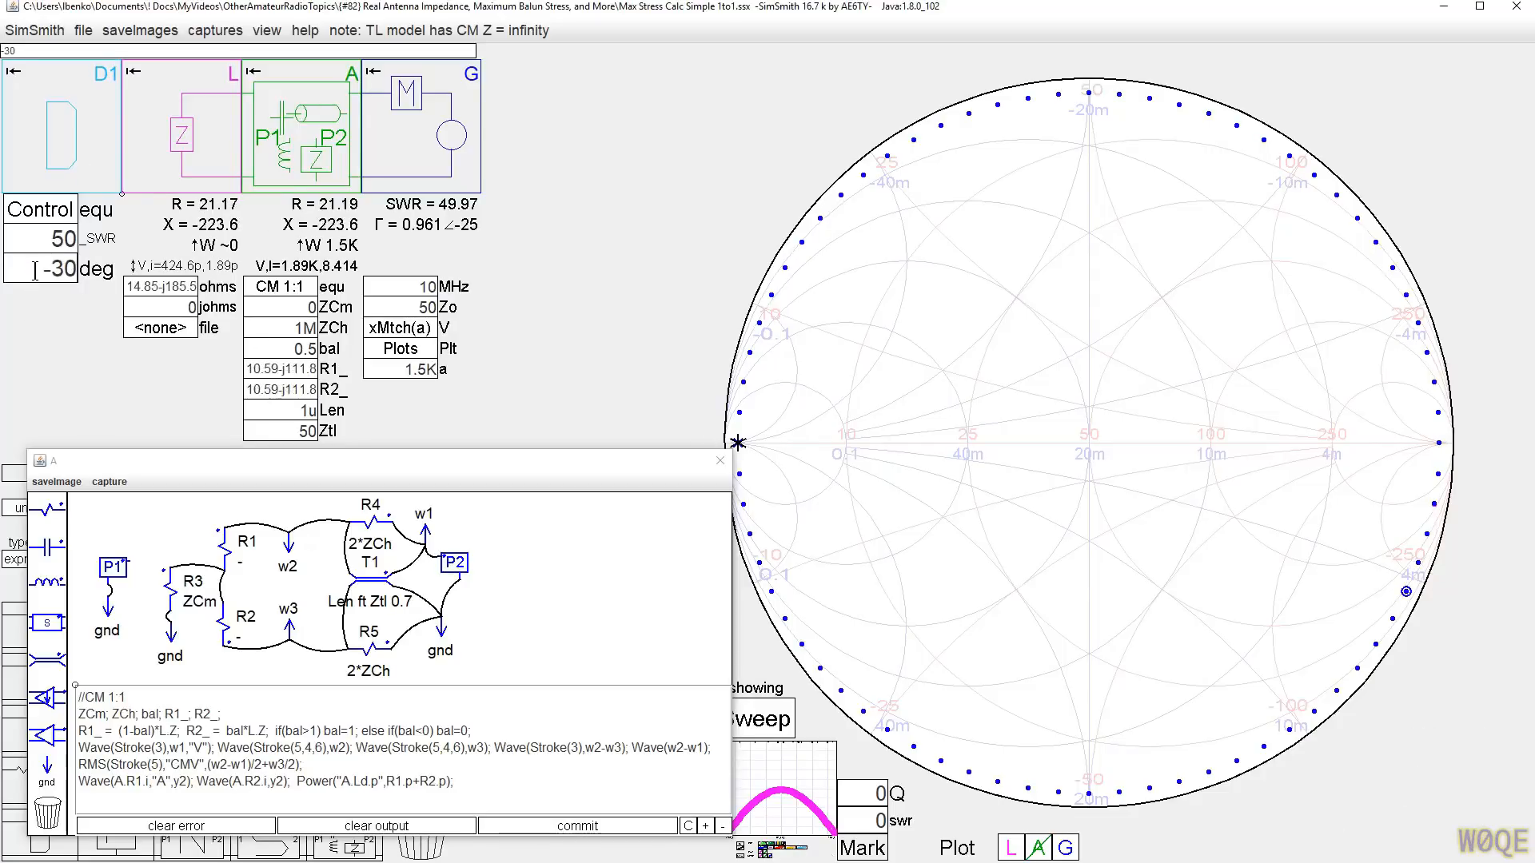
scroll(36, 270, "down", 8)
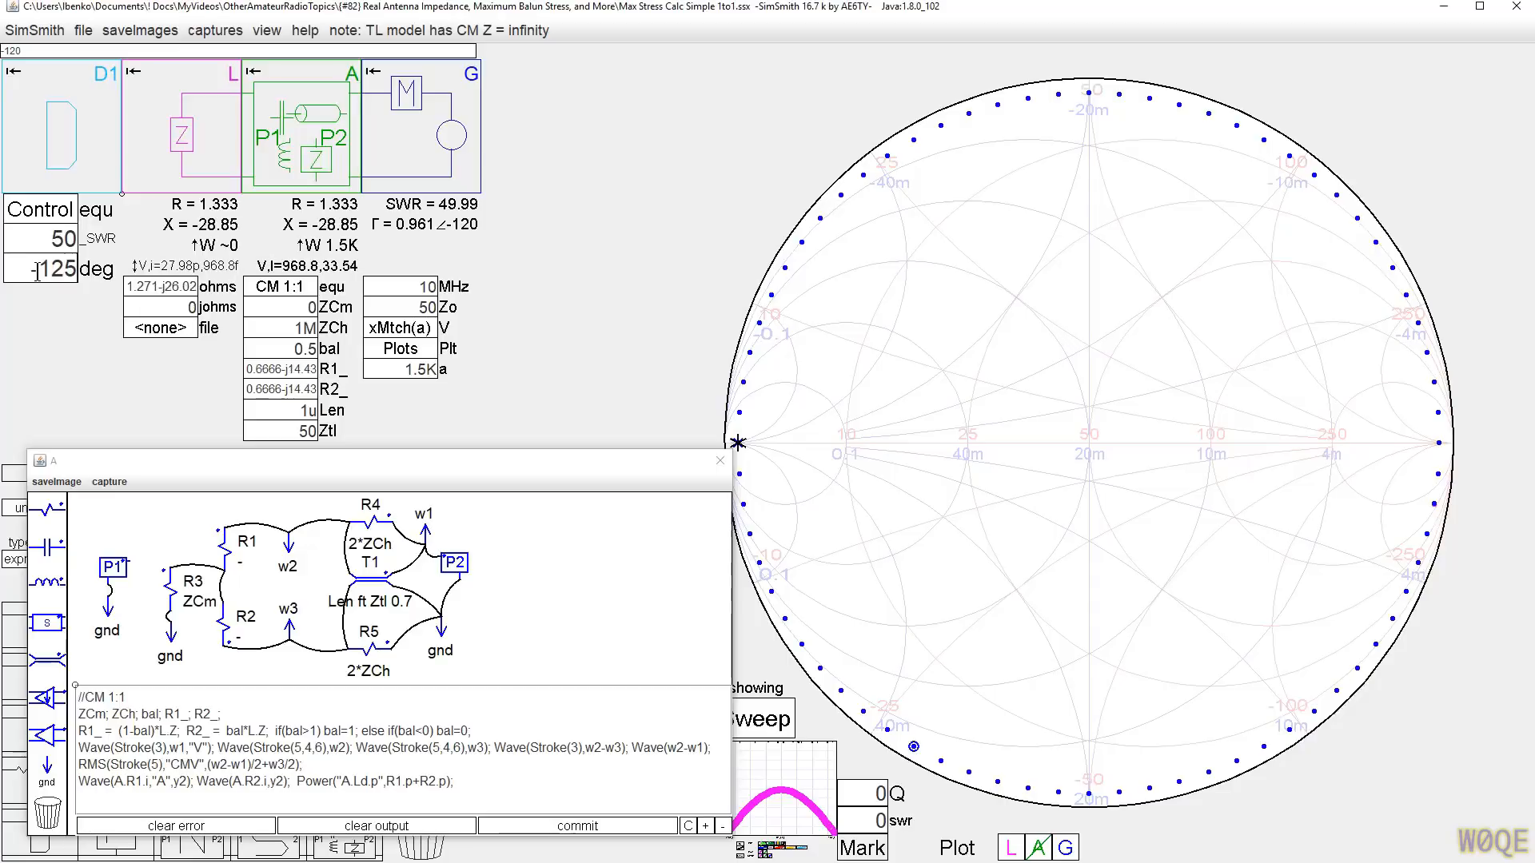
scroll(37, 270, "down", 4)
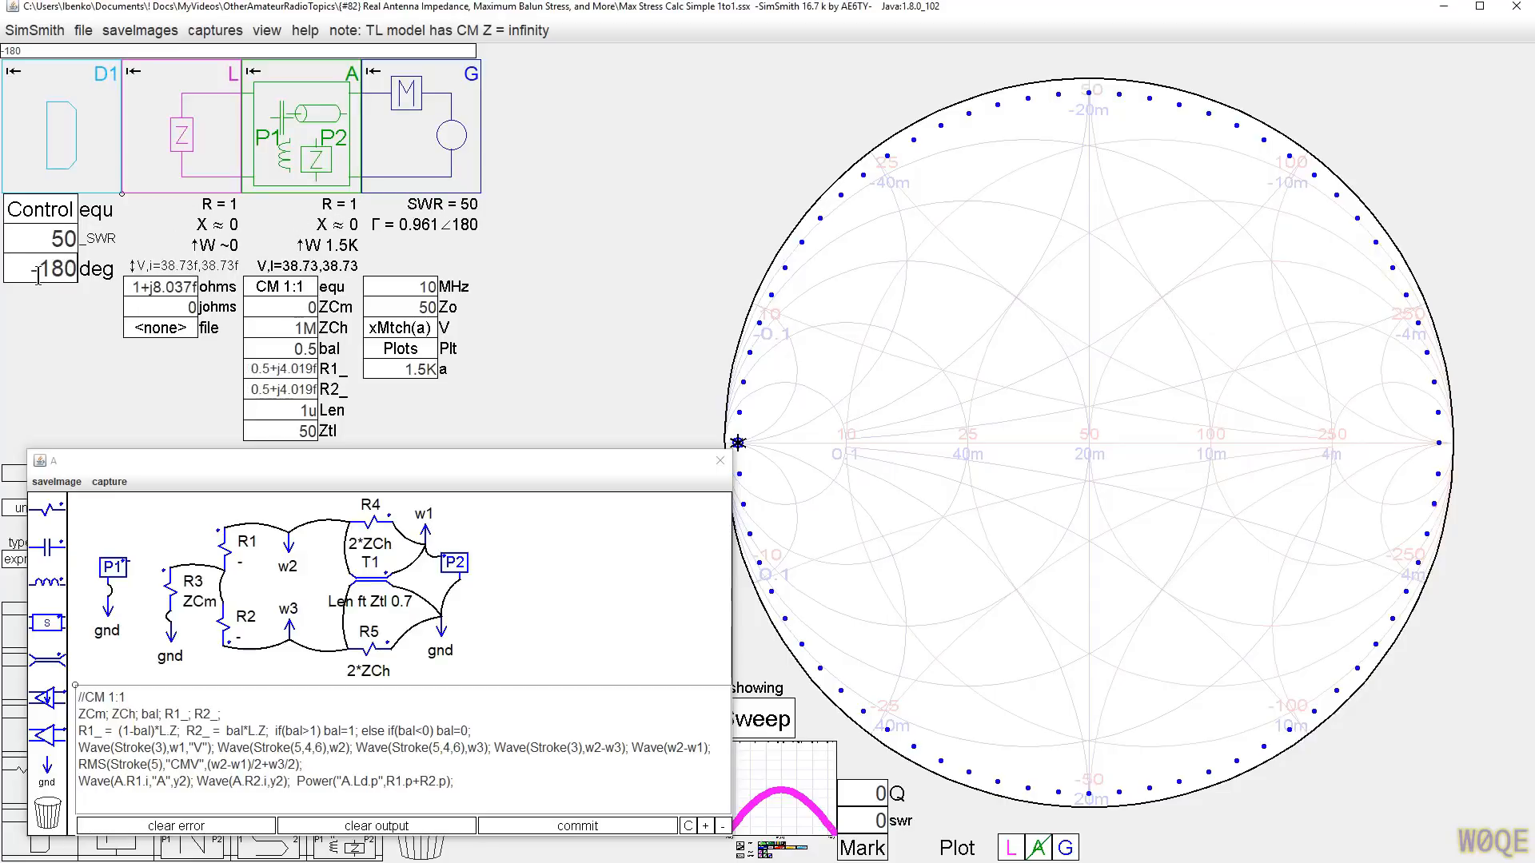
Step: Reopen the CMV plot and move D1's deg up to -175 and back to -180 to check the load near minimum CMV
left_click(809, 780)
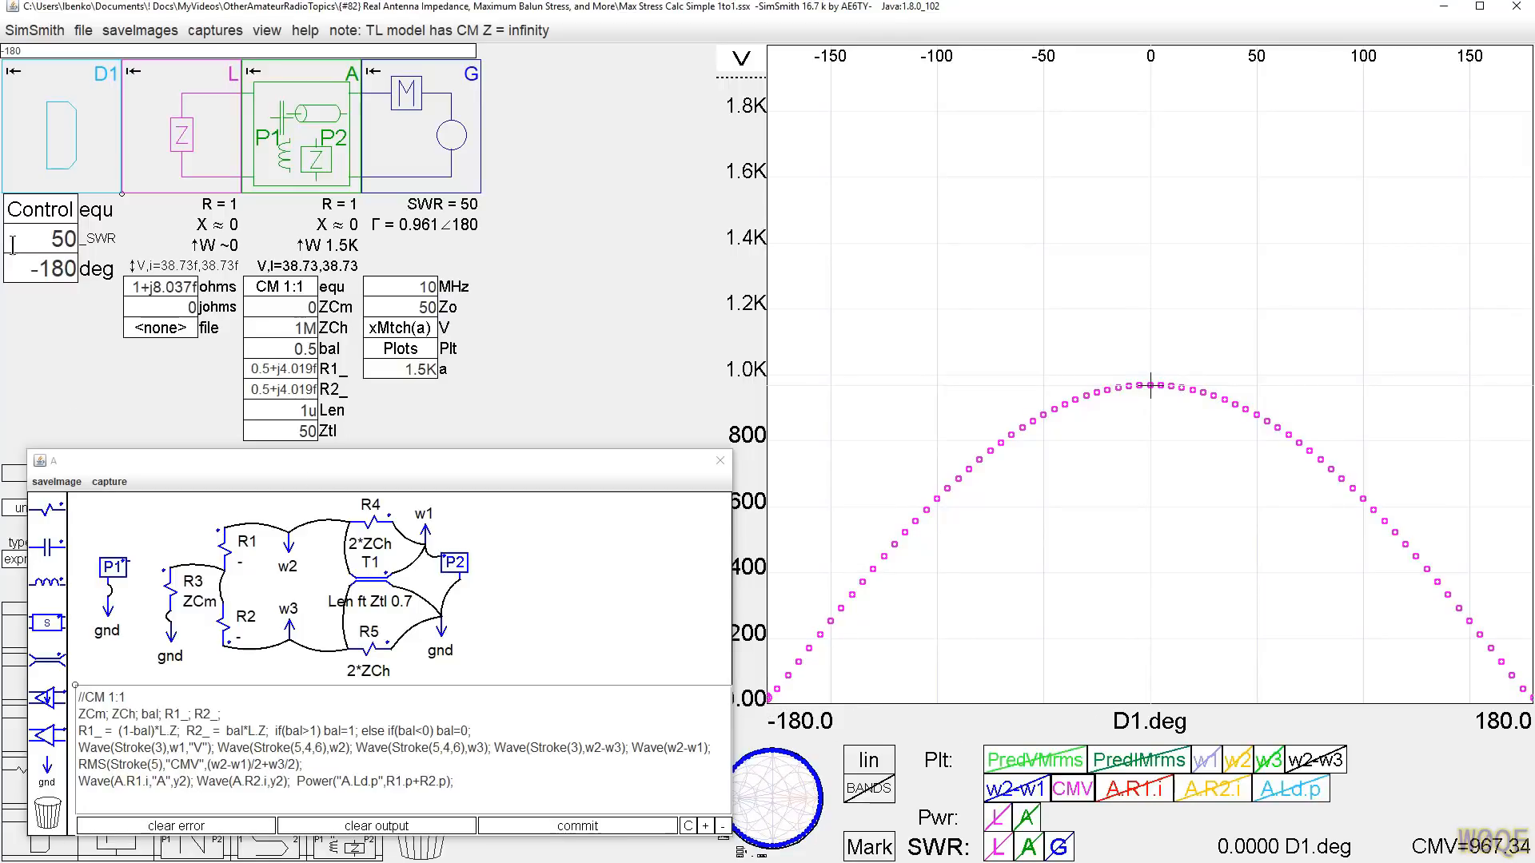
left_click(63, 269)
scroll(64, 270, "up", 1)
scroll(63, 270, "down", 1)
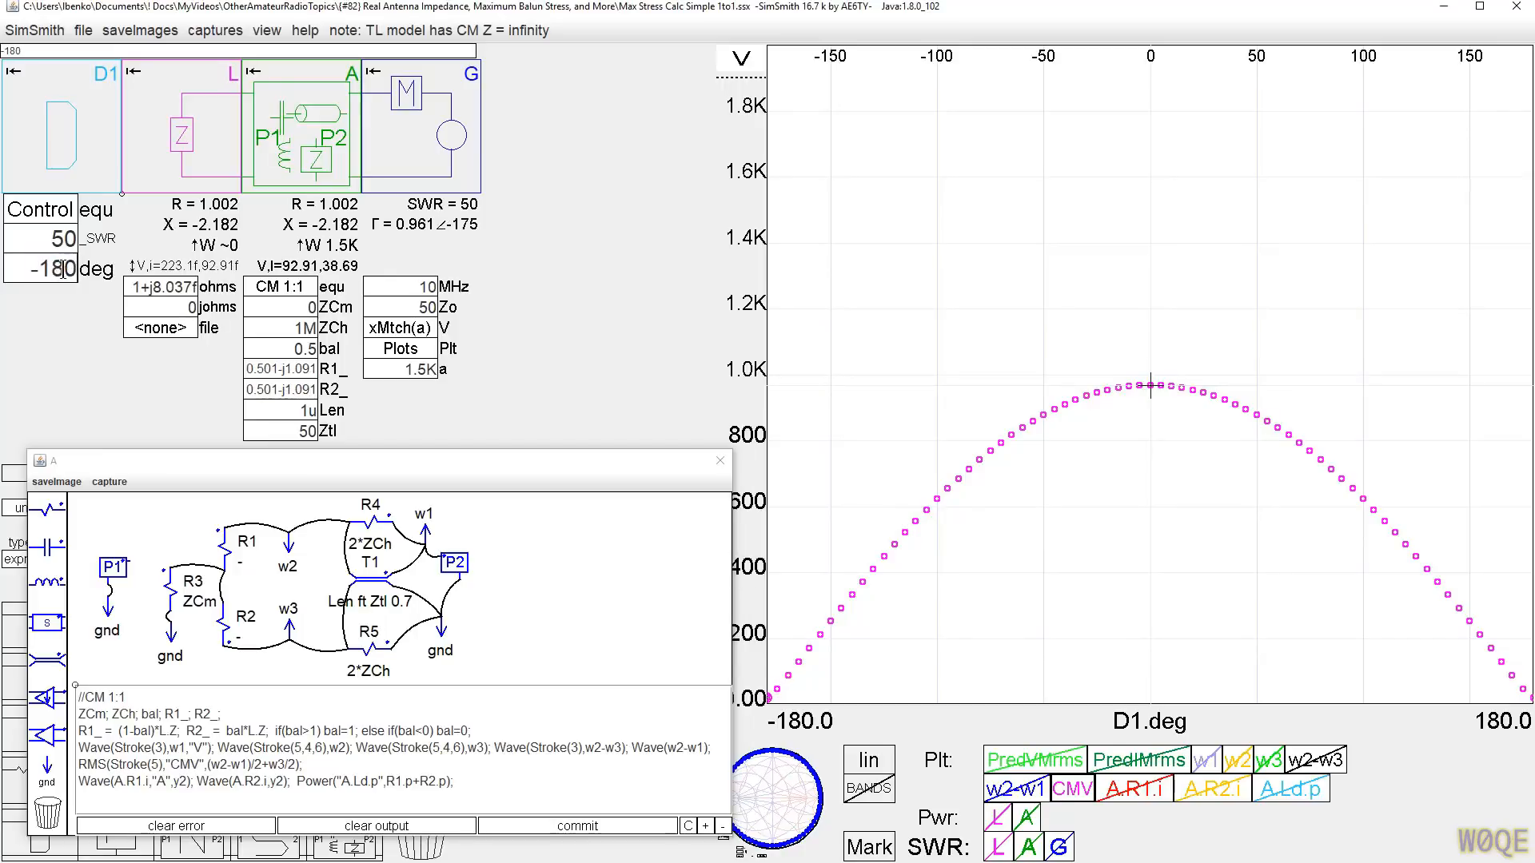
scroll(63, 271, "up", 1)
scroll(63, 270, "down", 1)
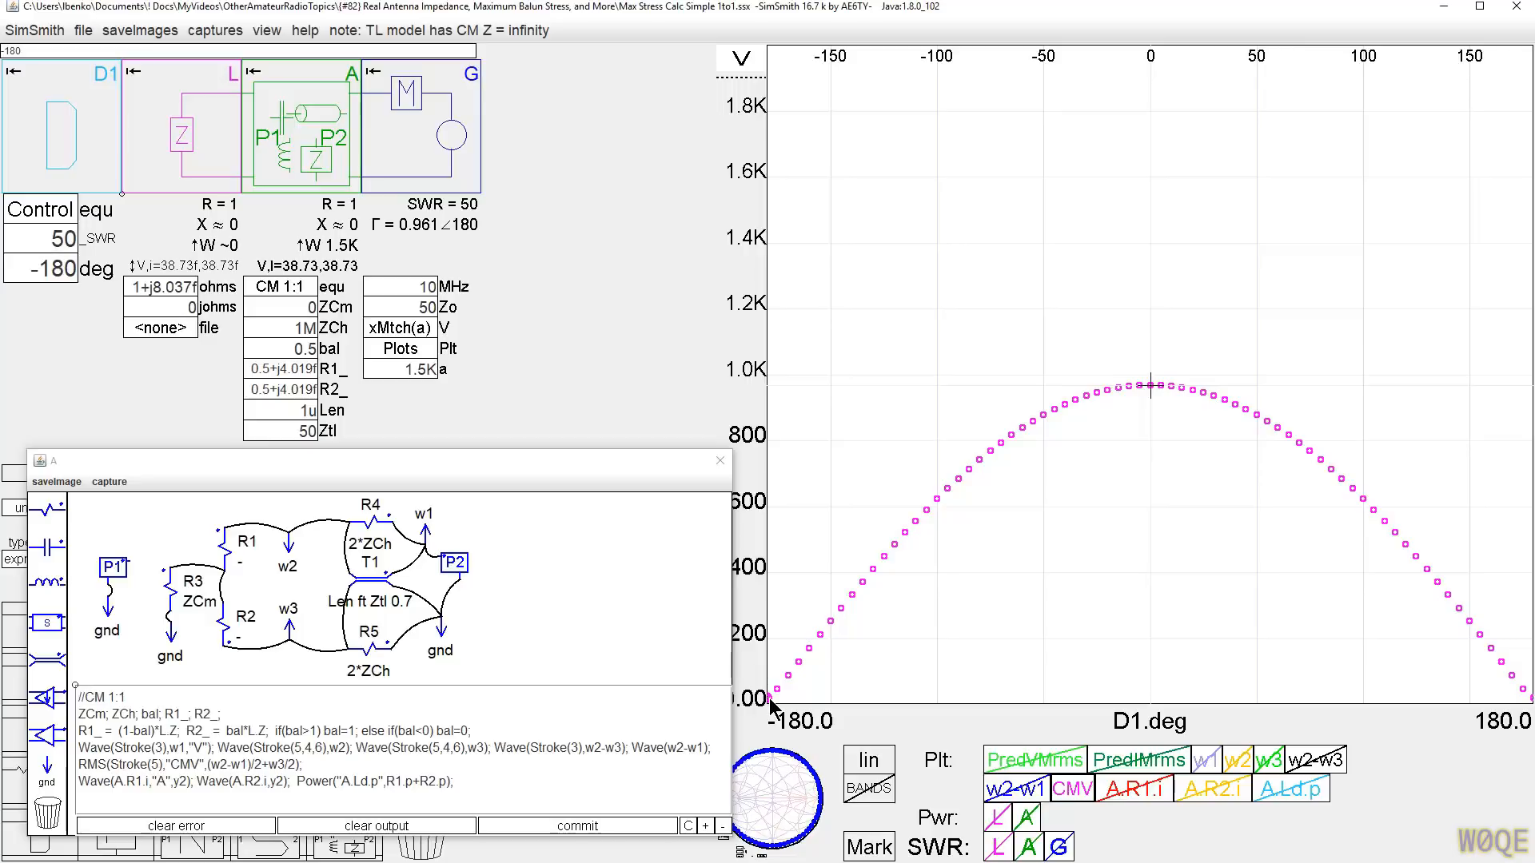
Step: Show the A.R1.i trace with the current axis widened to fit the whole waveform, and hide the trace again
left_click(1142, 790)
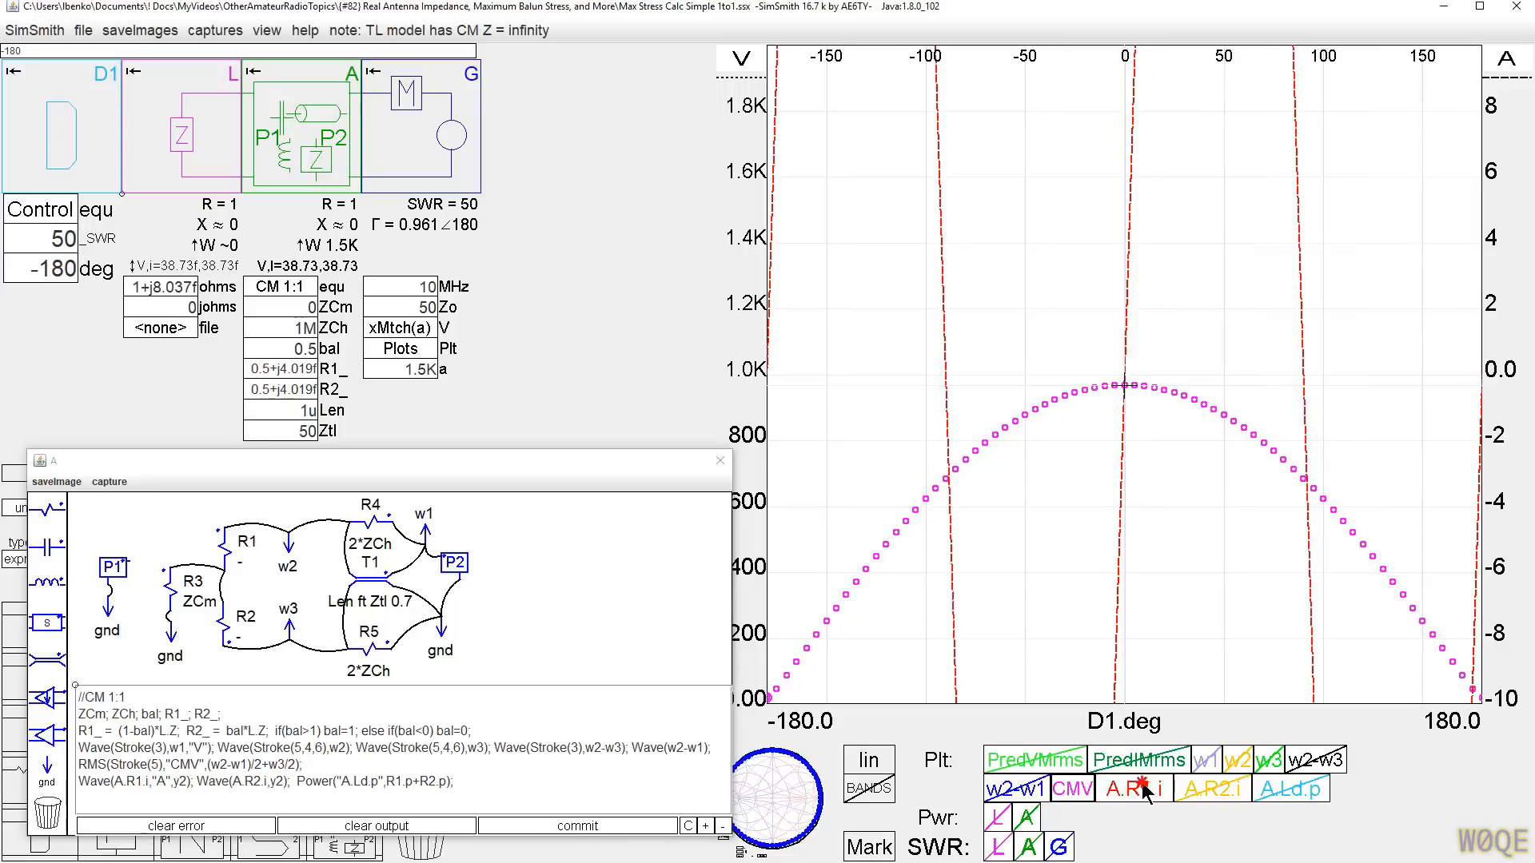
scroll(1510, 372, "down", 3)
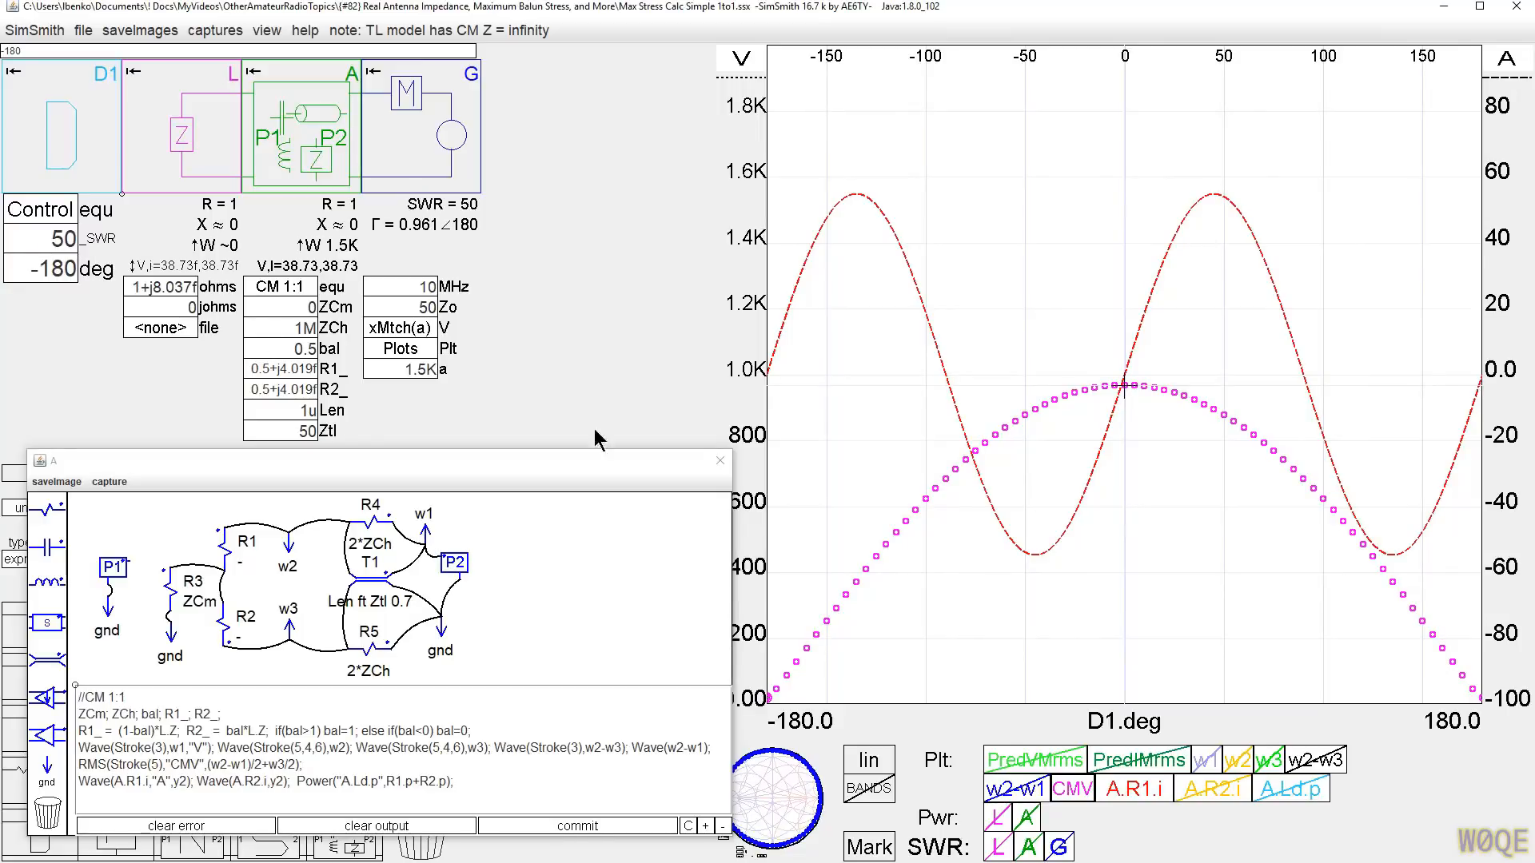
left_click(1143, 791)
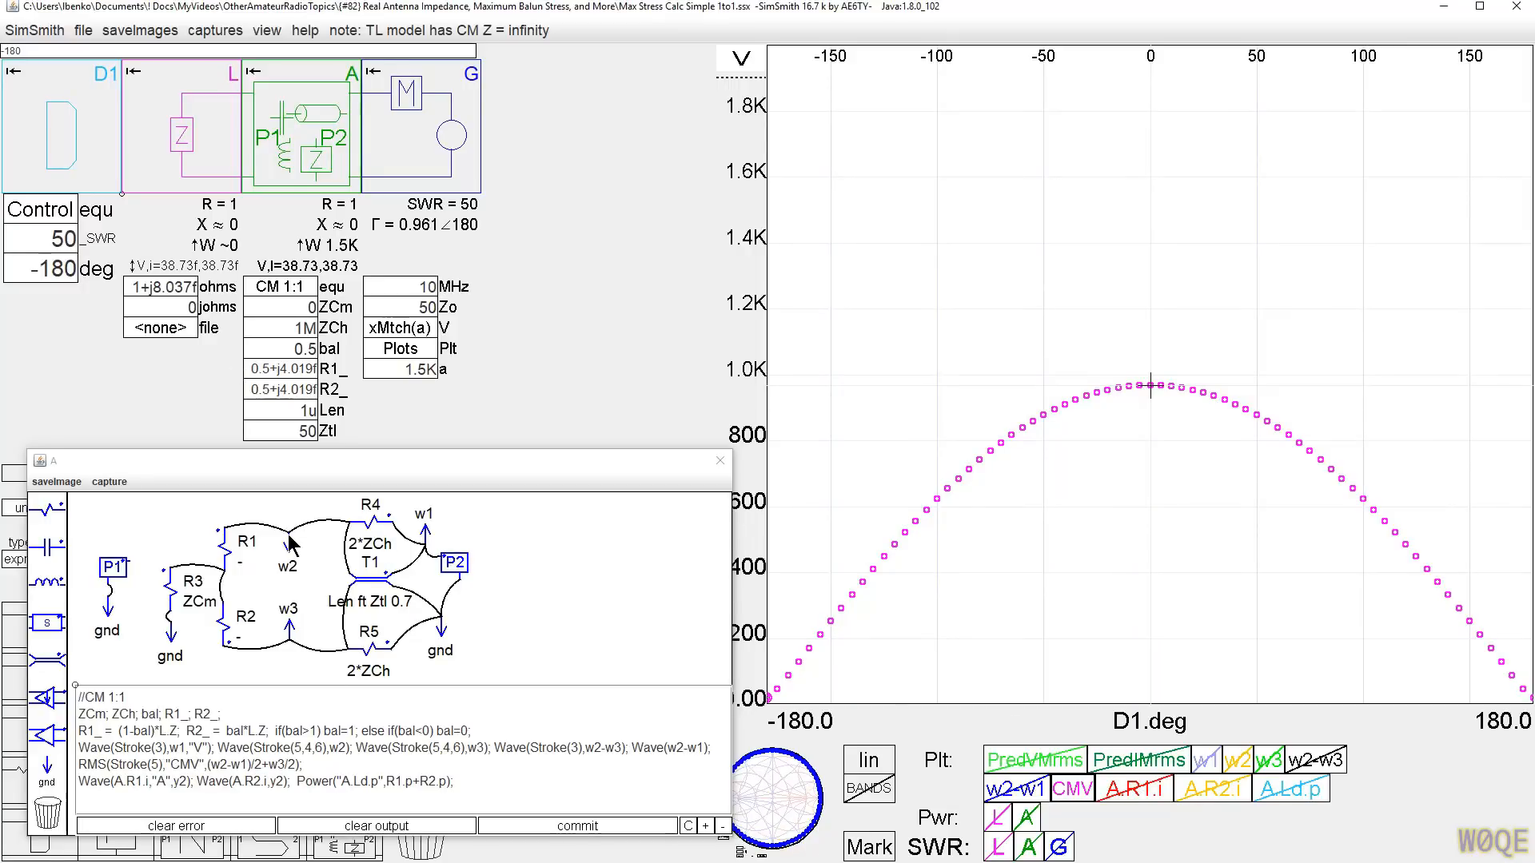
Step: Reset D1's deg to 0 and switch back to the Smith chart
left_click(58, 271)
left_click_drag(28, 278, 87, 281)
type("0")
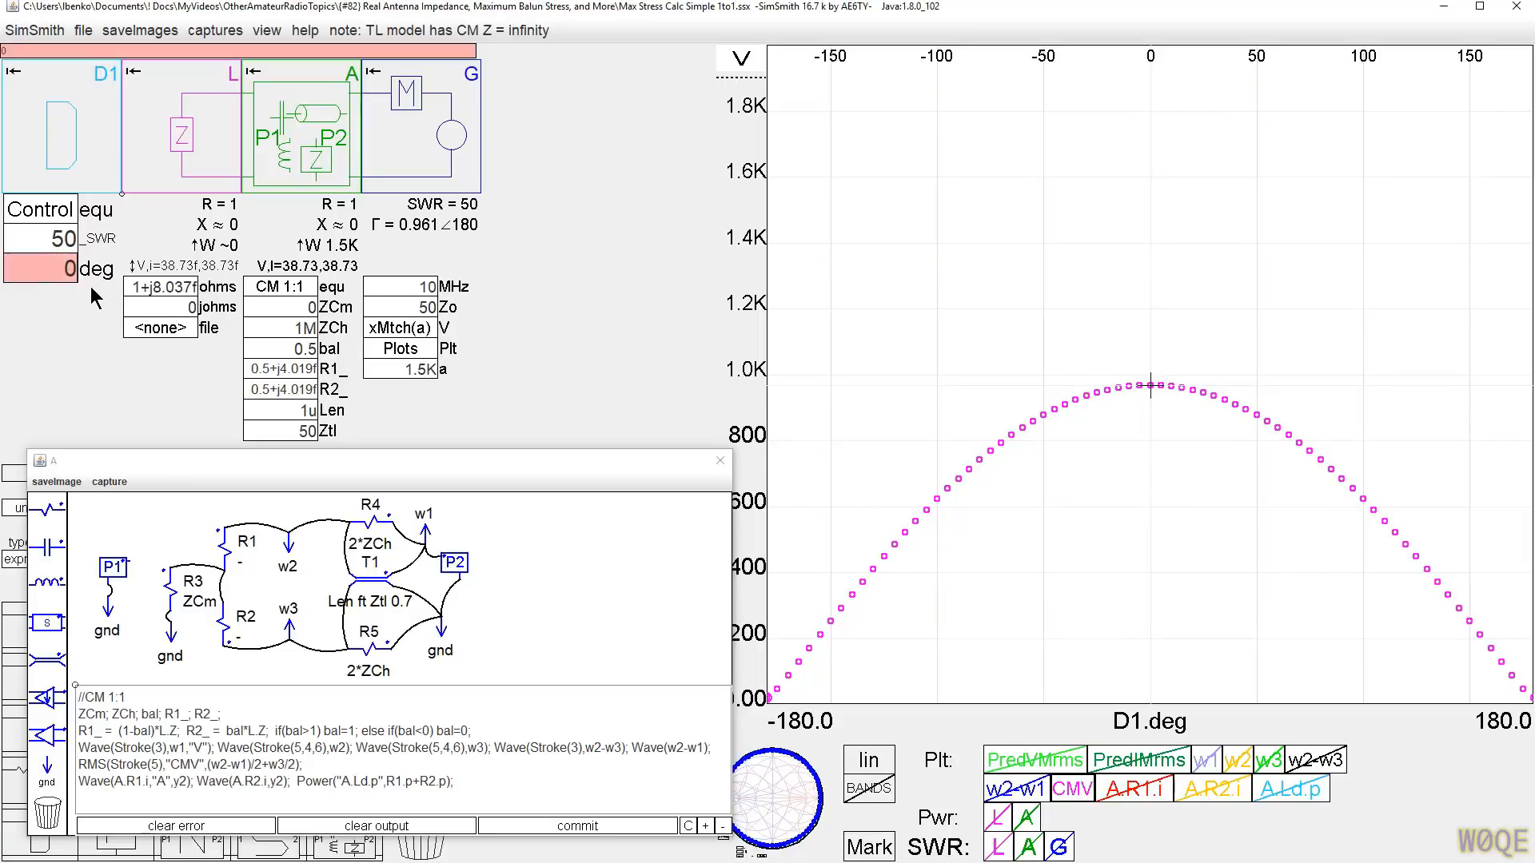
key("Return")
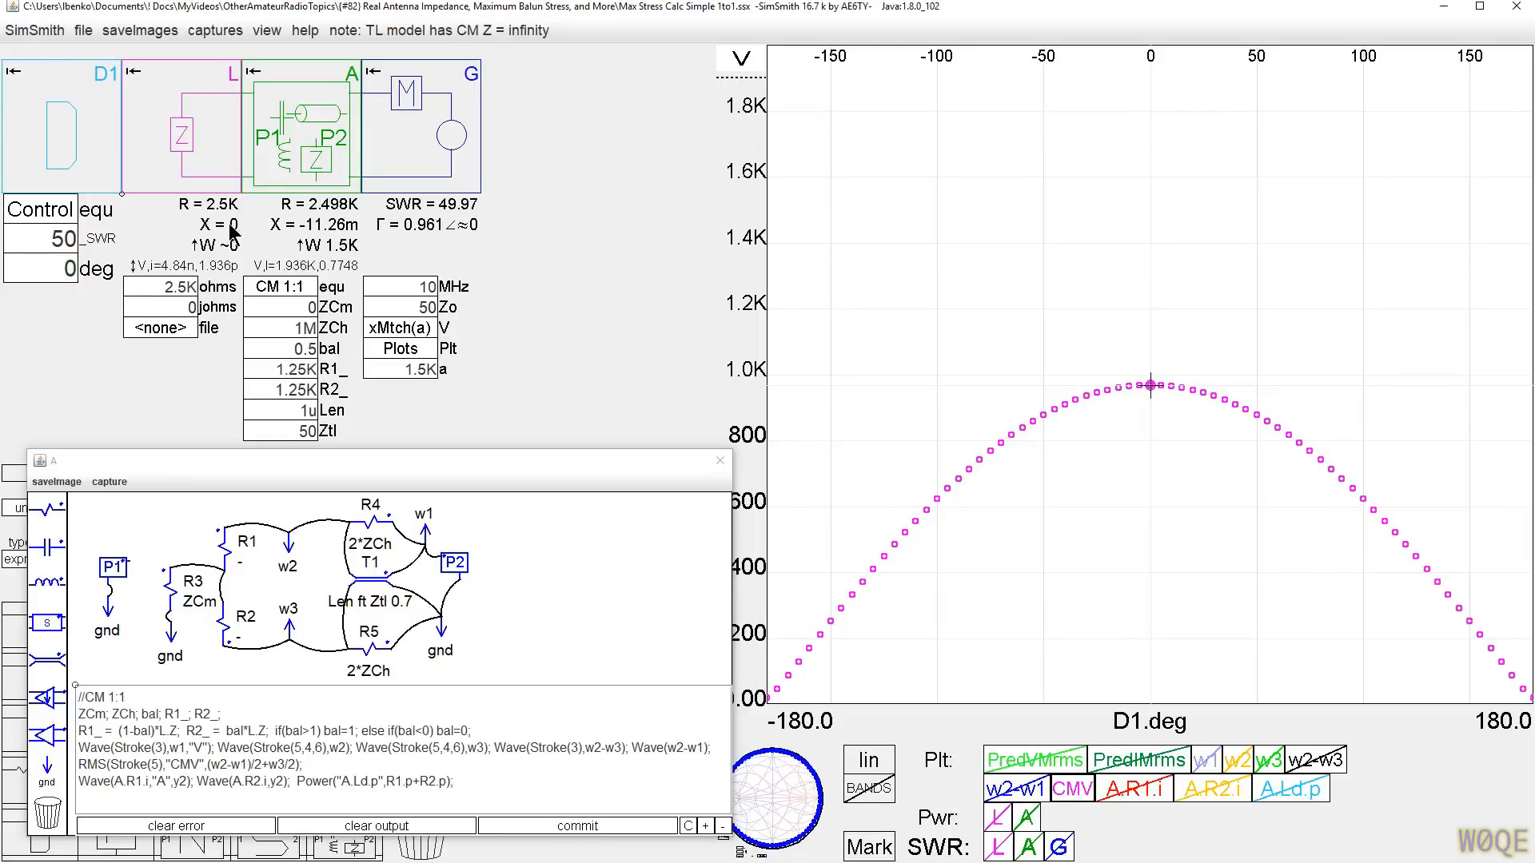
left_click(775, 794)
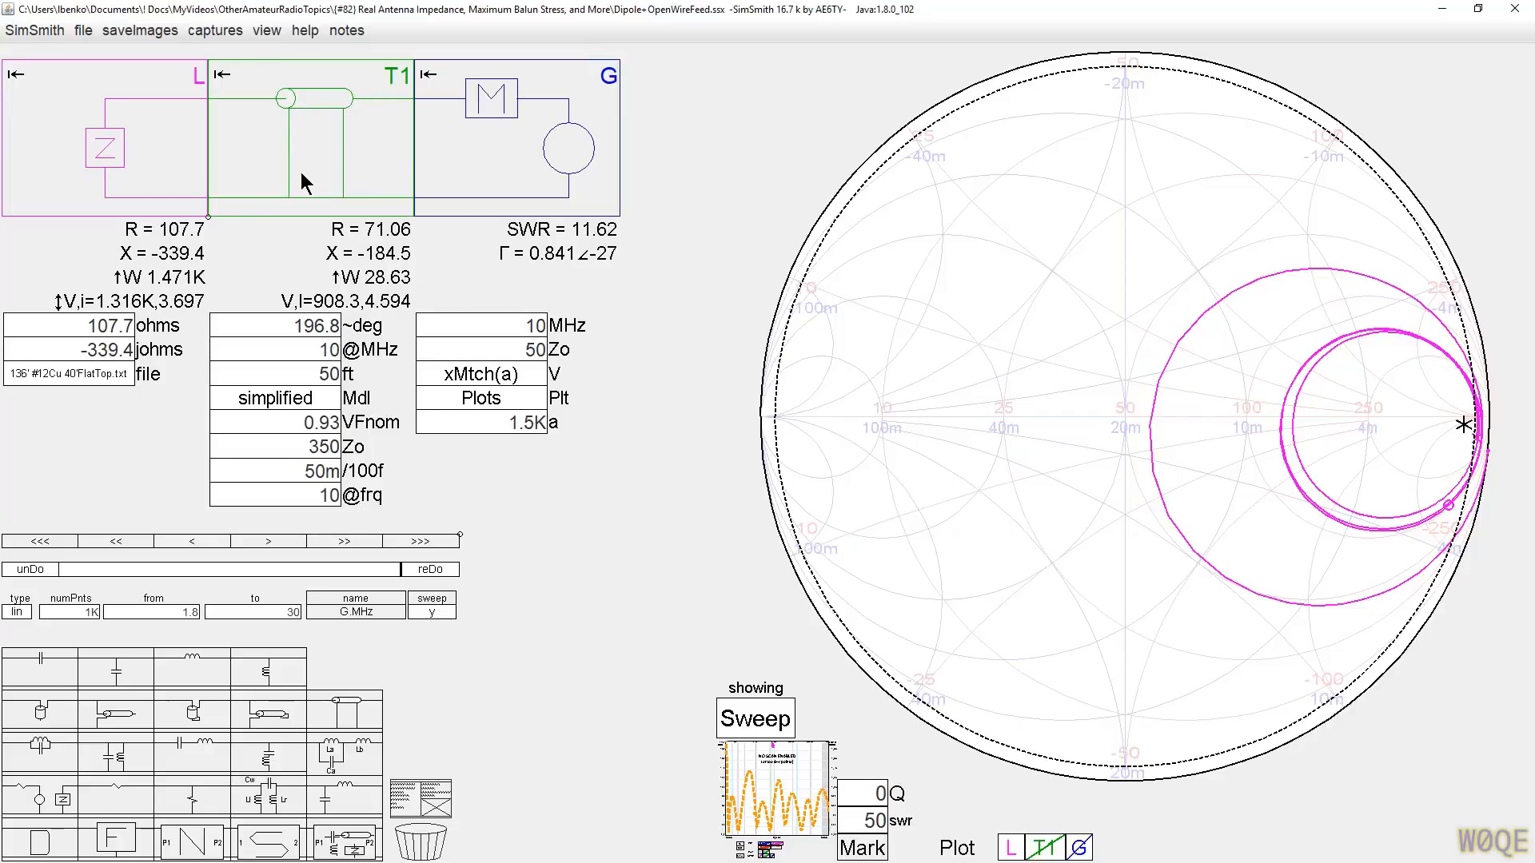
Step: In the dipole with open-wire feed model, set the Zo of transmission line T1 to 375
double_click(329, 442)
type("375")
key("Return")
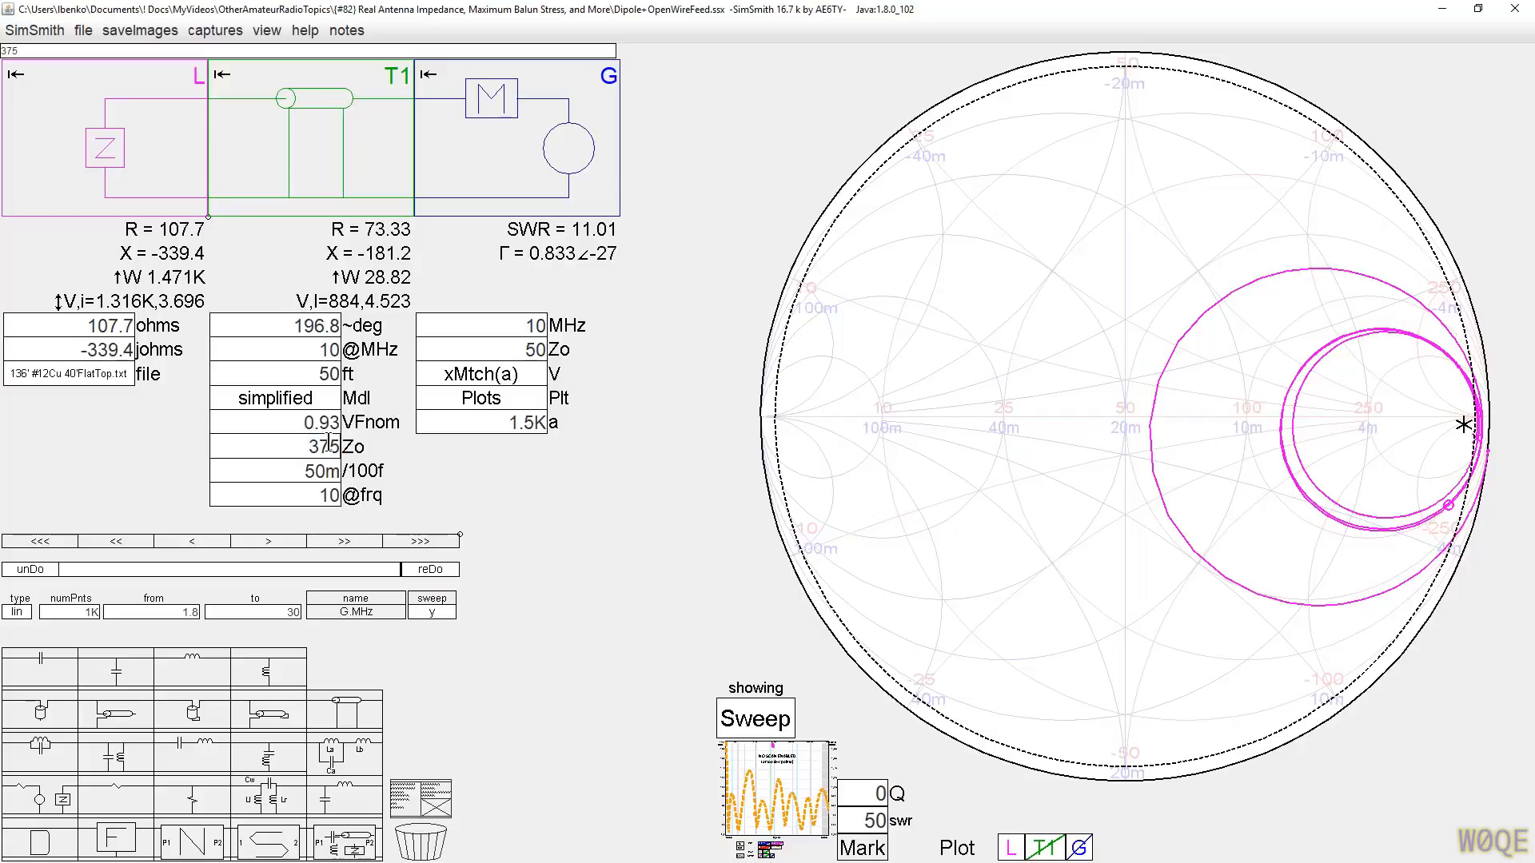
Step: Raise T1's Zo to 500 and mark the low-frequency end of the load trace, near 1.8 MHz, on the Smith chart
scroll(328, 442, "up", 5)
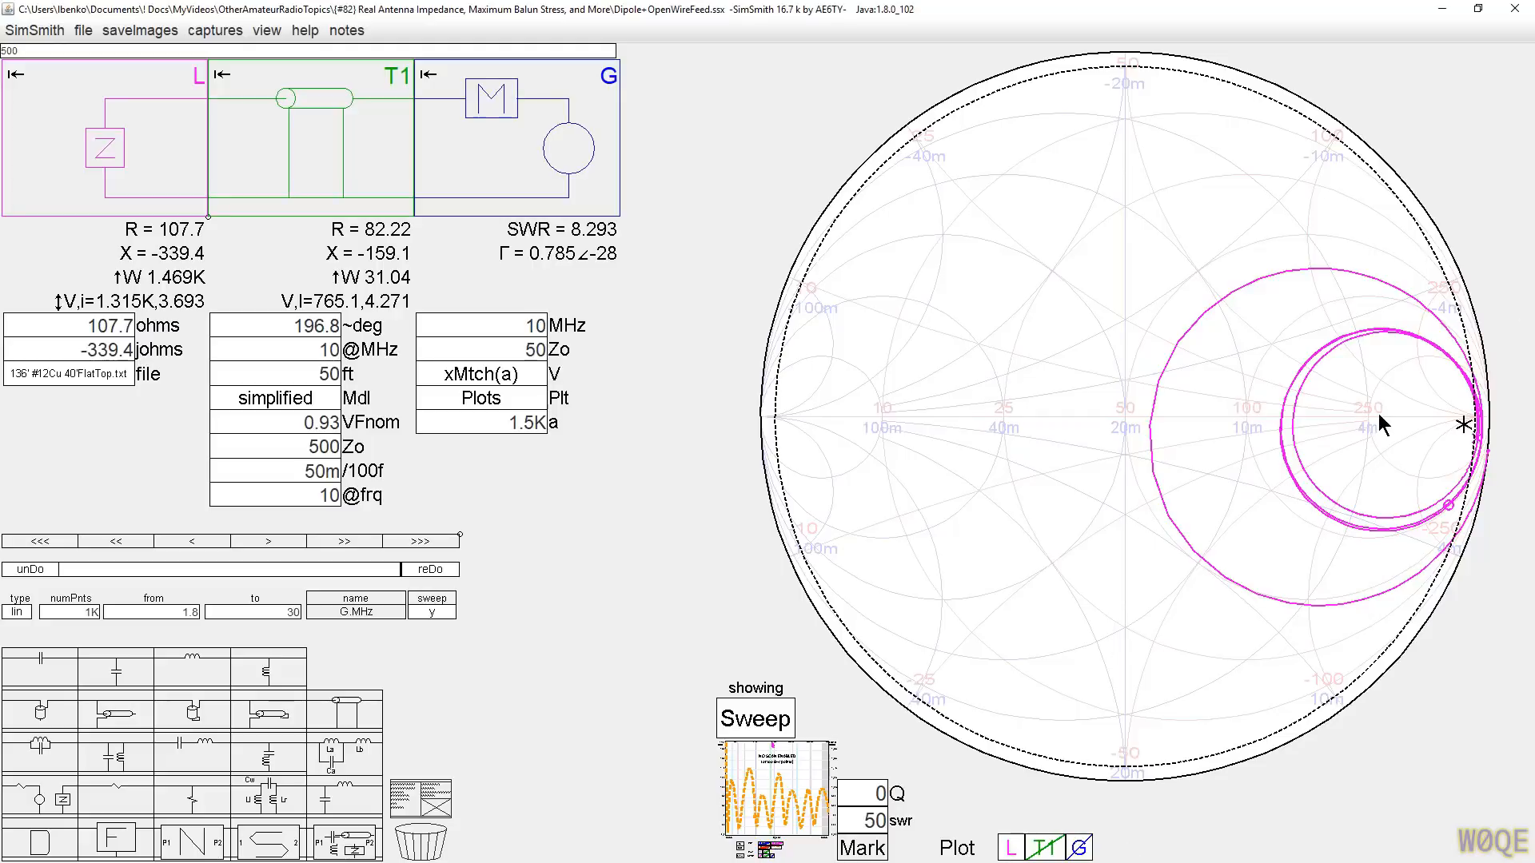
left_click_drag(1382, 422, 1183, 405)
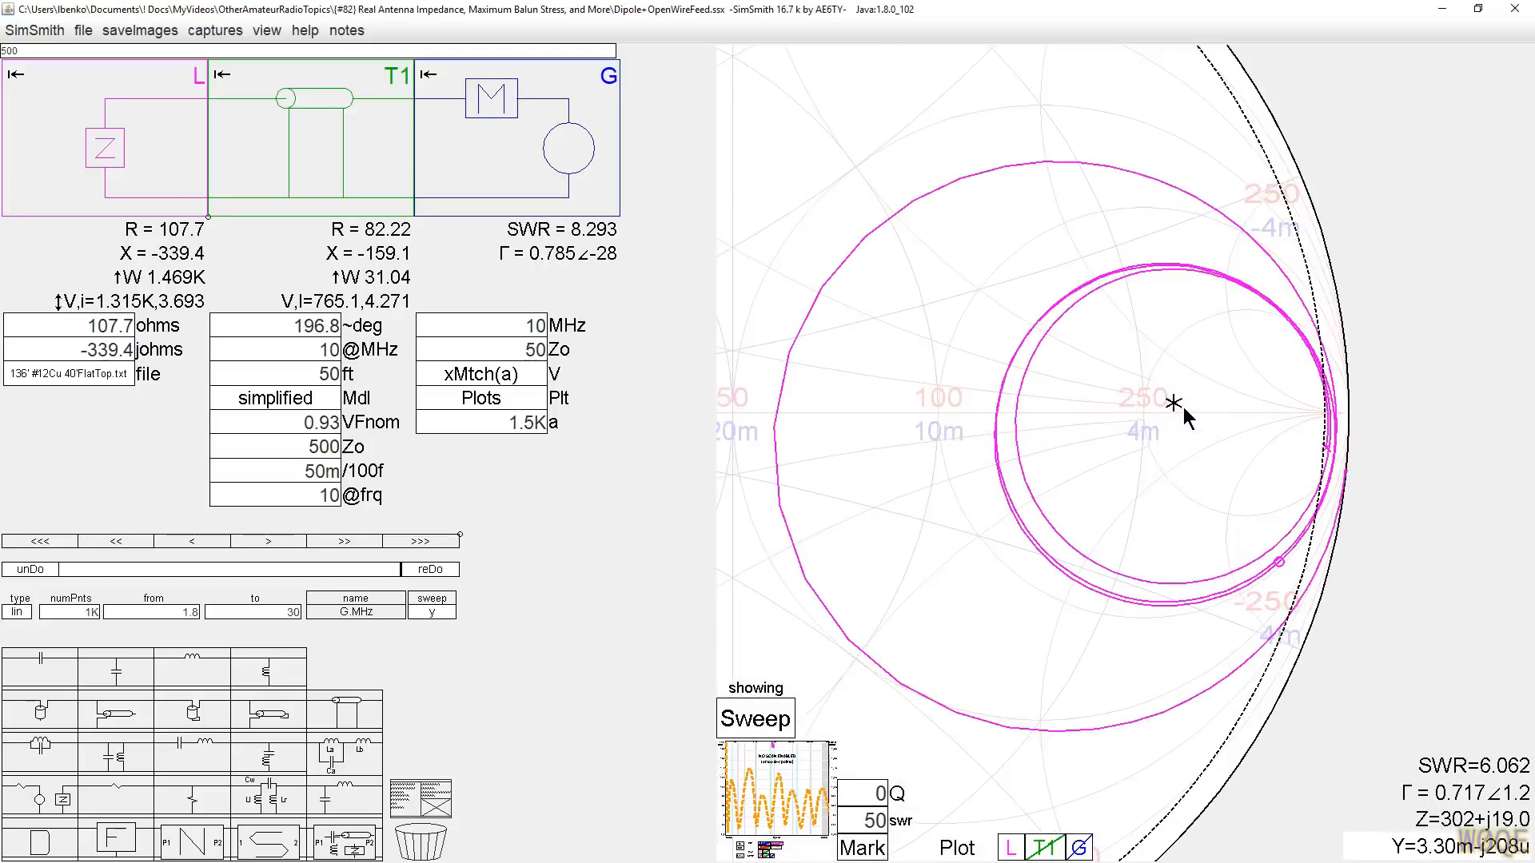
scroll(1183, 406, "up", 2)
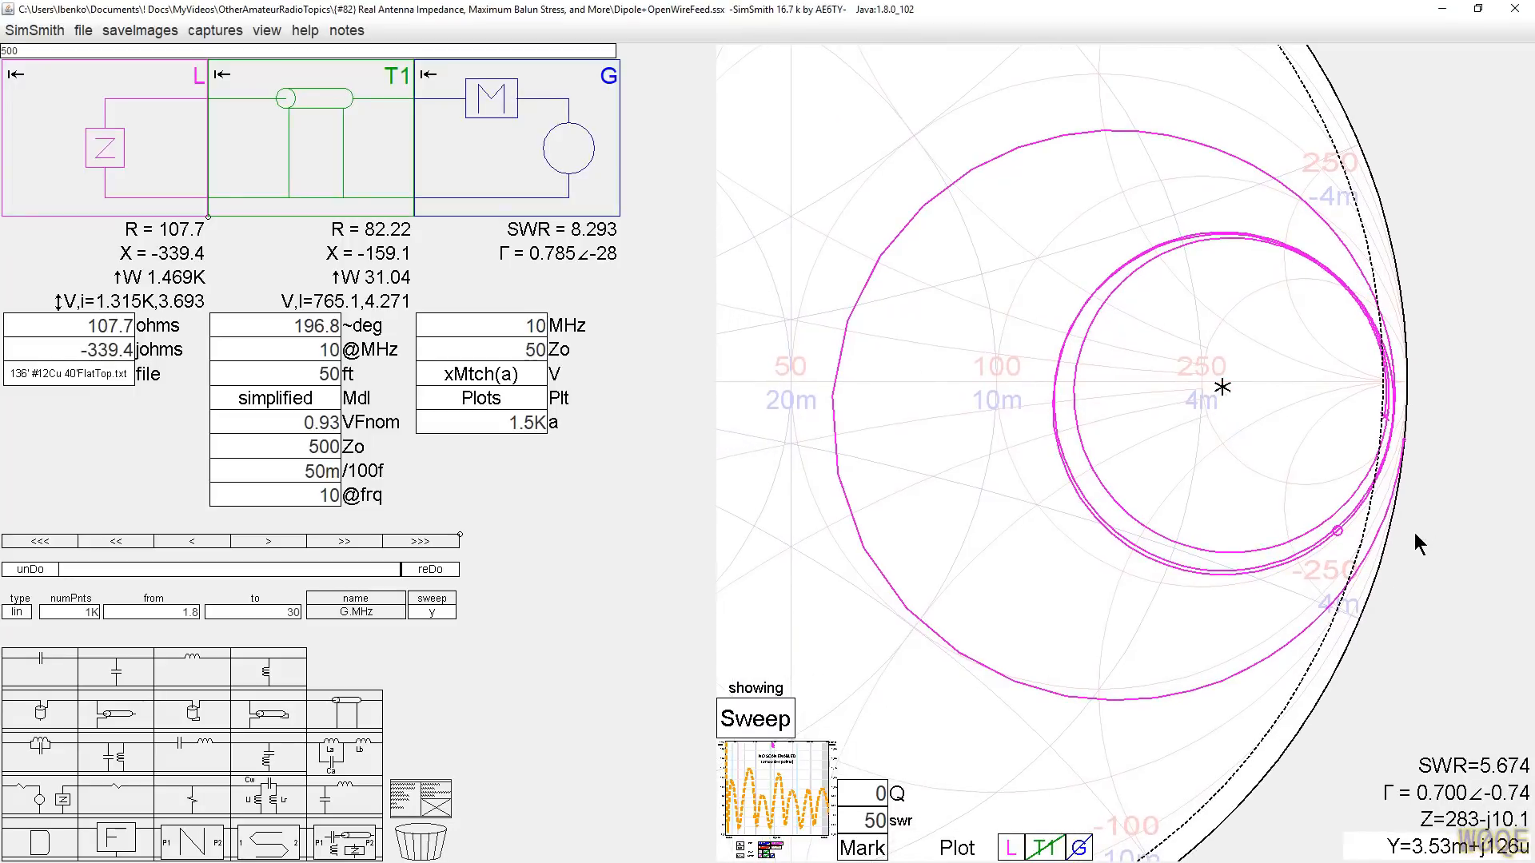
left_click(1403, 444)
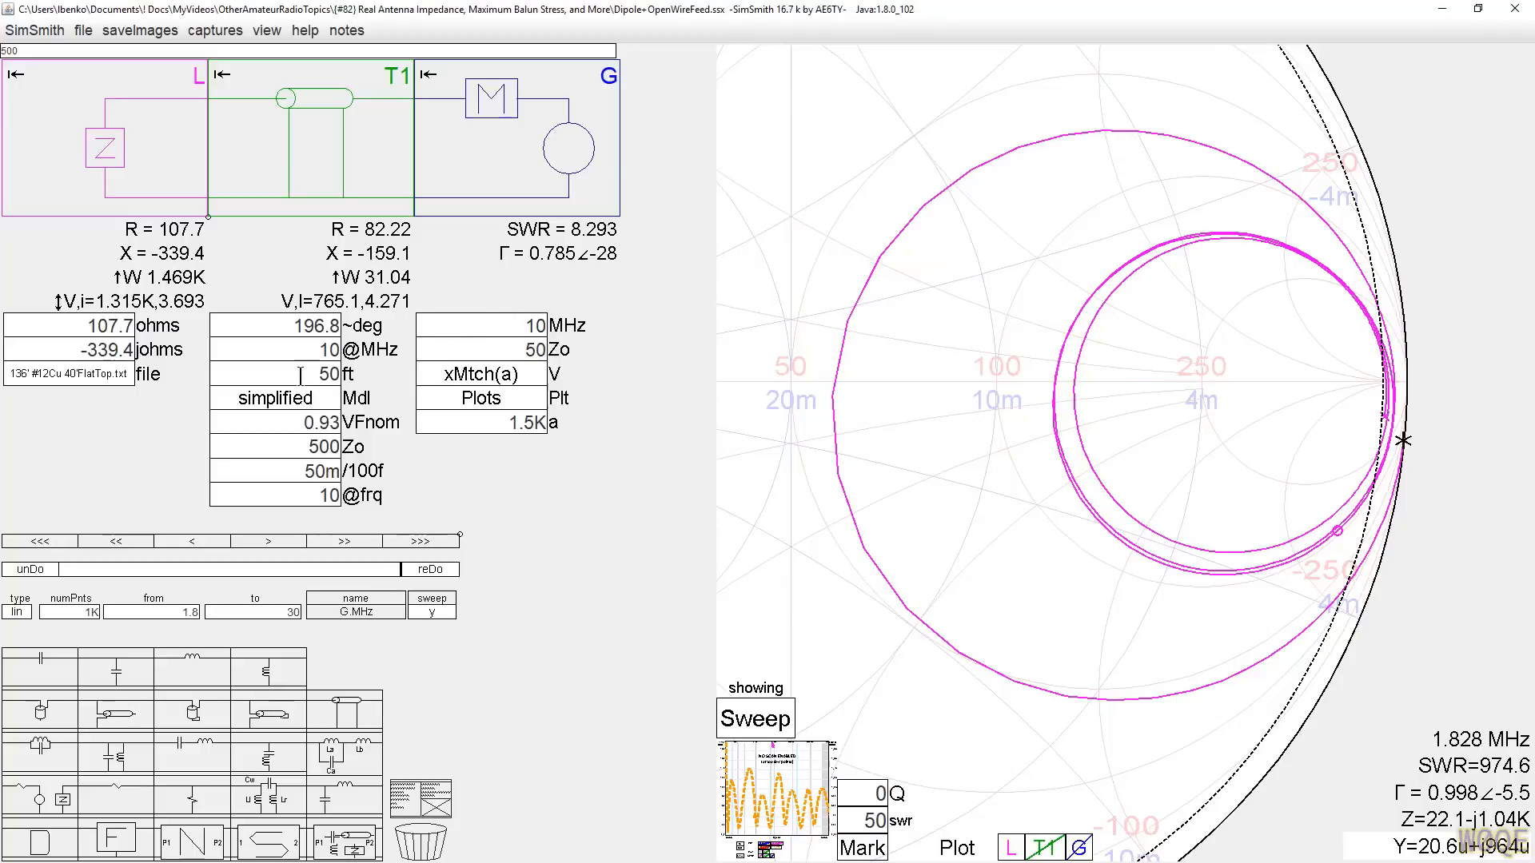
Step: Step the generator frequency down to 3.5 MHz and back up through 4 MHz to 7 MHz, following the load point
left_click(516, 323)
scroll(515, 323, "down", 2)
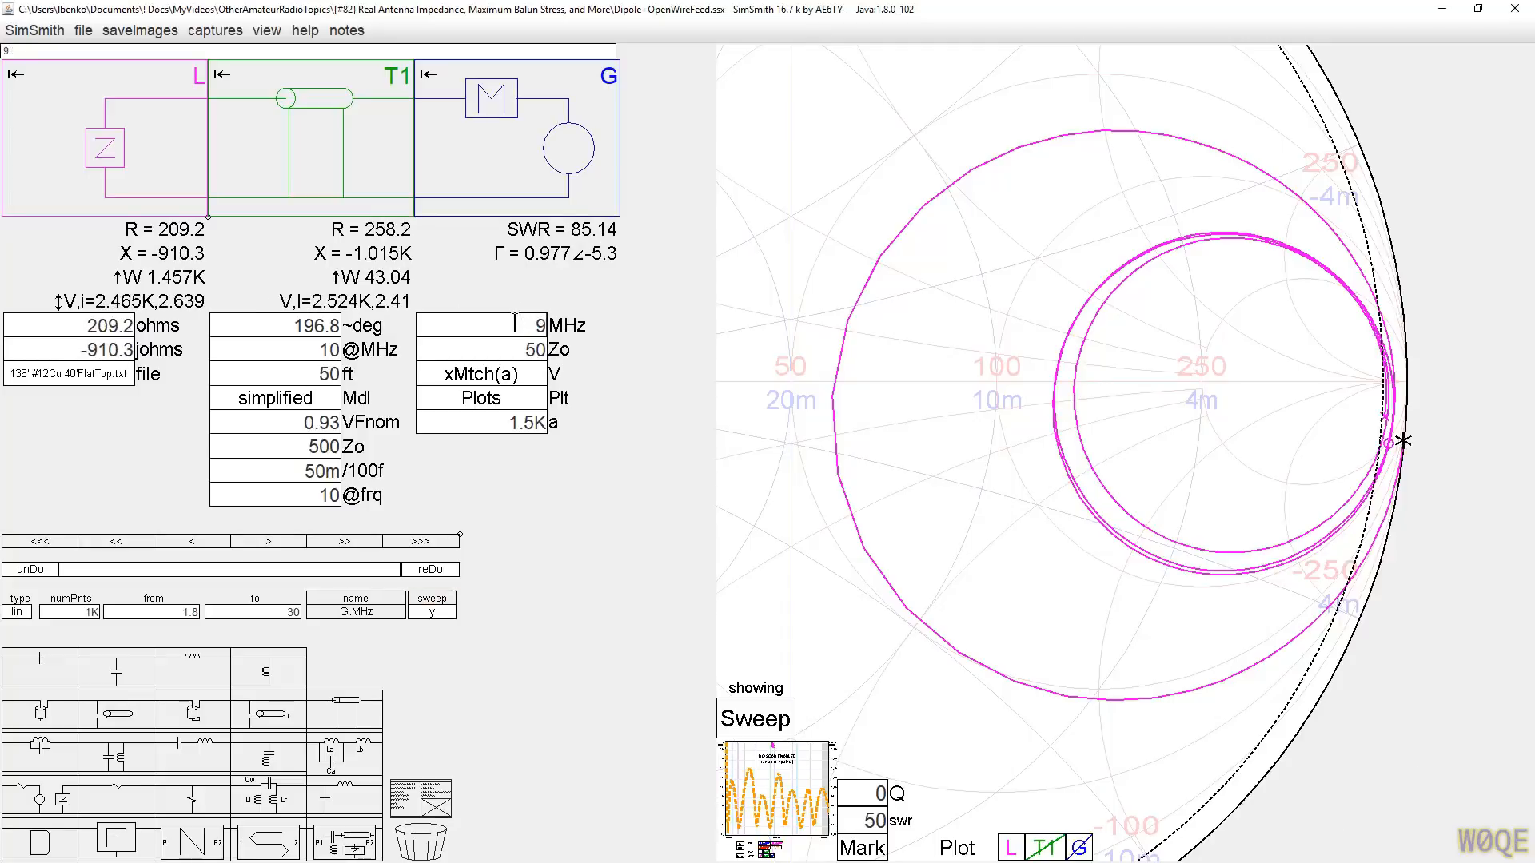
scroll(515, 323, "up", 2)
scroll(514, 323, "down", 2)
scroll(514, 323, "down", 11)
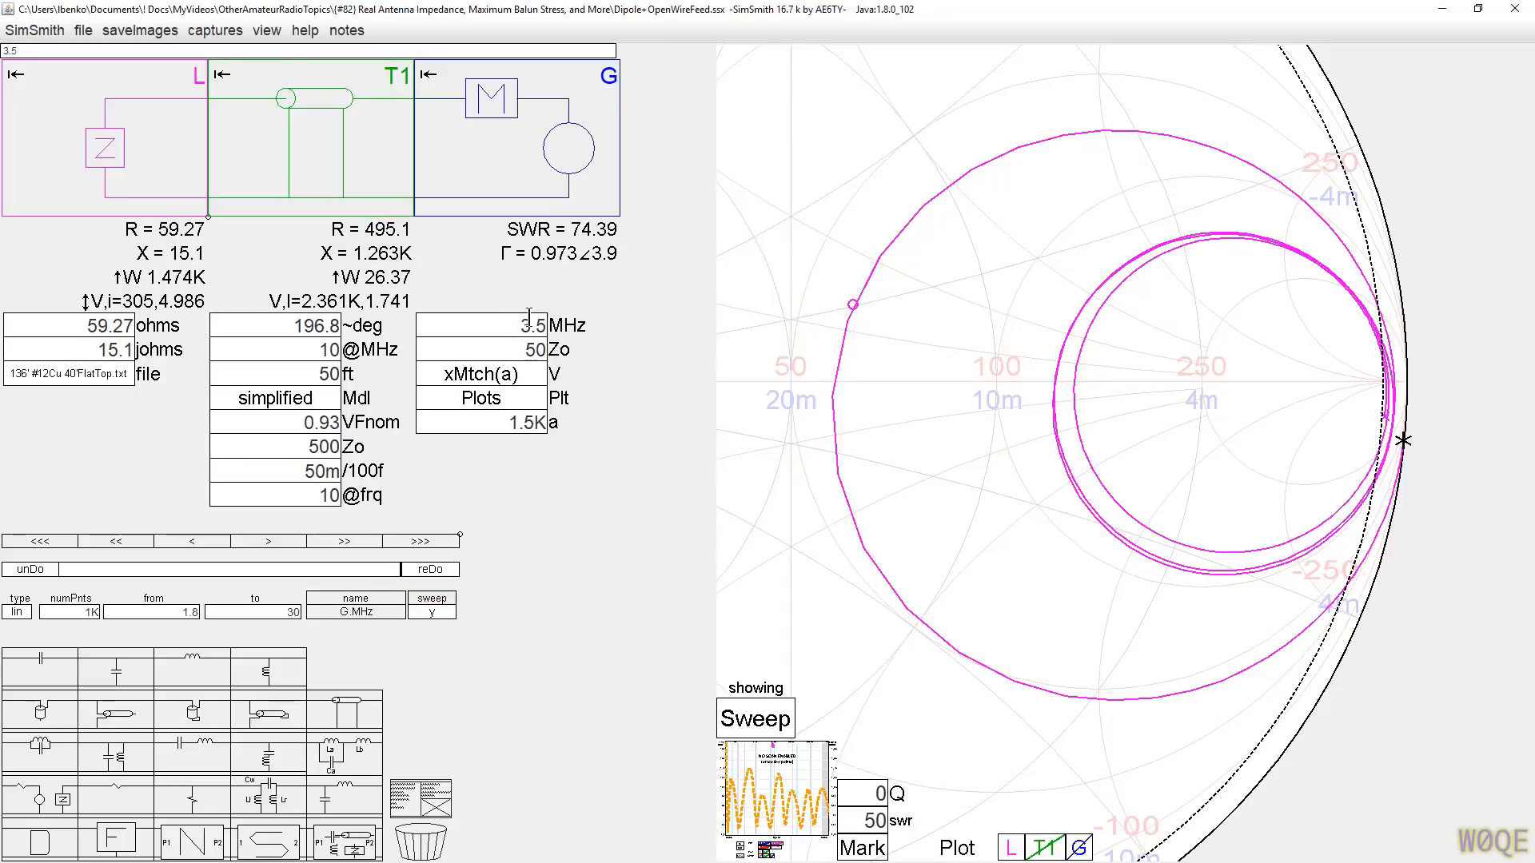
scroll(509, 325, "up", 1)
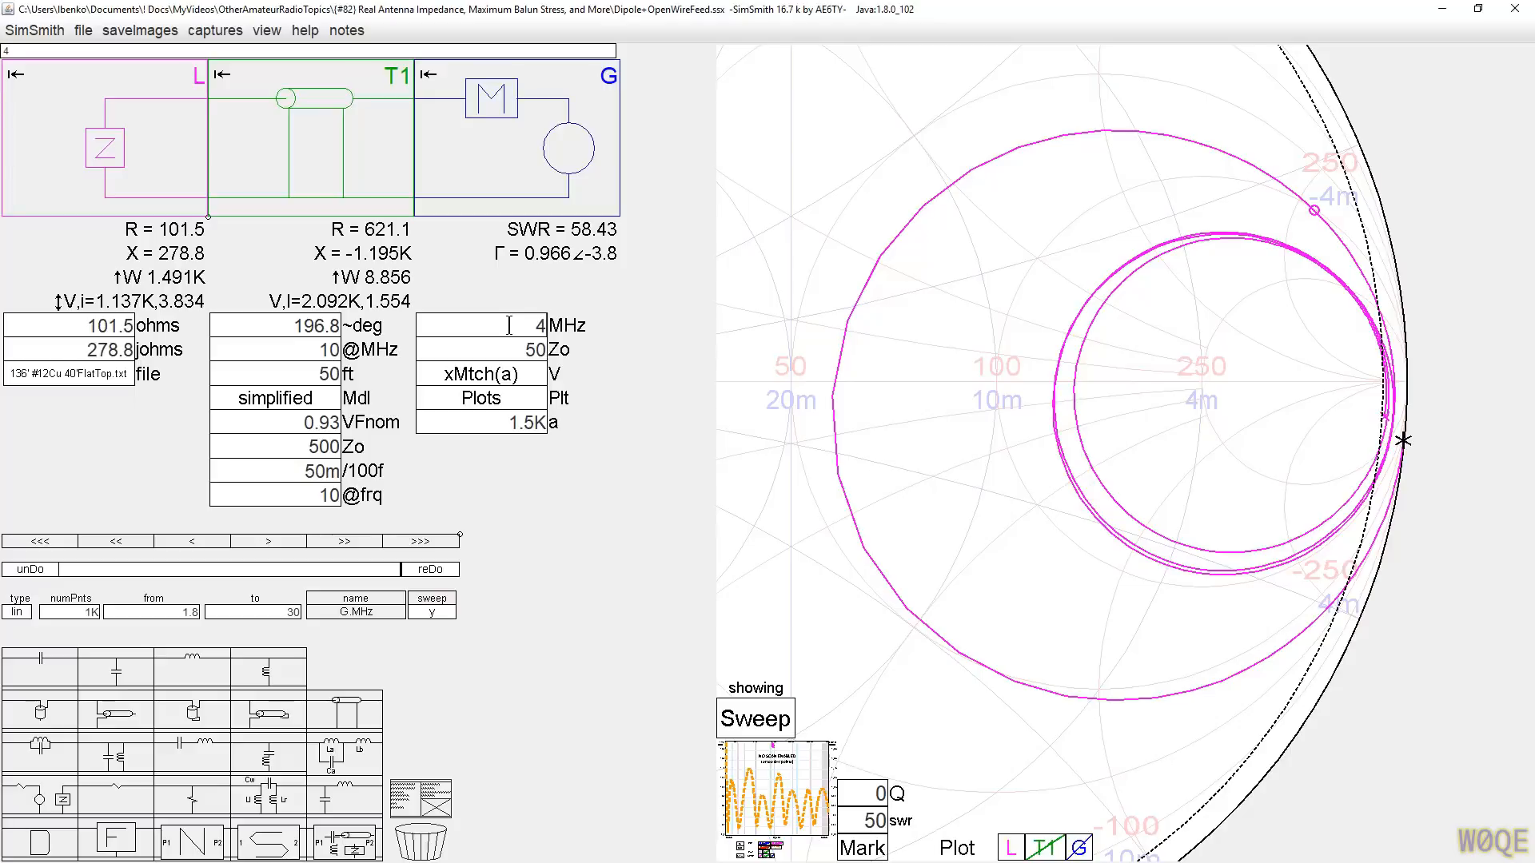
scroll(509, 325, "up", 1)
scroll(509, 325, "up", 5)
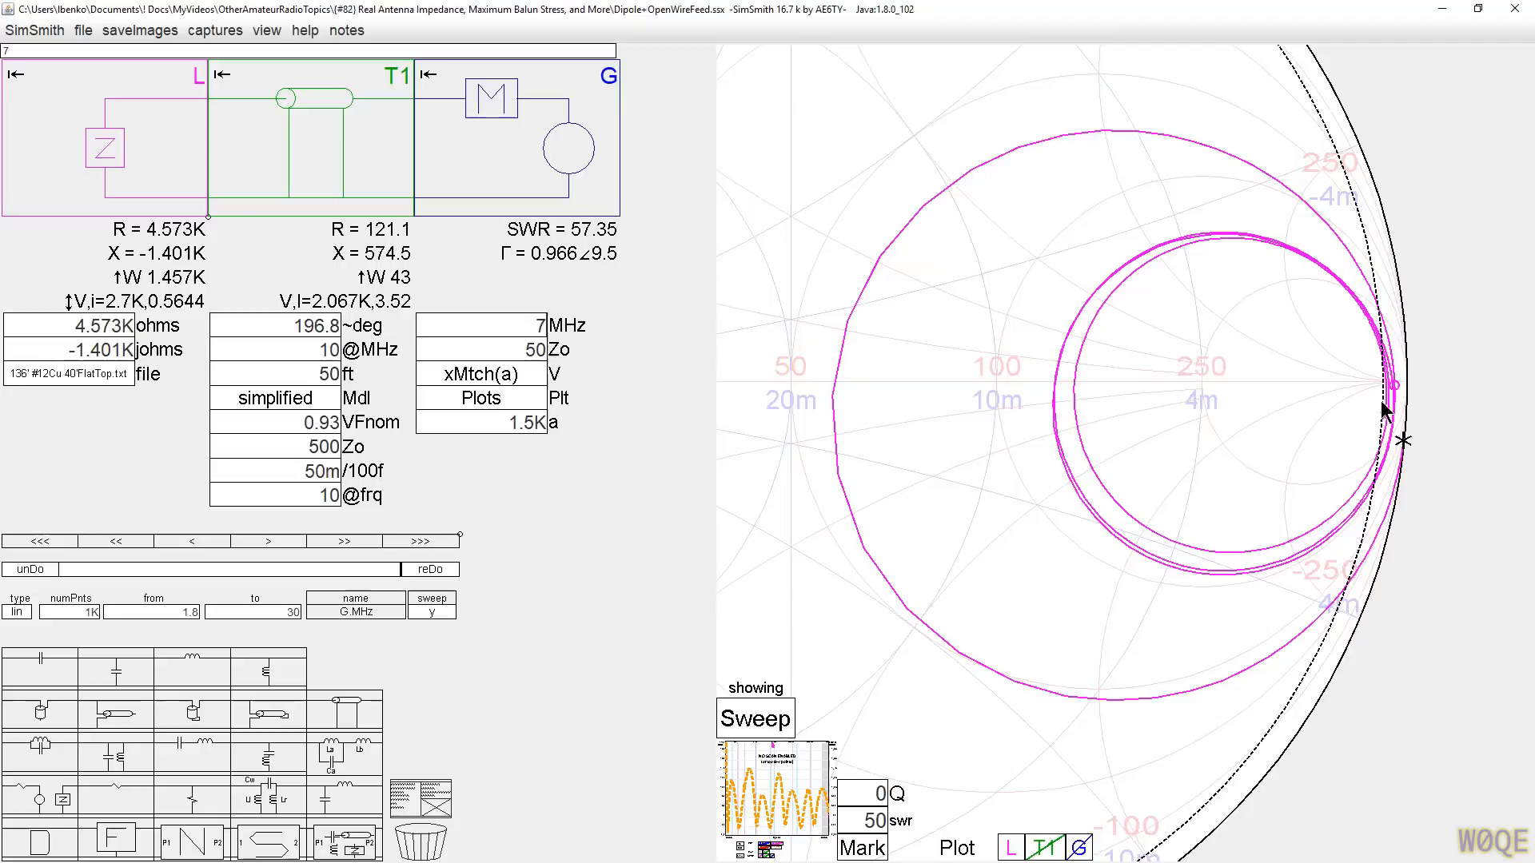
Step: Raise the Smith chart's constant-SWR circle to 94.08 so it encloses more of the load trace
left_click(869, 824)
scroll(870, 831, "up", 5)
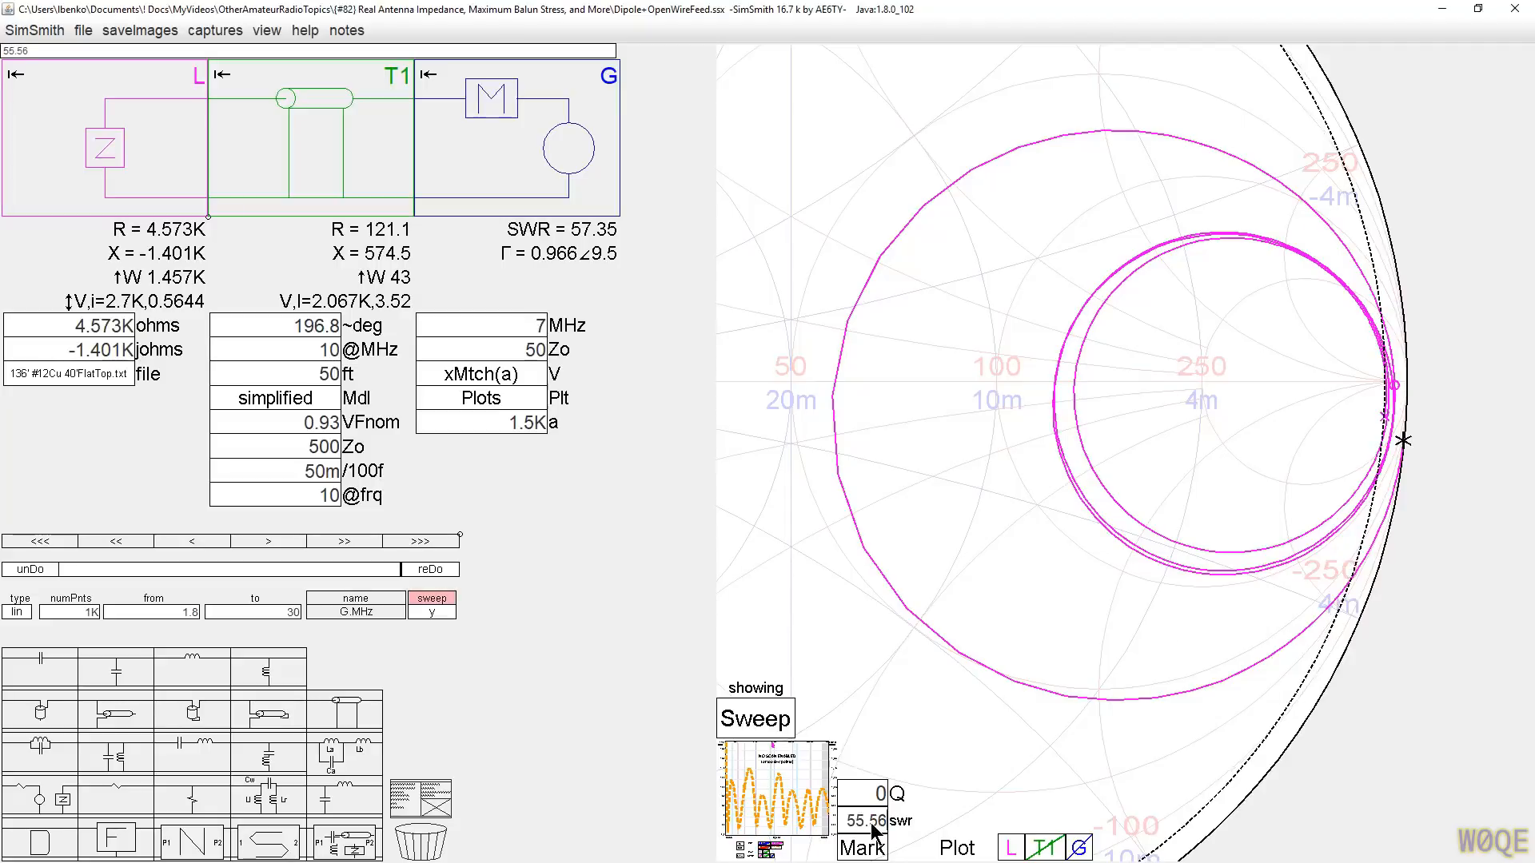
scroll(875, 832, "up", 2)
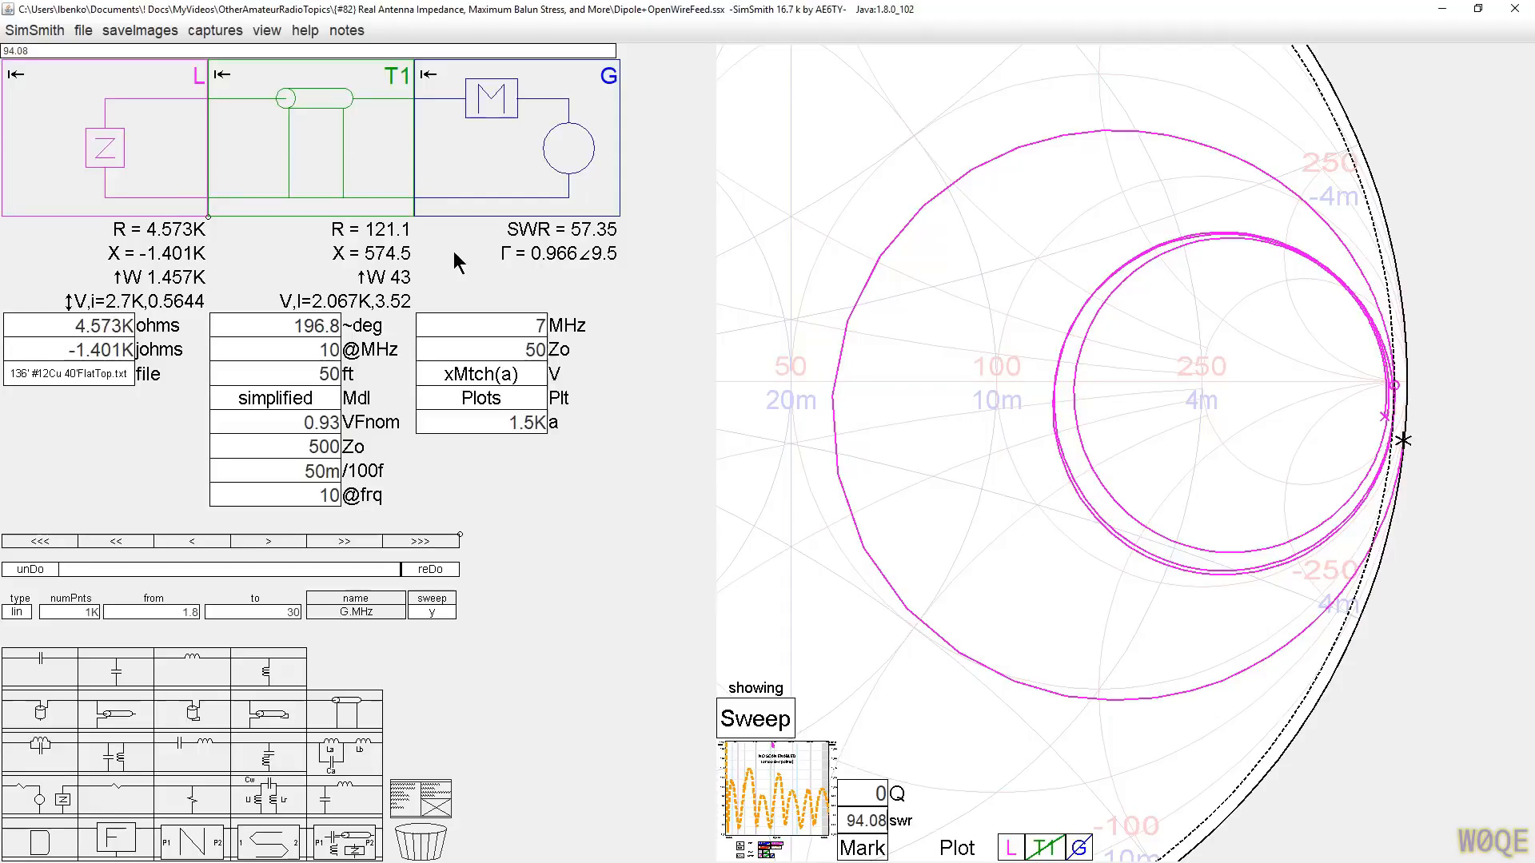
Step: Show the T1 trace in place of the L trace and compare its outer edge with the constant-SWR circle
left_click(1055, 847)
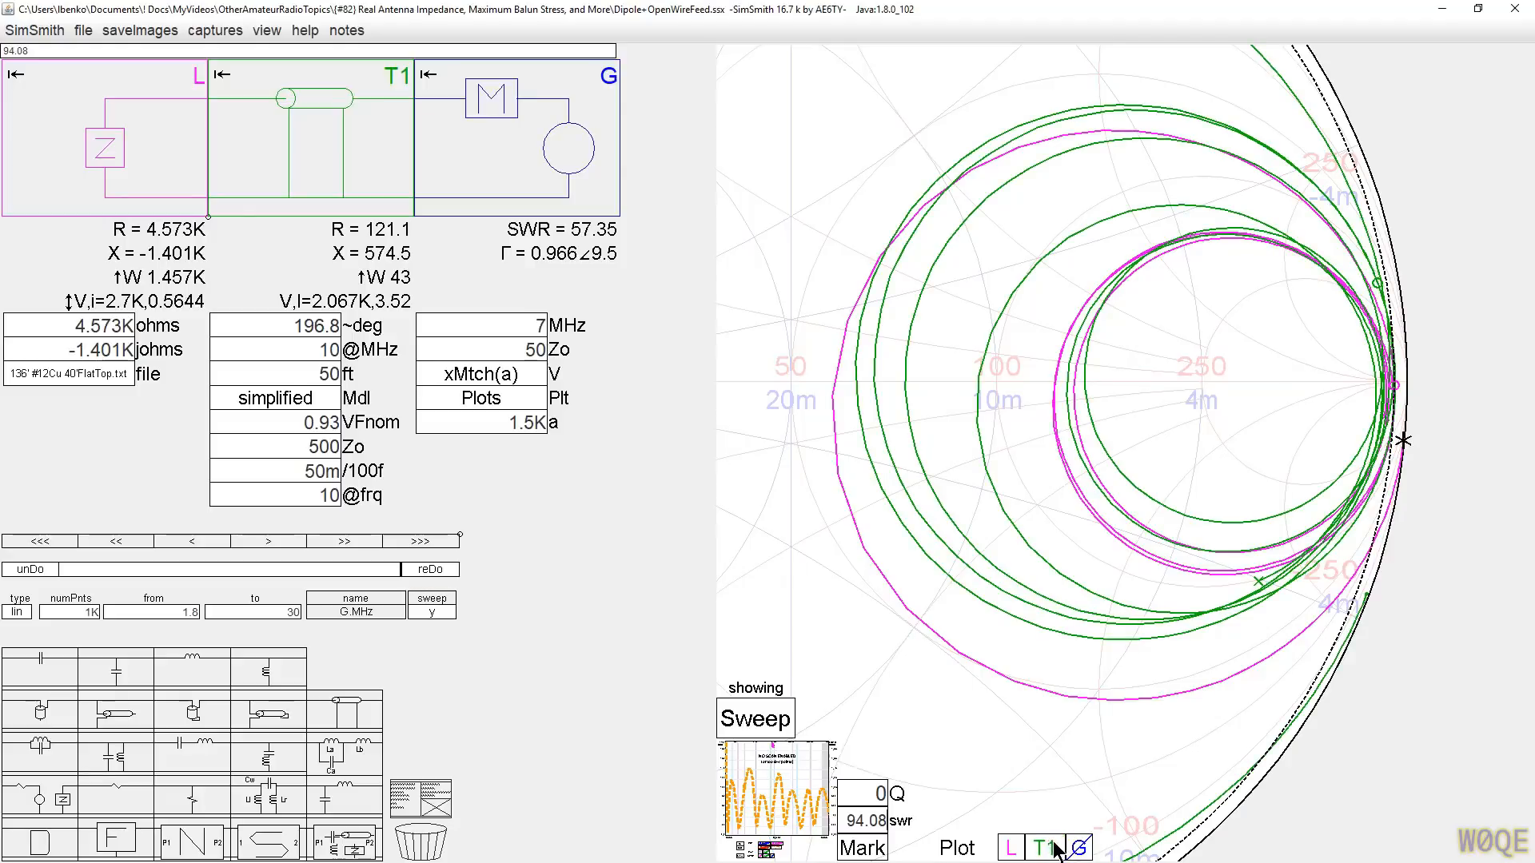
left_click(1009, 851)
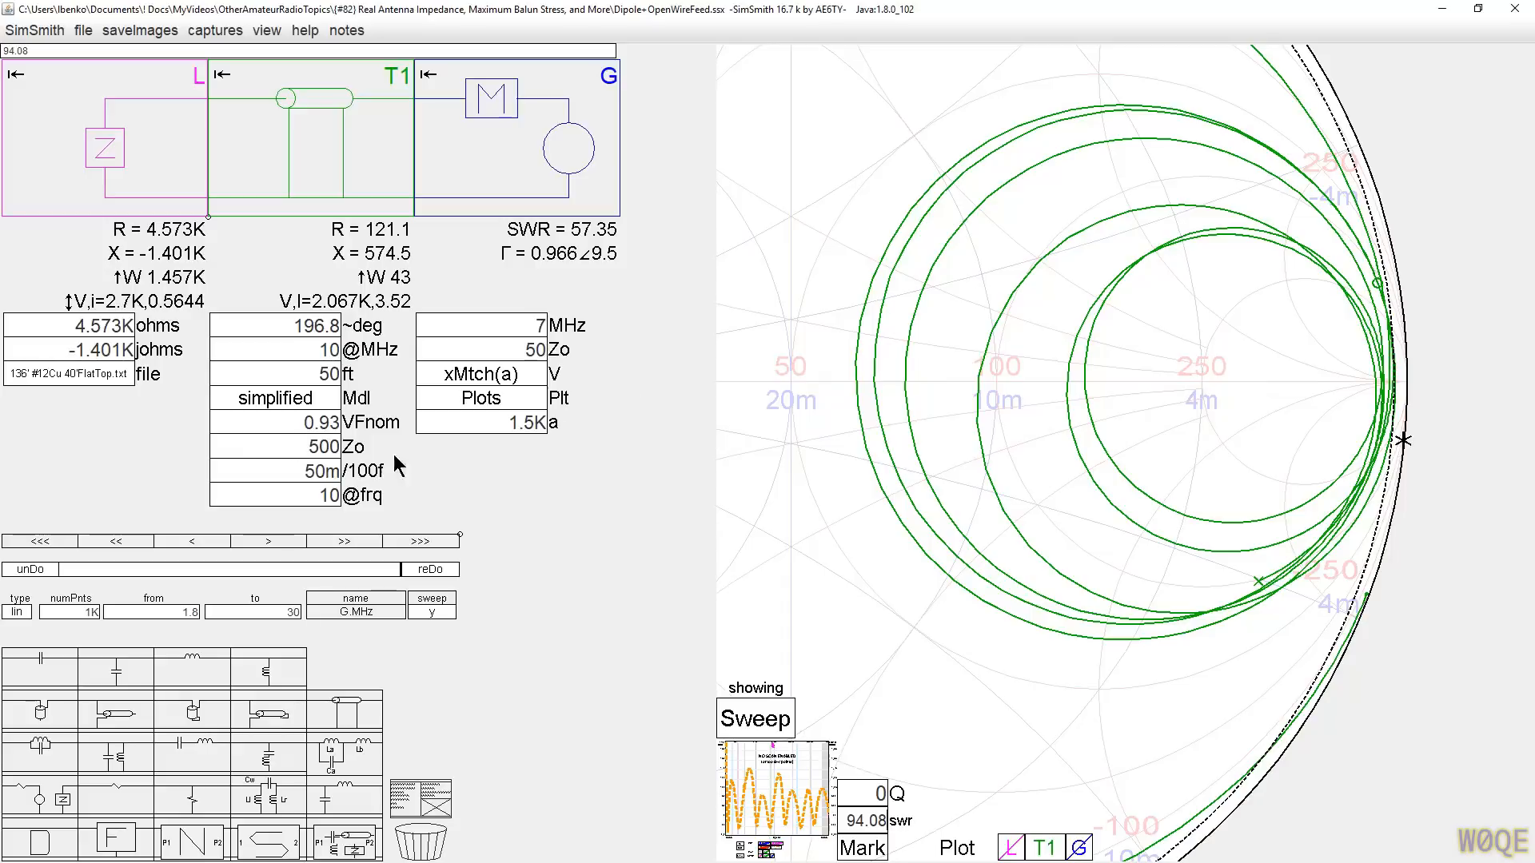
scroll(1406, 391, "up", 2)
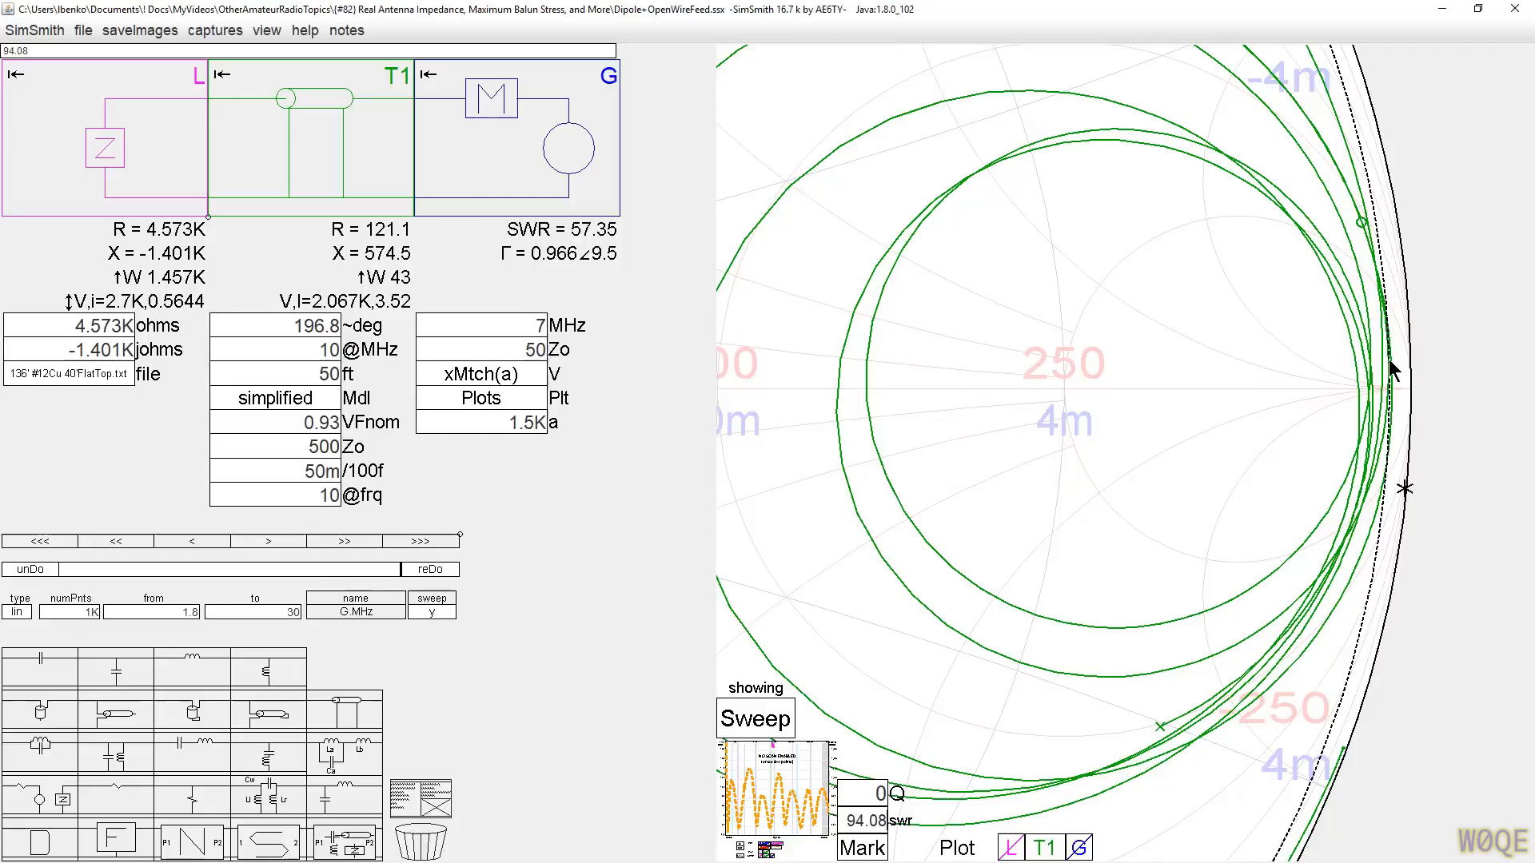
left_click(864, 817)
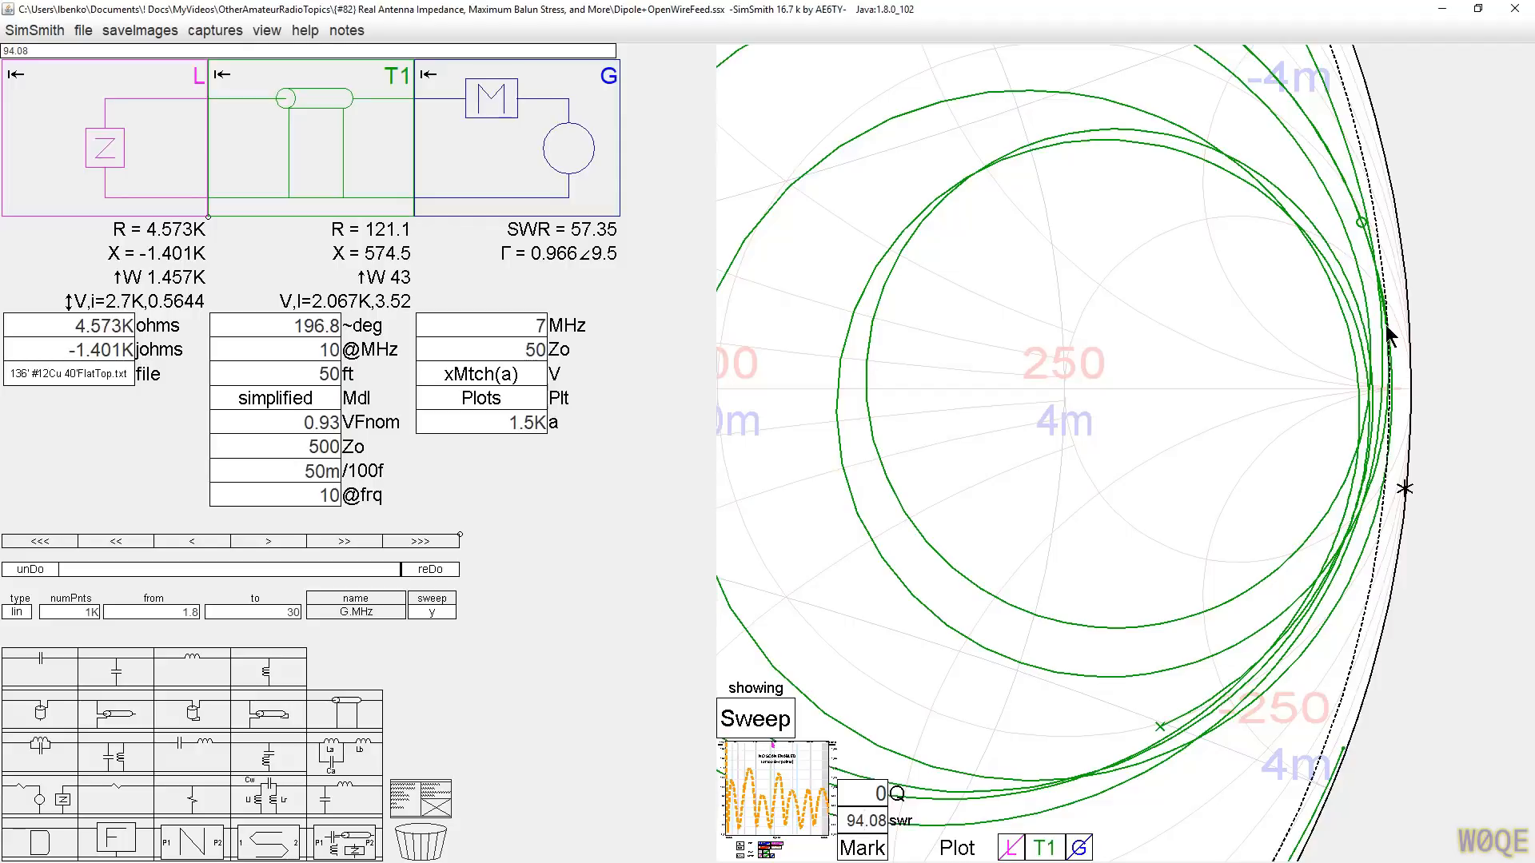
scroll(1199, 354, "down", 3)
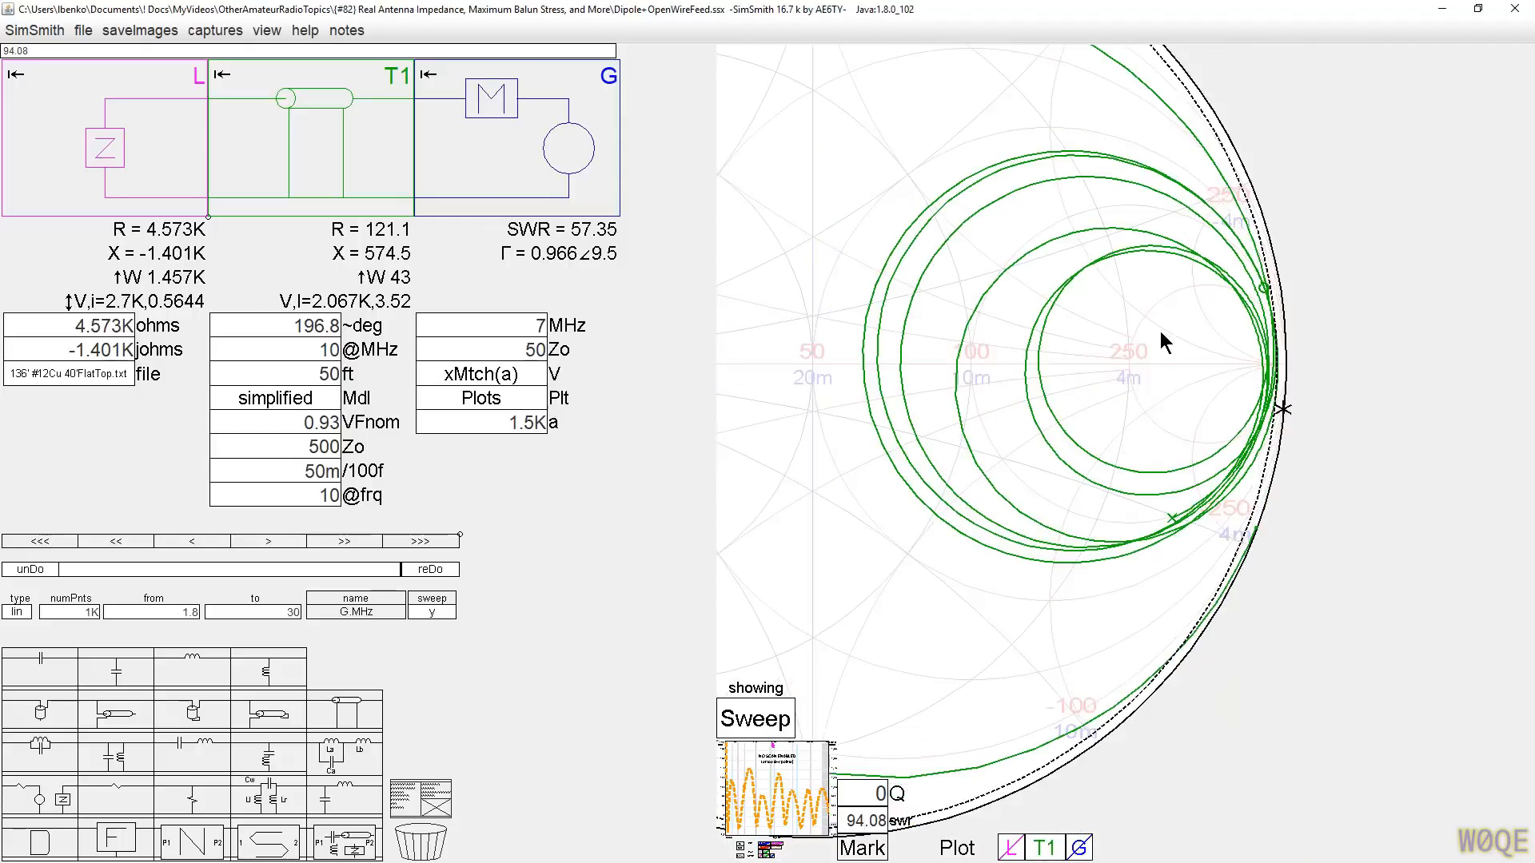
left_click(1167, 354)
scroll(1169, 361, "down", 3)
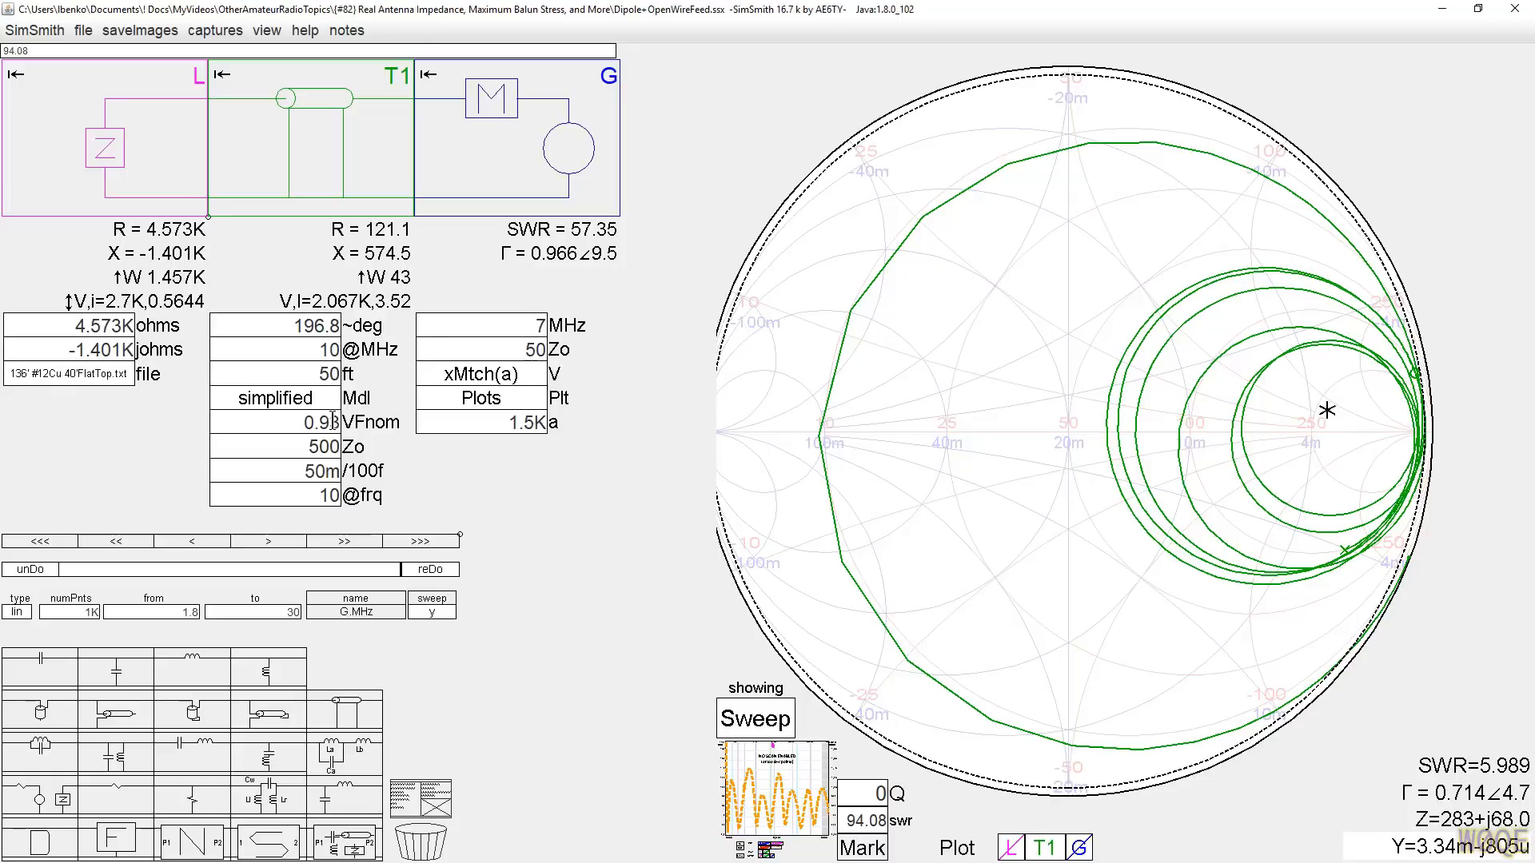
Step: Set T1's Zo to 450 and to 400, comparing the T1 trace with the SWR circle
double_click(324, 446)
type("450")
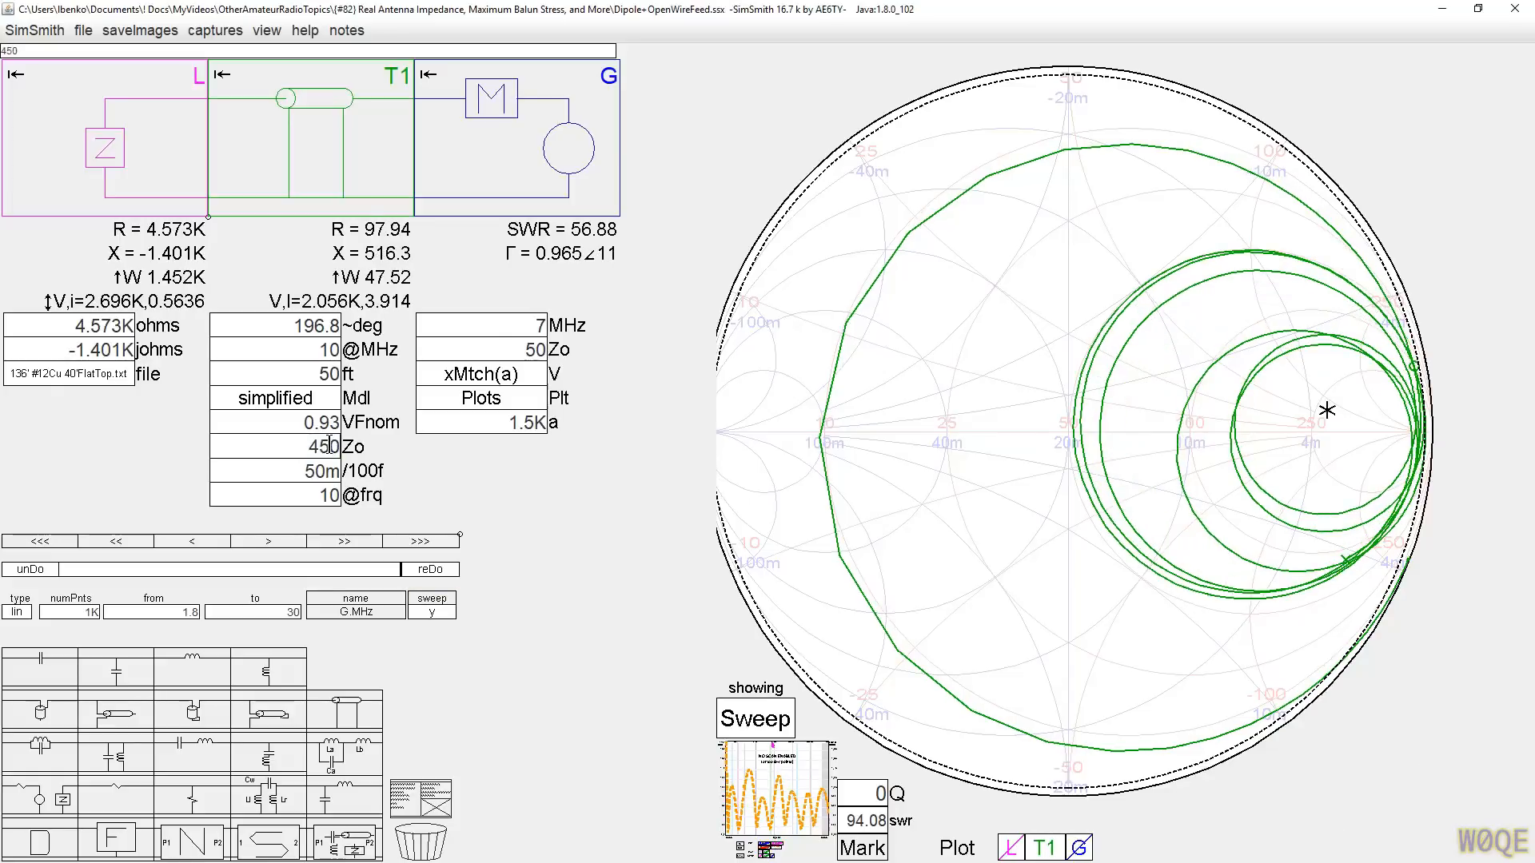
key("BackSpace")
type("0")
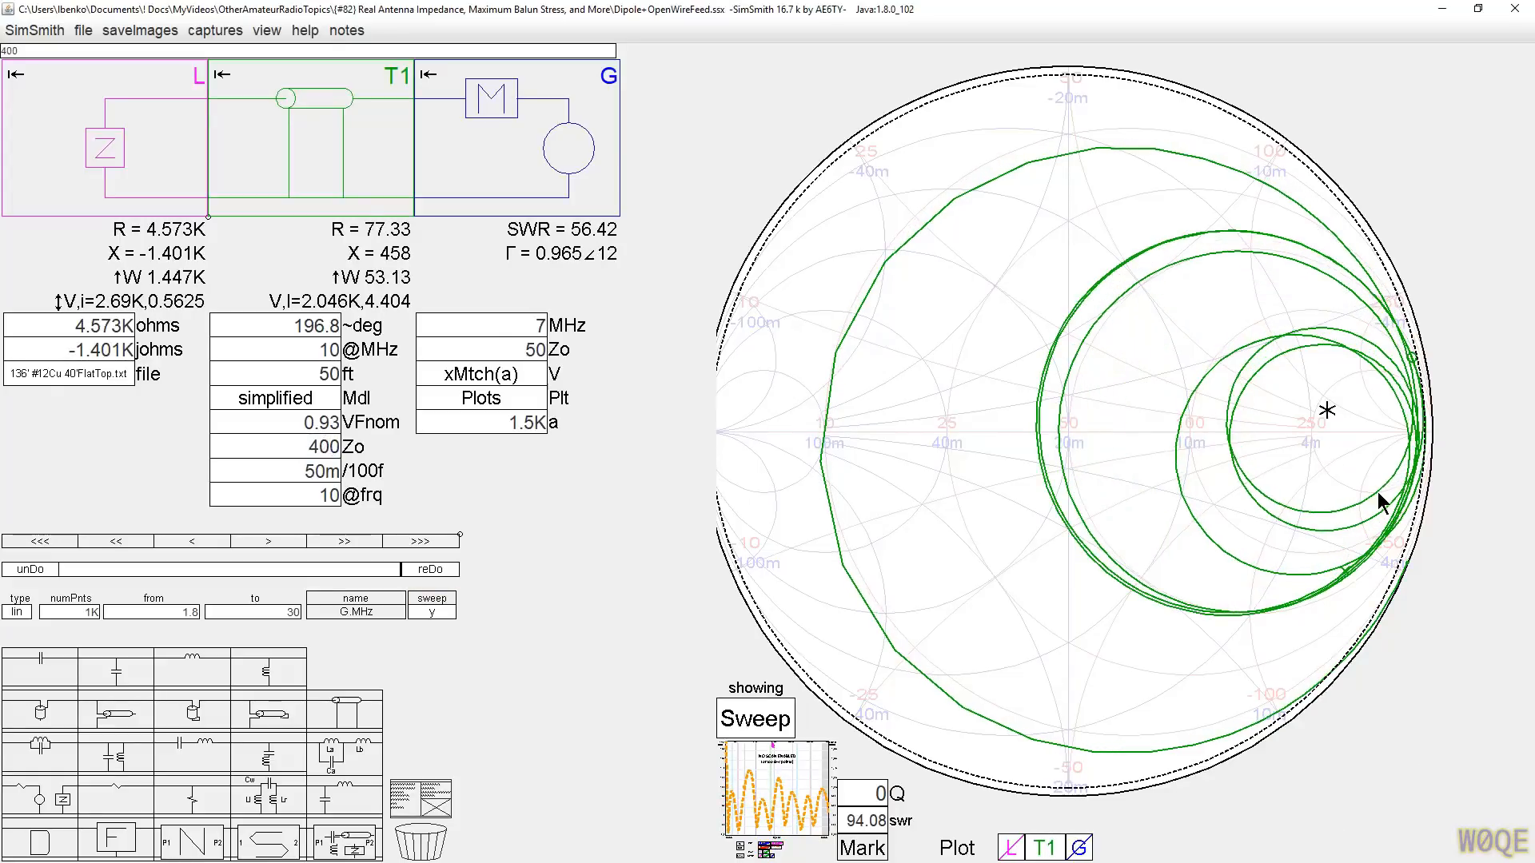
scroll(1431, 414, "up", 2)
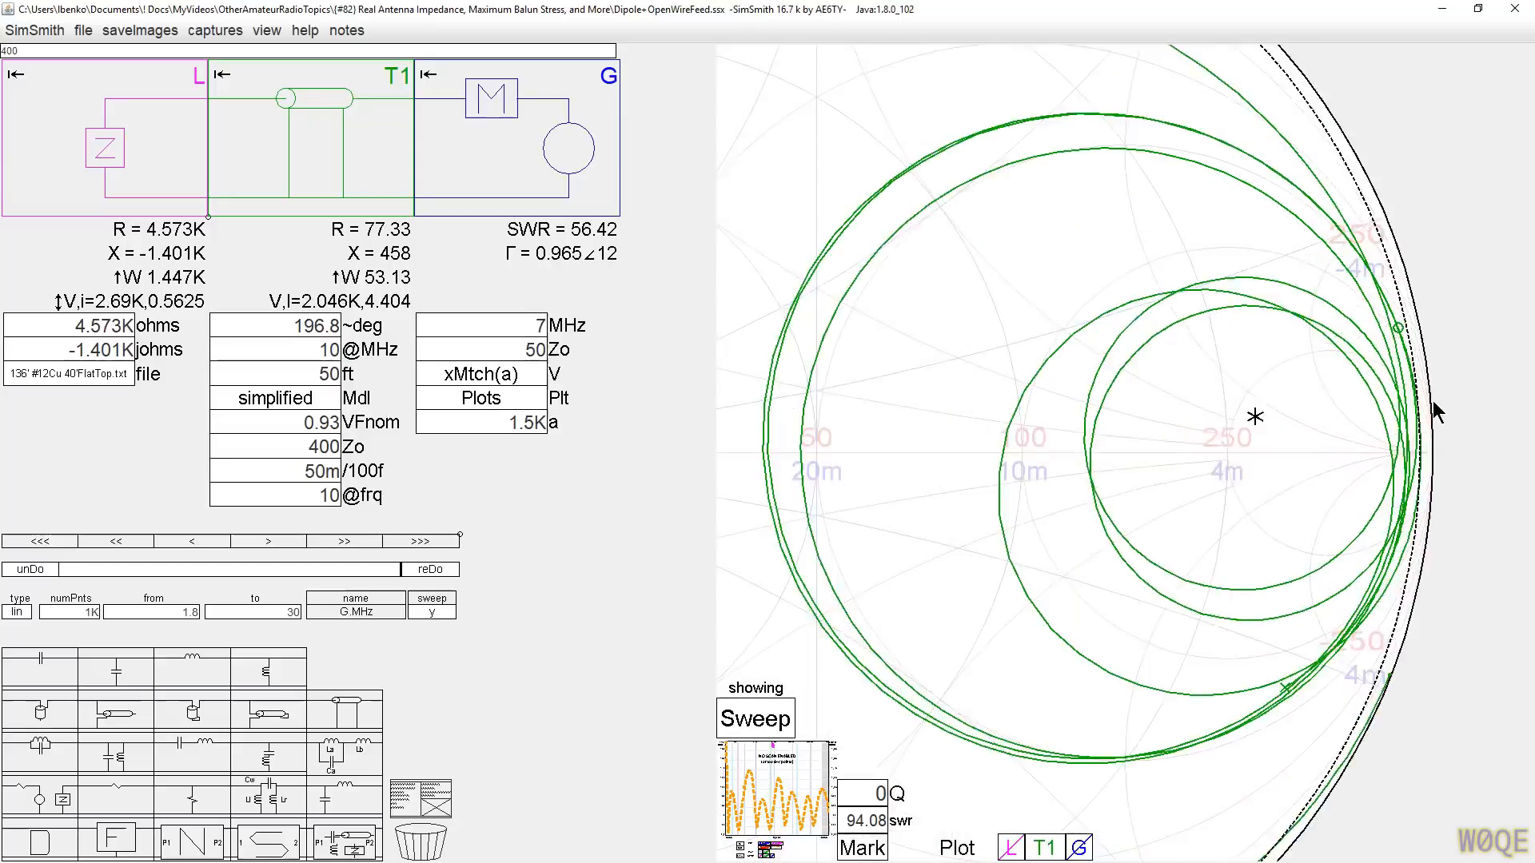
scroll(1434, 411, "up", 1)
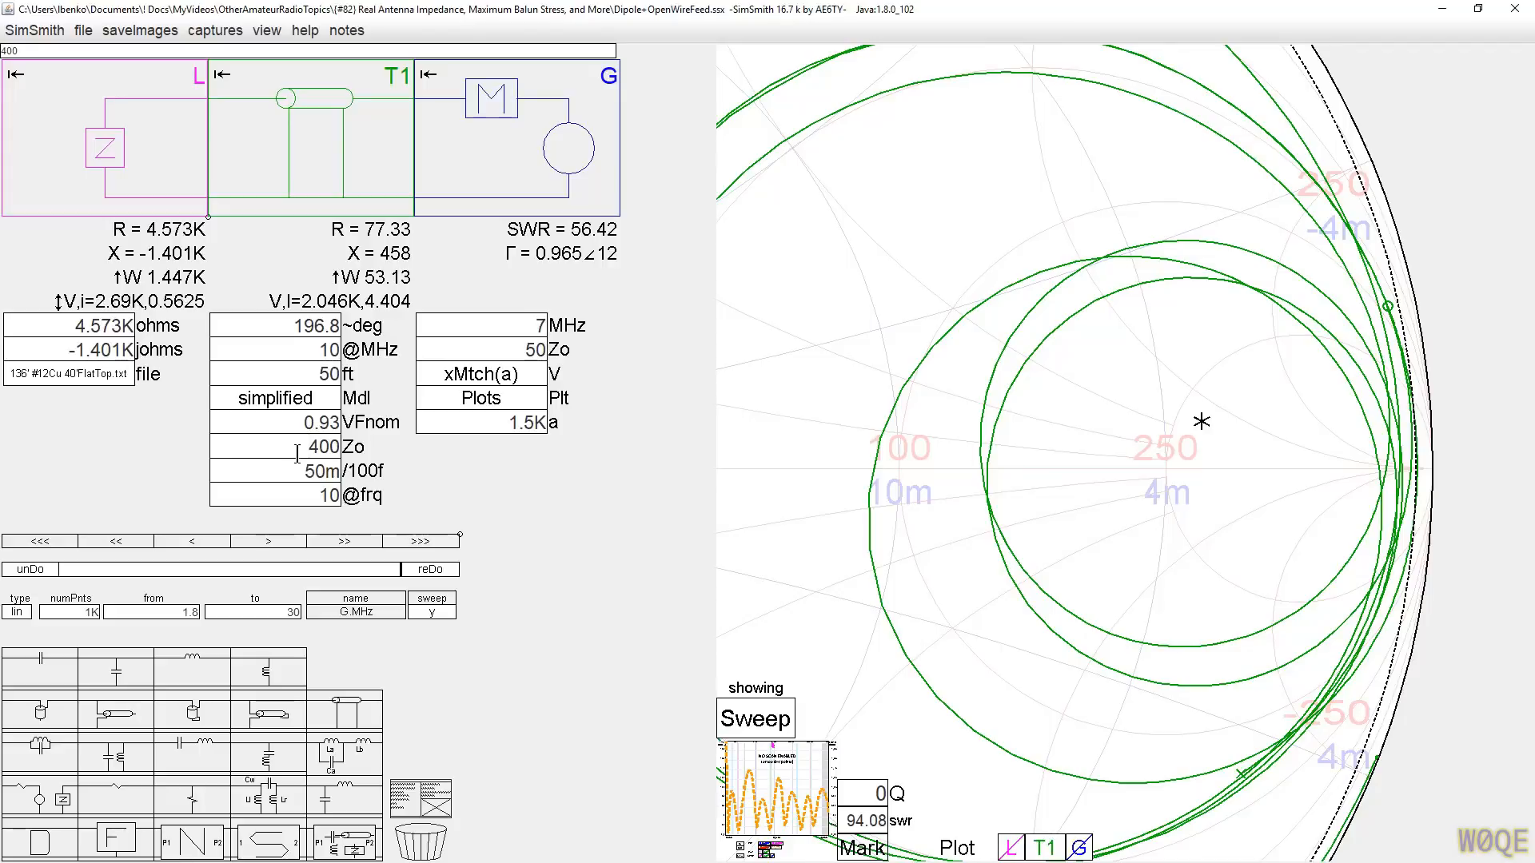
Step: Vary T1's Zo up to 475, down to 325 and back up to 500 while watching the T1 trace
scroll(297, 454, "up", 1)
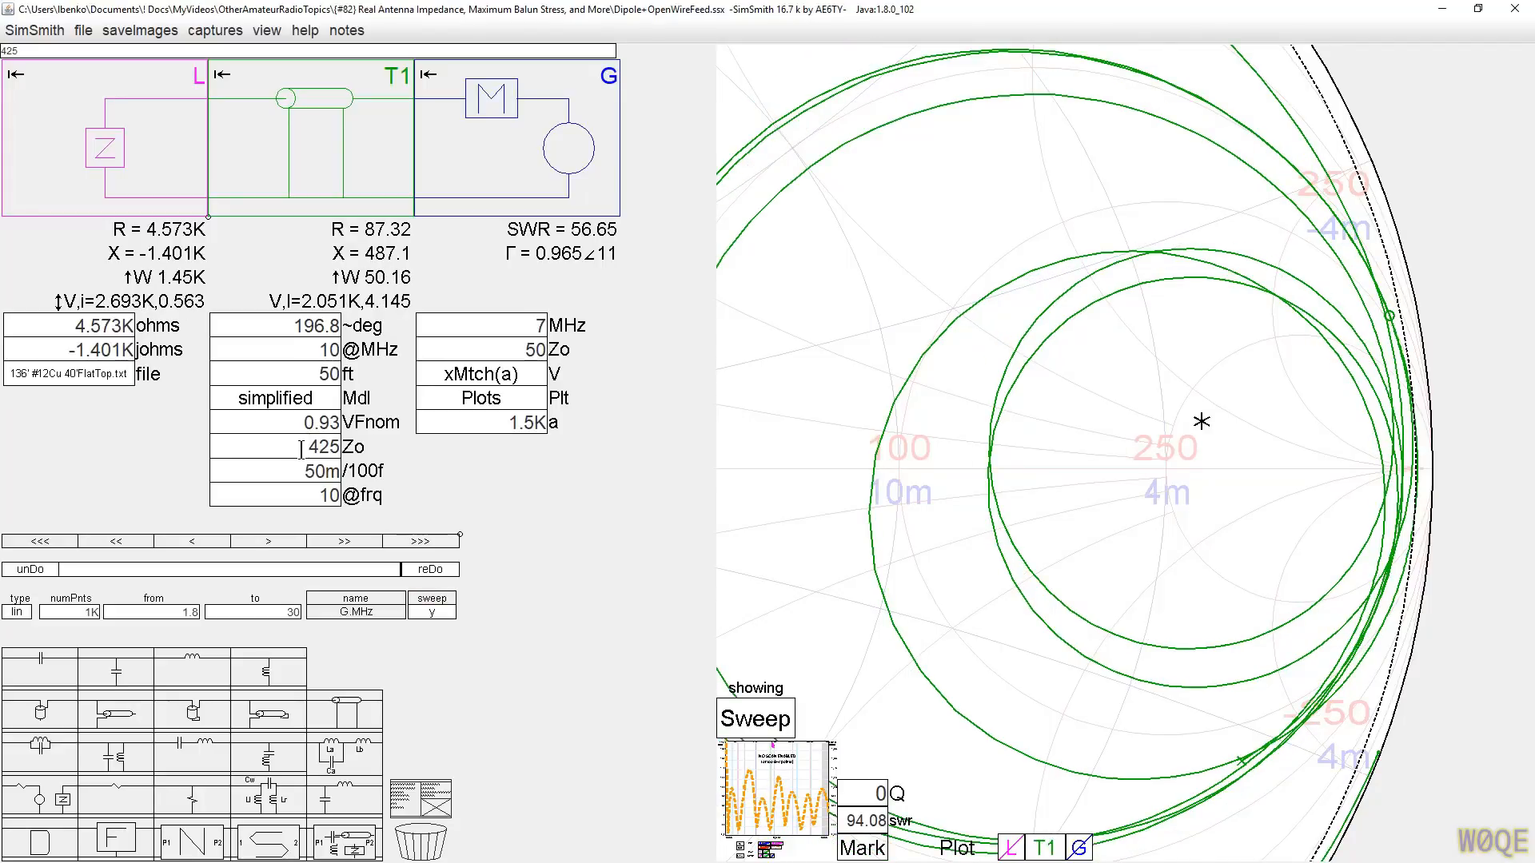
scroll(300, 450, "up", 1)
scroll(301, 450, "up", 1)
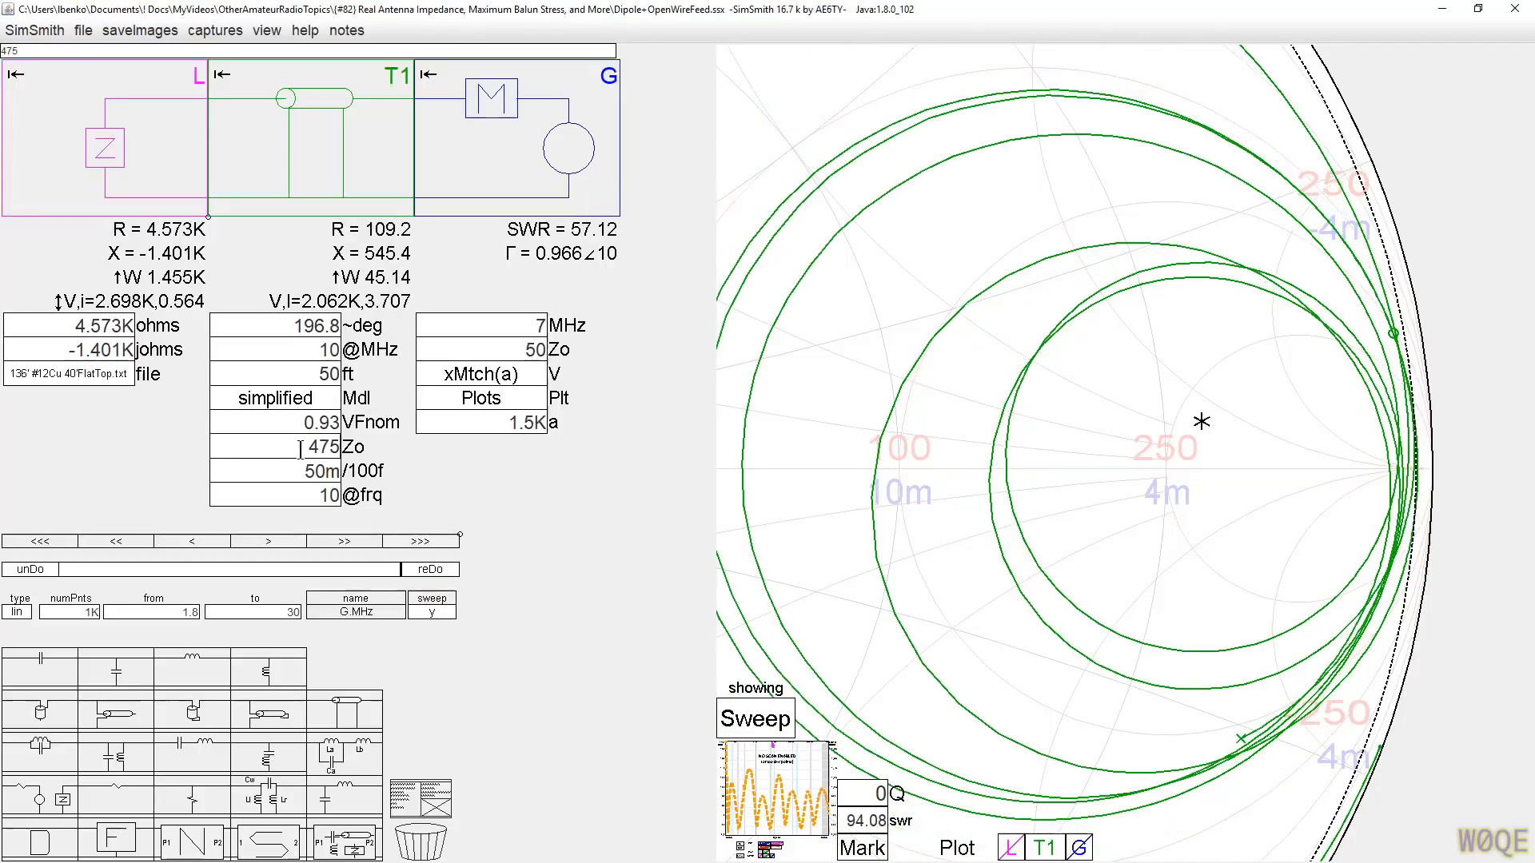
scroll(300, 450, "down", 6)
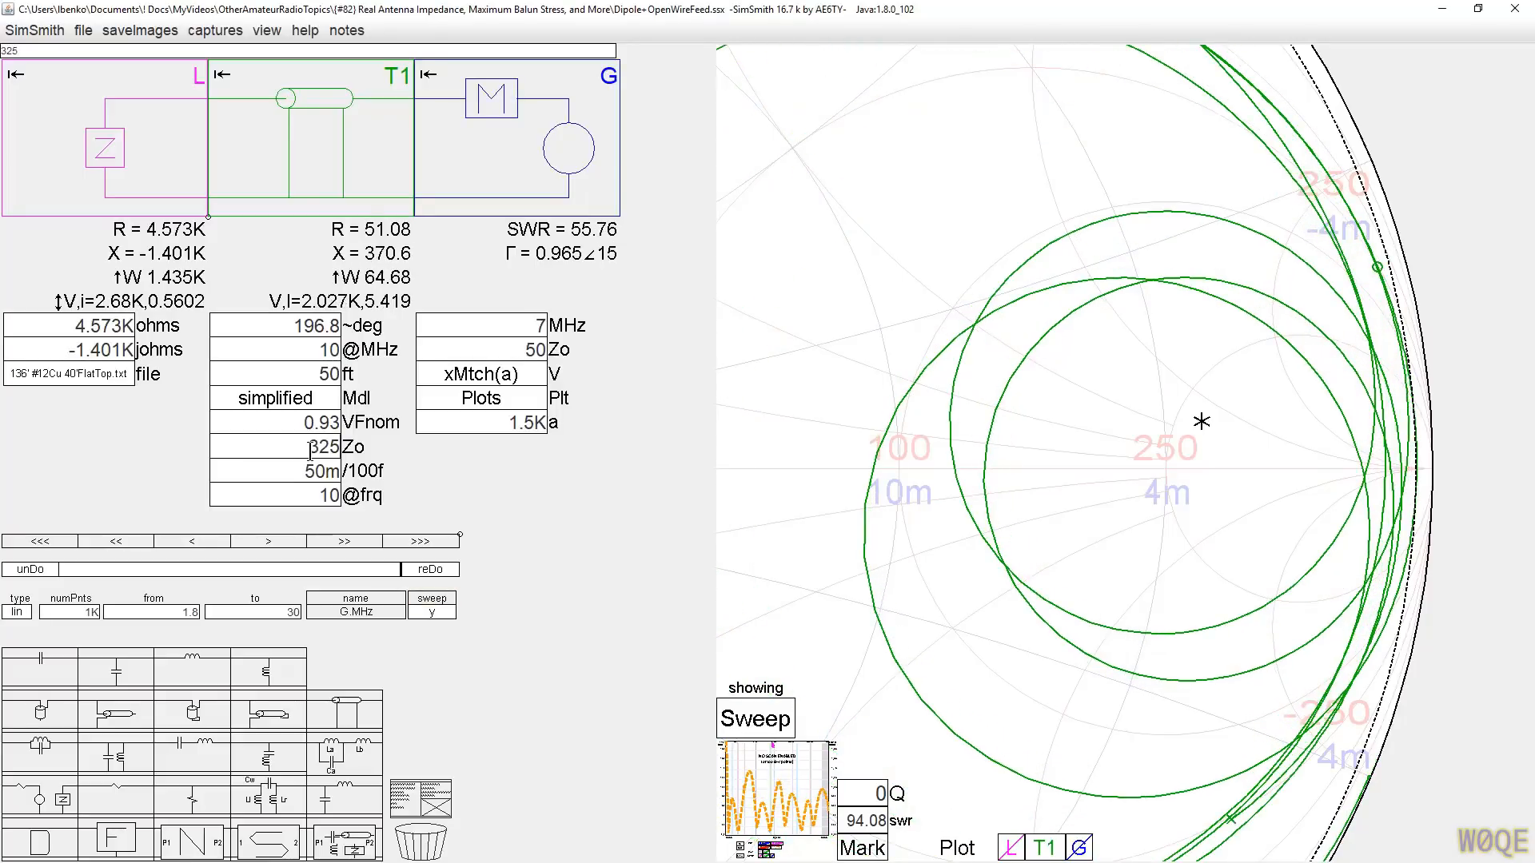
scroll(310, 450, "up", 5)
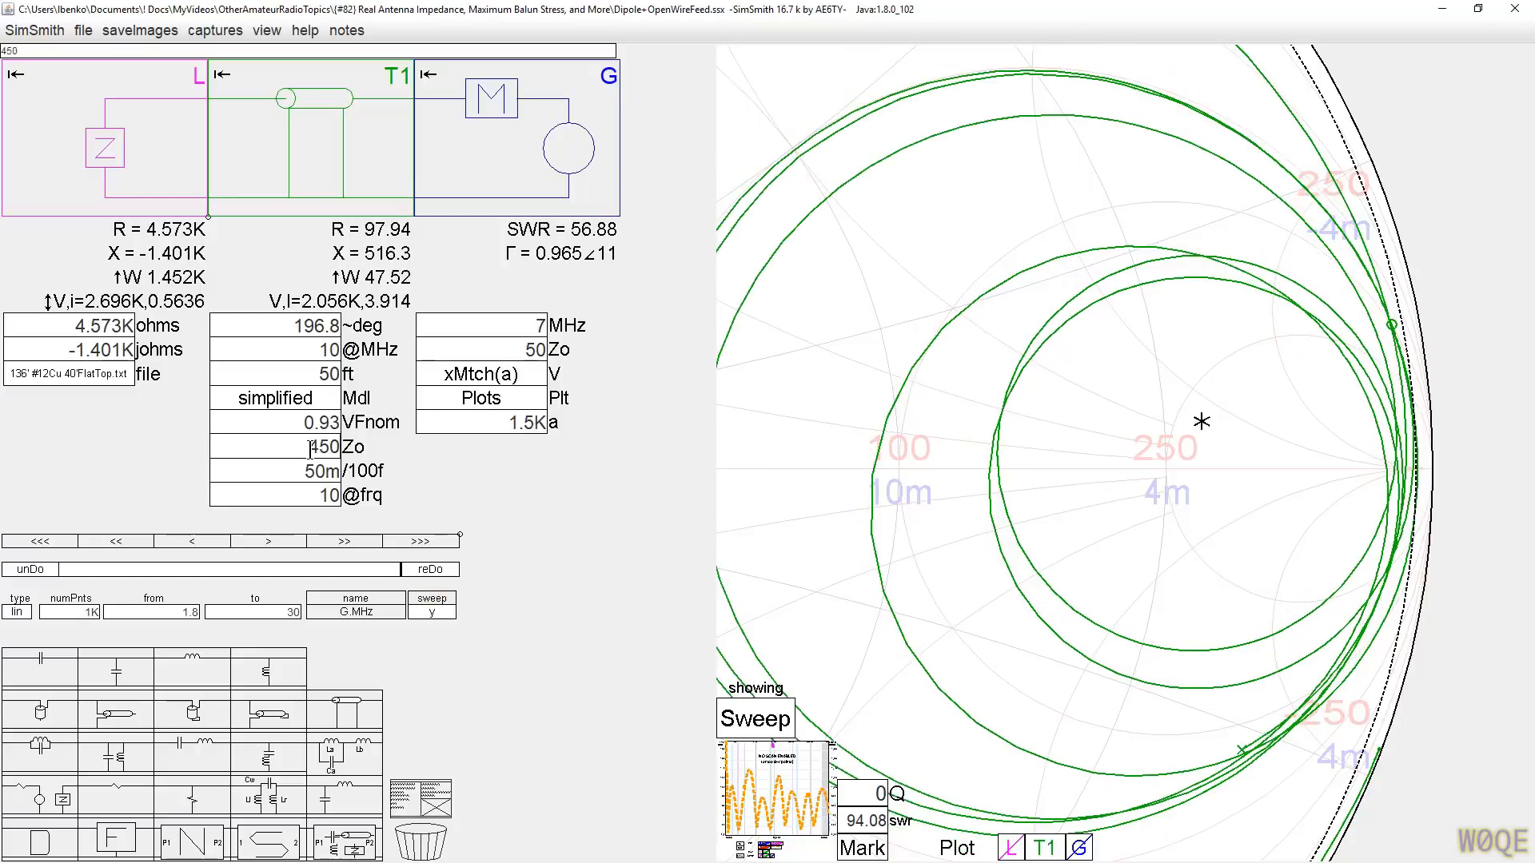
scroll(311, 451, "up", 2)
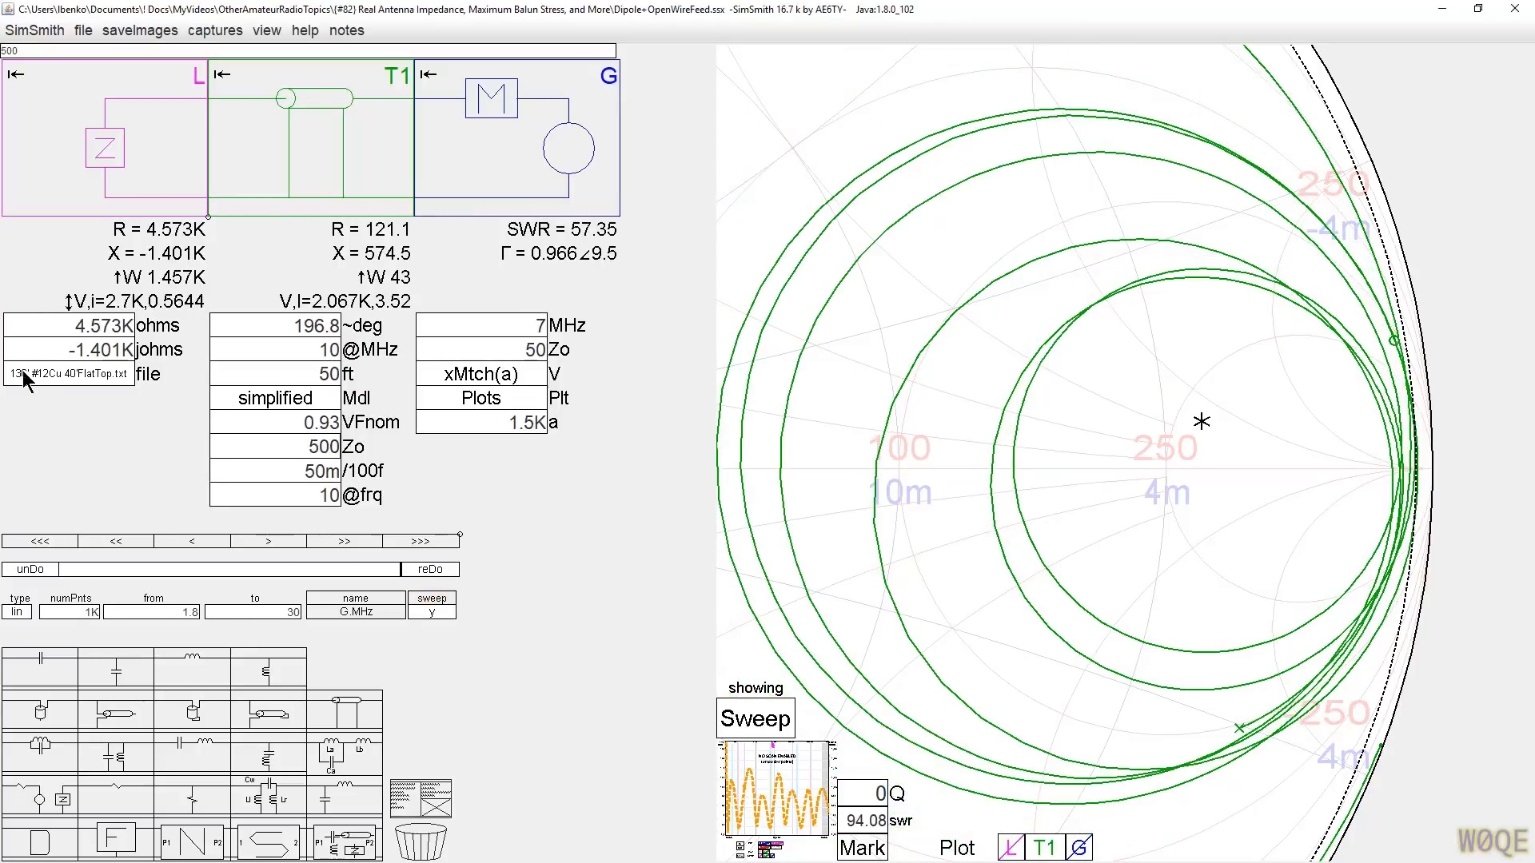
Step: Look over the available FlatTop antenna impedance files for load L without loading one
left_click(24, 376)
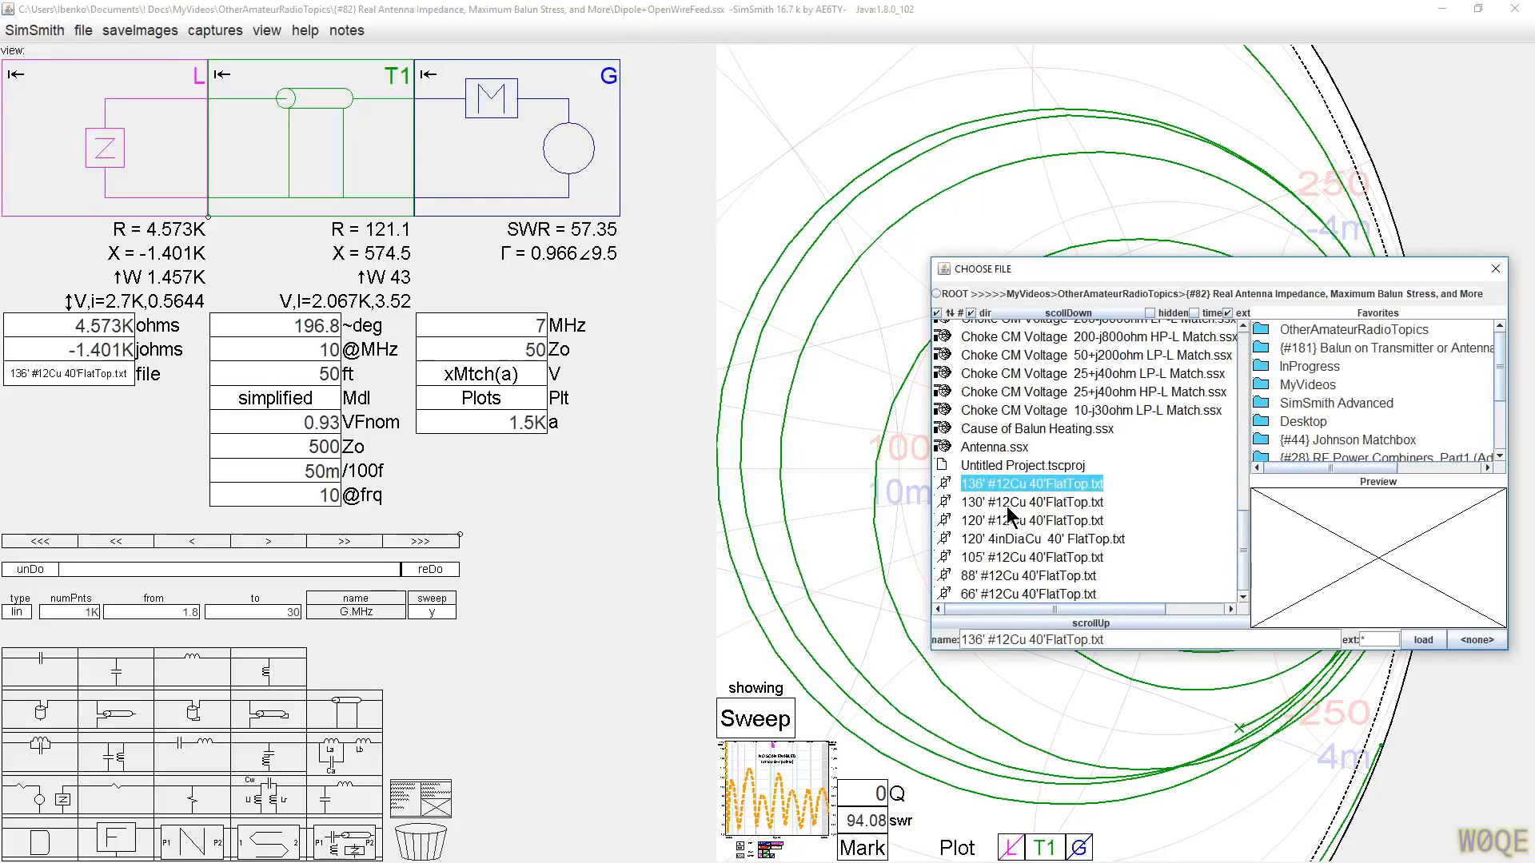
left_click(1494, 271)
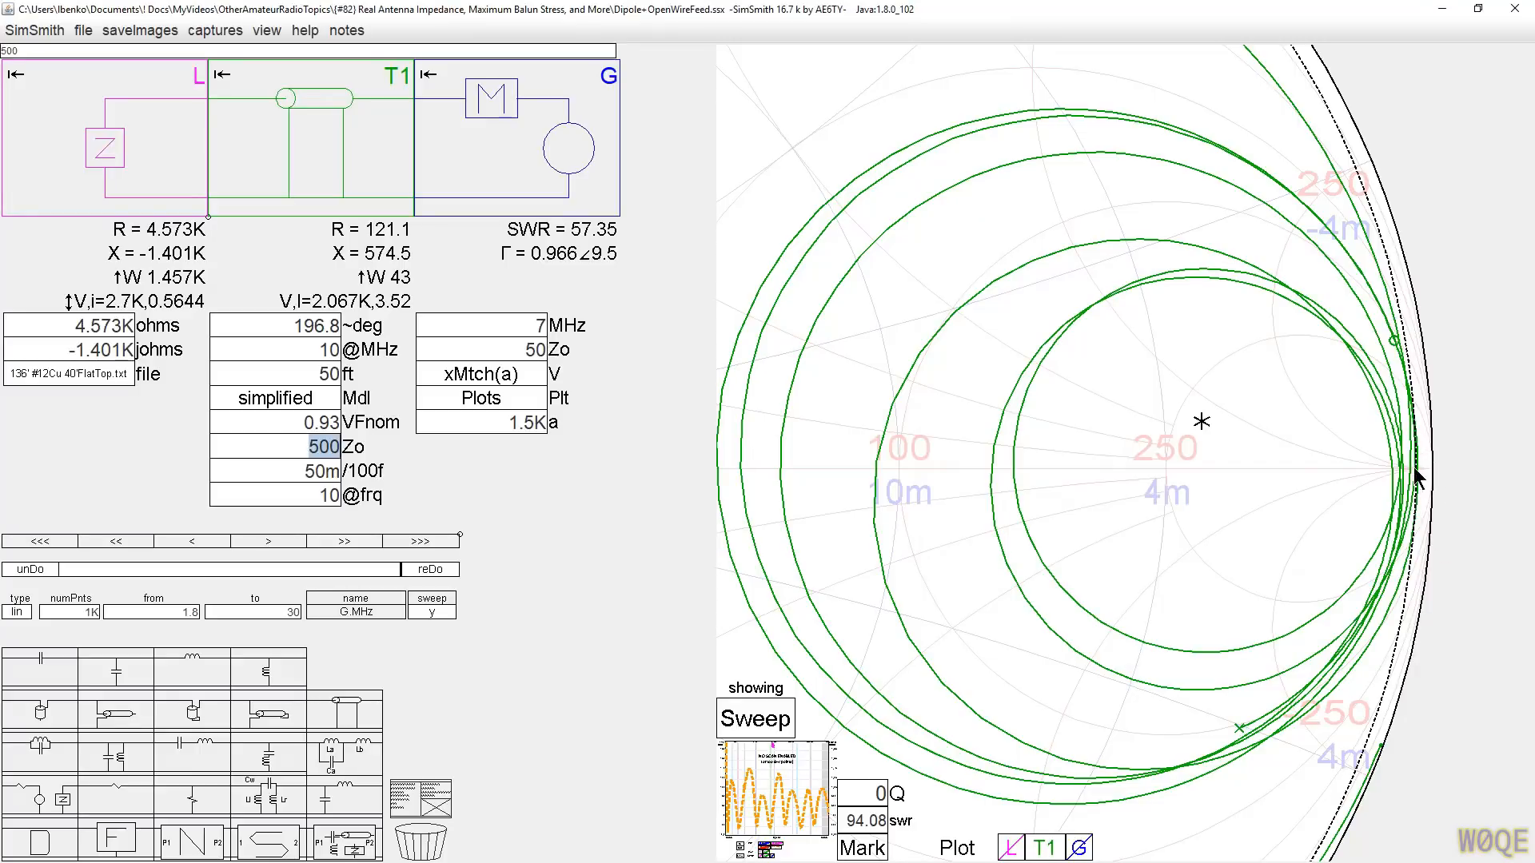
Step: Set the Smith chart's constant-SWR circle to 100 and compare it closely with the T1 trace
left_click(852, 828)
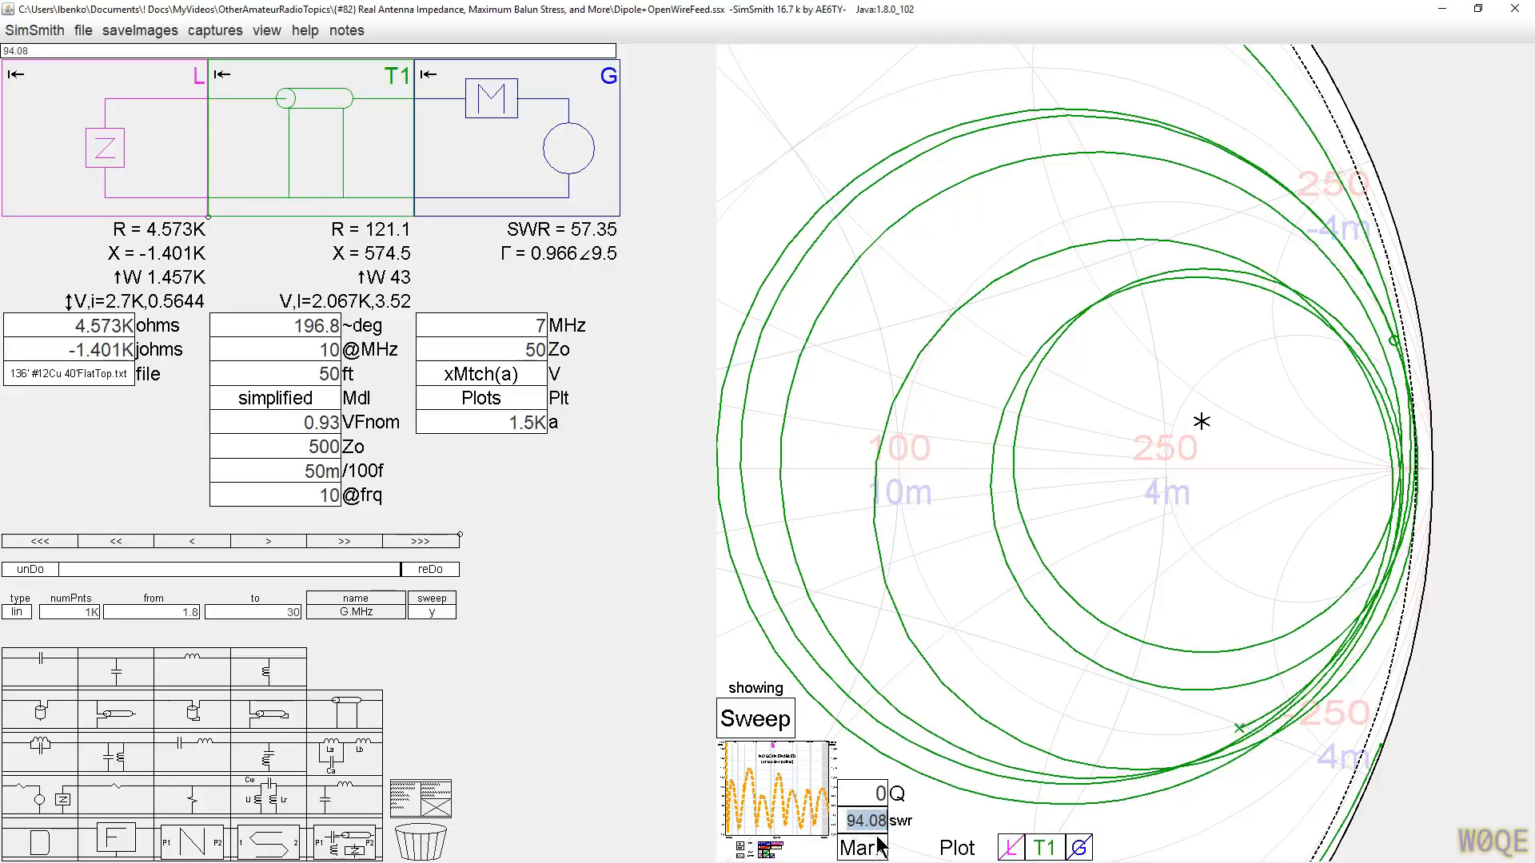
type("100")
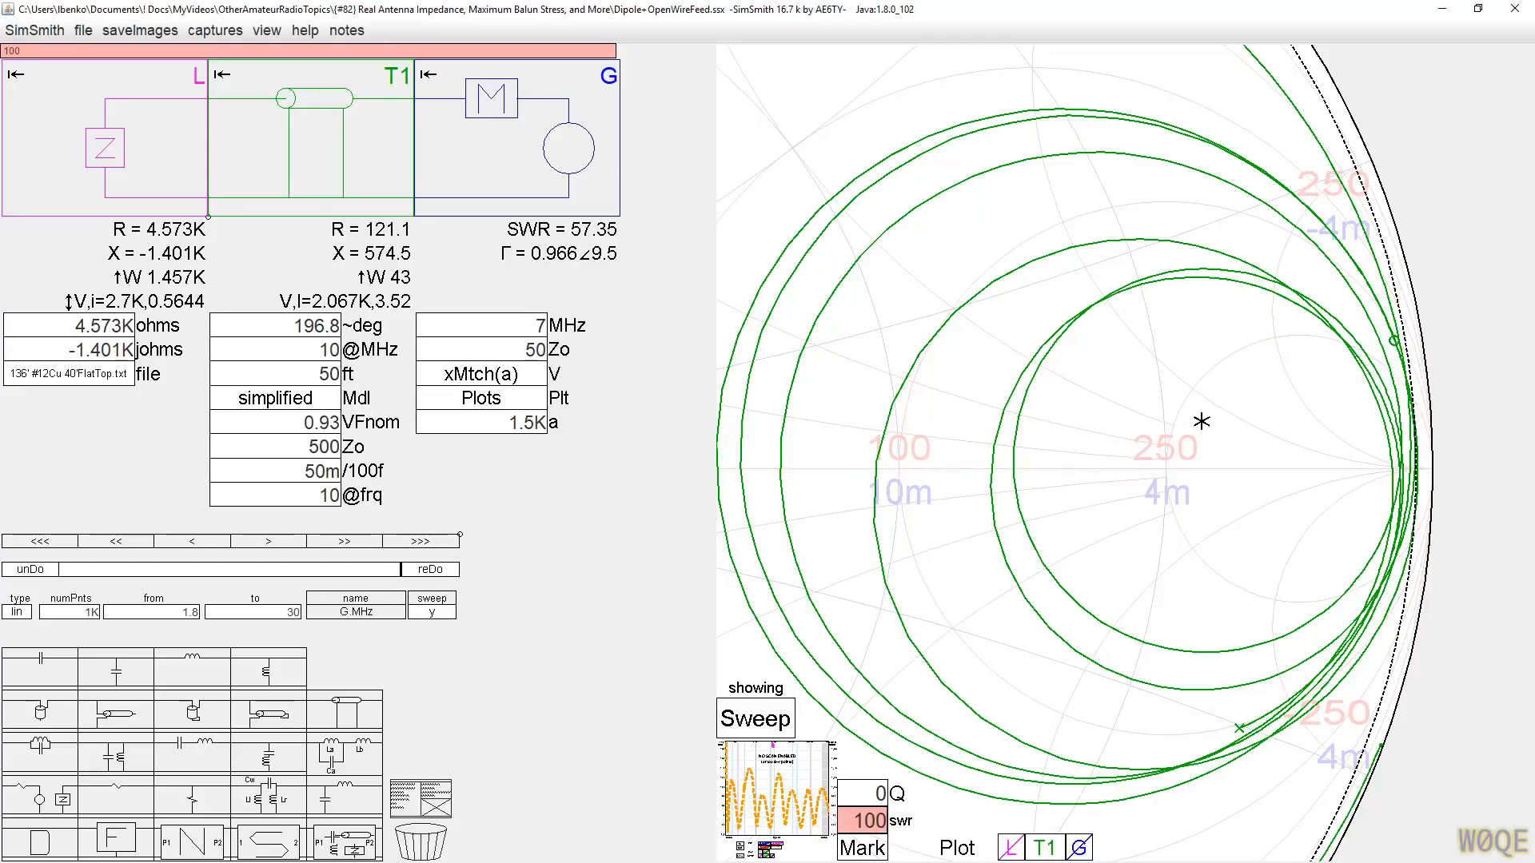
scroll(1424, 468, "up", 3)
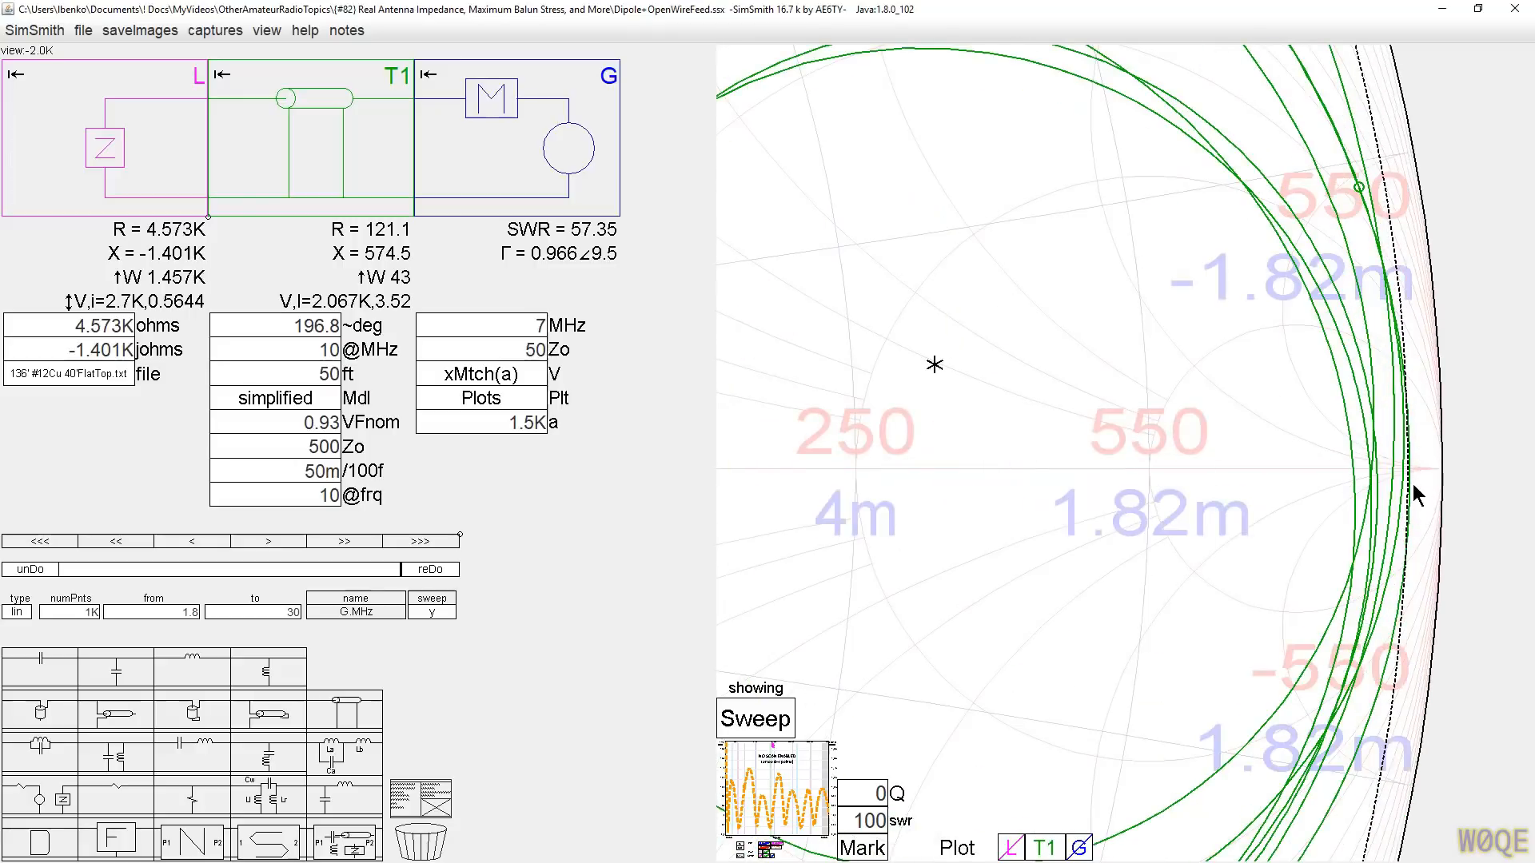
scroll(1413, 484, "down", 5)
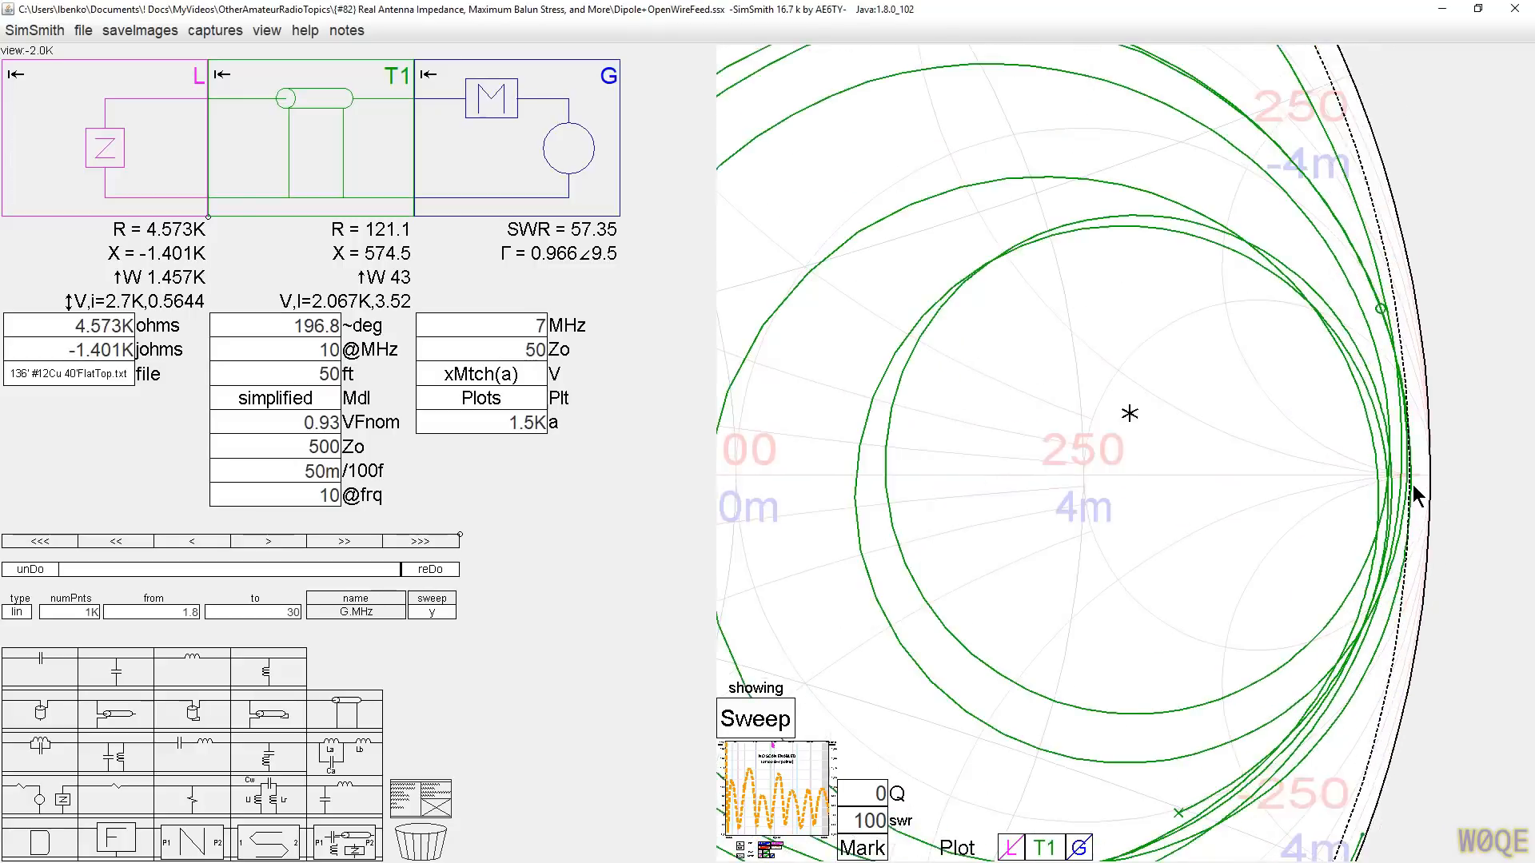
Step: Load the antenna file "130' #12Cu 40'FlatTop.txt" into load L
left_click(64, 377)
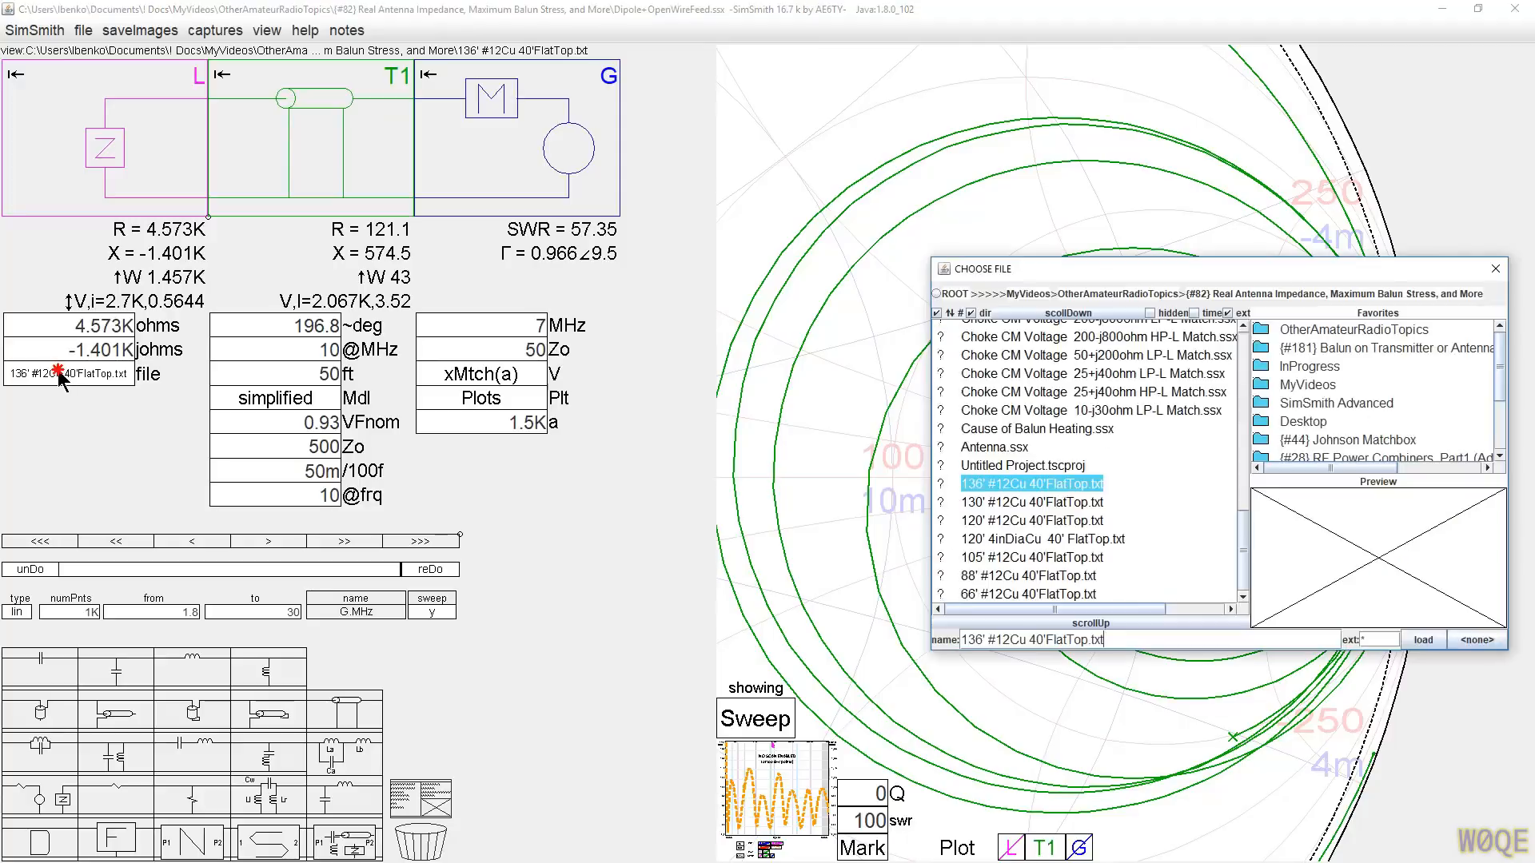
left_click(1001, 502)
left_click(1422, 642)
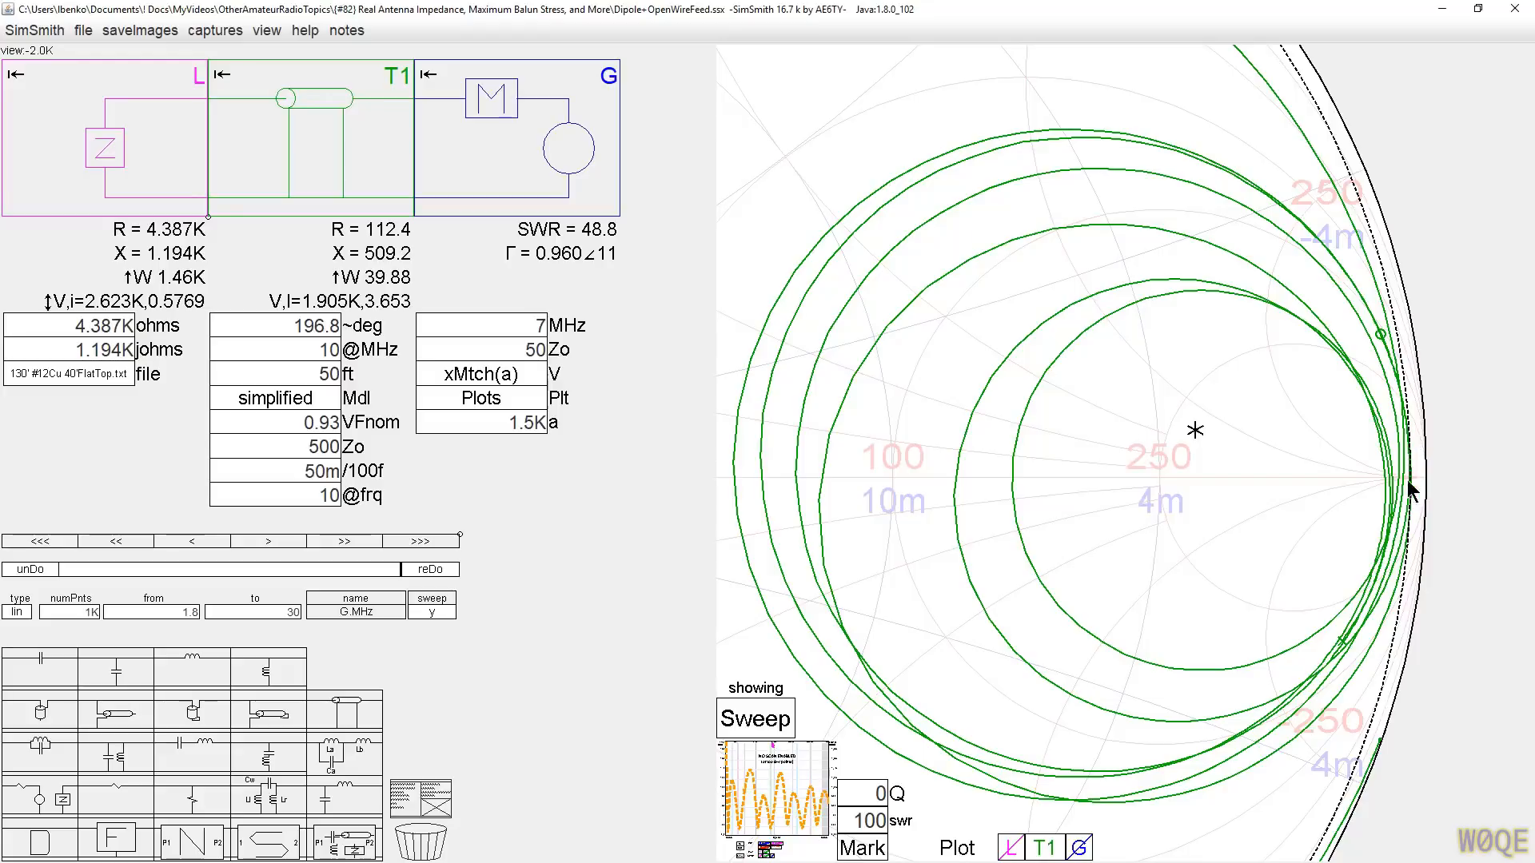
Step: Load the antenna file "120' #12Cu 40'FlatTop.txt" into load L
left_click(60, 380)
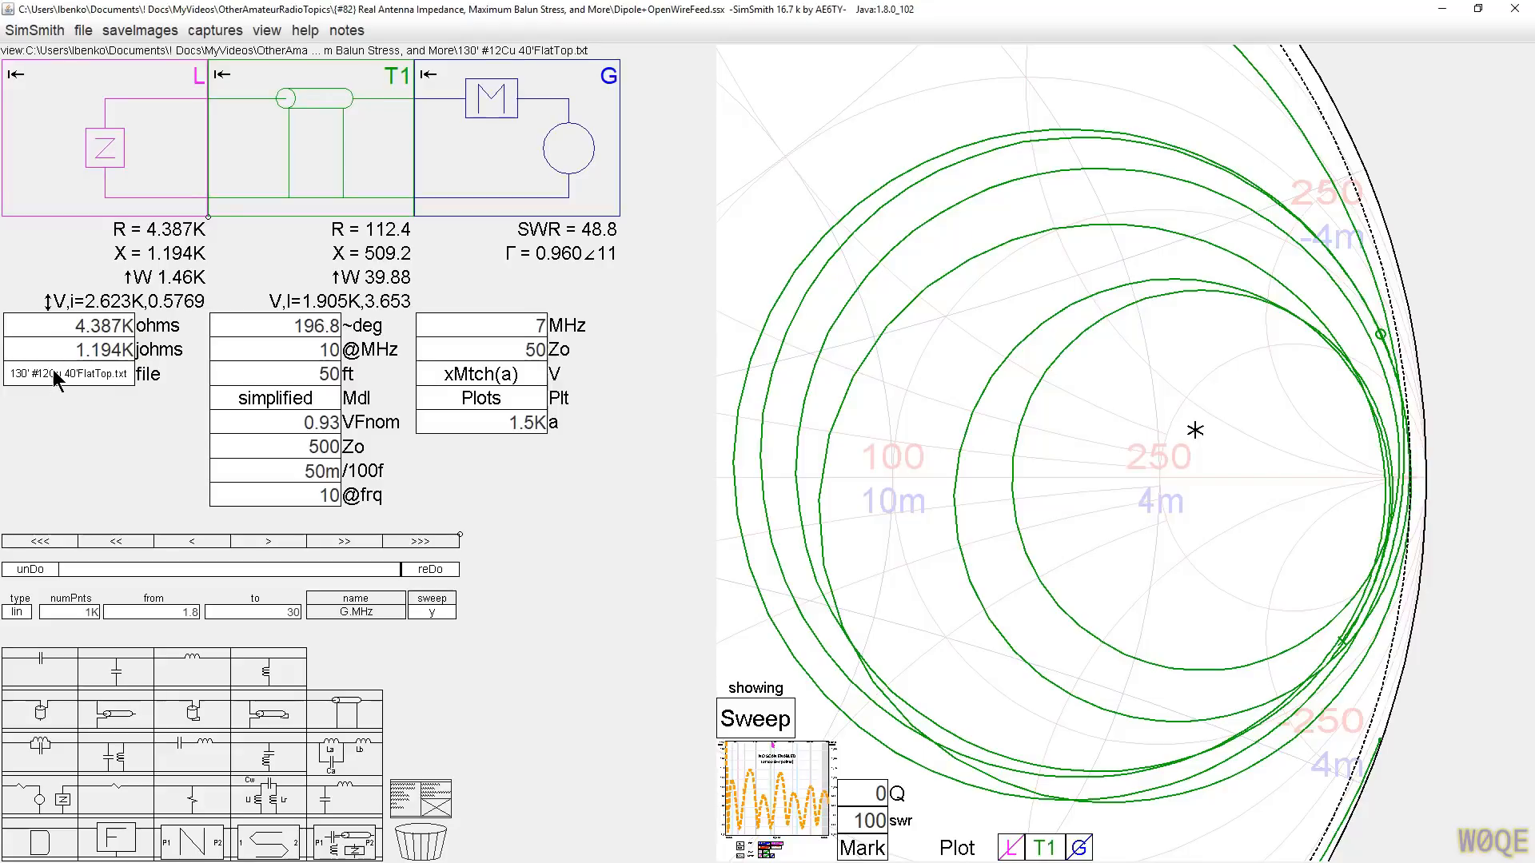
left_click(971, 520)
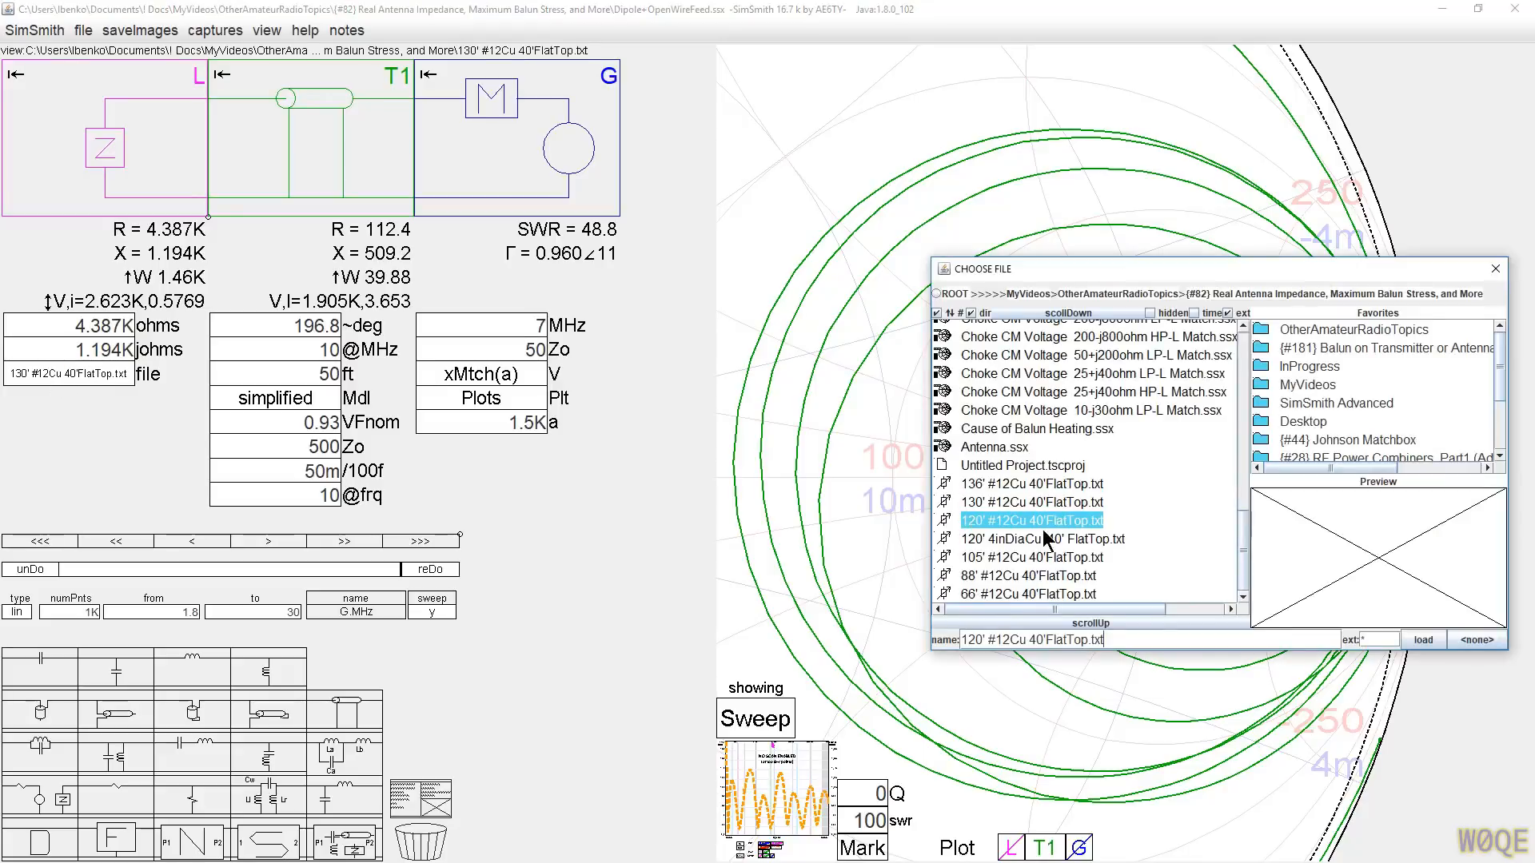
left_click(1424, 641)
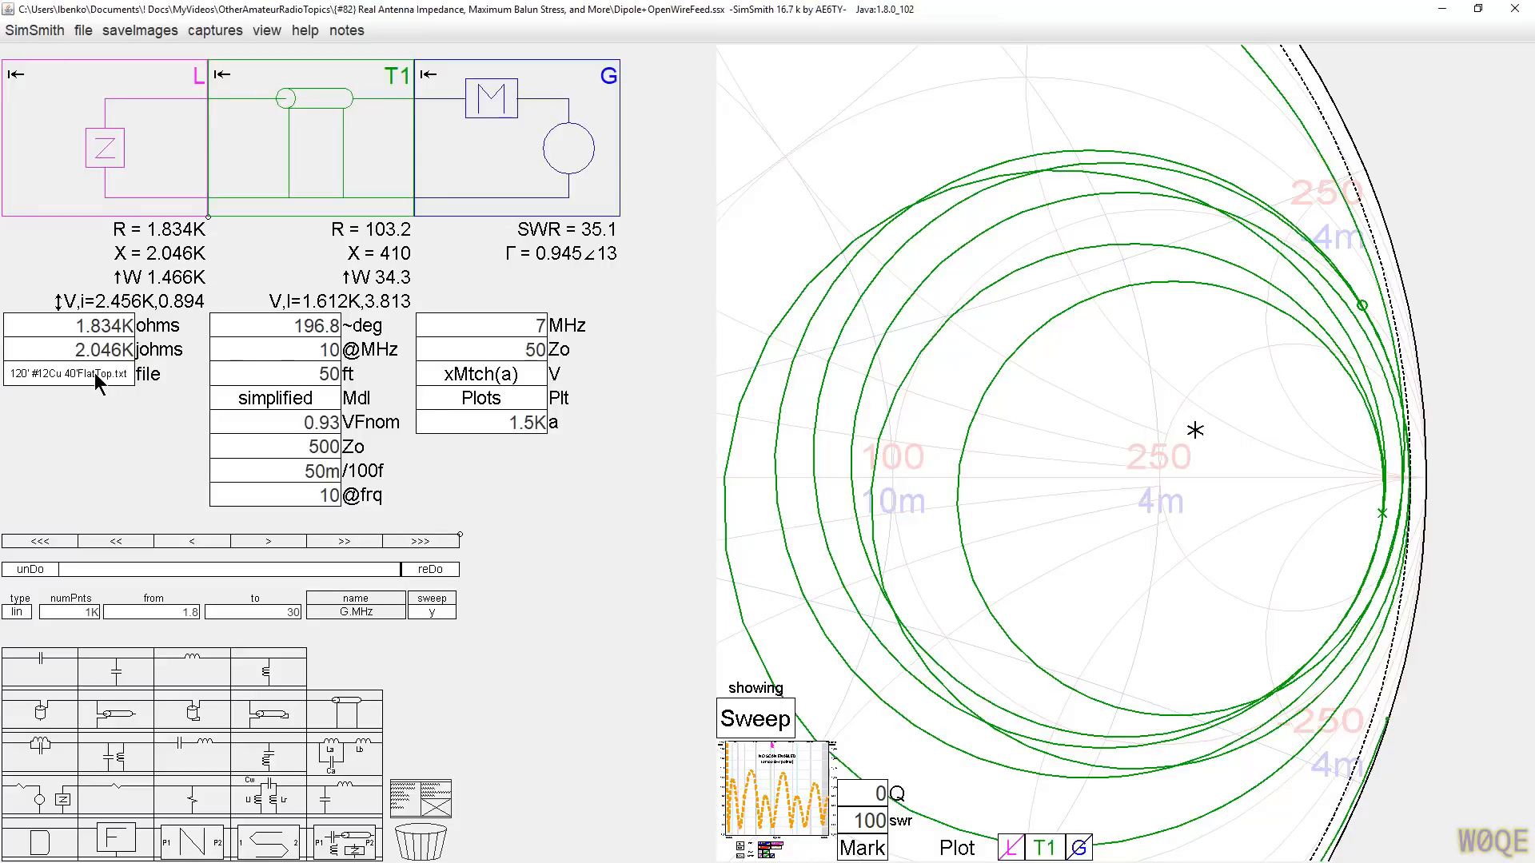
Step: Load the antenna file "105' #12Cu 40'FlatTop.txt" into load L
left_click(67, 382)
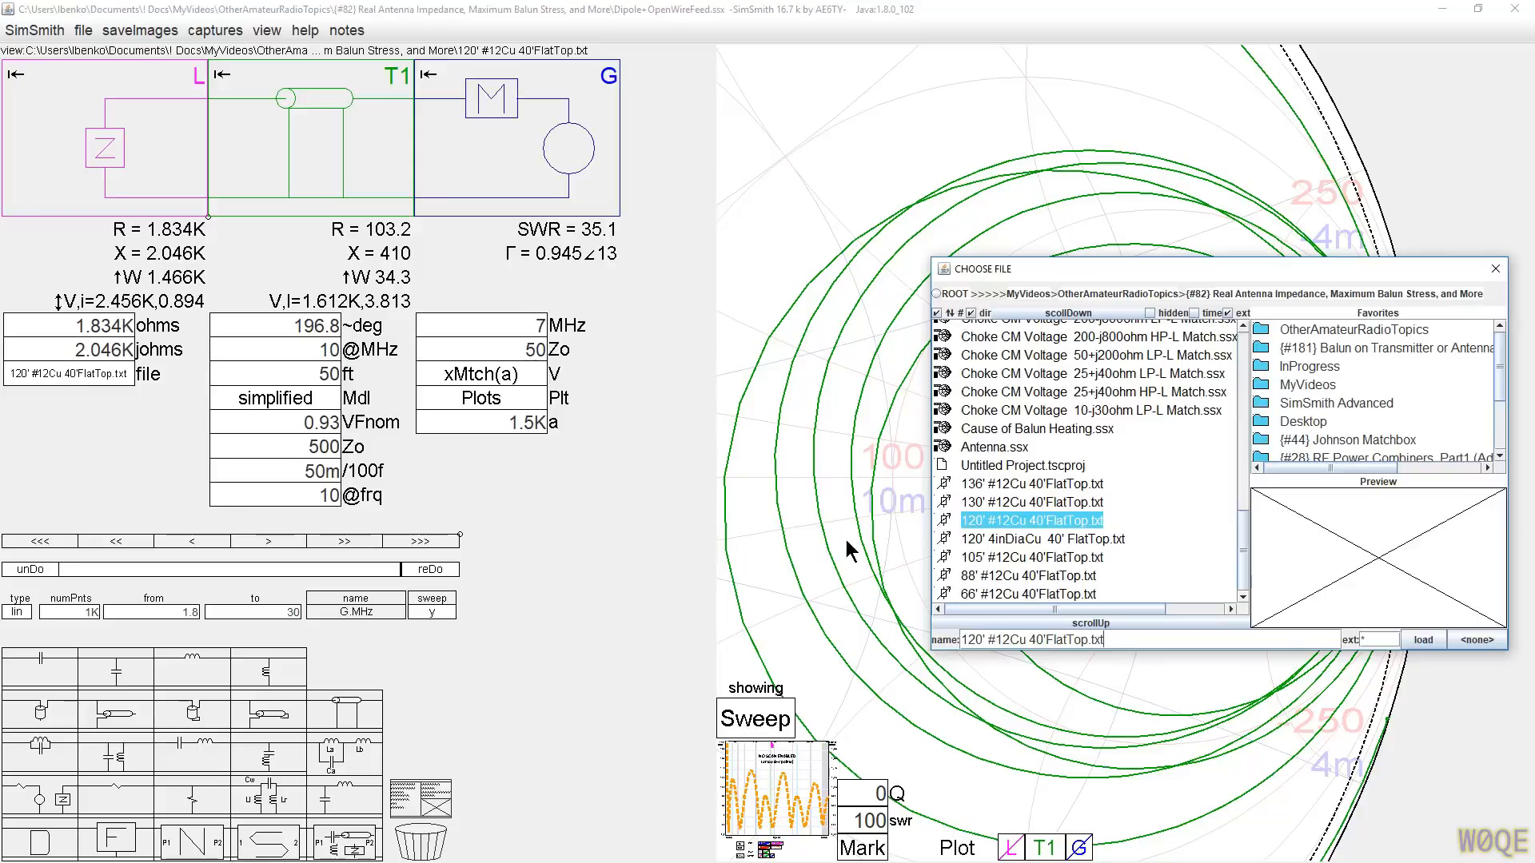
left_click(982, 557)
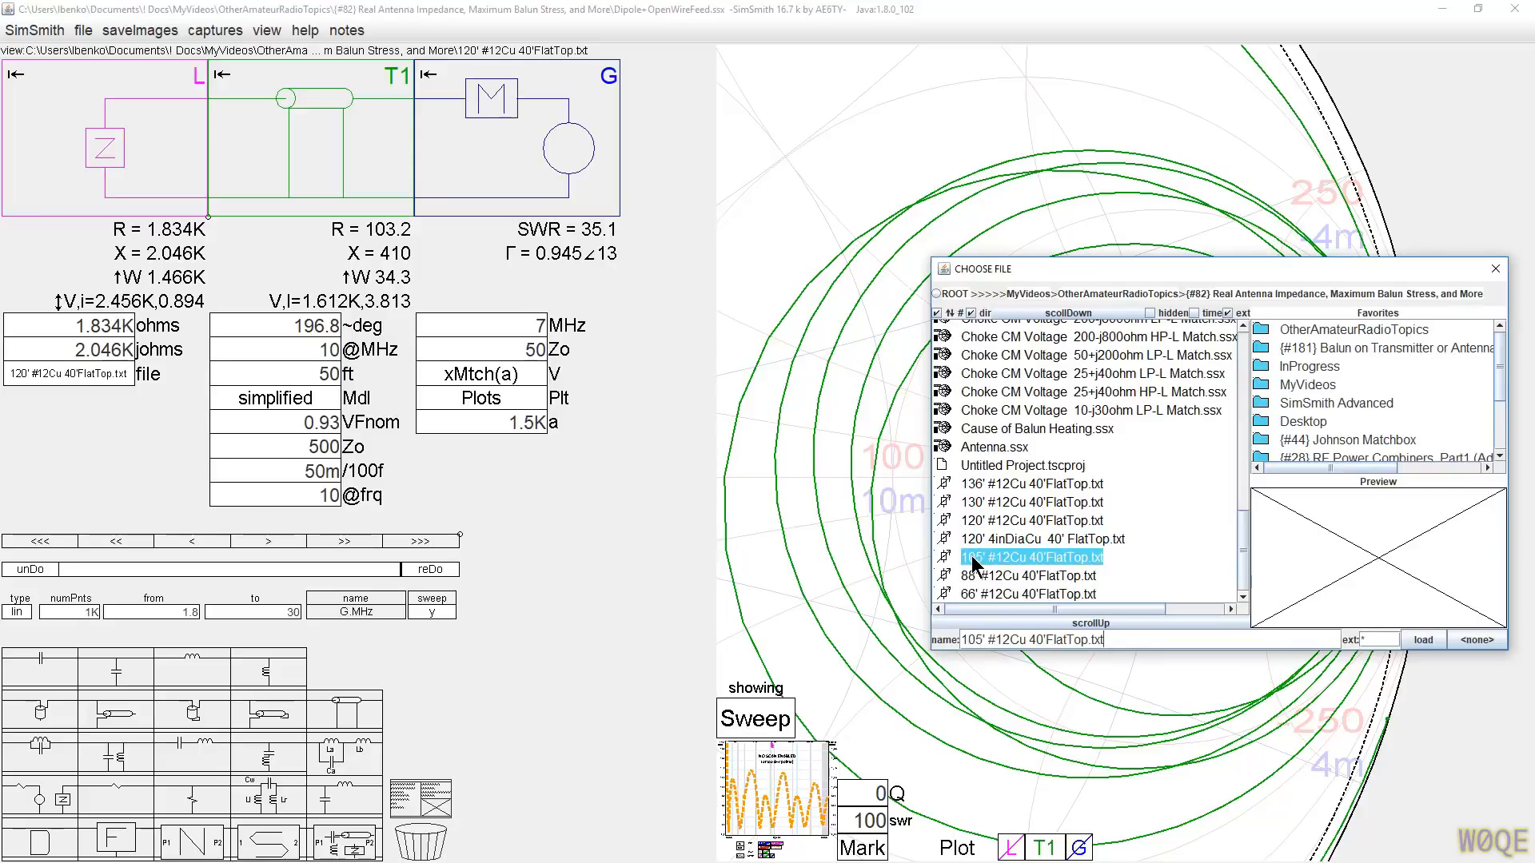
left_click(1424, 640)
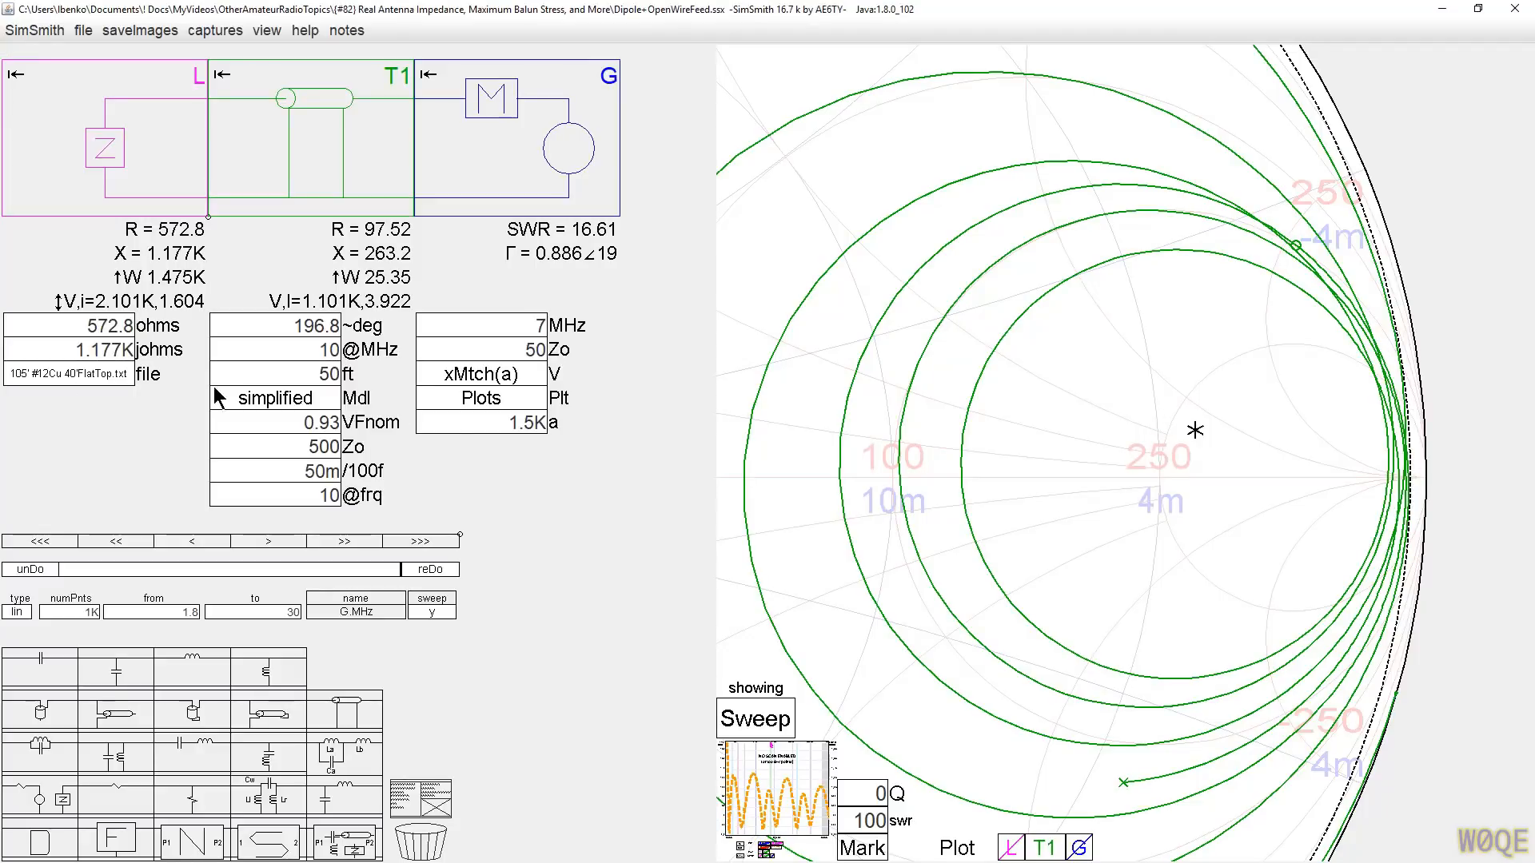
Step: Replace load L's antenna file with "88' #12Cu 40'FlatTop.txt" and compare the T1 trace with the SWR circle
left_click(55, 378)
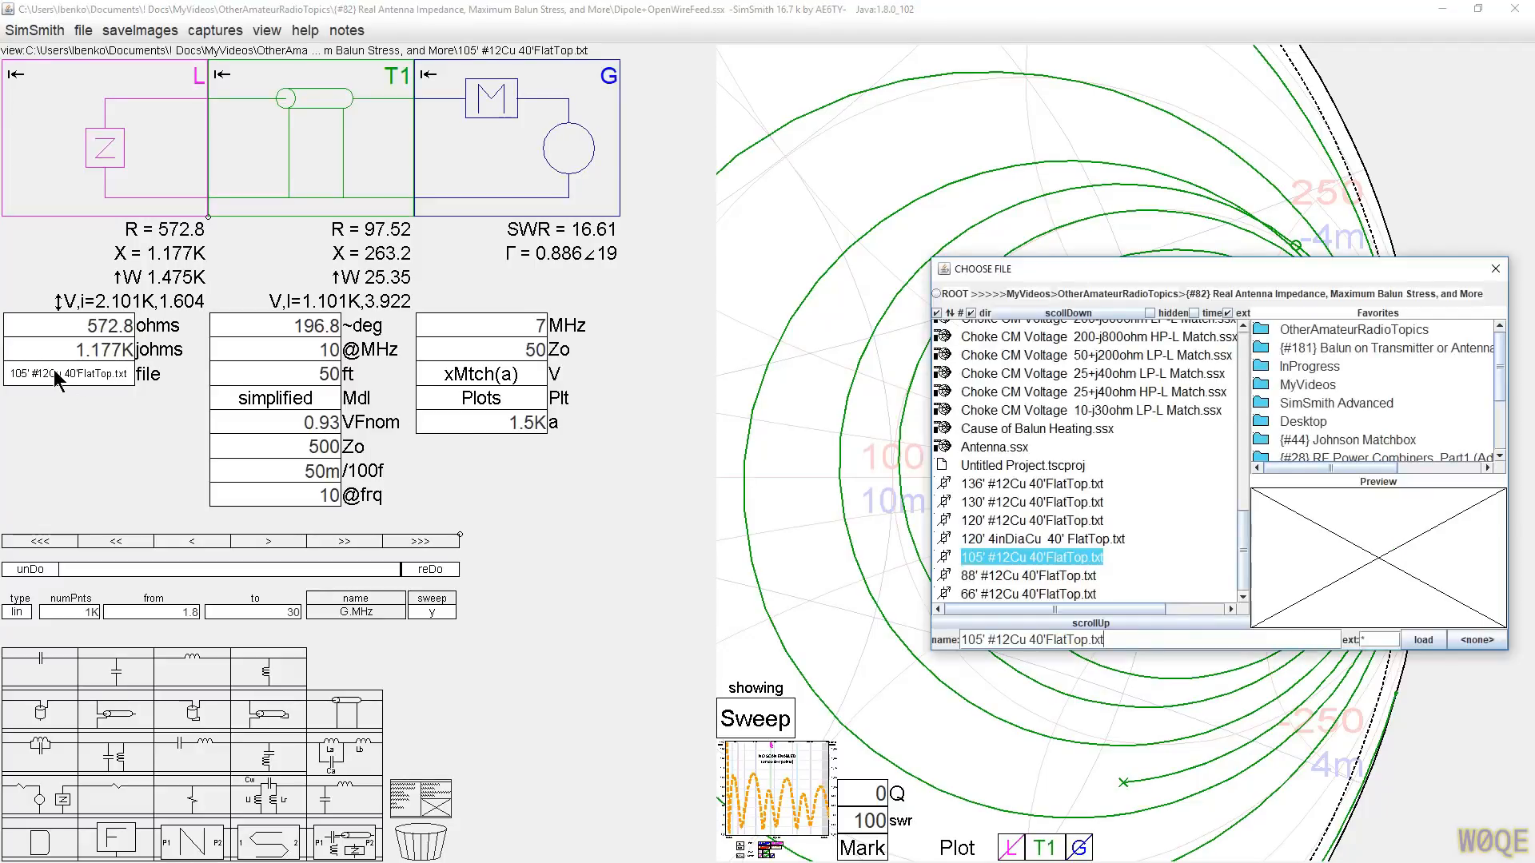
left_click(973, 579)
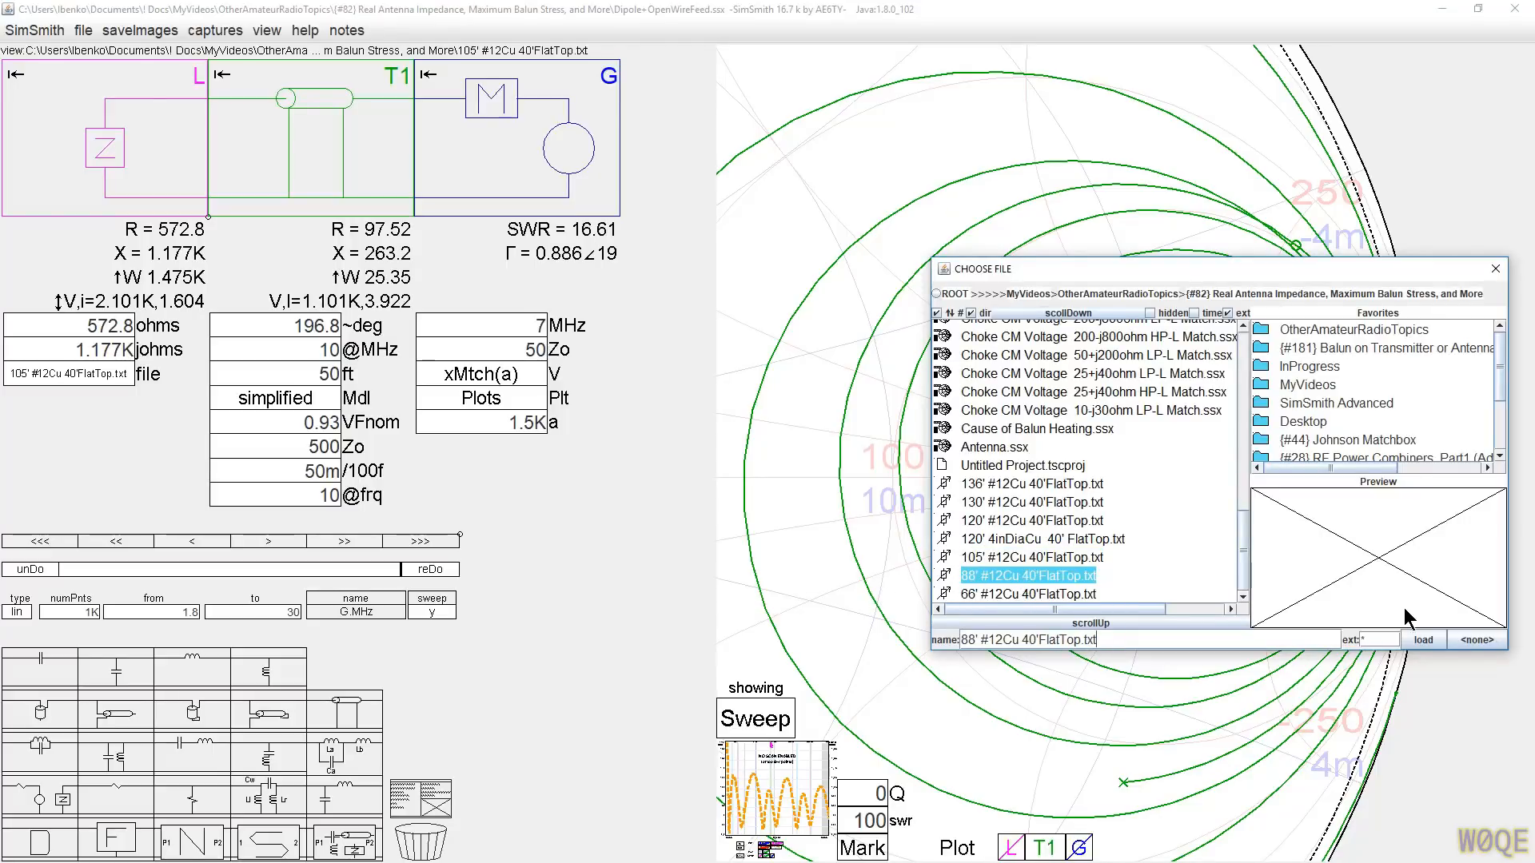
left_click(1424, 639)
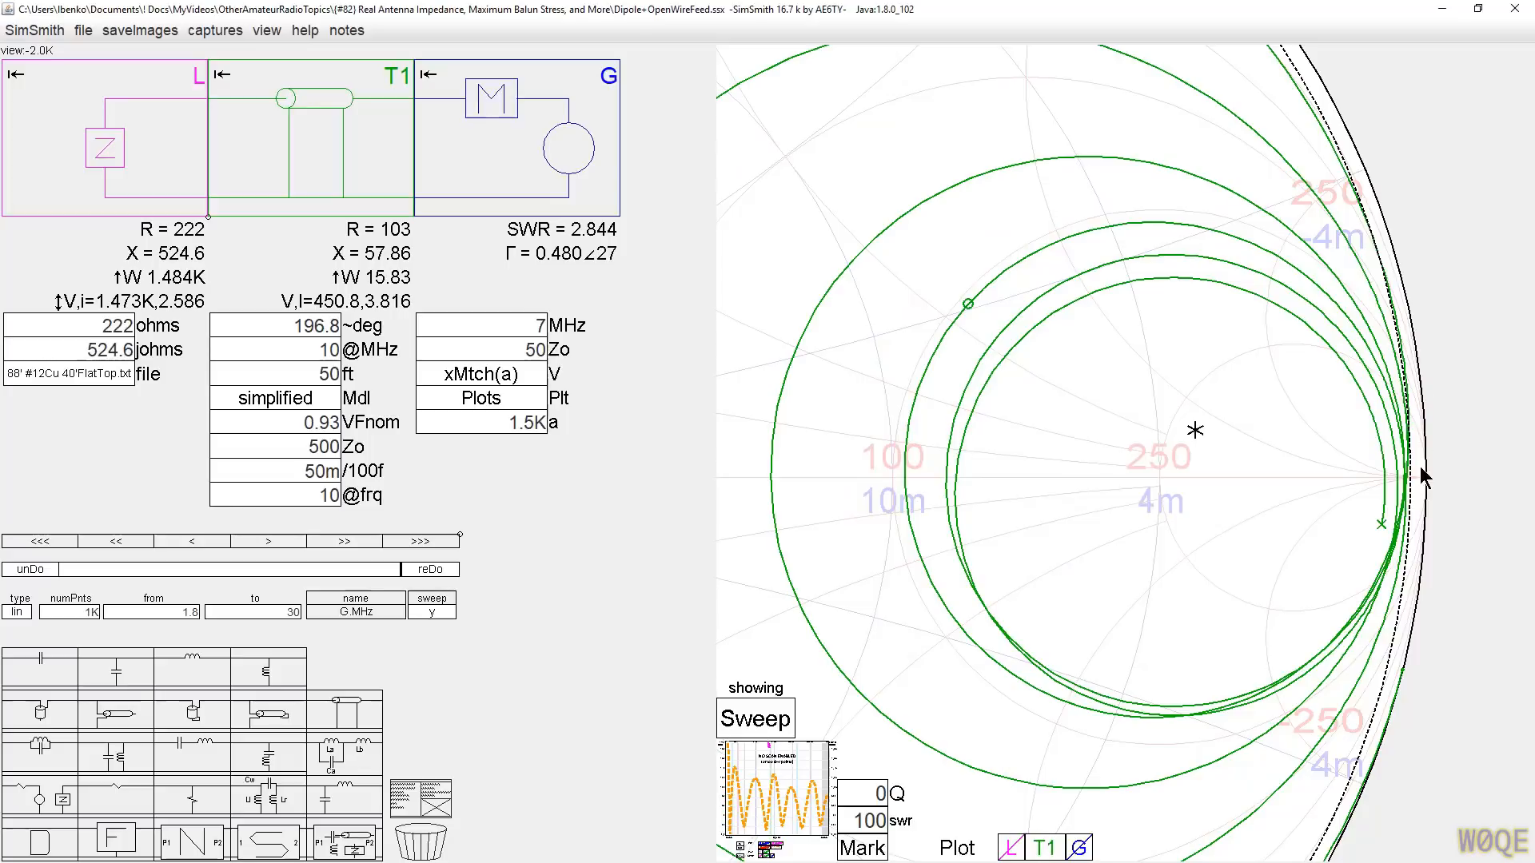
Step: Load the shortest dipole's file, "66' #12Cu 40'FlatTop.txt", into load L
left_click(58, 371)
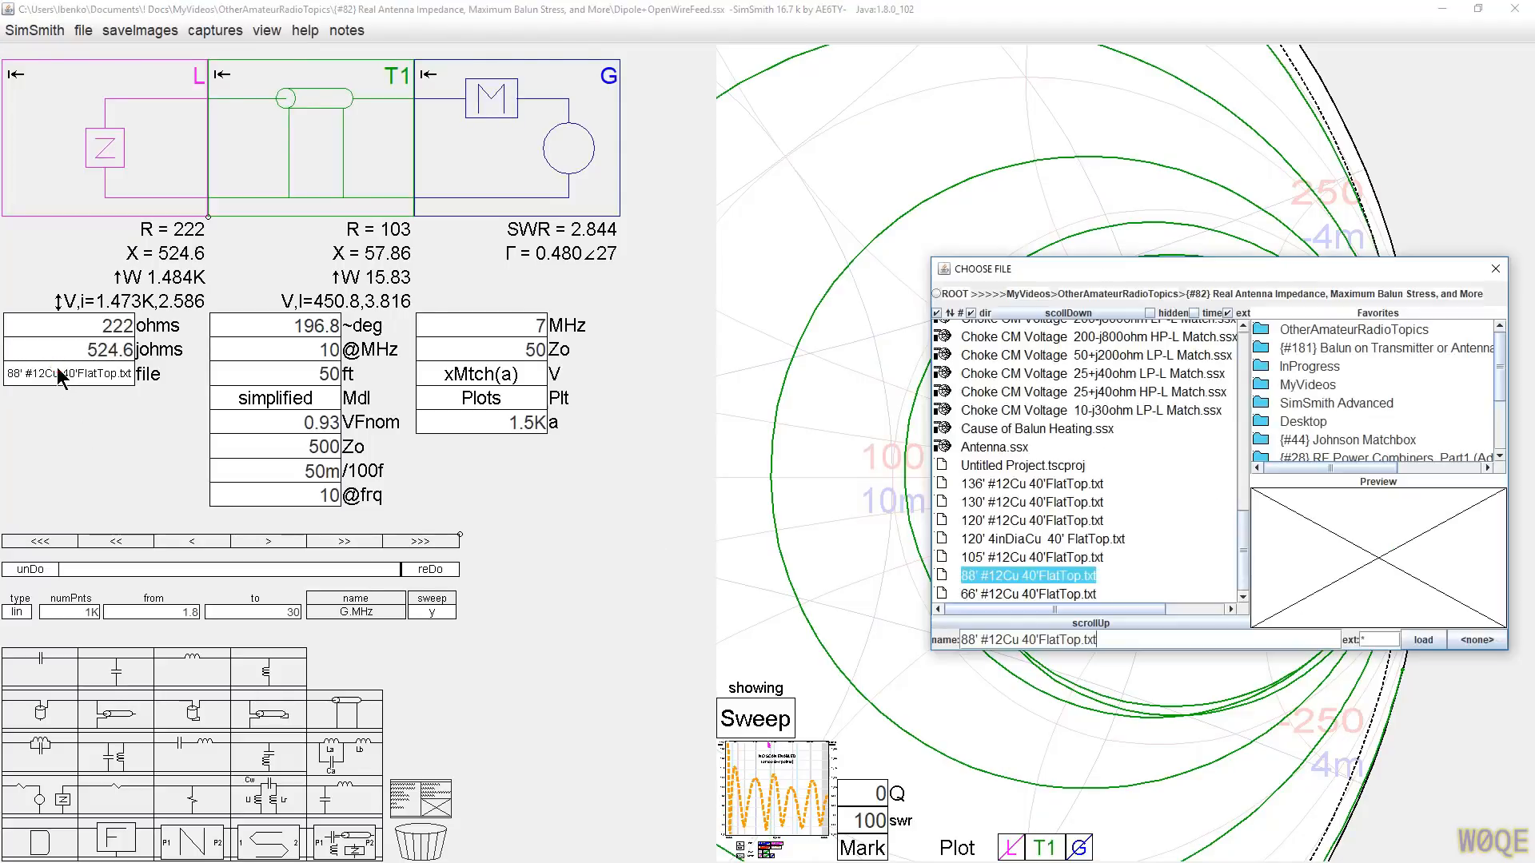
left_click(1007, 596)
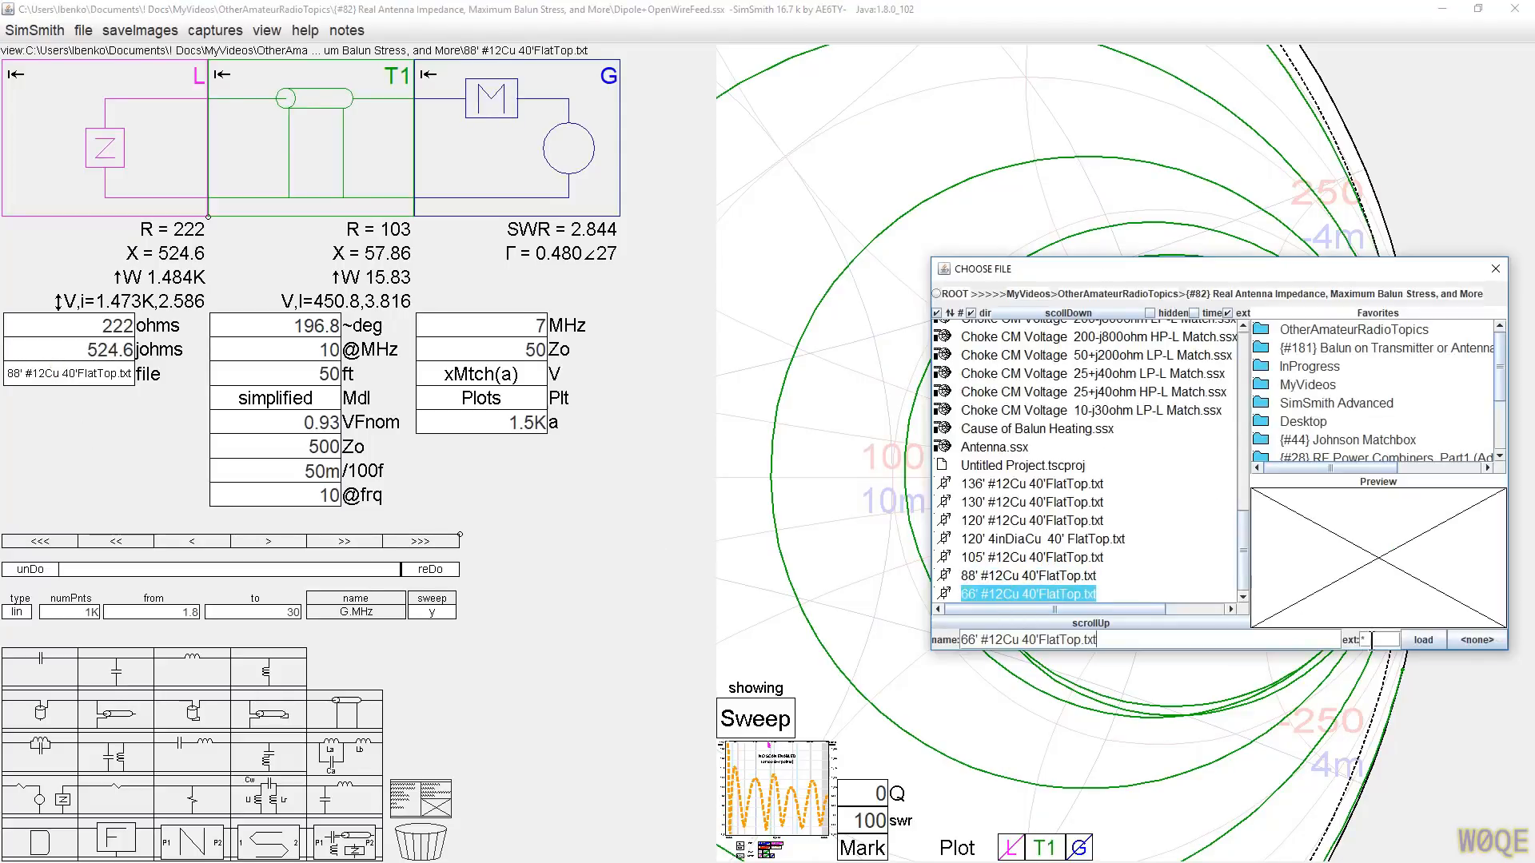
left_click(1423, 640)
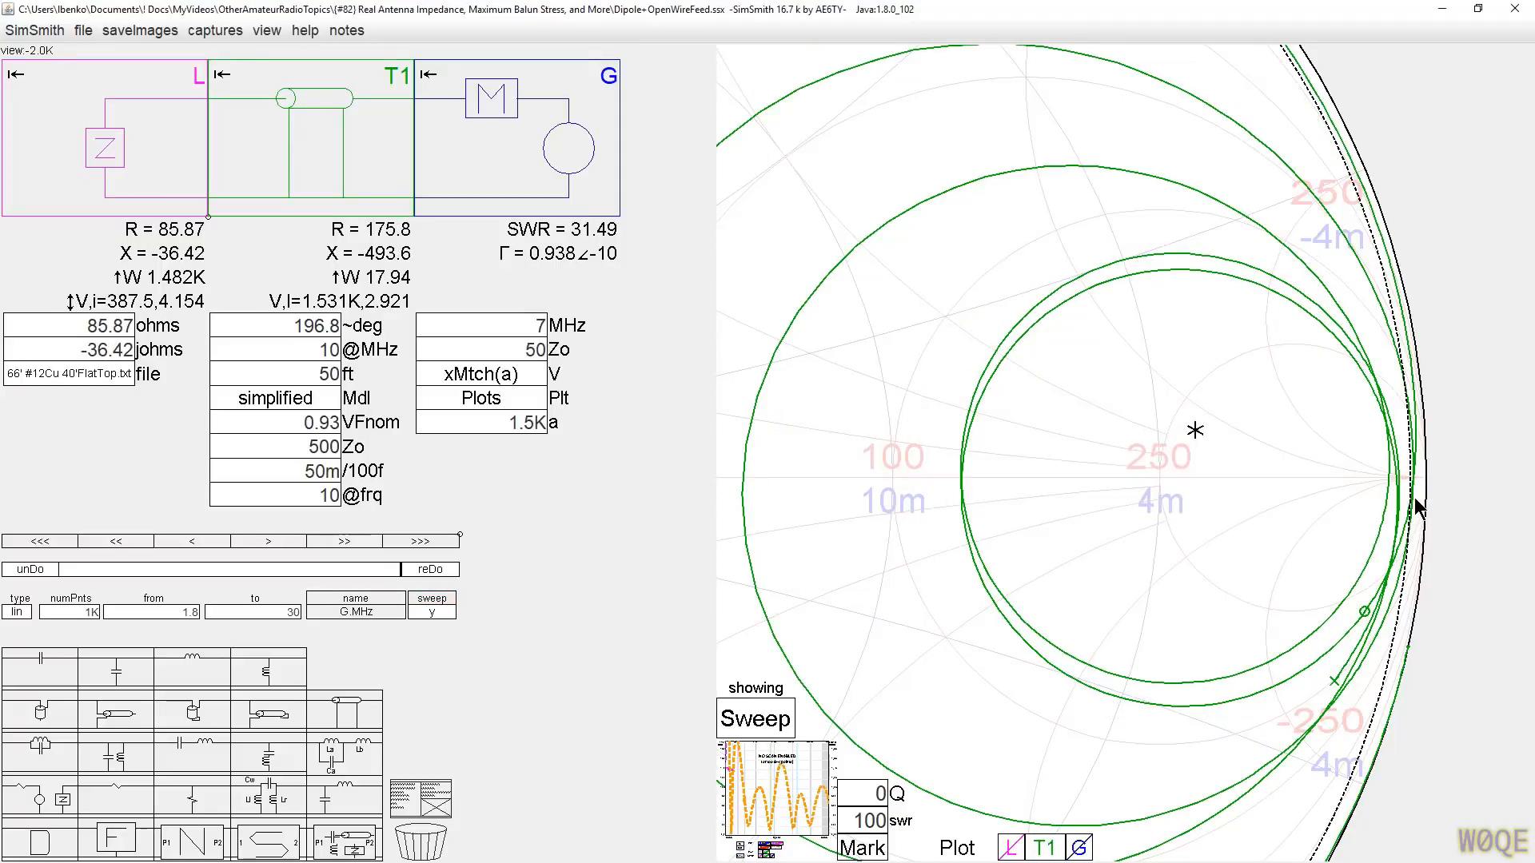
Step: Read the frequency and SWR where the T1 trace meets the constant-SWR circle and at several points along its outermost loop
scroll(1419, 511, "up", 3)
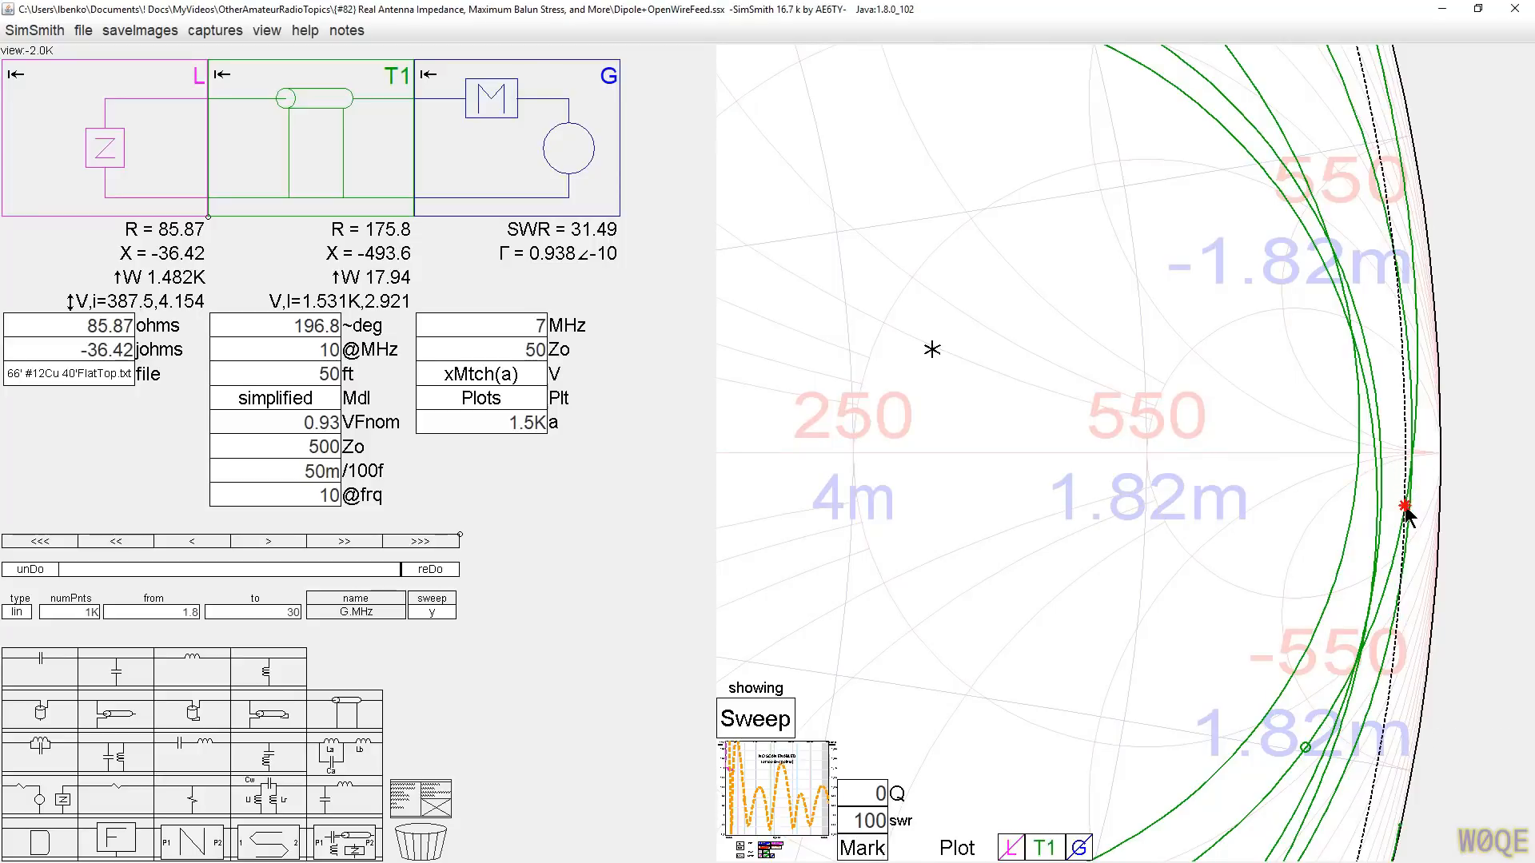
left_click(1405, 505)
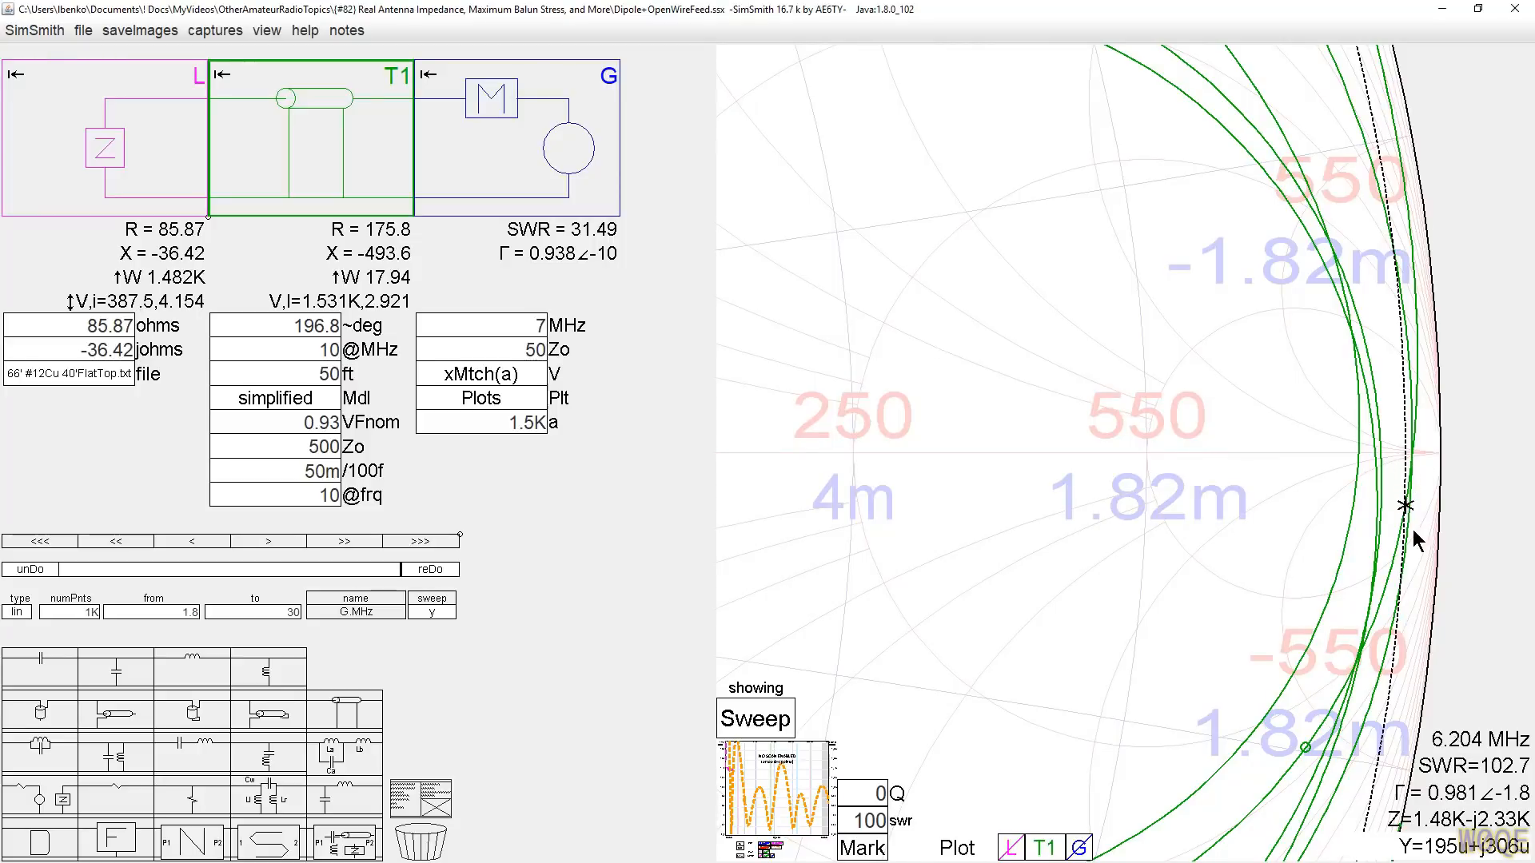
scroll(1439, 228, "down", 3)
scroll(1439, 239, "down", 5)
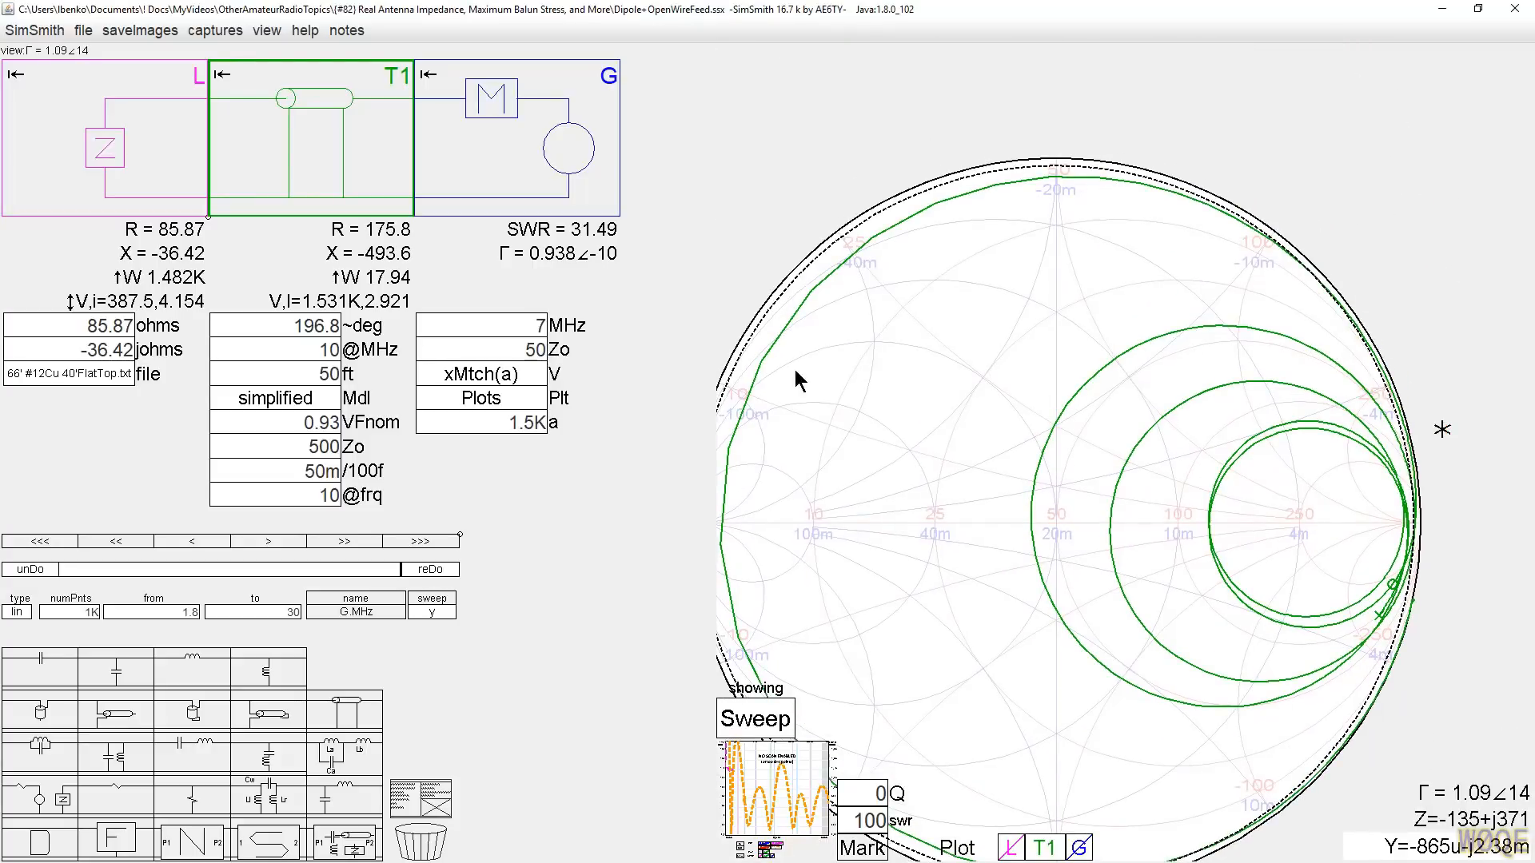
left_click(810, 289)
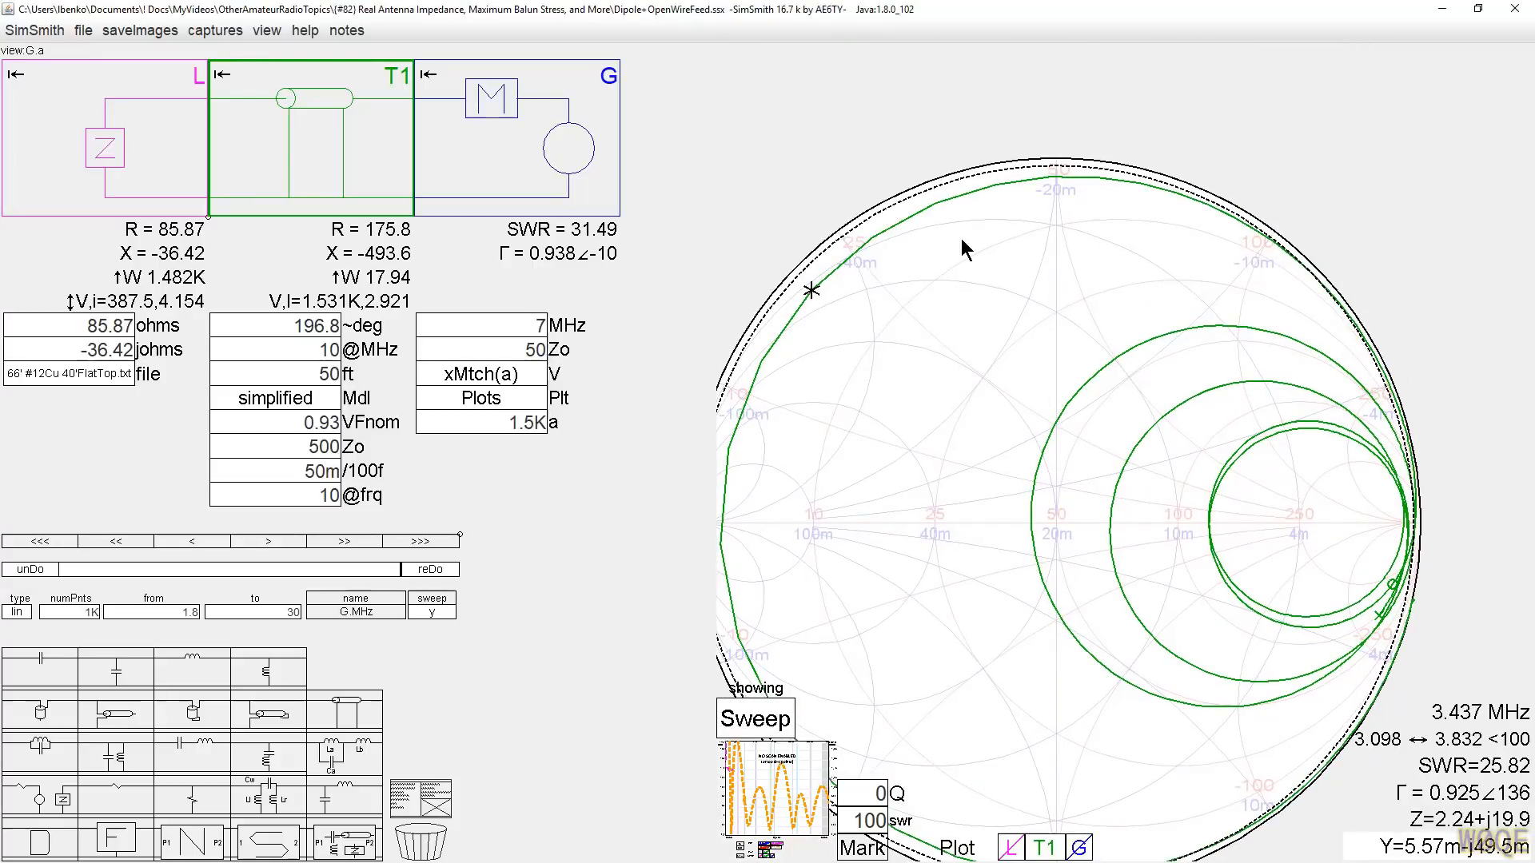
left_click(1098, 179)
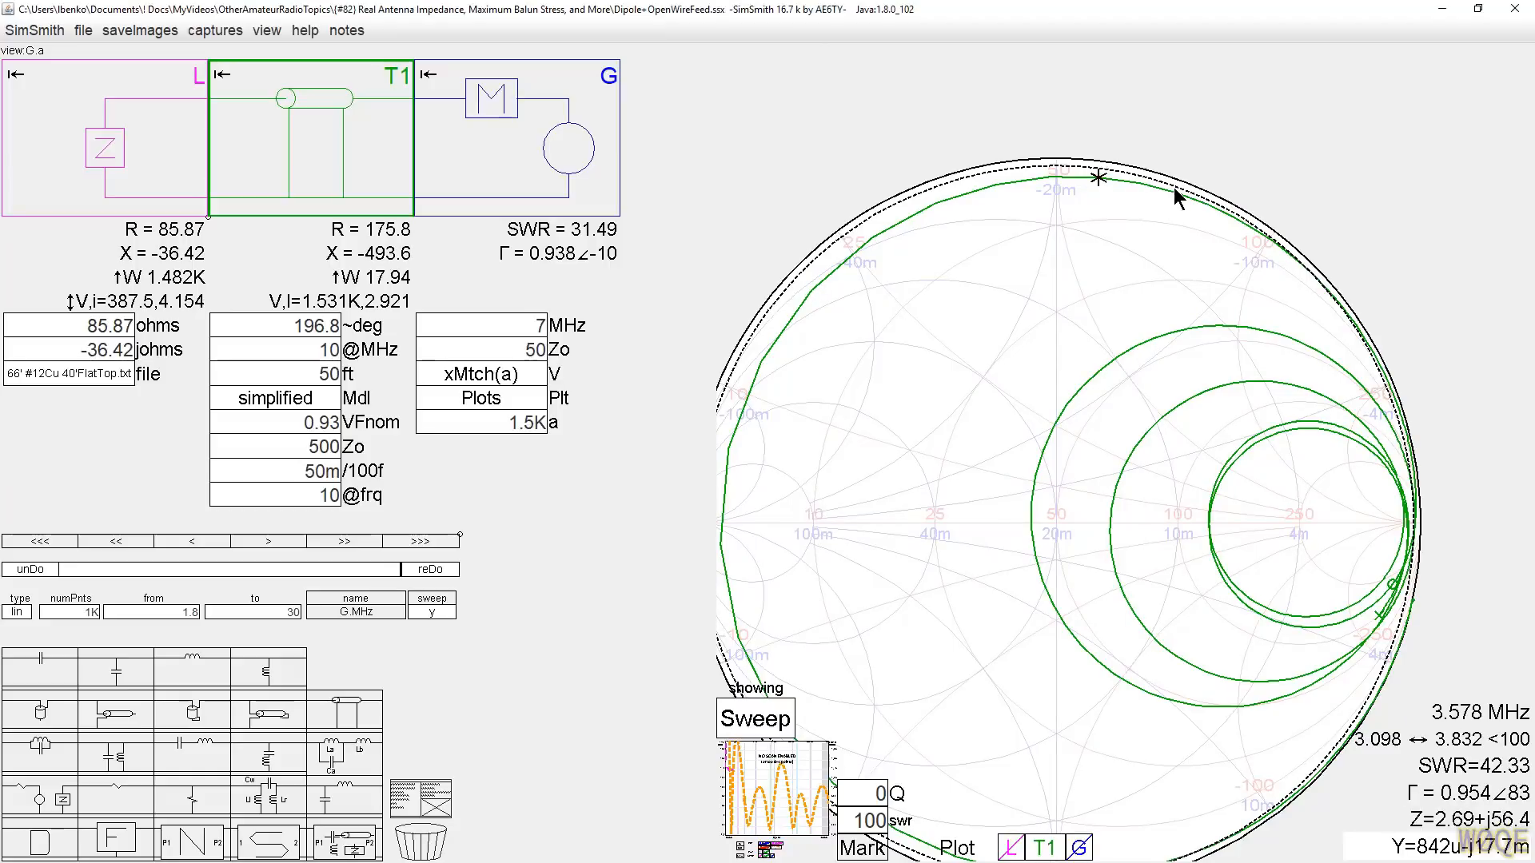
left_click(1254, 230)
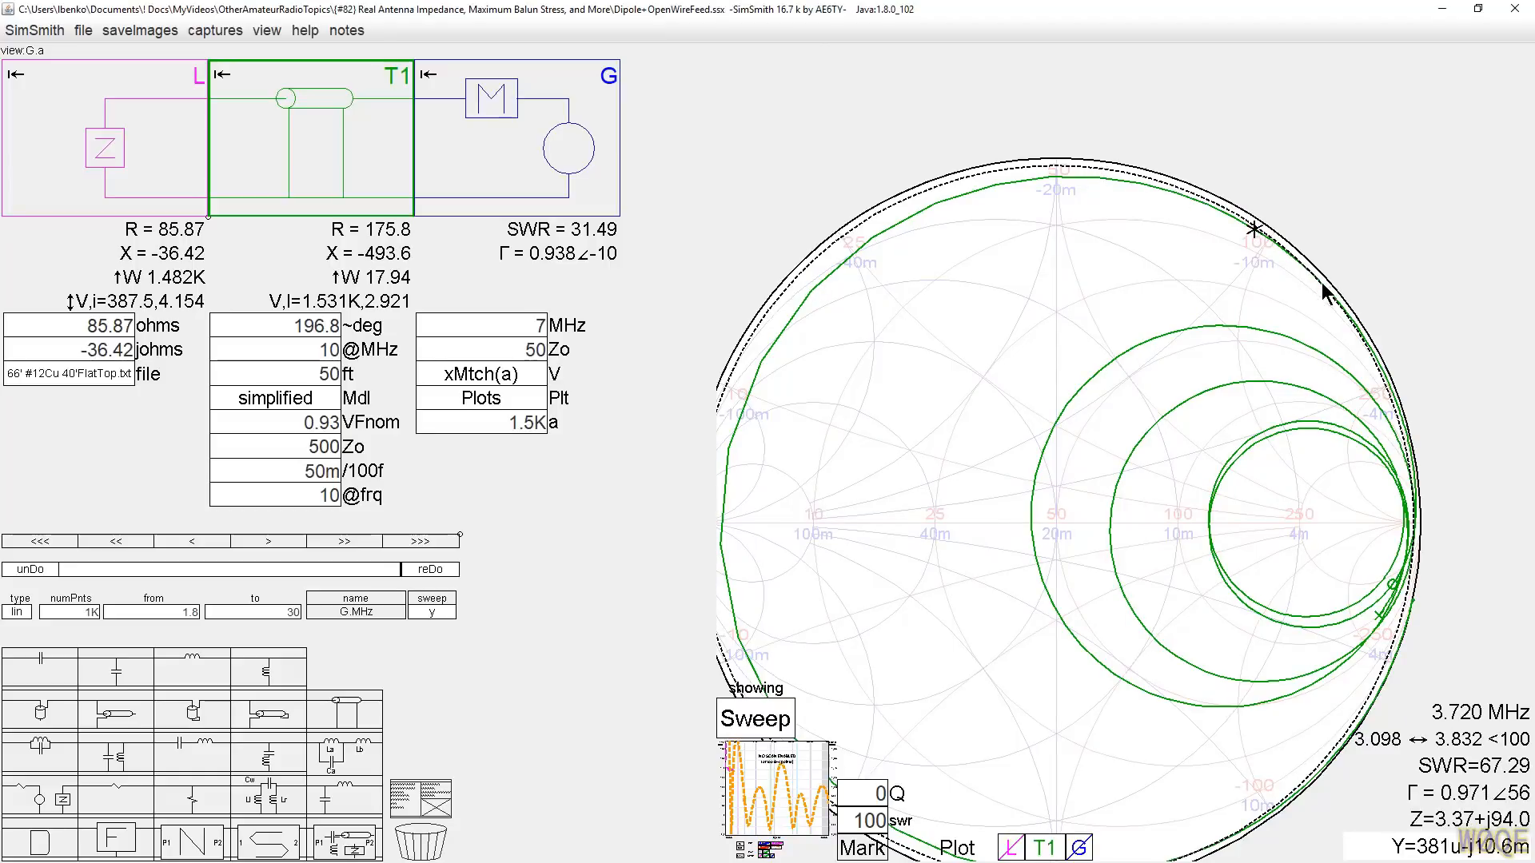
left_click(1324, 287)
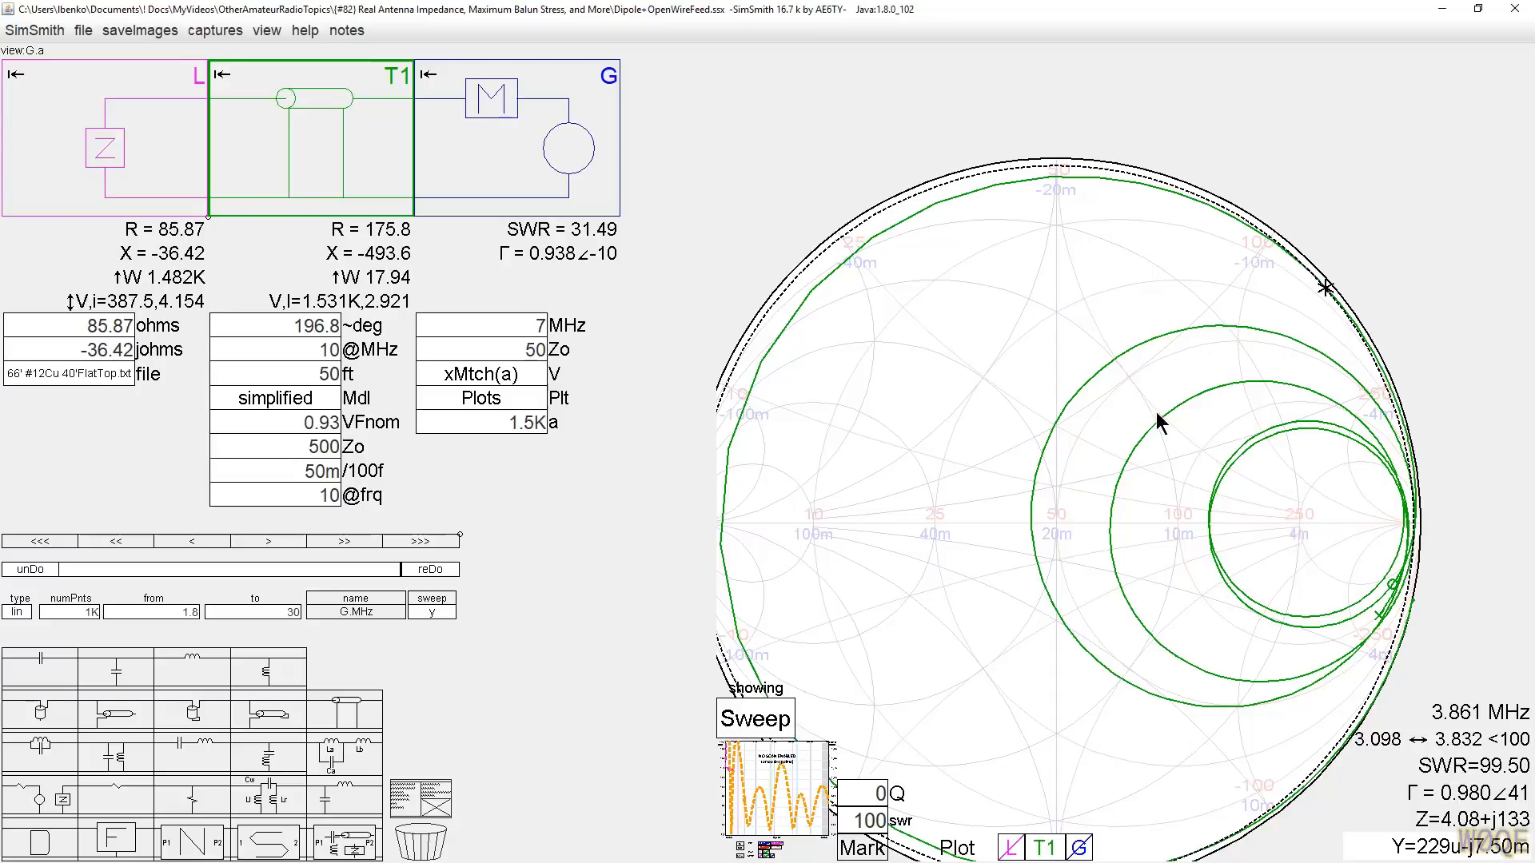
Step: Load the thick-conductor dipole file "120' 4inDiaCu 40' FlatTop.txt" into load L
left_click(45, 371)
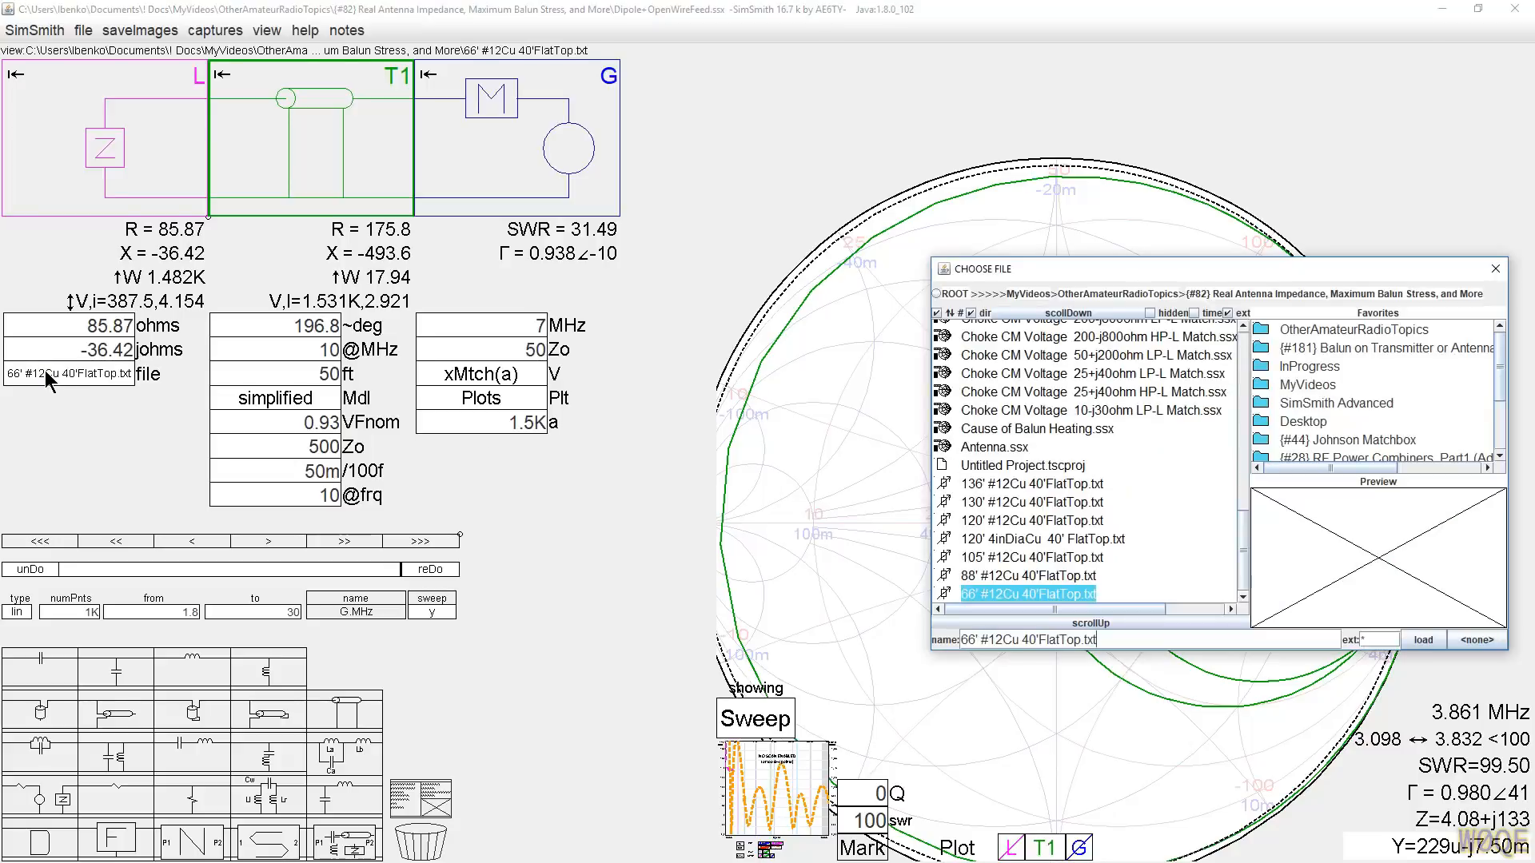
left_click(982, 540)
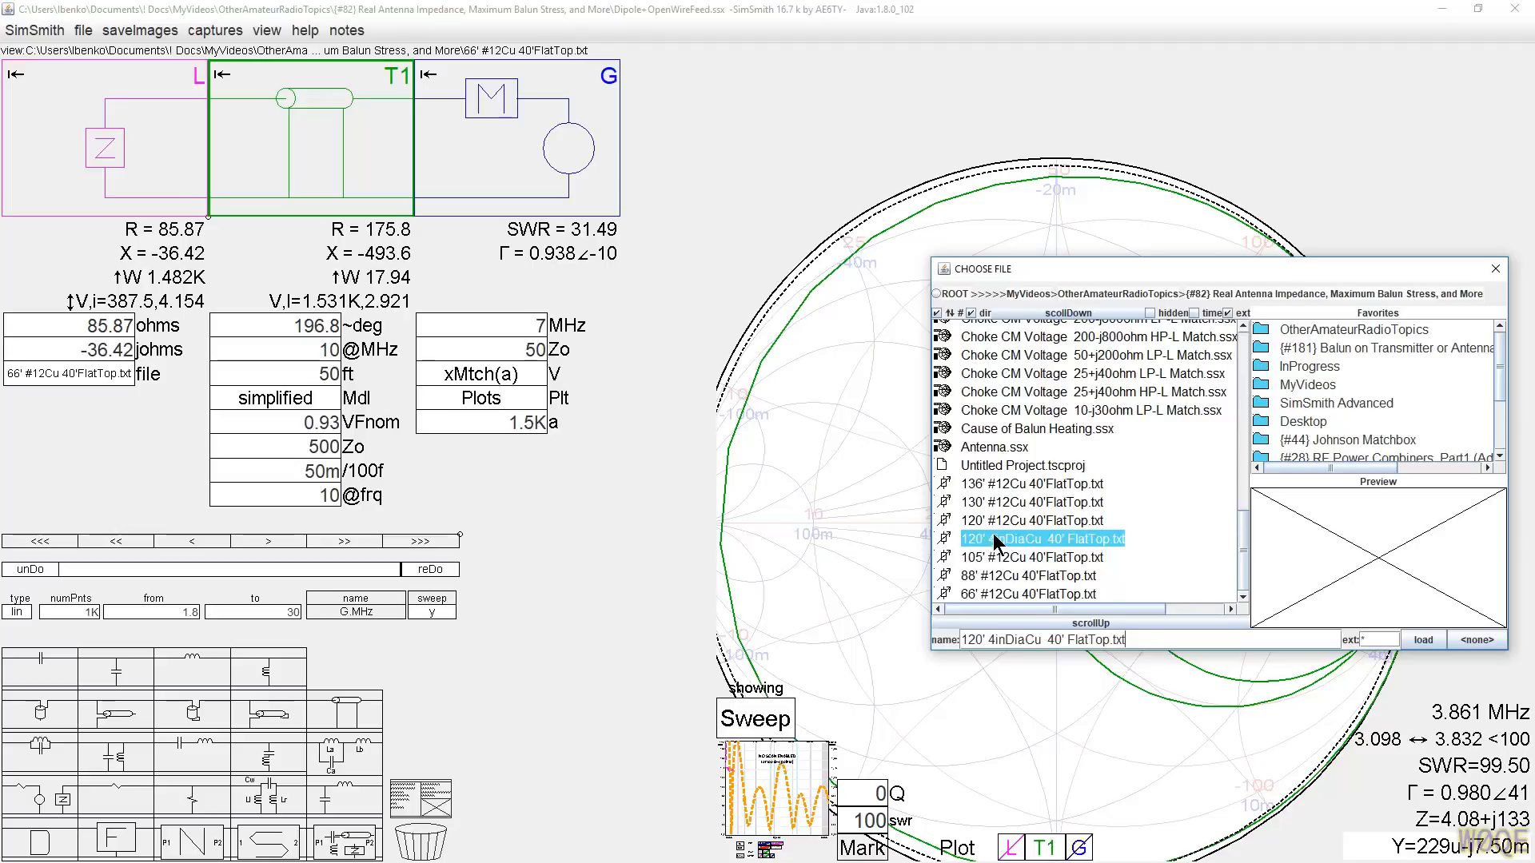
left_click(1423, 639)
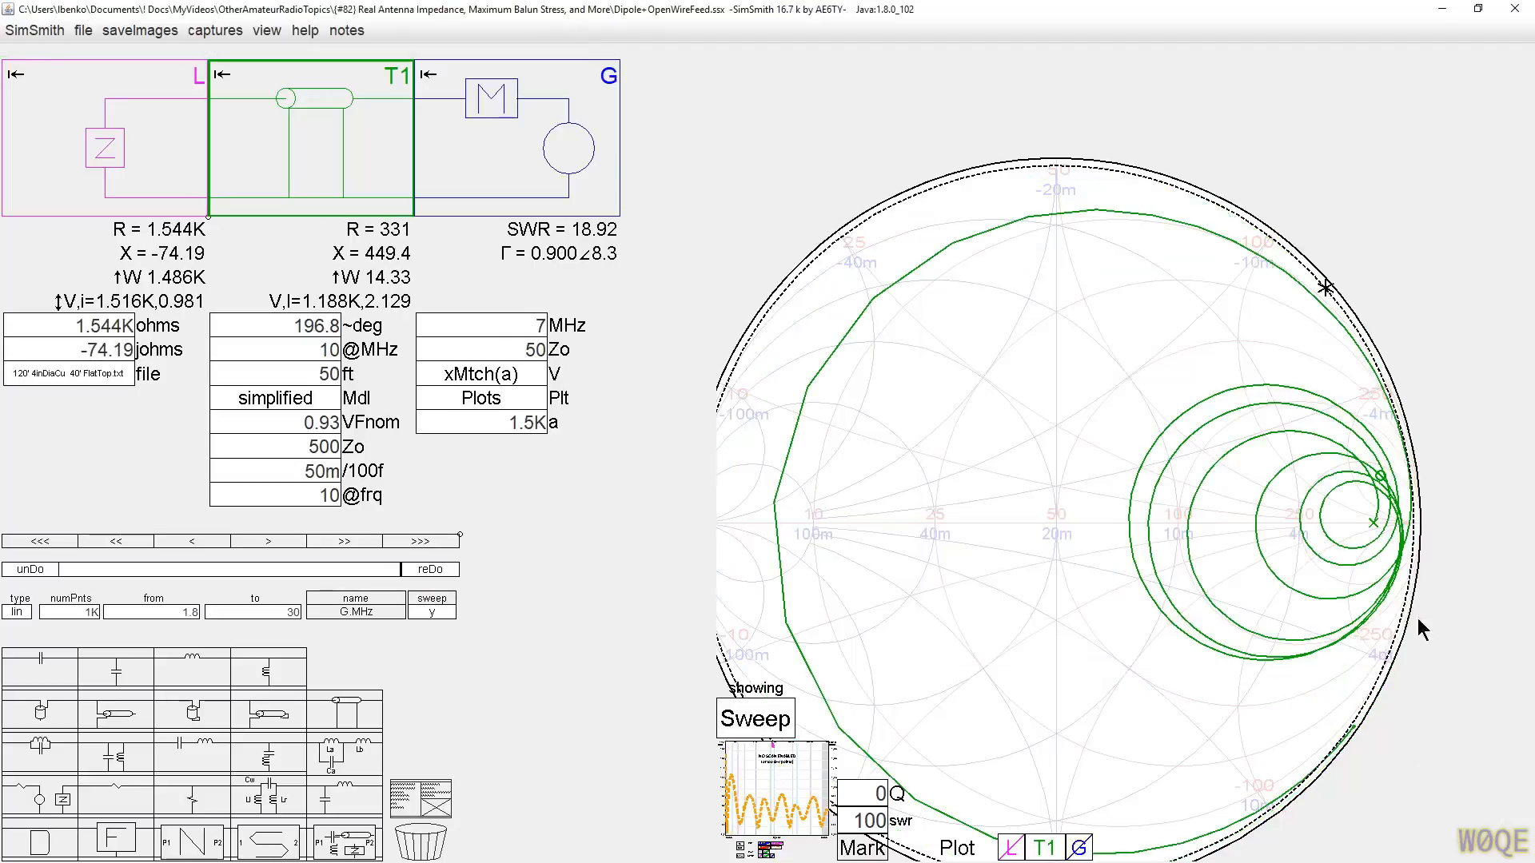
Step: Read the frequency and SWR where the T1 trace comes closest to the constant-SWR circle, and review the whole trace
scroll(1427, 499, "up", 2)
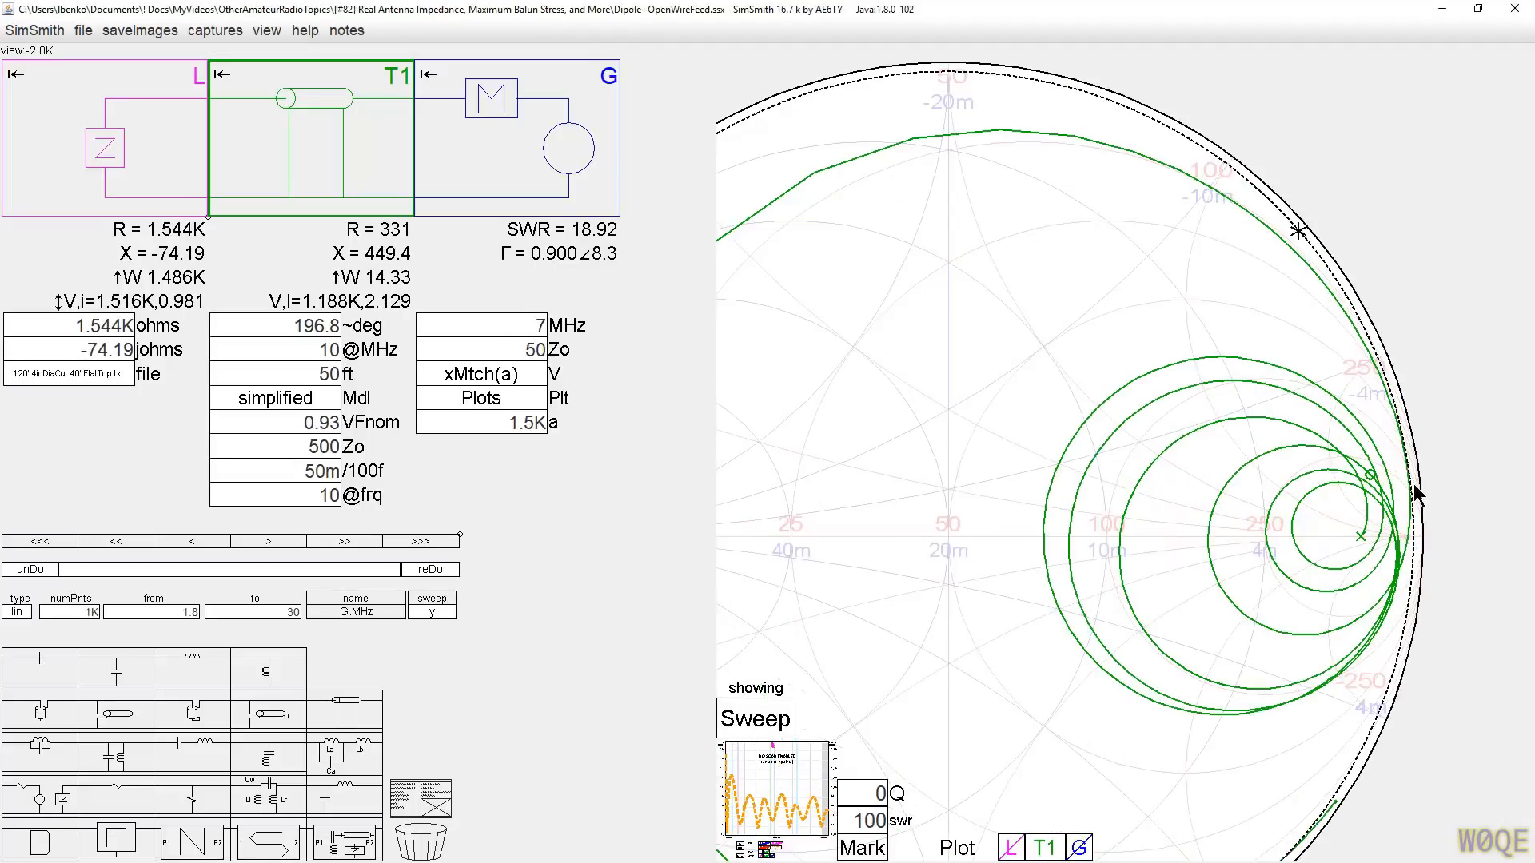
mouse_move(1411, 484)
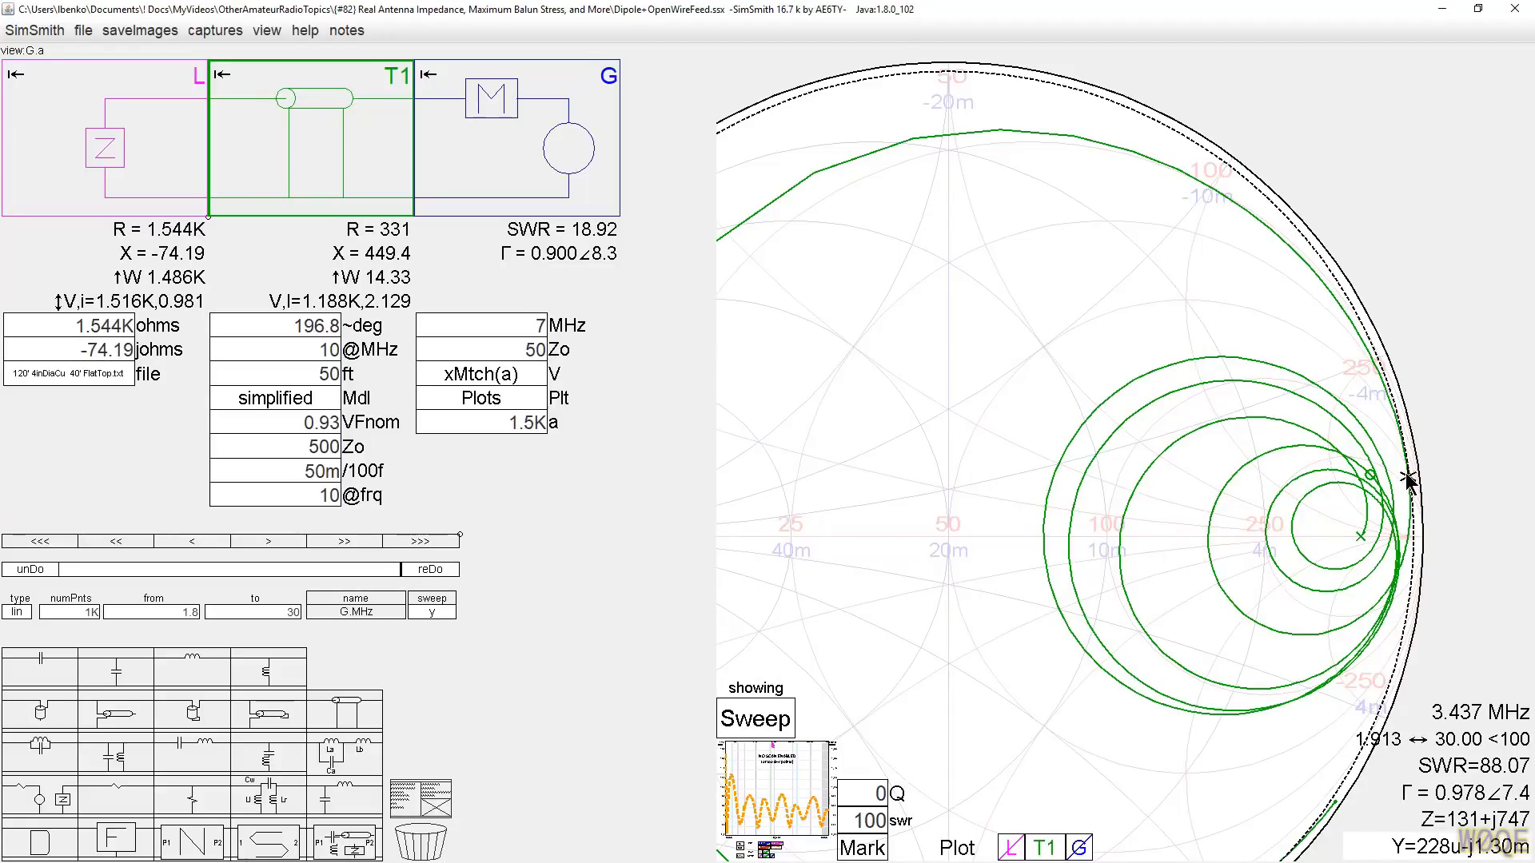
scroll(1419, 552, "up", 2)
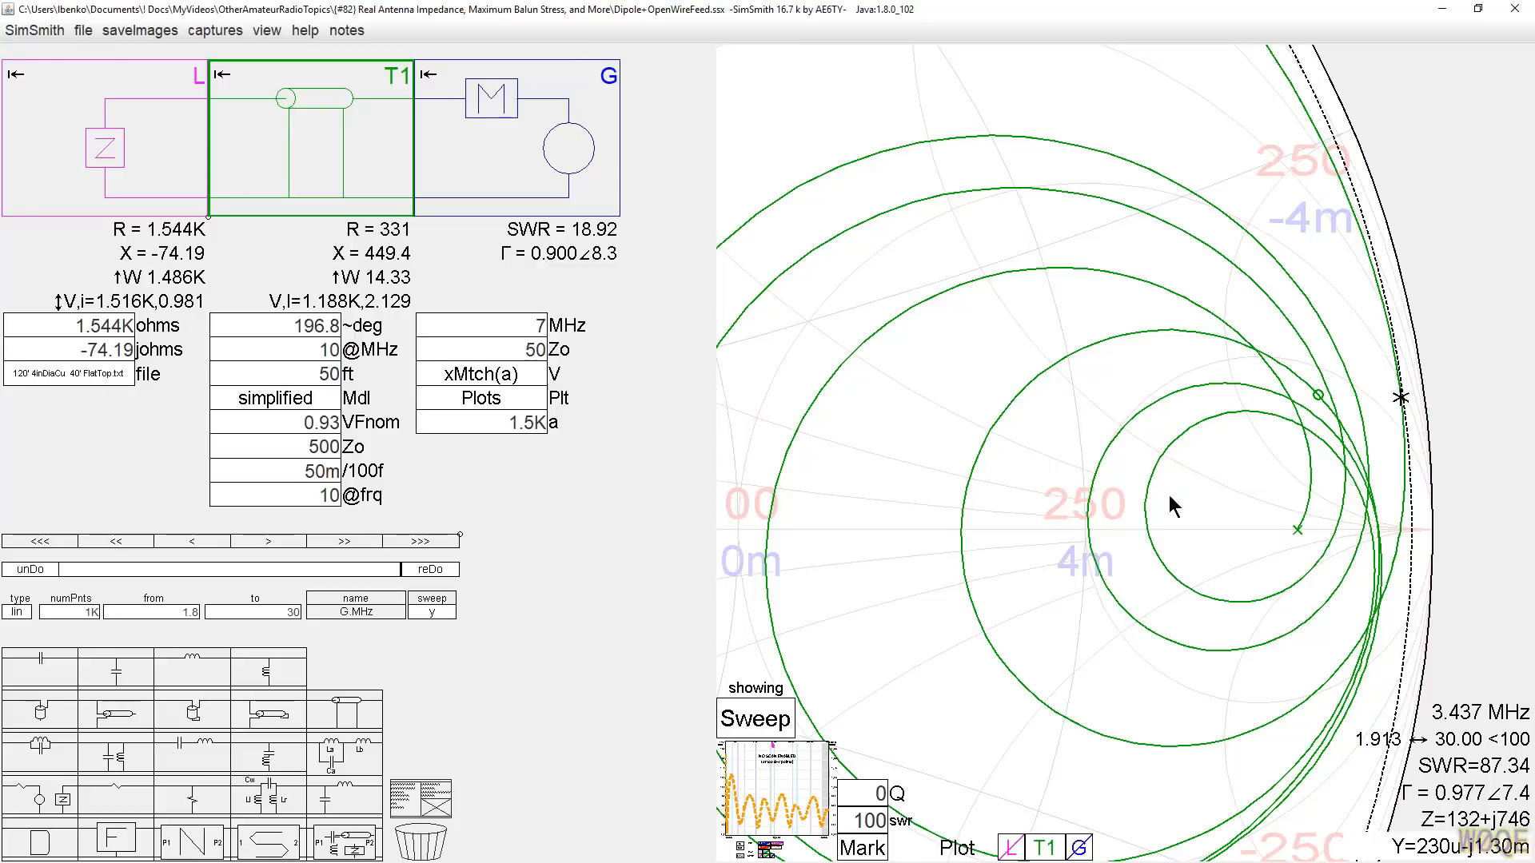
scroll(948, 505, "down", 5)
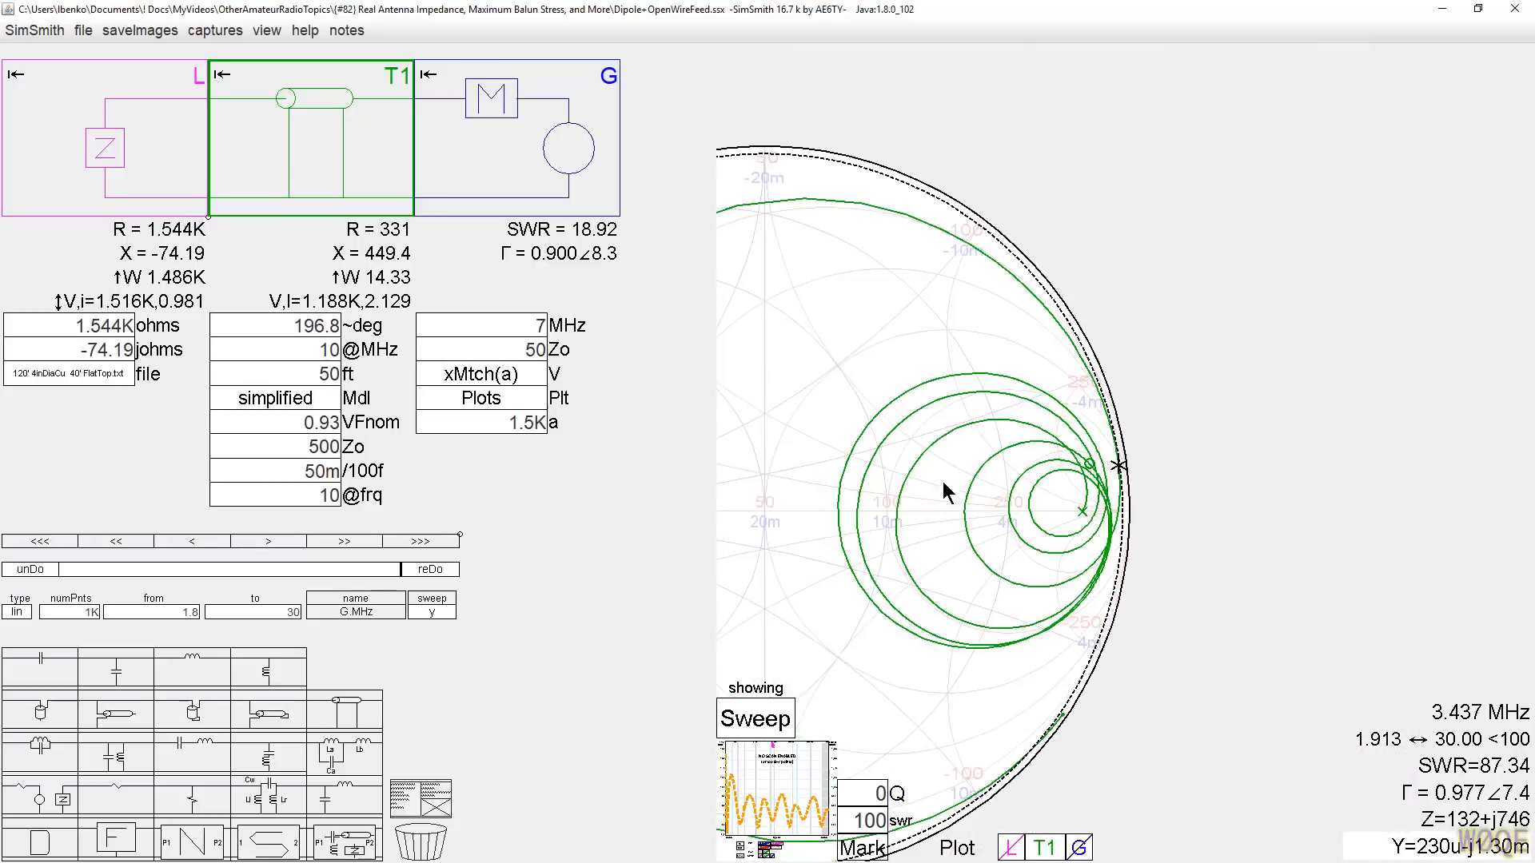
scroll(776, 416, "down", 3)
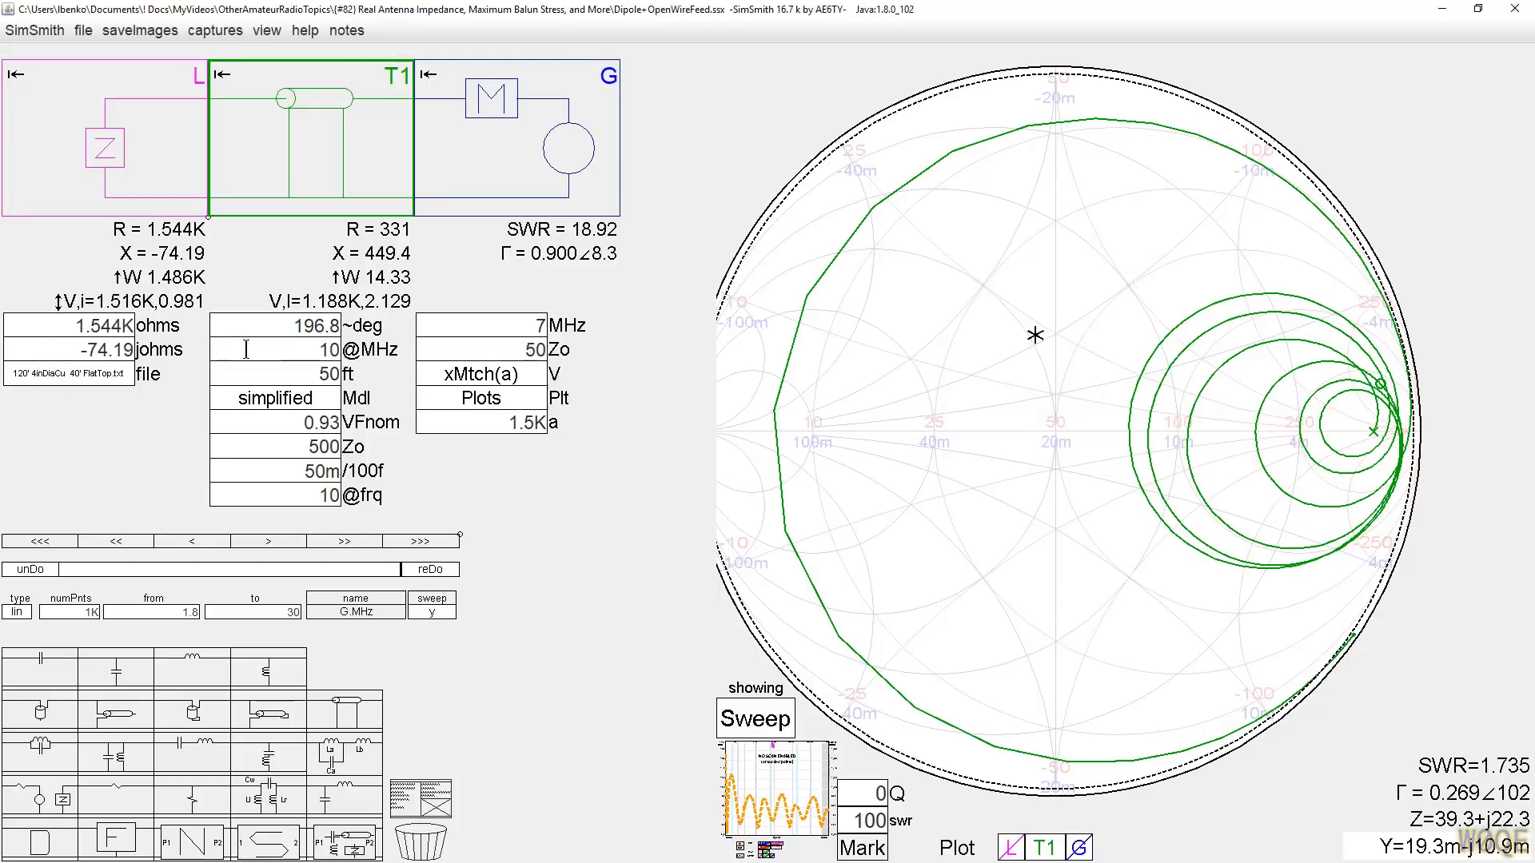
Step: Vary T1's length between about 46 and 60 ft, leave it at 56 ft, and lower its Zo to 350
scroll(309, 375, "down", 6)
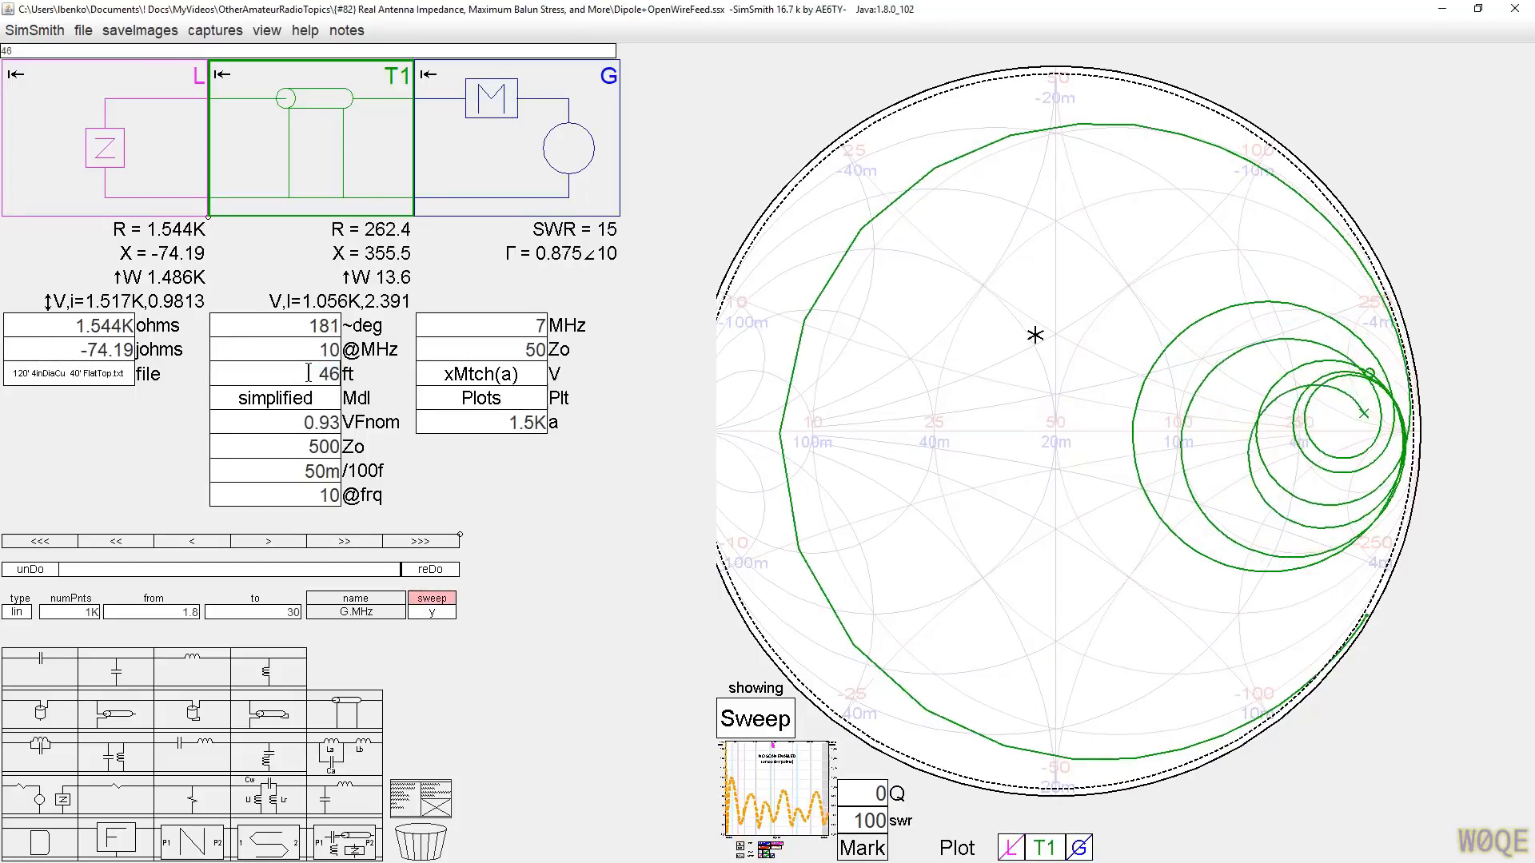
scroll(309, 375, "down", 2)
scroll(310, 374, "up", 11)
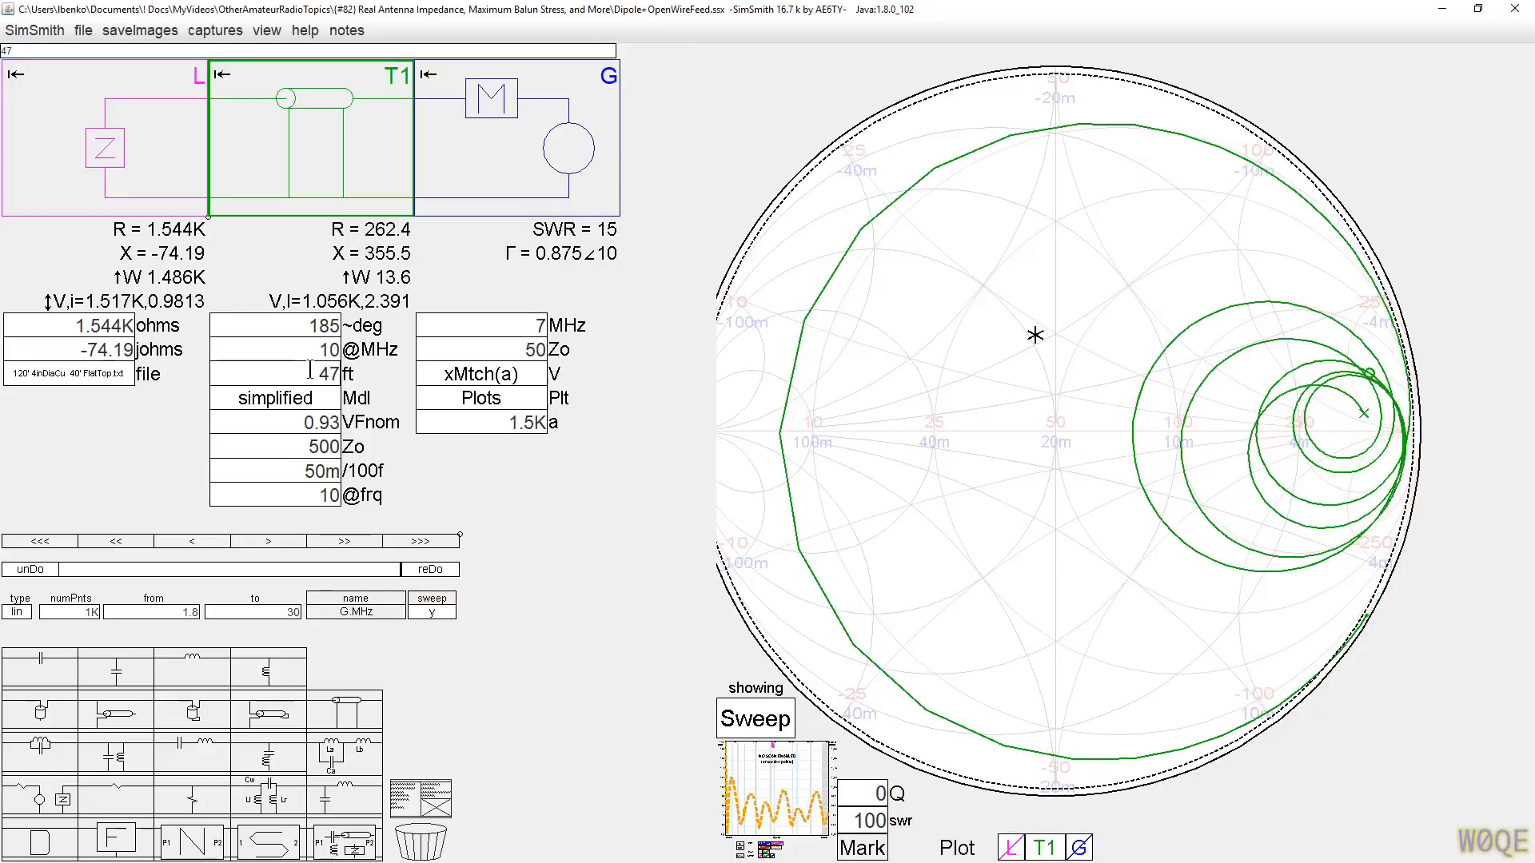
scroll(310, 372, "up", 8)
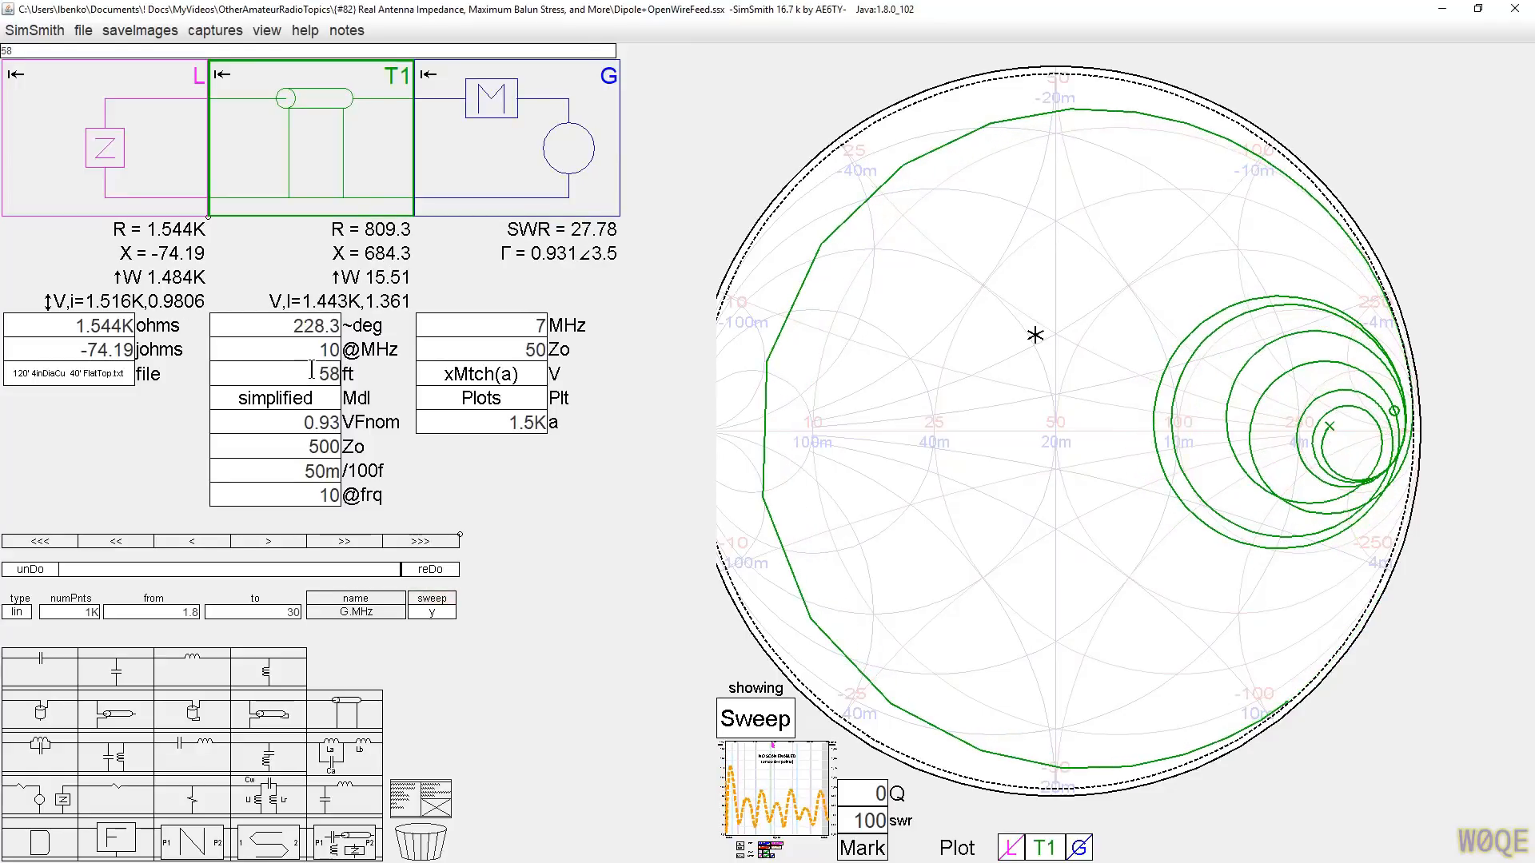
scroll(311, 372, "down", 2)
scroll(311, 372, "up", 3)
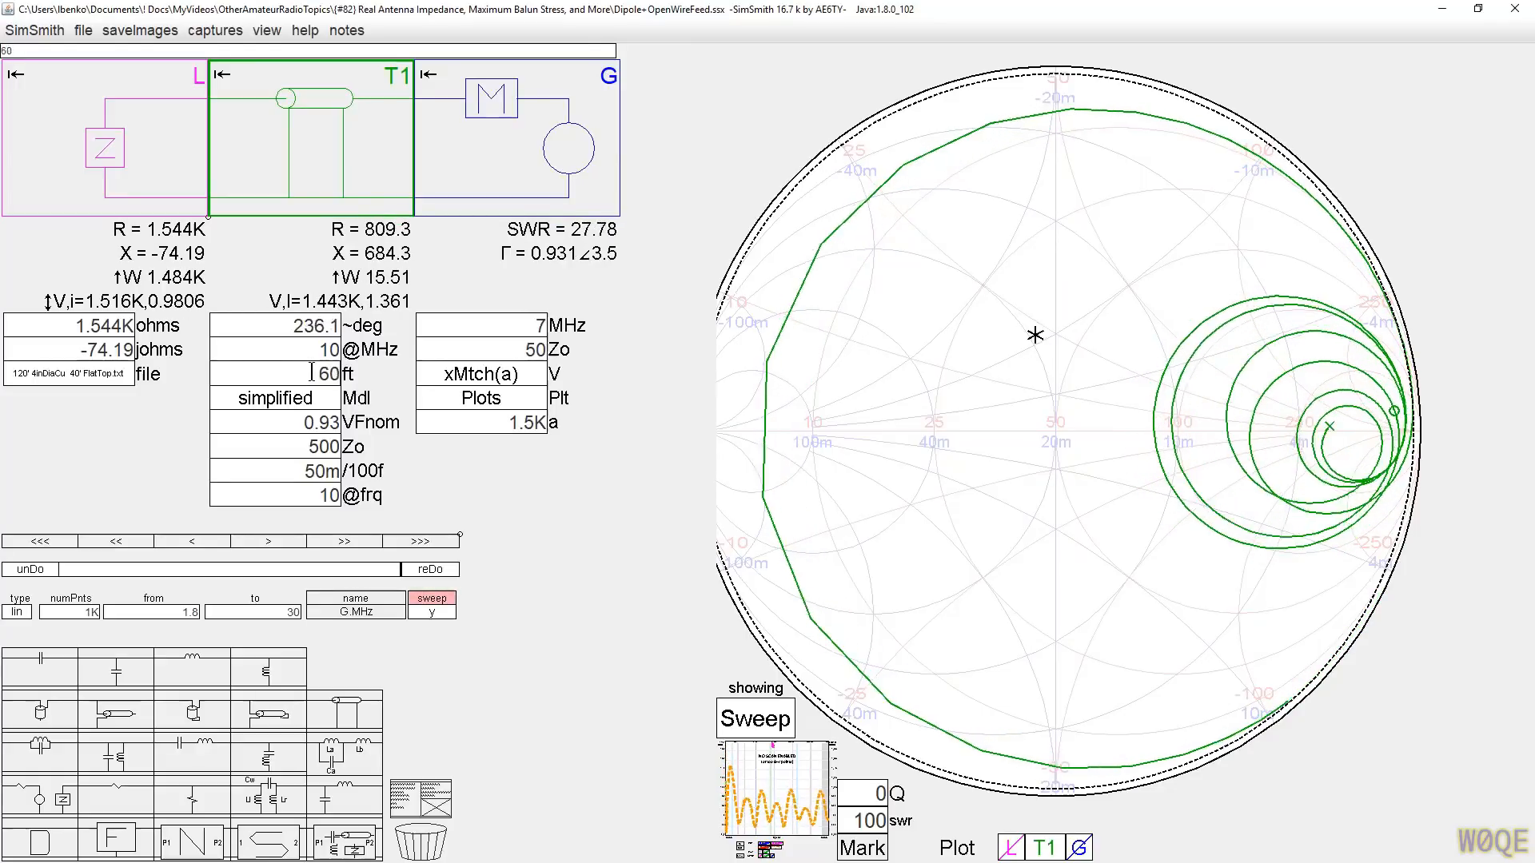
scroll(311, 372, "down", 6)
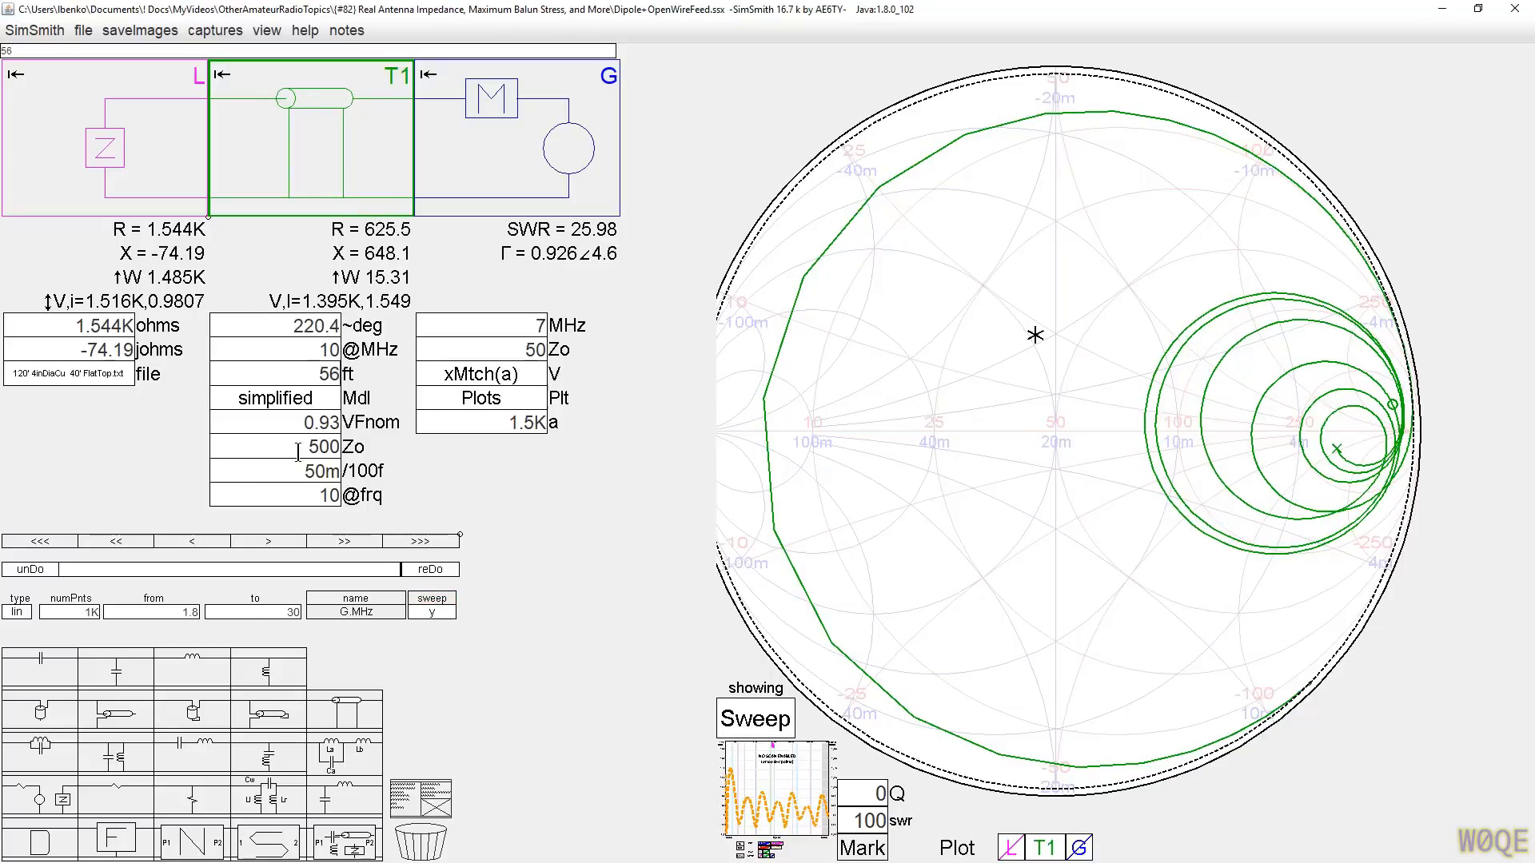
scroll(297, 447, "down", 6)
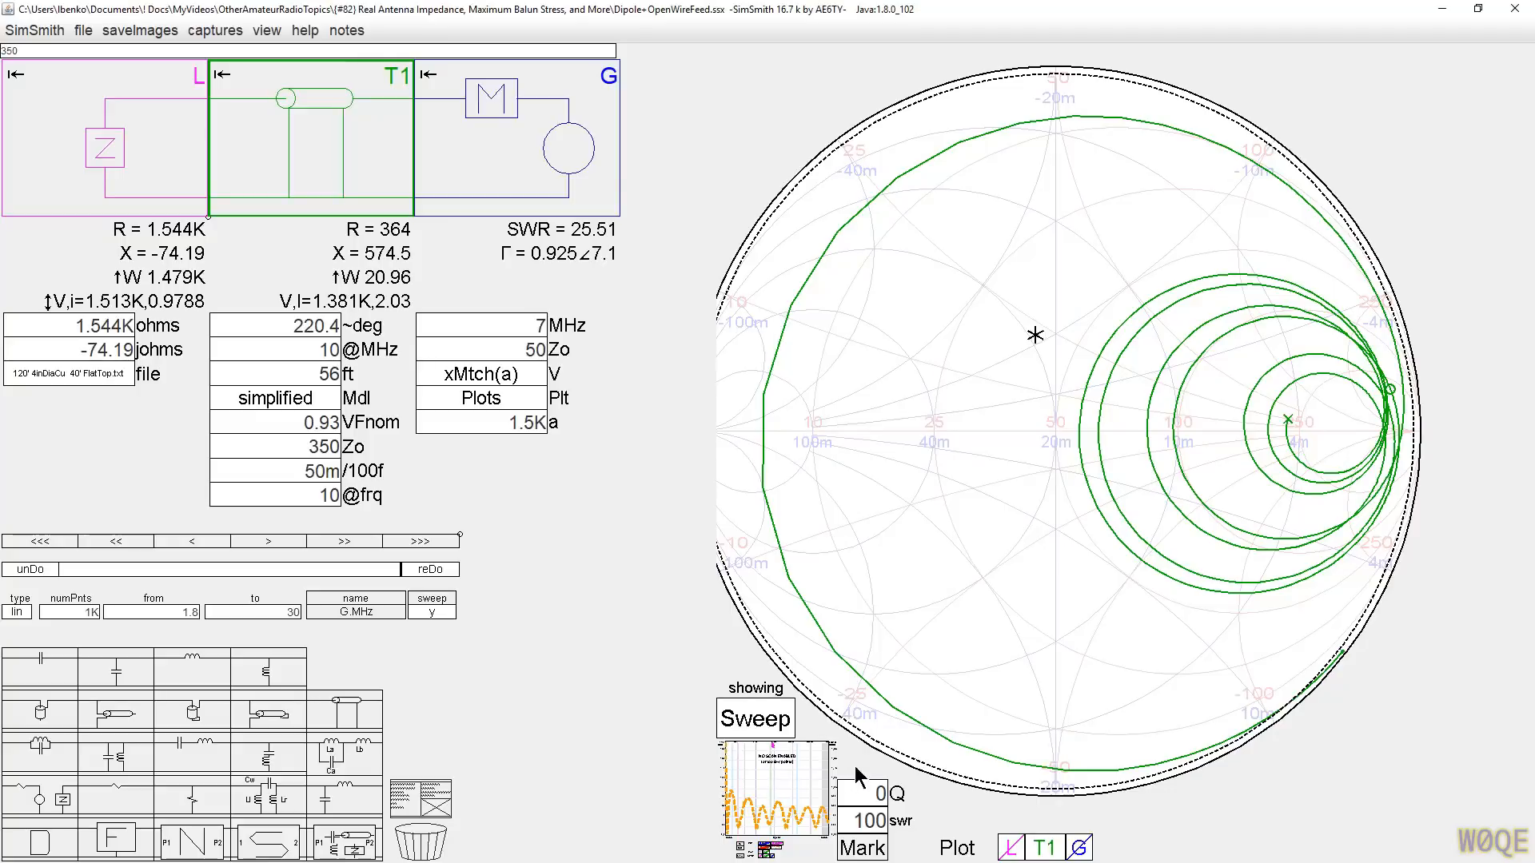
Step: Reduce the Smith chart's constant-SWR circle to 47.83 to compare it with the T1 trace
left_click(868, 823)
type("90")
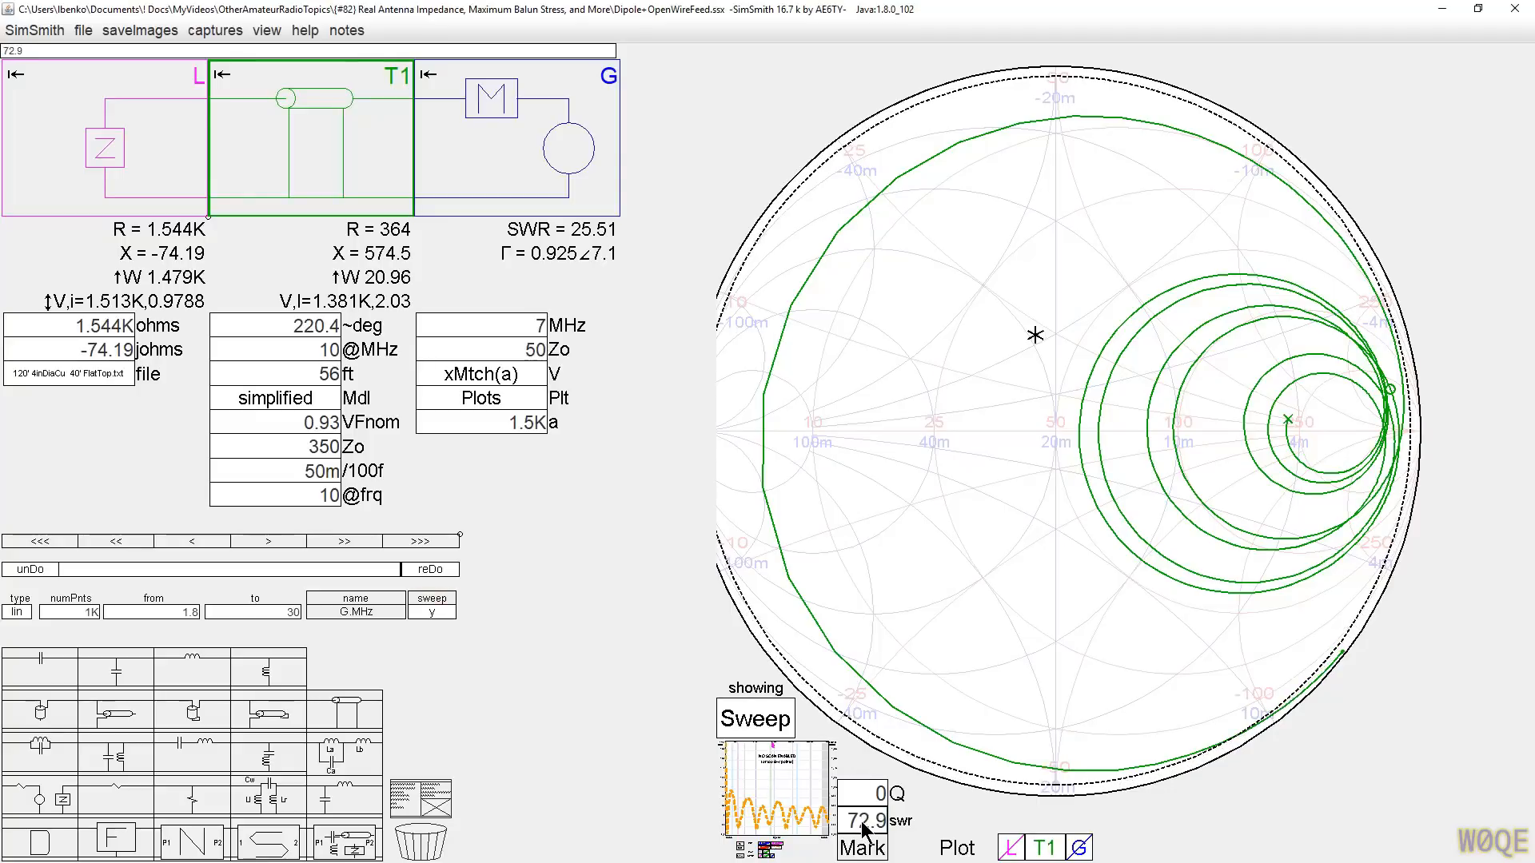
key("BackSpace")
key("BackSpace")
type("65.61")
scroll(866, 827, "down", 3)
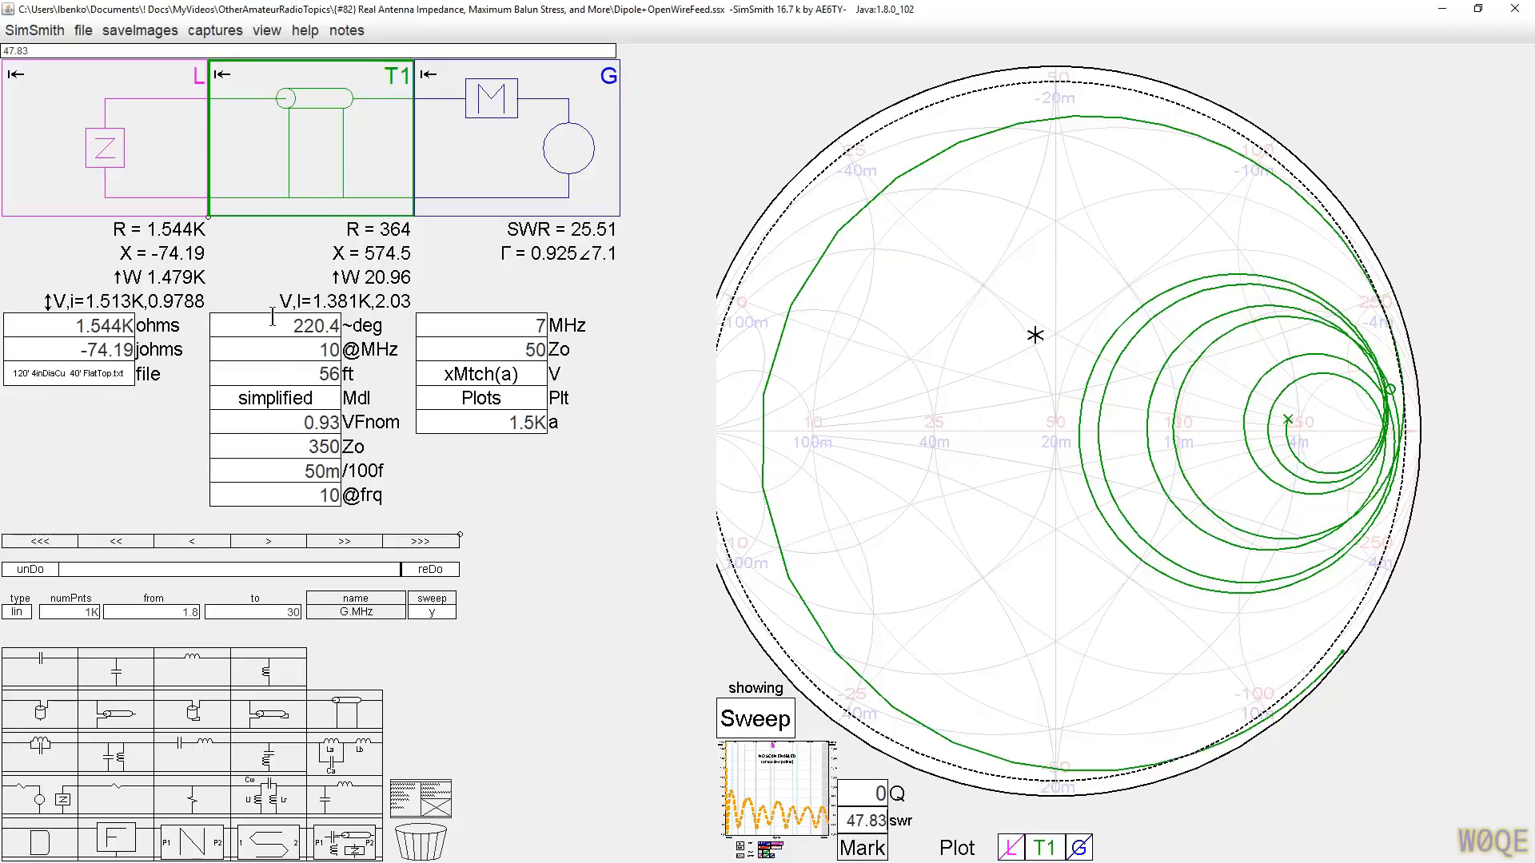
Step: Reduce T1's length to about 50 ft to compare its trace with the constant-SWR circle
left_click(306, 382)
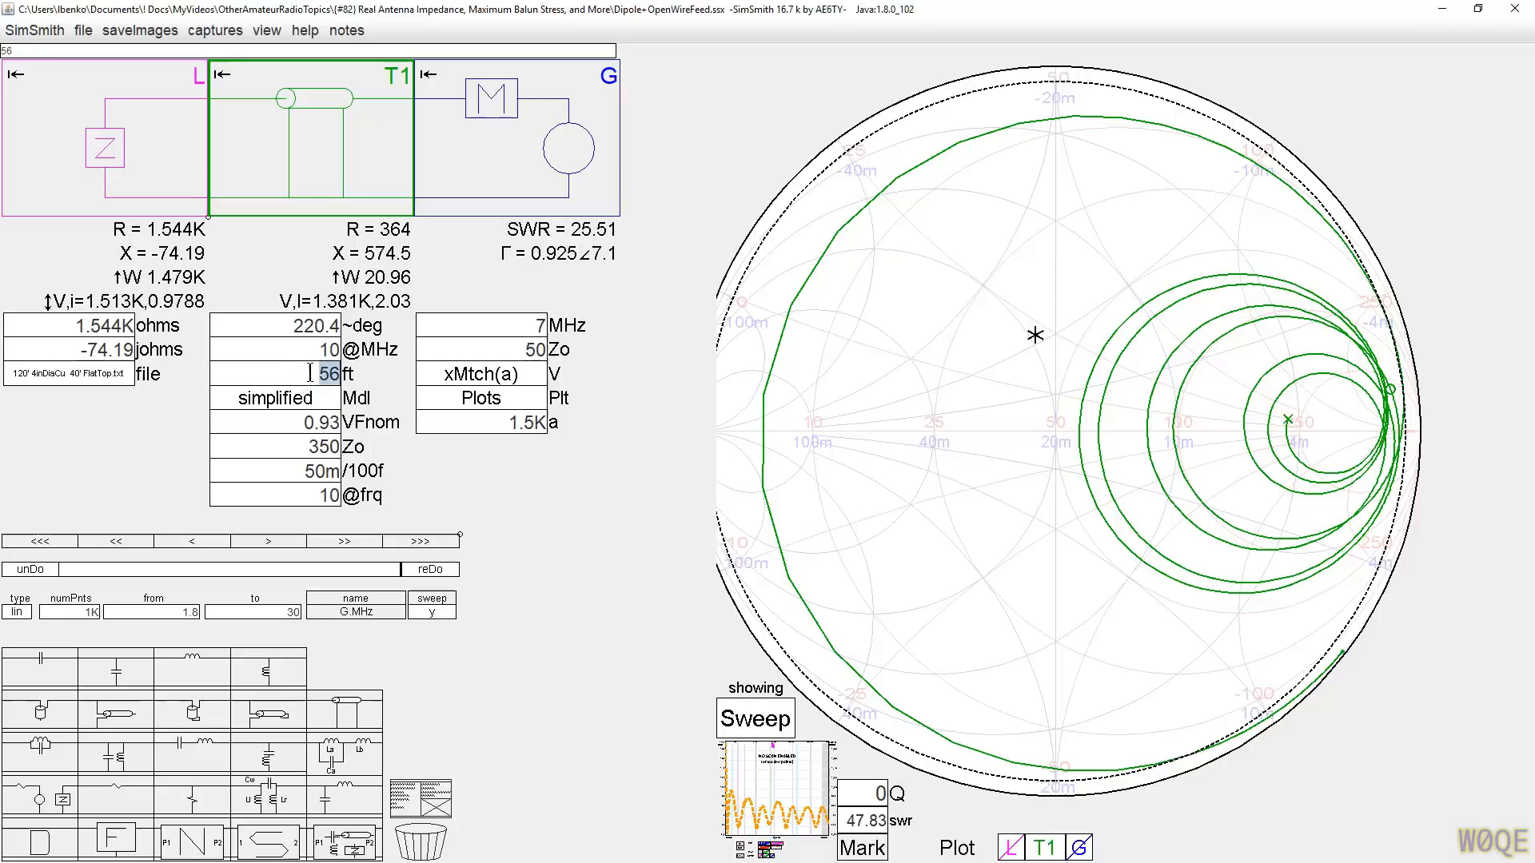
type("52")
scroll(310, 371, "down", 8)
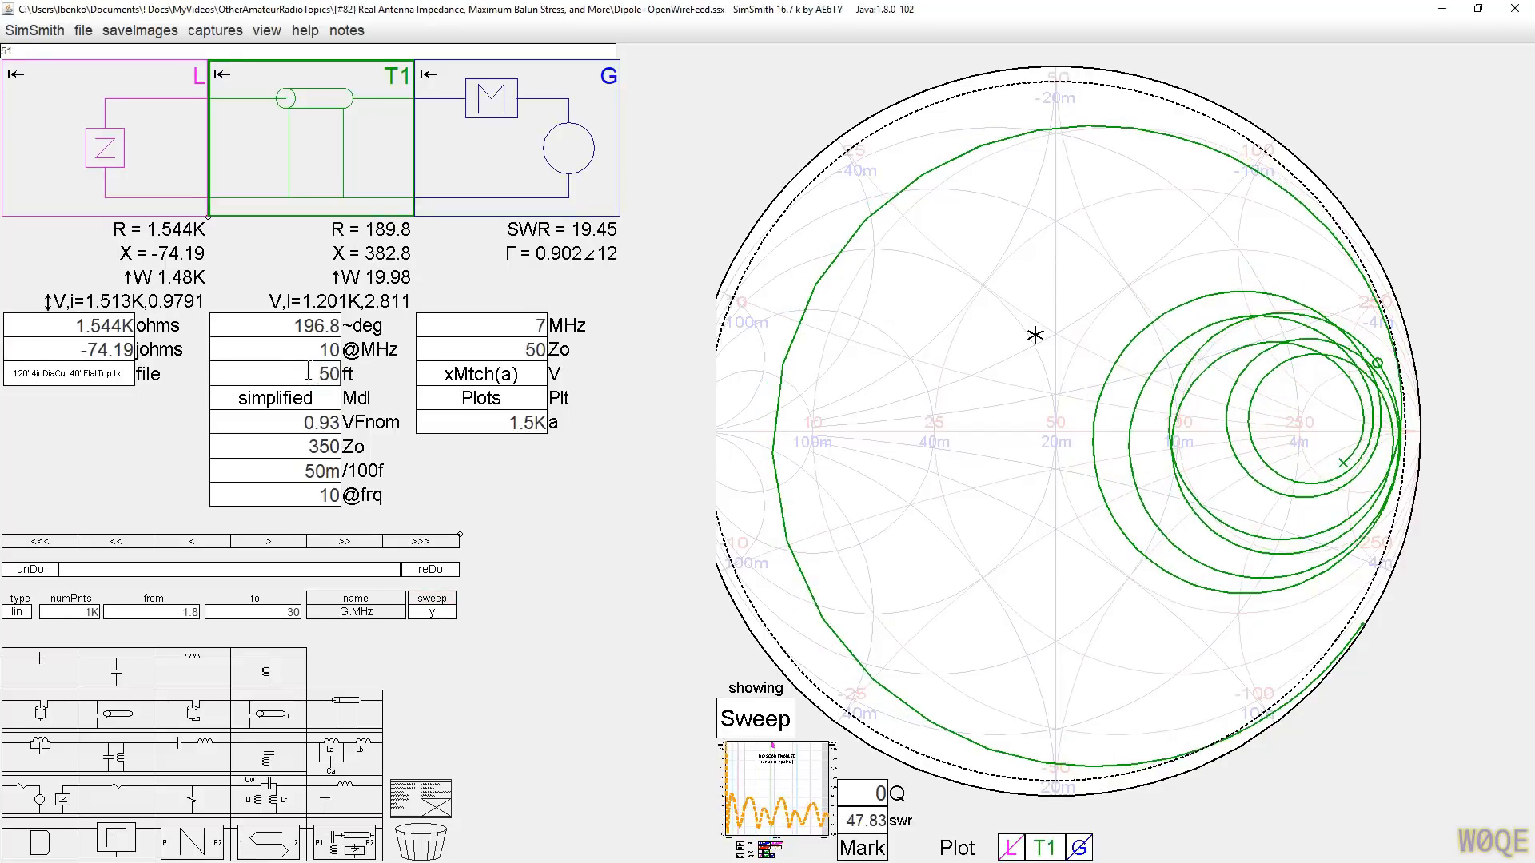
scroll(308, 370, "down", 2)
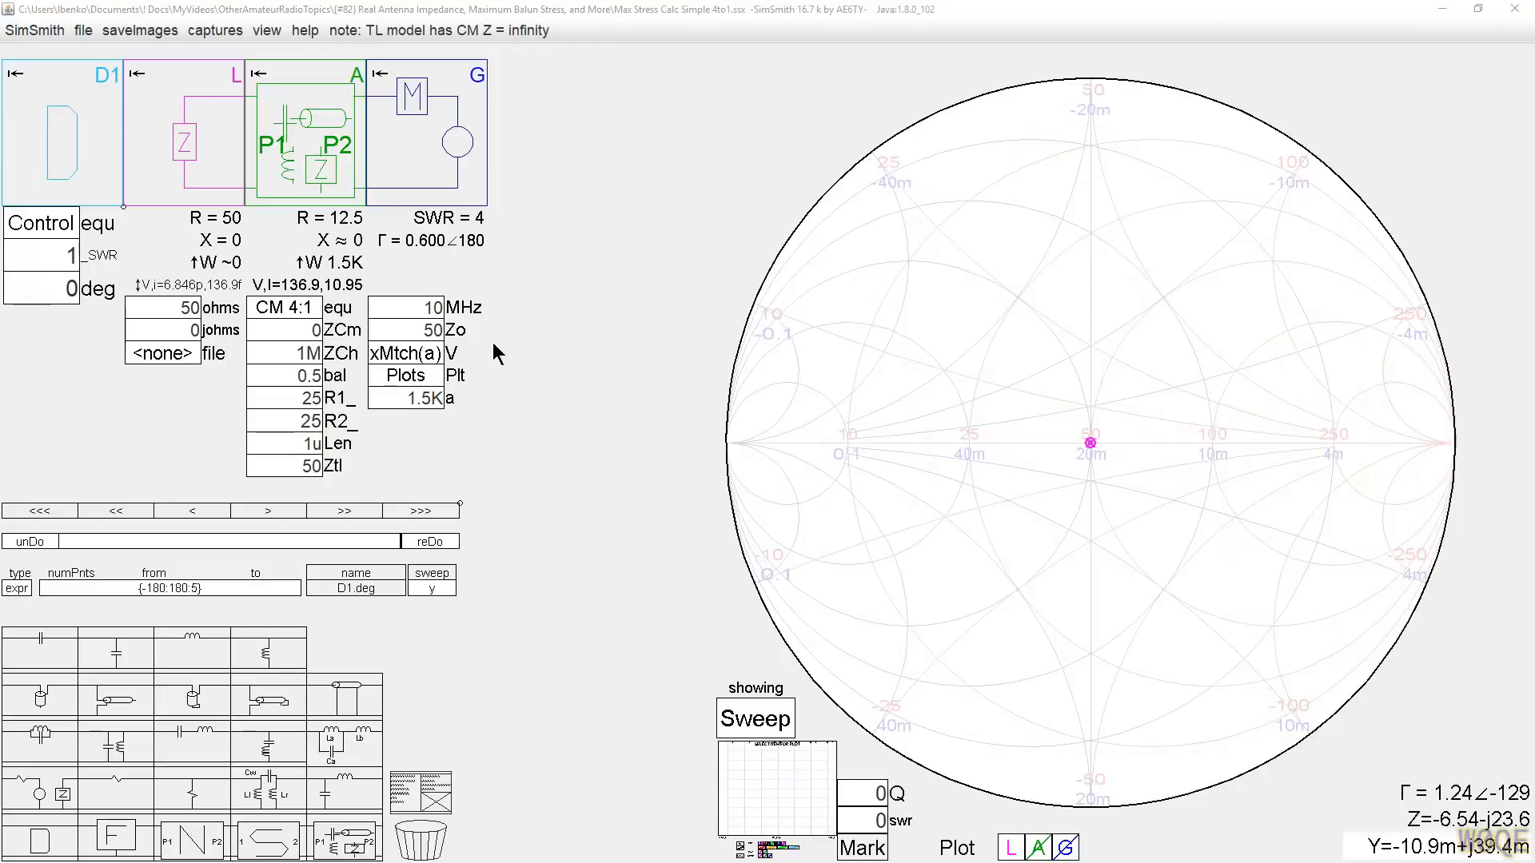
Step: Open block A's CM 4:1 circuit and equations and D1's Control equations for inspection
left_click(296, 309)
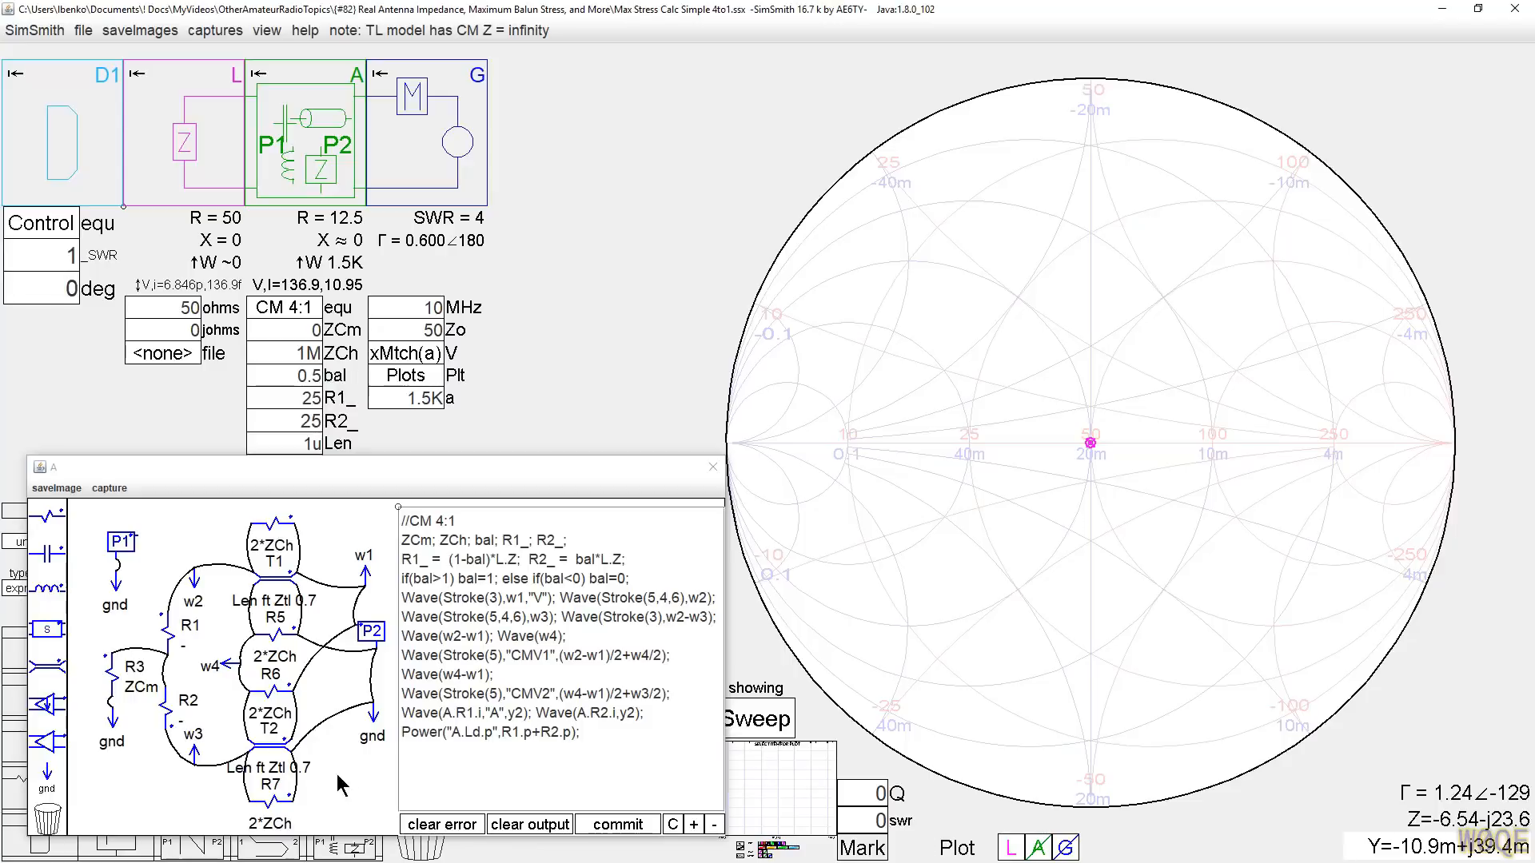
left_click(48, 224)
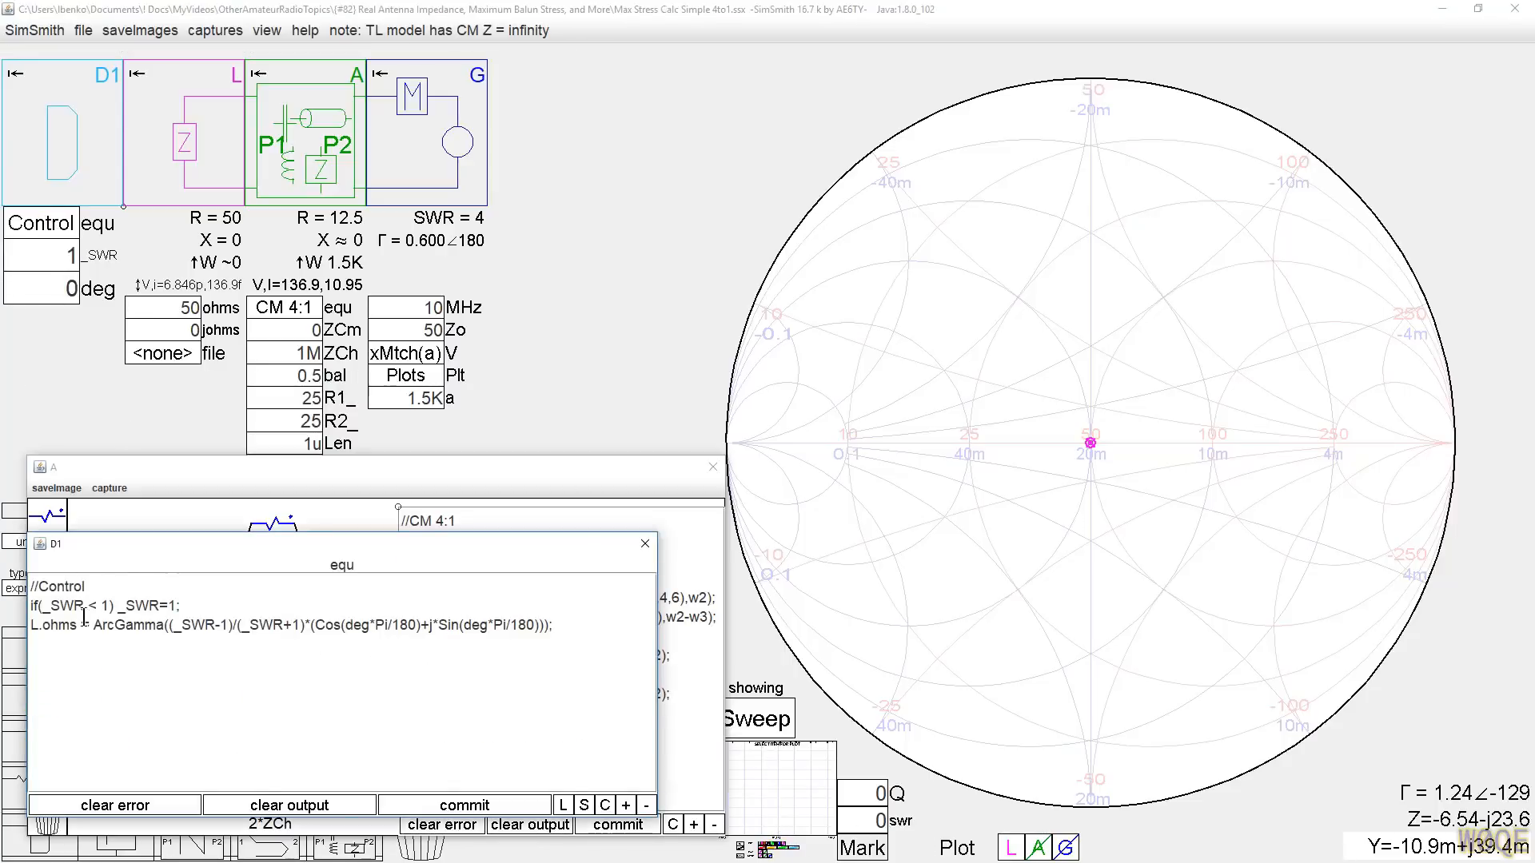
Step: Set D1's _SWR to 5, vary it up to 6, and bring it back to 1, closing D1's equations
left_click(36, 255)
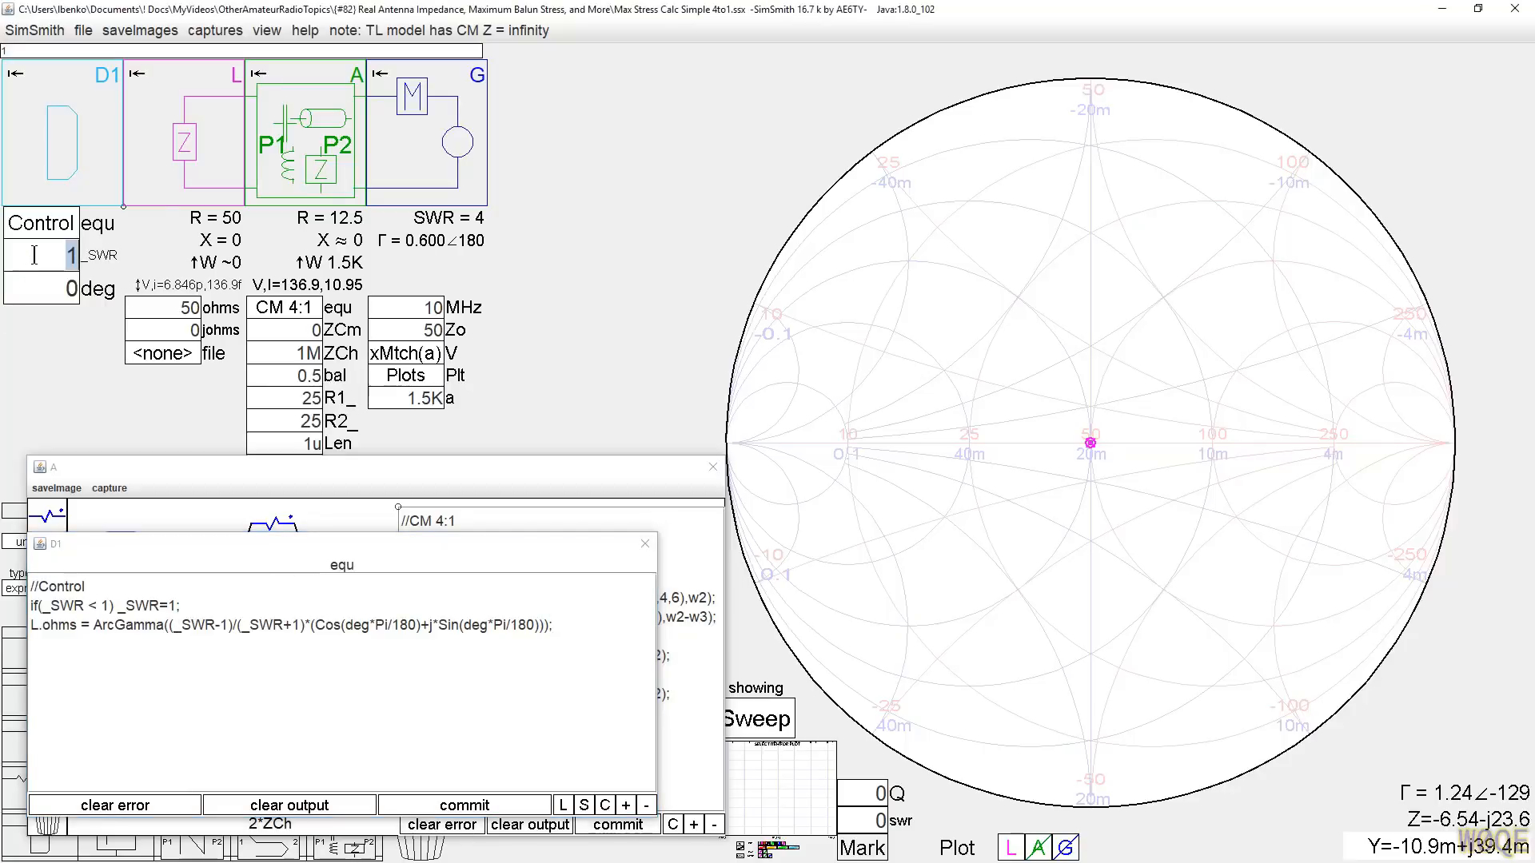
type("5")
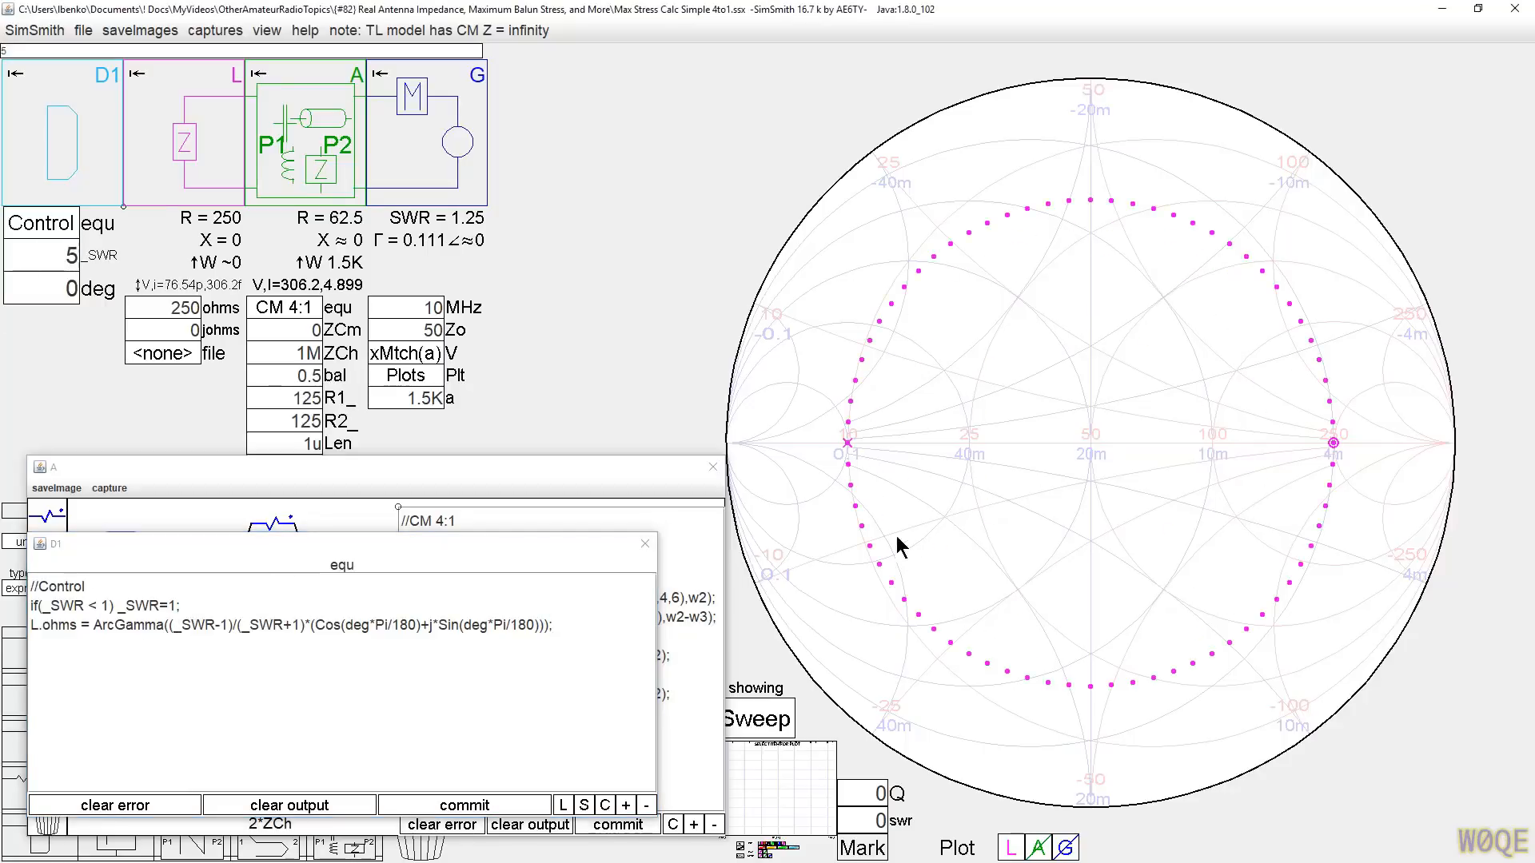
left_click(645, 544)
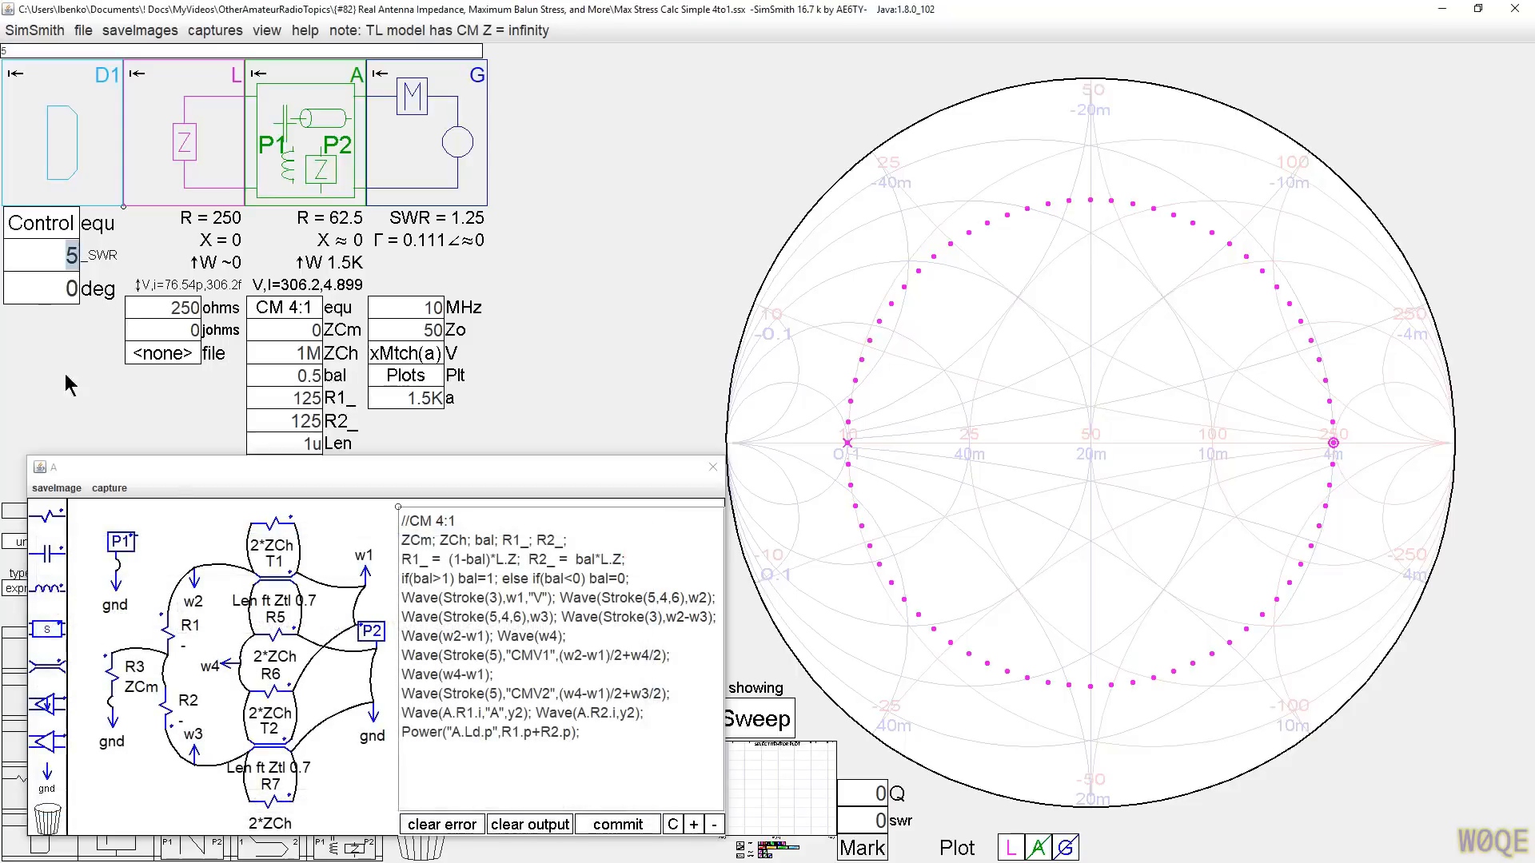
left_click(57, 254)
scroll(58, 254, "up", 3)
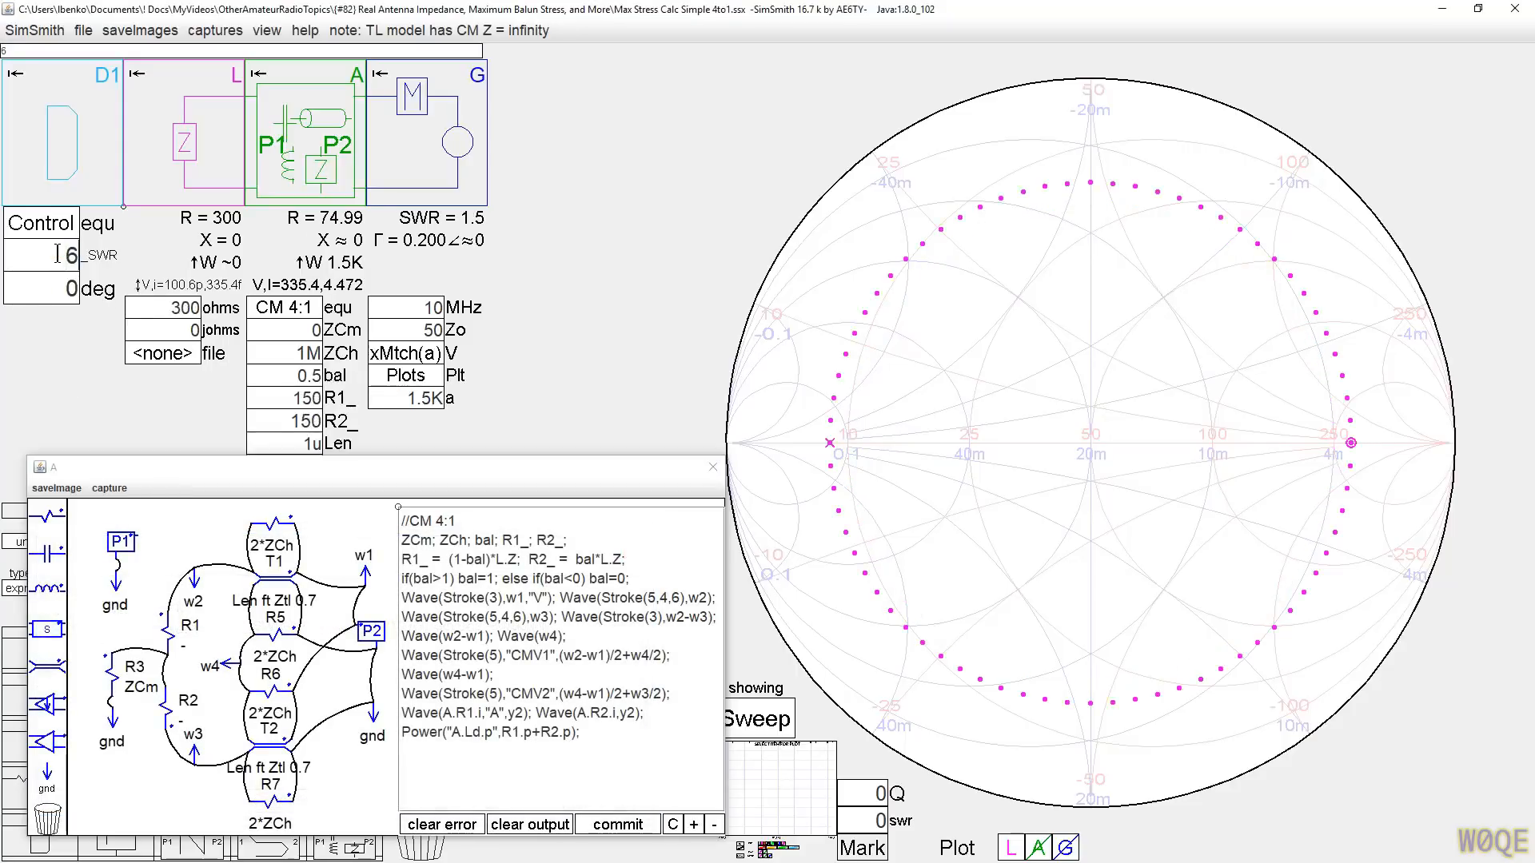
scroll(58, 254, "down", 4)
scroll(58, 254, "down", 3)
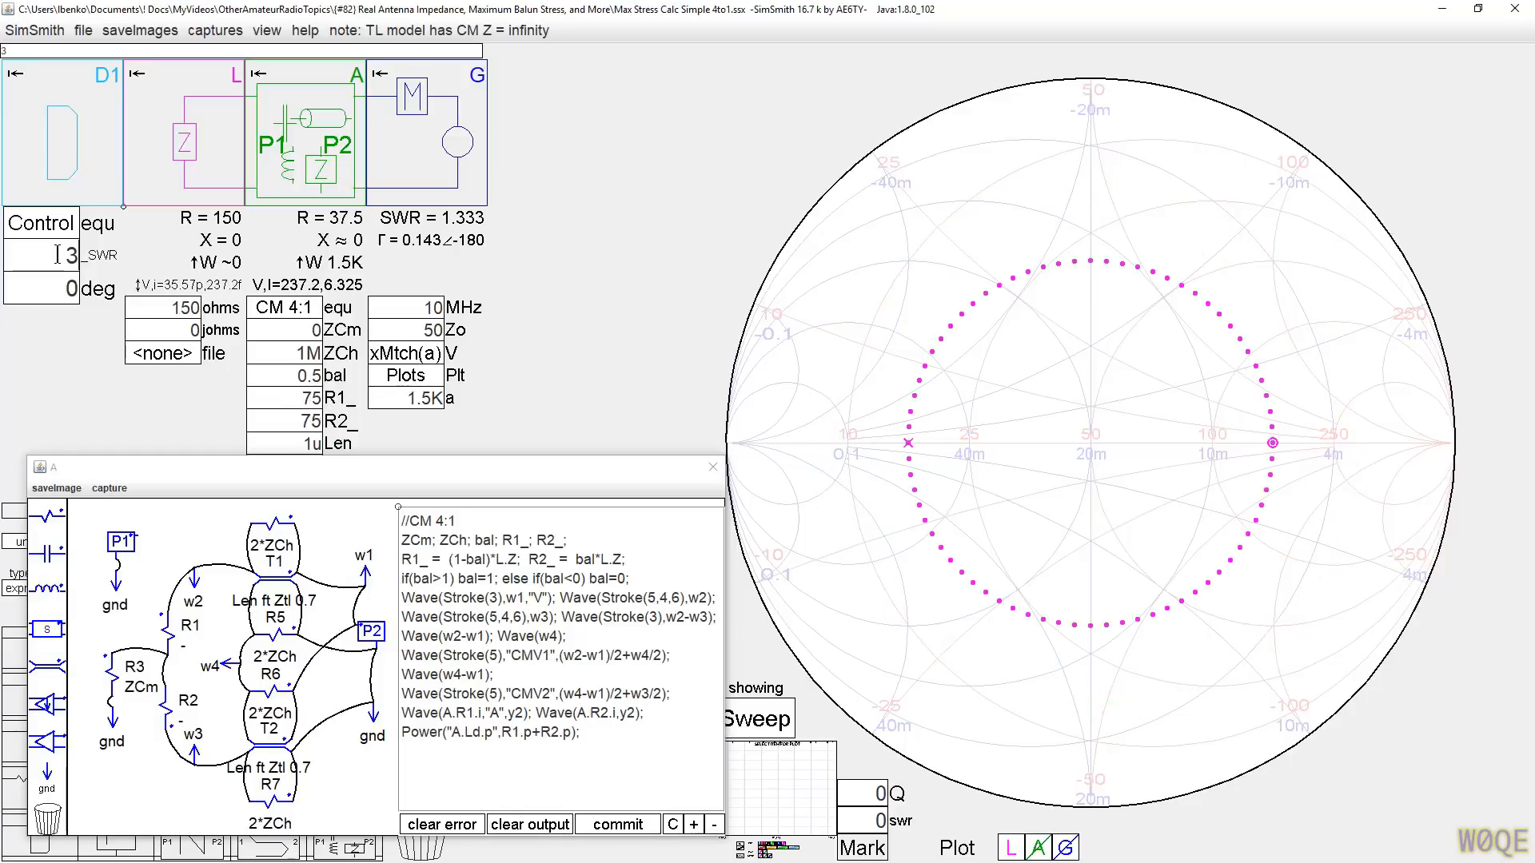
Step: Switch from the Smith chart to the rectangular plot, display the w1 wave, and close block A's equations
left_click(782, 788)
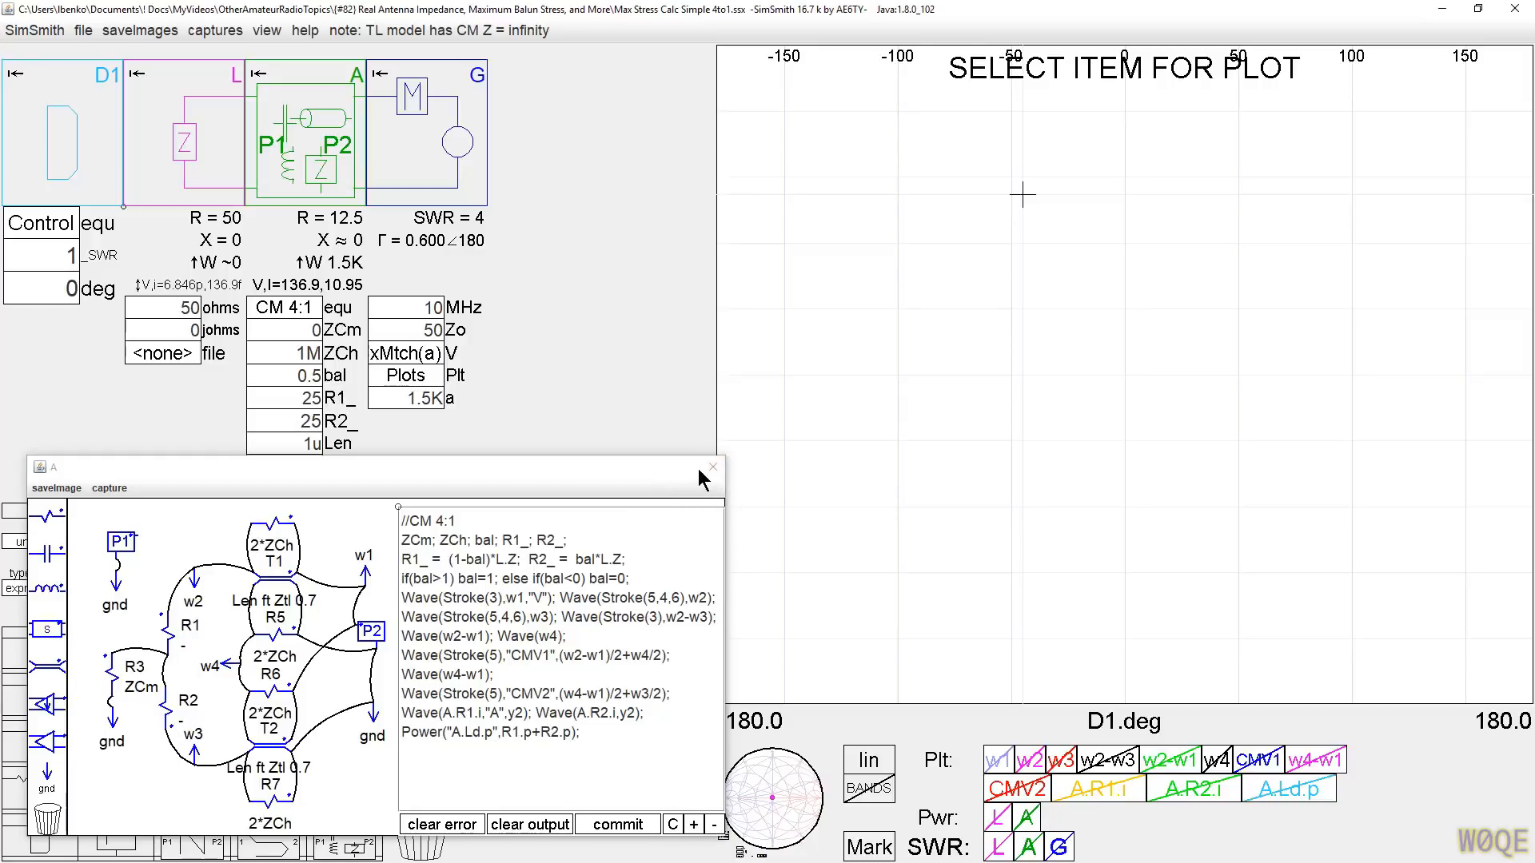
left_click(999, 763)
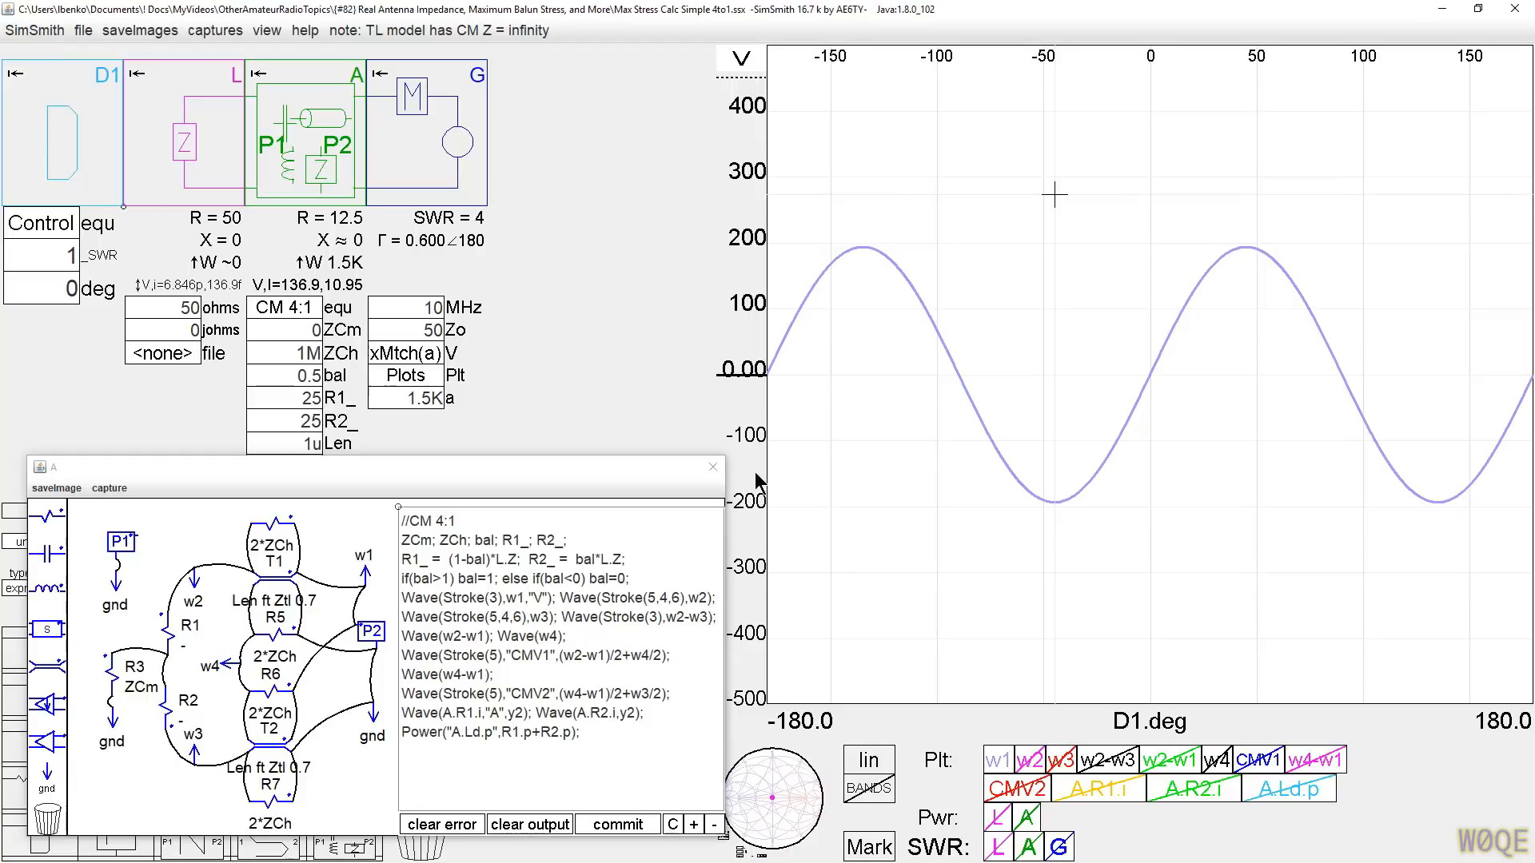
left_click(713, 466)
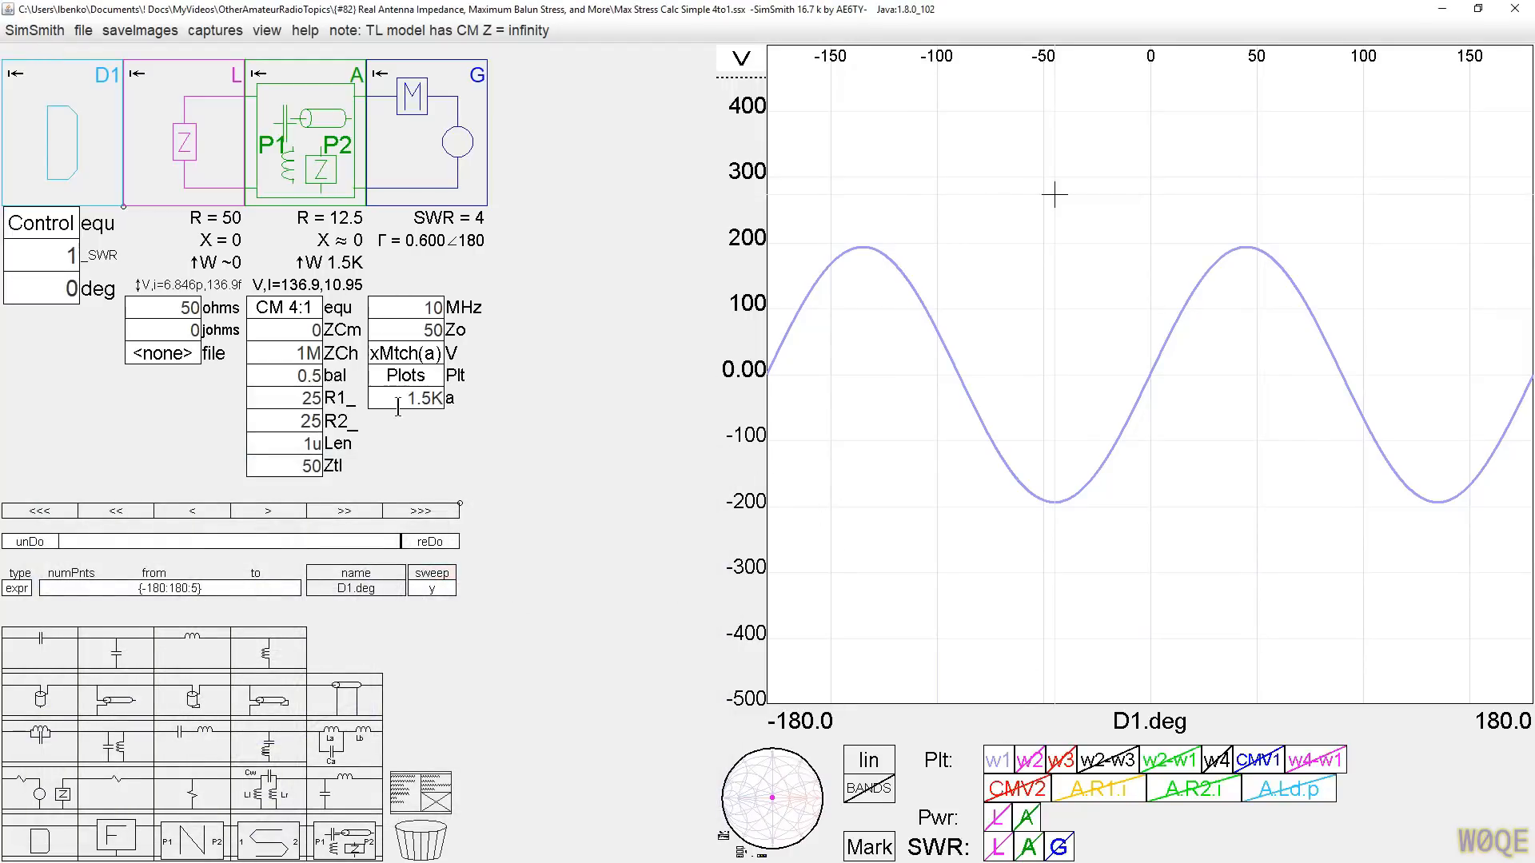
Step: Add the w2 and w3 waves to the plot while consulting block A's CM 4:1 circuit, and close the circuit
left_click(281, 306)
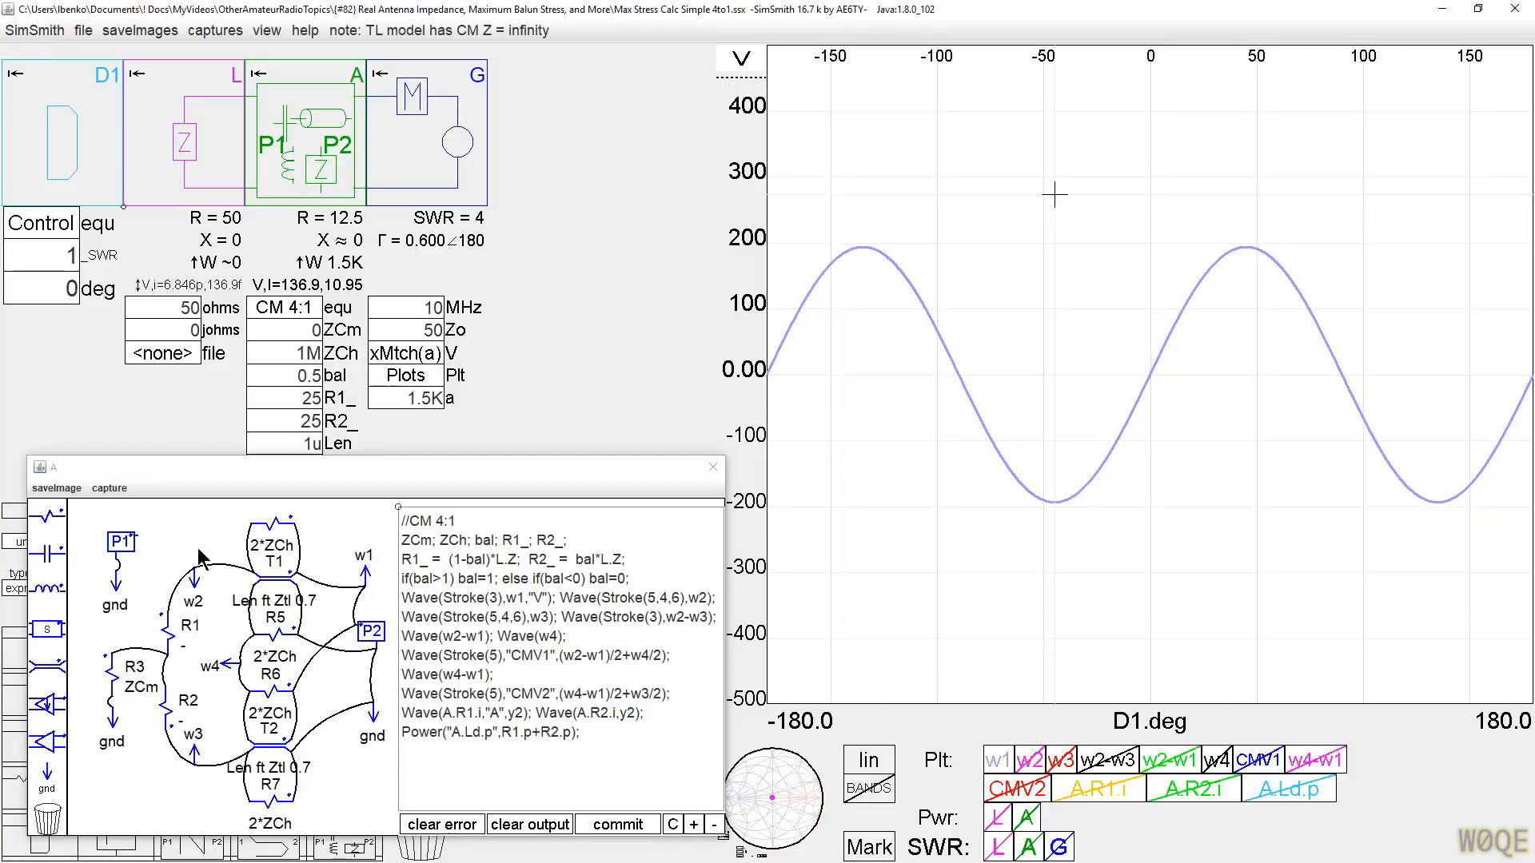
left_click(1030, 762)
left_click(1030, 762)
left_click(1032, 761)
left_click(1063, 762)
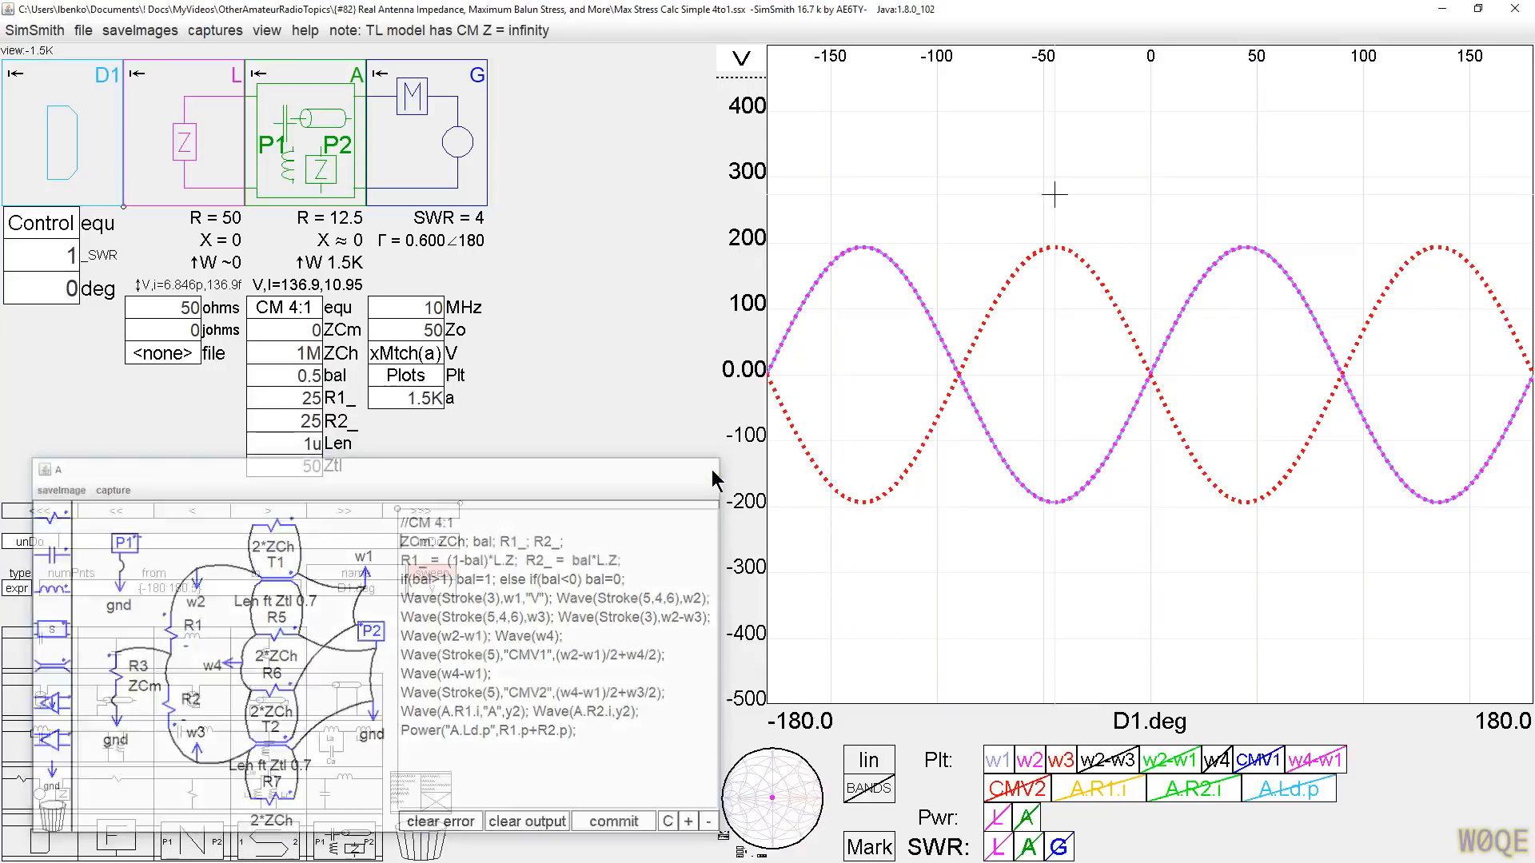
left_click(711, 469)
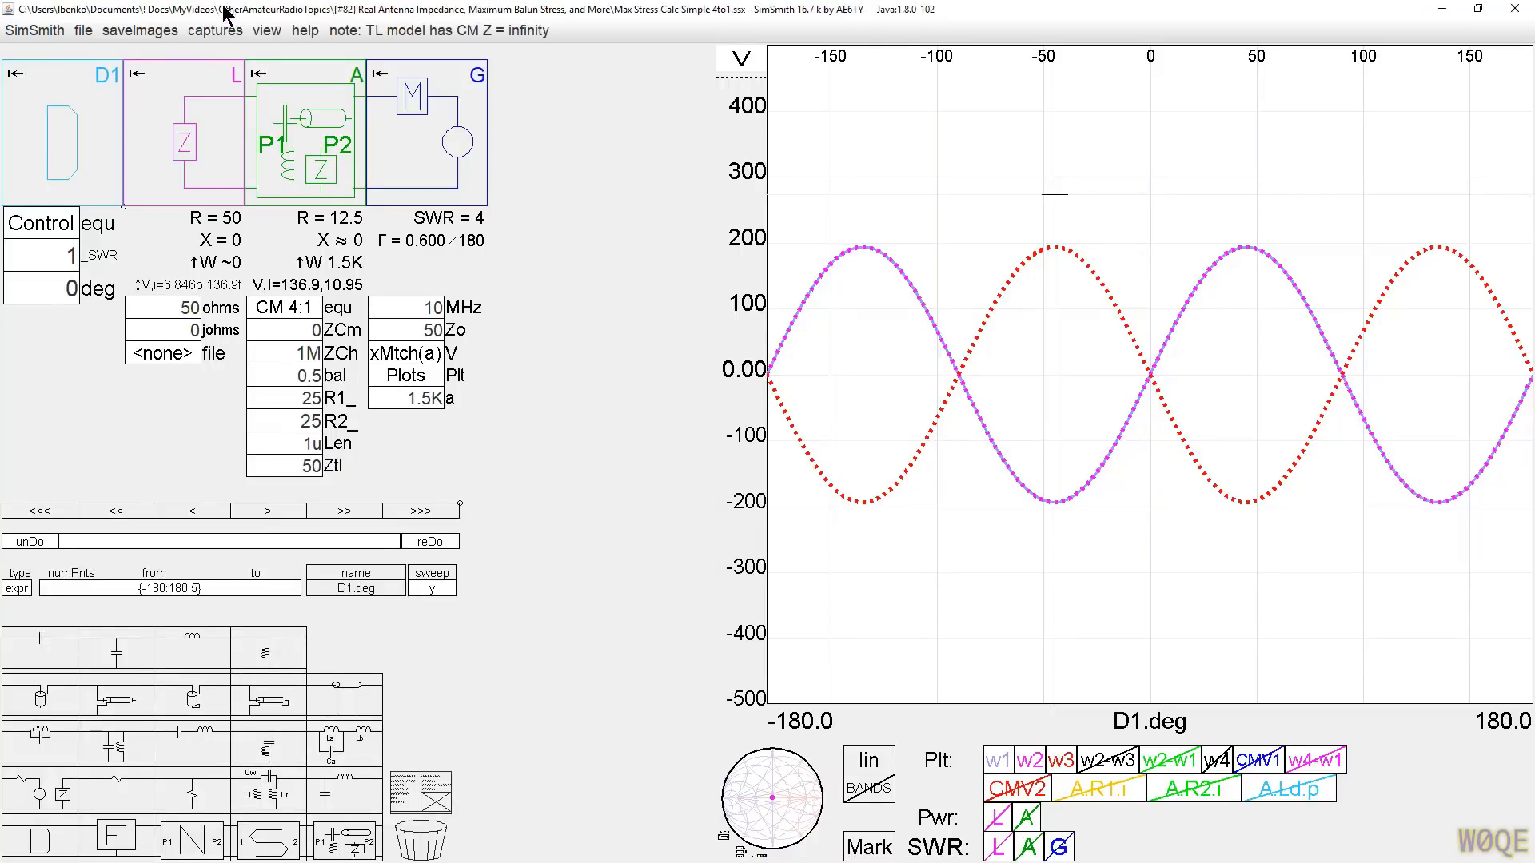
Step: Arrange the 4:1 and 1:1 balun models side by side at half-screen width and shrink the 4:1 model's circuit diagram
left_click_drag(223, 7, 254, 12)
left_click_drag(579, 19, 1, 46)
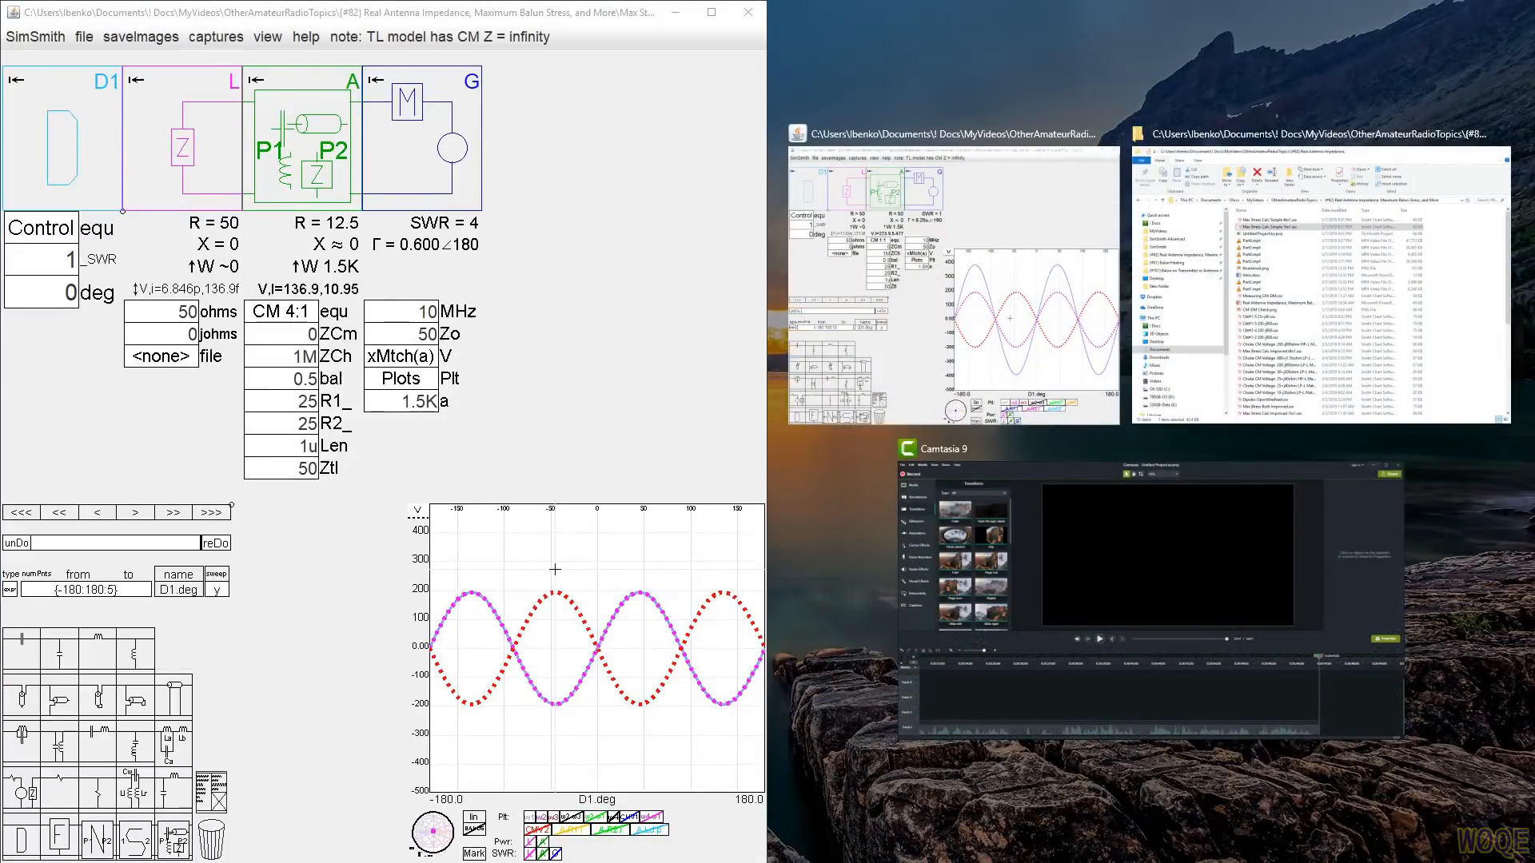
left_click_drag(1531, 21, 812, 24)
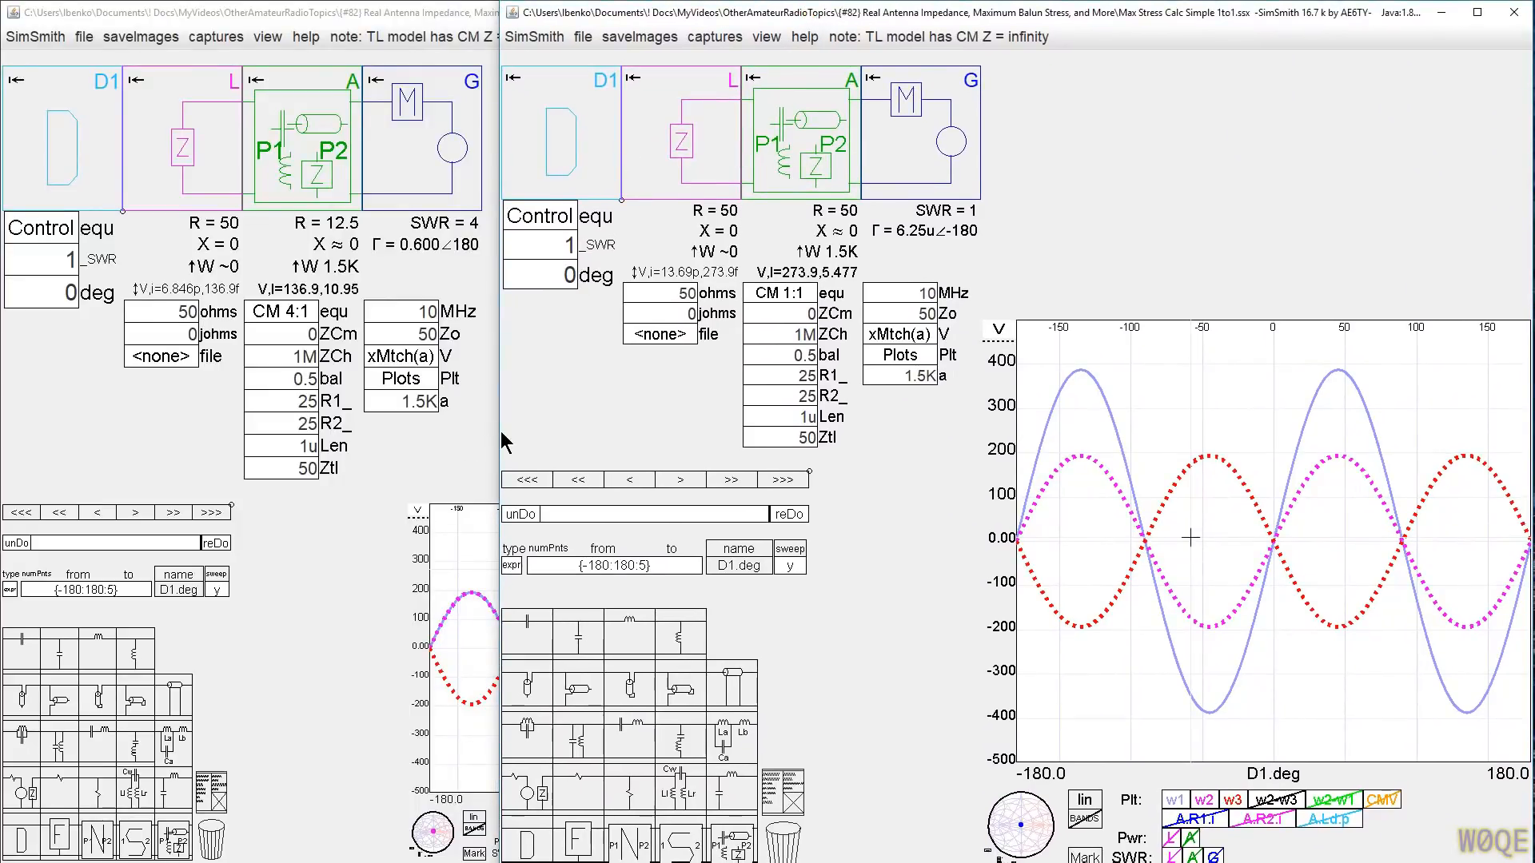
left_click_drag(498, 430, 765, 431)
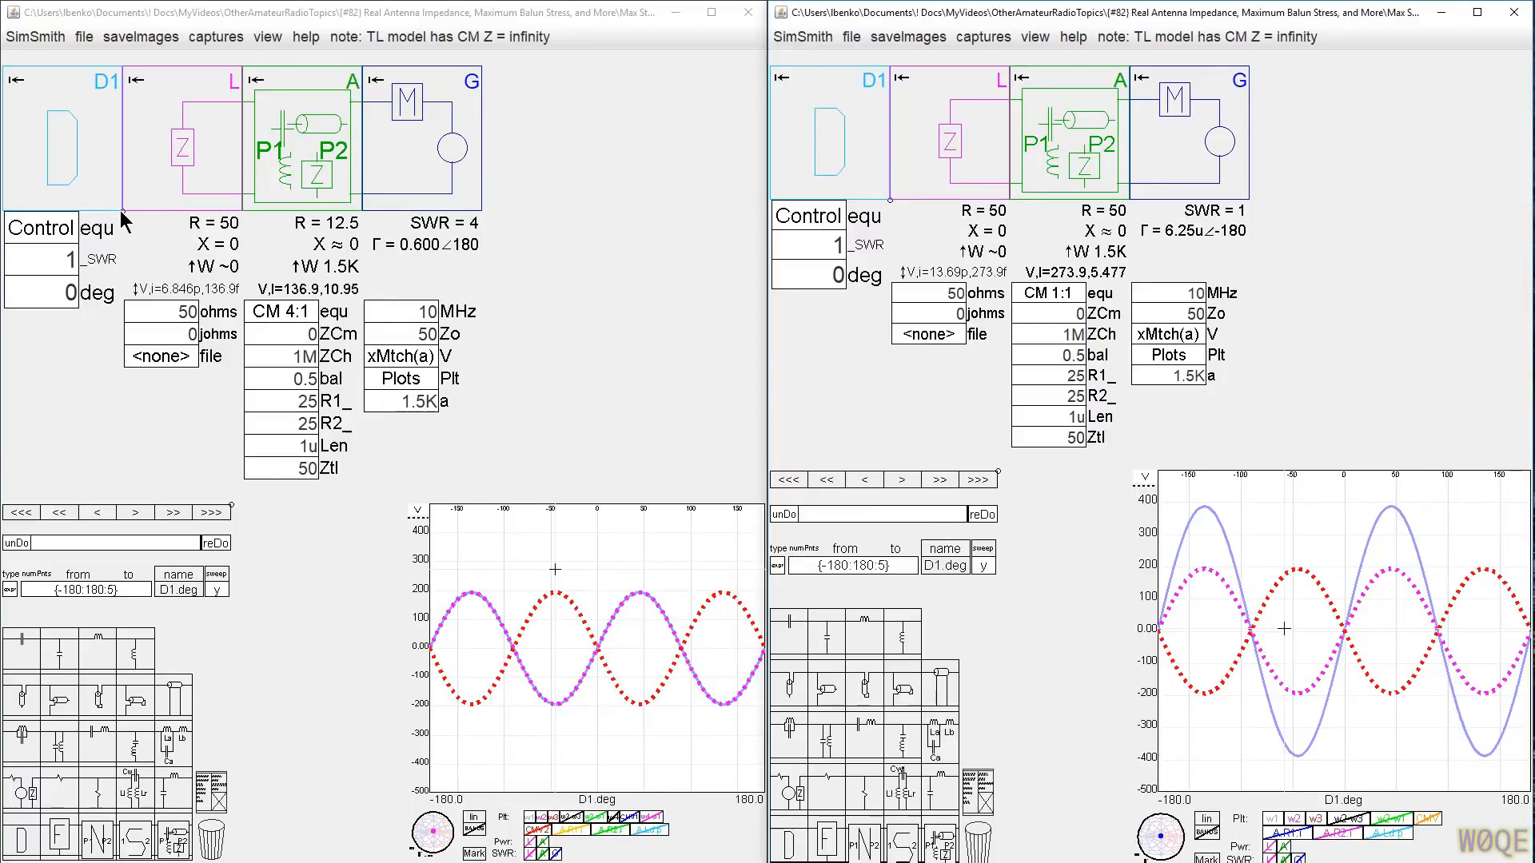
left_click_drag(123, 212, 99, 200)
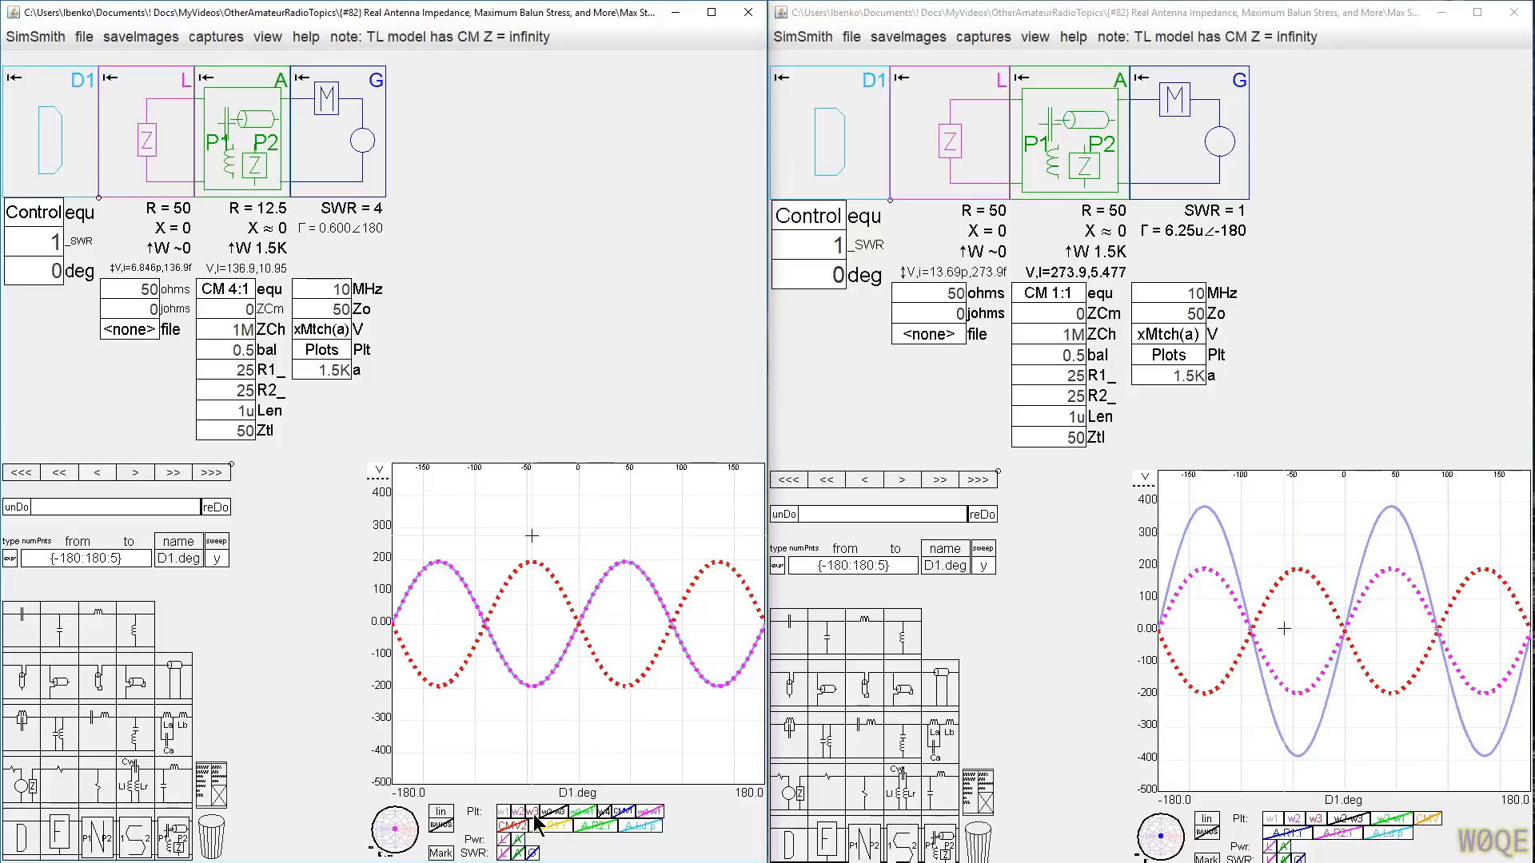
Step: Check the CMV1 wave in the 4:1 model's plot and examine its CM 4:1 circuit
left_click(628, 814)
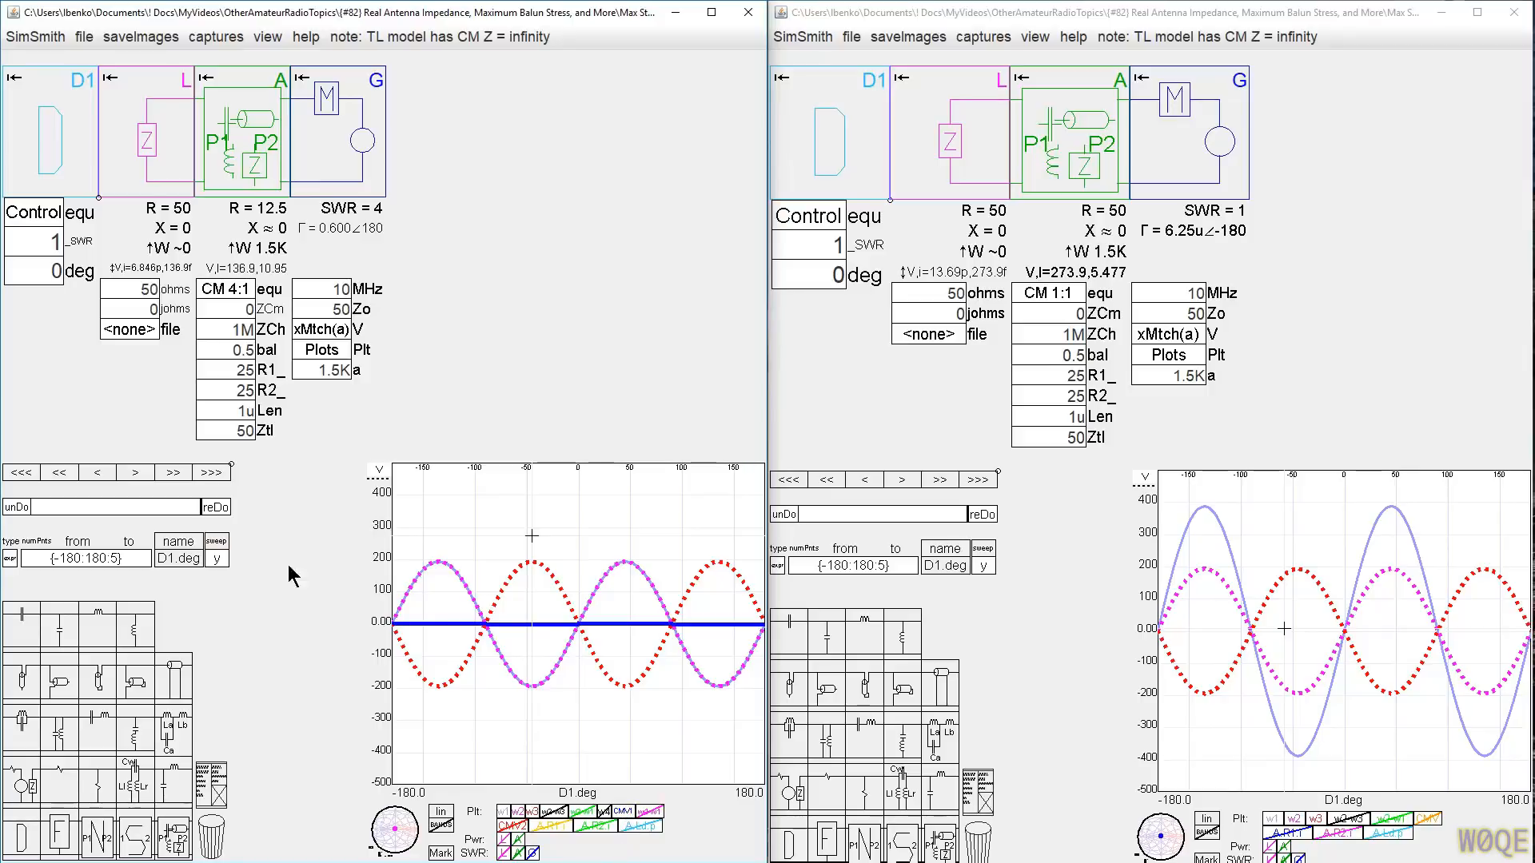
left_click(628, 812)
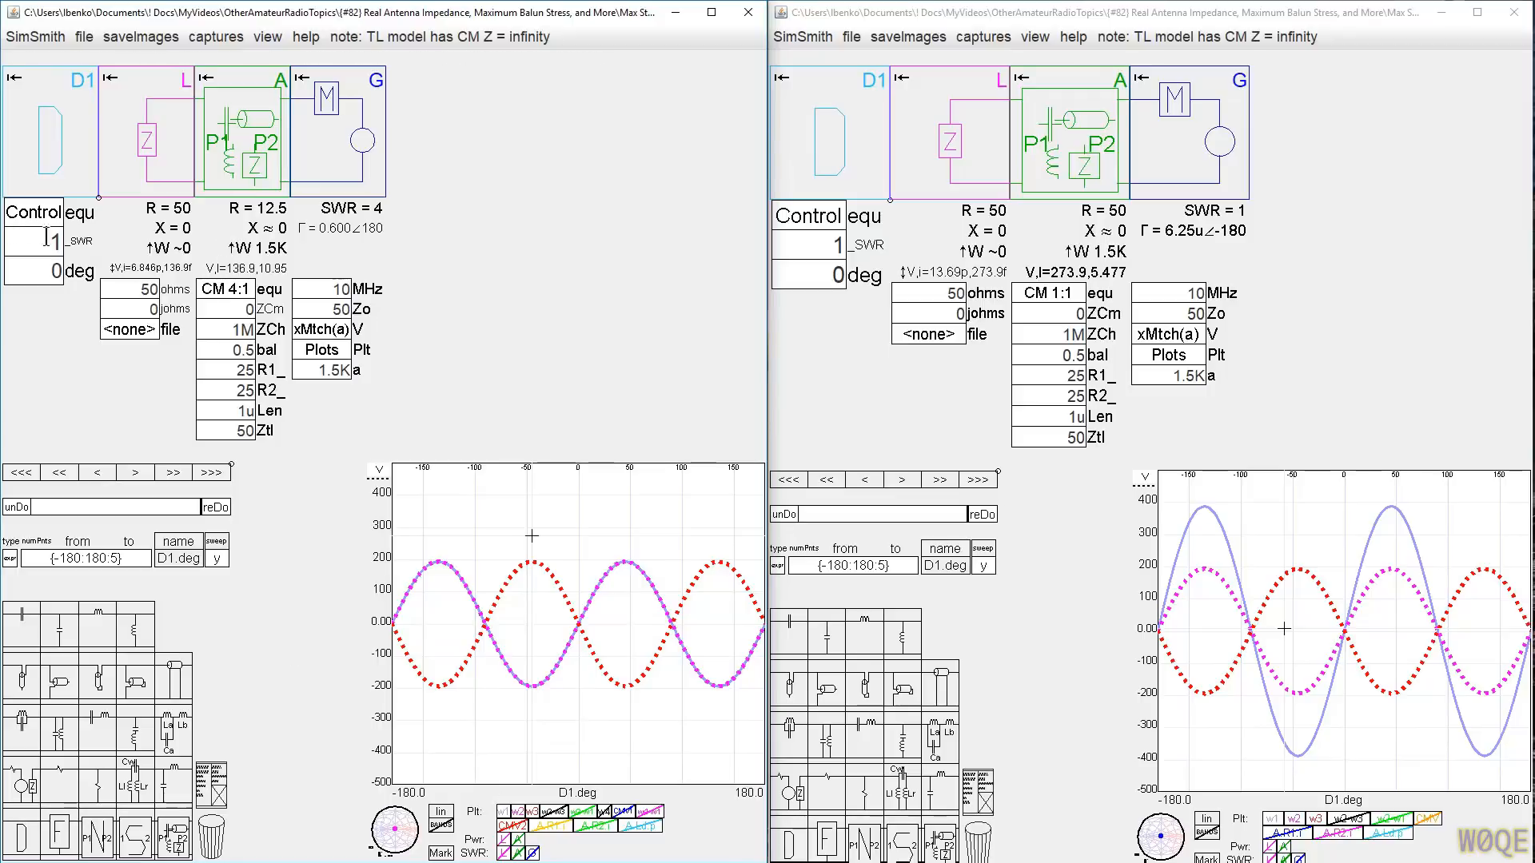
left_click(218, 290)
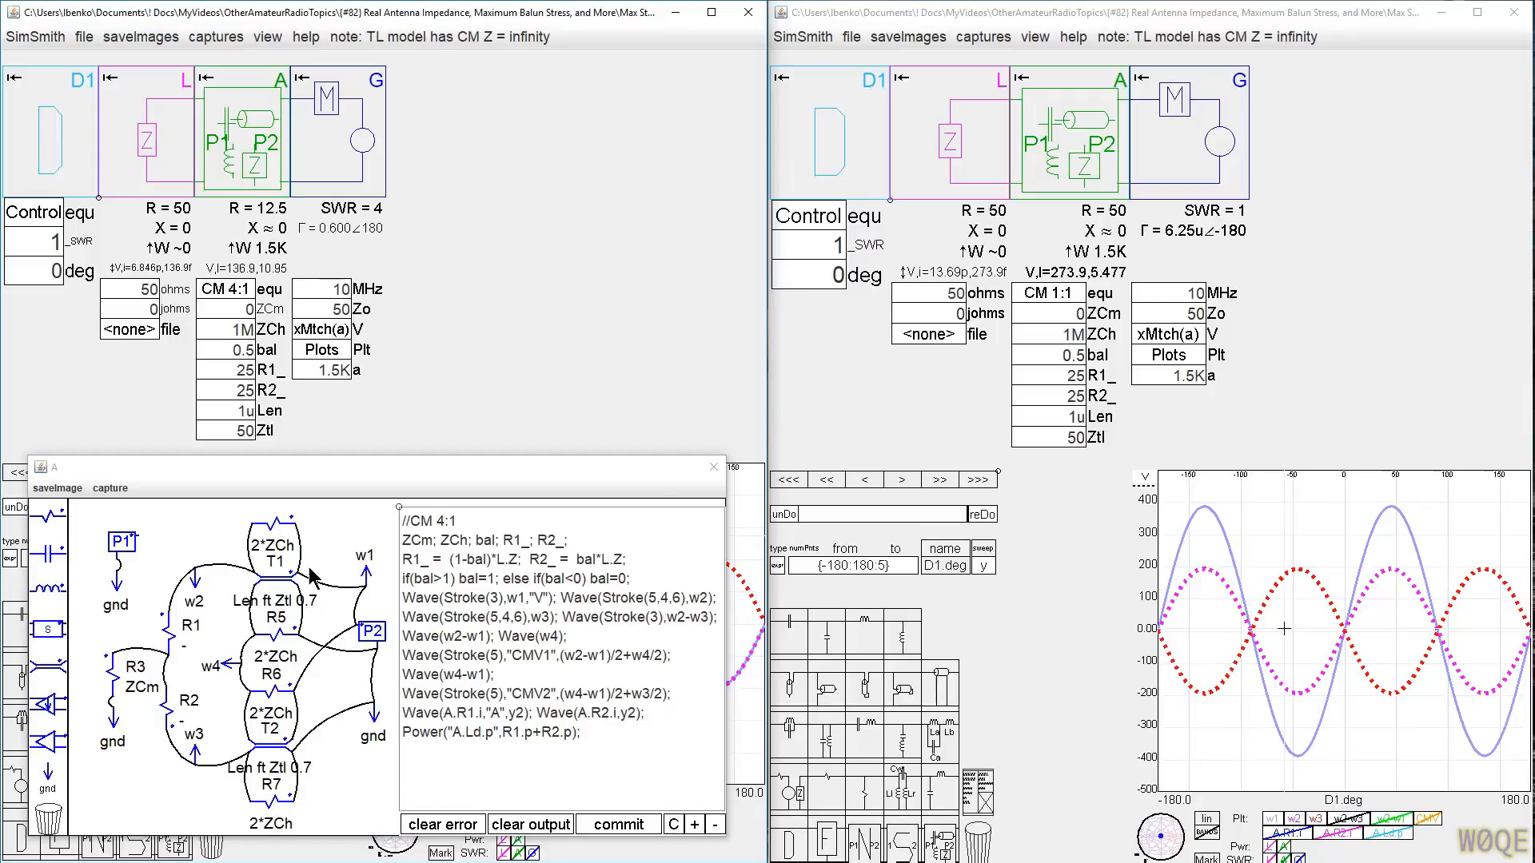
left_click(714, 468)
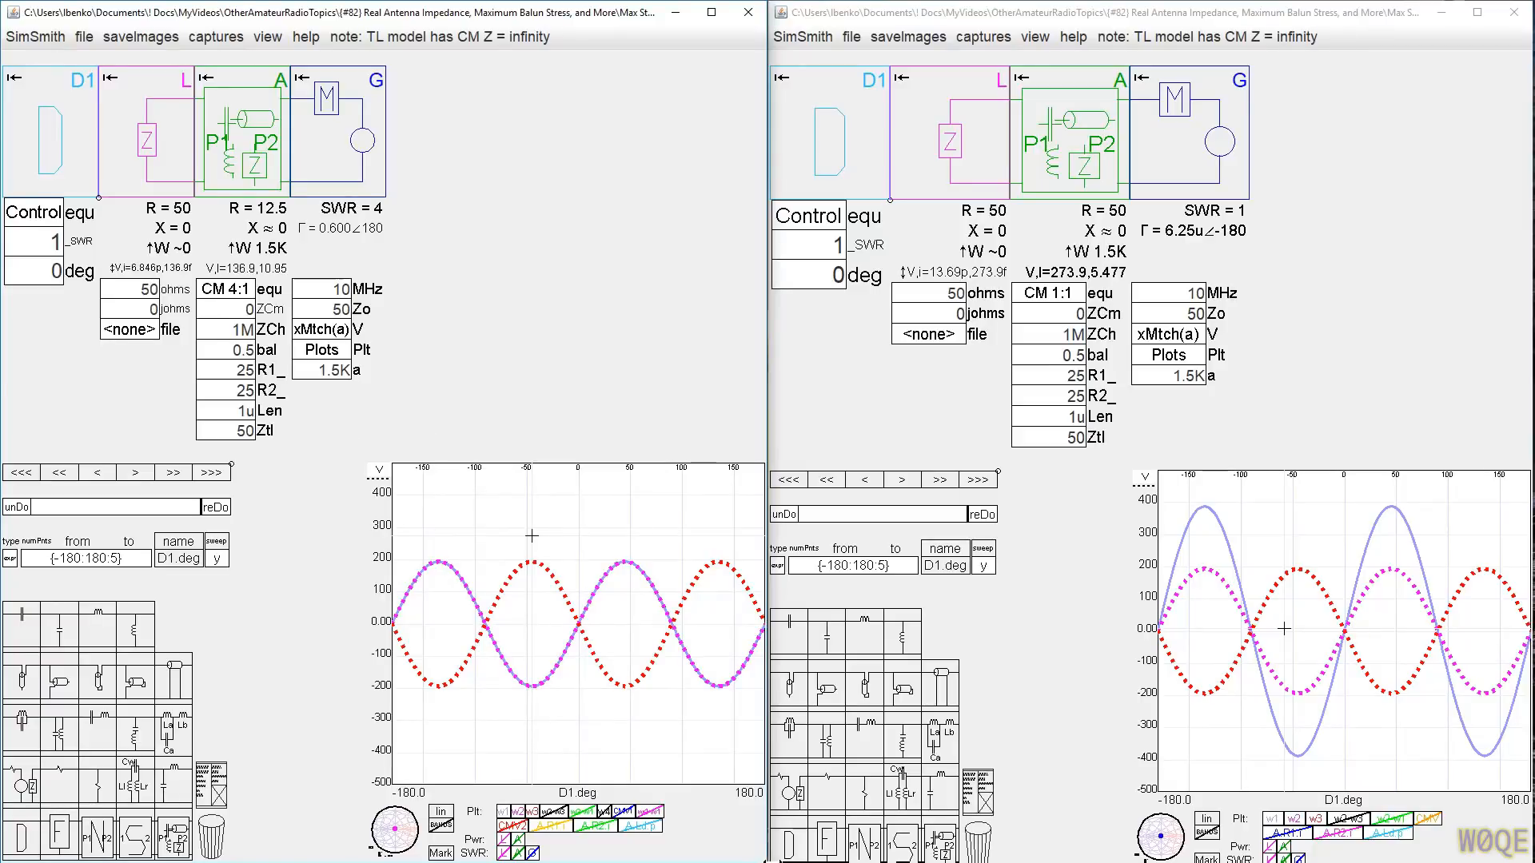
Step: Plot the common-mode voltages CMV1 and CMV2 in the 4:1 model and CMV in the 1:1 model
left_click(628, 811)
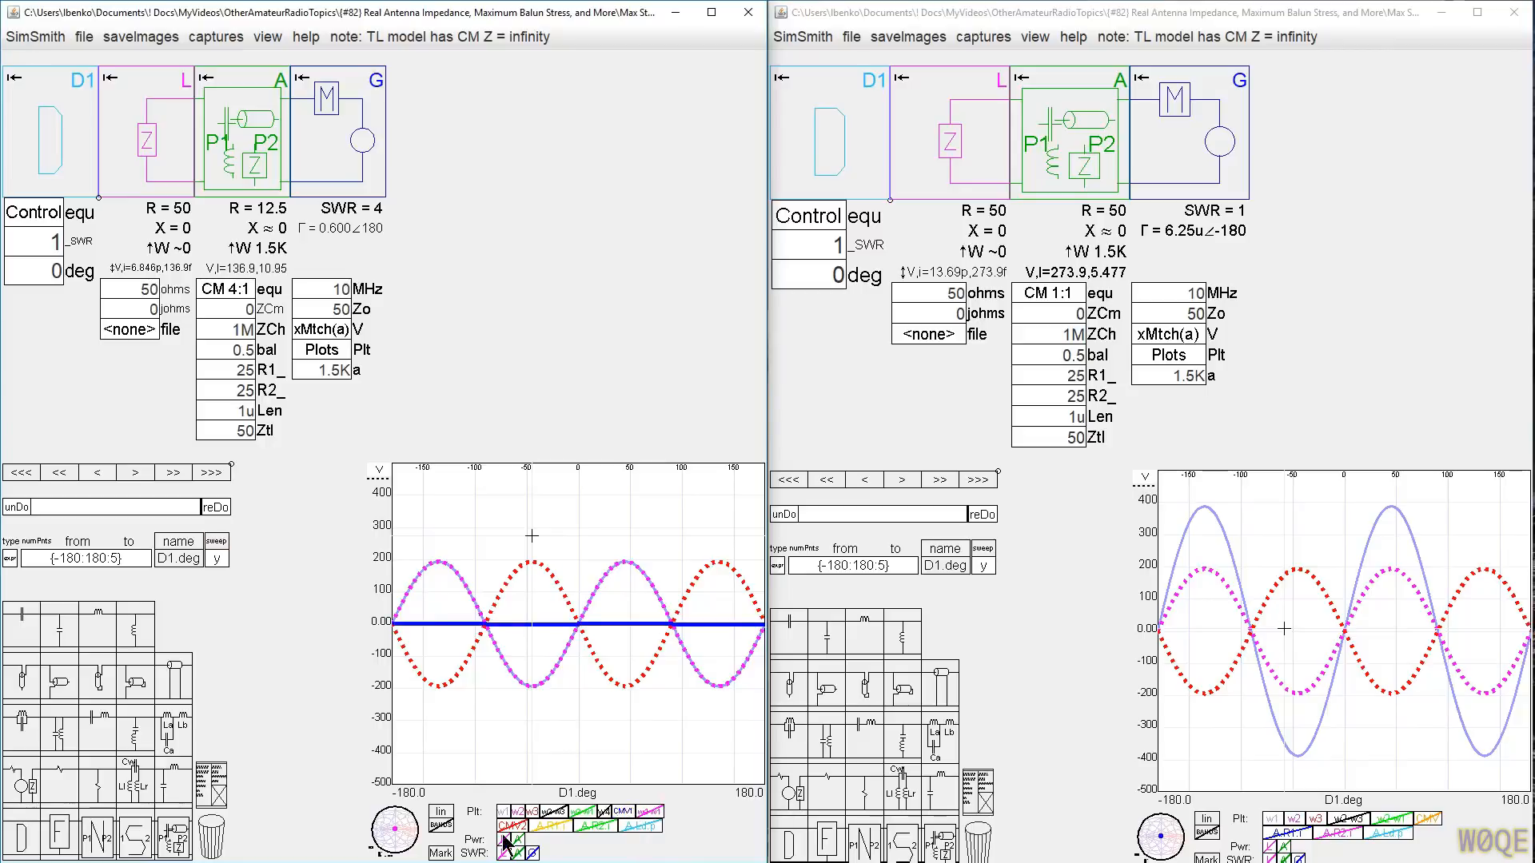
left_click(510, 830)
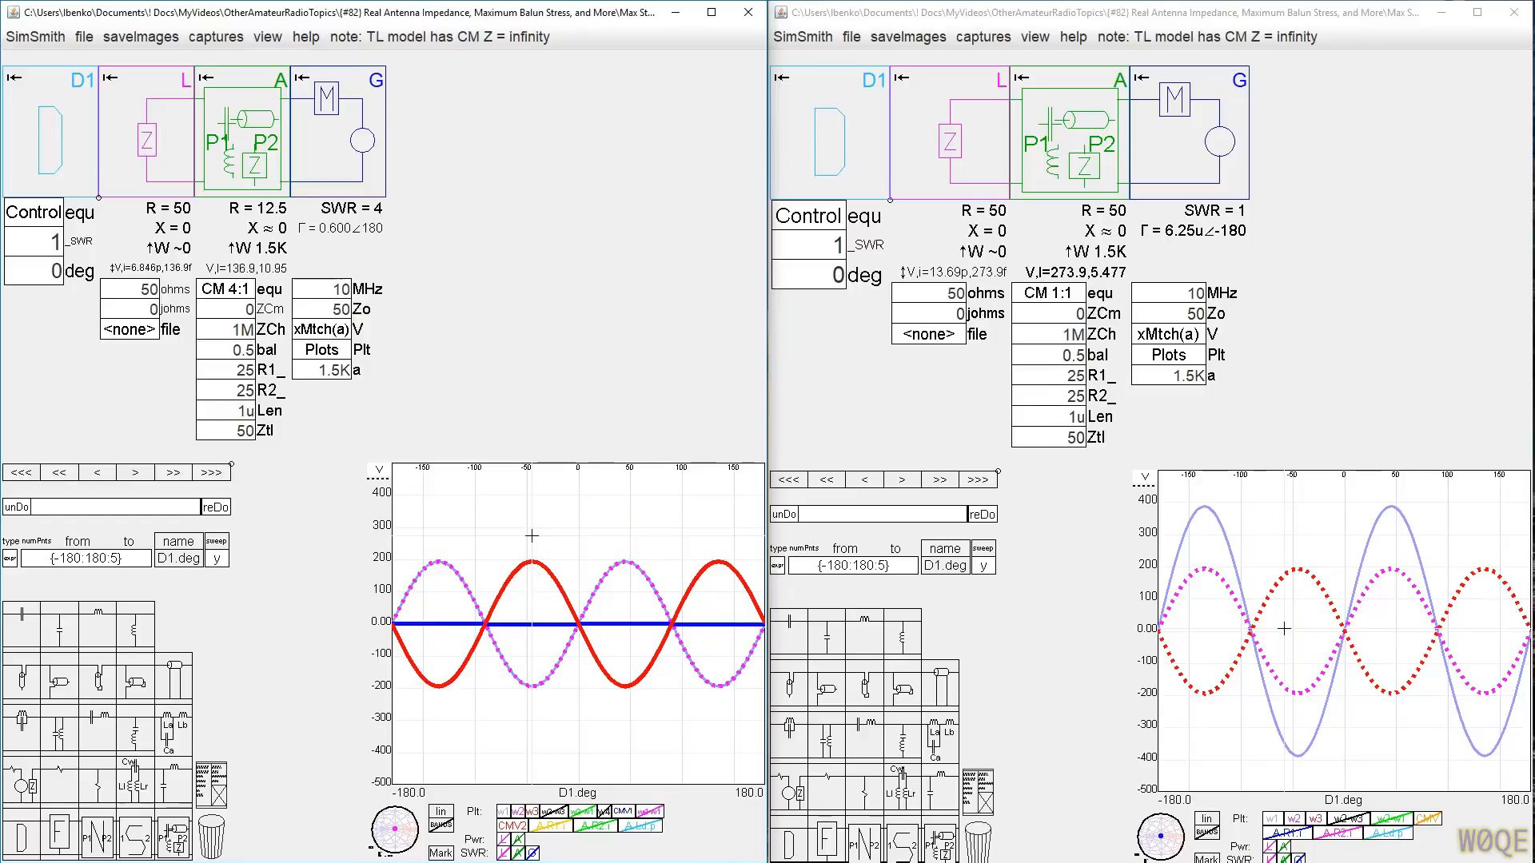
left_click(1427, 817)
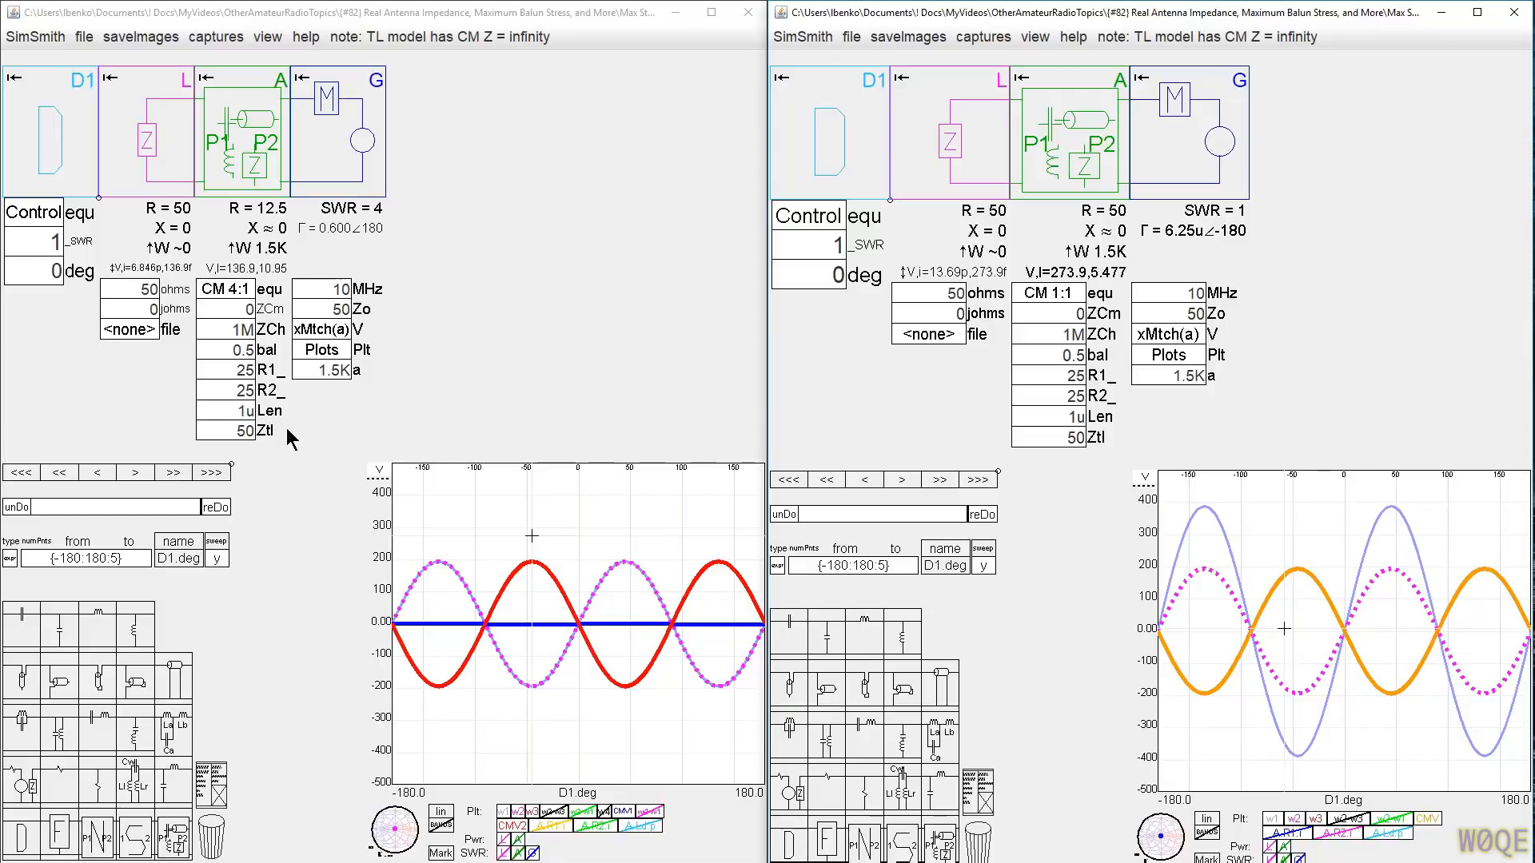
Step: Show the 4:1 model's Smith chart, set D1's _SWR to 3, and add the G trace
left_click(408, 832)
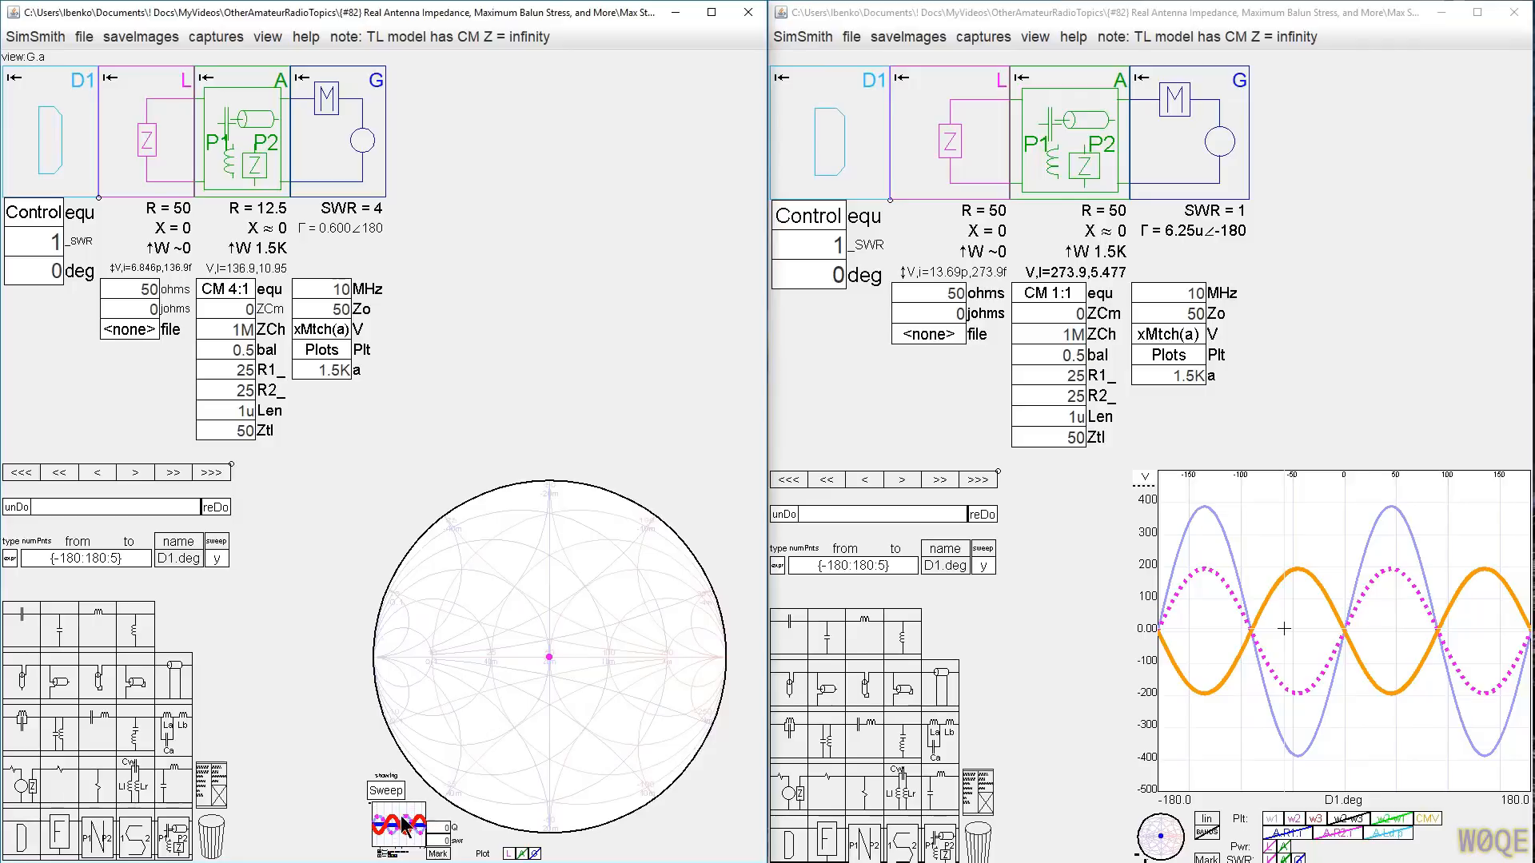
left_click(40, 248)
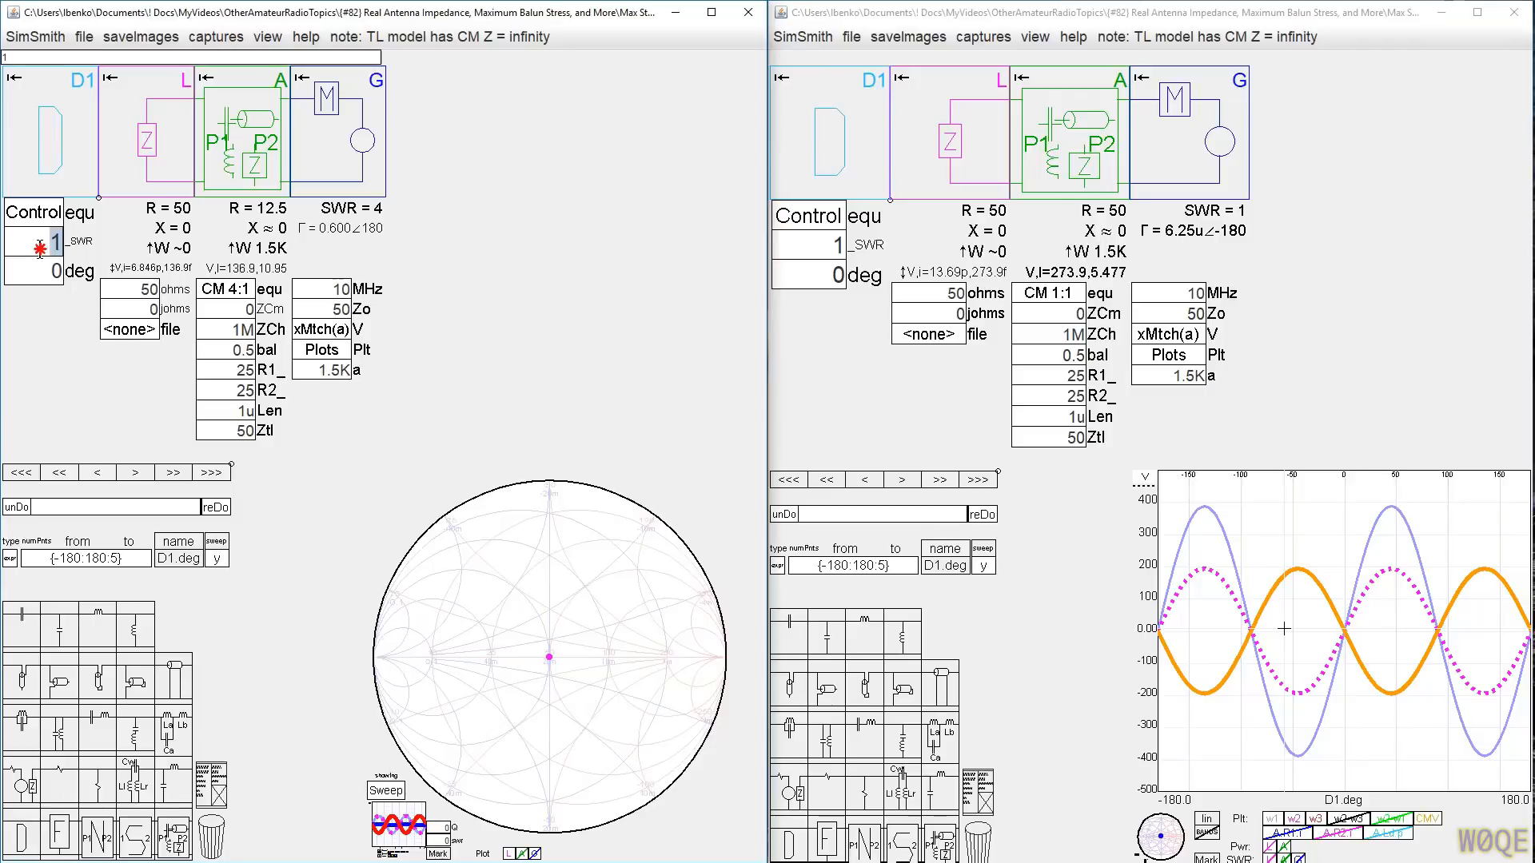
scroll(41, 244, "up", 2)
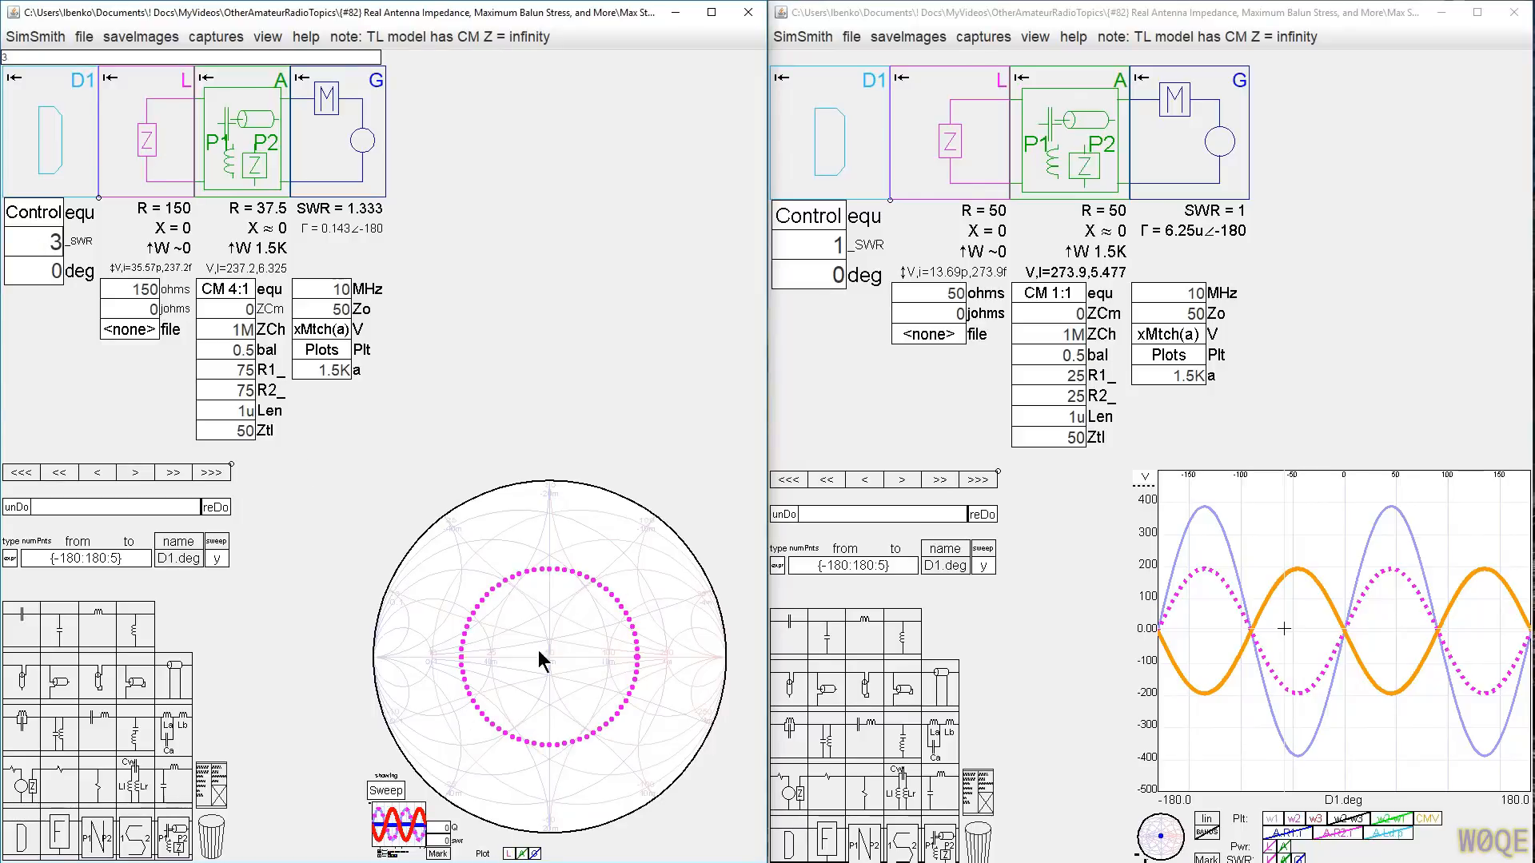
left_click(535, 853)
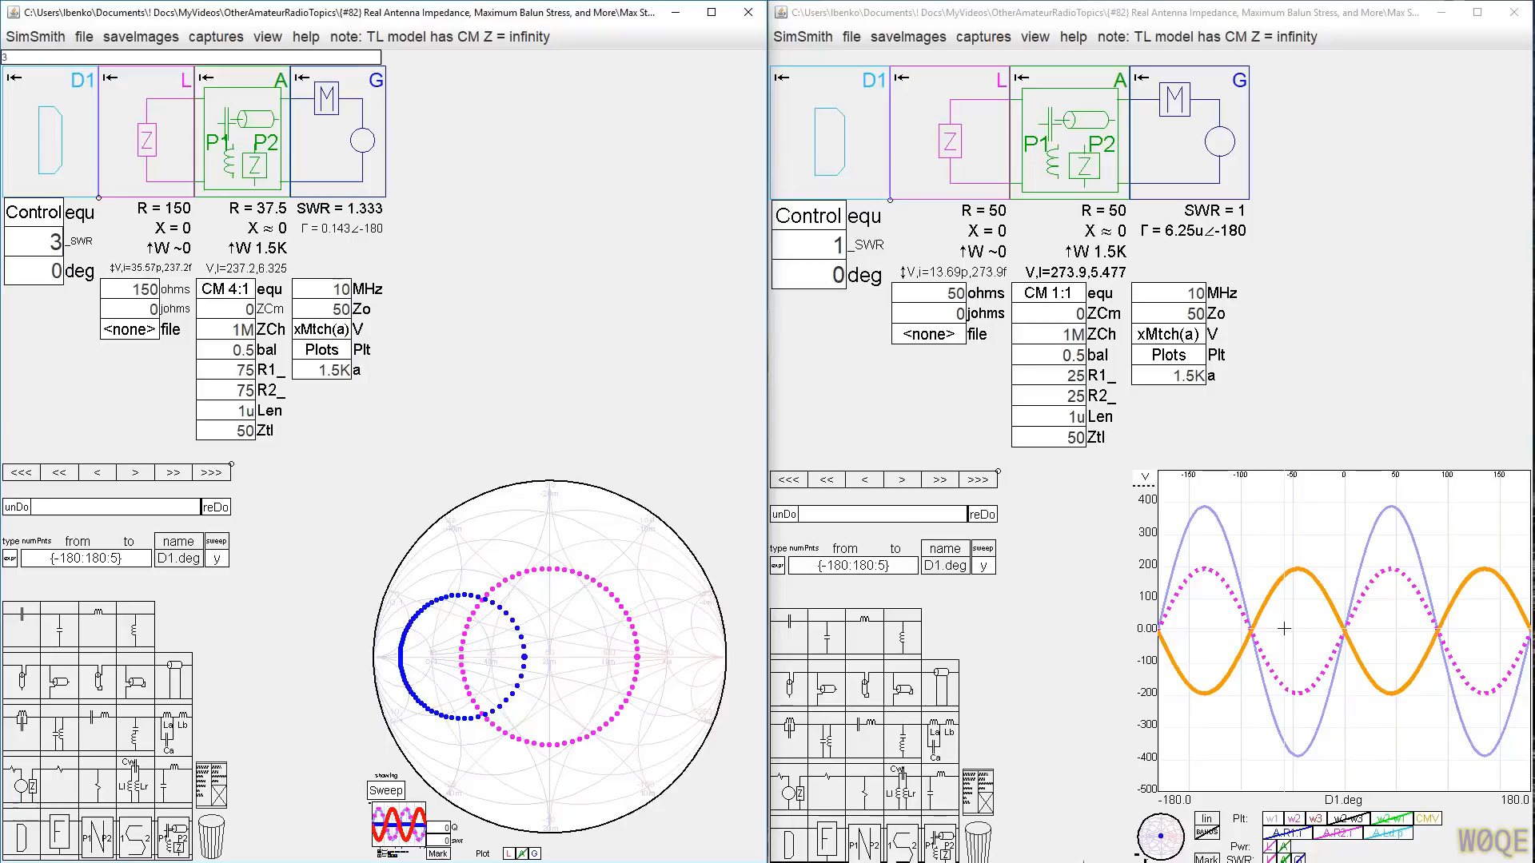
Step: Show the 1:1 model's Smith chart, set D1's _SWR to 3, and display the L trace instead of G
left_click(1163, 836)
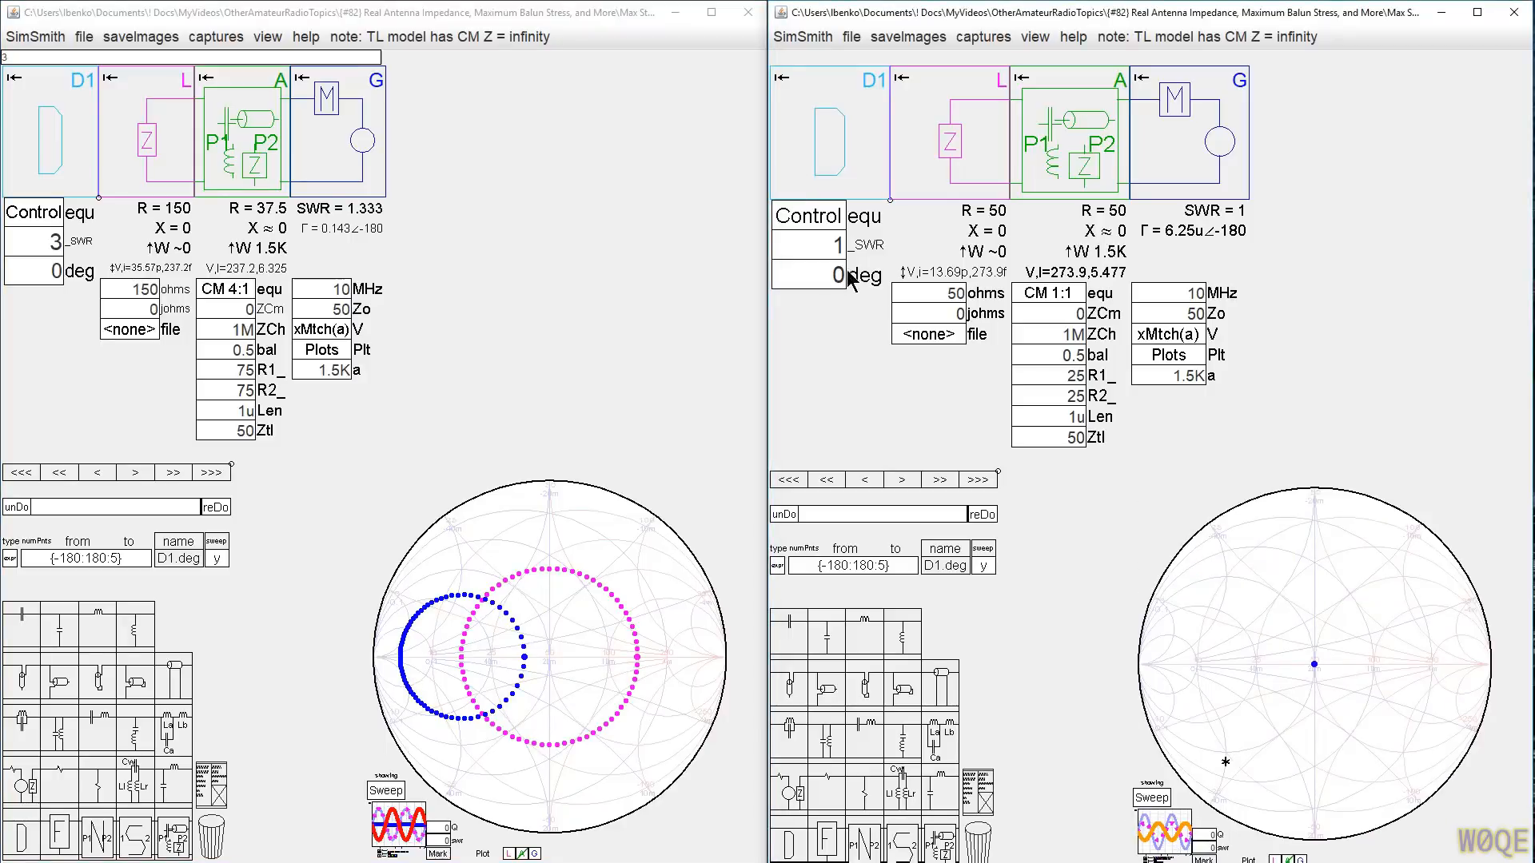
left_click(822, 248)
scroll(836, 247, "up", 2)
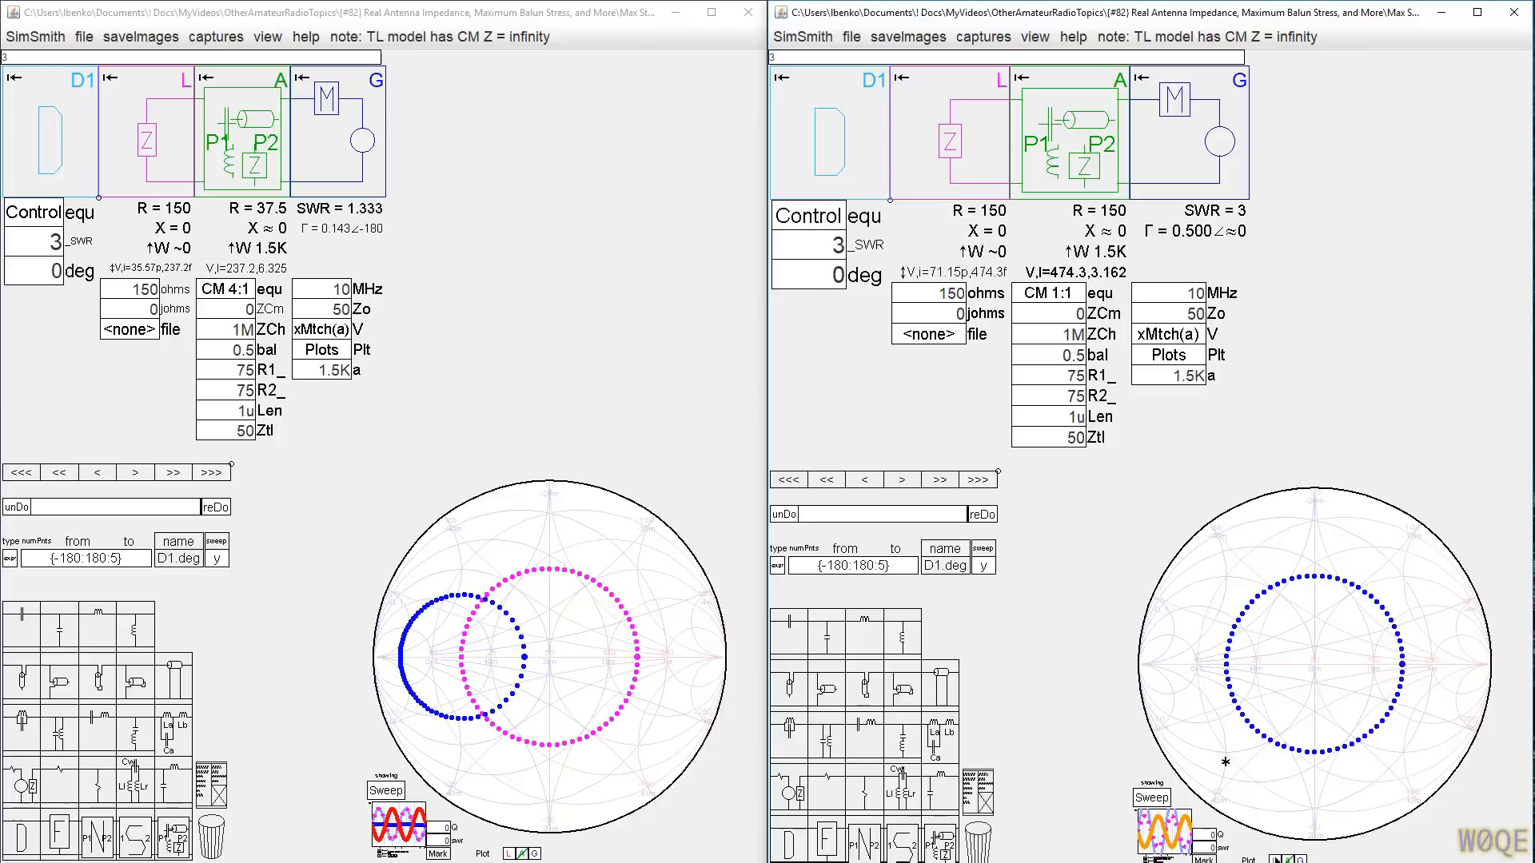
left_click(1299, 860)
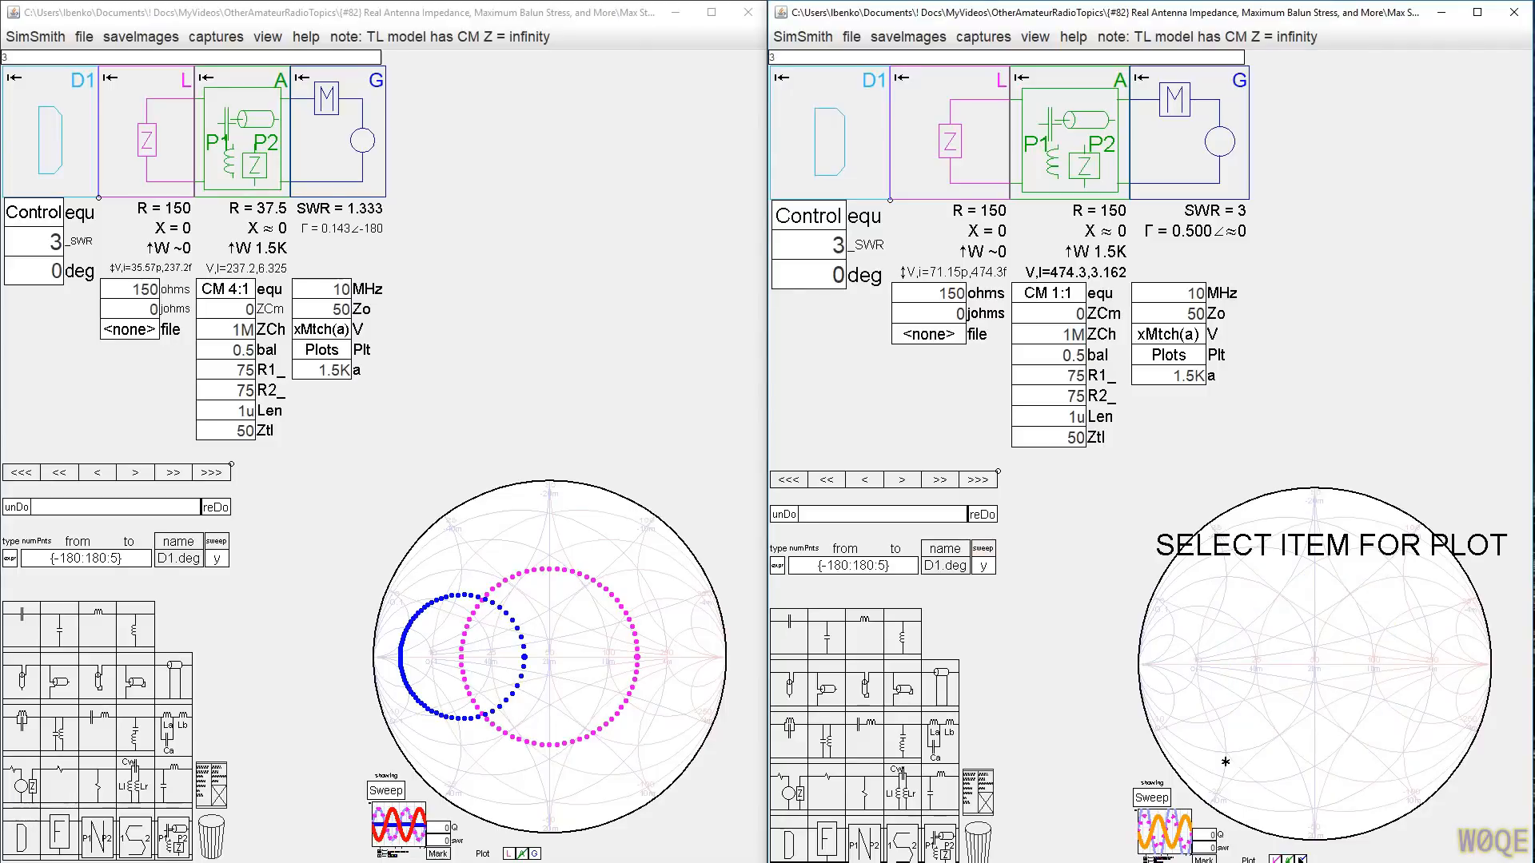
left_click(1275, 860)
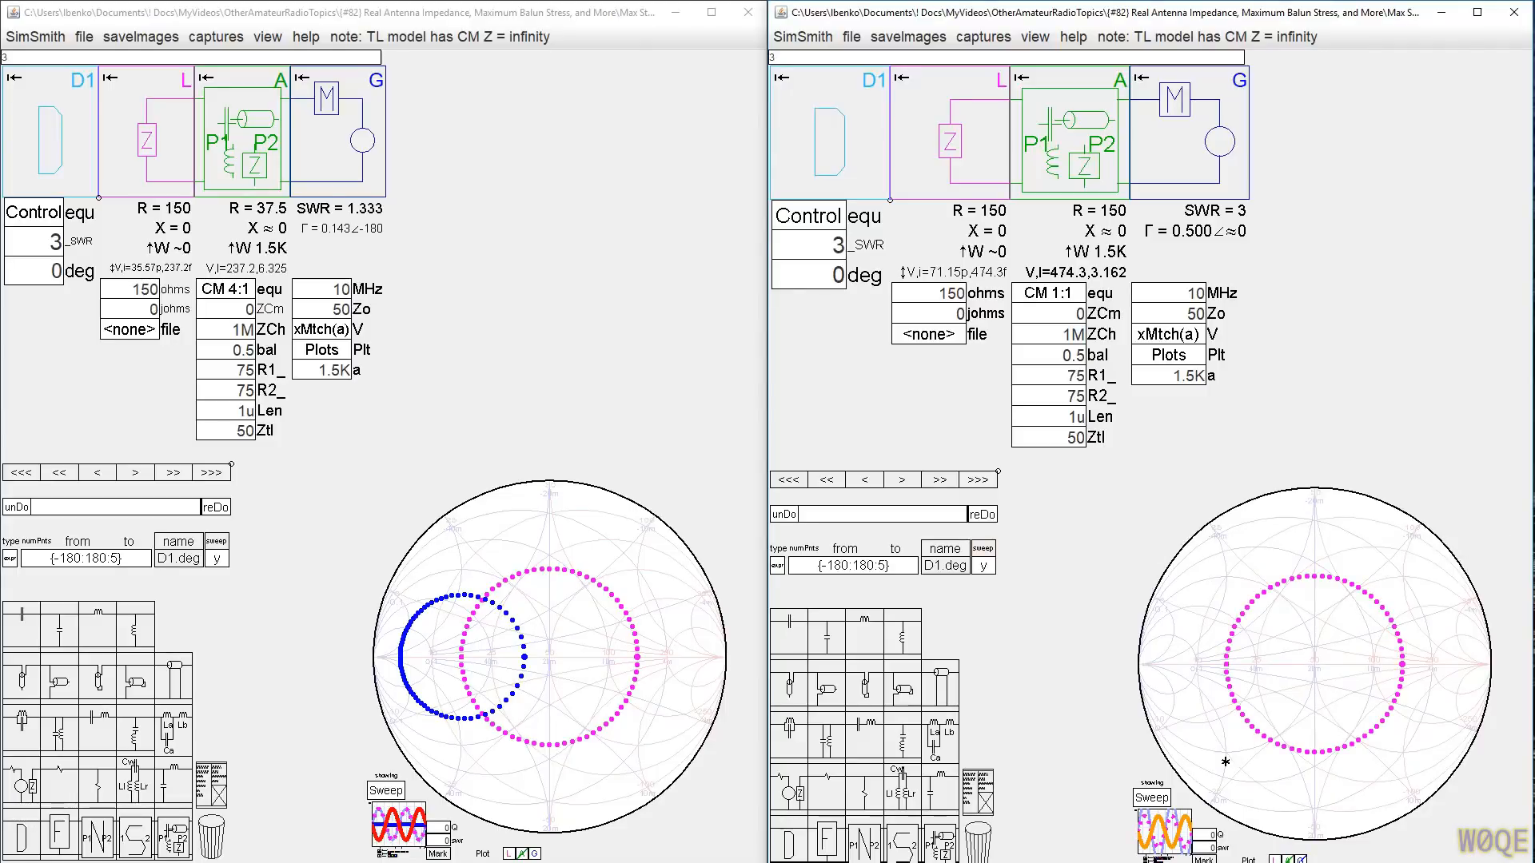
Step: Add the G trace to the 1:1 model's Smith chart and set D1's _SWR to 50 in both models
left_click(1299, 859)
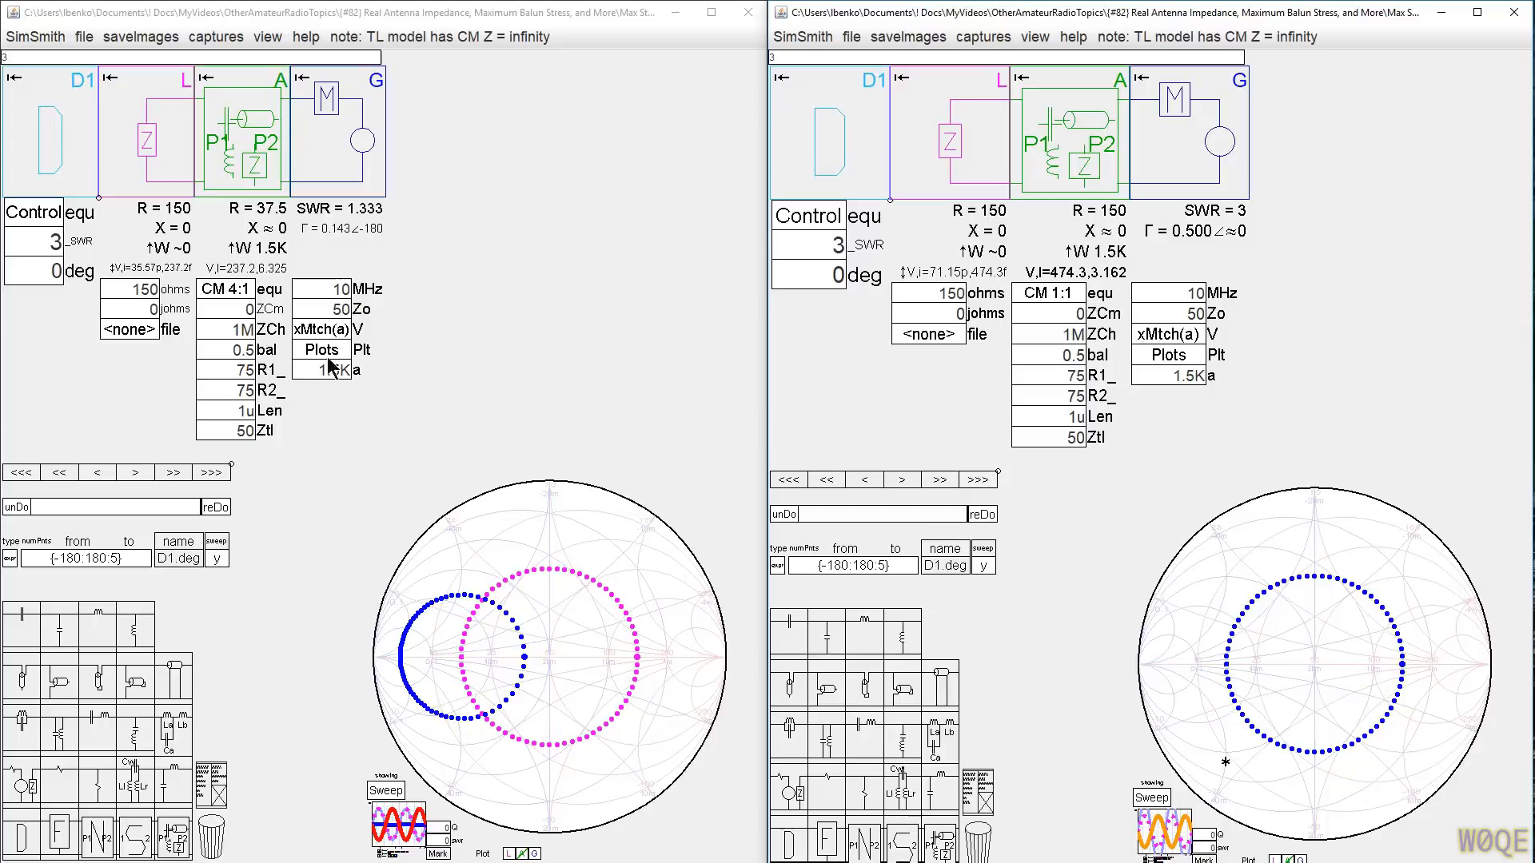
left_click(44, 238)
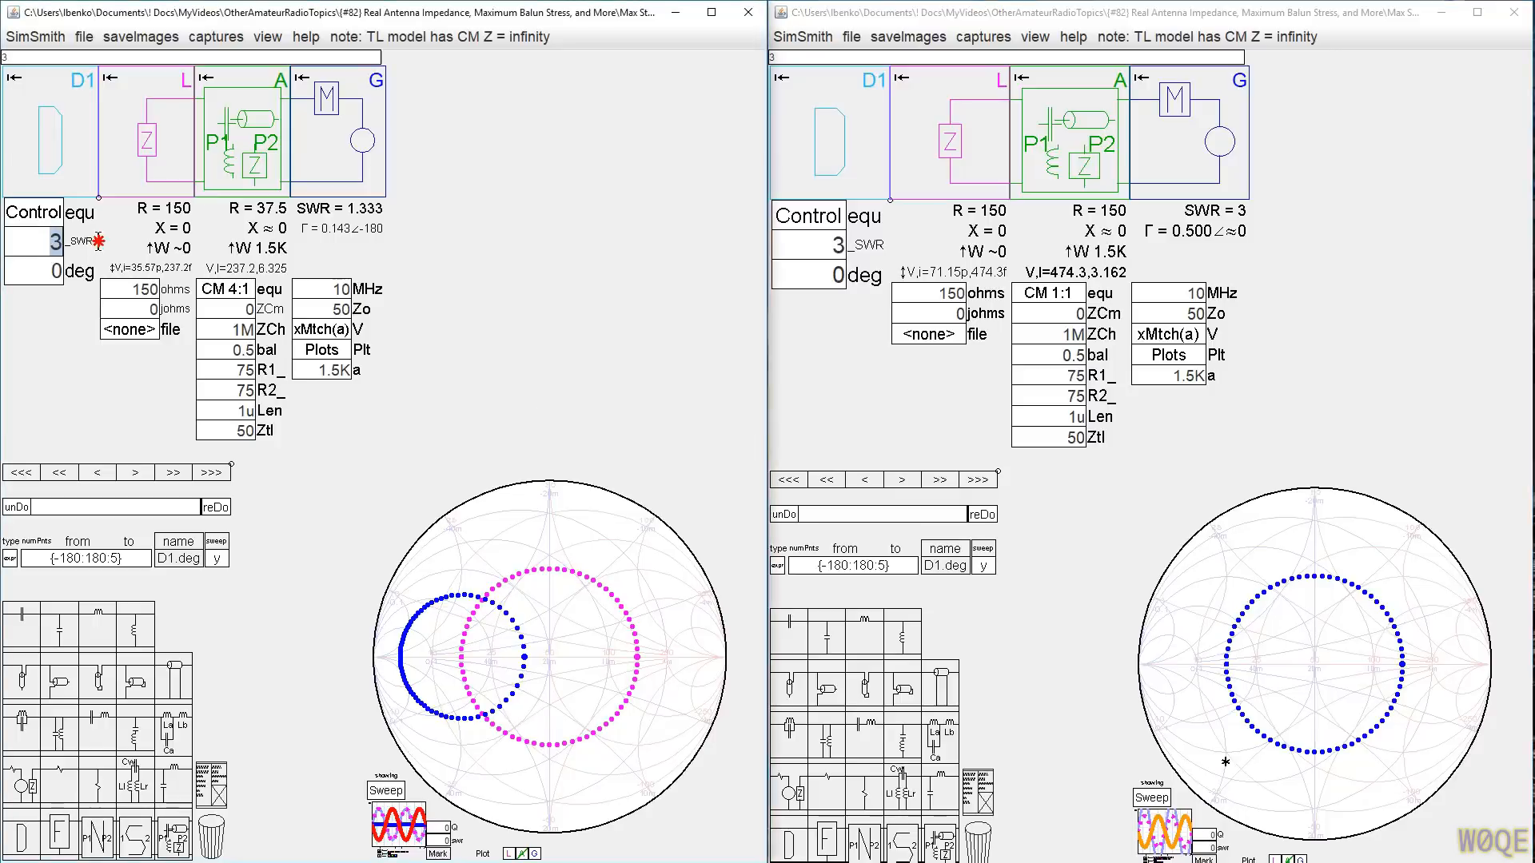
type("50")
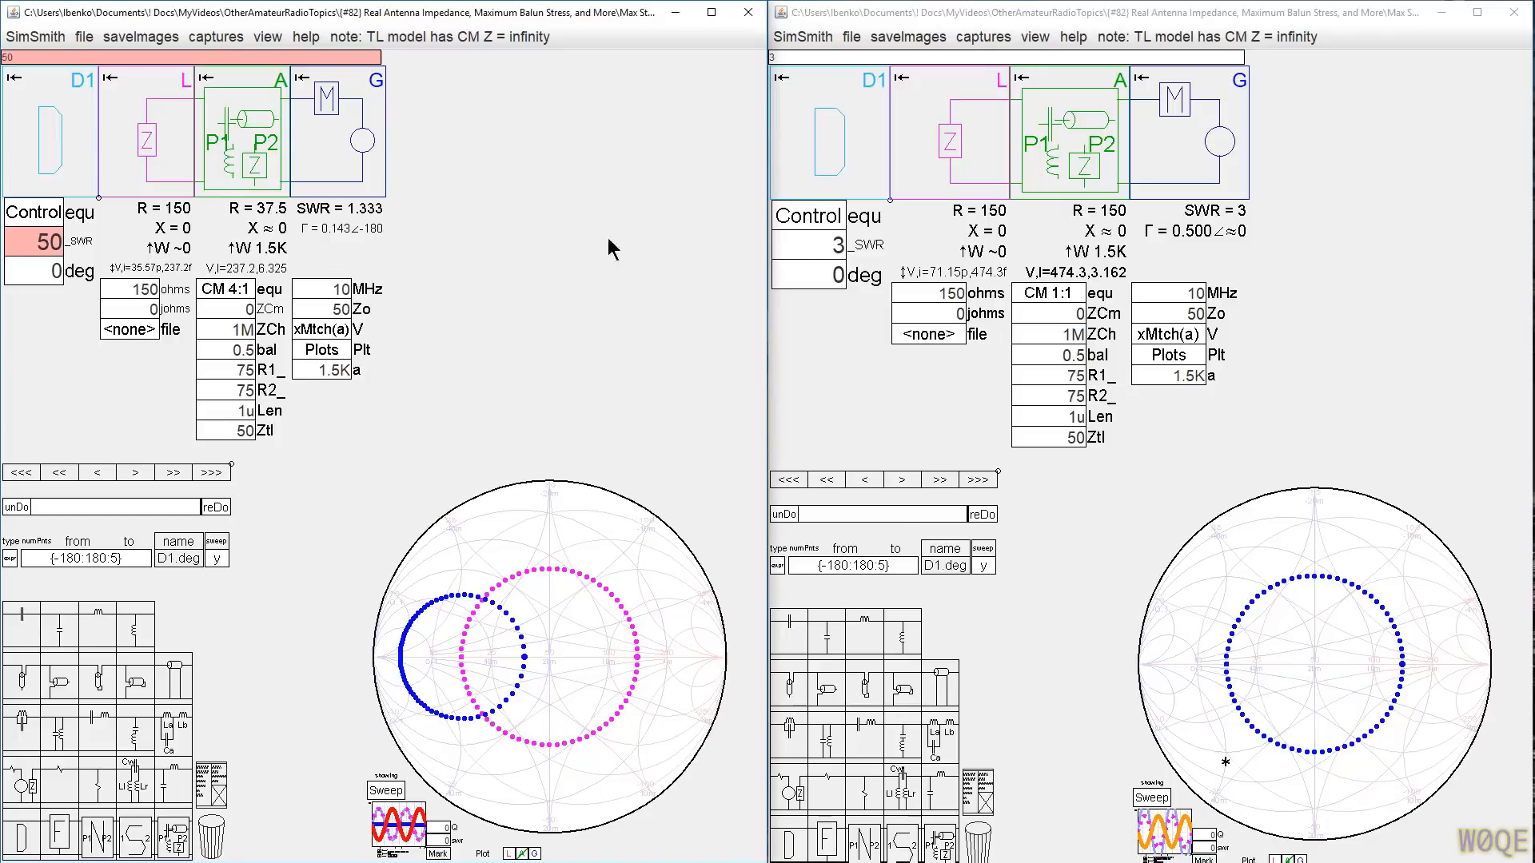
left_click(819, 246)
type("50")
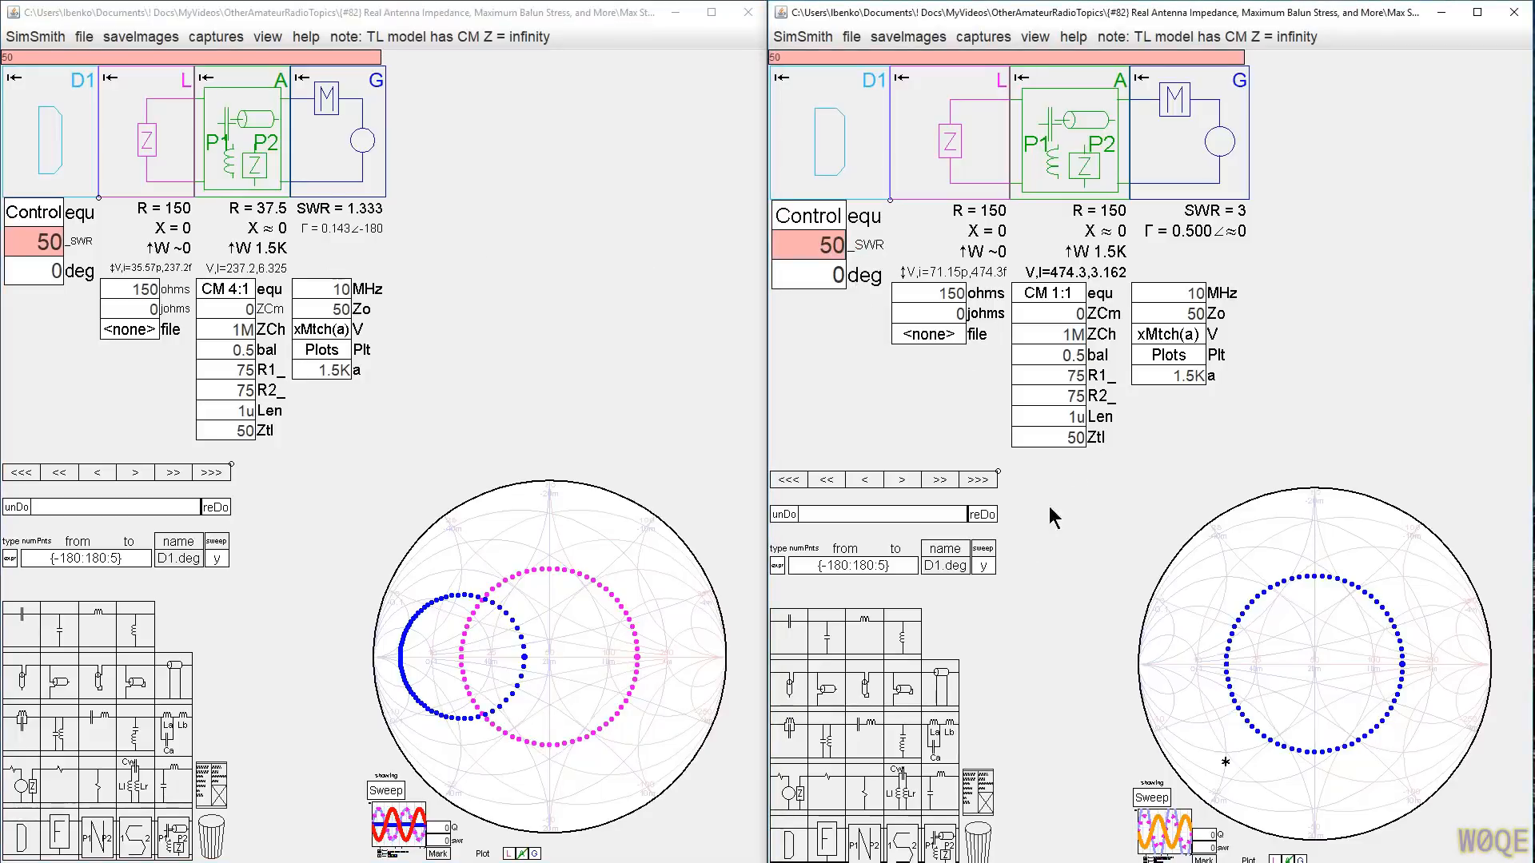
Step: Show the waveform plots in both models and expand their voltage axes to about ±2.5K
left_click(415, 827)
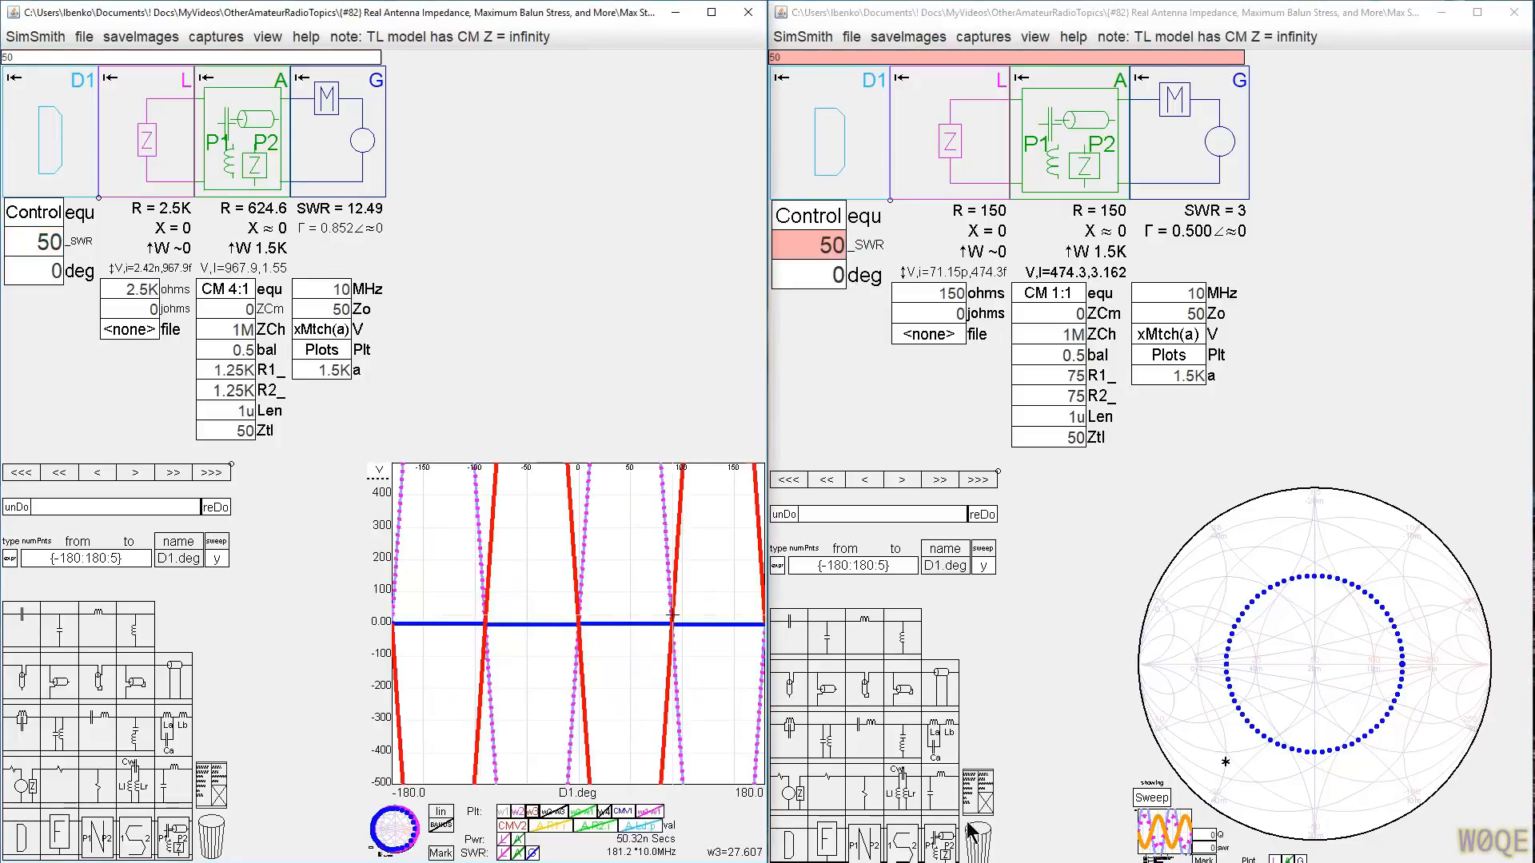
left_click(1169, 839)
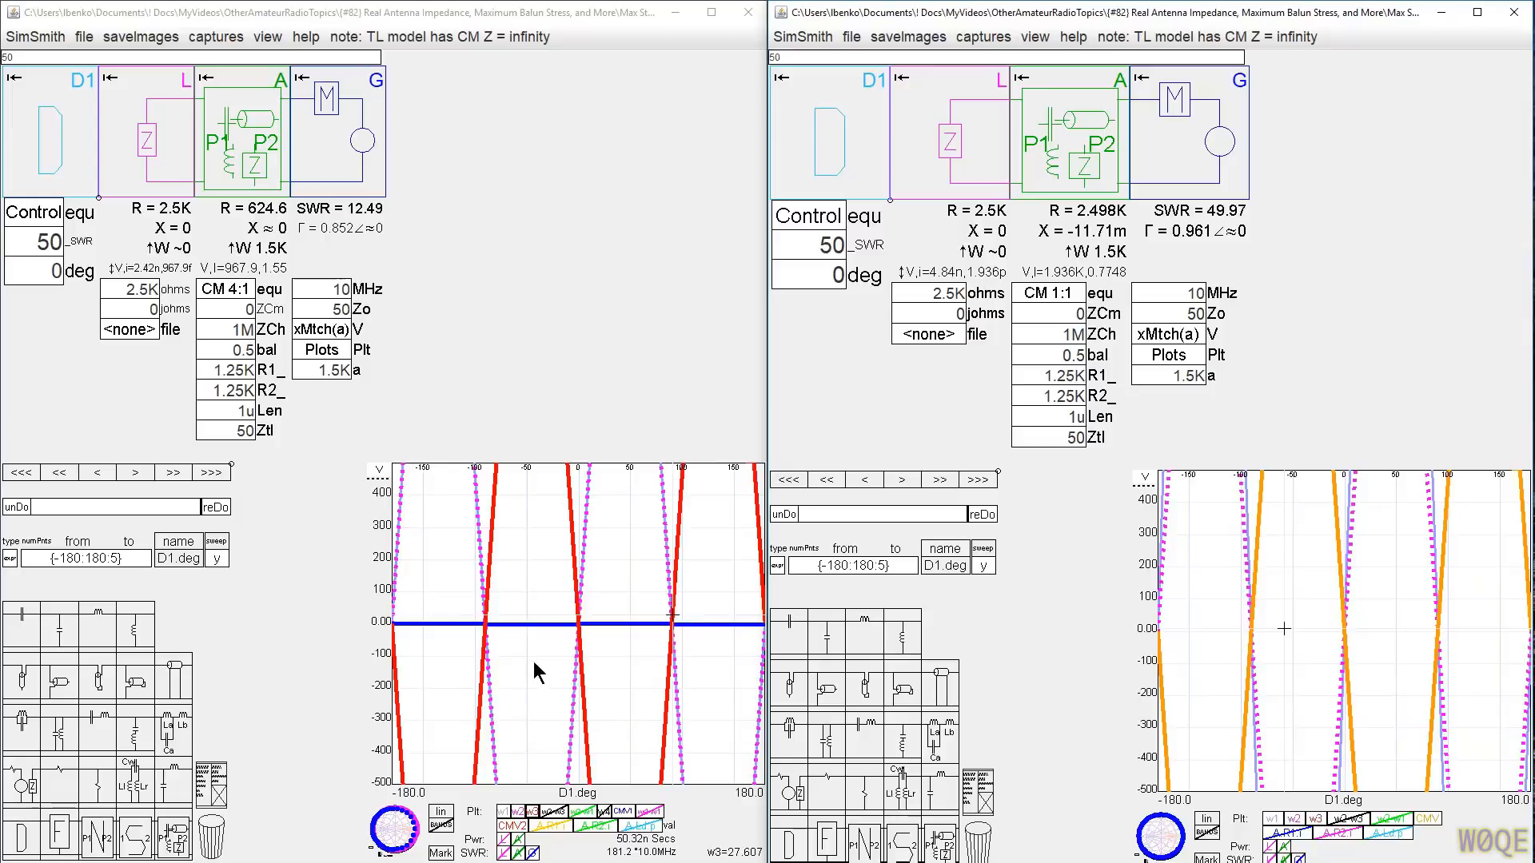
left_click(370, 619)
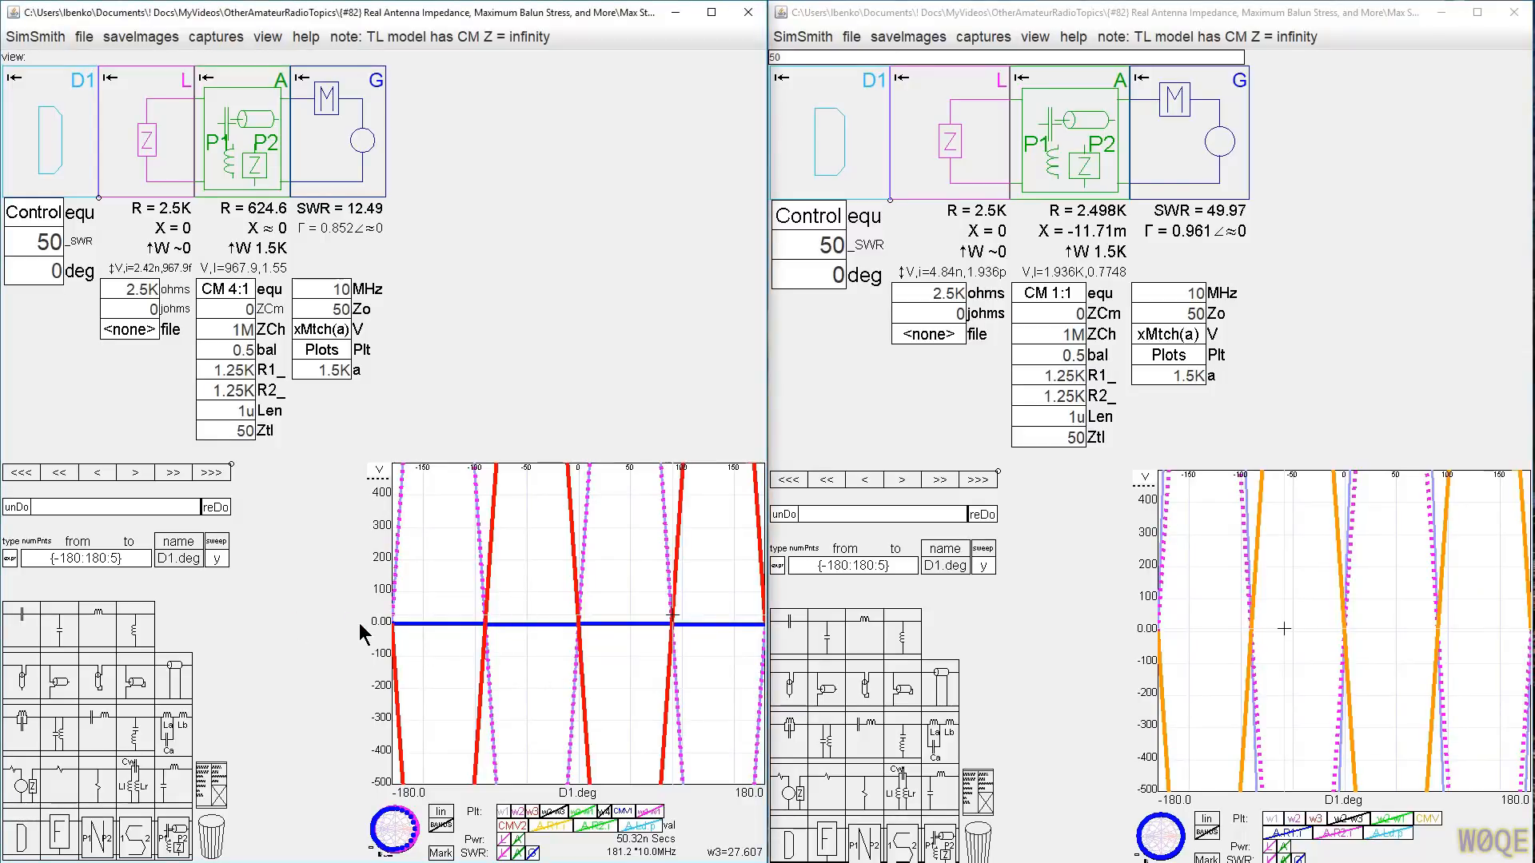
scroll(368, 621, "down", 1)
scroll(368, 622, "down", 1)
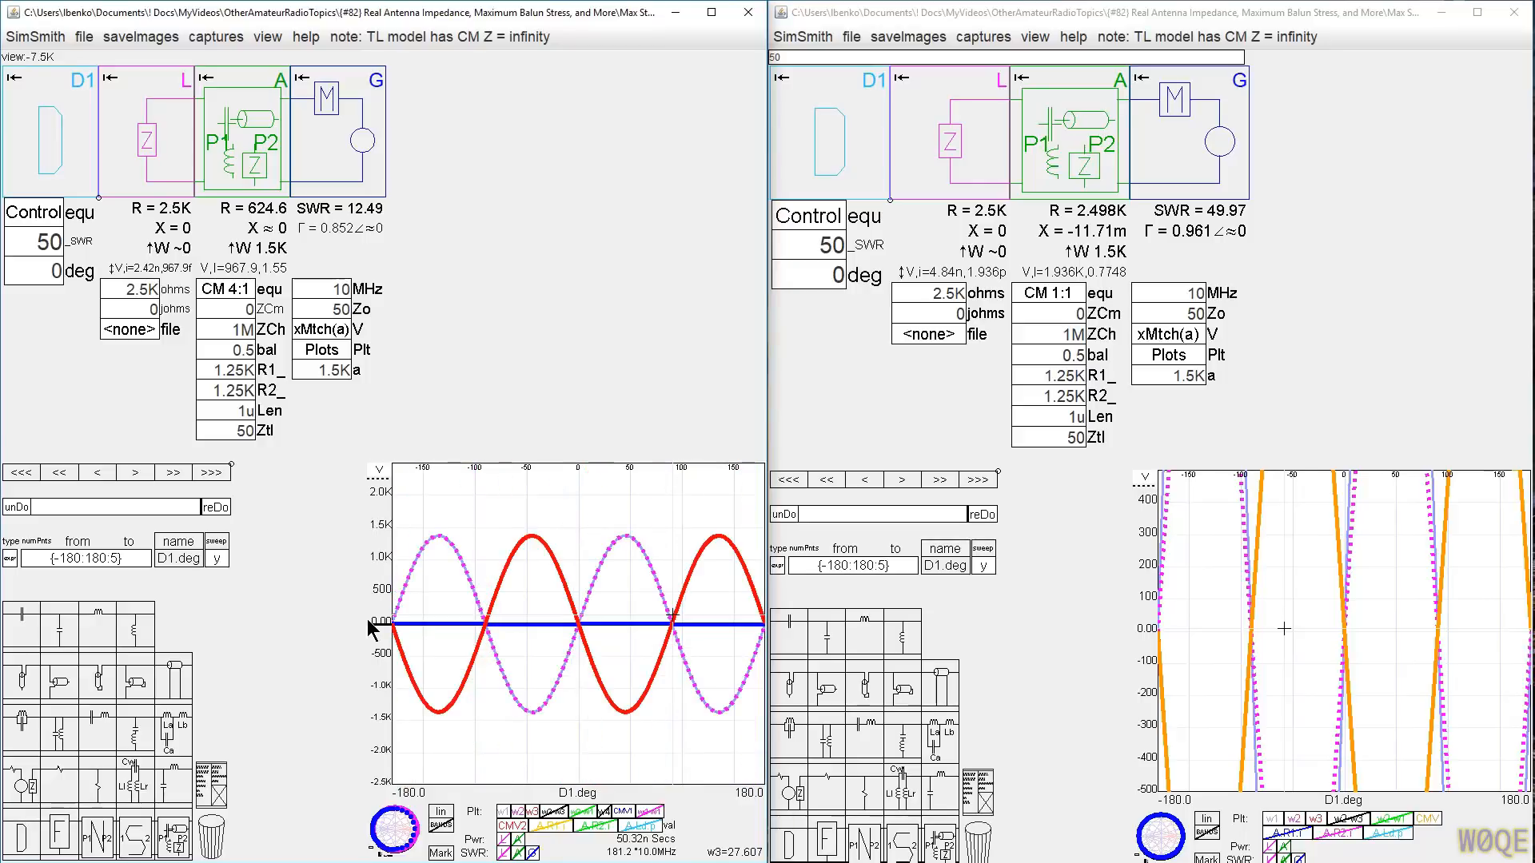
left_click(1079, 660)
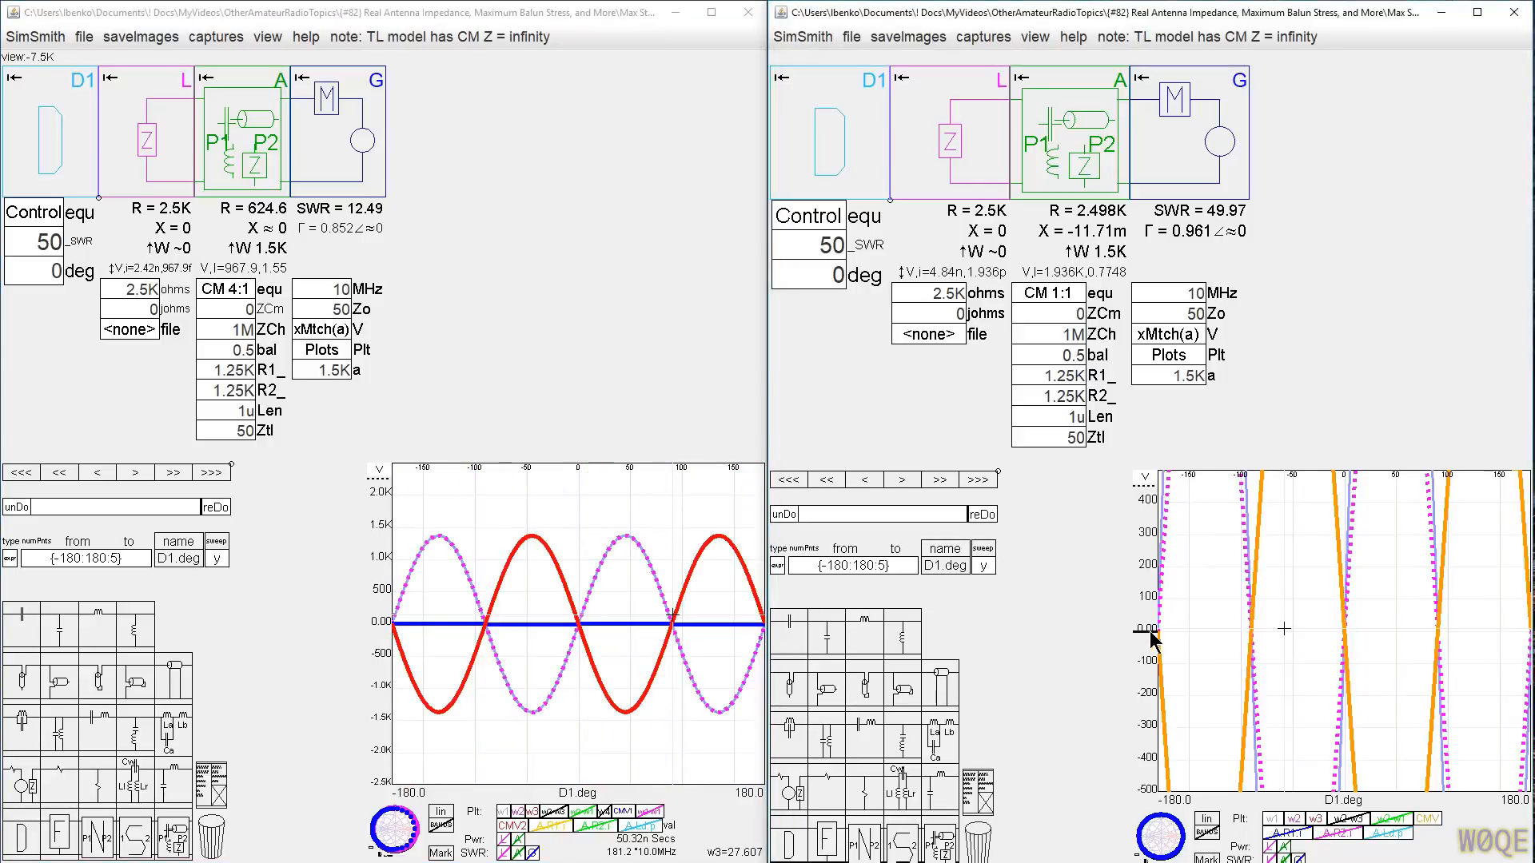
scroll(1148, 631, "down", 2)
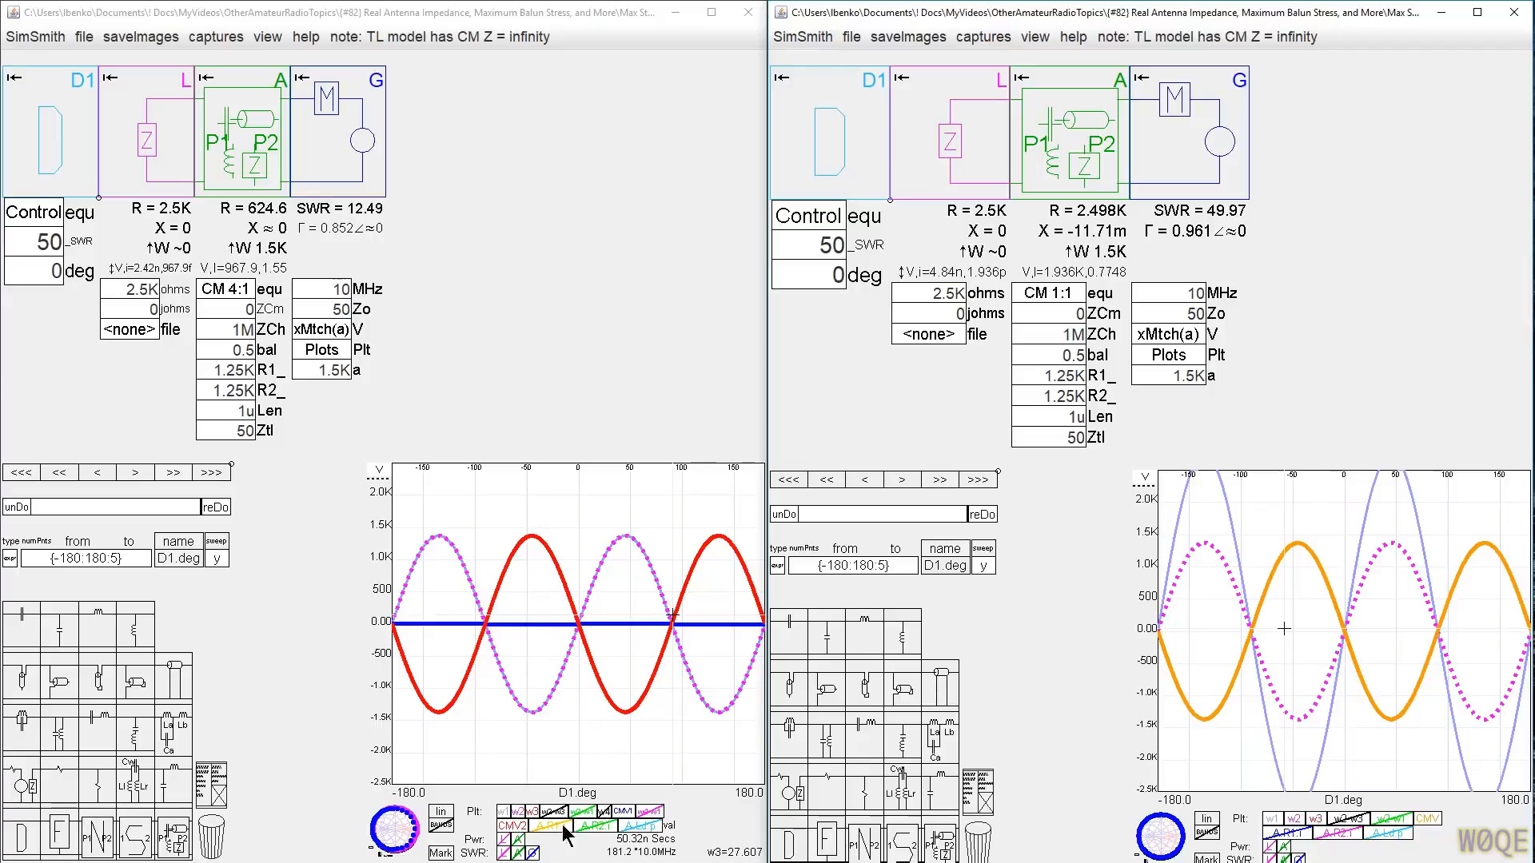
Step: Remove w2 from the 4:1 plot and w1 and w2 from the 1:1 plot, and read the peak of CMV2
left_click(518, 812)
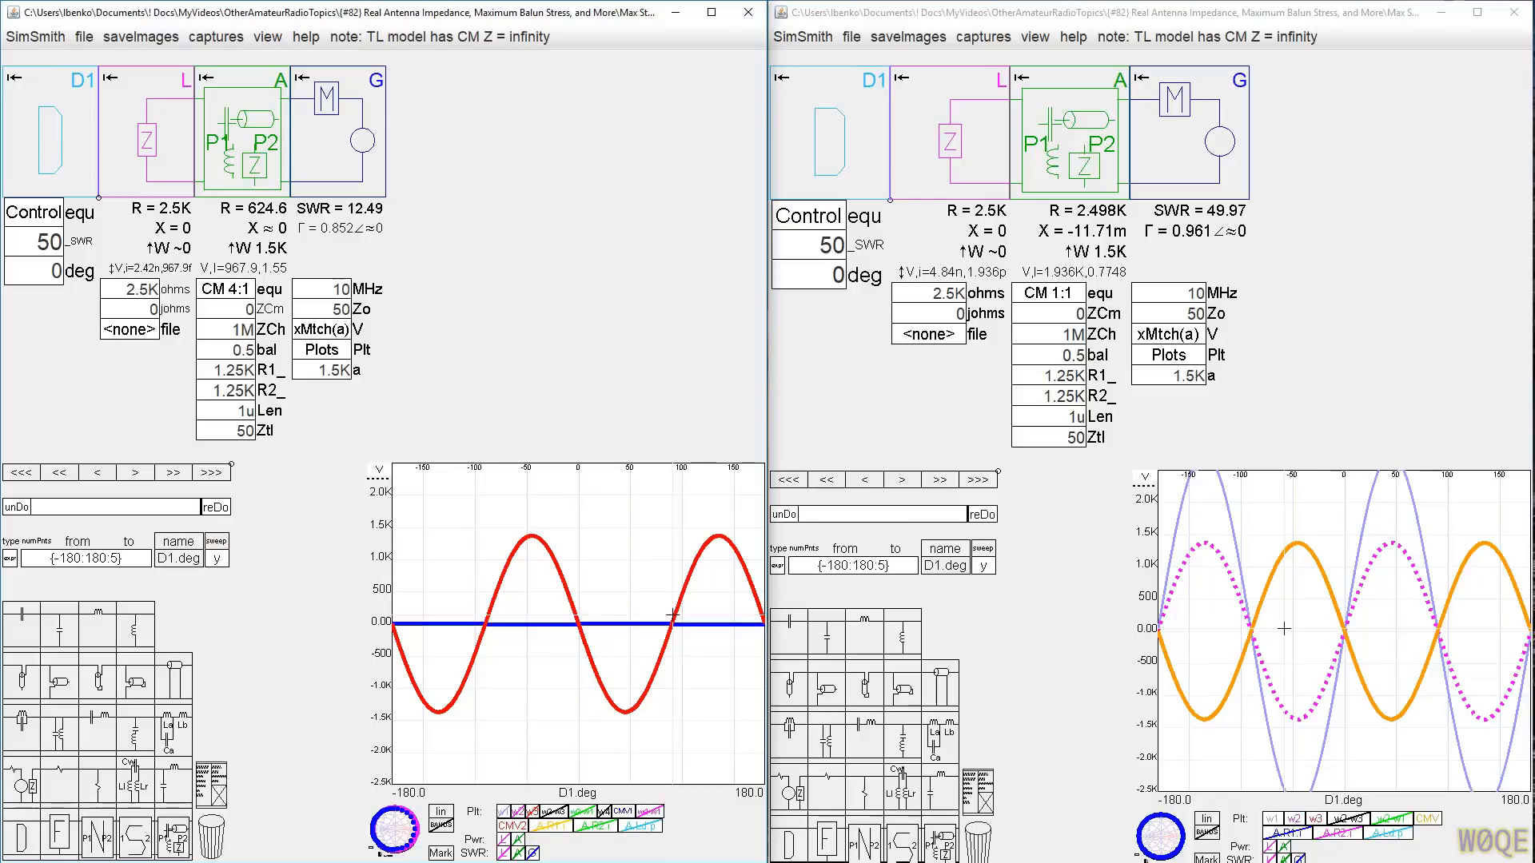
left_click(1269, 819)
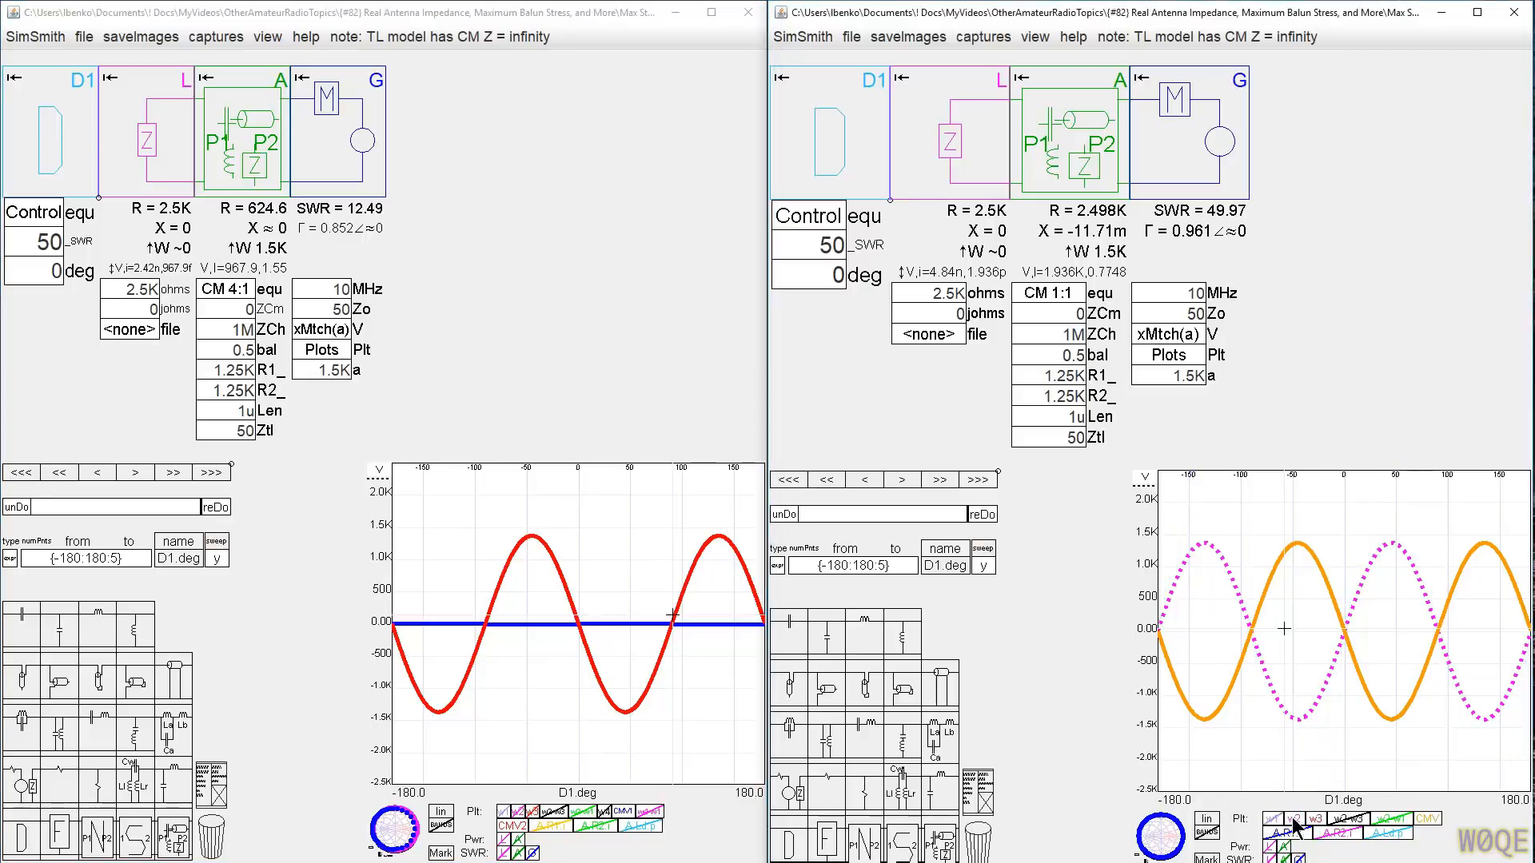
left_click(1293, 820)
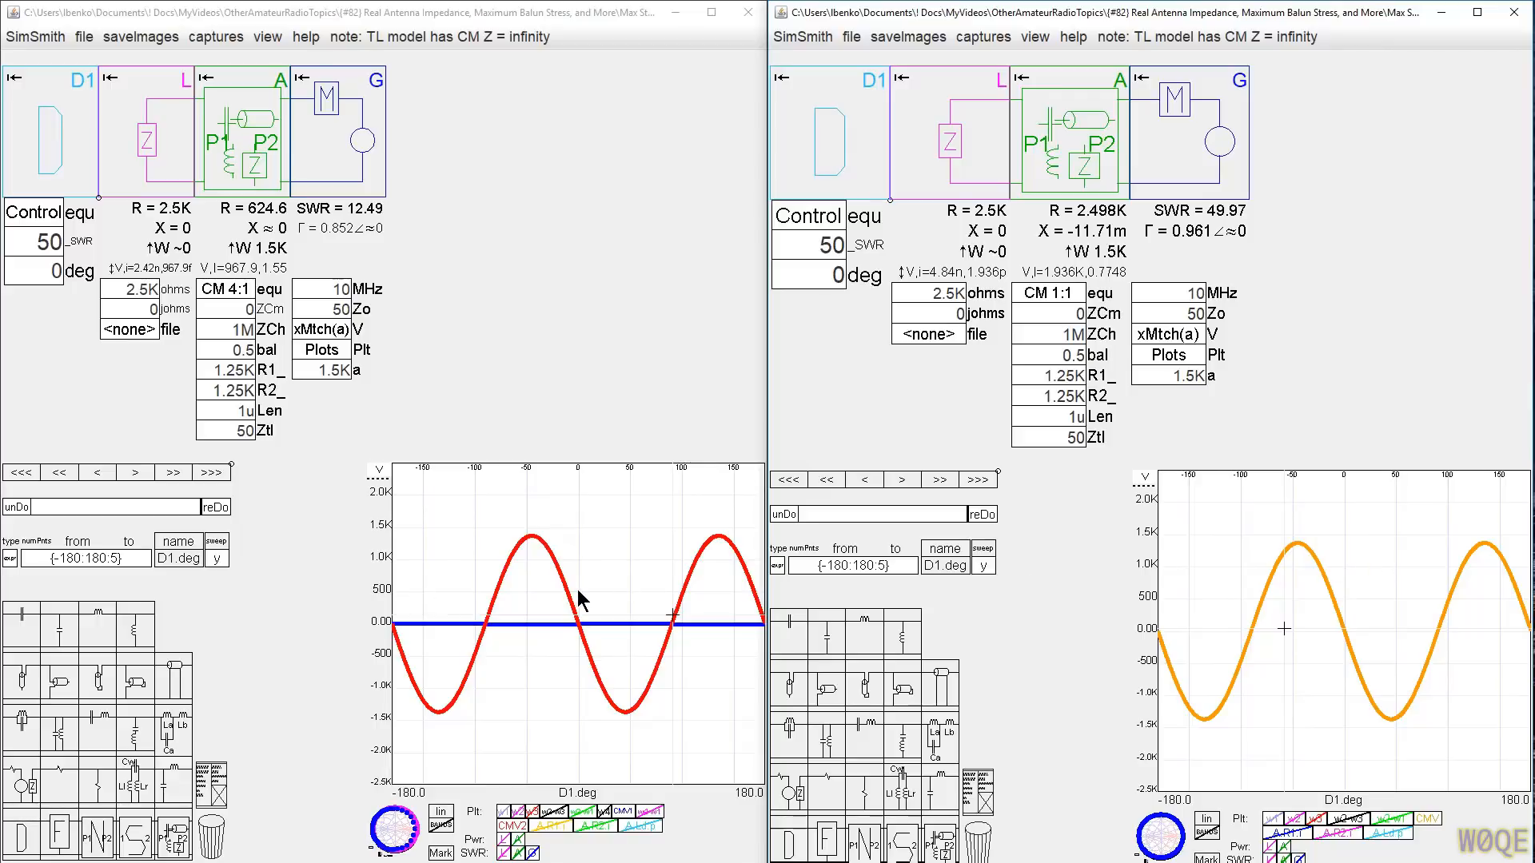
left_click(532, 537)
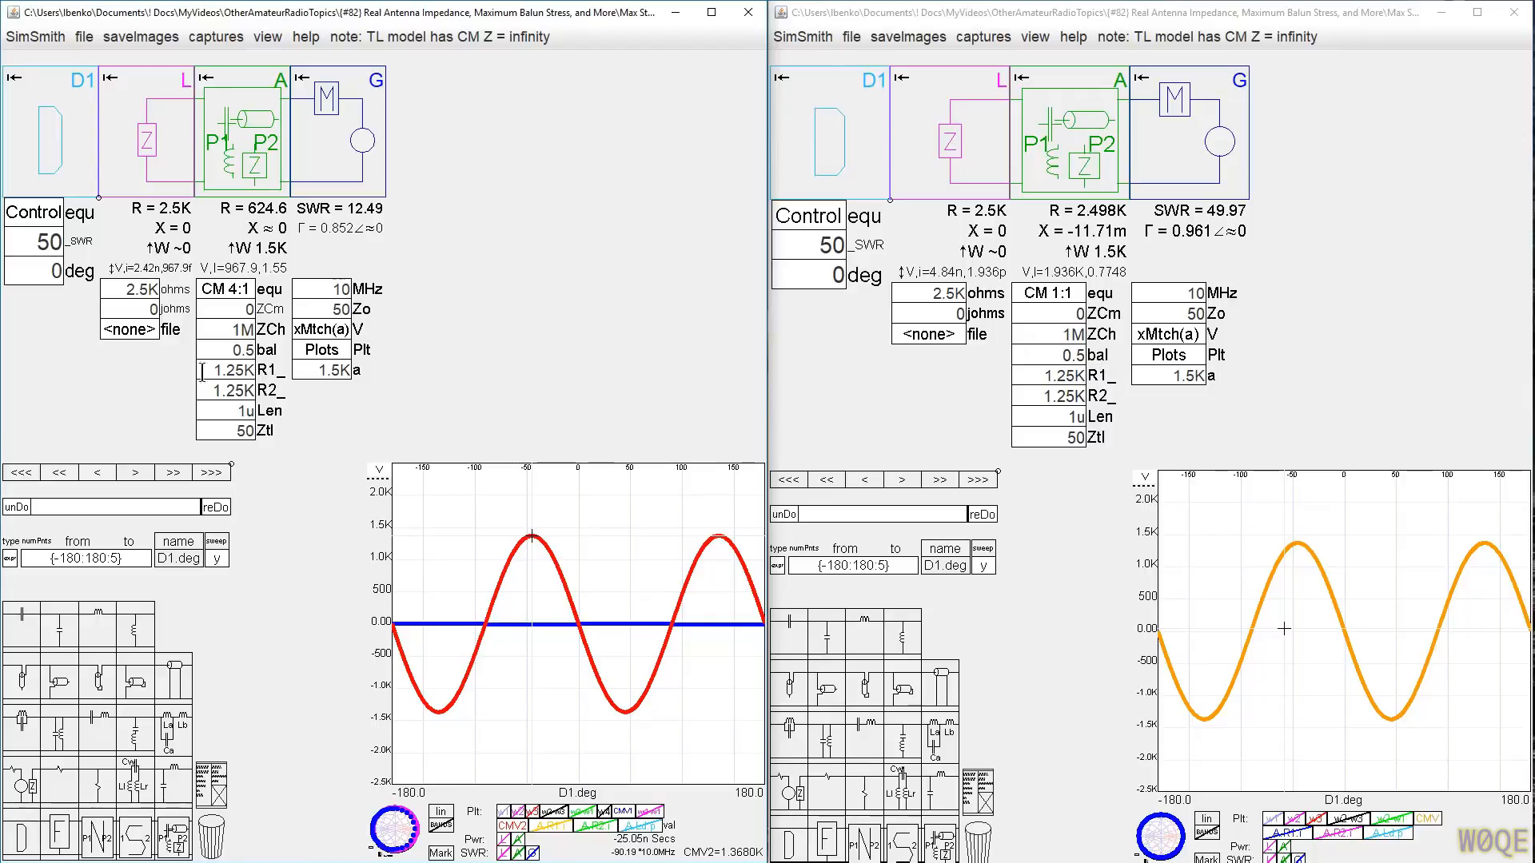
Step: Set the balance value bal to 0.4 in both the 4:1 and 1:1 balun models
left_click(226, 350)
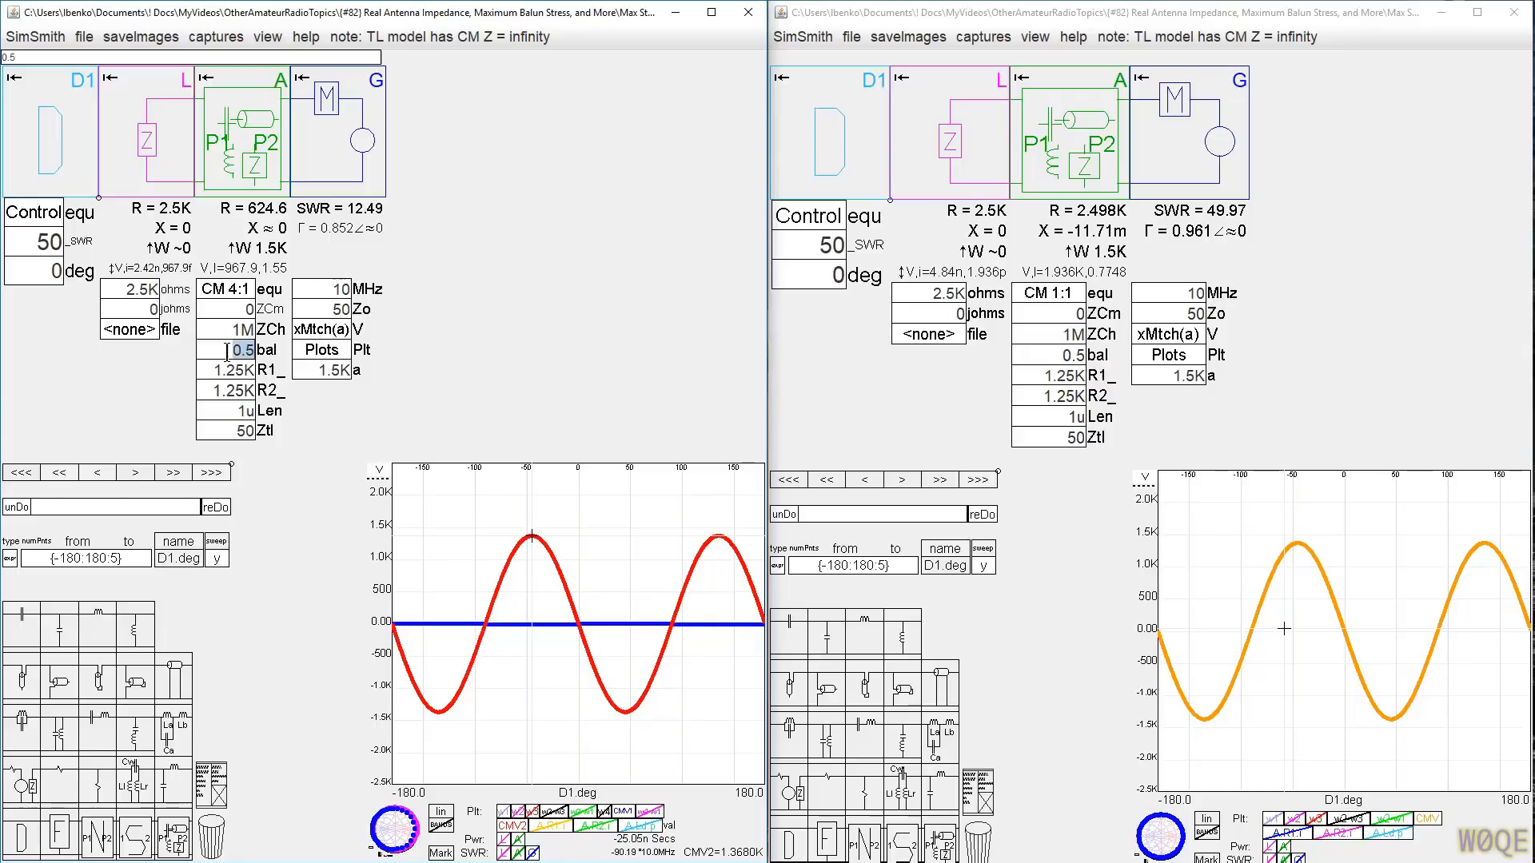
type("0.4")
key("Return")
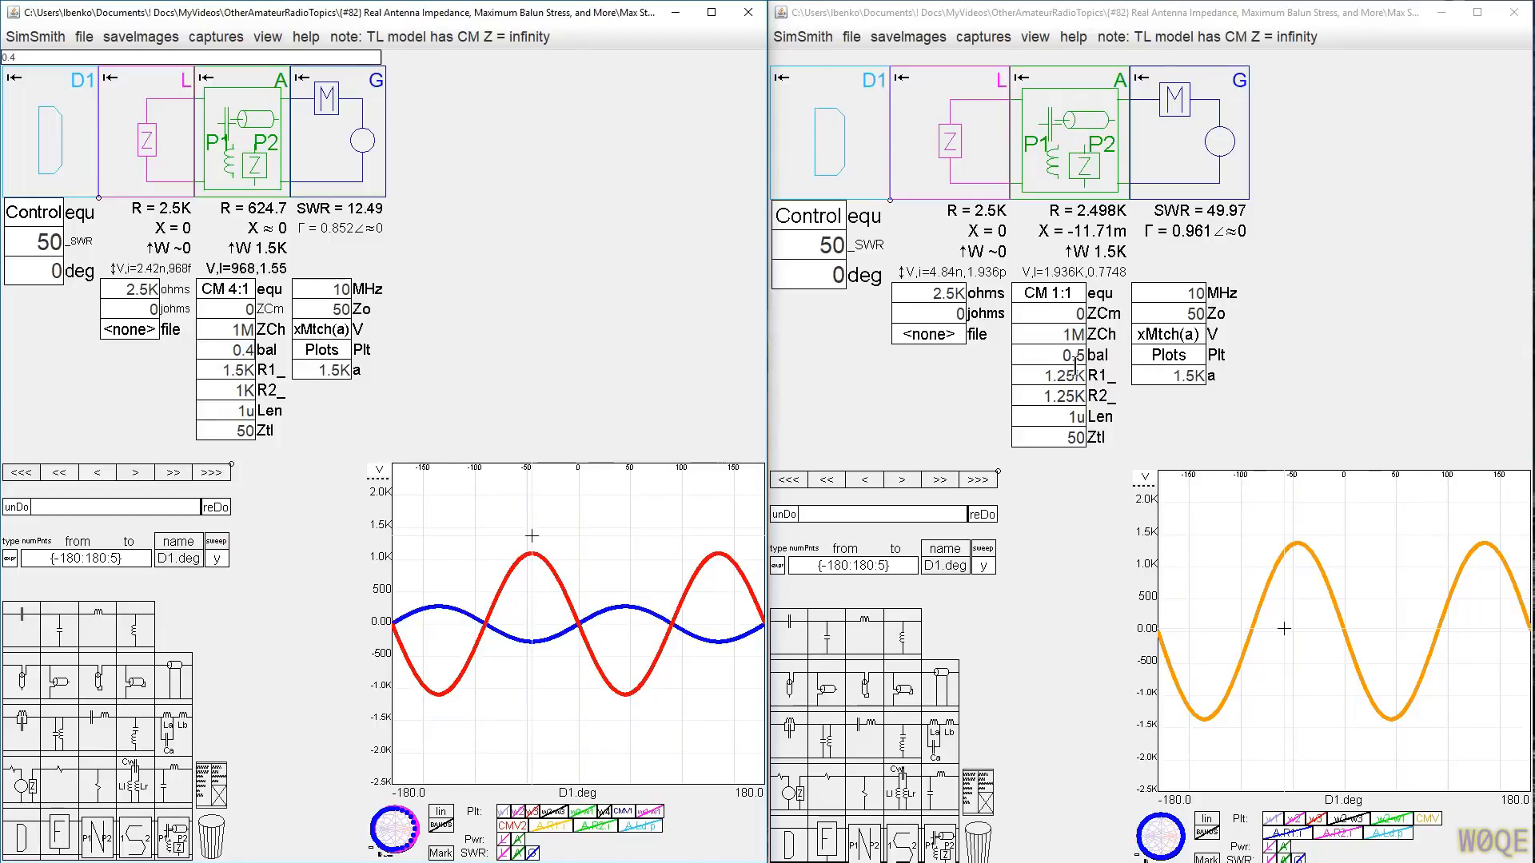
left_click(1043, 353)
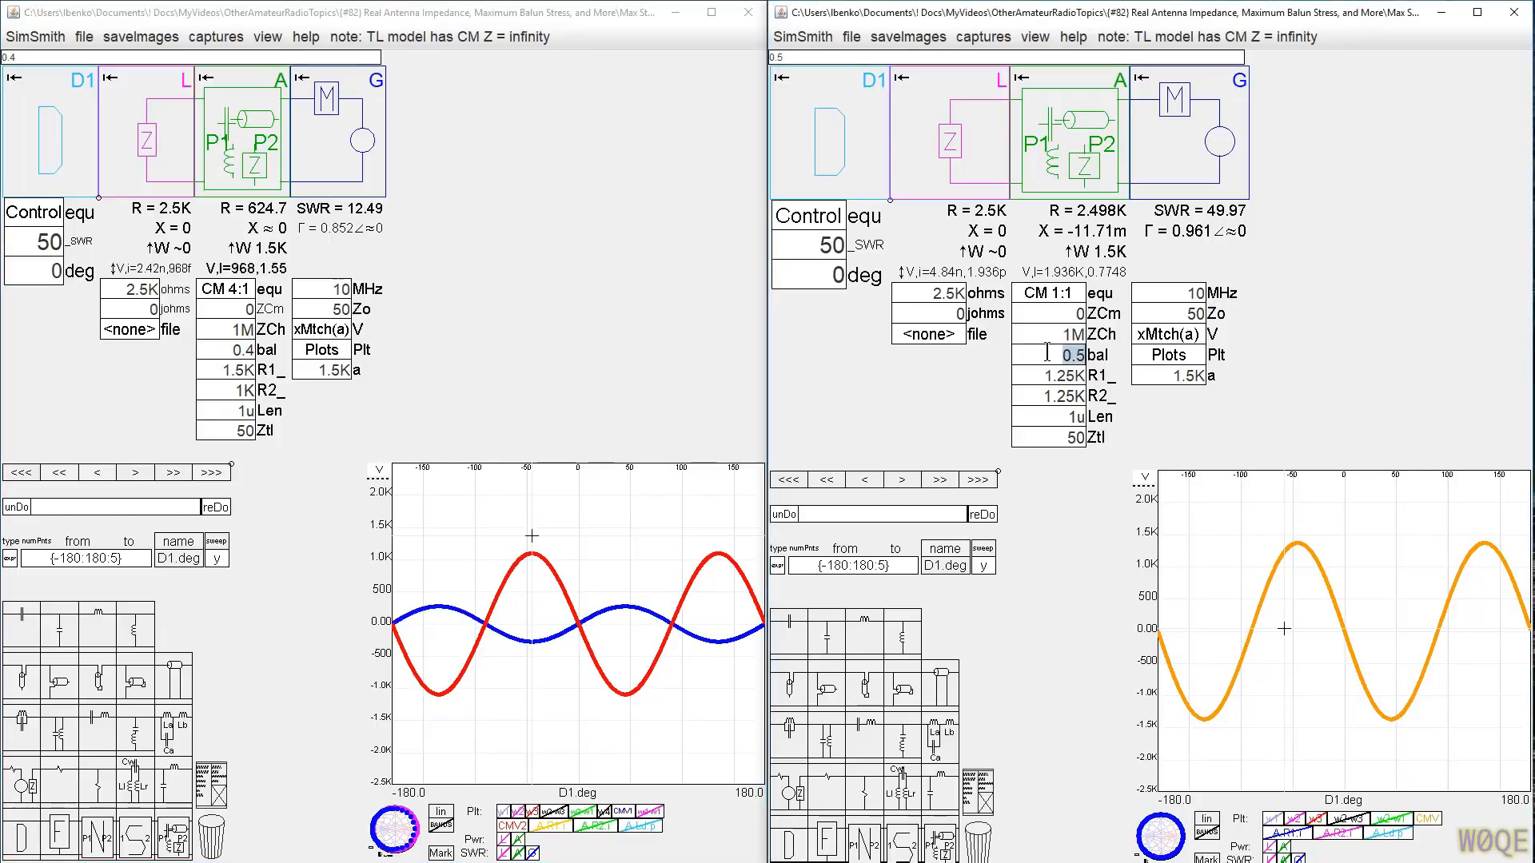
type("0.4")
key("Return")
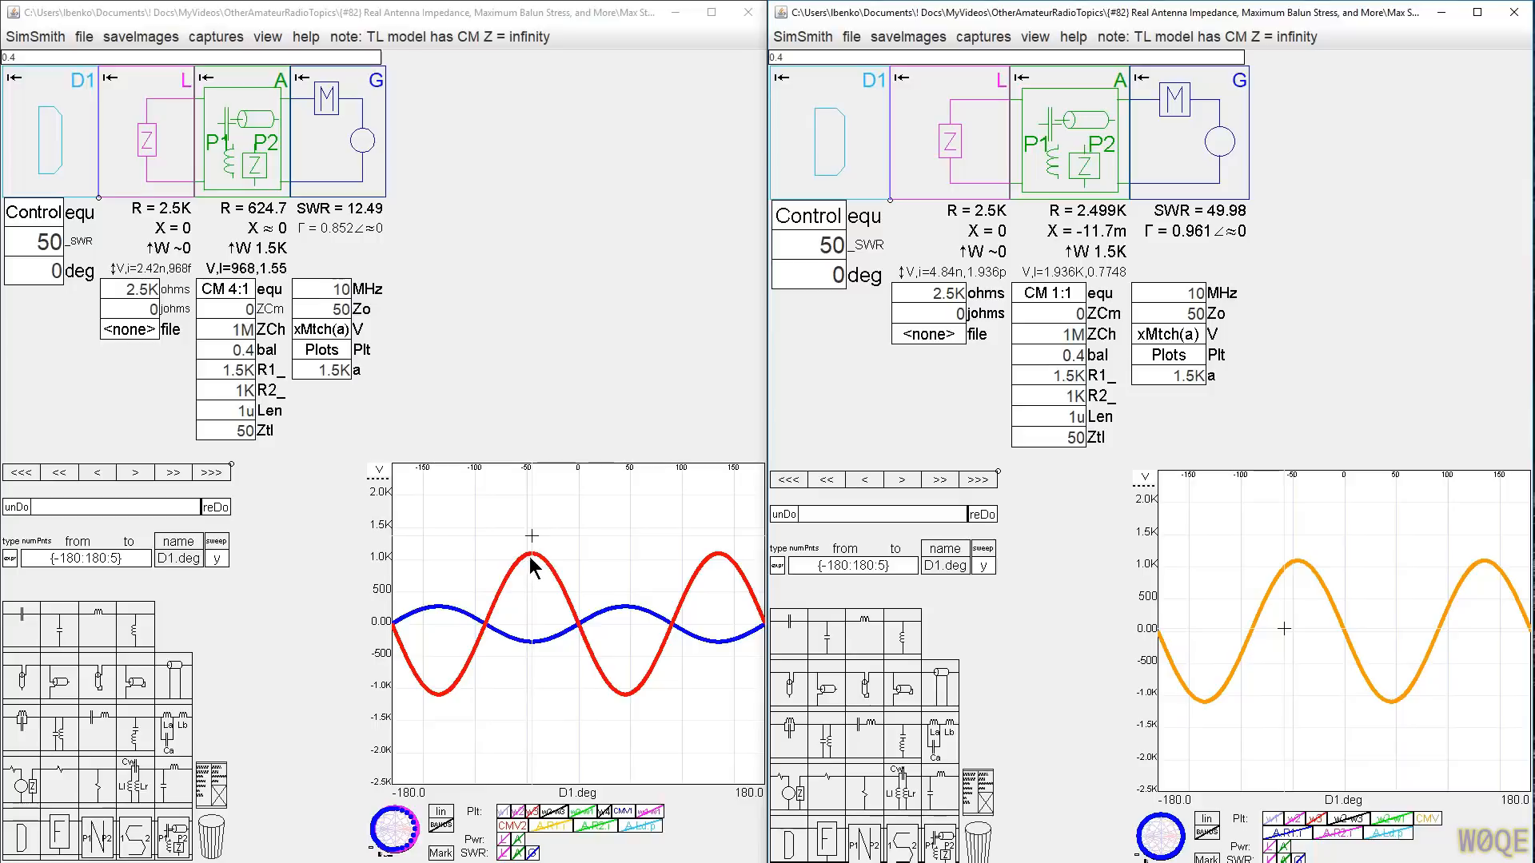
Step: Raise bal to 0.6 in both balun models
left_click(227, 352)
scroll(227, 352, "up", 2)
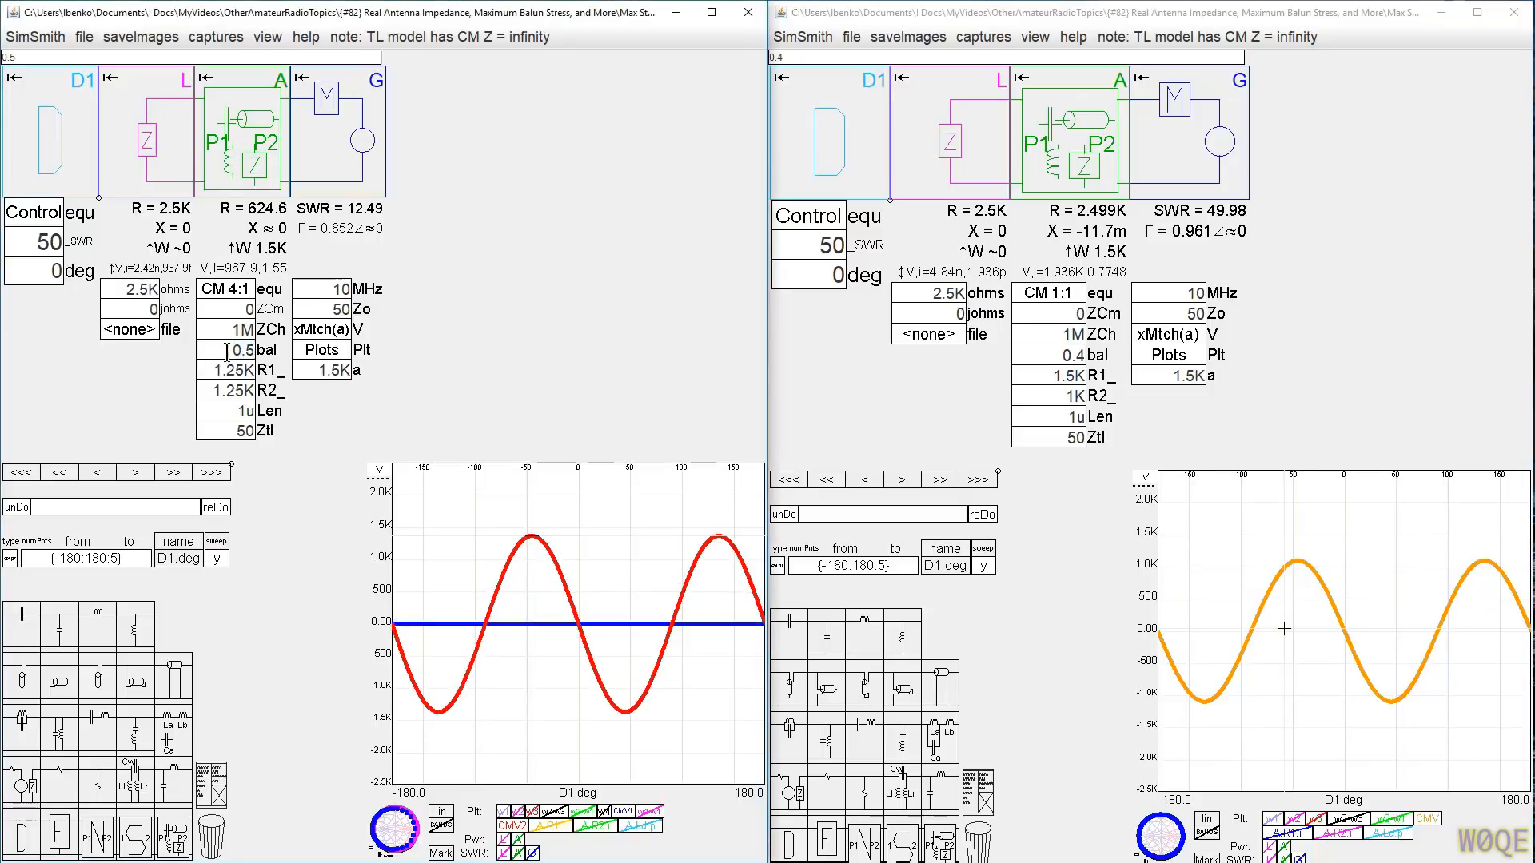
left_click(1049, 358)
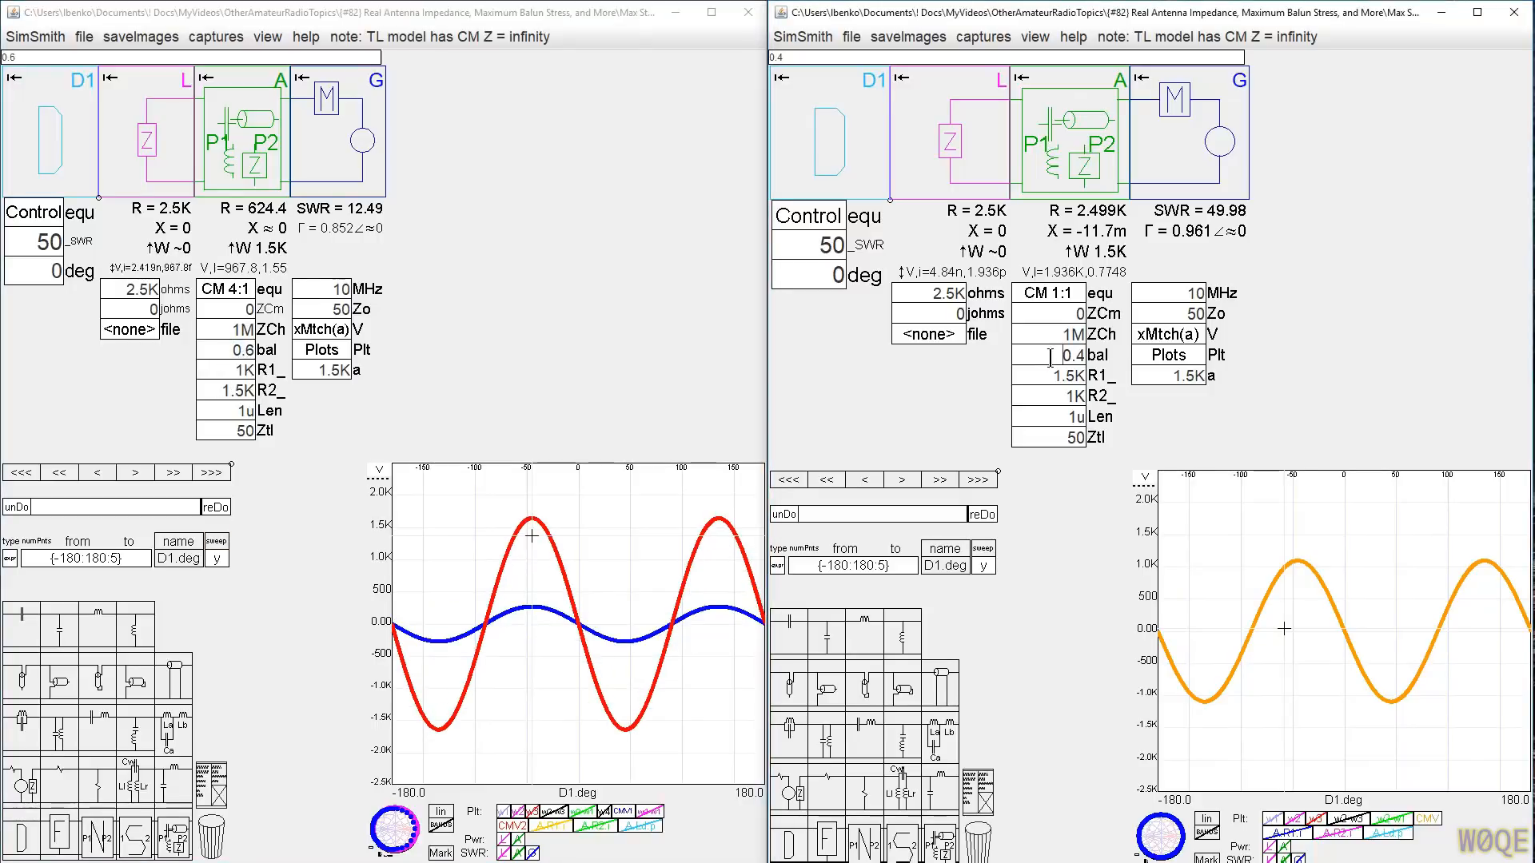
scroll(1050, 358, "up", 1)
scroll(1049, 358, "up", 1)
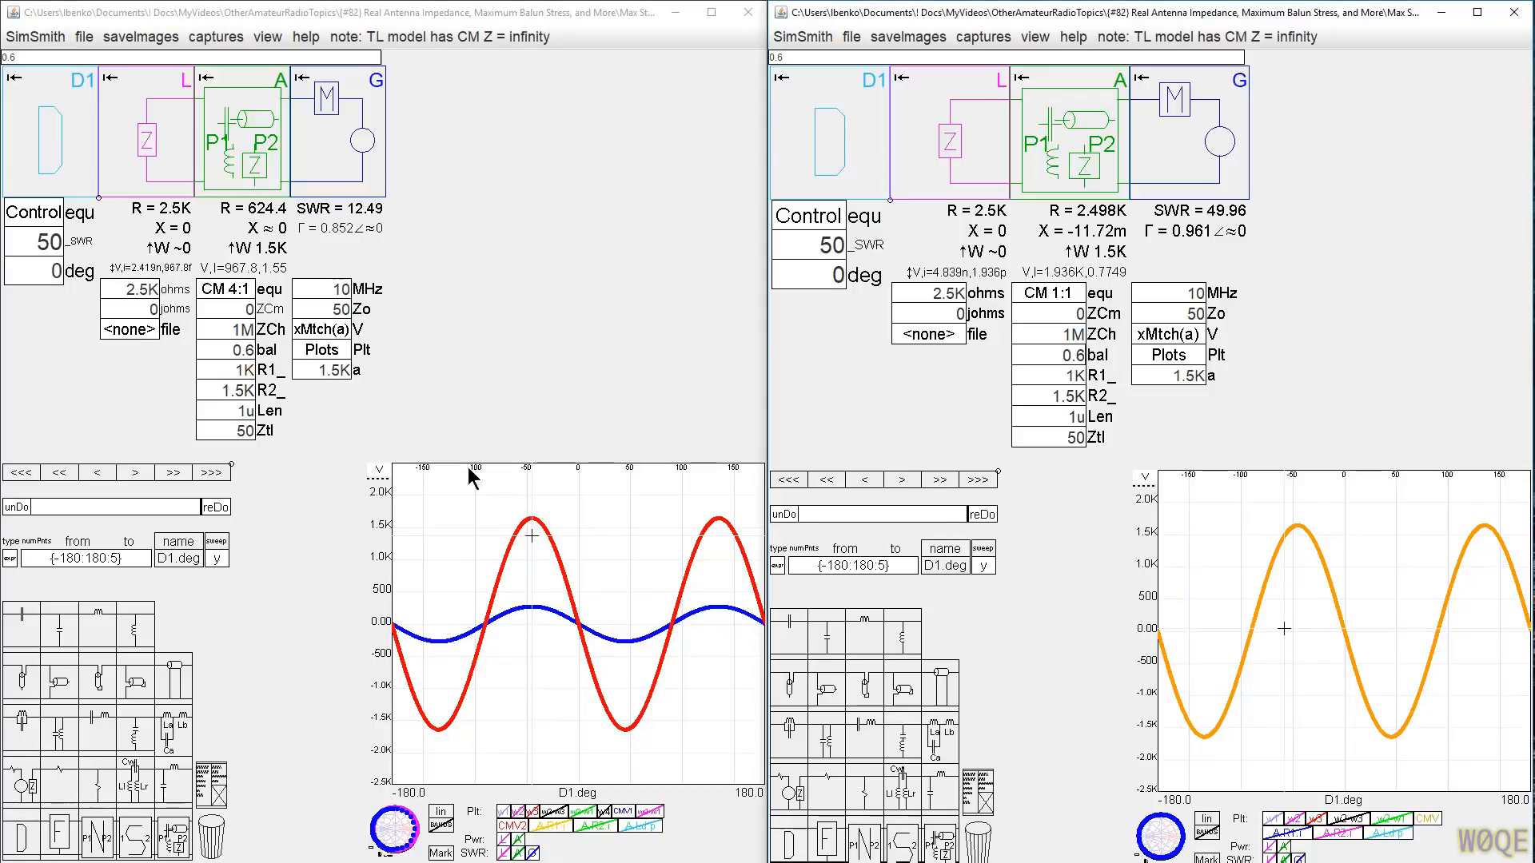
Step: Compare the 4:1 model's waves at bal 0.4 and 0.6, and return bal to 0.5 in both models
scroll(214, 351, "down", 2)
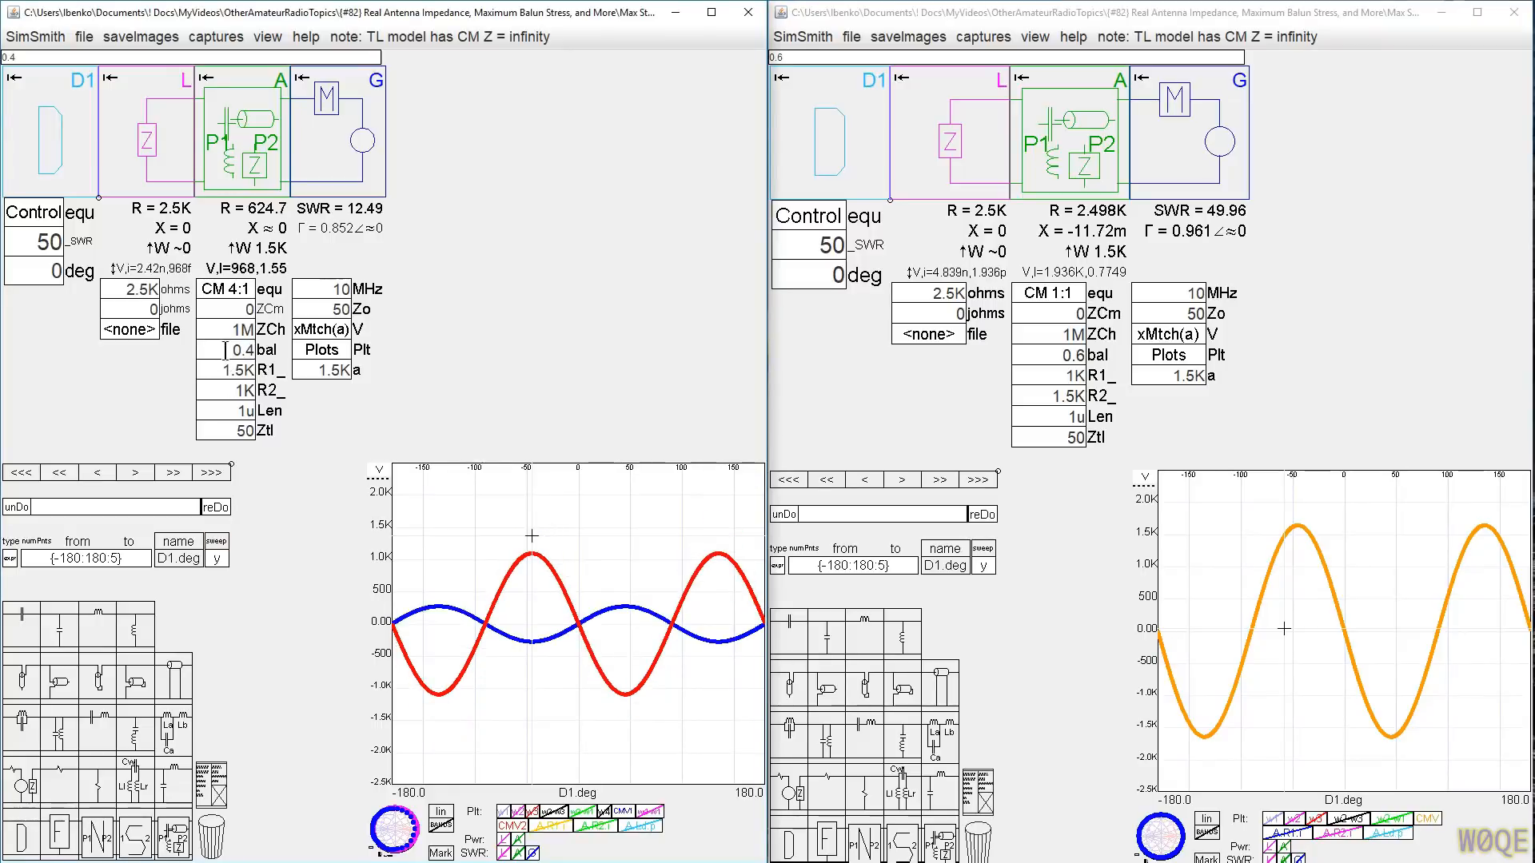
scroll(225, 350, "up", 2)
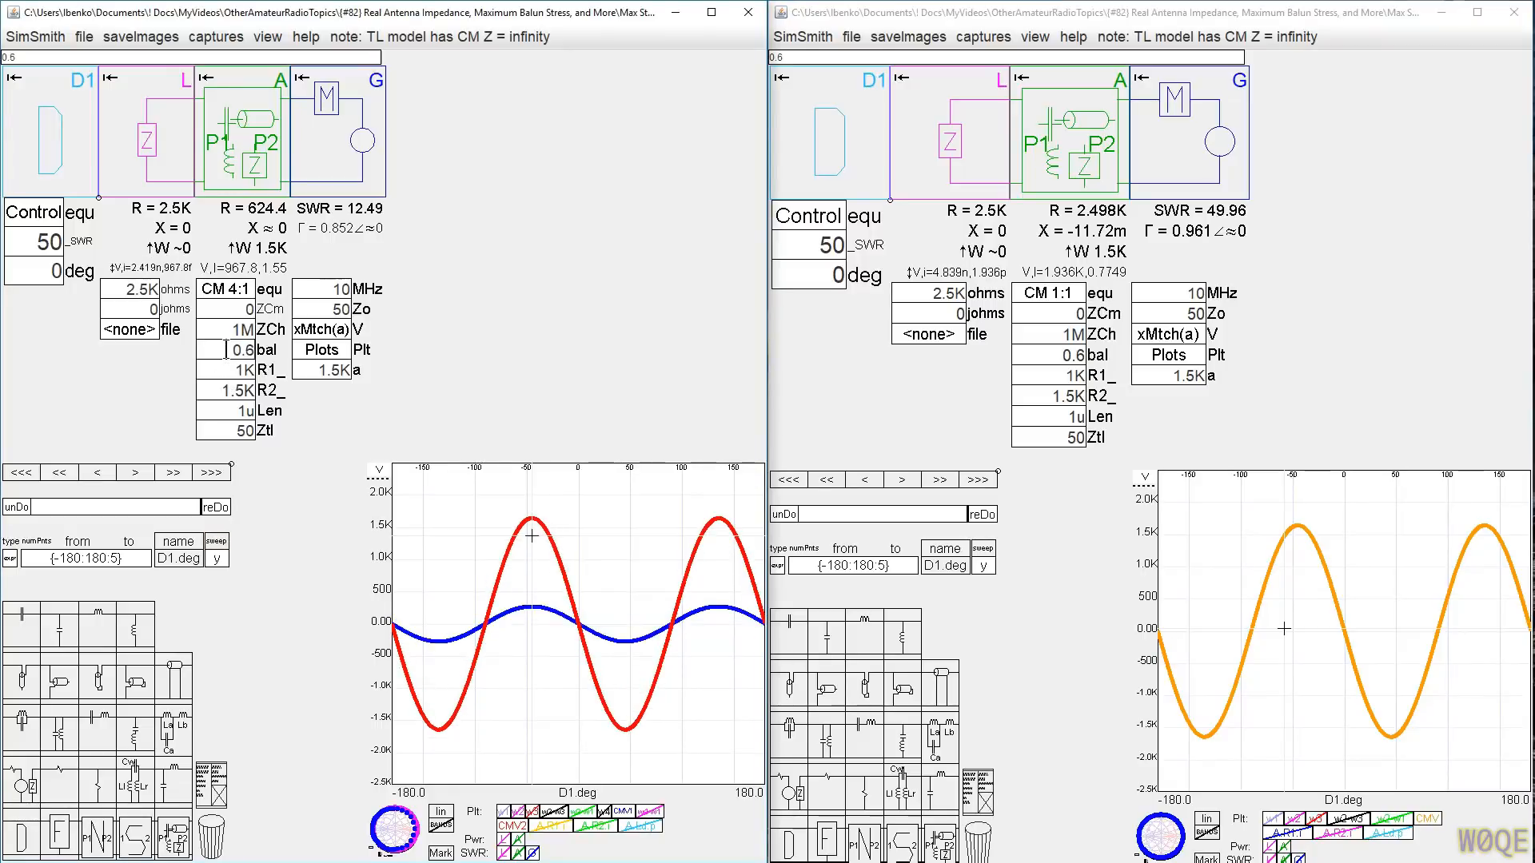
scroll(225, 350, "down", 1)
left_click(1045, 357)
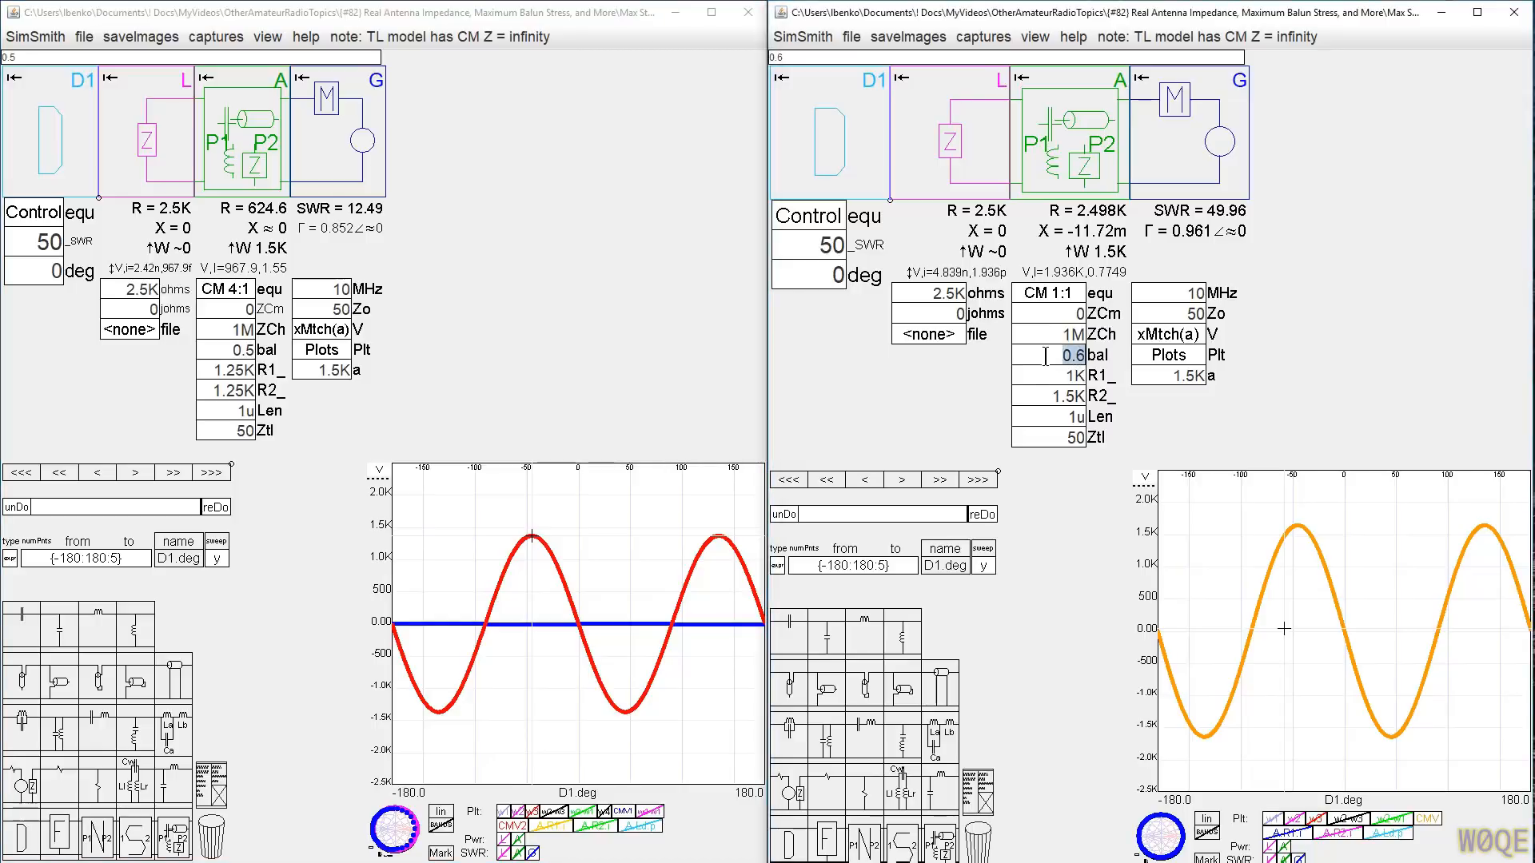
scroll(1046, 357, "down", 1)
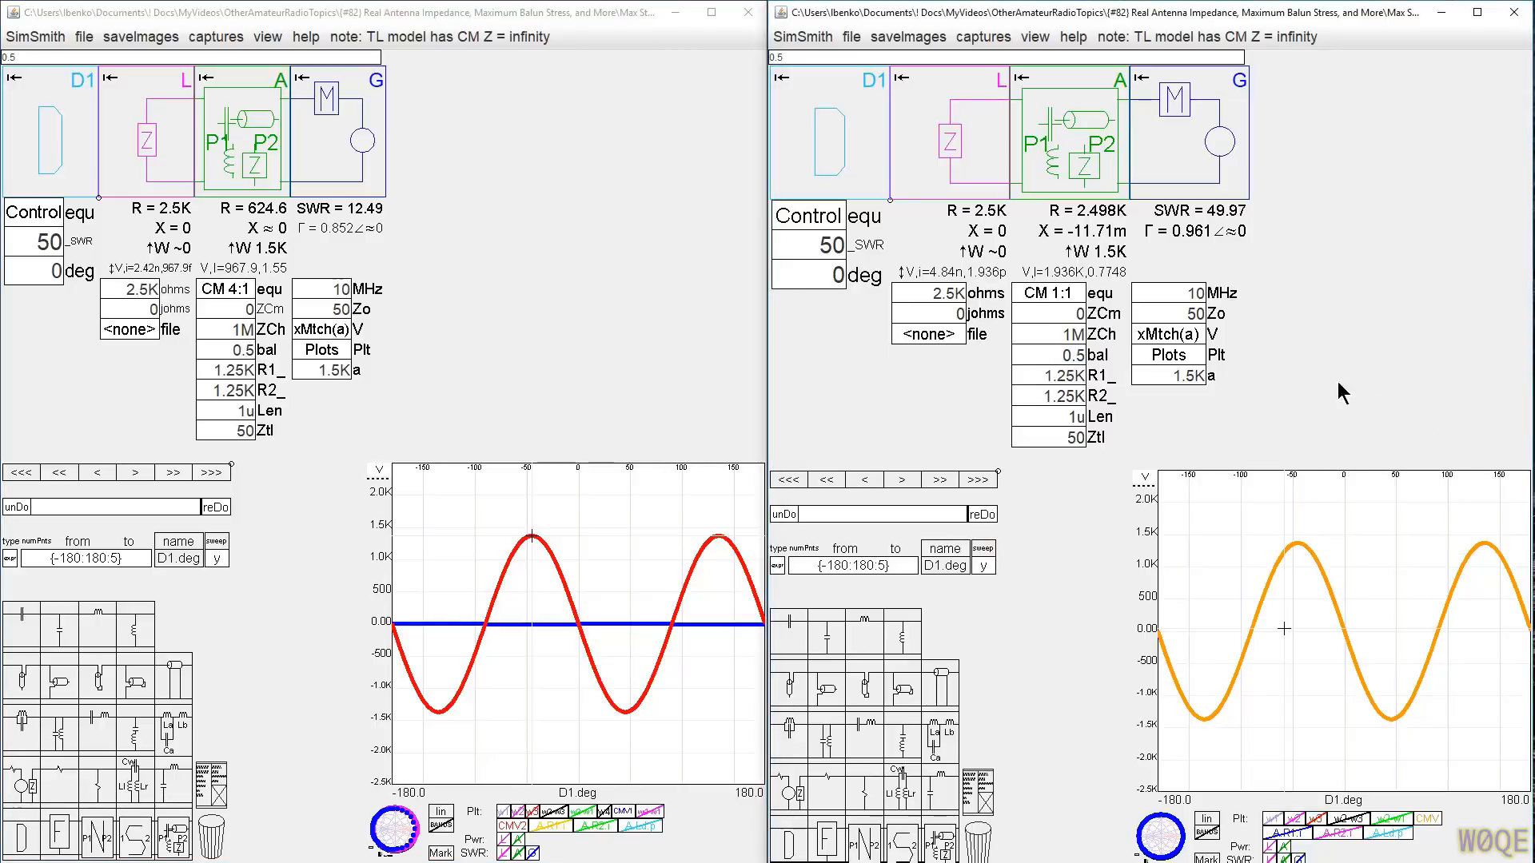
Step: Set the choke impedance ZCh to 5K in both the 1:1 and 4:1 balun models
left_click(1060, 334)
type("5k")
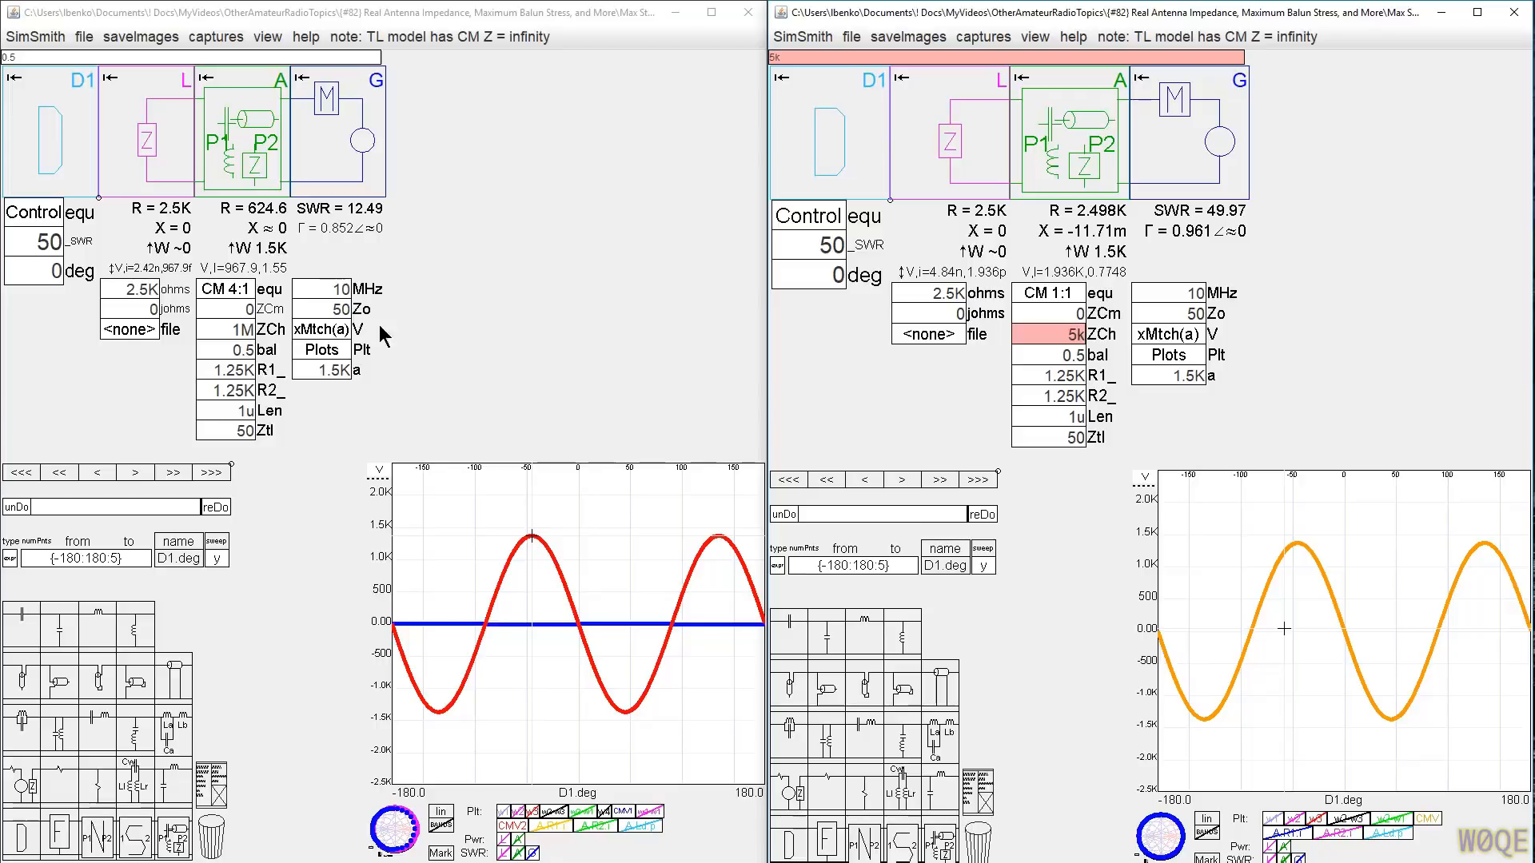
left_click(216, 328)
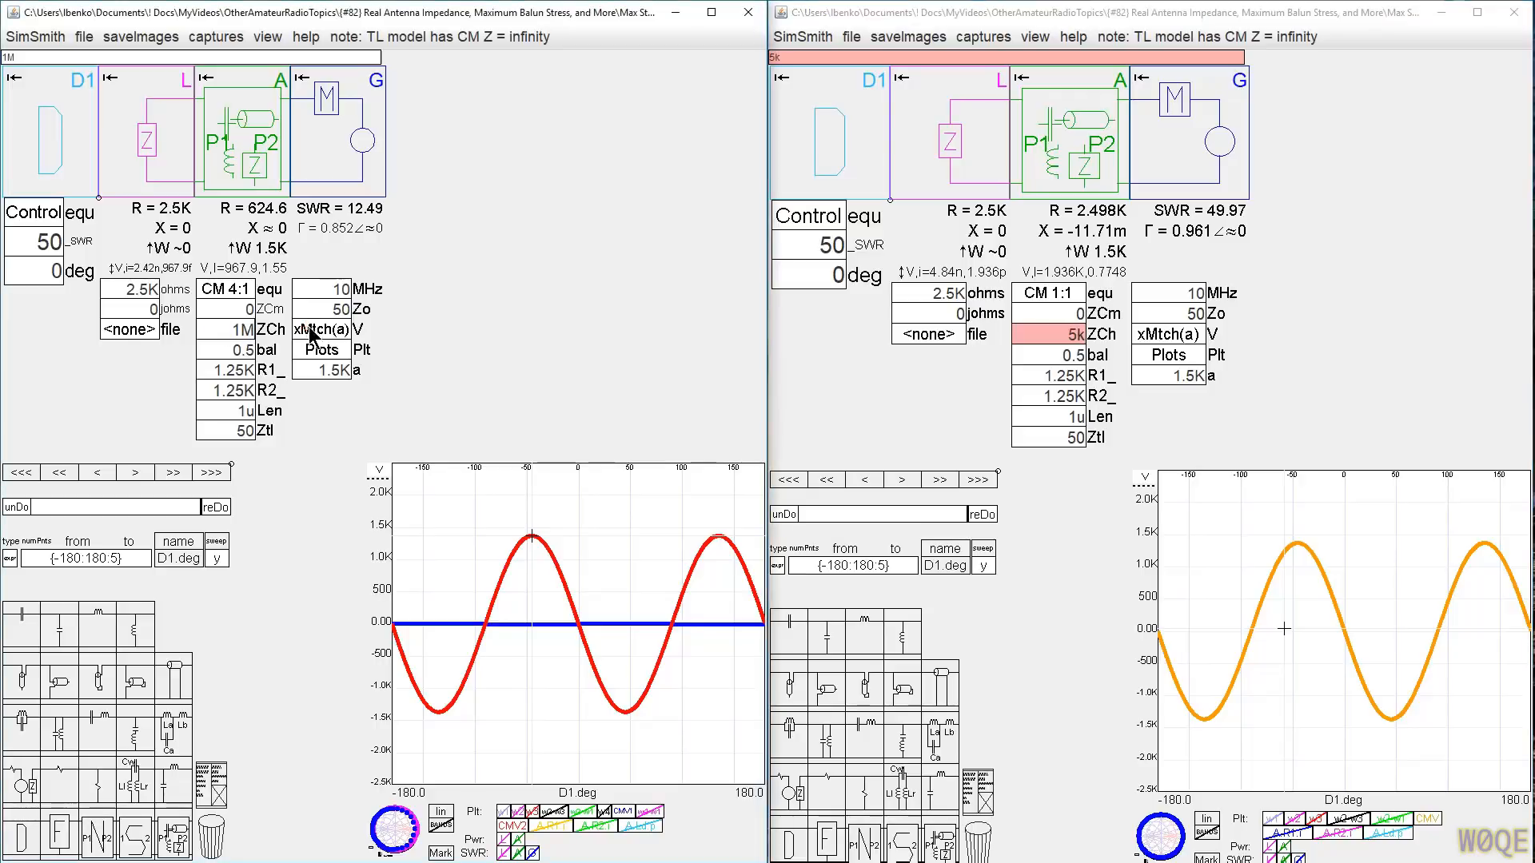
left_click(897, 414)
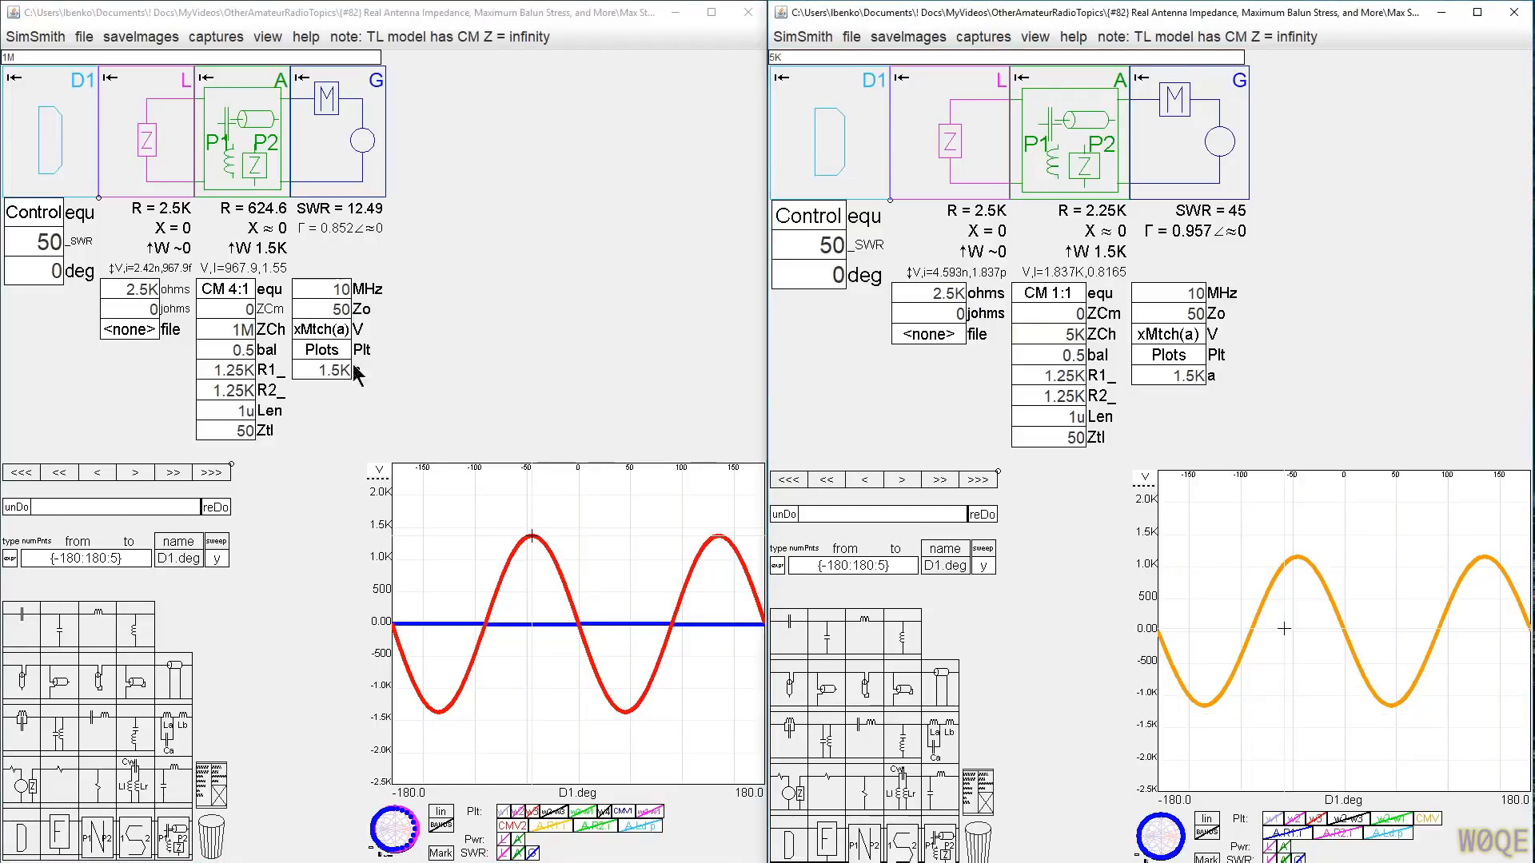
left_click_drag(230, 331, 303, 326)
type("5k")
left_click(487, 341)
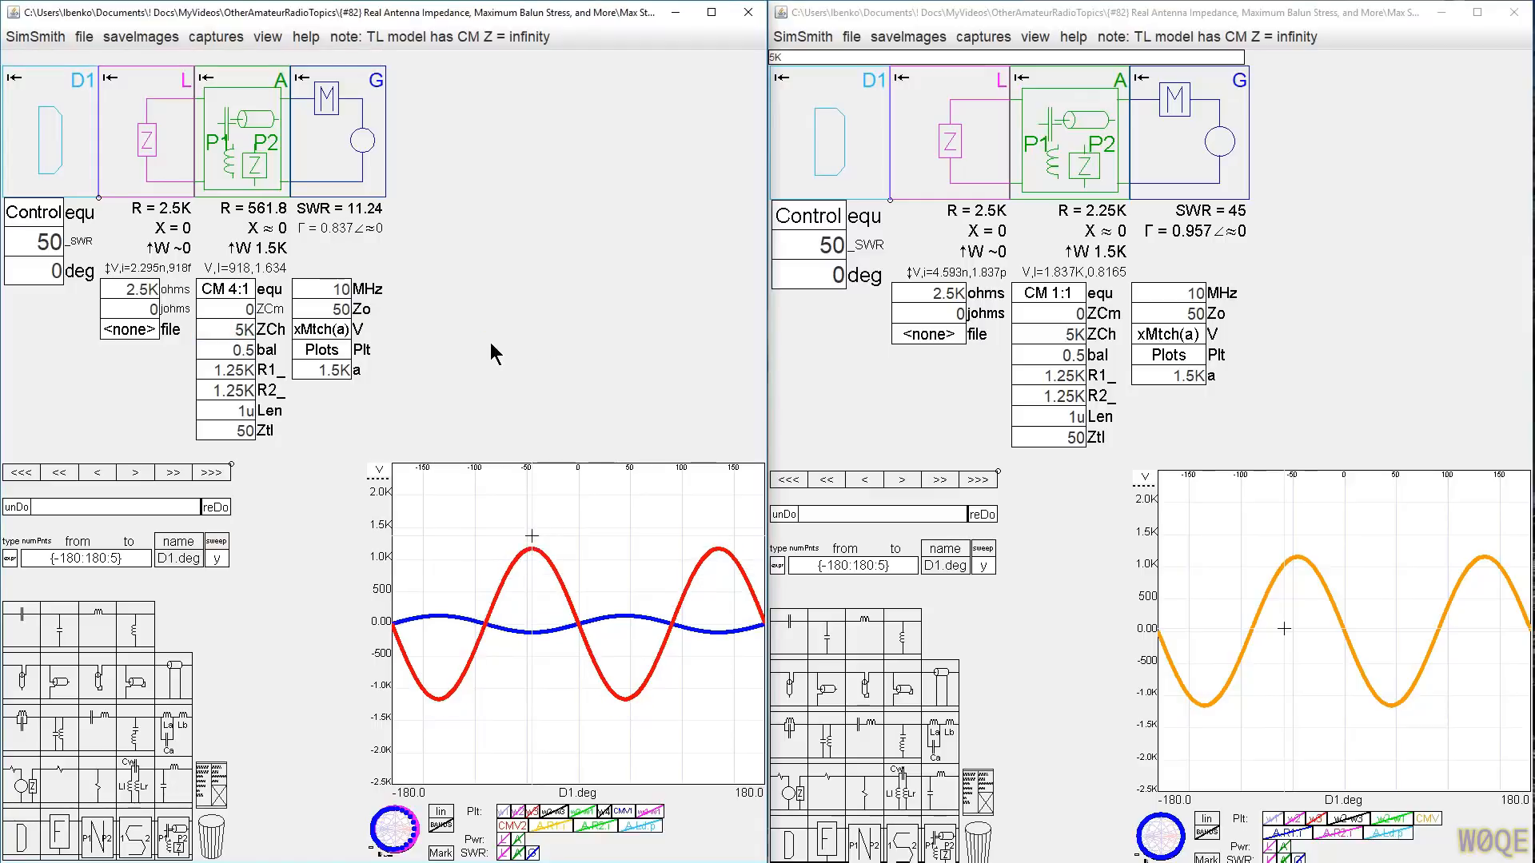
Step: Plot the A.R1.i and A.R2.i currents in the 1:1 model on an axis of about ±2.5 A, and remove CMV
left_click(1288, 835)
left_click(1338, 835)
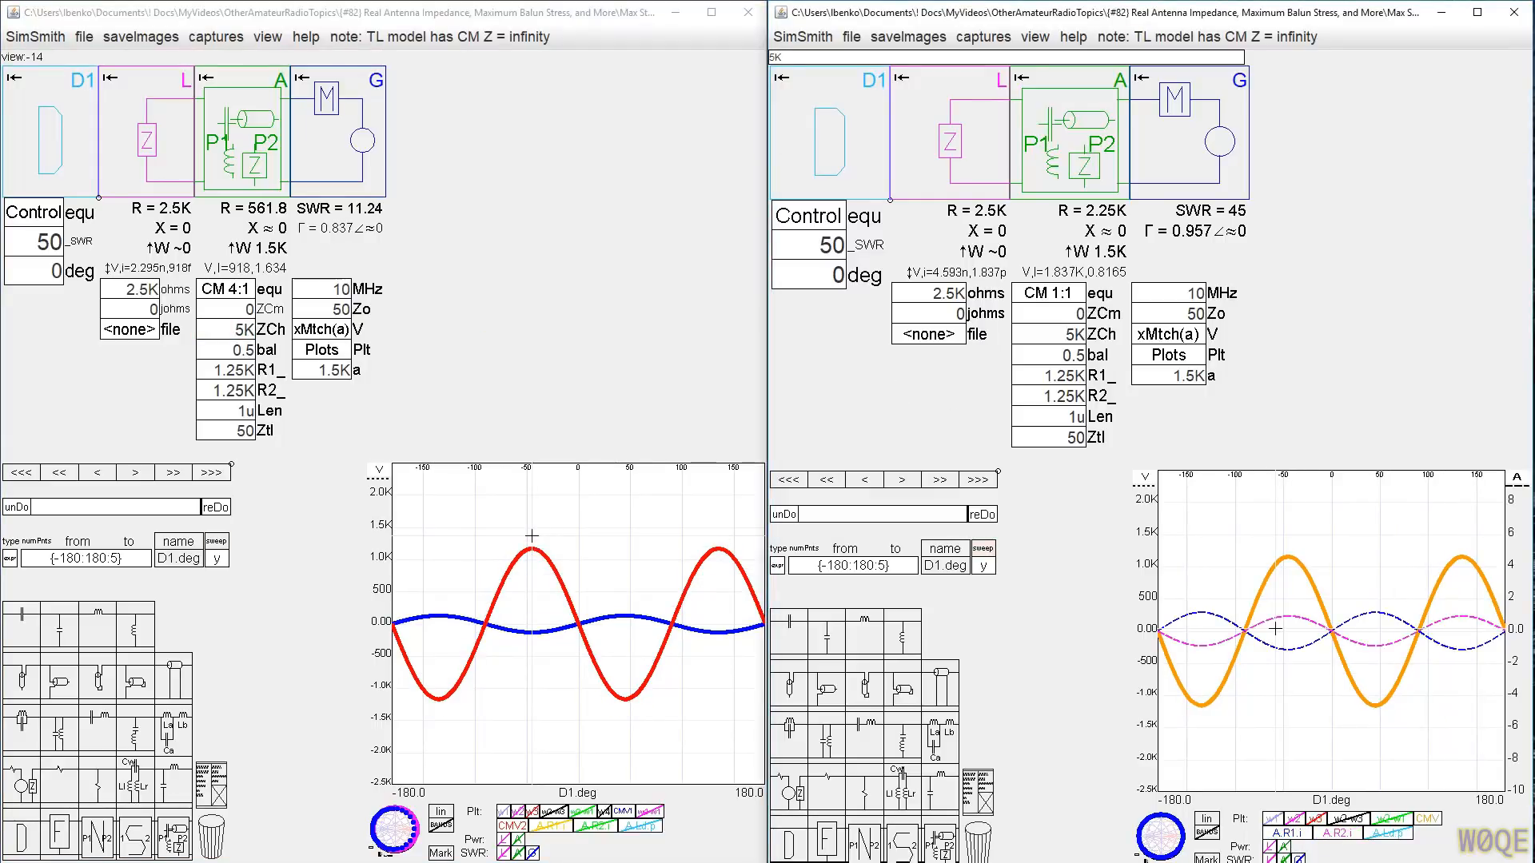
scroll(1518, 644, "up", 1)
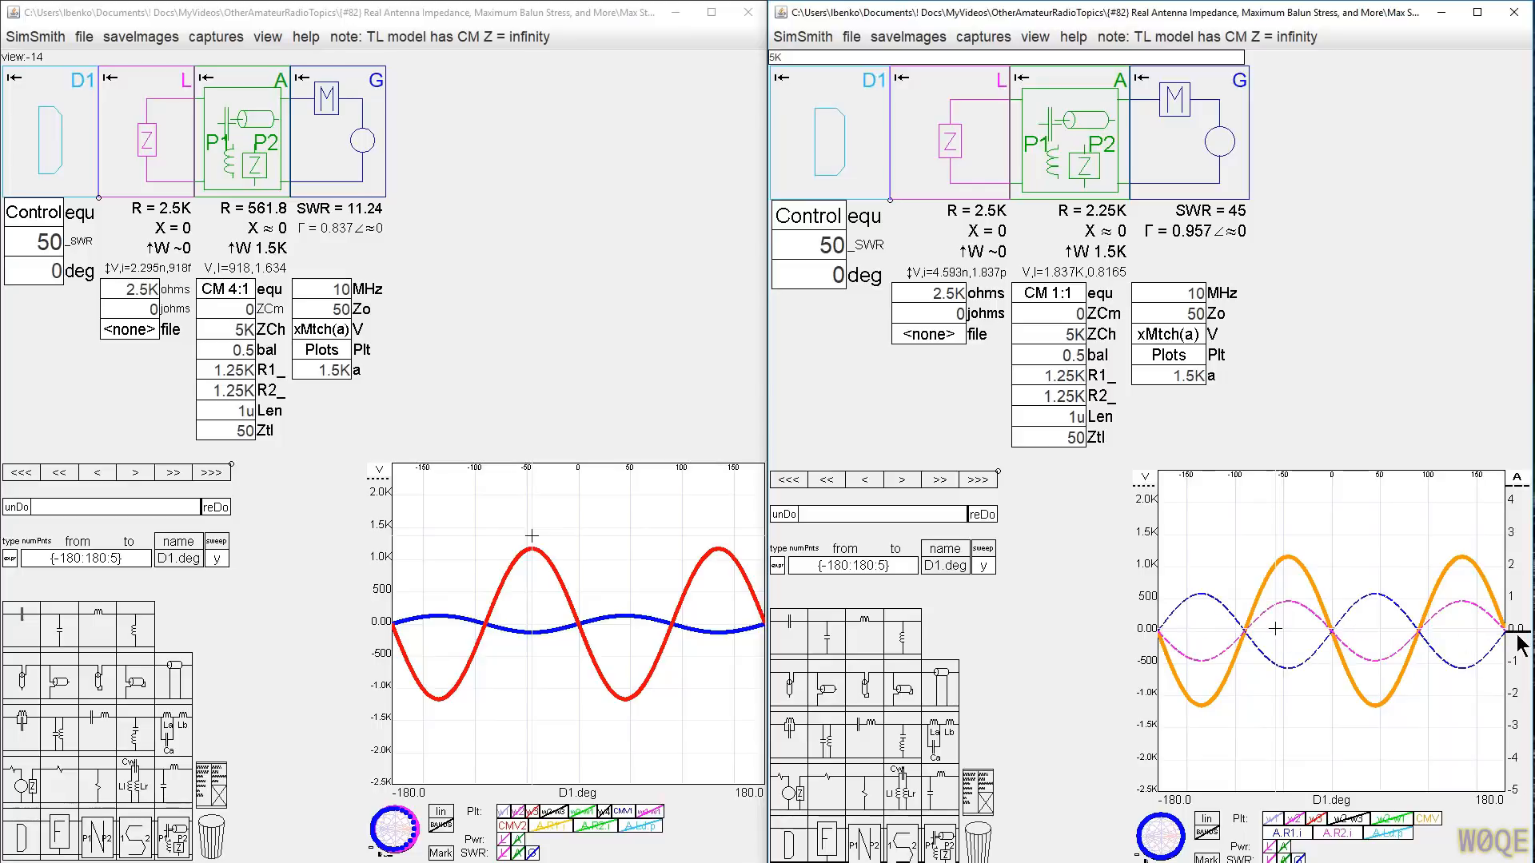
scroll(1516, 639, "up", 1)
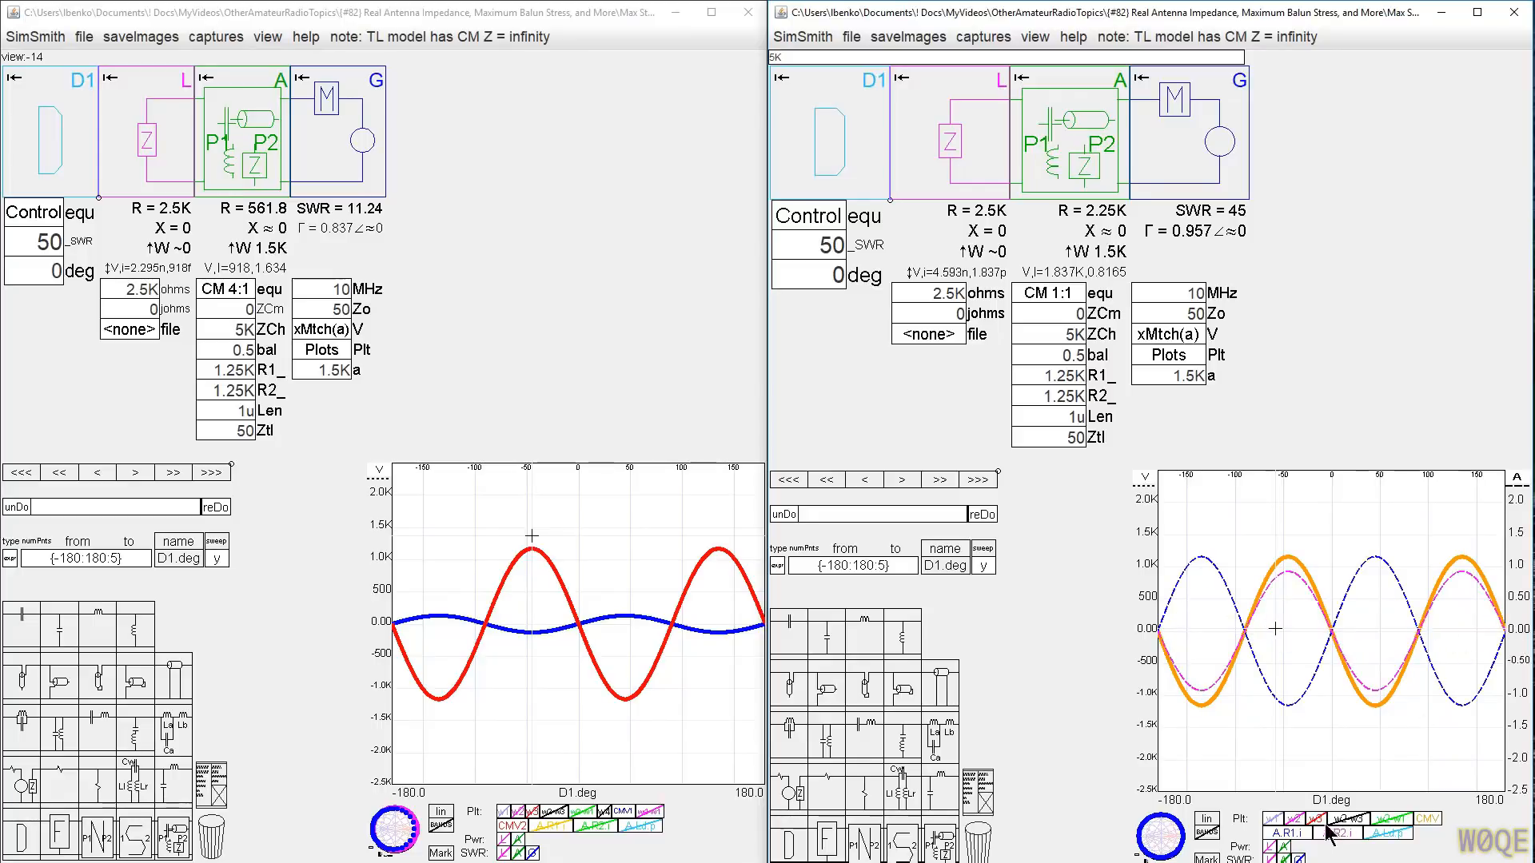
left_click(1428, 819)
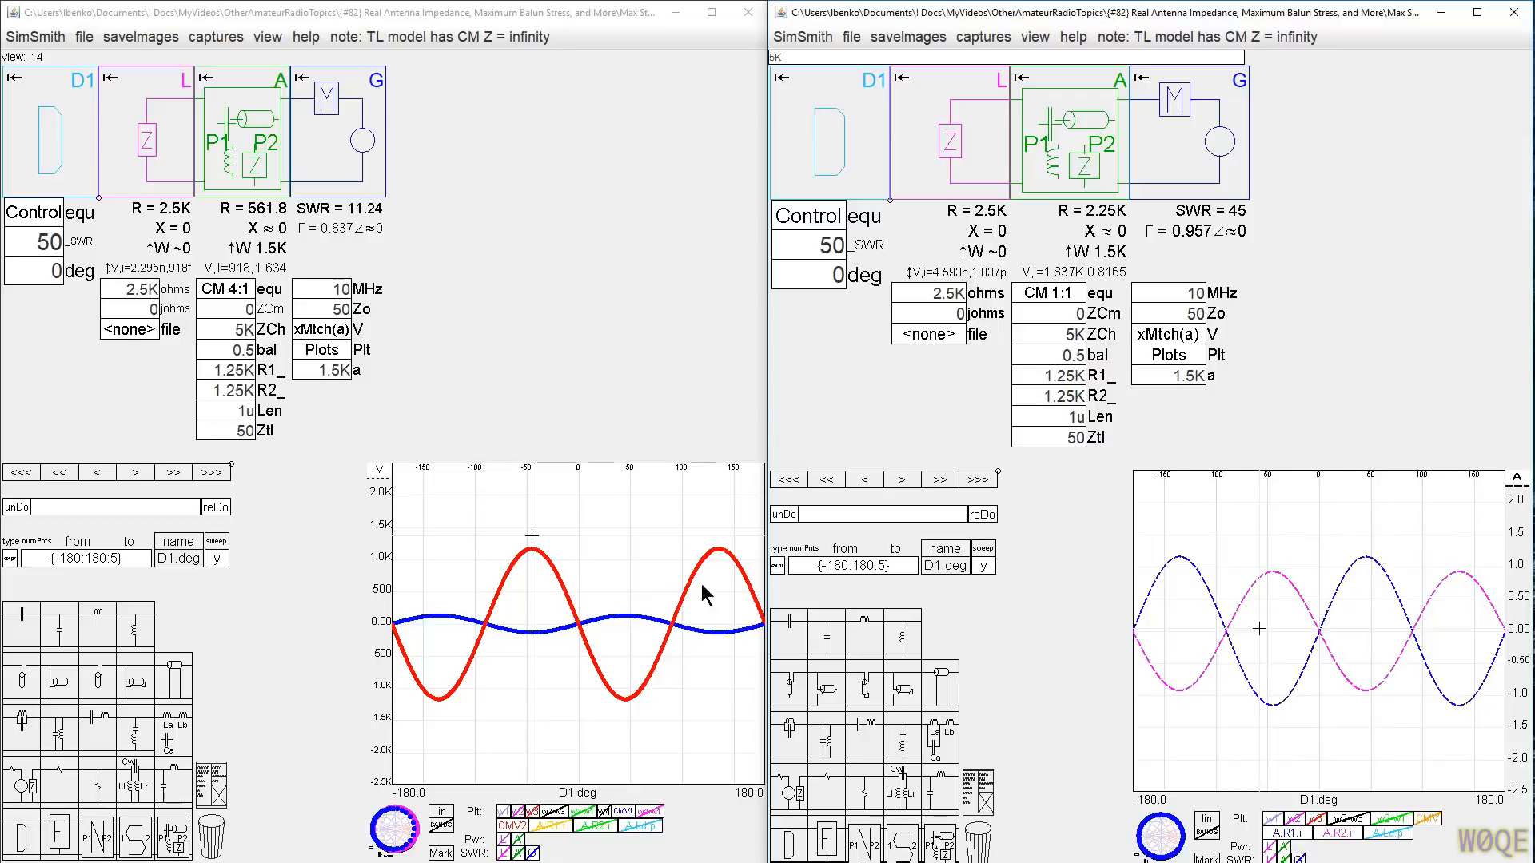
Step: Replace the voltage curves in the 4:1 model with the A.R1.i and A.R2.i currents on an axis of about ±2.5 A
left_click(522, 831)
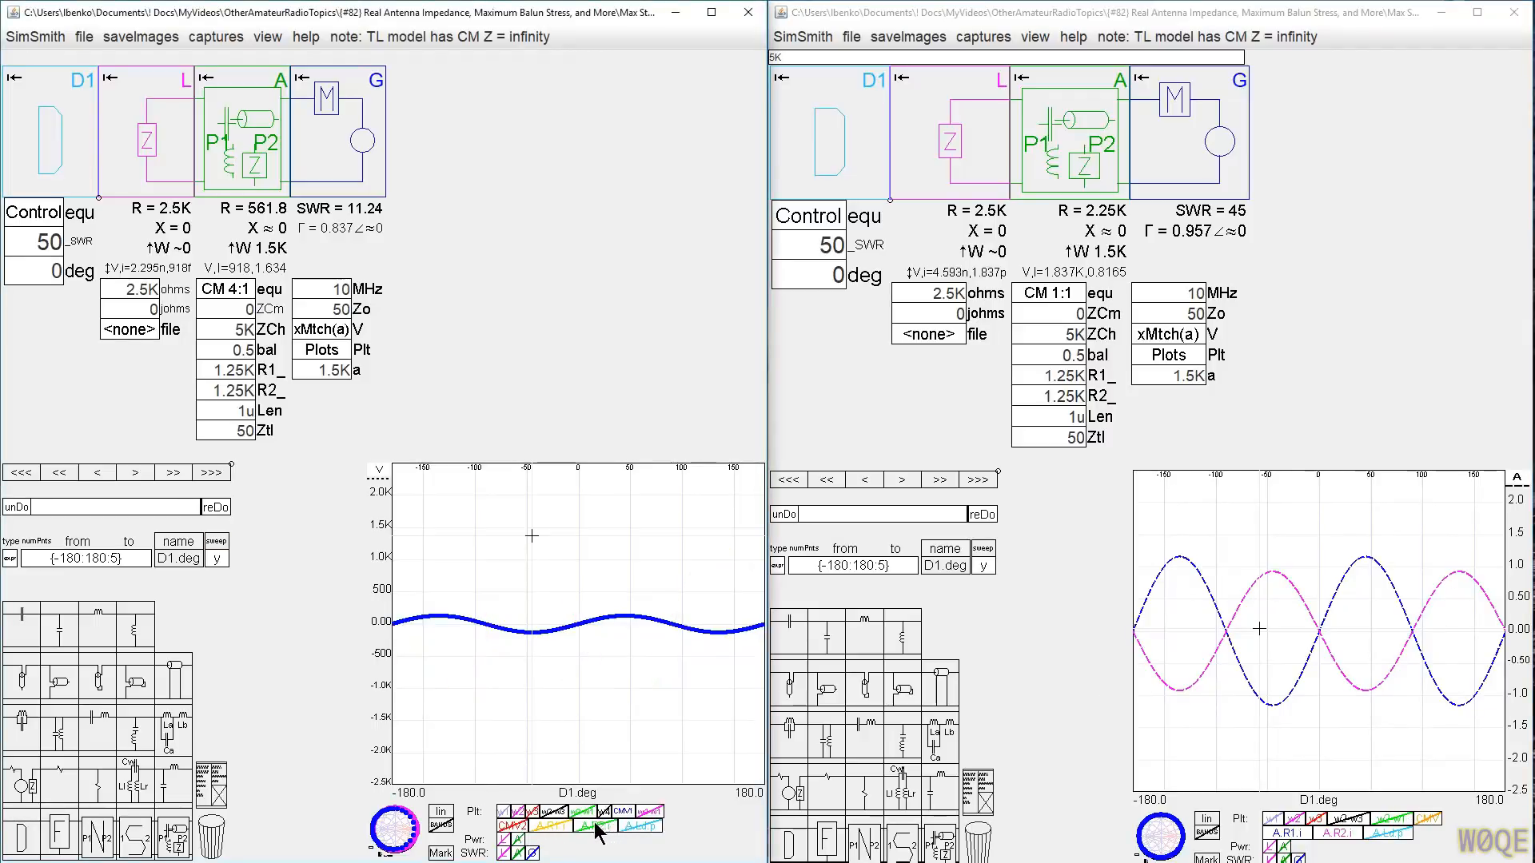
left_click(630, 811)
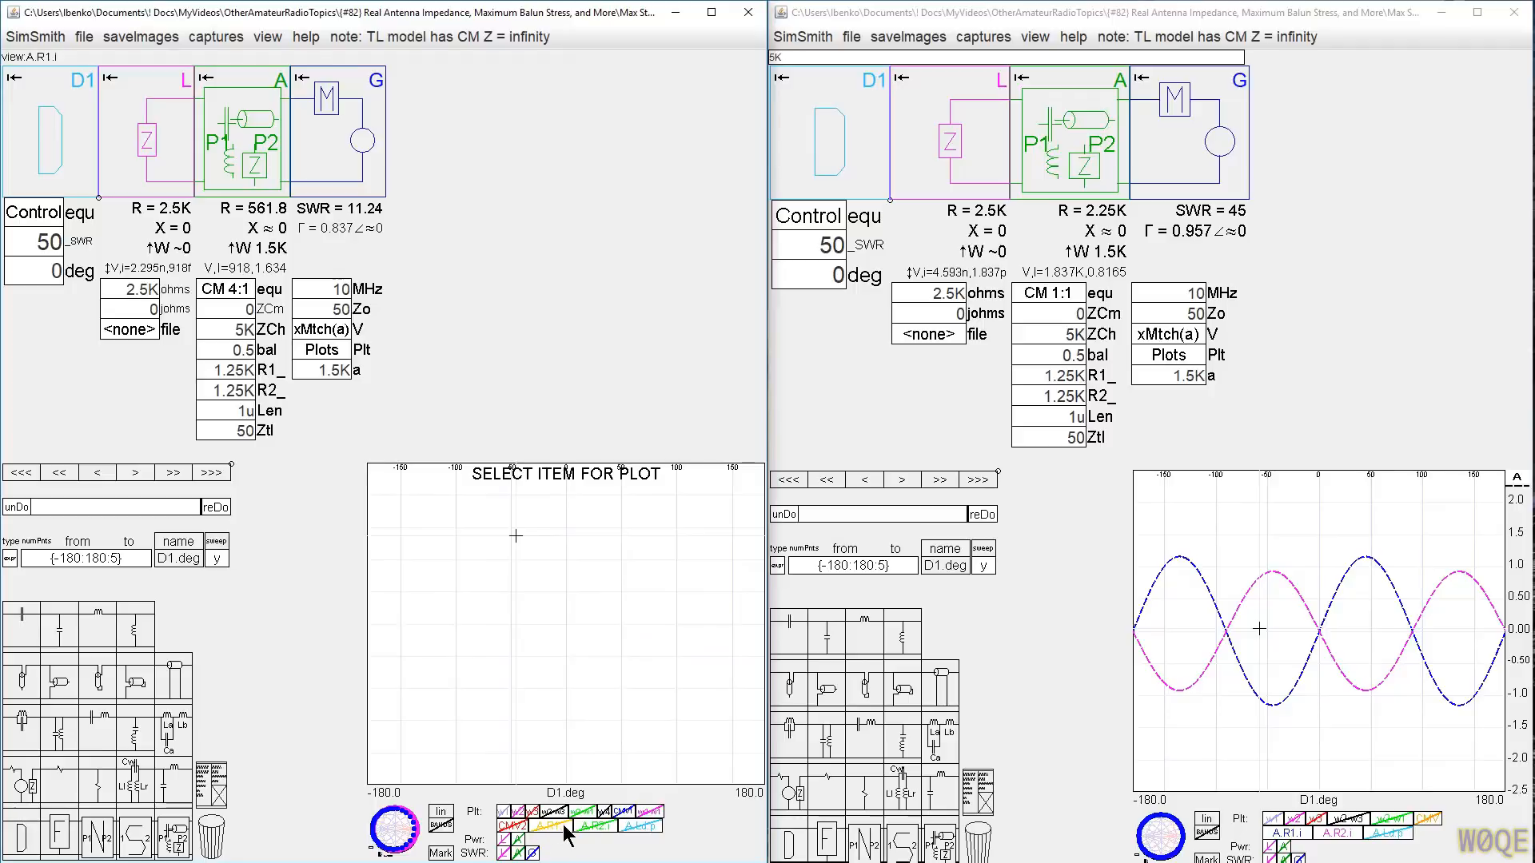
left_click(557, 827)
left_click(601, 824)
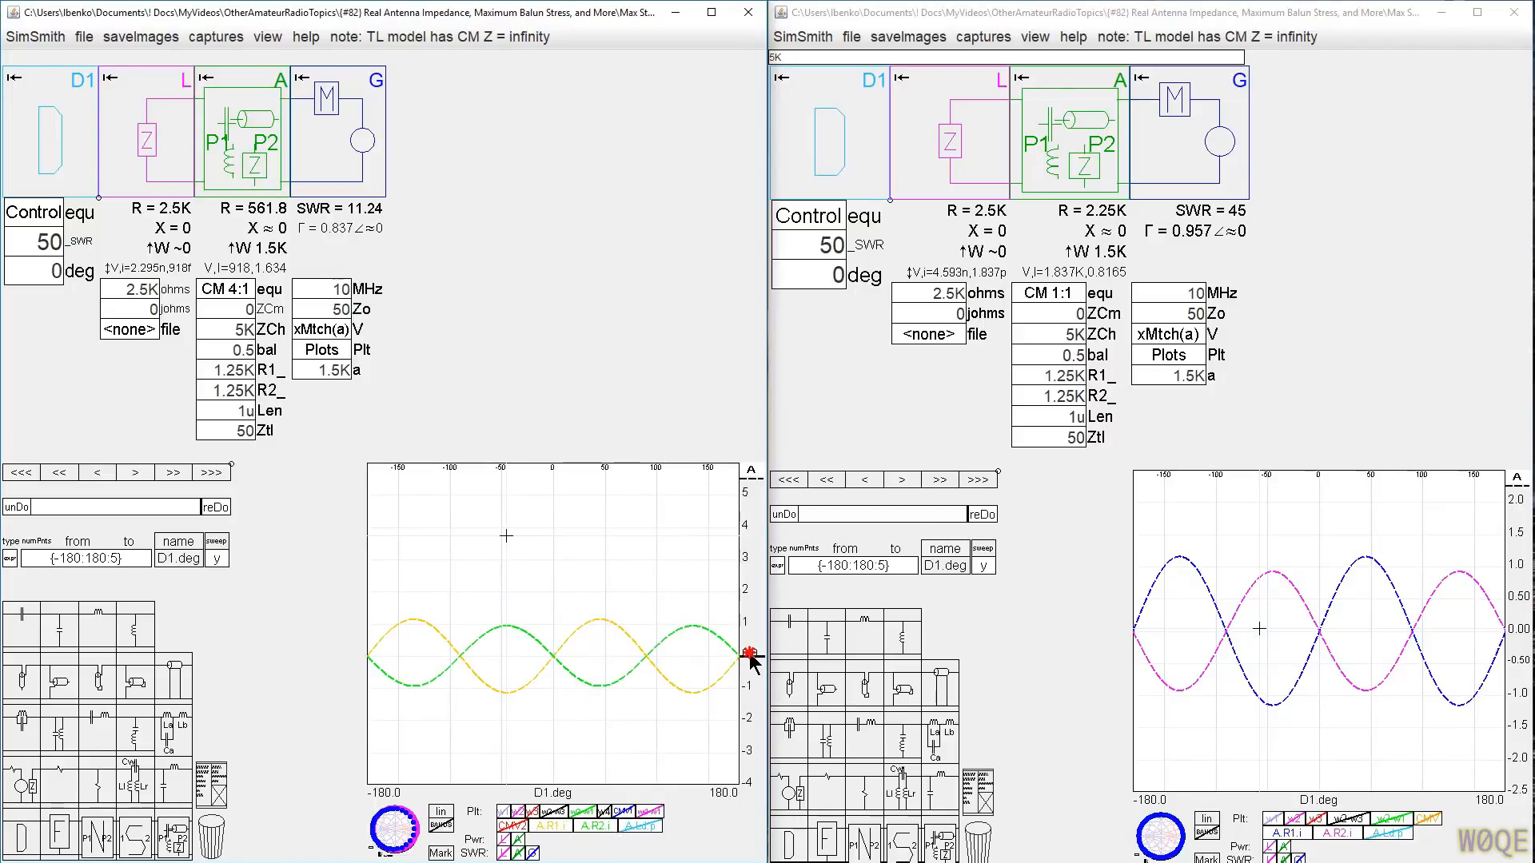
mouse_move(745, 660)
left_mouse_down()
mouse_move(751, 632)
mouse_move(722, 607)
mouse_move(694, 626)
left_mouse_up()
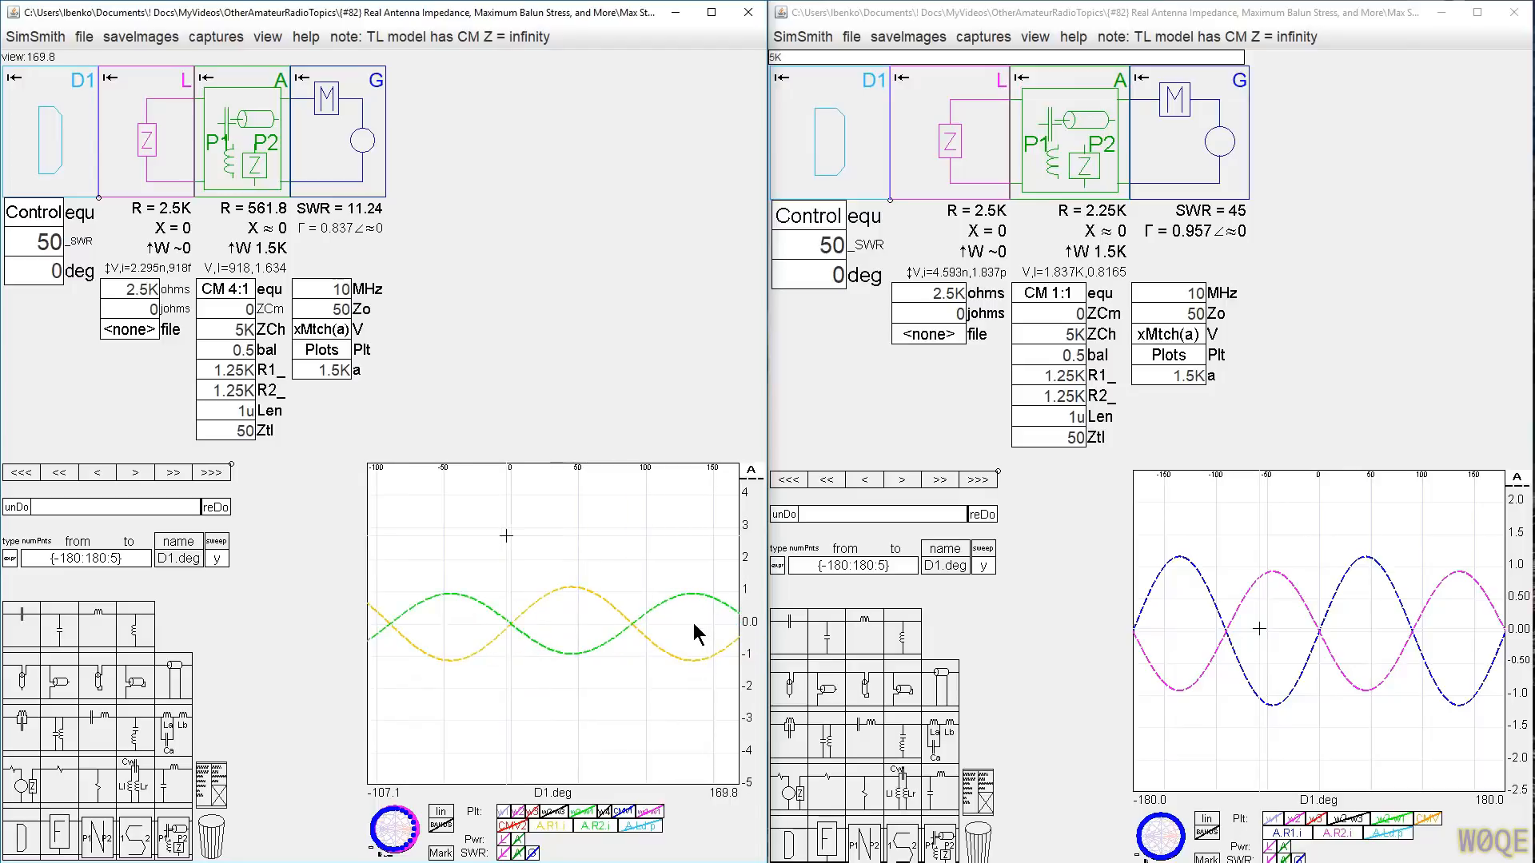
scroll(693, 623, "down", 1)
left_click(590, 769)
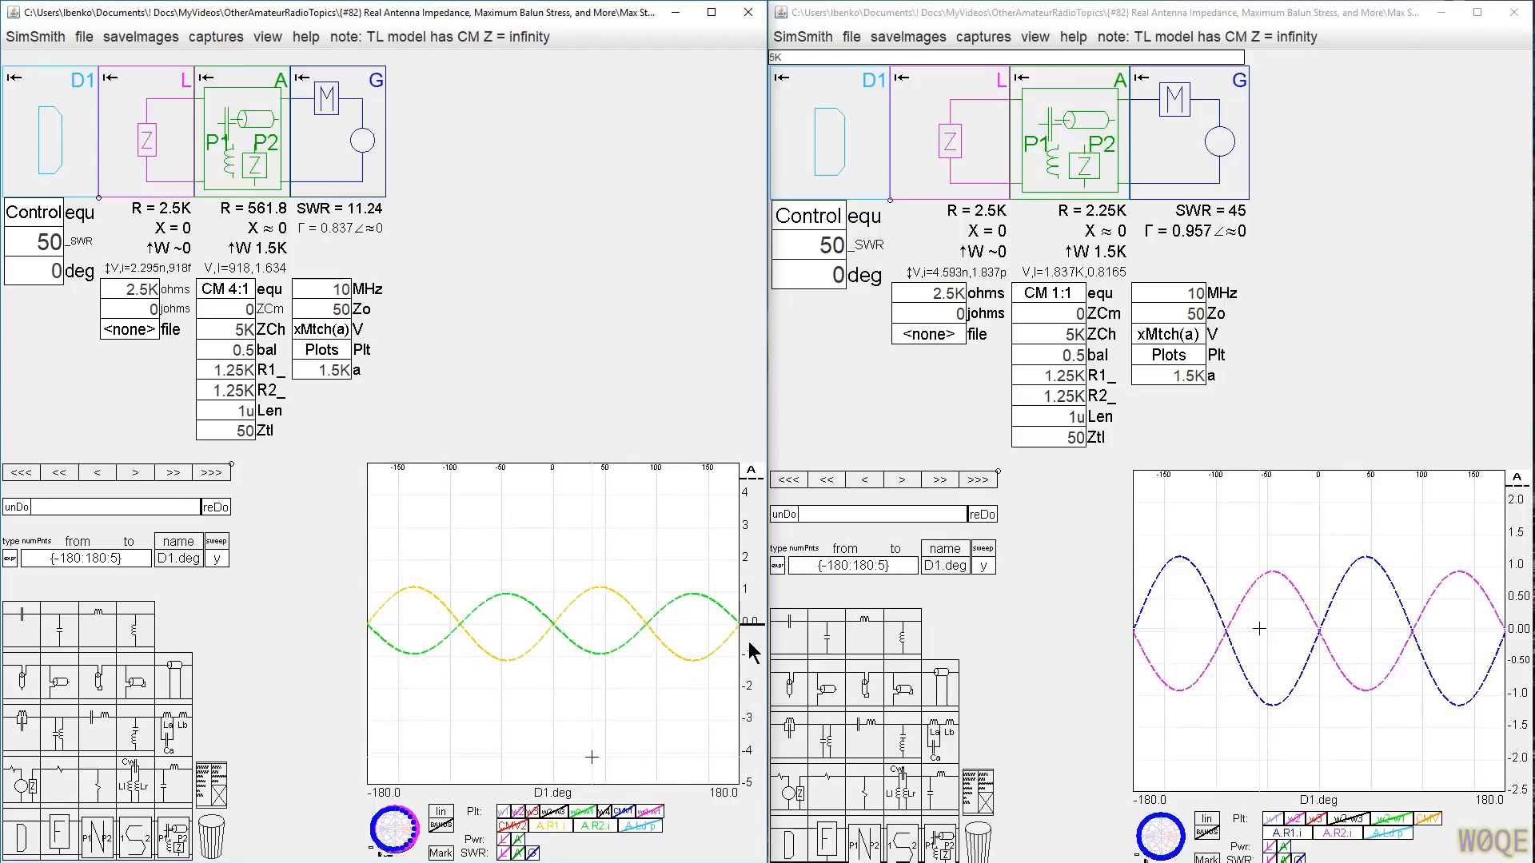
scroll(751, 652, "up", 2)
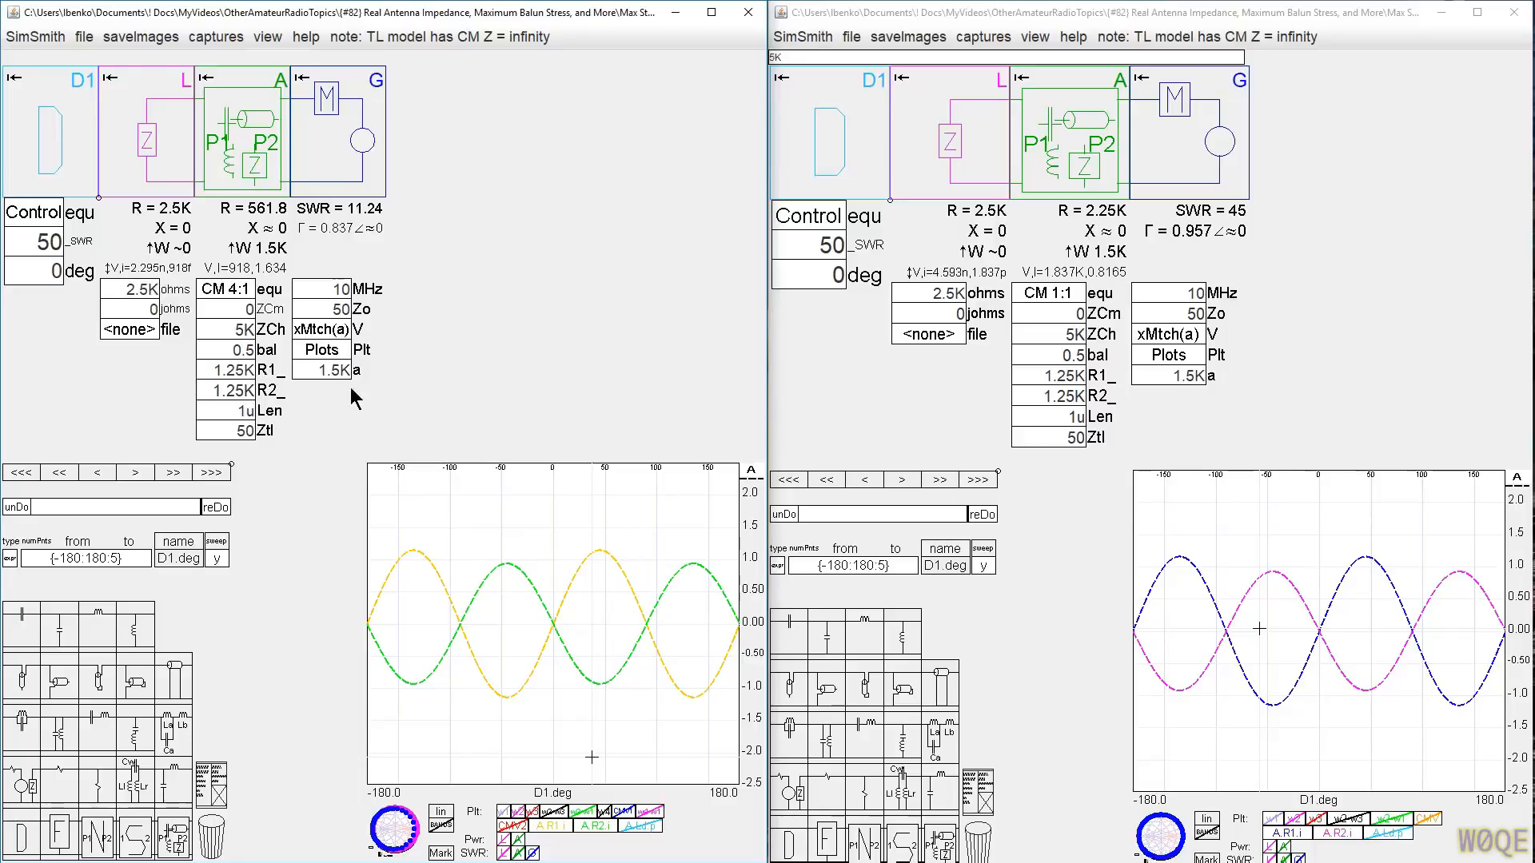
Step: Test the 4:1 model with ZCm at 1K, and return ZCm to 0
left_click(252, 310)
type("1")
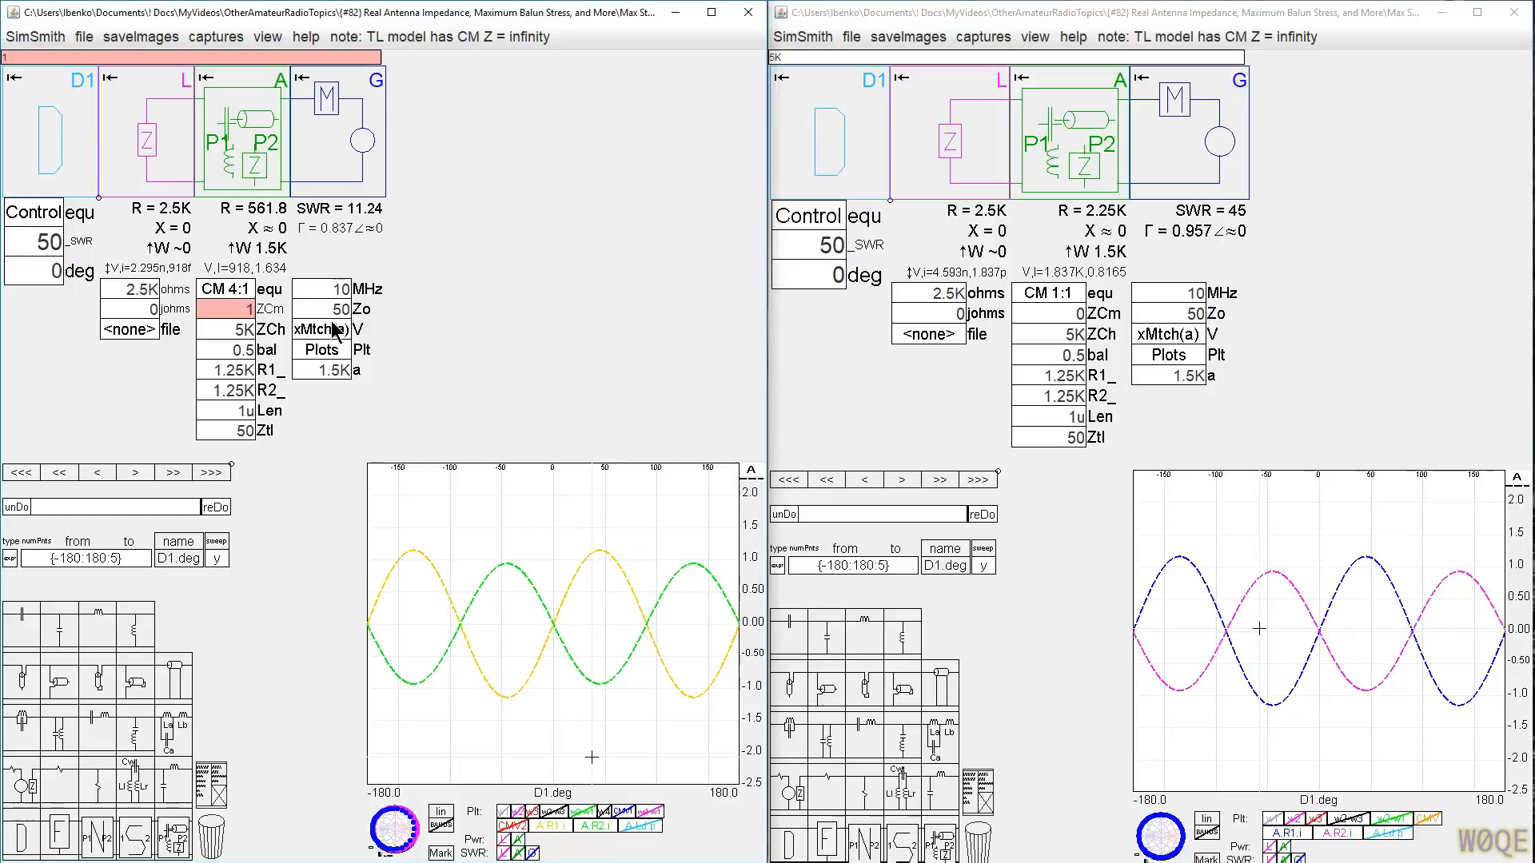
type("k")
key("Return")
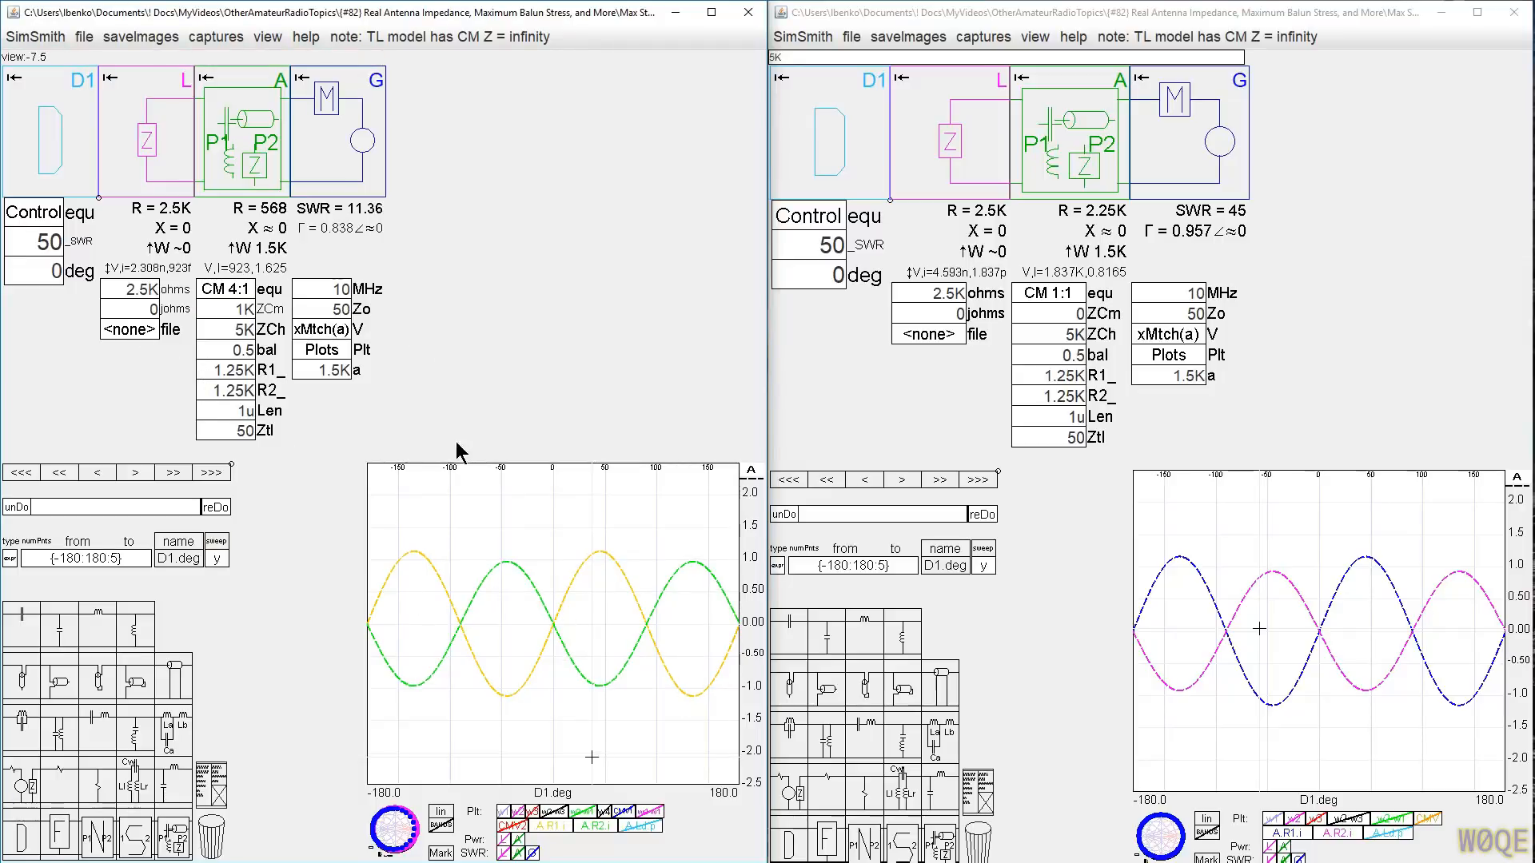
left_click(240, 309)
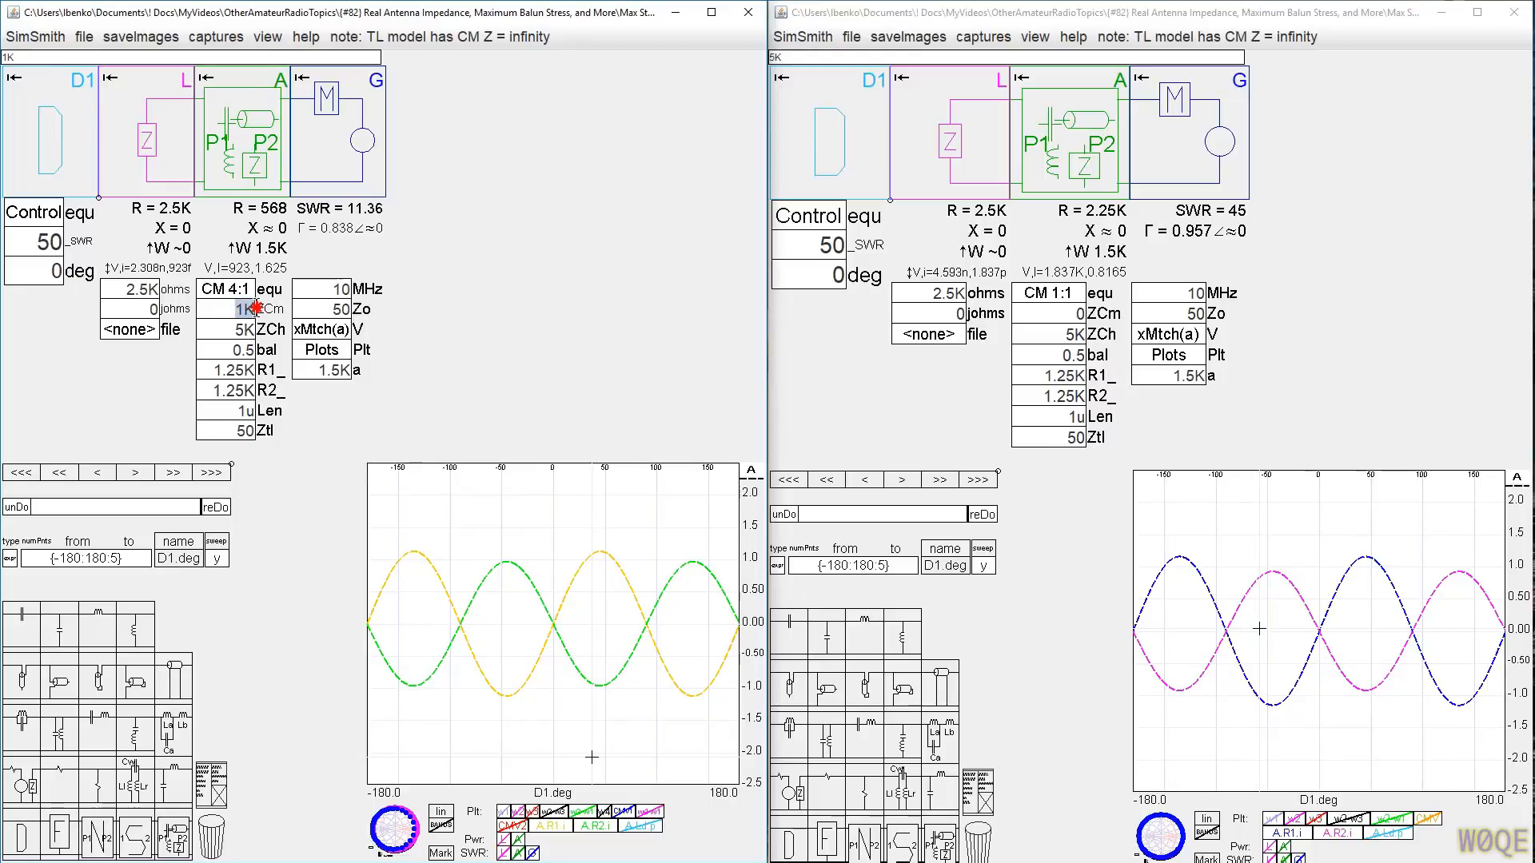
type("1k")
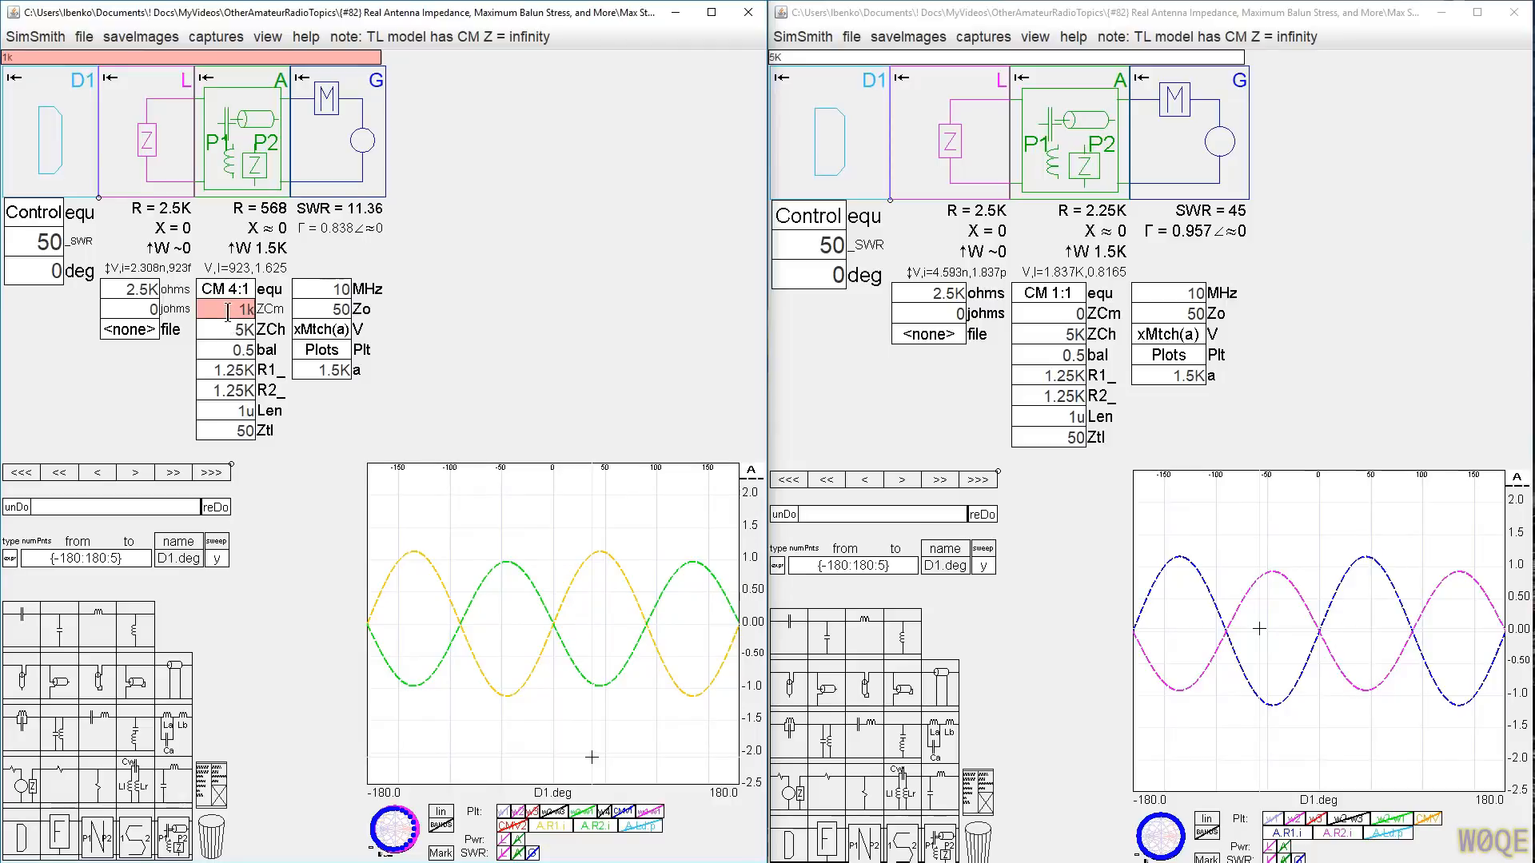
key("BackSpace")
key("BackSpace")
type("0")
key("Return")
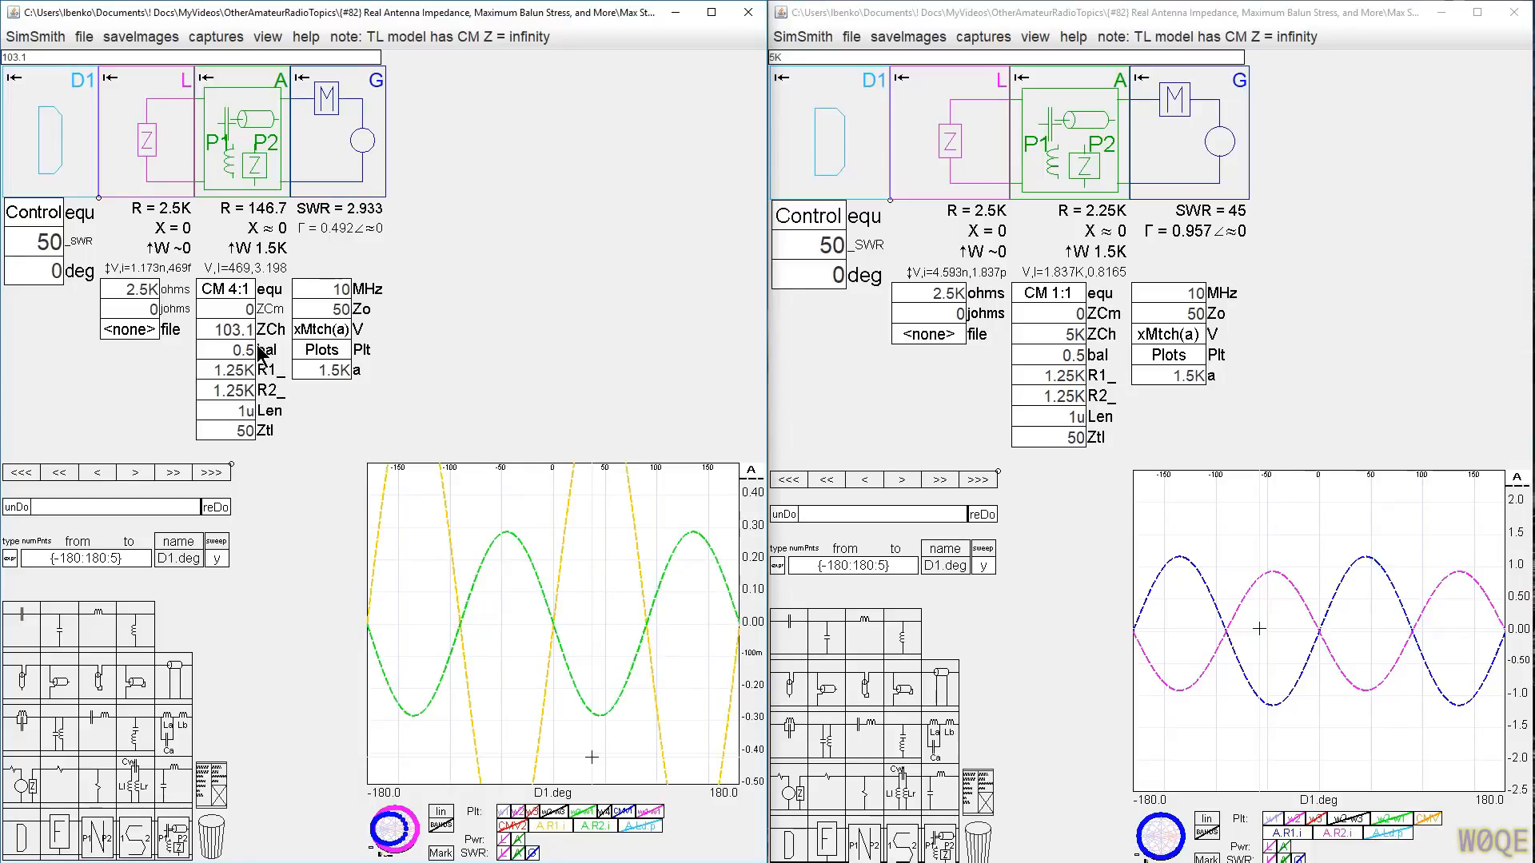
Step: Set the choke impedance ZCh to 1K in both balun models, with the 4:1 current axis at about ±2.5 A
type("1103.1")
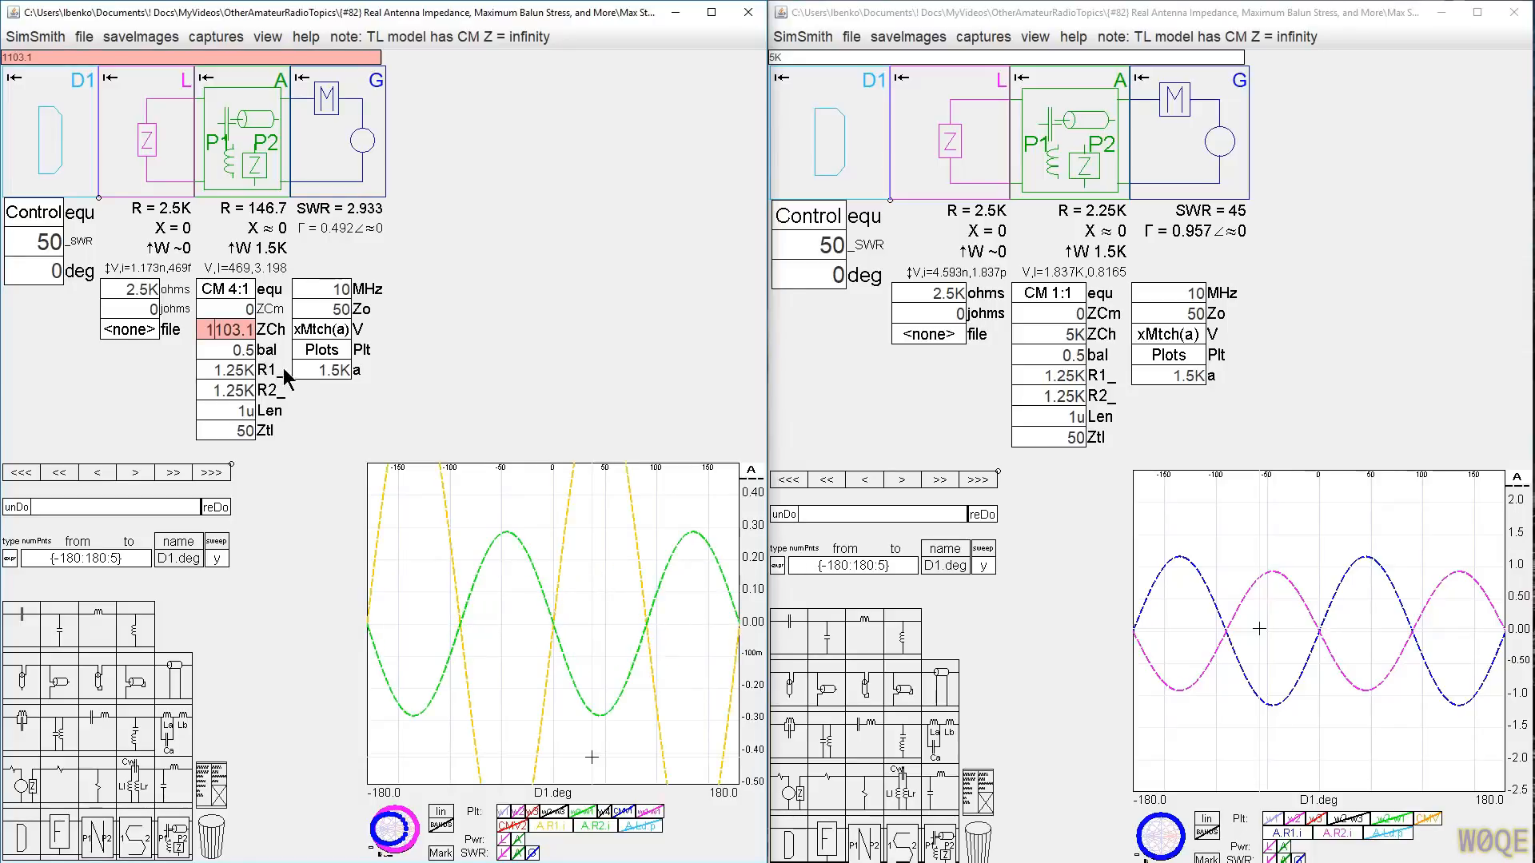
left_click_drag(197, 327, 273, 328)
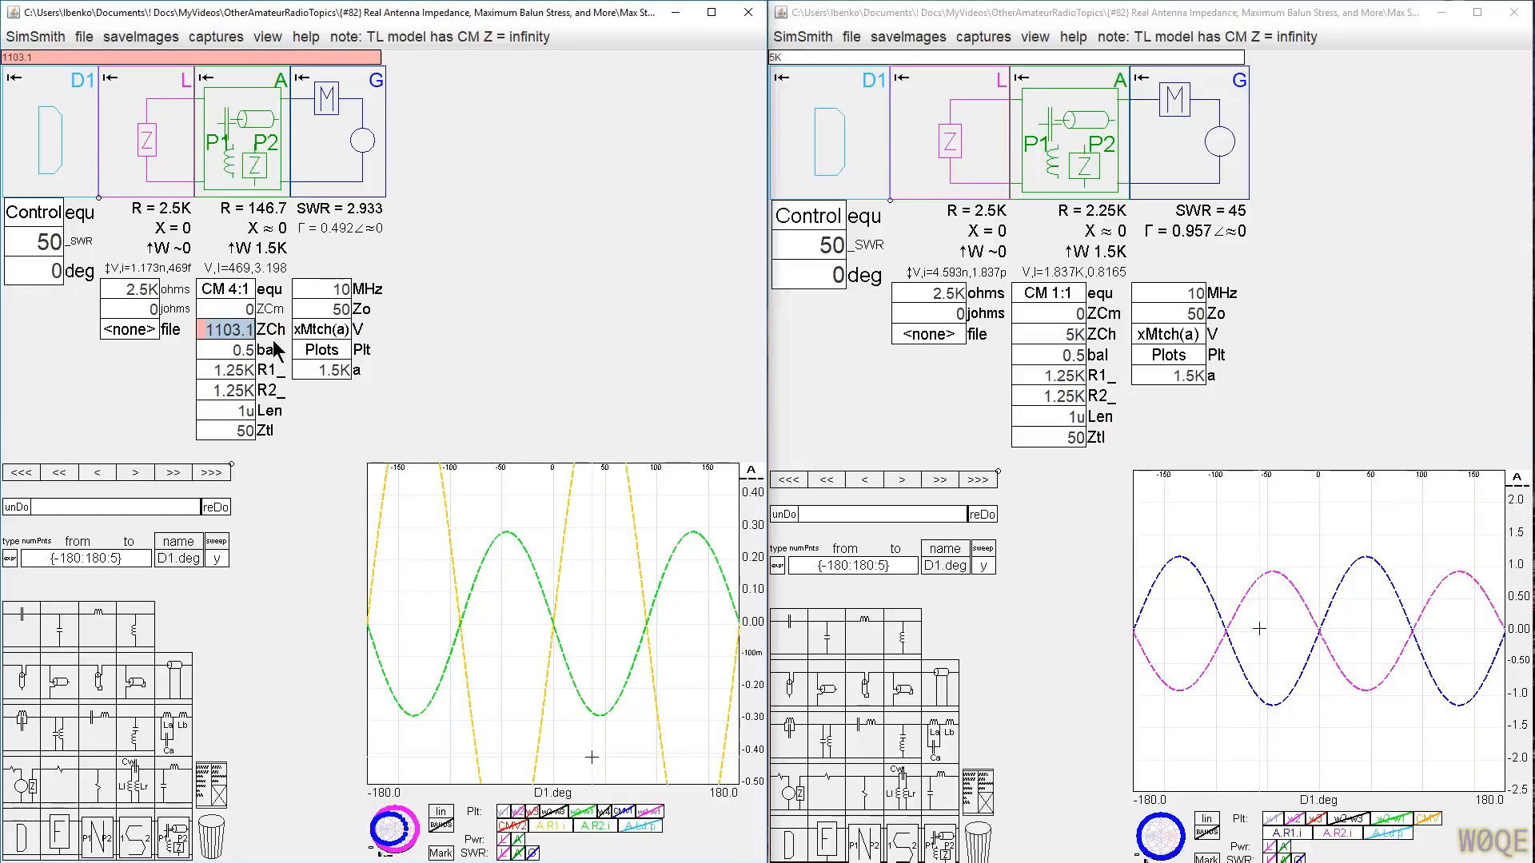
type("1k")
key("Return")
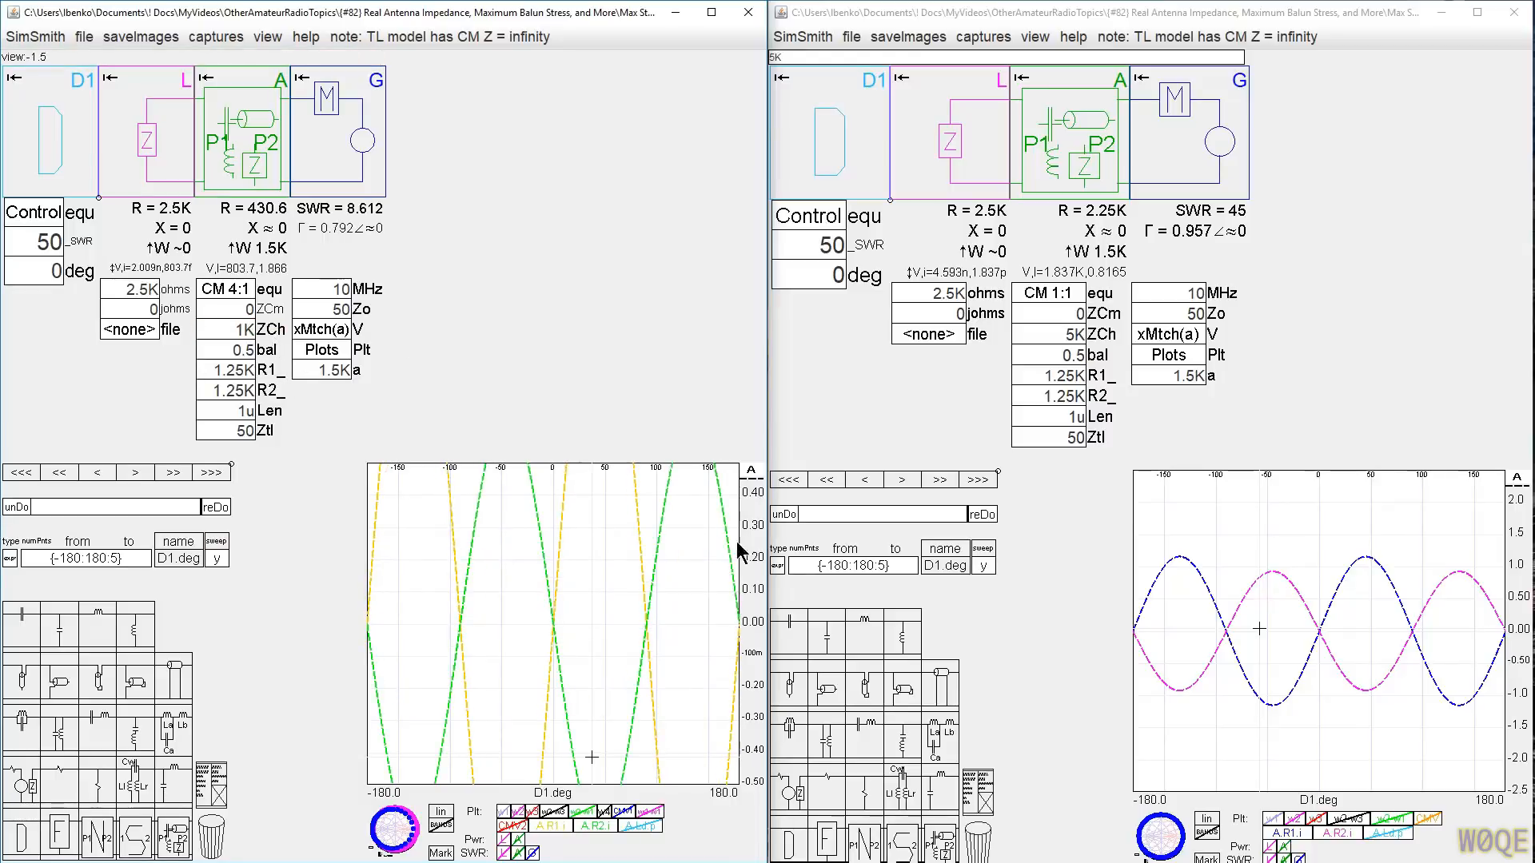
scroll(760, 631, "down", 3)
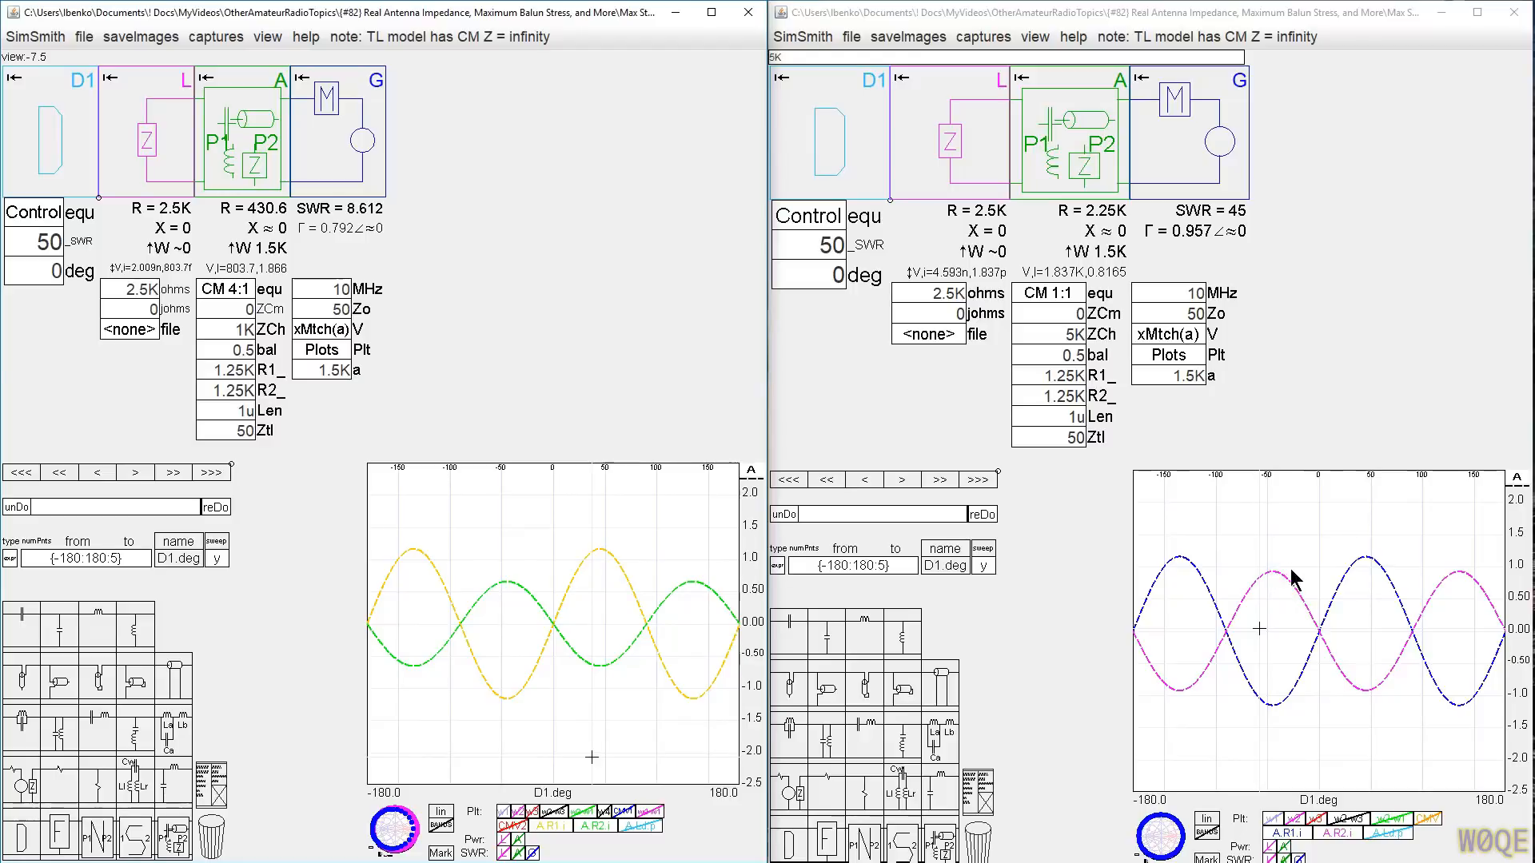
left_click(1069, 336)
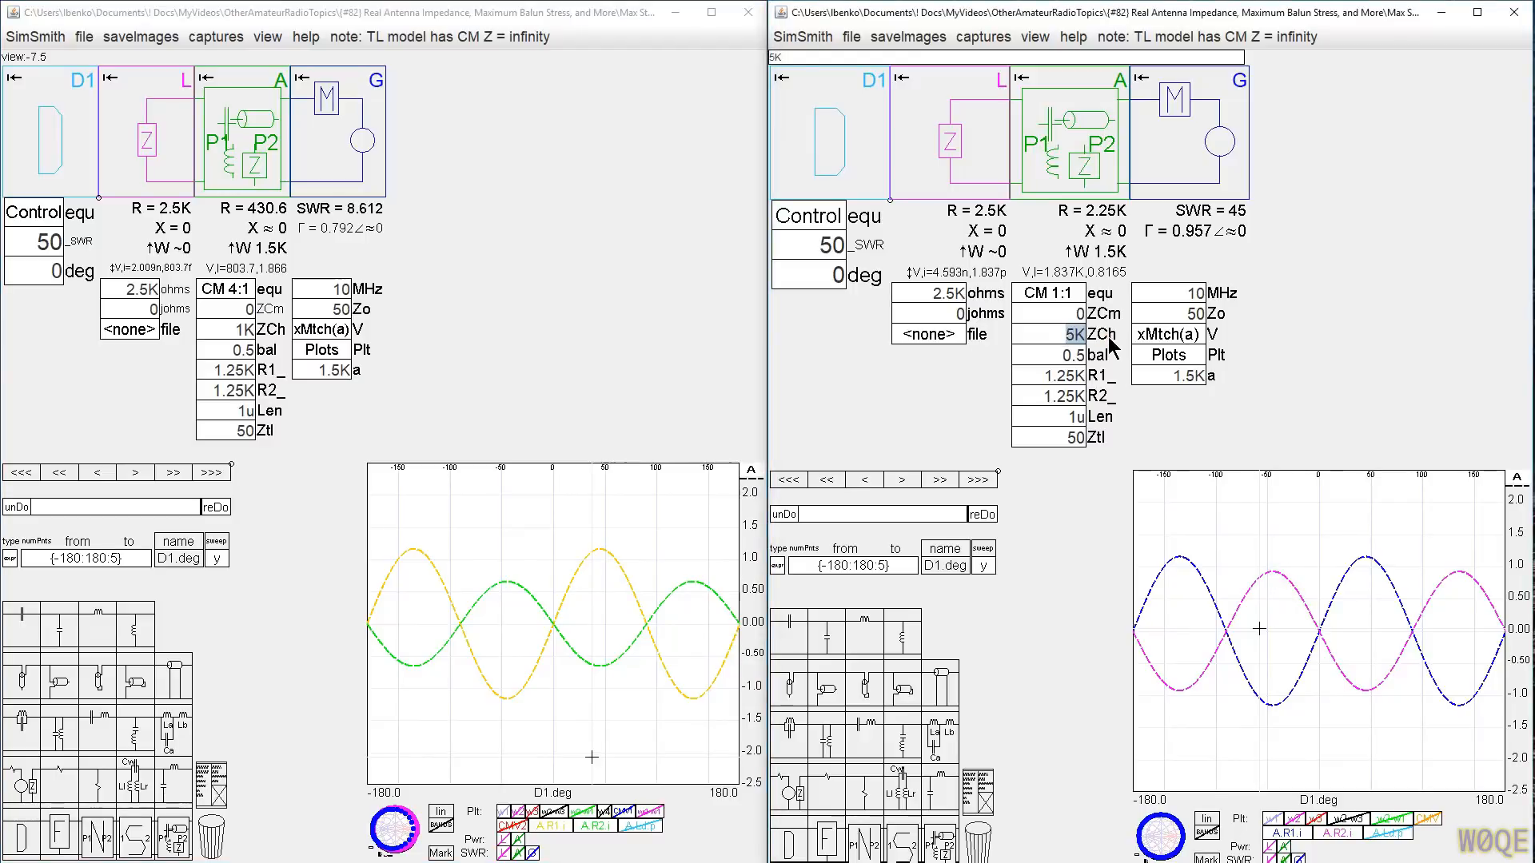
type("1k")
key("Return")
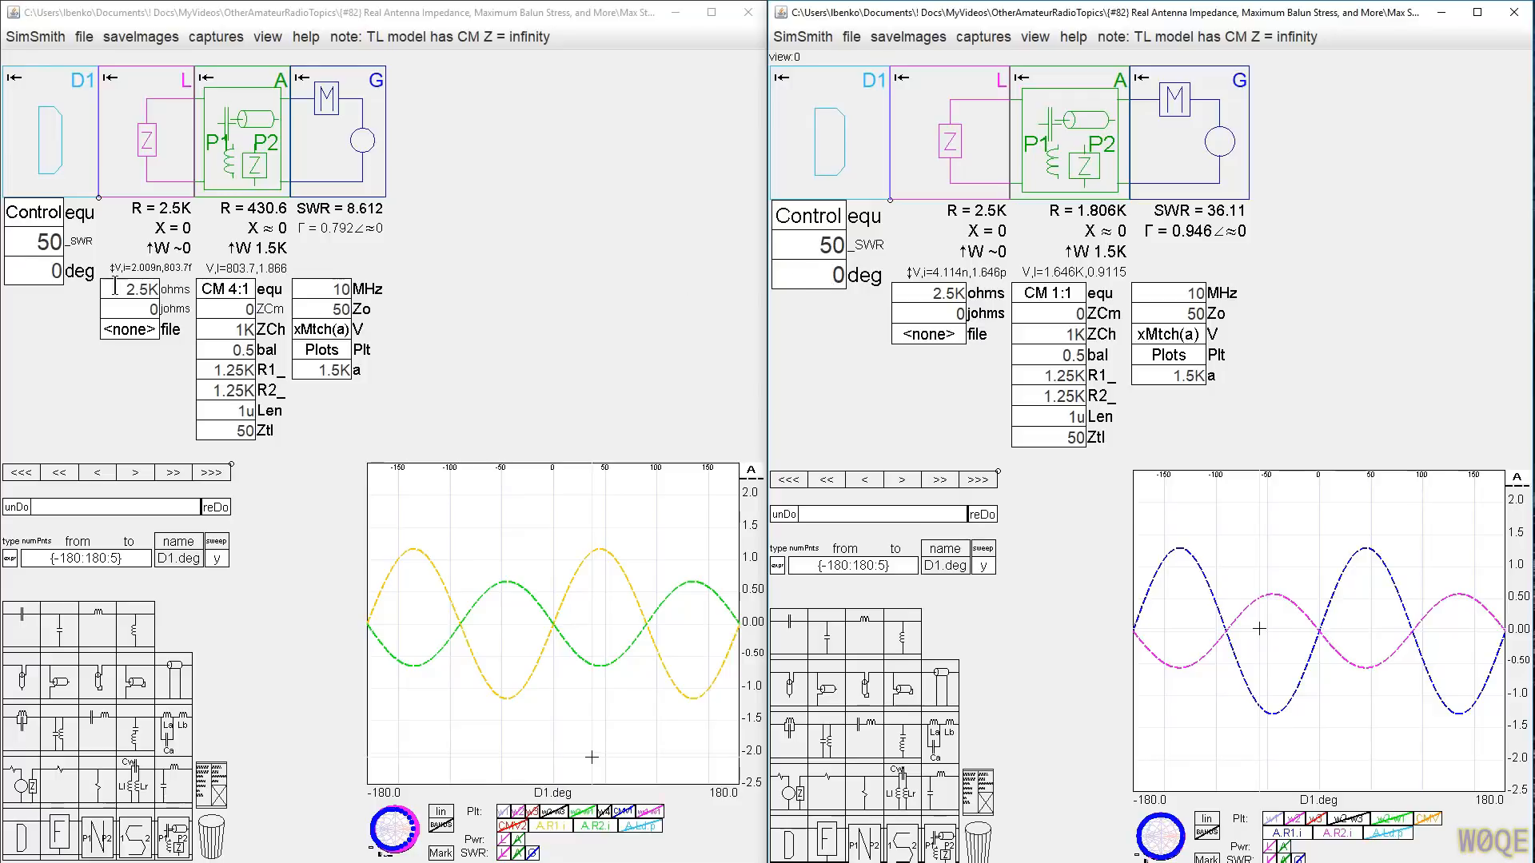
Step: Lower the load angle deg to -25 in both the 4:1 and 1:1 models
left_click(32, 270)
scroll(34, 269, "down", 4)
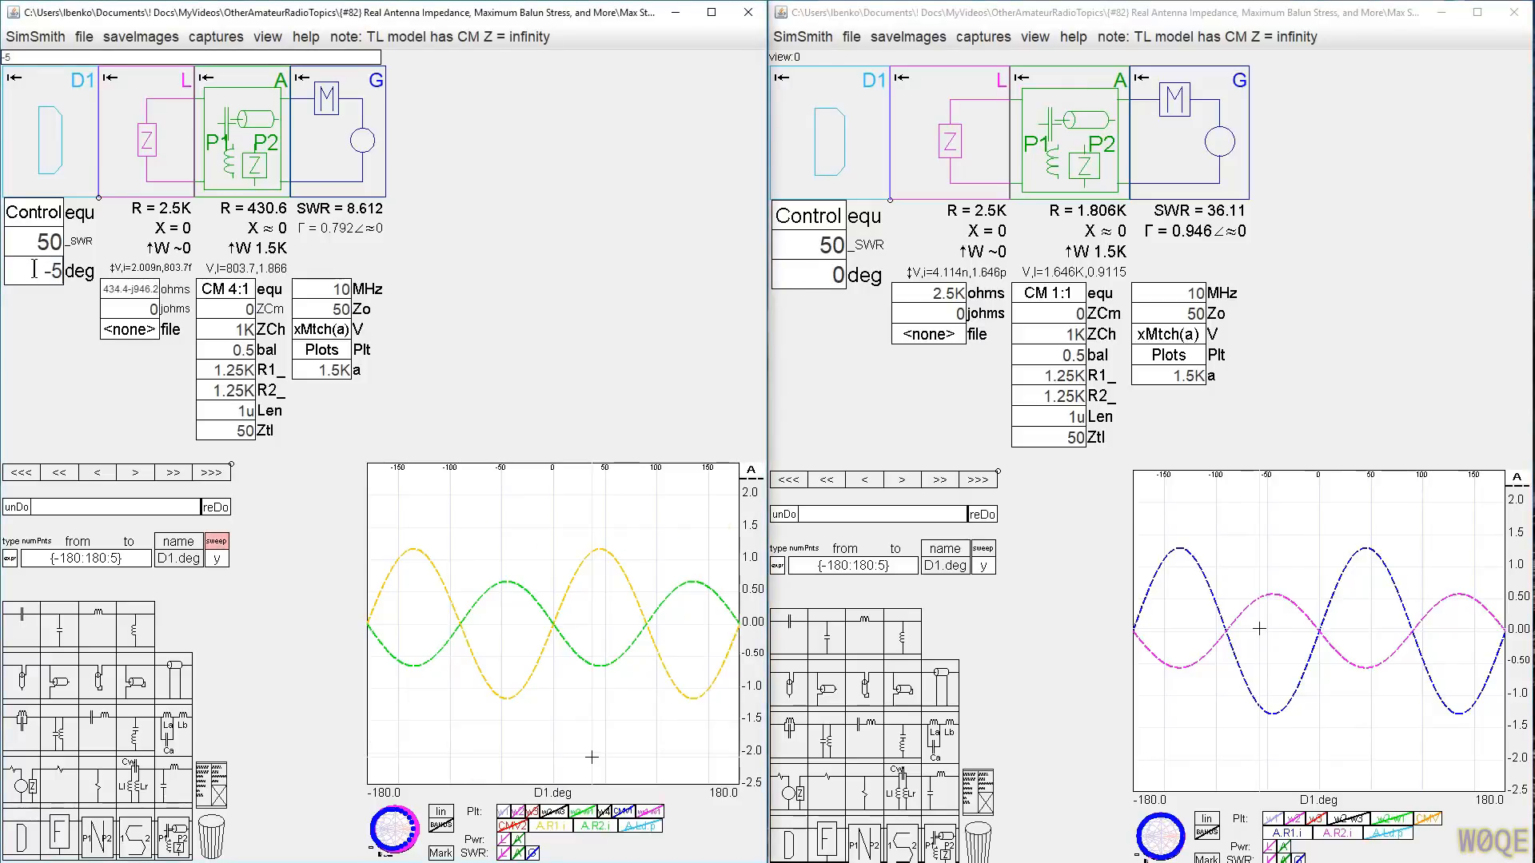
scroll(34, 270, "down", 1)
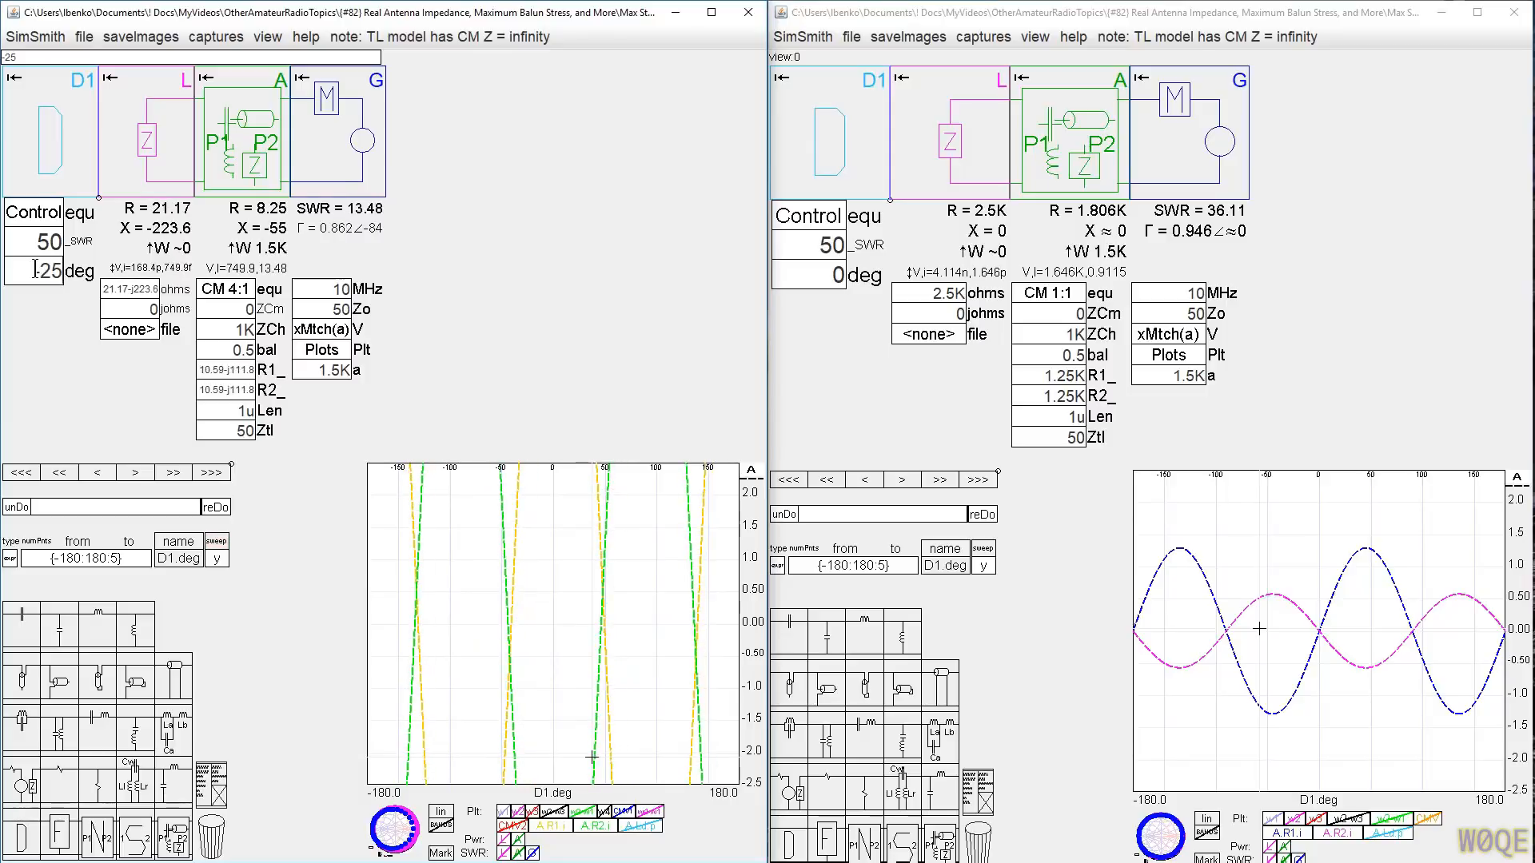
left_click(809, 275)
scroll(809, 275, "down", 4)
scroll(809, 275, "down", 1)
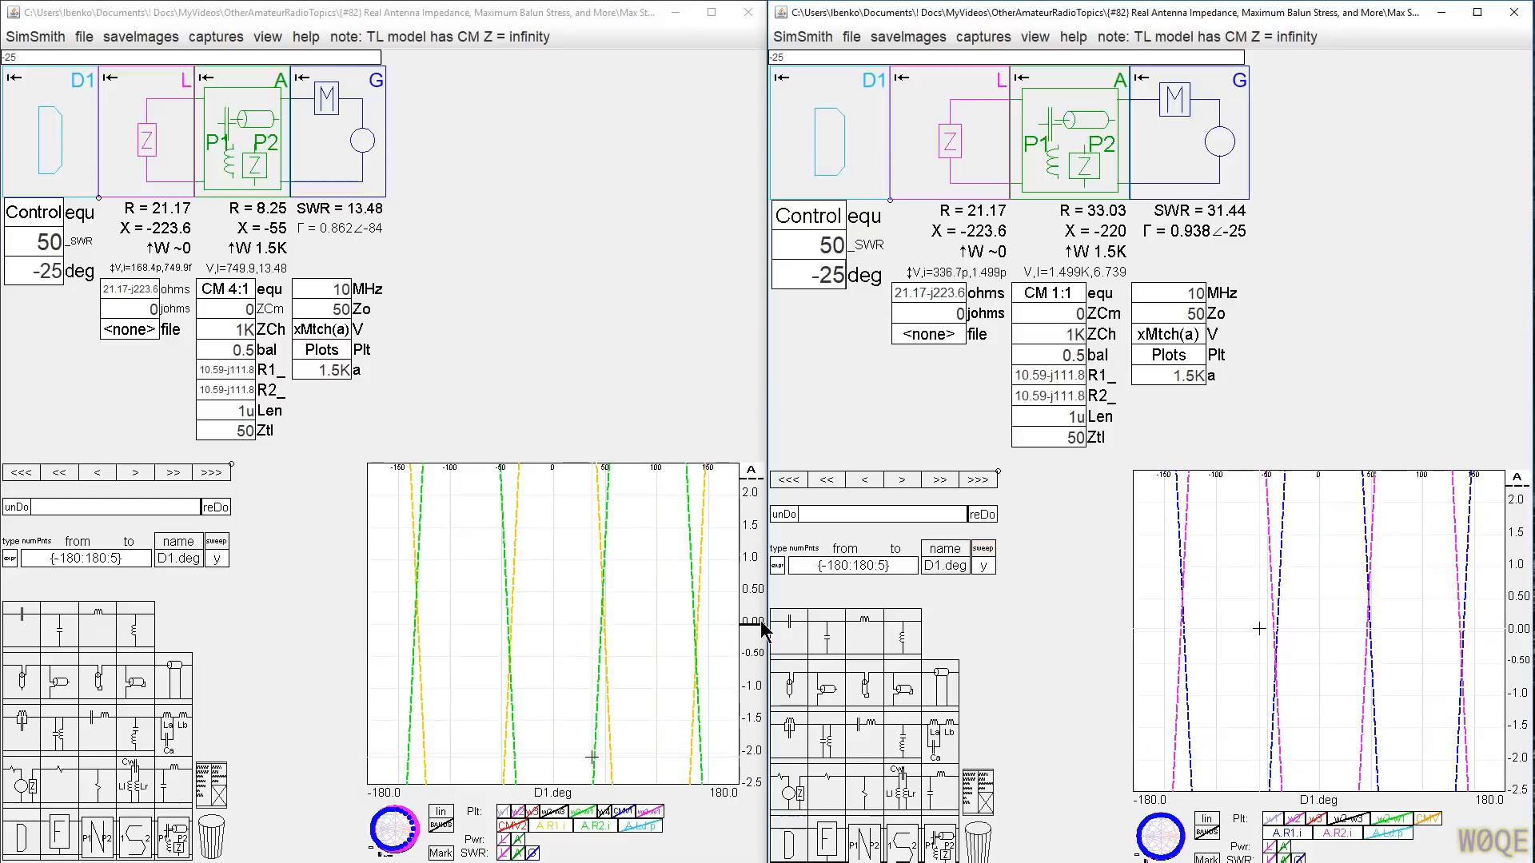
Step: Rescale the current axes of both plots to about ±10 A so the full waves fit
left_click(573, 610)
scroll(755, 626, "down", 2)
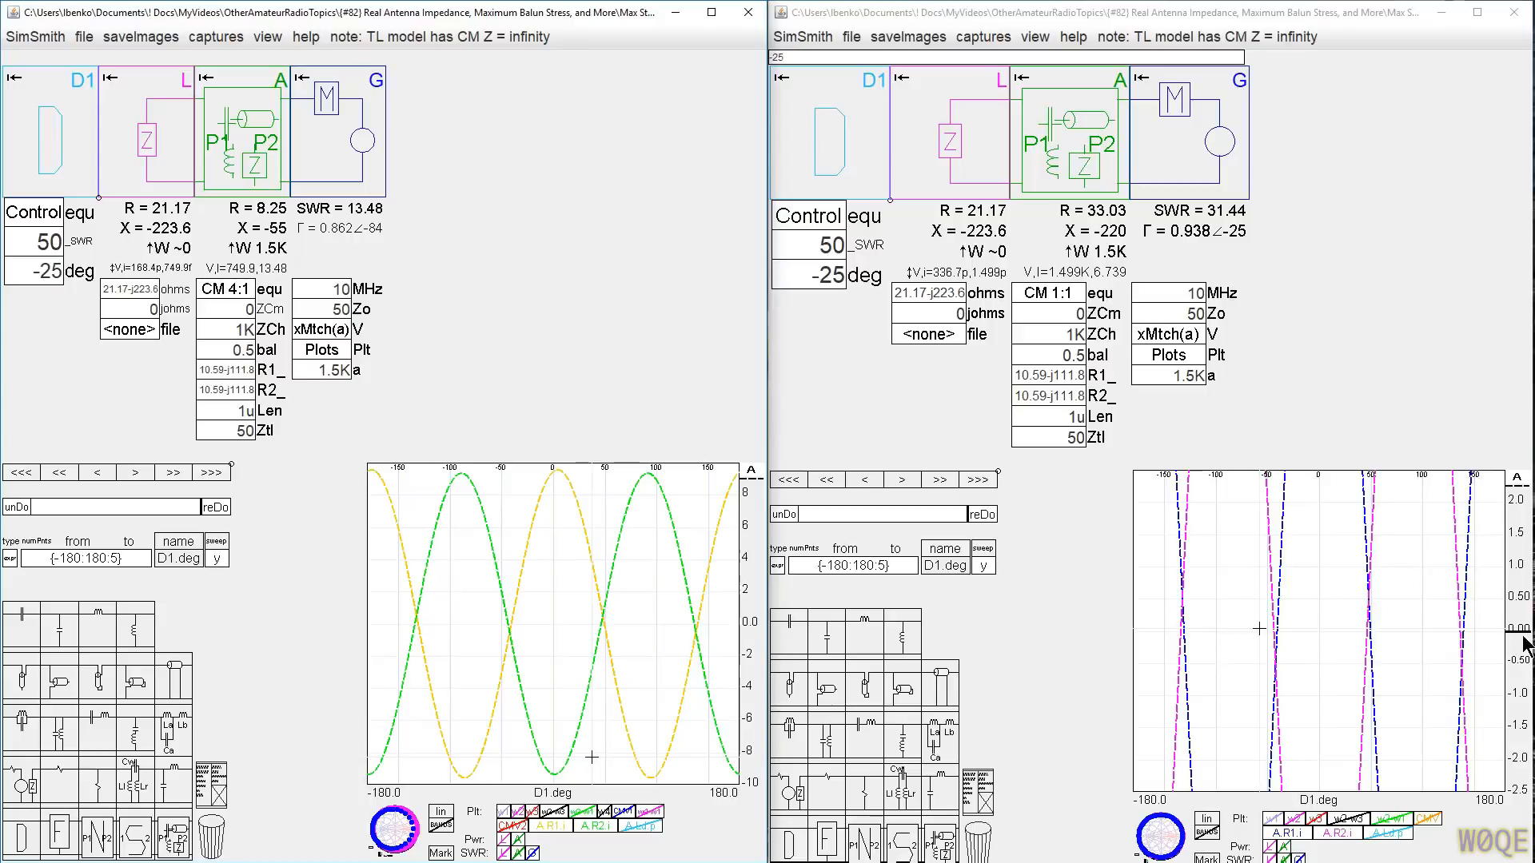
left_click(1492, 363)
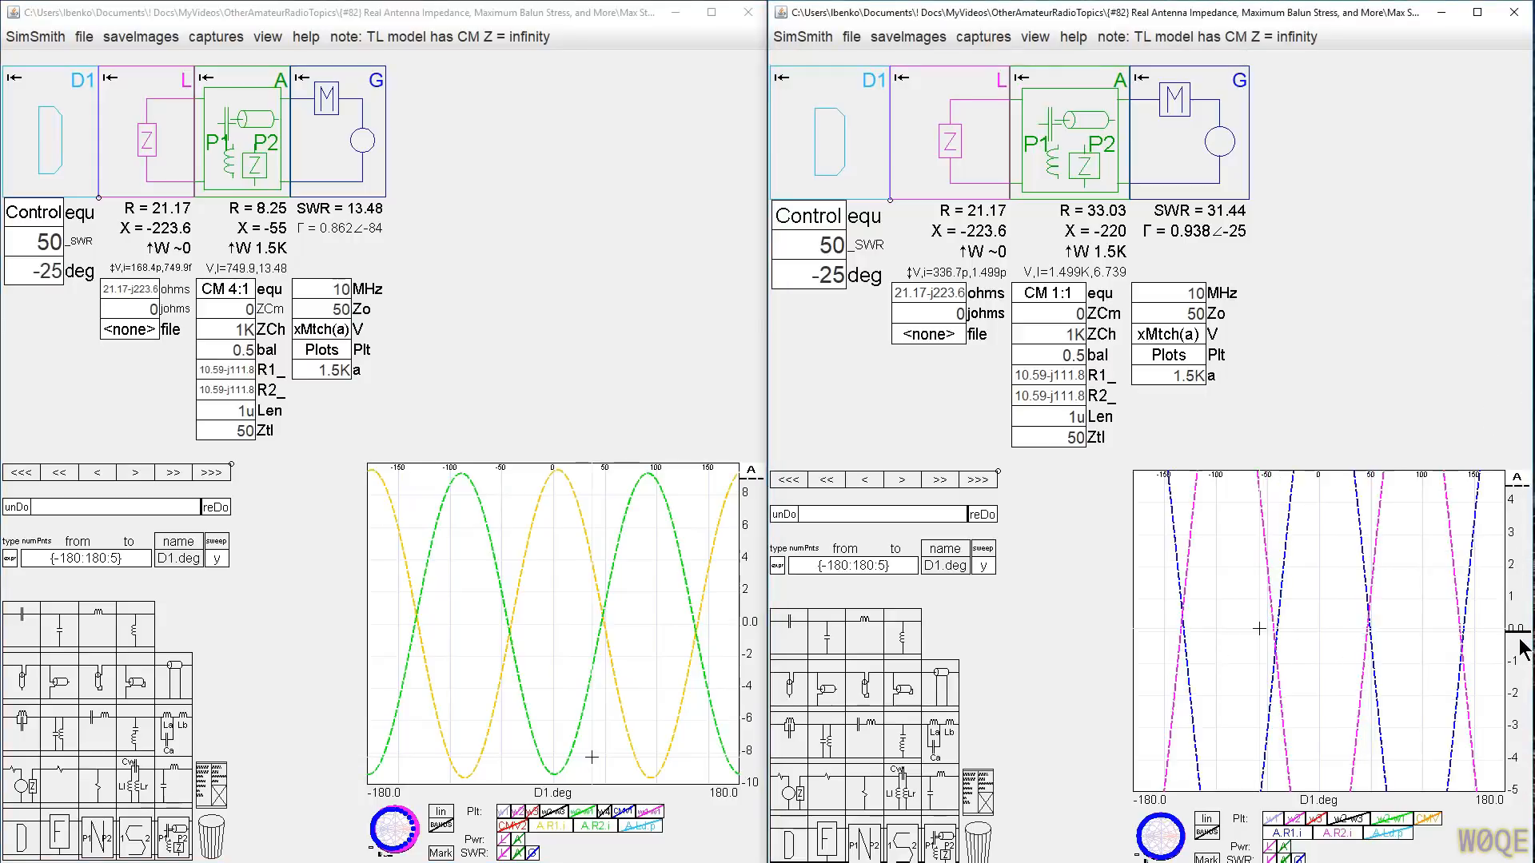
scroll(1521, 649, "down", 2)
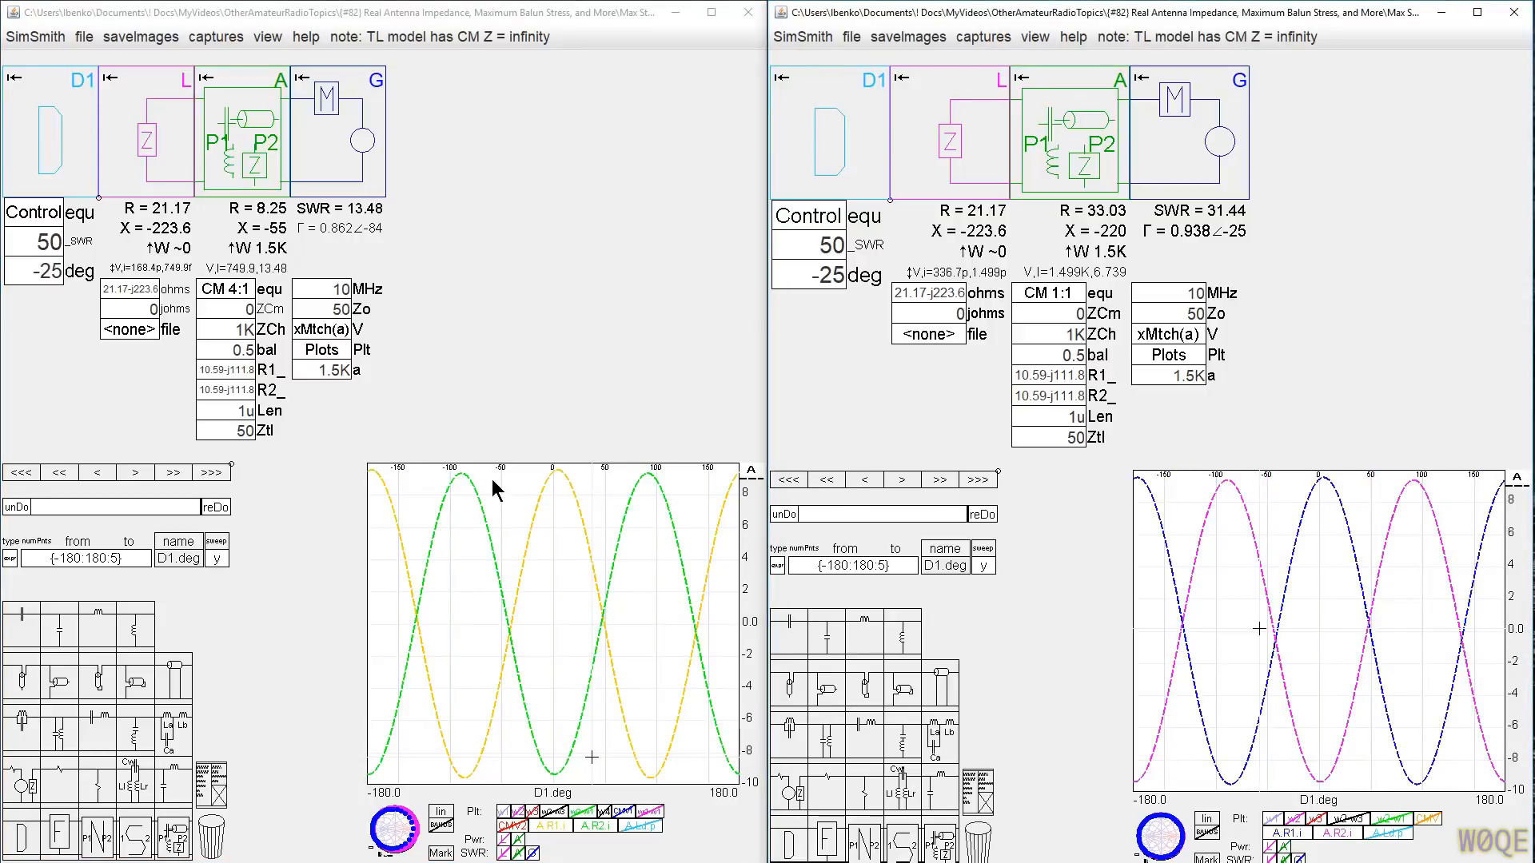
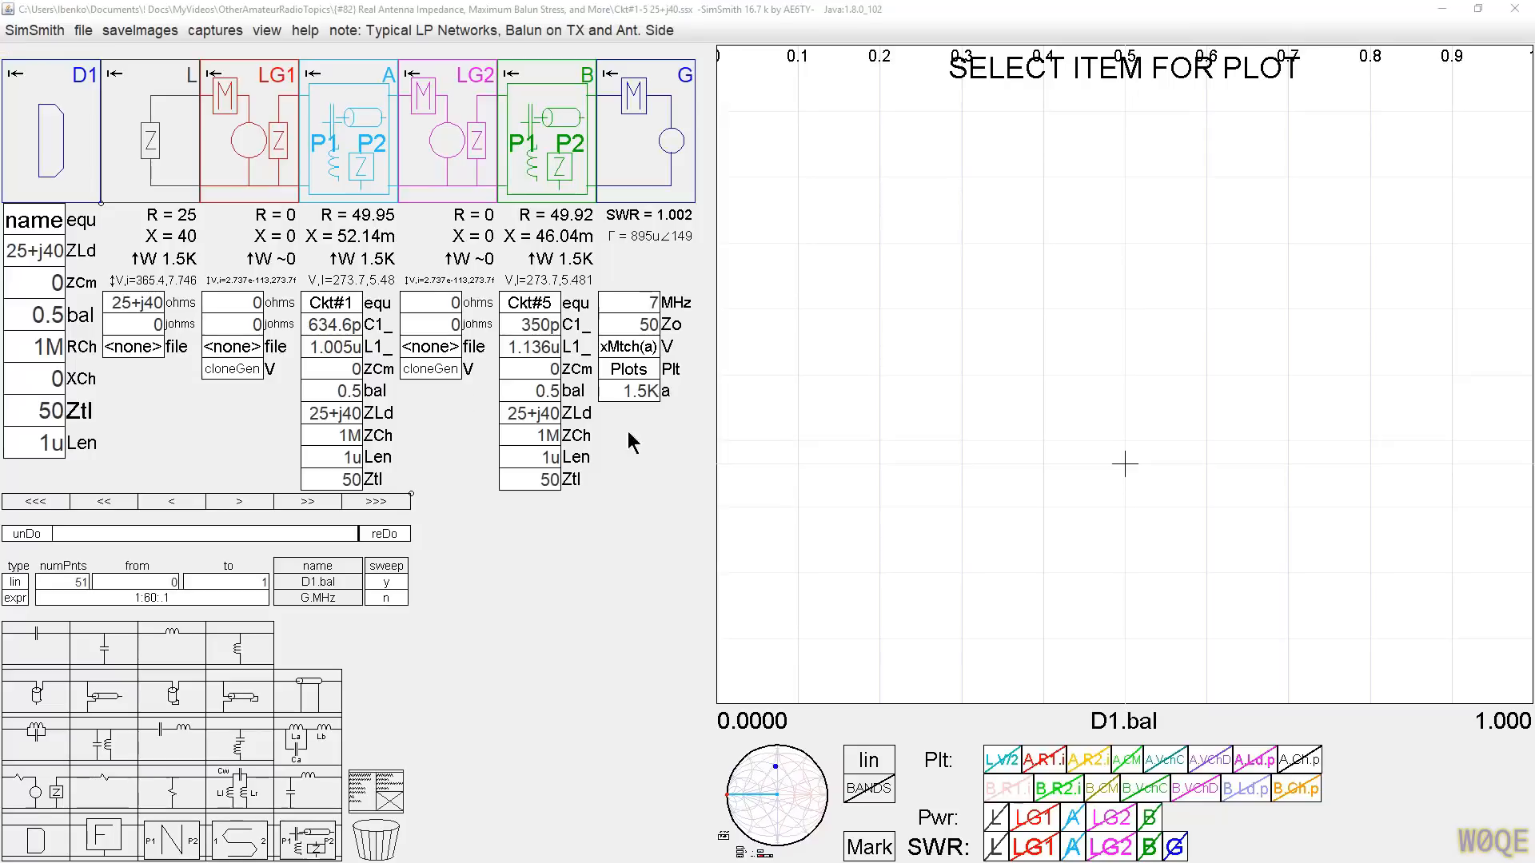
Step: In the Ckt#1-5 25+j40 model, plot L.V/2 and open the Ckt#1 schematic of block A
left_click(997, 762)
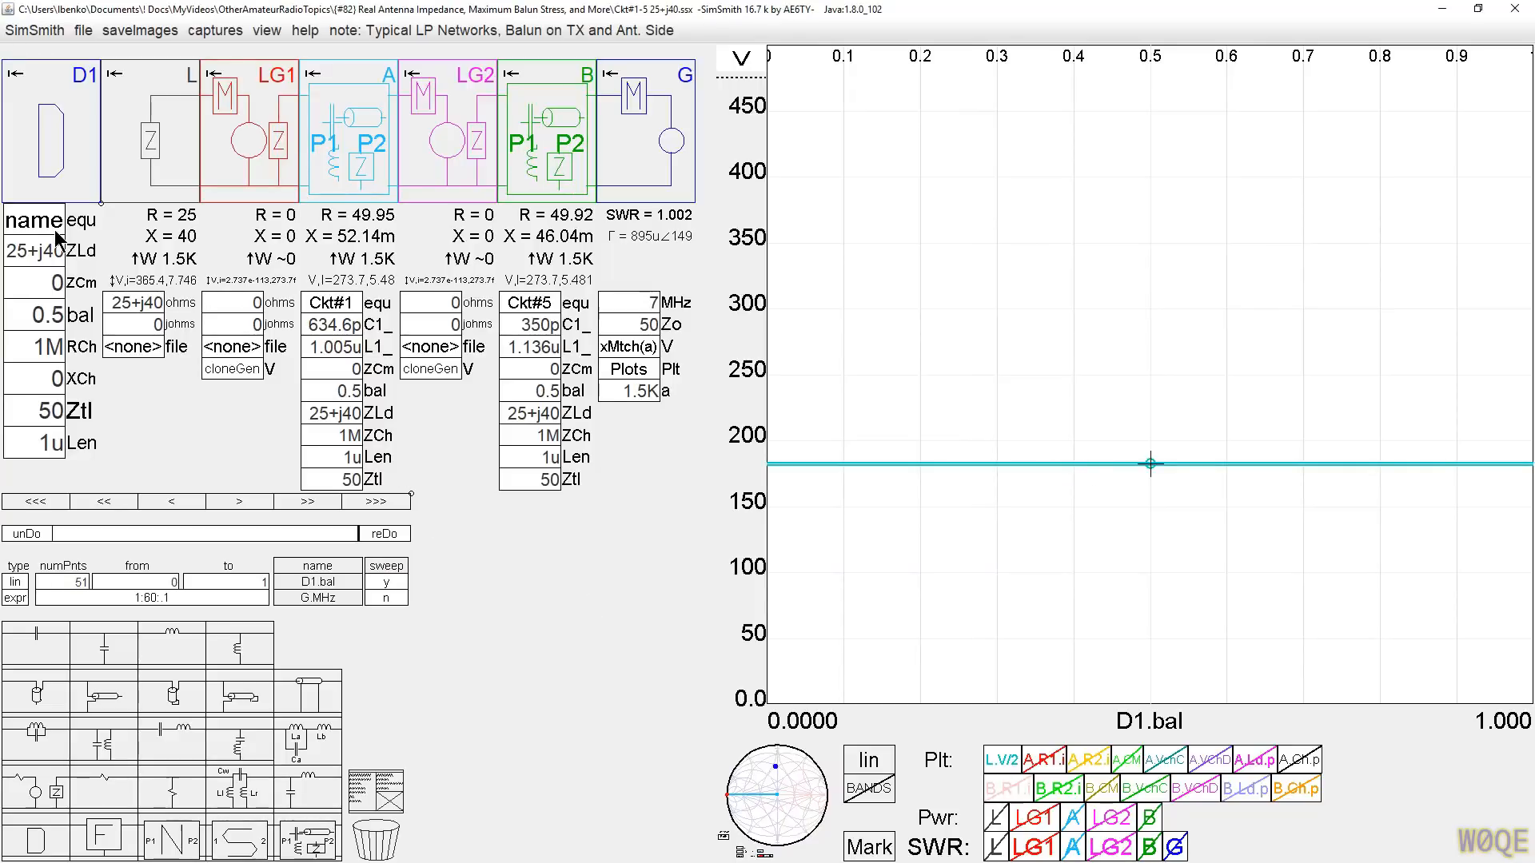
left_click(335, 307)
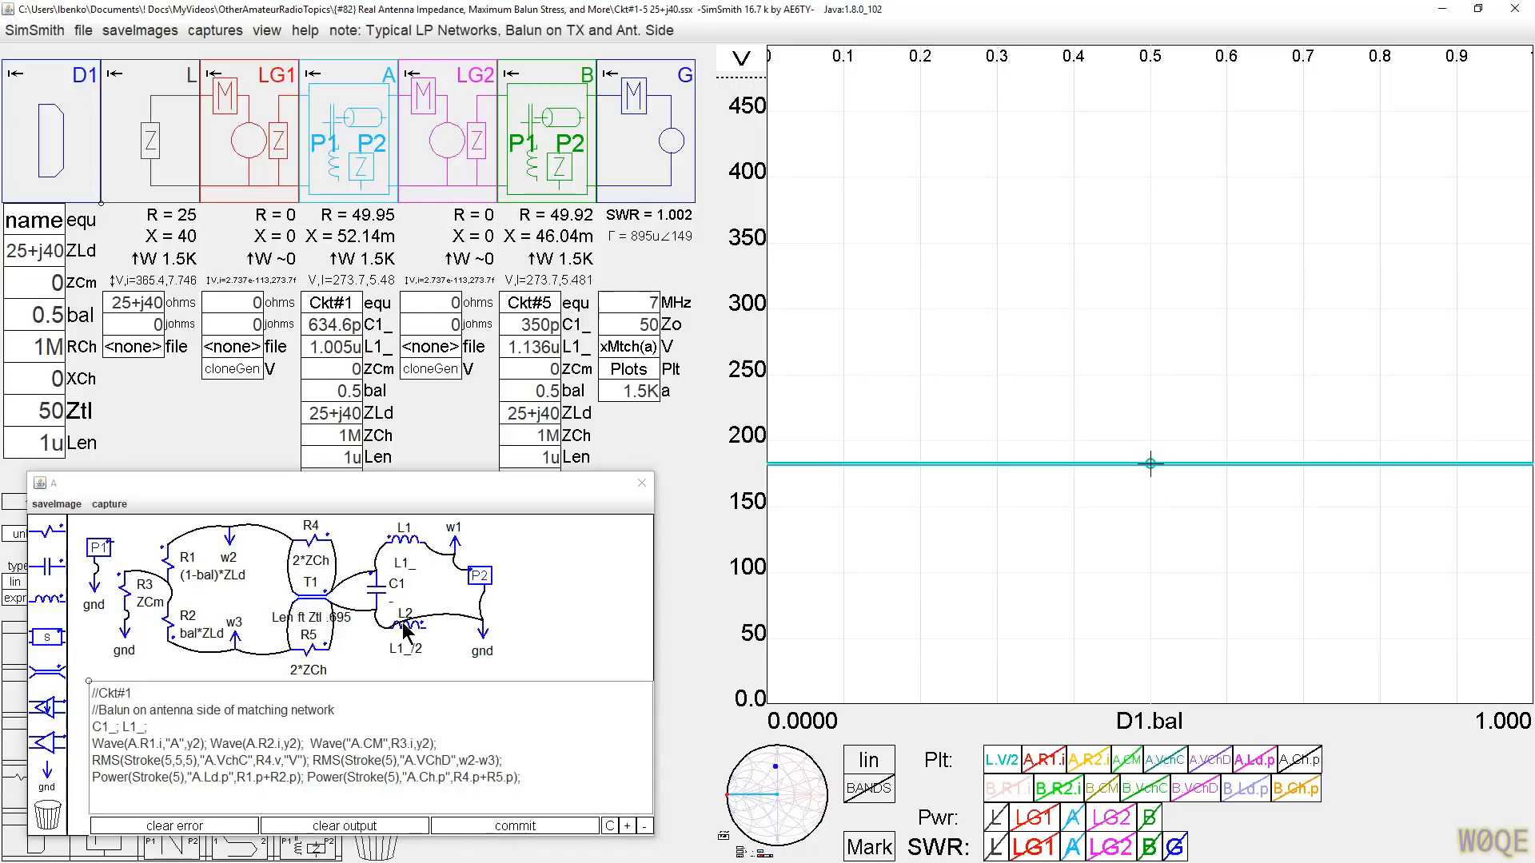
Step: Check block A's SWR curve briefly, and add the A.VchC voltage to the D1.bal plot
left_click(1073, 846)
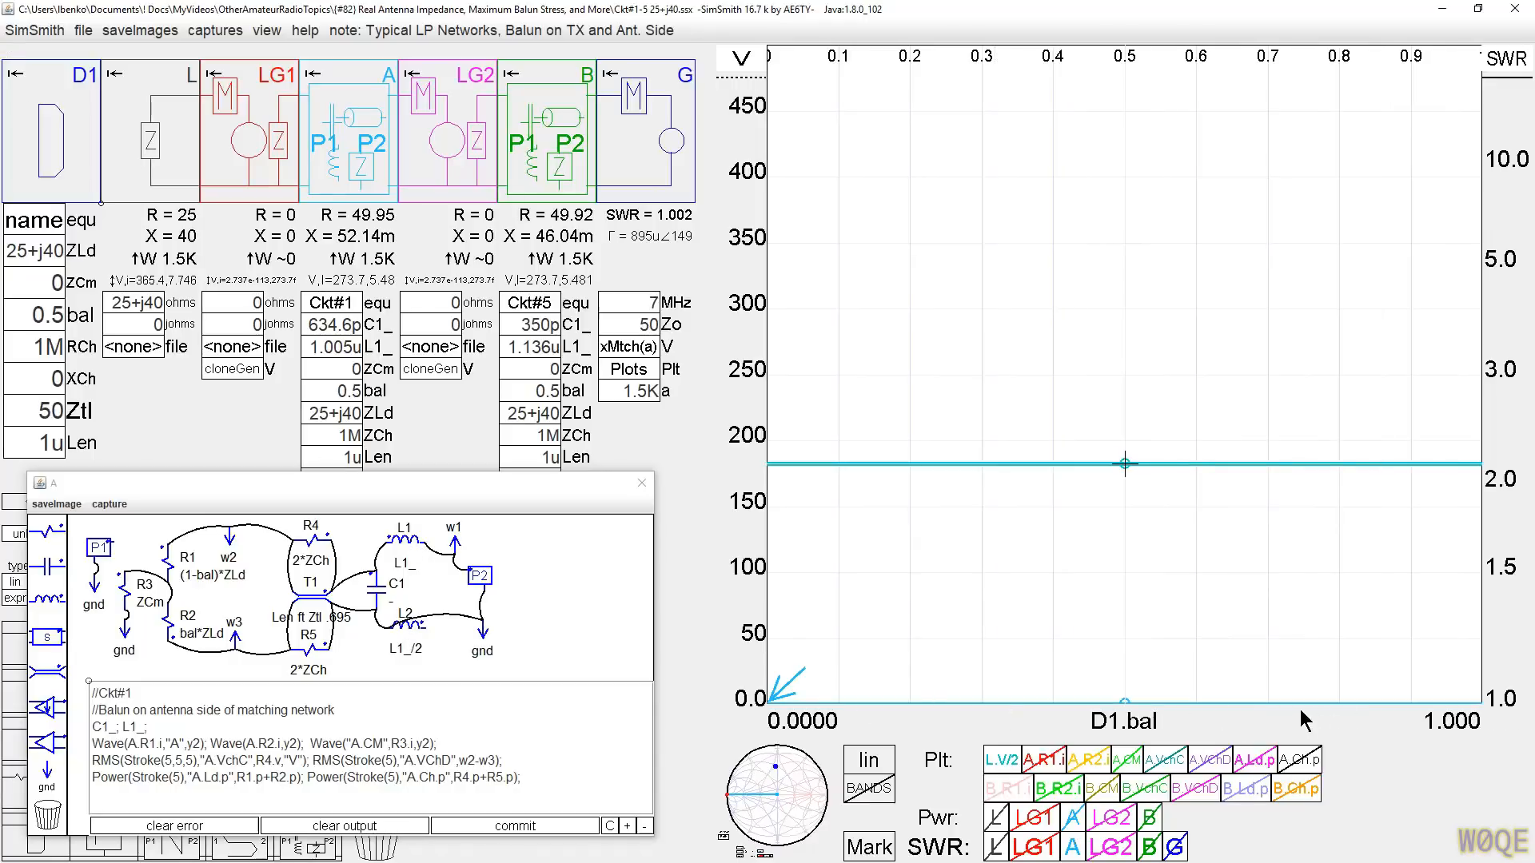
left_click(1077, 846)
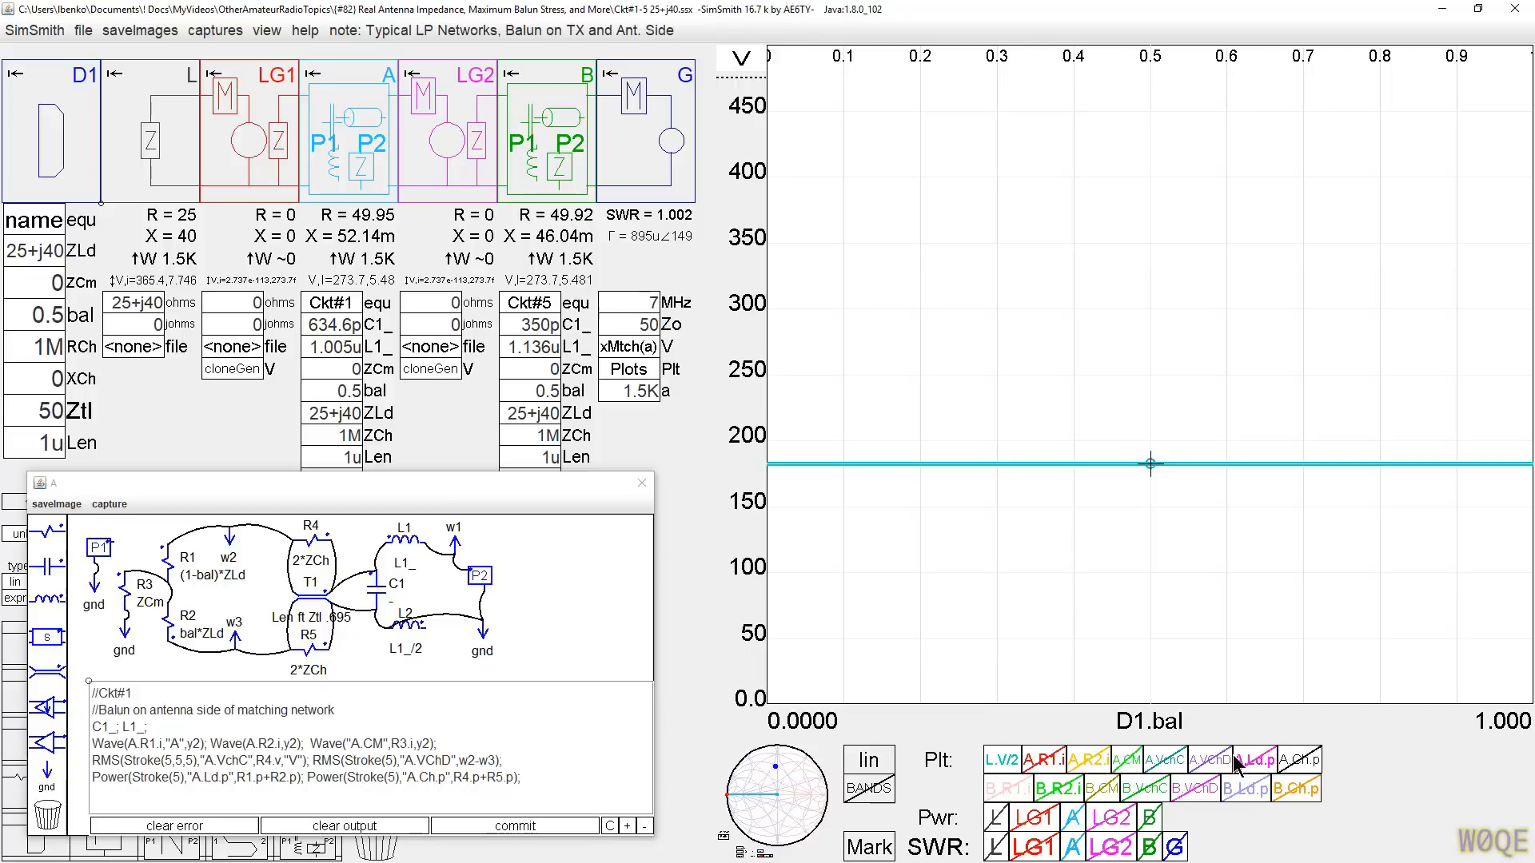
left_click(1166, 763)
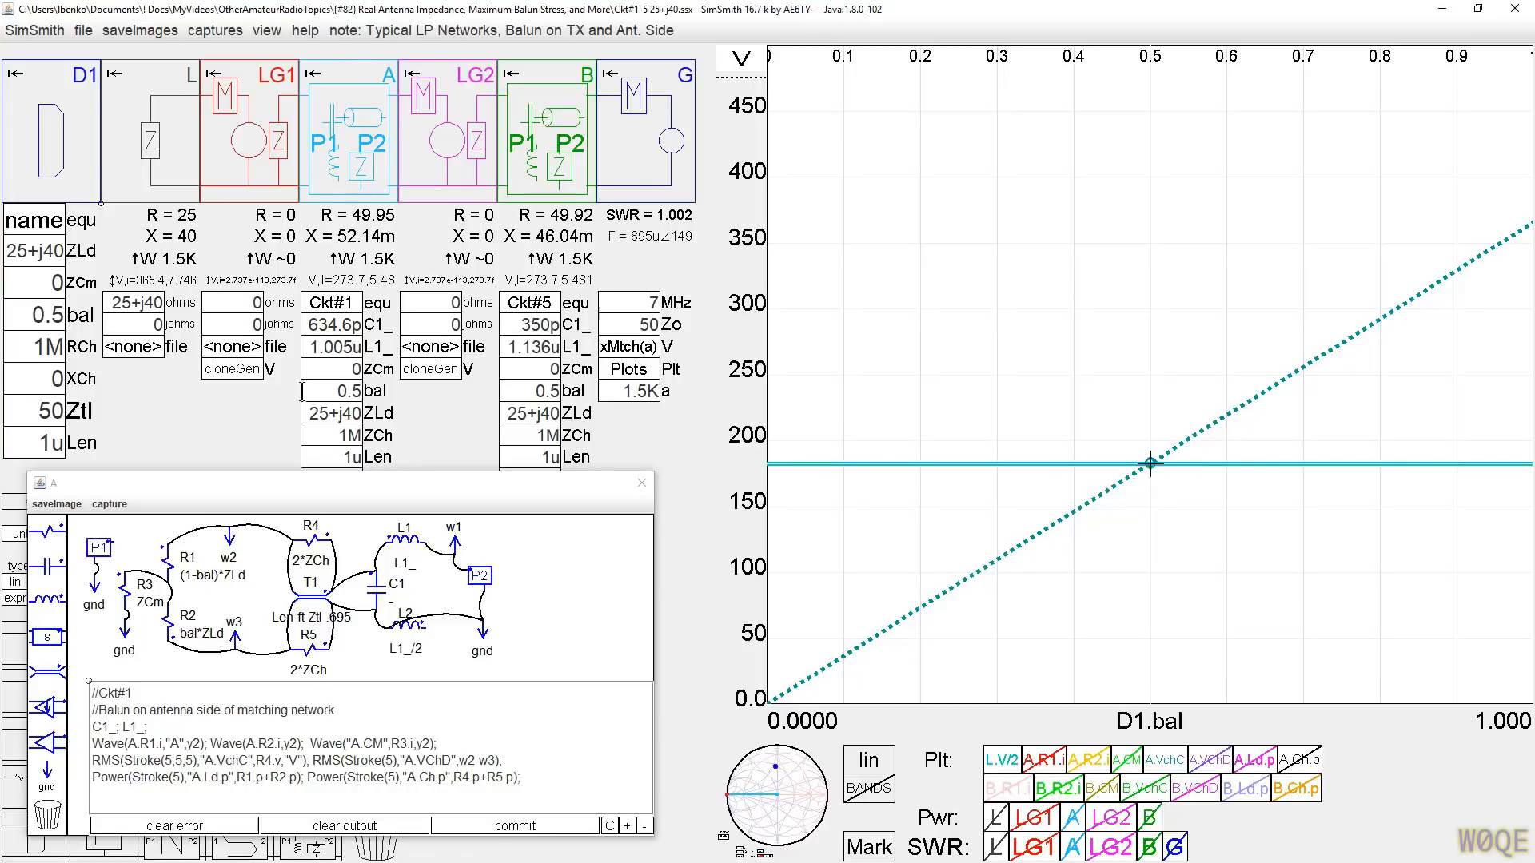
Step: Try D1's bal at 0.4 to compare the plotted voltages, and return it to 0.5
left_click(19, 316)
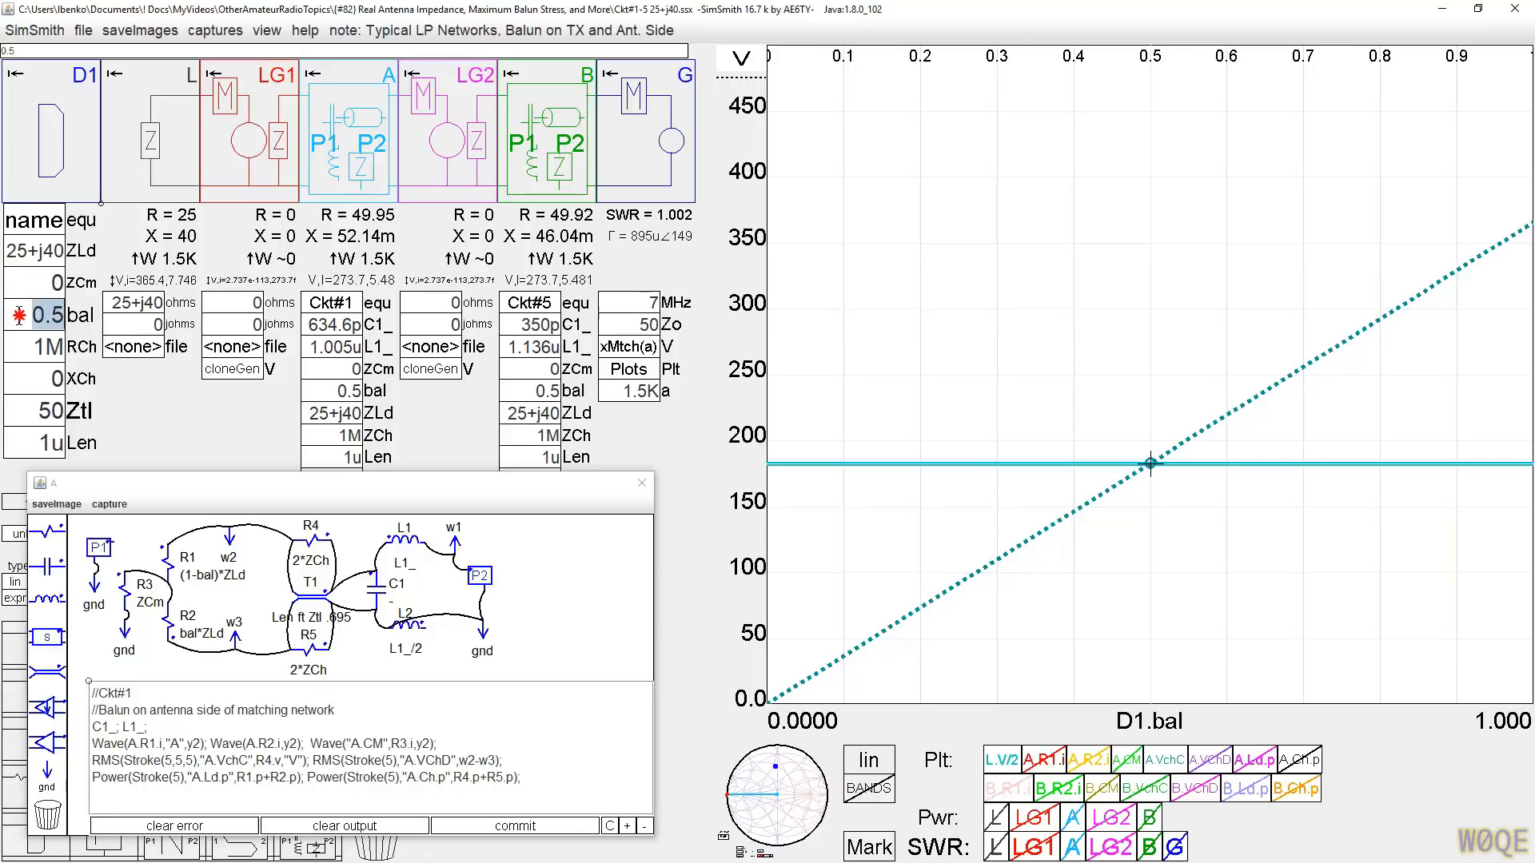
type("0.4")
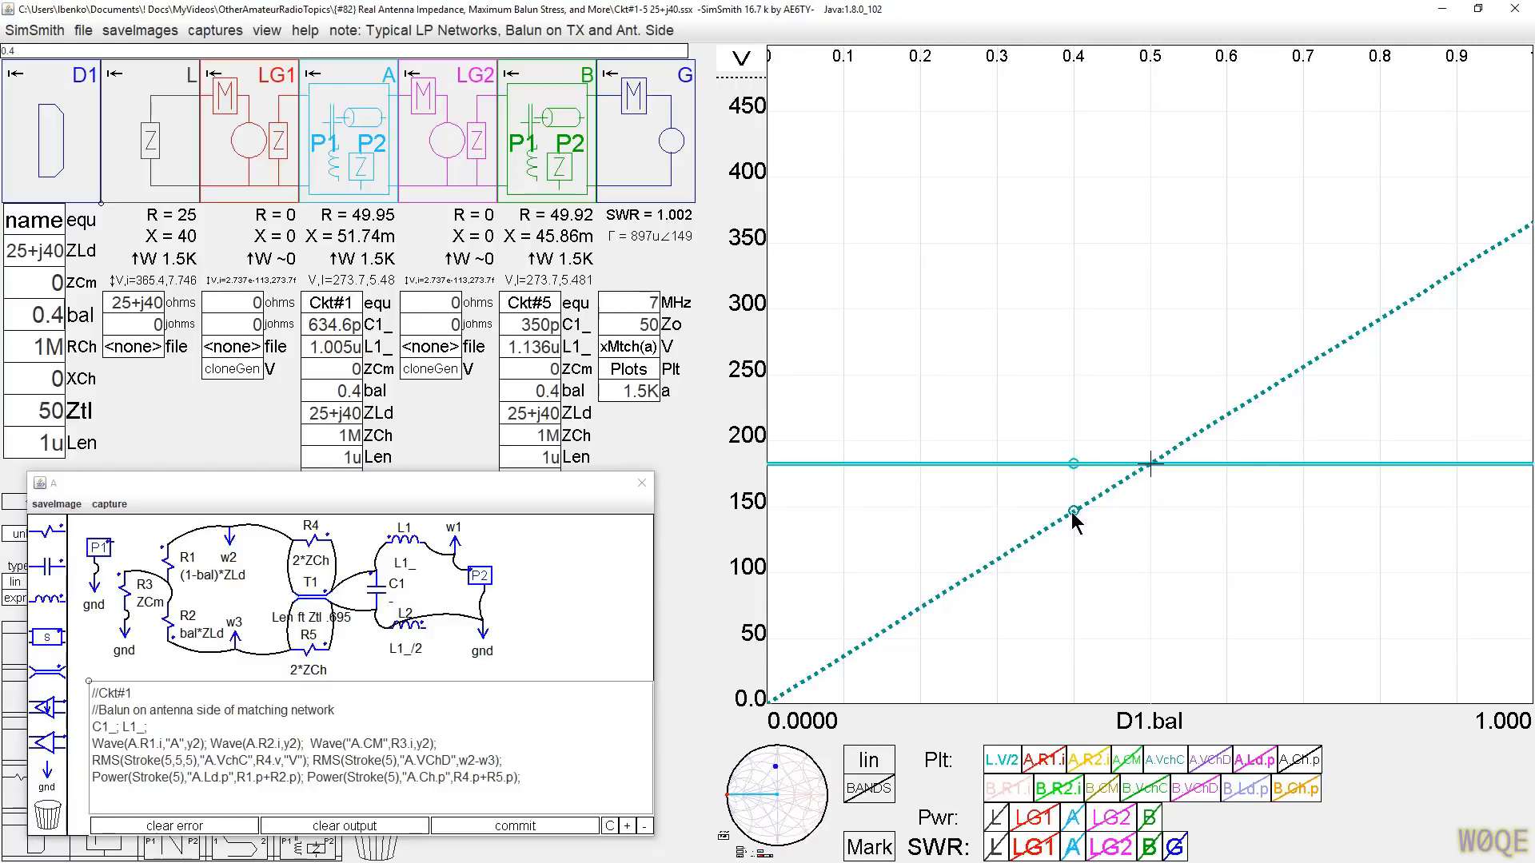
scroll(17, 315, "up", 2)
scroll(18, 316, "down", 1)
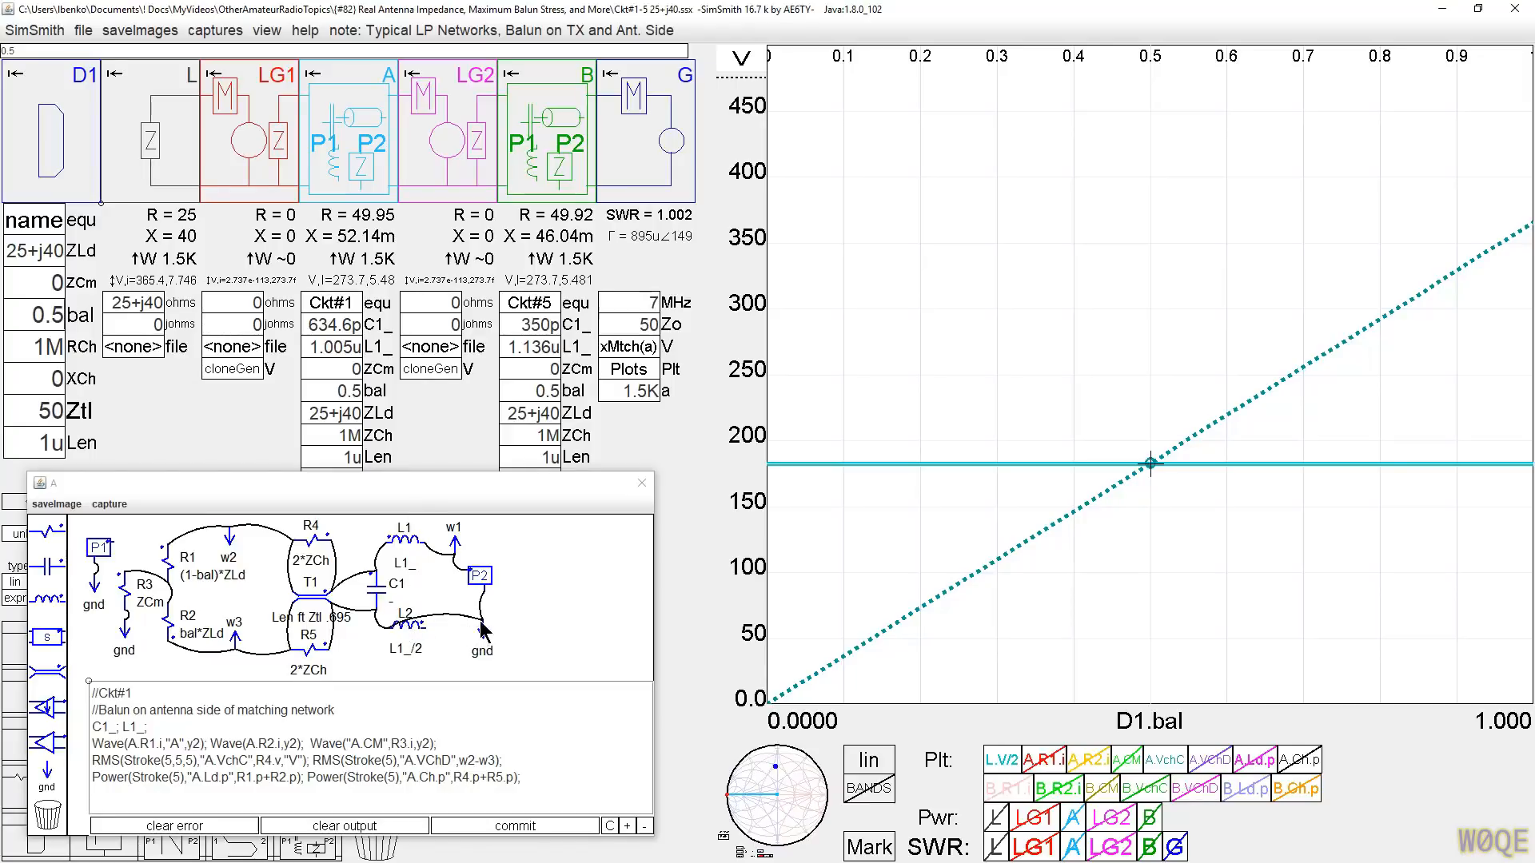
Step: Balance the Ckt#1 network by wiring L2 into the lower leg and setting L1 to L1_/2, and plot block A's SWR
left_click_drag(481, 622, 425, 624)
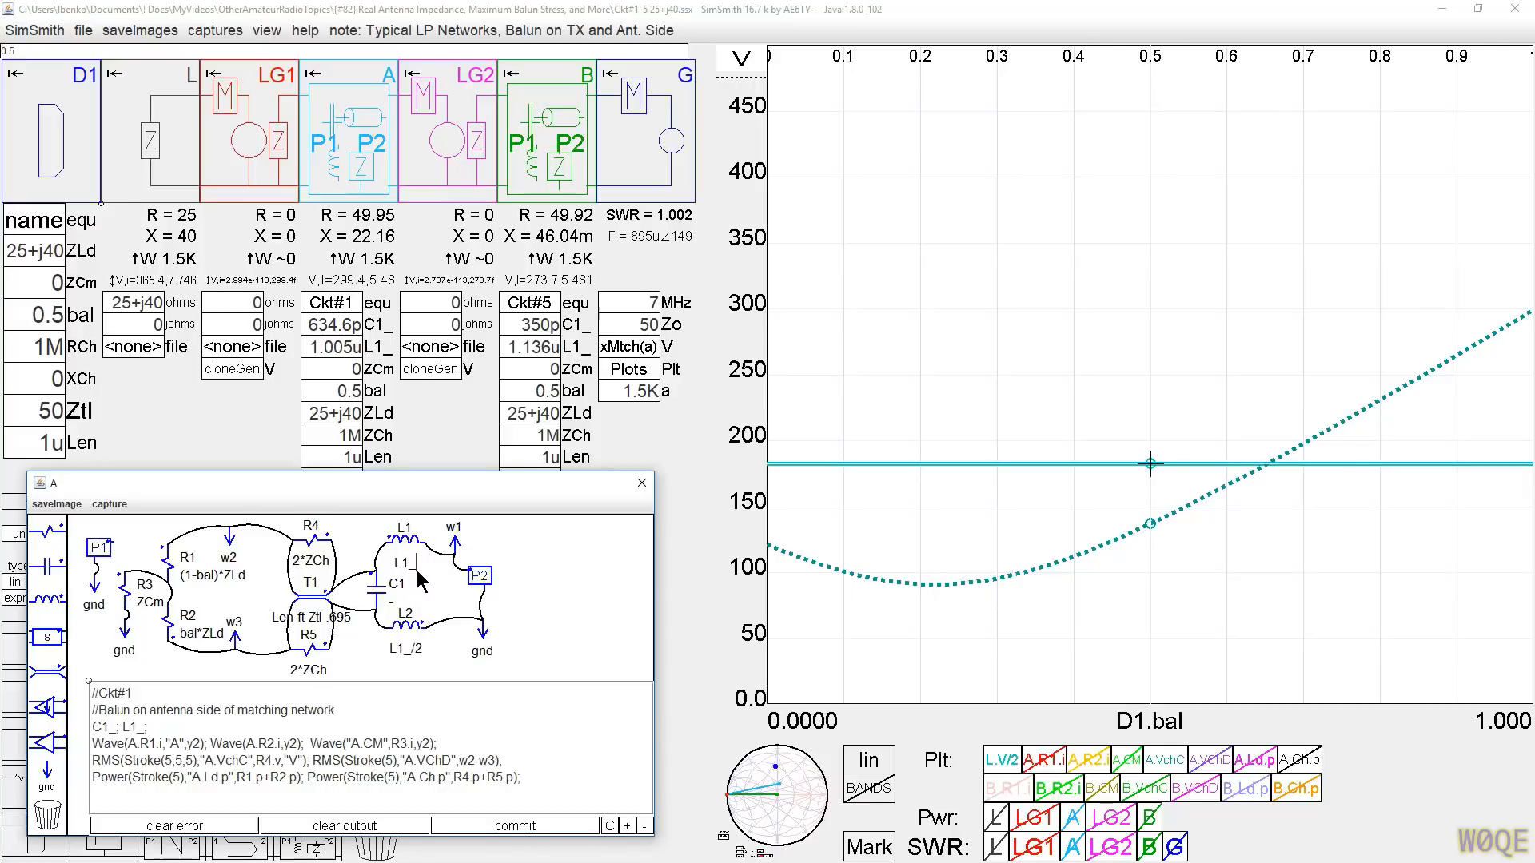
type("/2")
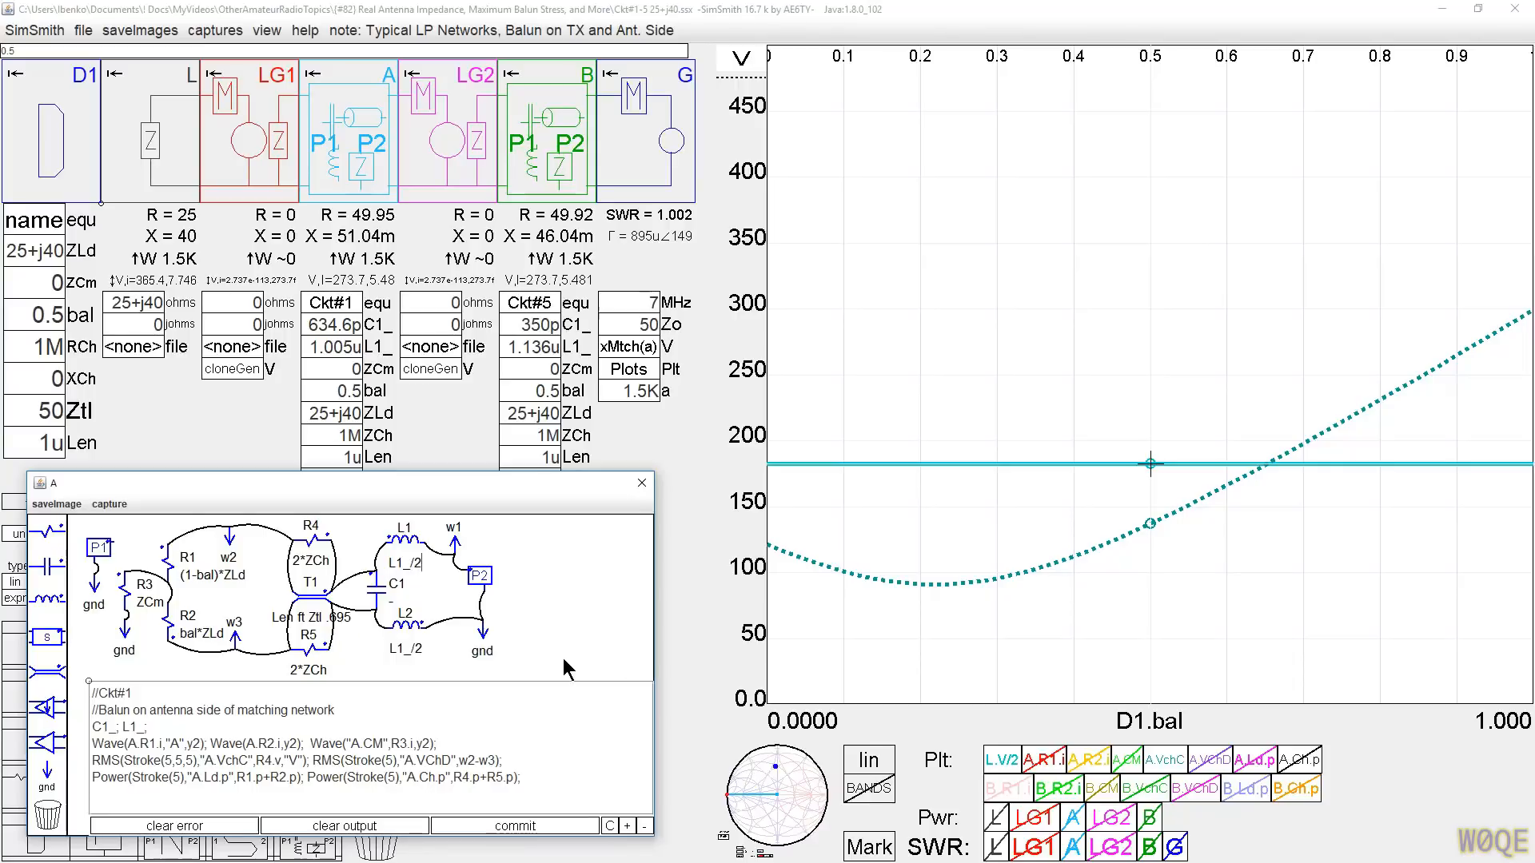
left_click(1073, 849)
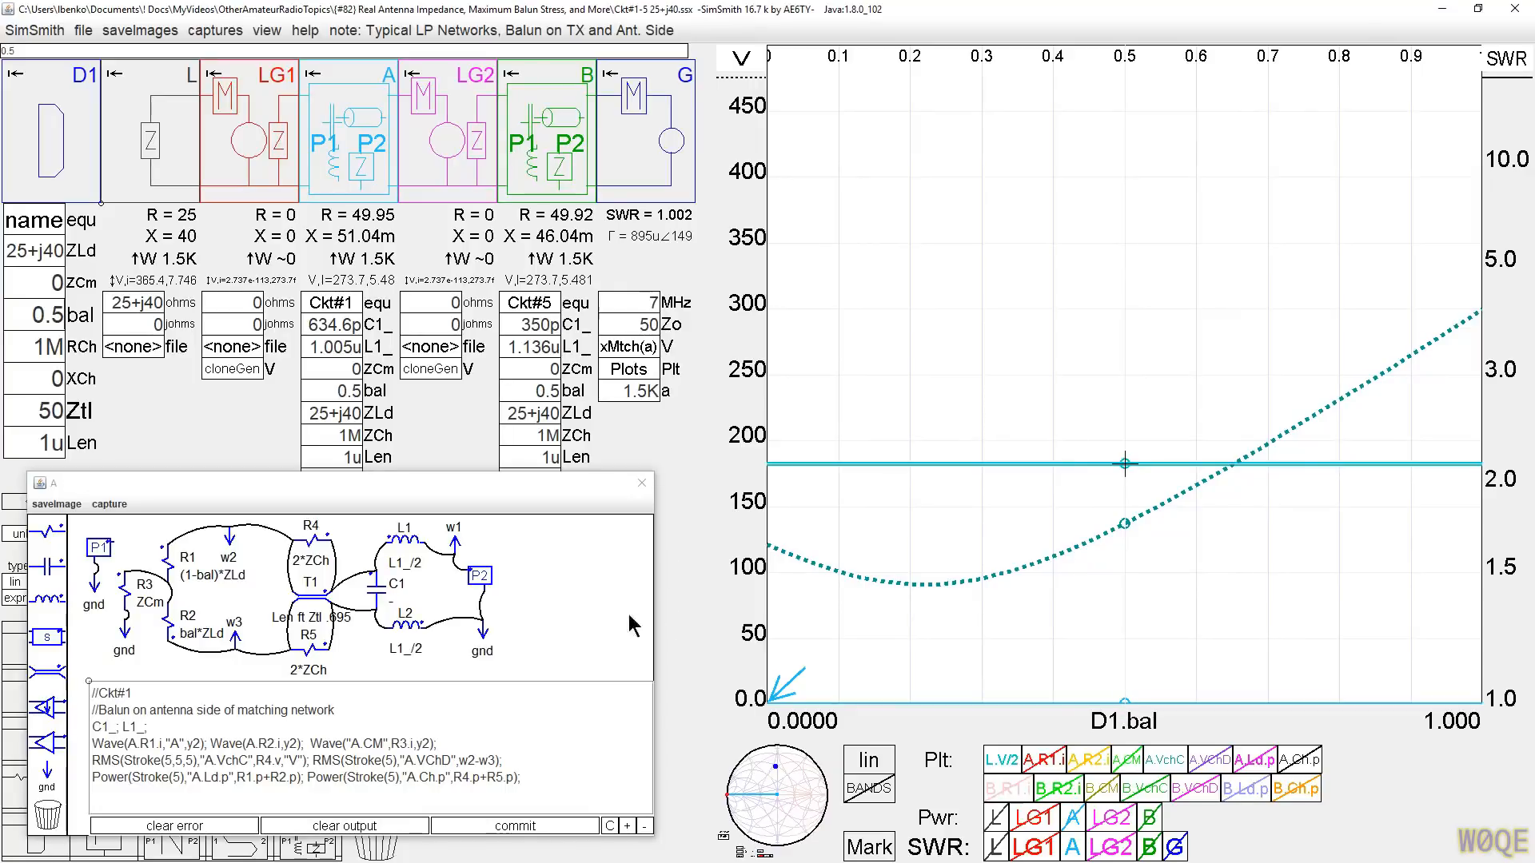
Step: Hide block A's SWR curve, and read L.V/2 and A.VchC at D1.bal 0.5
left_click(1081, 848)
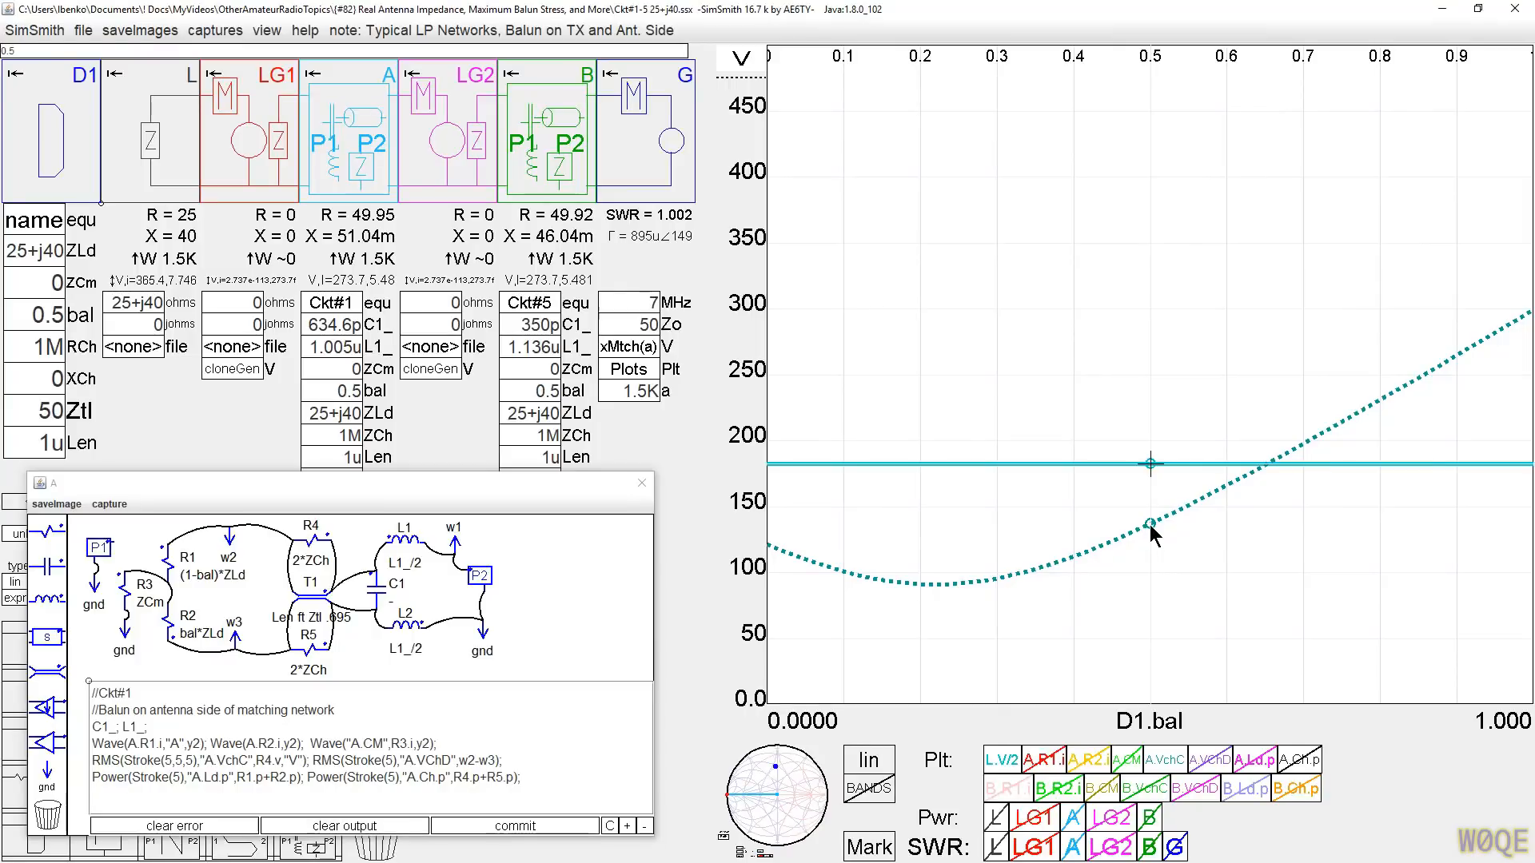
left_click(1150, 465)
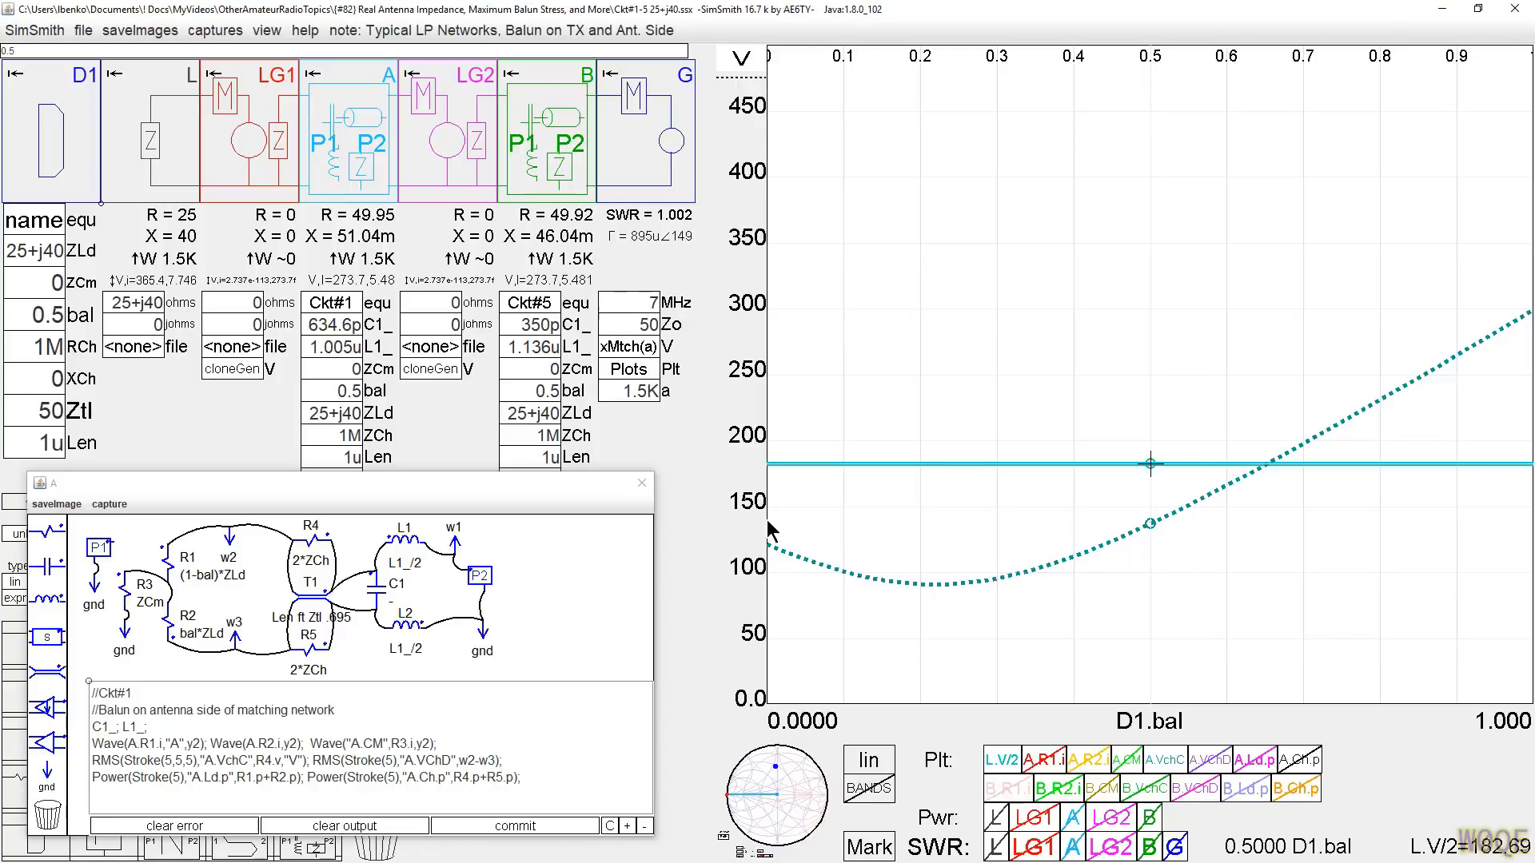
left_click(1150, 525)
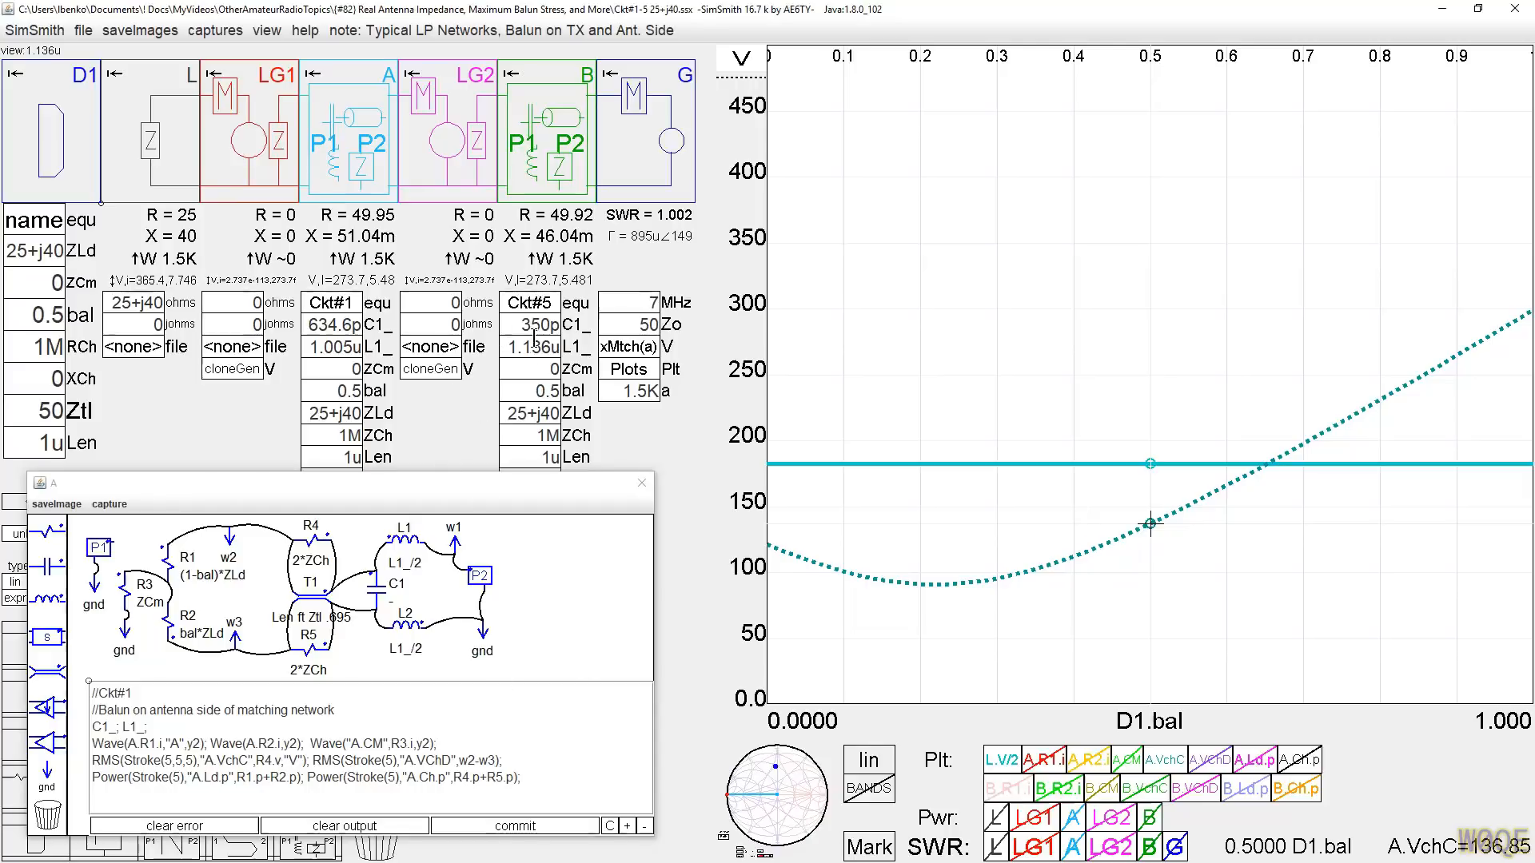
Step: Open the Ckt#5 schematic of block B beside the plot area, and add the B.VchC voltage to the D1.bal plot
left_click(532, 308)
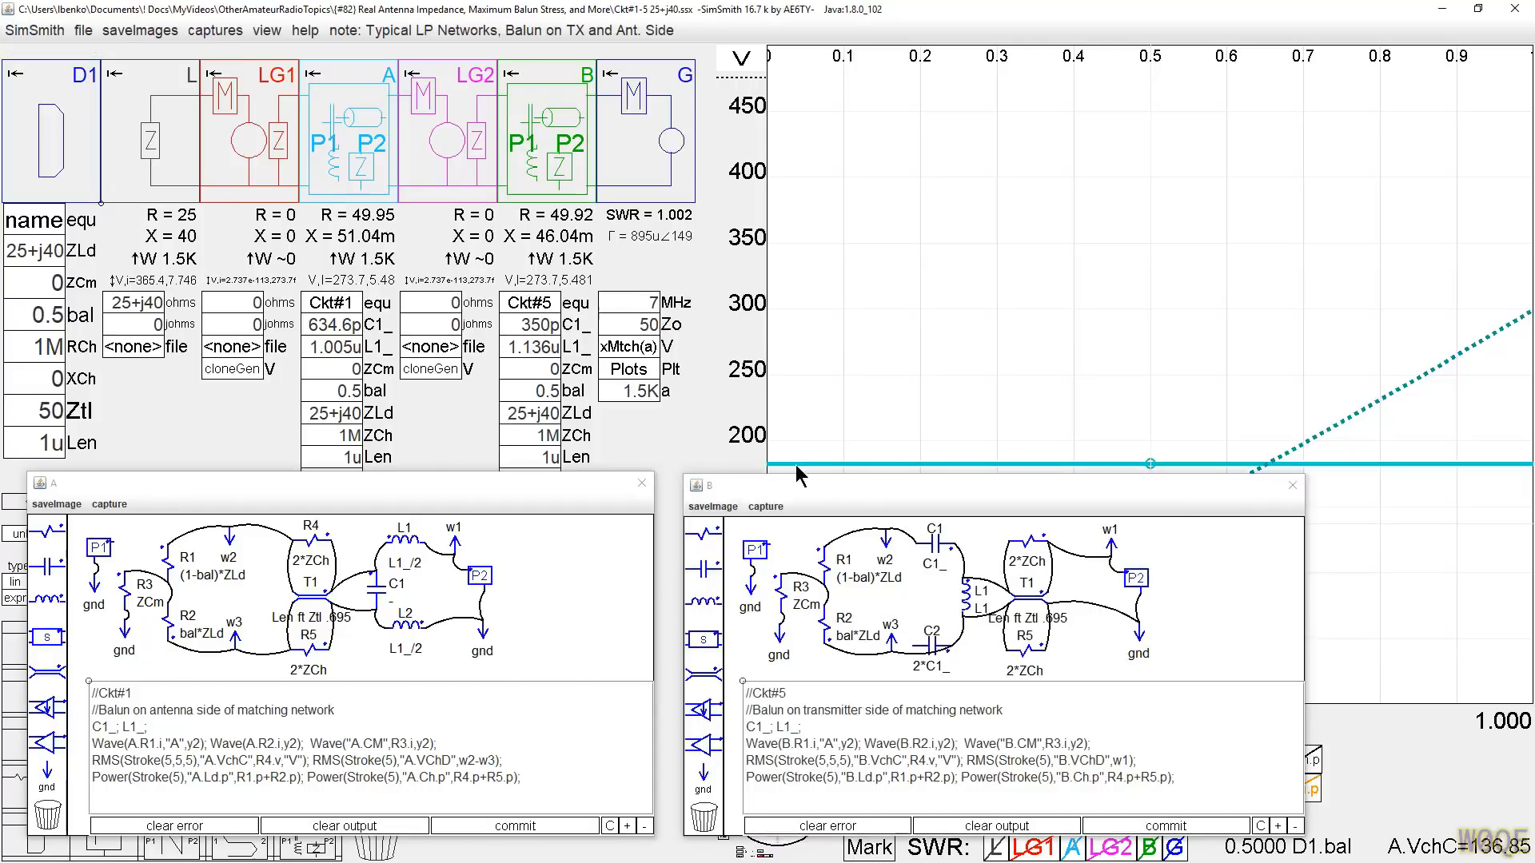
left_click_drag(209, 534, 259, 486)
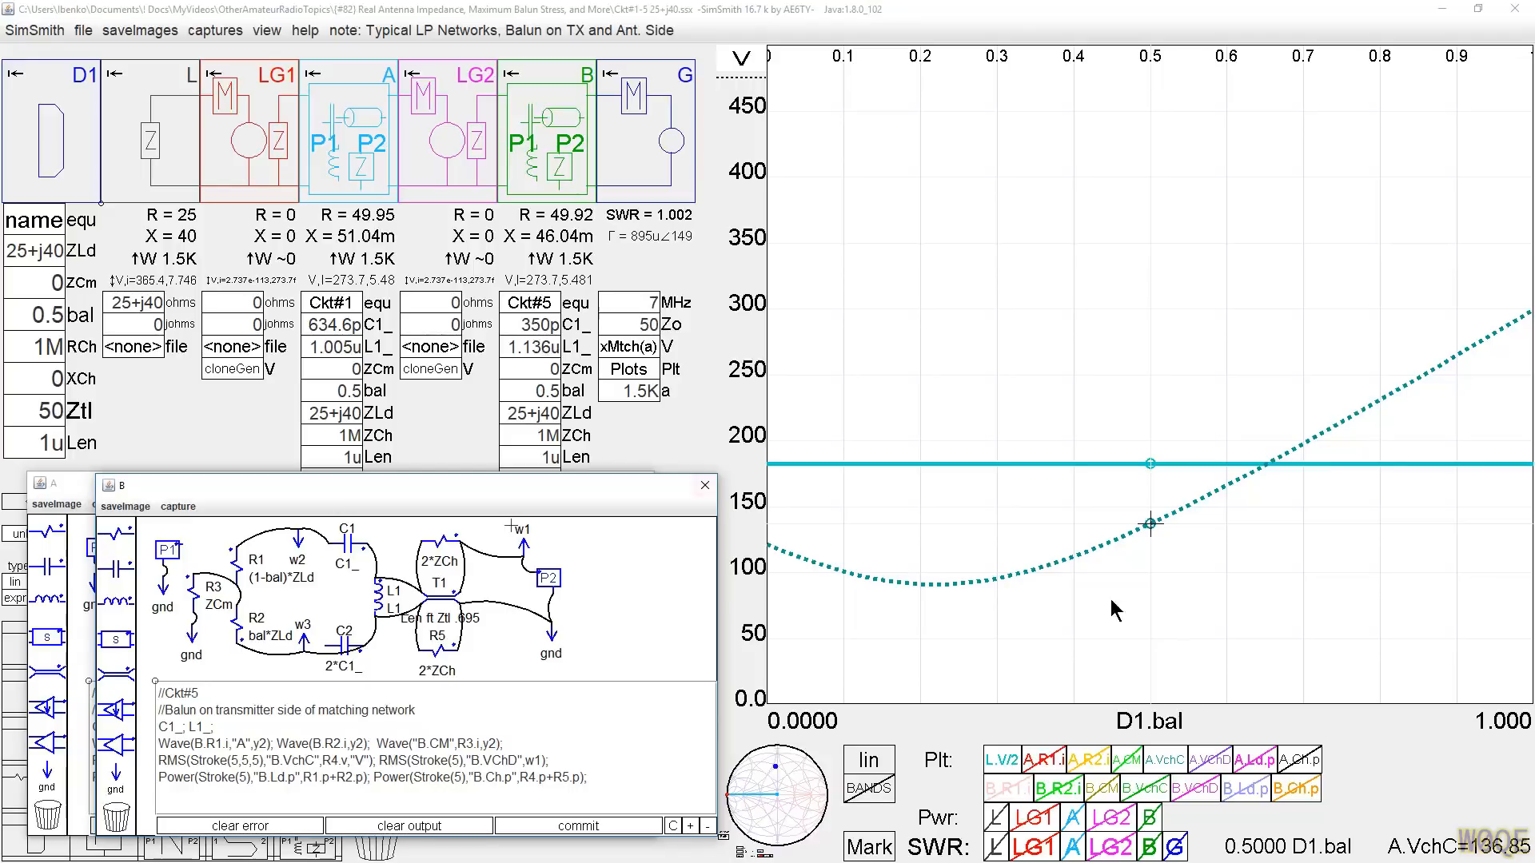
left_click(1144, 792)
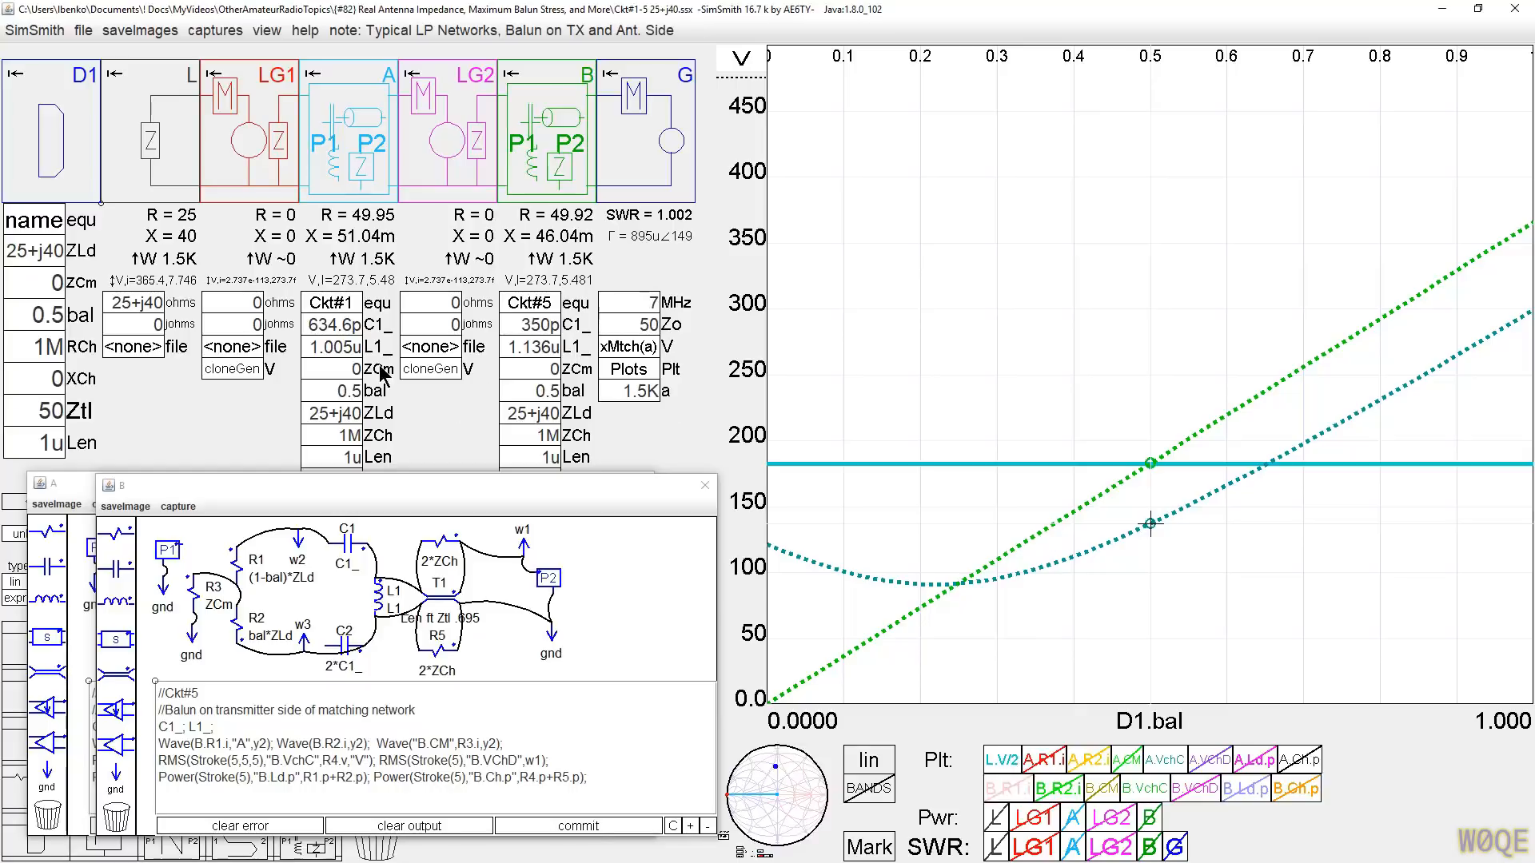
Step: Vary D1's bal slightly around 0.5 to compare the plotted voltages, and return it to 0.5
left_click(9, 320)
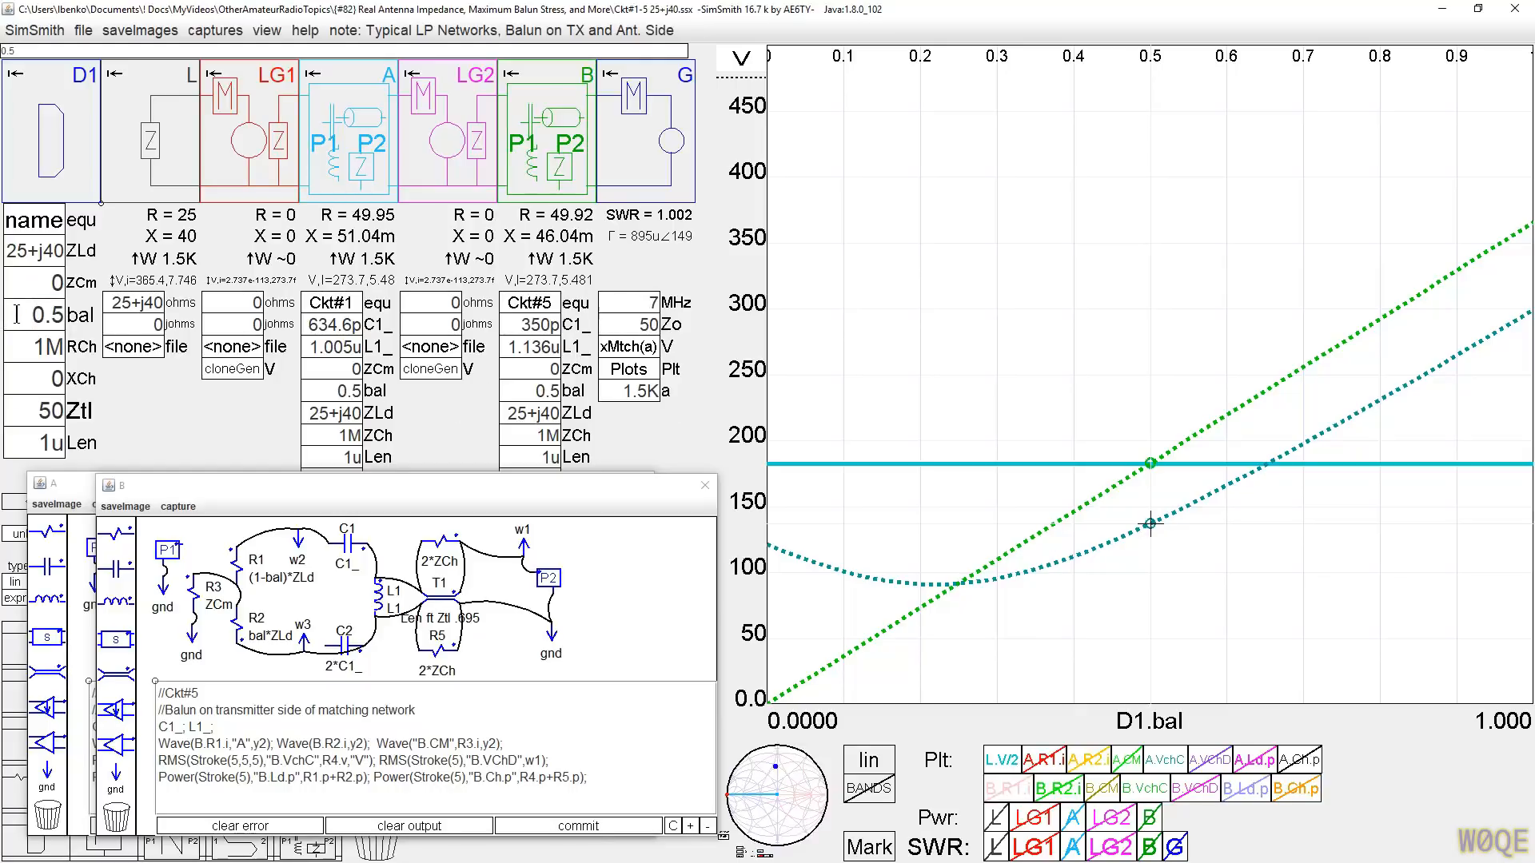
scroll(16, 314, "down", 1)
scroll(16, 315, "up", 2)
scroll(17, 317, "down", 1)
Step: Balance the Ckt#5 network by wiring C2 into the lower leg and setting C1 to 2*C1_, and close both schematics
left_click(305, 650)
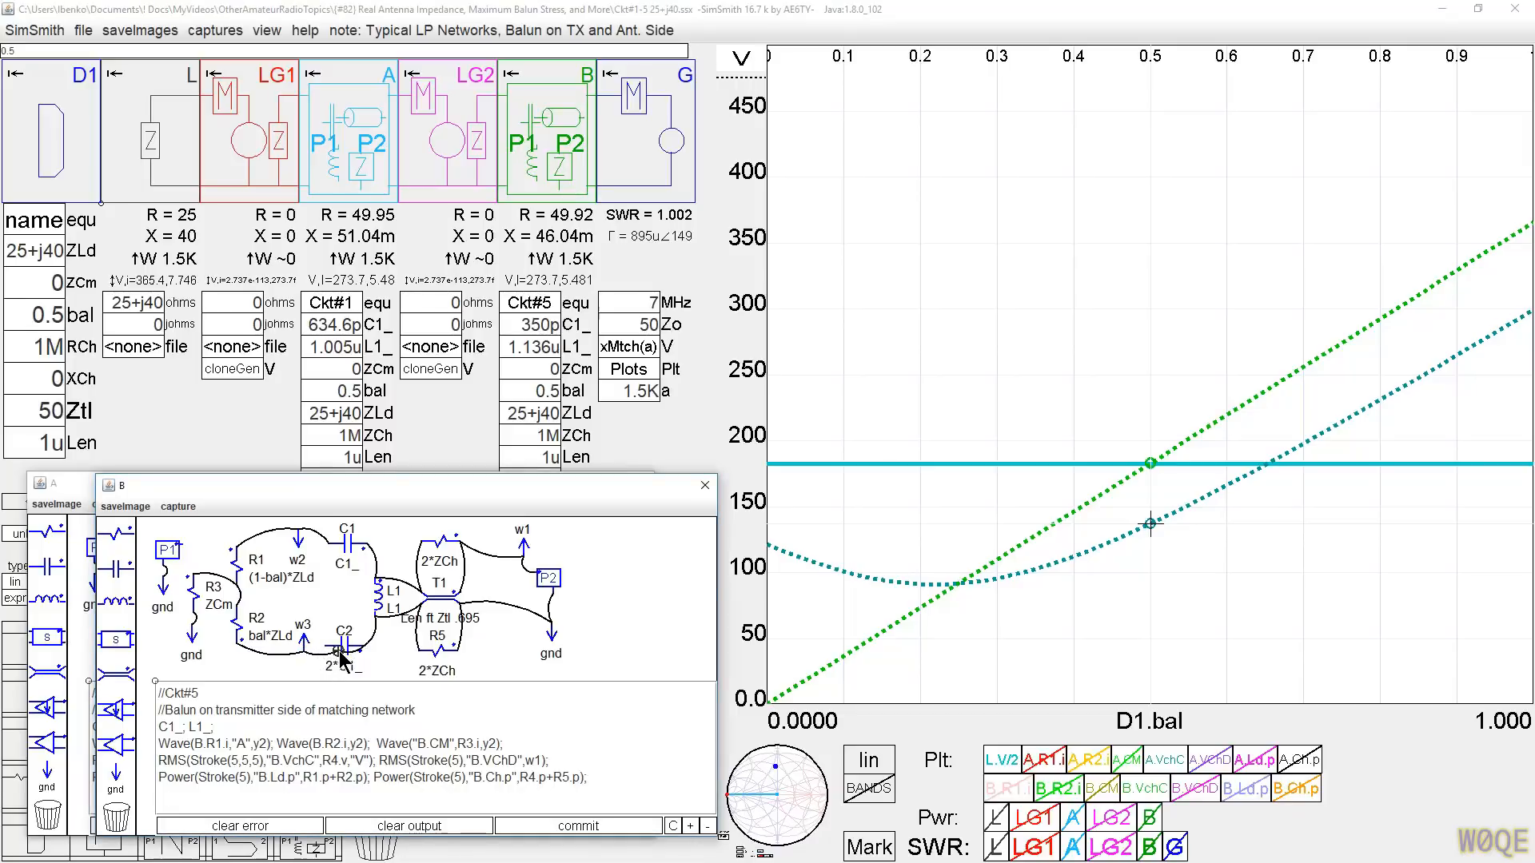
mouse_move(322, 614)
left_mouse_down()
mouse_move(331, 646)
mouse_move(307, 656)
left_mouse_up()
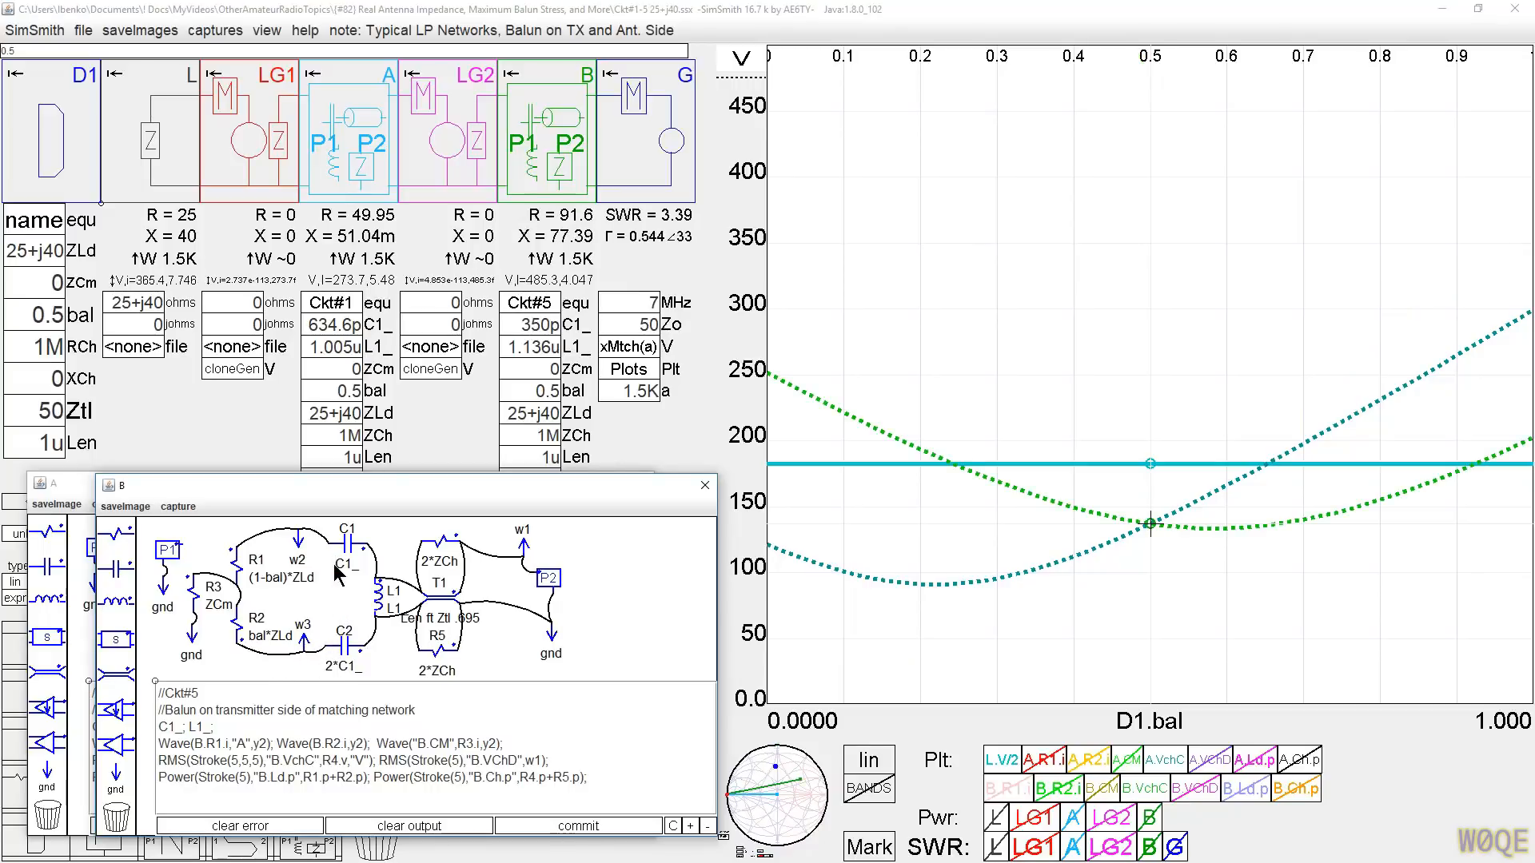
left_click(335, 563)
type("2*")
key("Return")
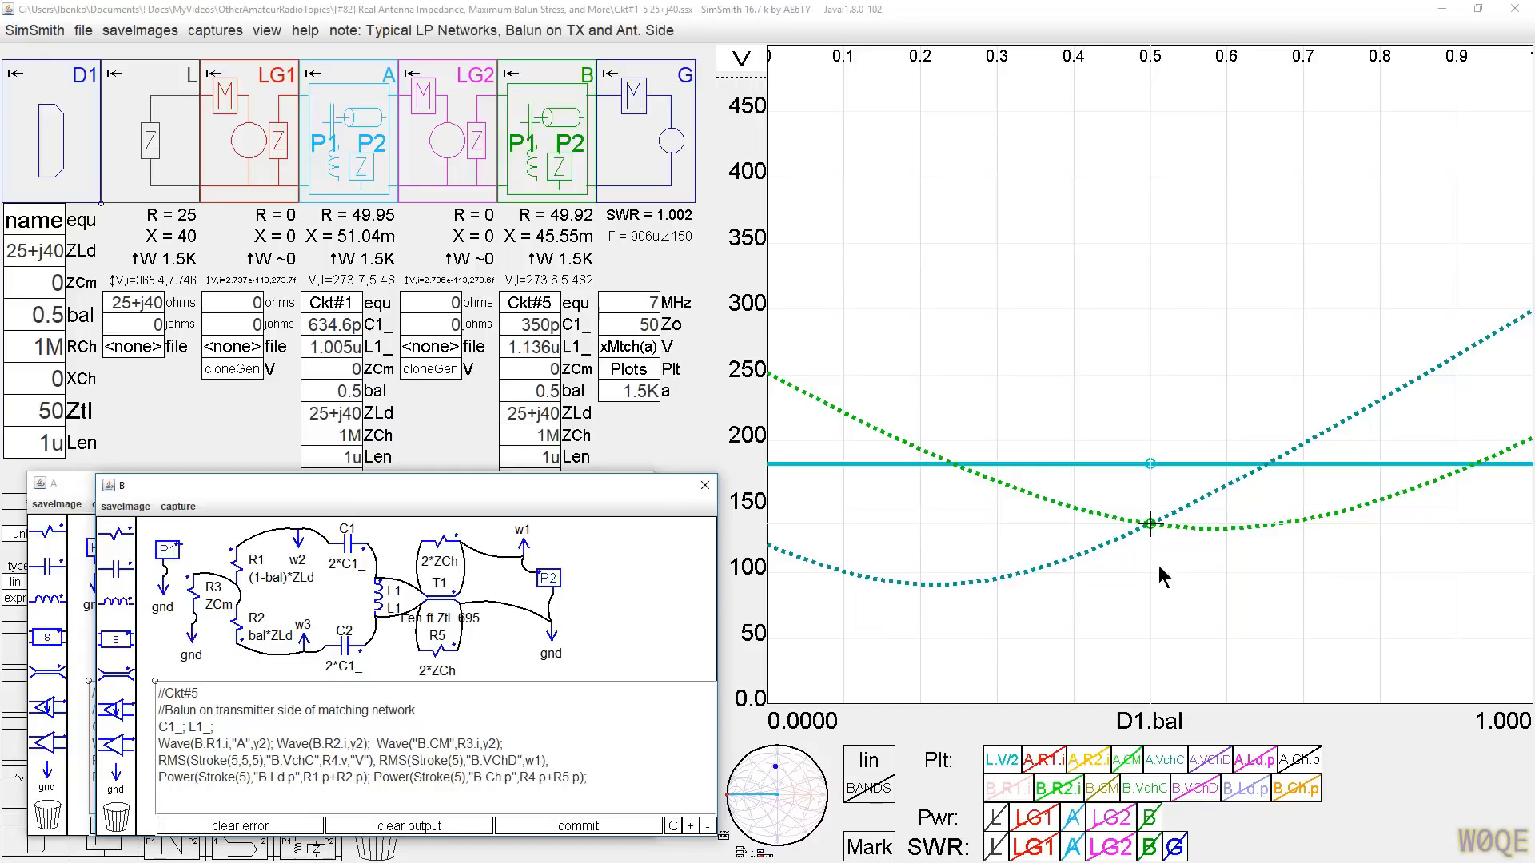
left_click(705, 485)
left_click(639, 484)
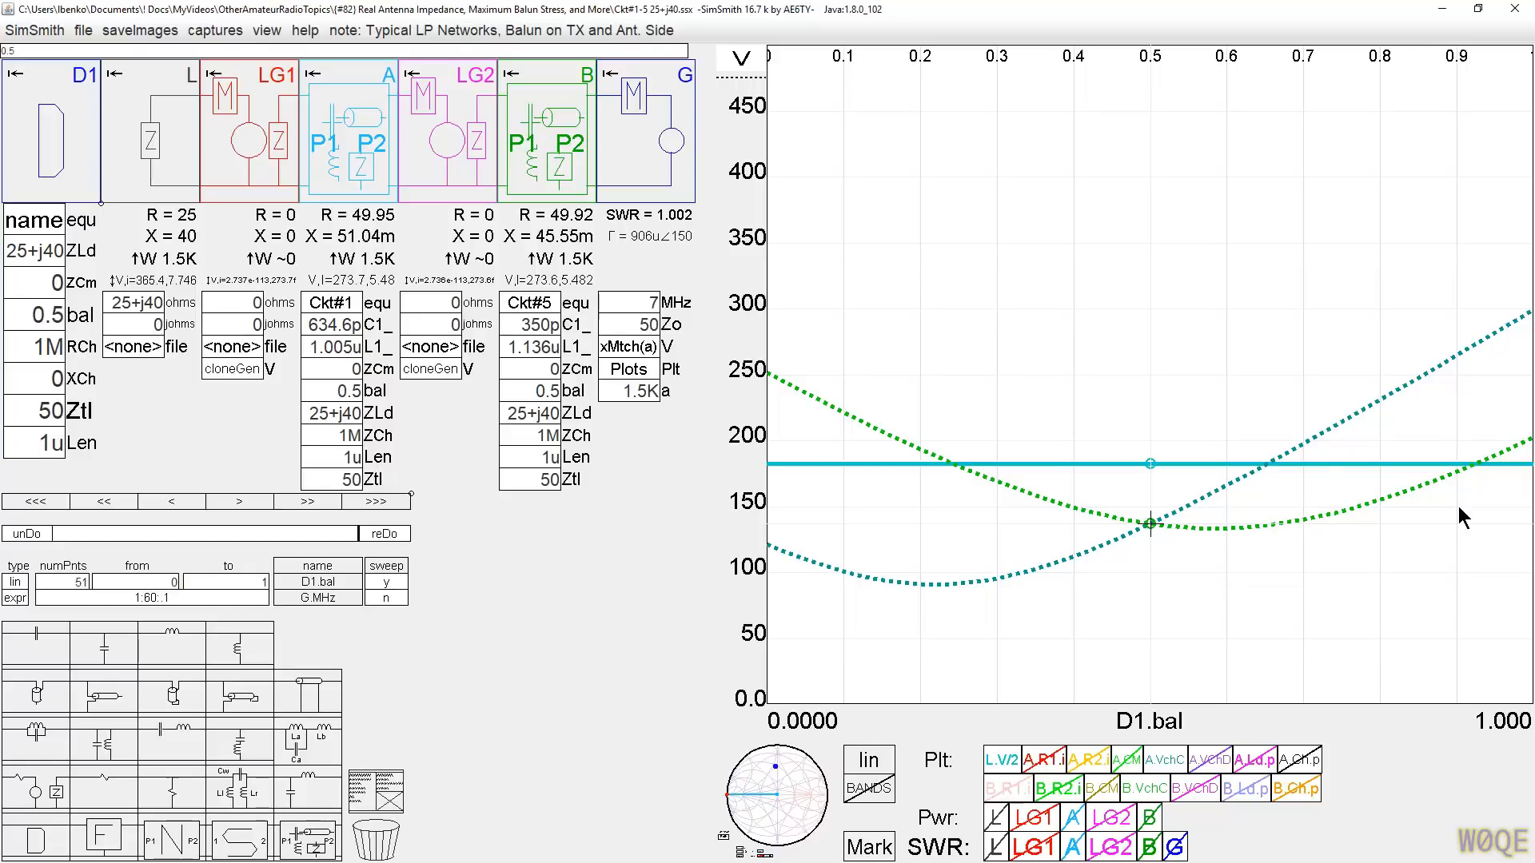
Step: Raise D1's Len in steps from 1 to 22 to compare L.V/2, A.VchC and B.VchC
left_click(37, 439)
type("1")
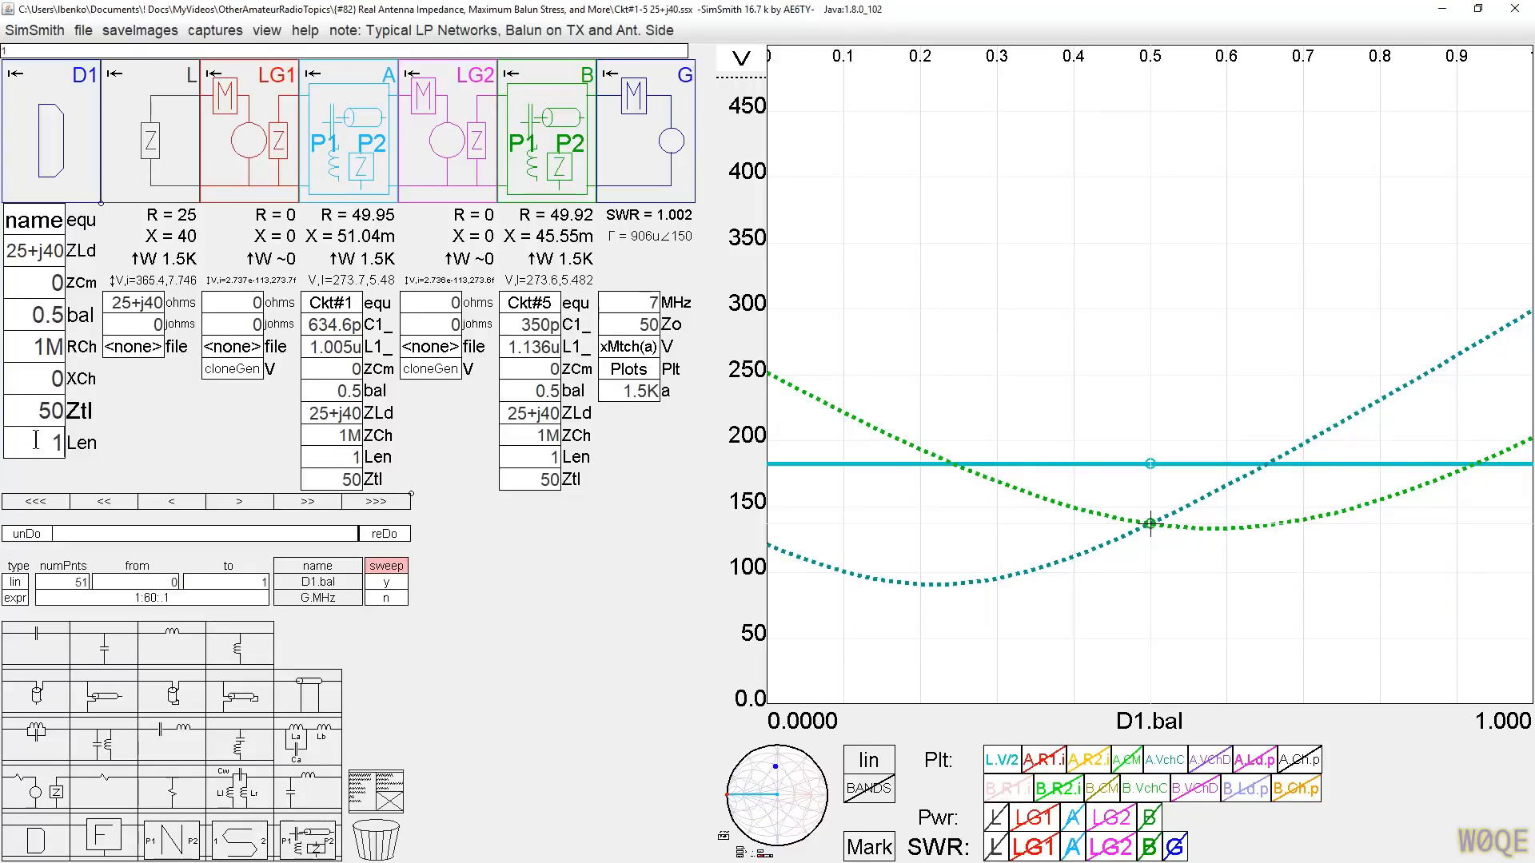
key("BackSpace")
type("2")
scroll(36, 442, "up", 5)
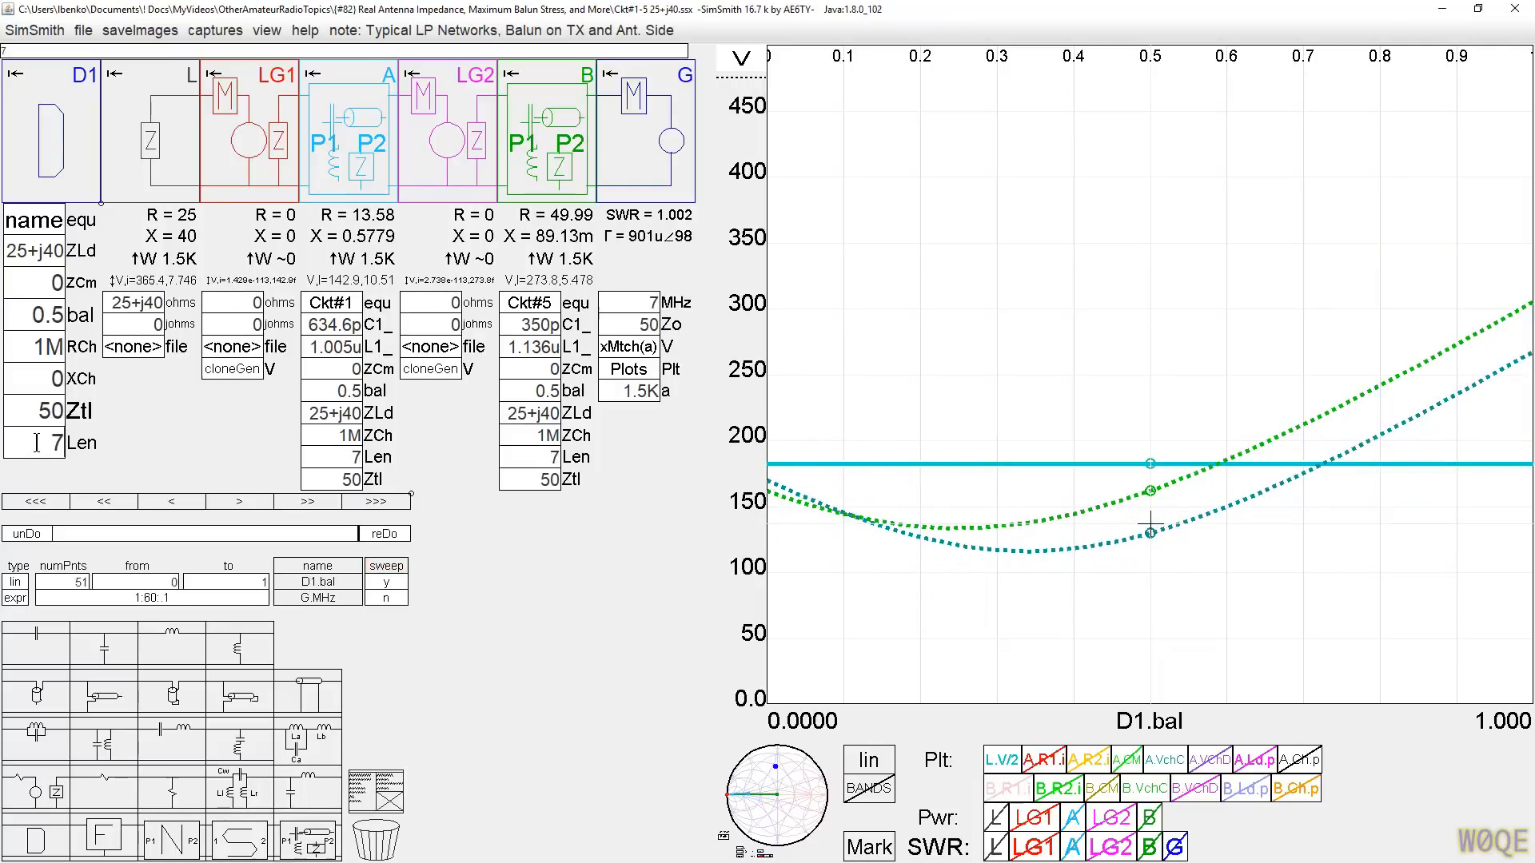
scroll(36, 442, "down", 1)
scroll(36, 442, "up", 6)
scroll(36, 442, "up", 6)
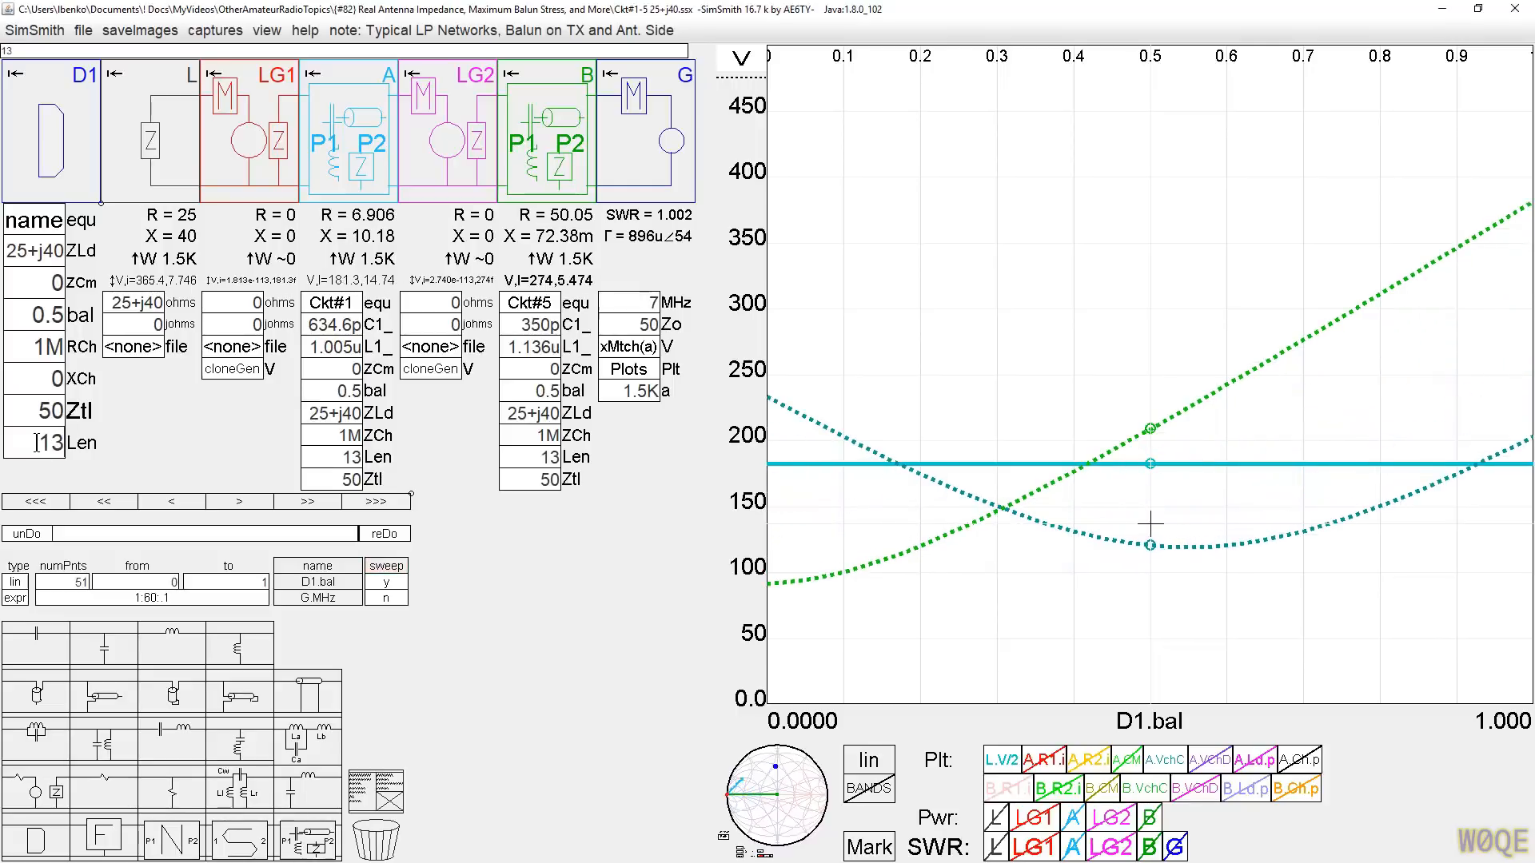
scroll(36, 442, "up", 4)
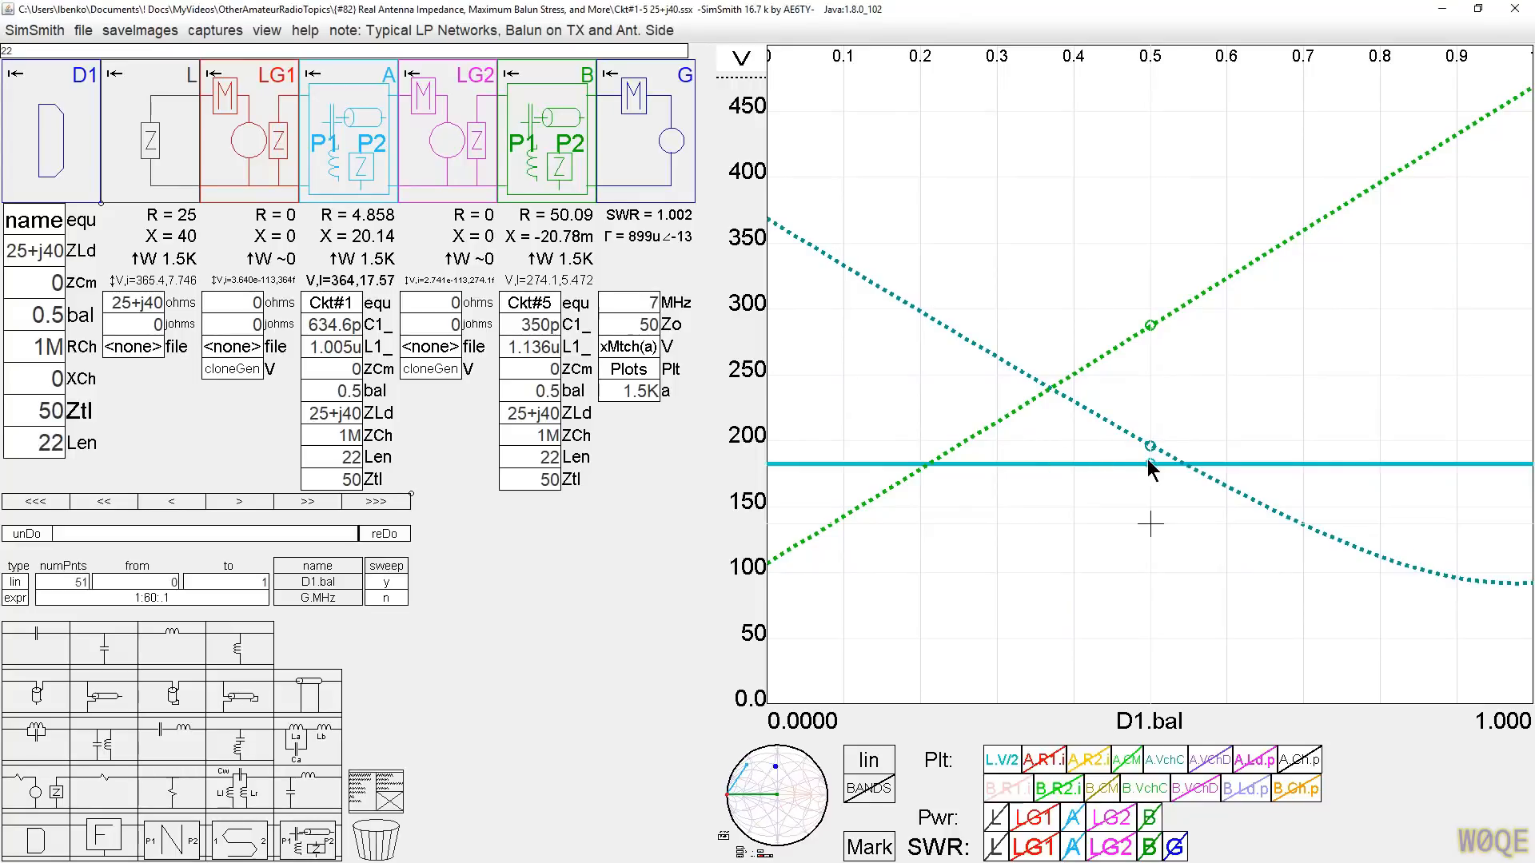
Step: Hide the L.V/2 curve and lower D1's Len in steps back to 1u
left_click(999, 764)
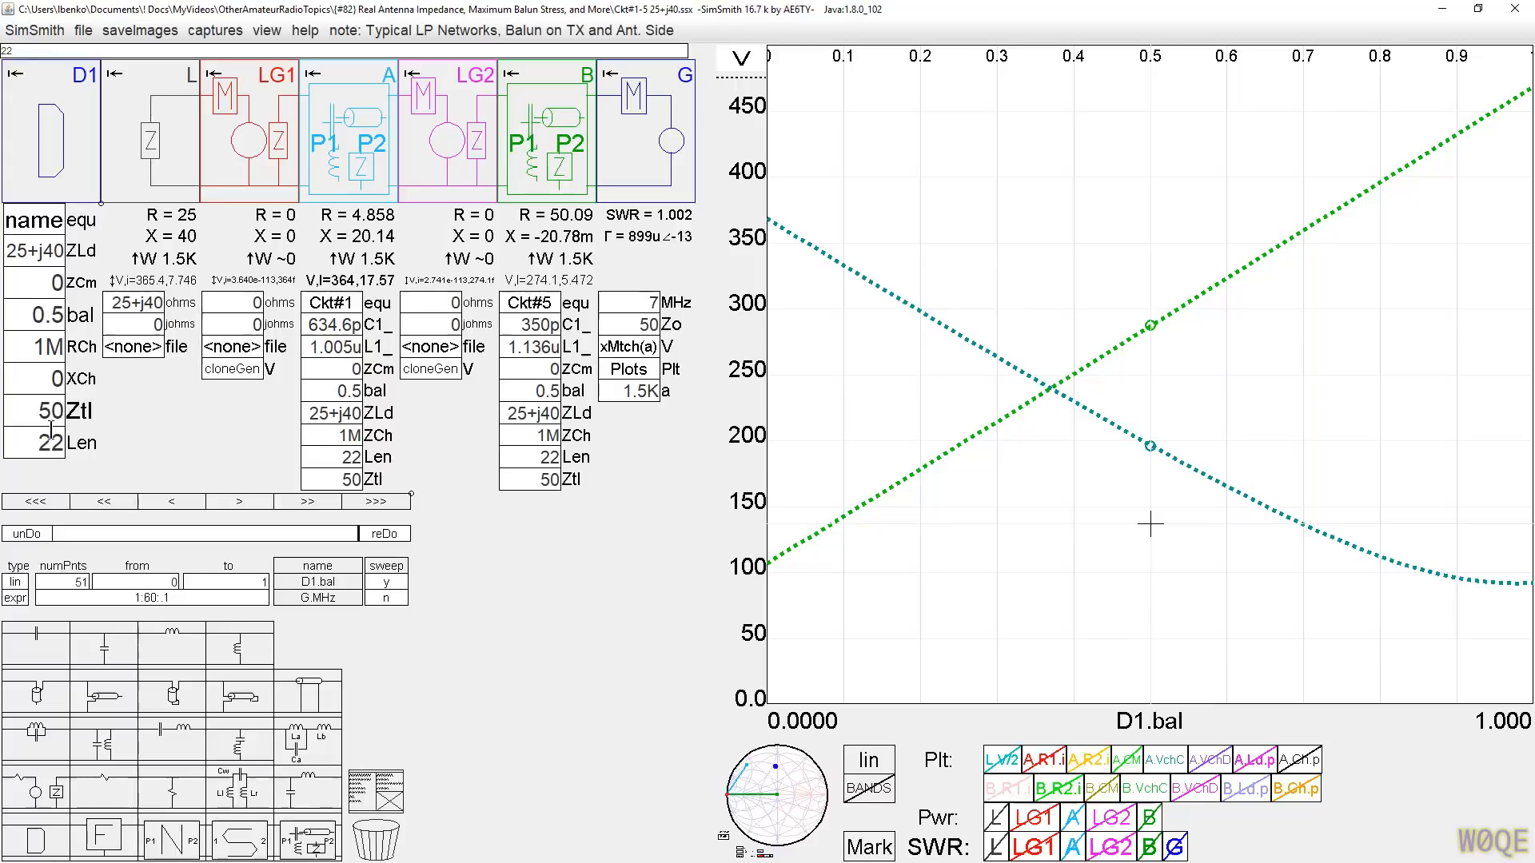
scroll(35, 443, "down", 4)
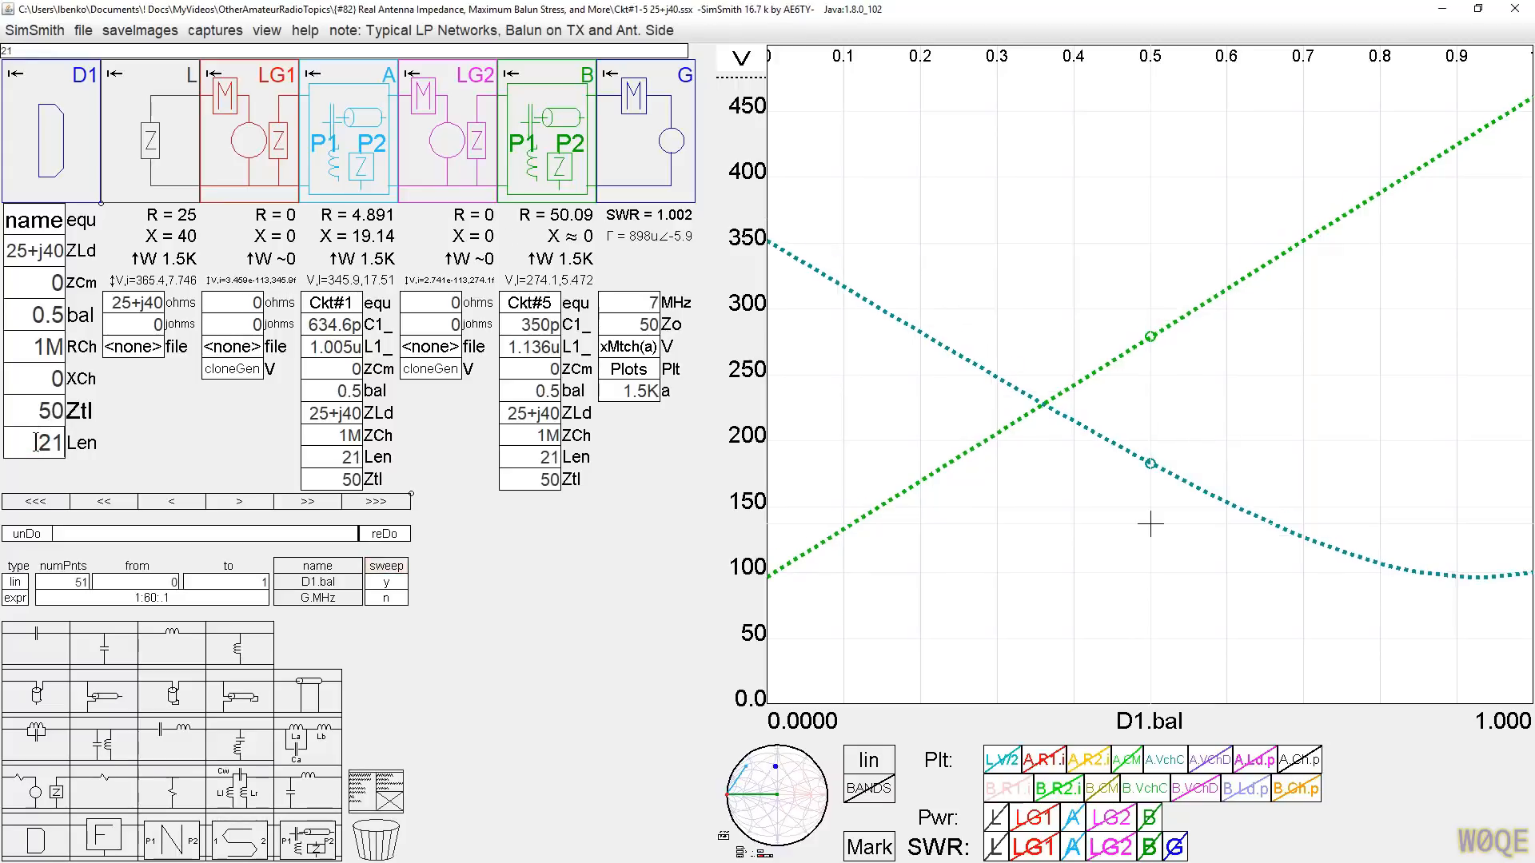
scroll(35, 443, "down", 6)
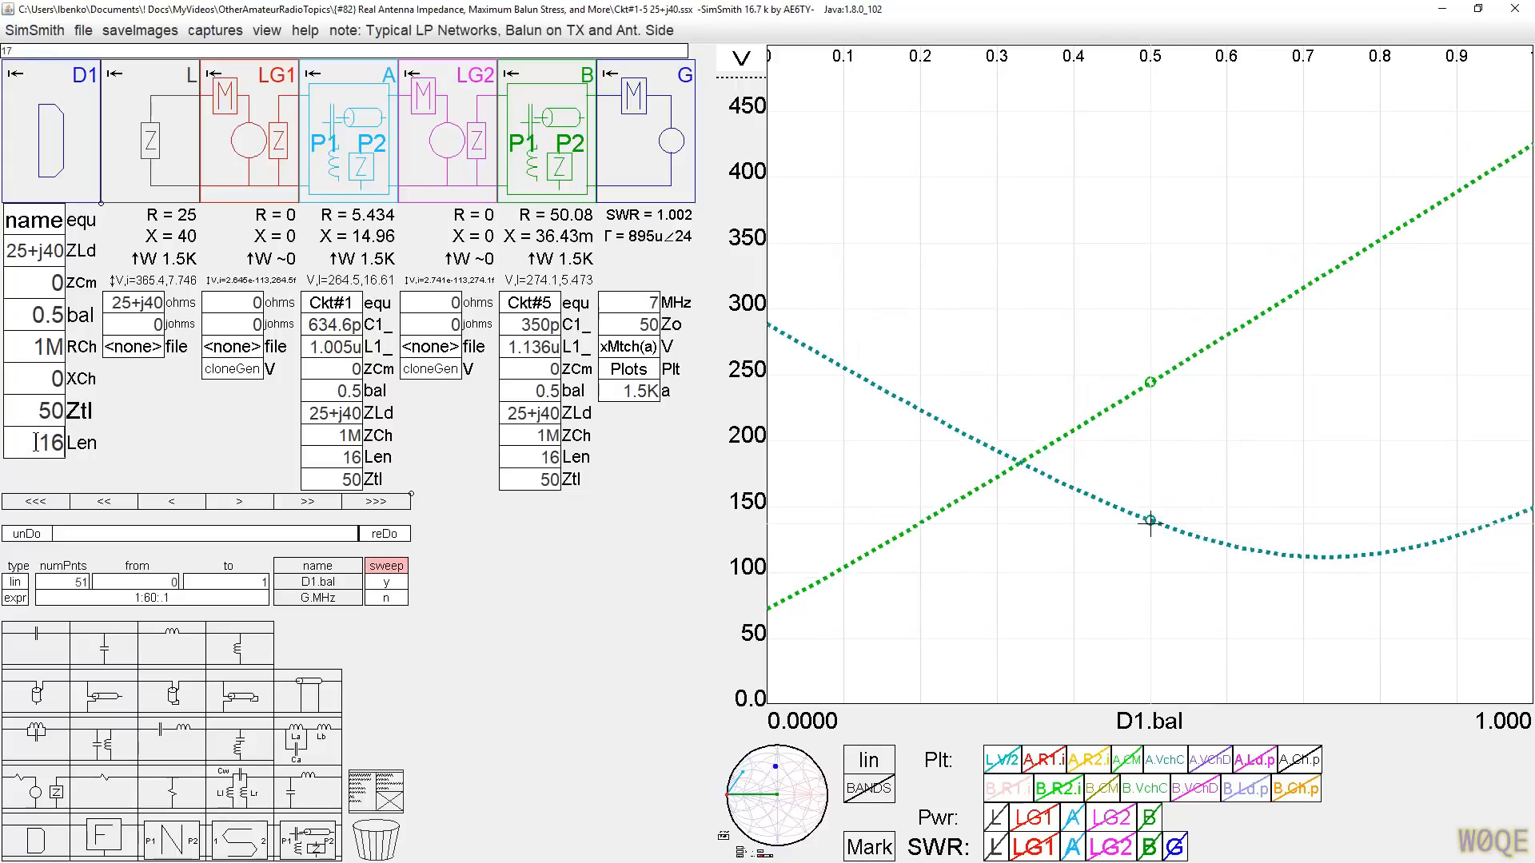
scroll(35, 443, "down", 7)
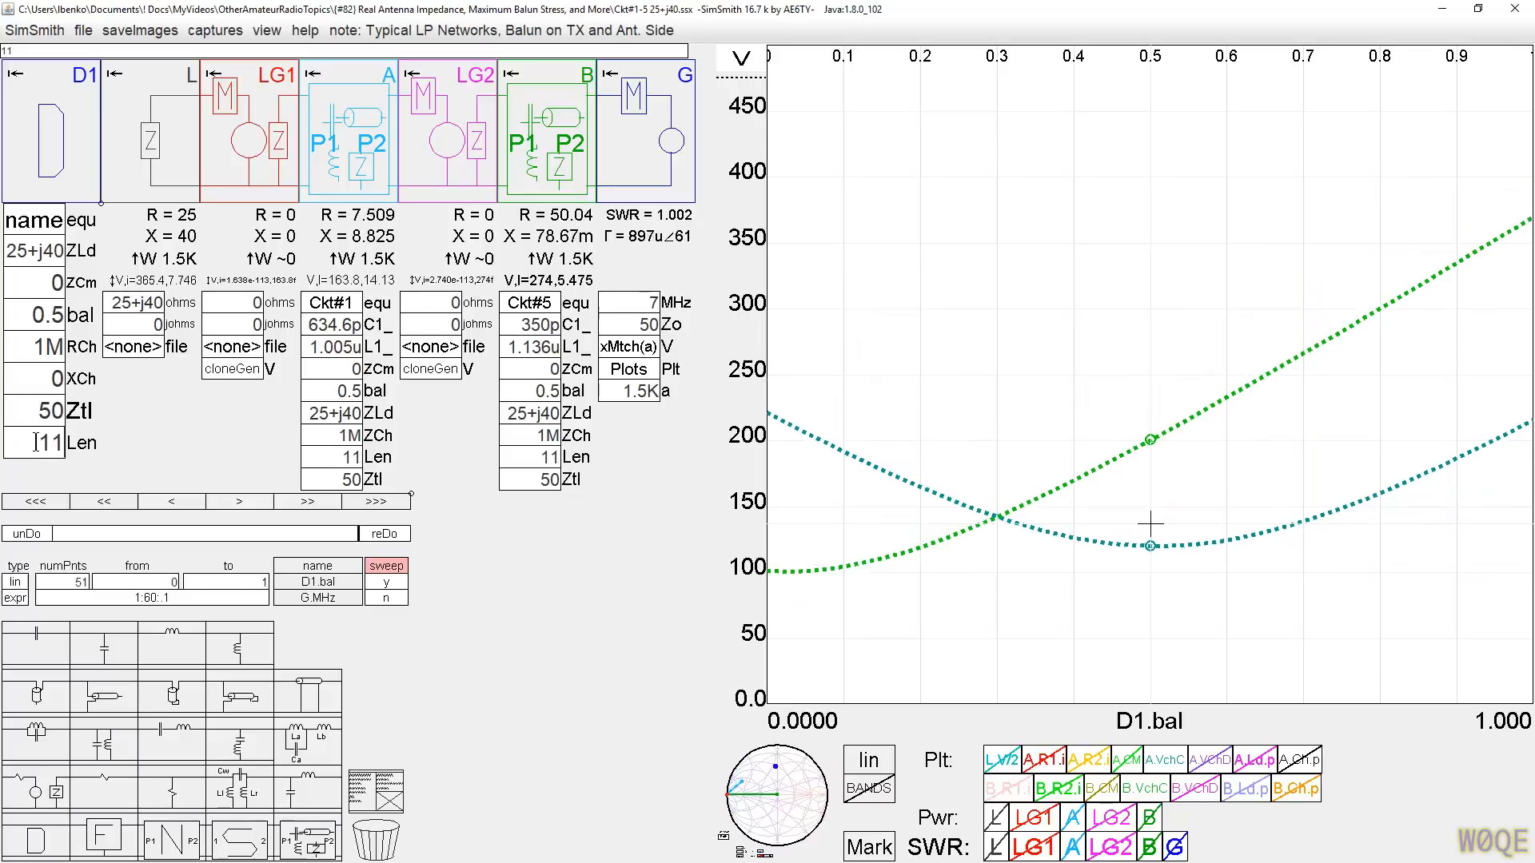
scroll(35, 443, "down", 5)
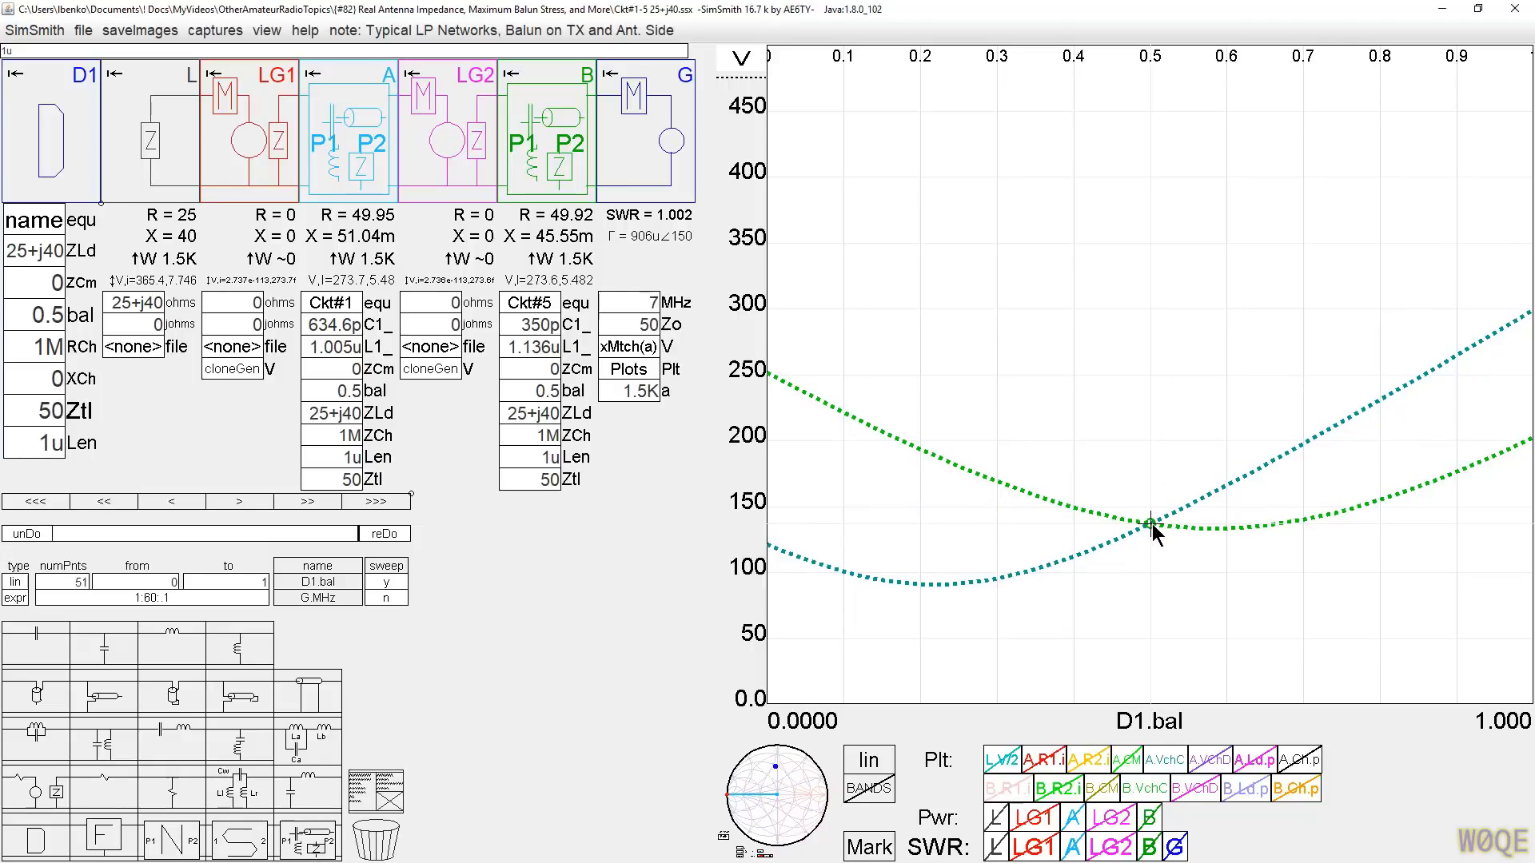
Step: Set D1's Len to 4 and compare A.VchC and B.VchC at D1.bal 0.5
scroll(26, 442, "up", 1)
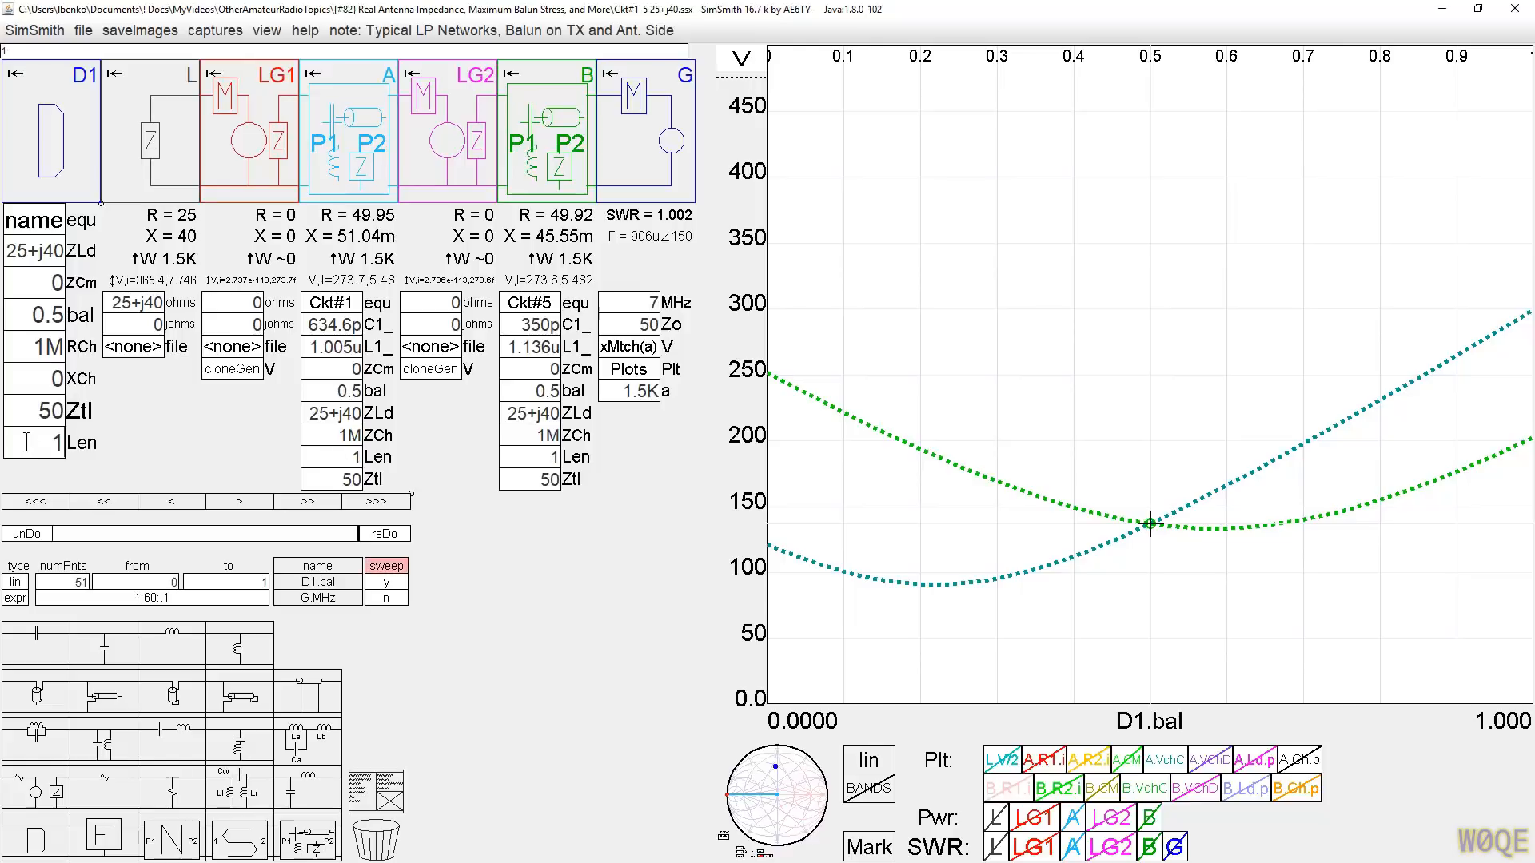
scroll(56, 445, "up", 3)
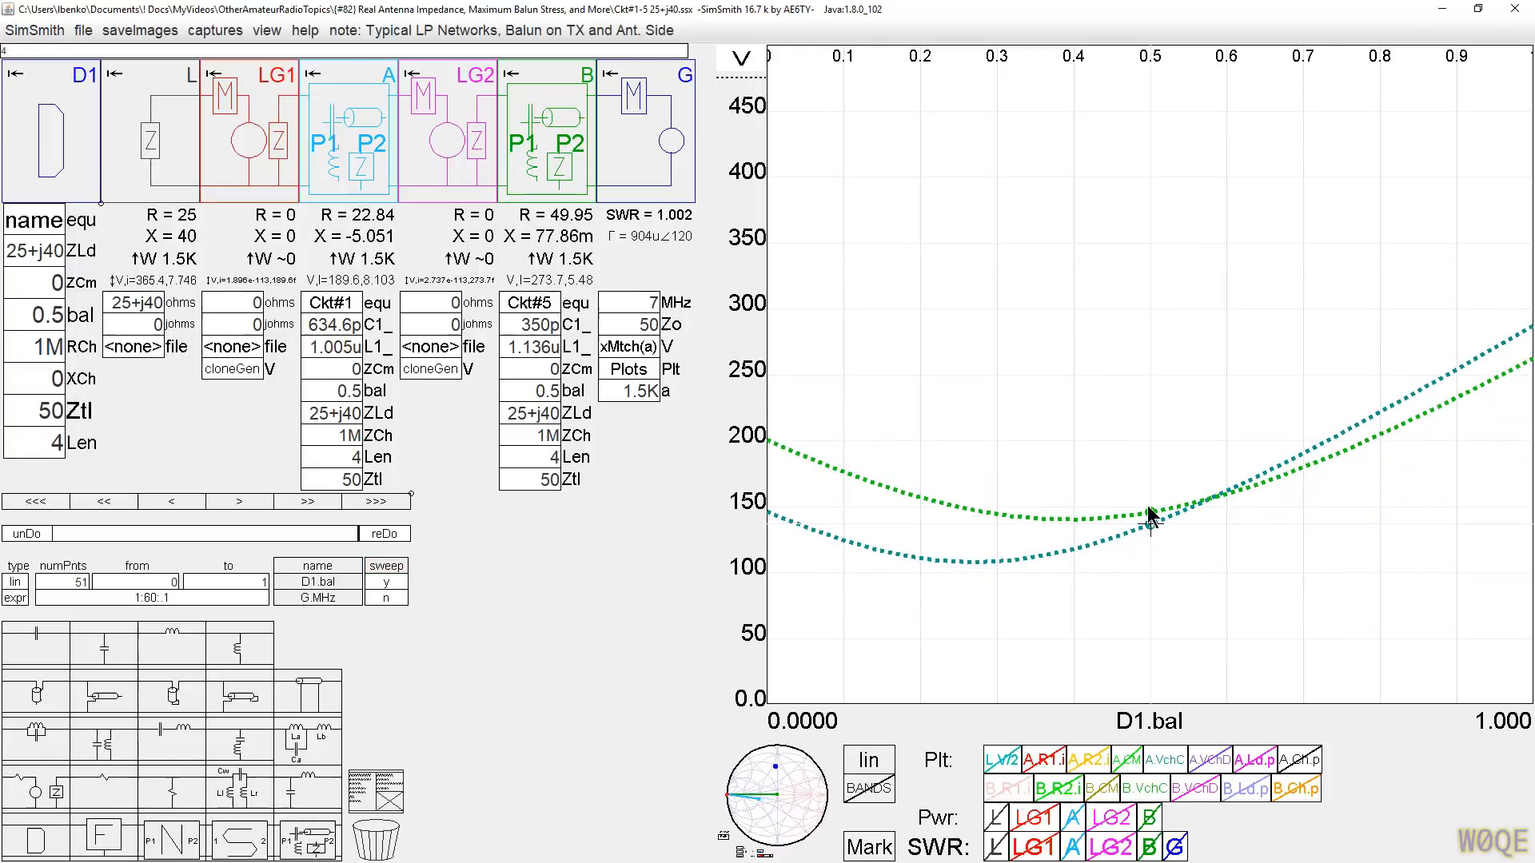
left_click(1149, 515)
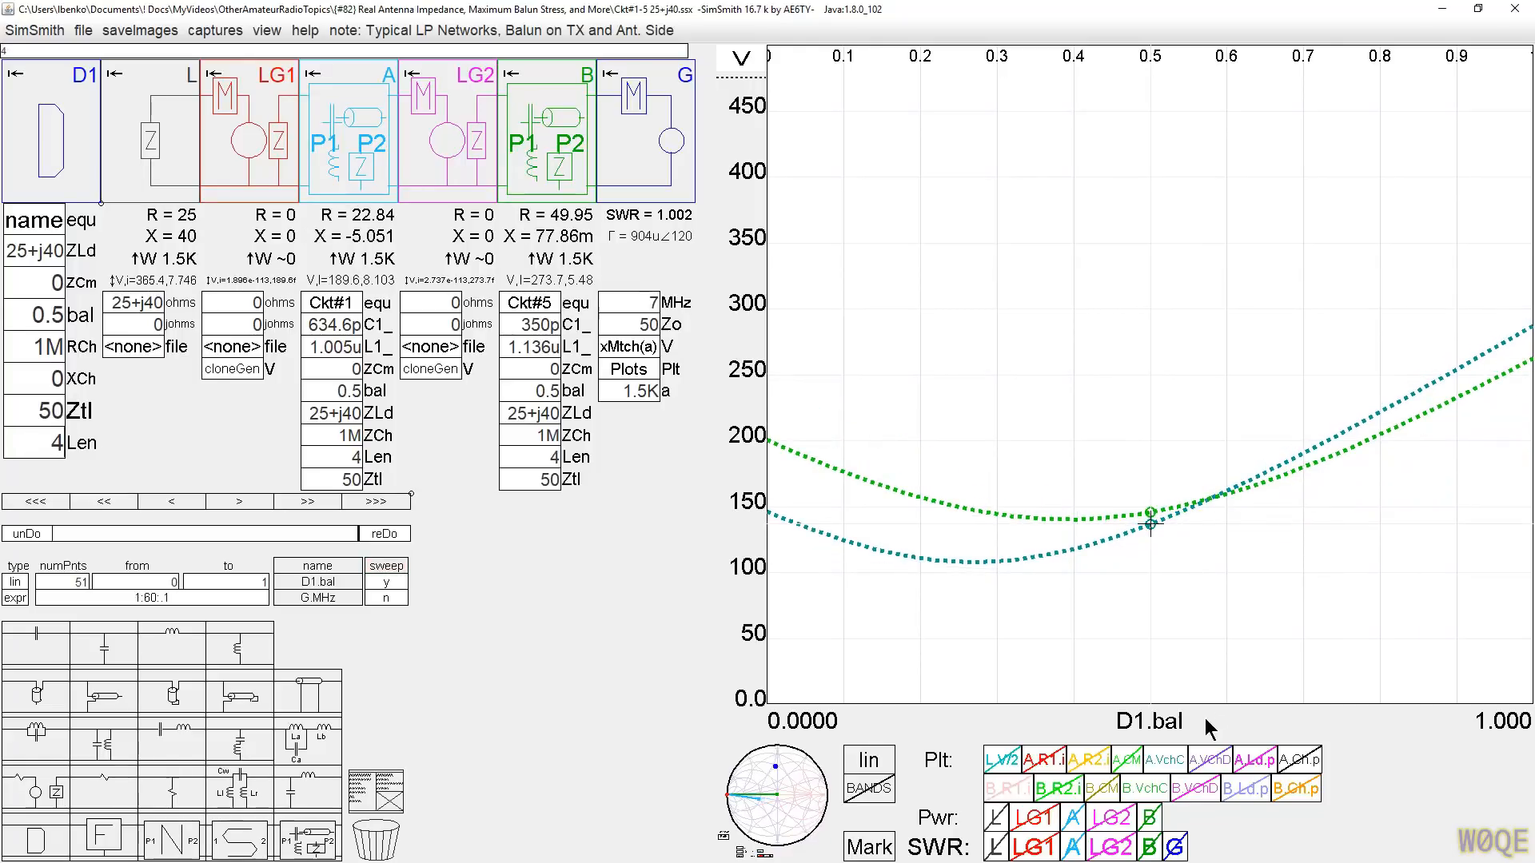
Step: With B.VchC hidden from the plot, check the Ckt#1 schematic of block A, and show B.VchC again
left_click(1148, 791)
left_click(1148, 791)
left_click(1148, 791)
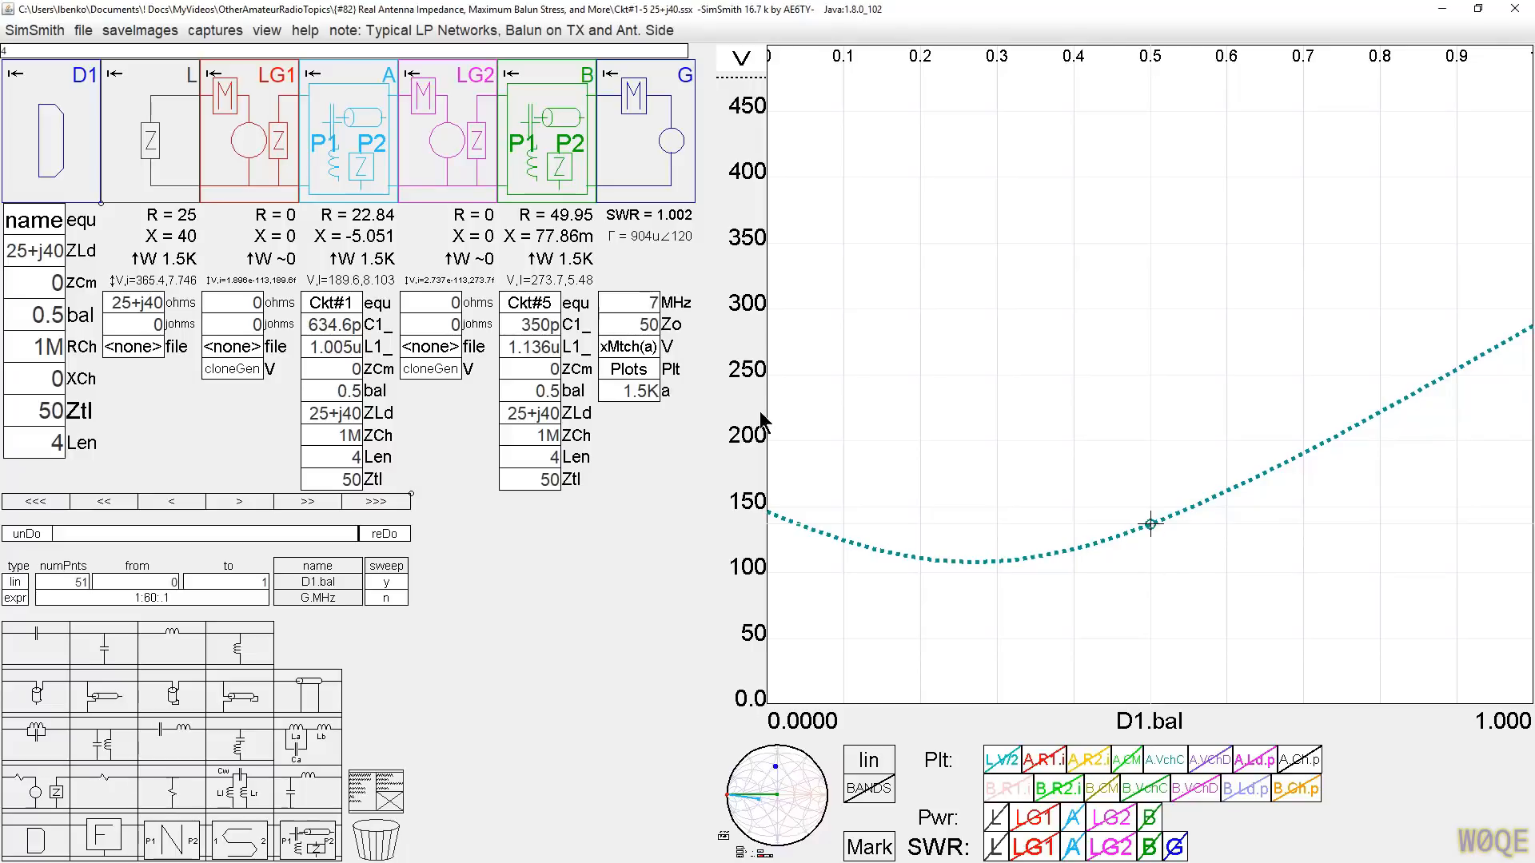
left_click(320, 306)
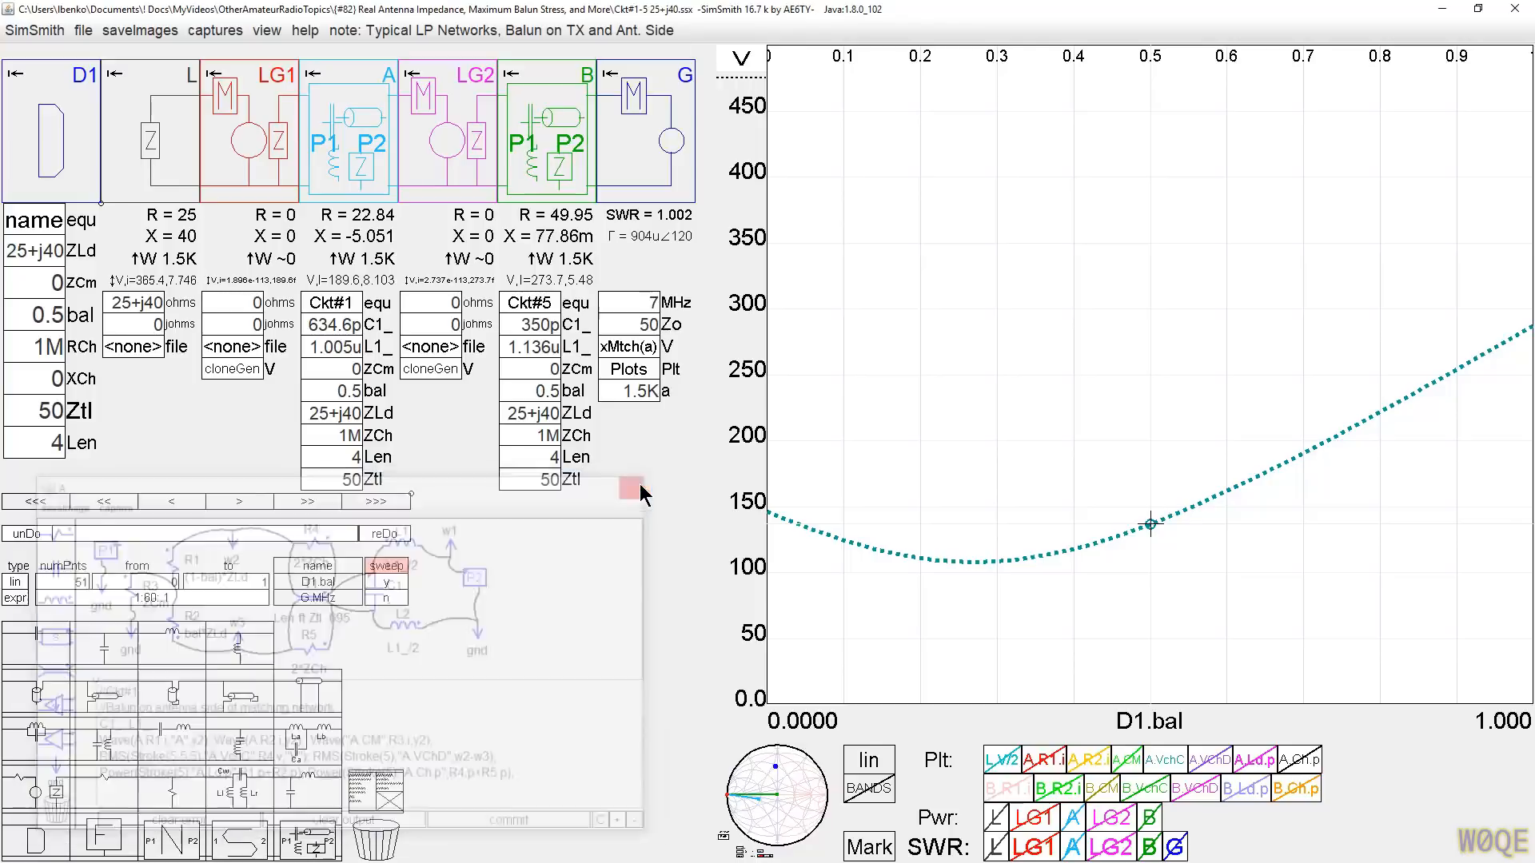
left_click(642, 485)
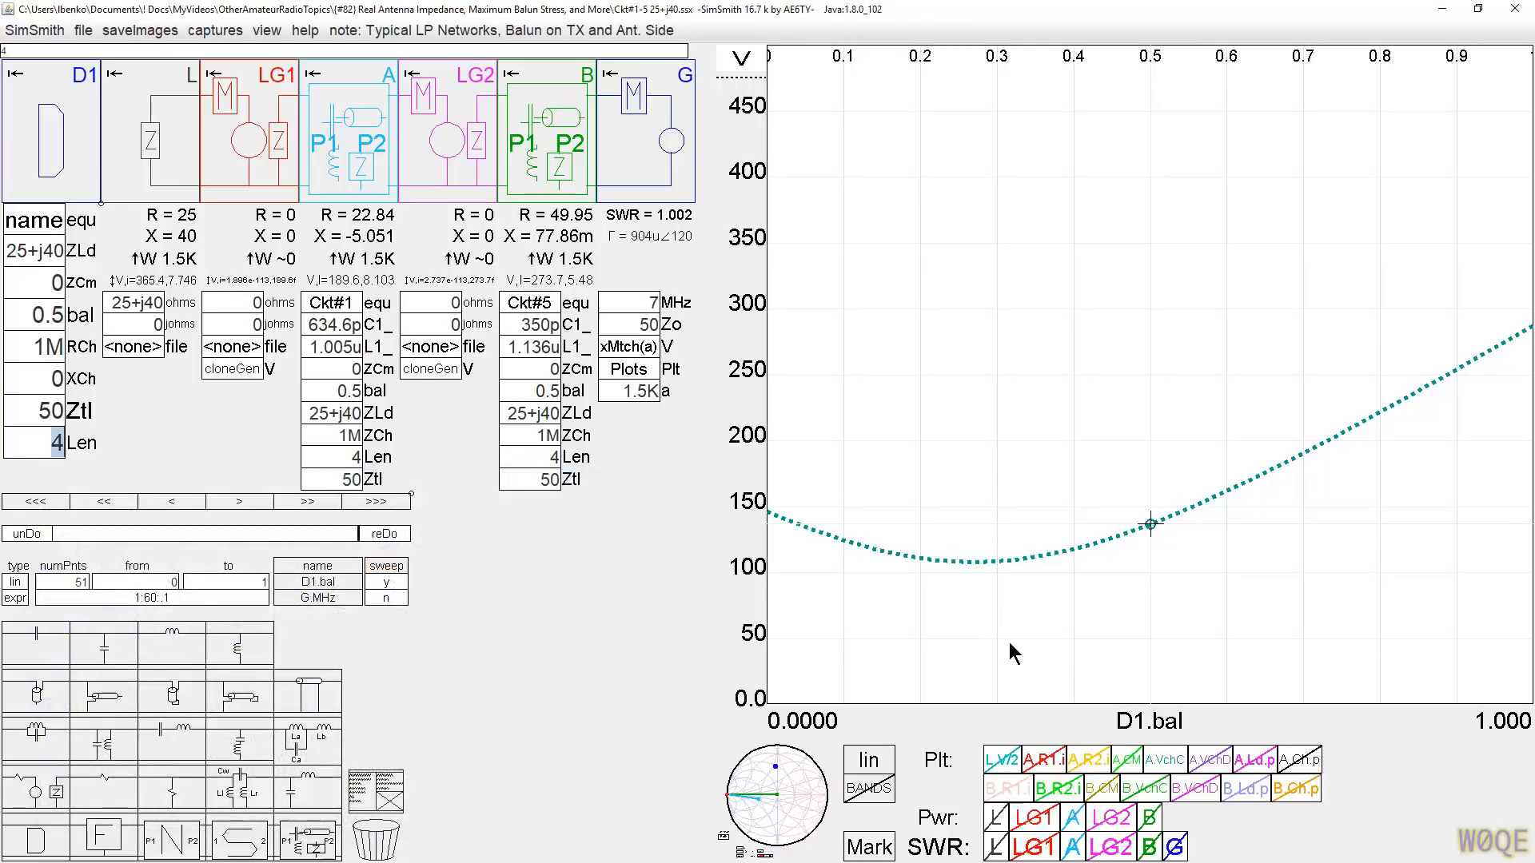
left_click(1152, 788)
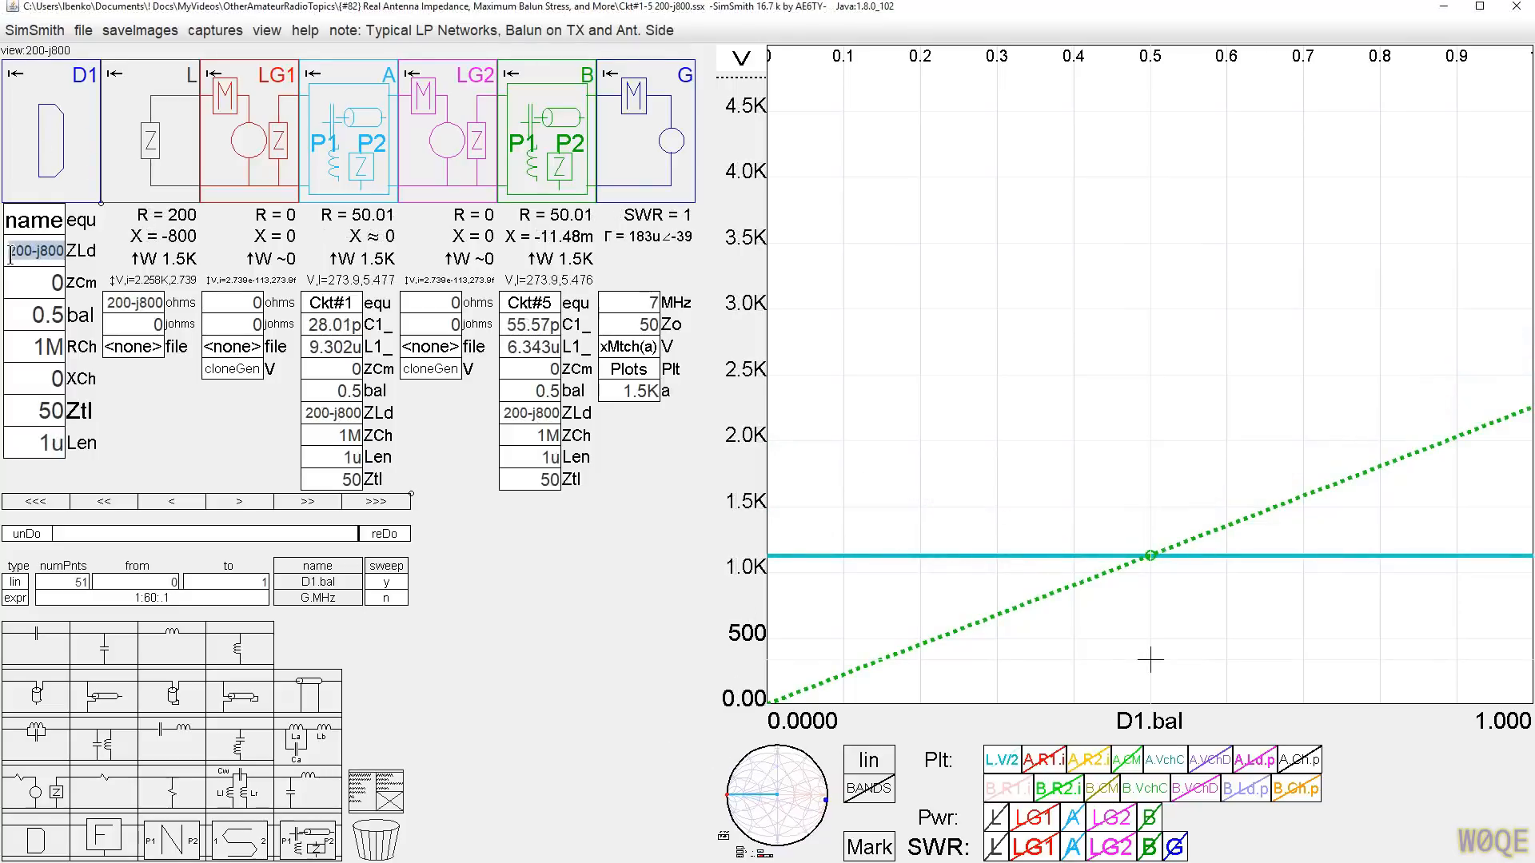
Step: In the Ckt#1-5 200-j800 model, read the SWR at the ZLd point on the Smith chart, and return to the D1.bal plot
left_click(13, 259)
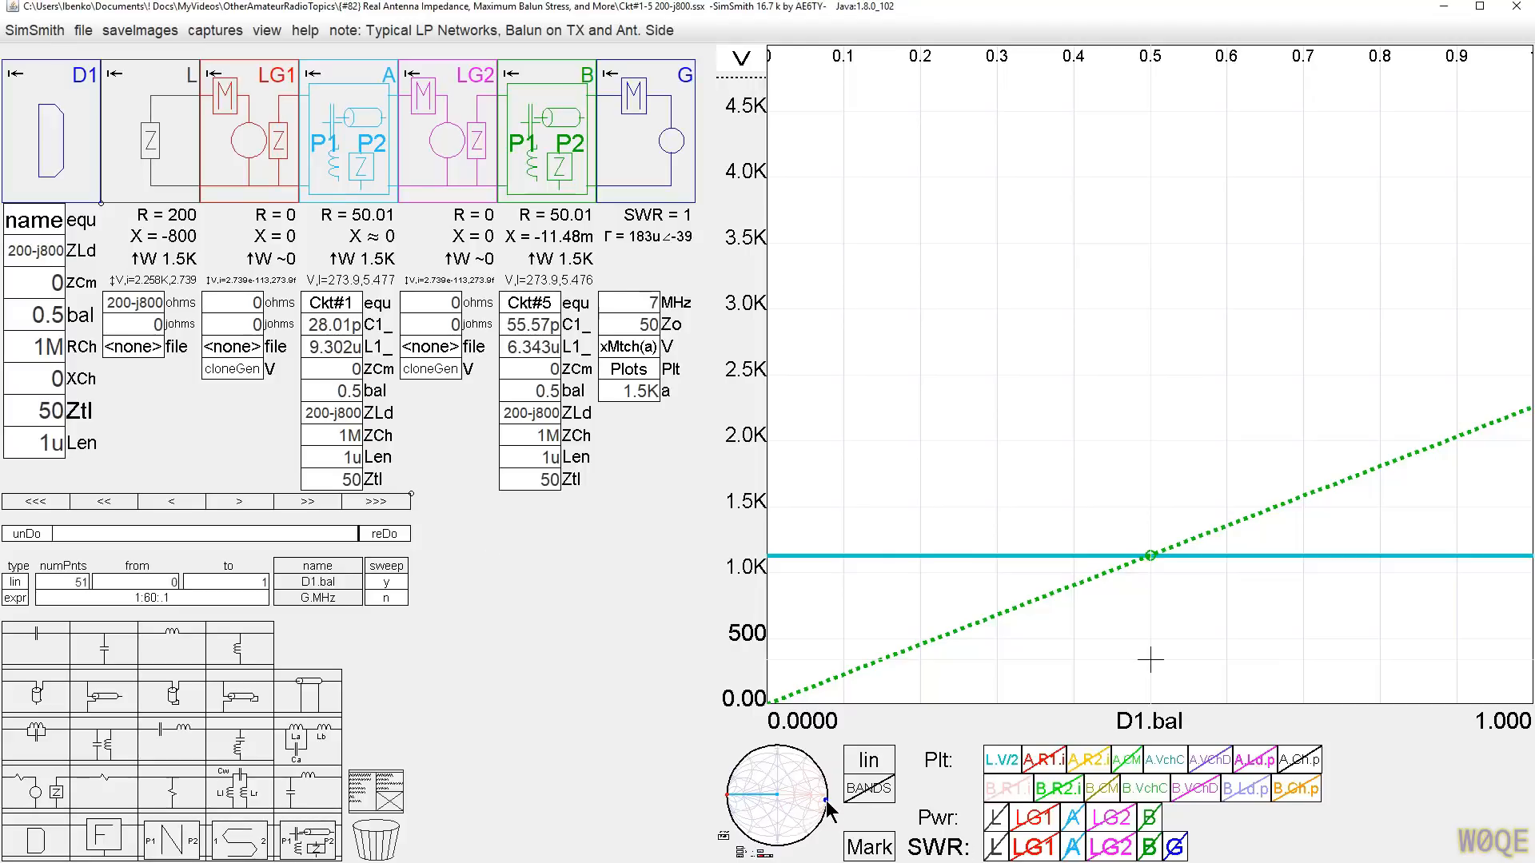
left_click(767, 803)
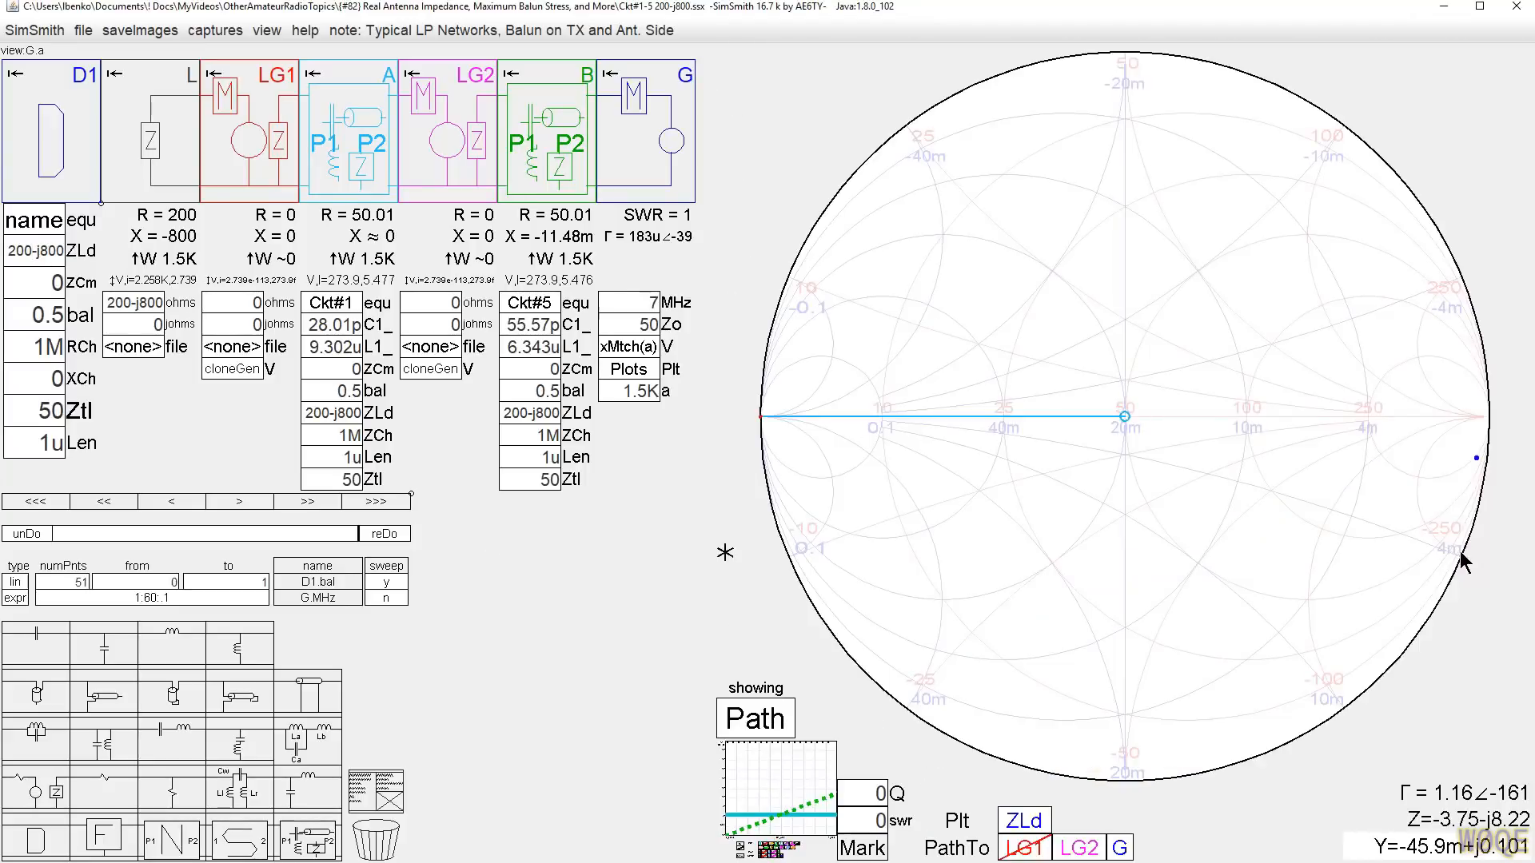
scroll(1487, 482, "up", 5)
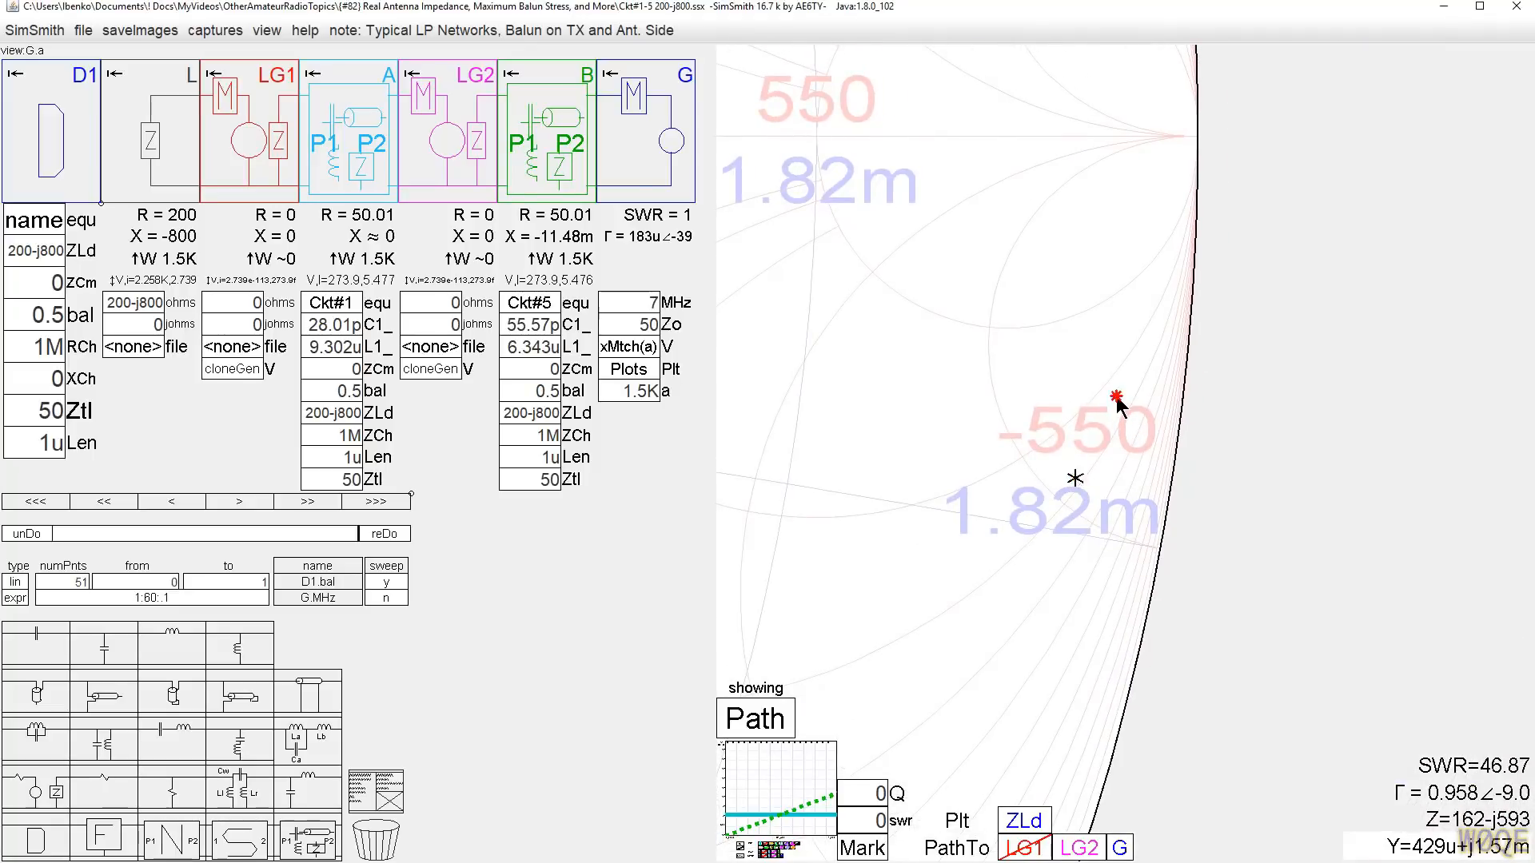
left_click(1116, 398)
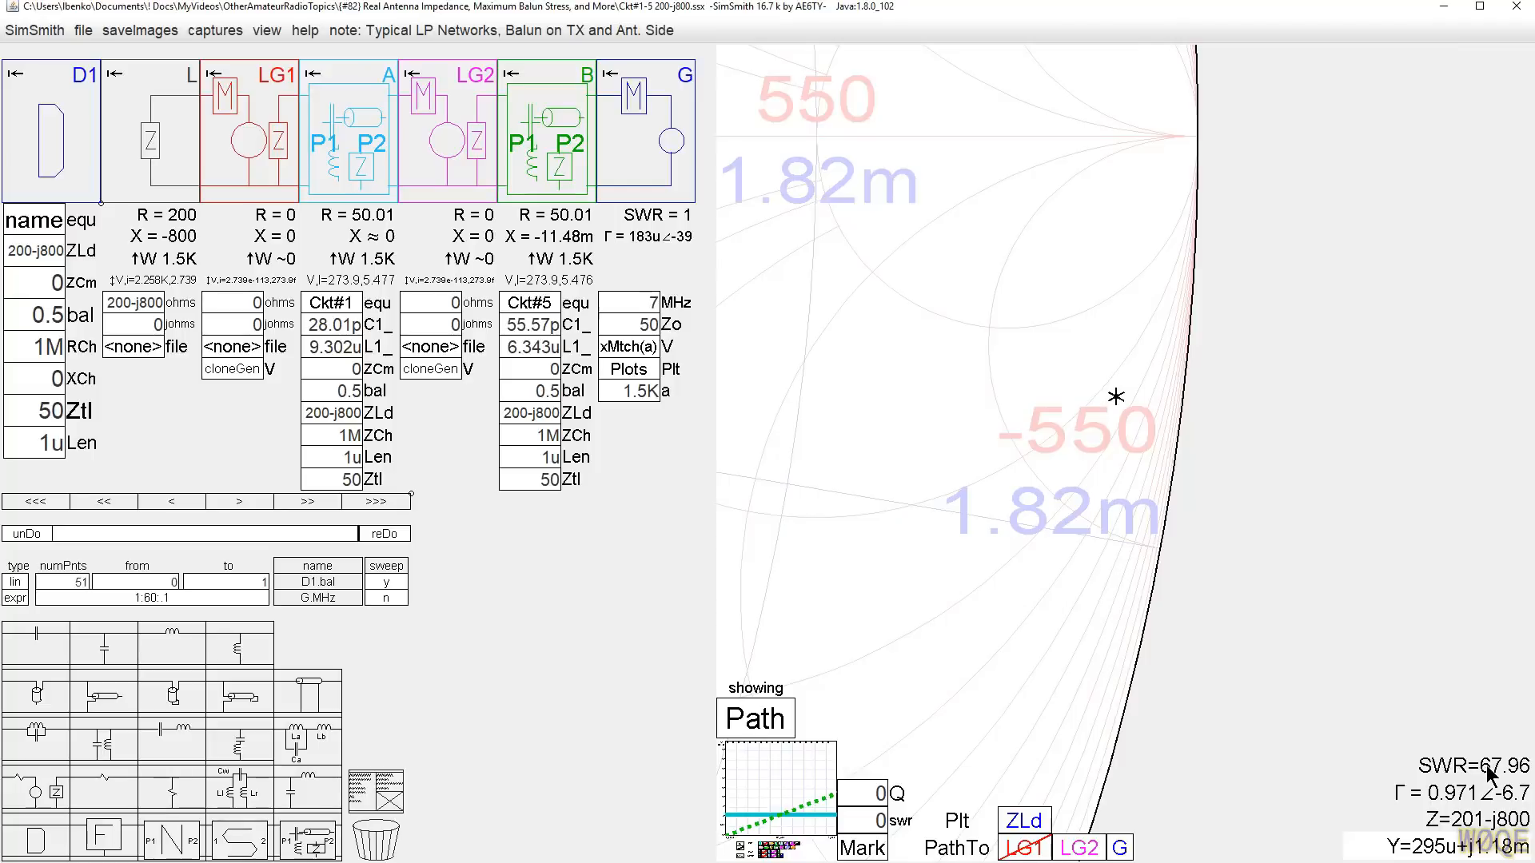
scroll(936, 525, "down", 5)
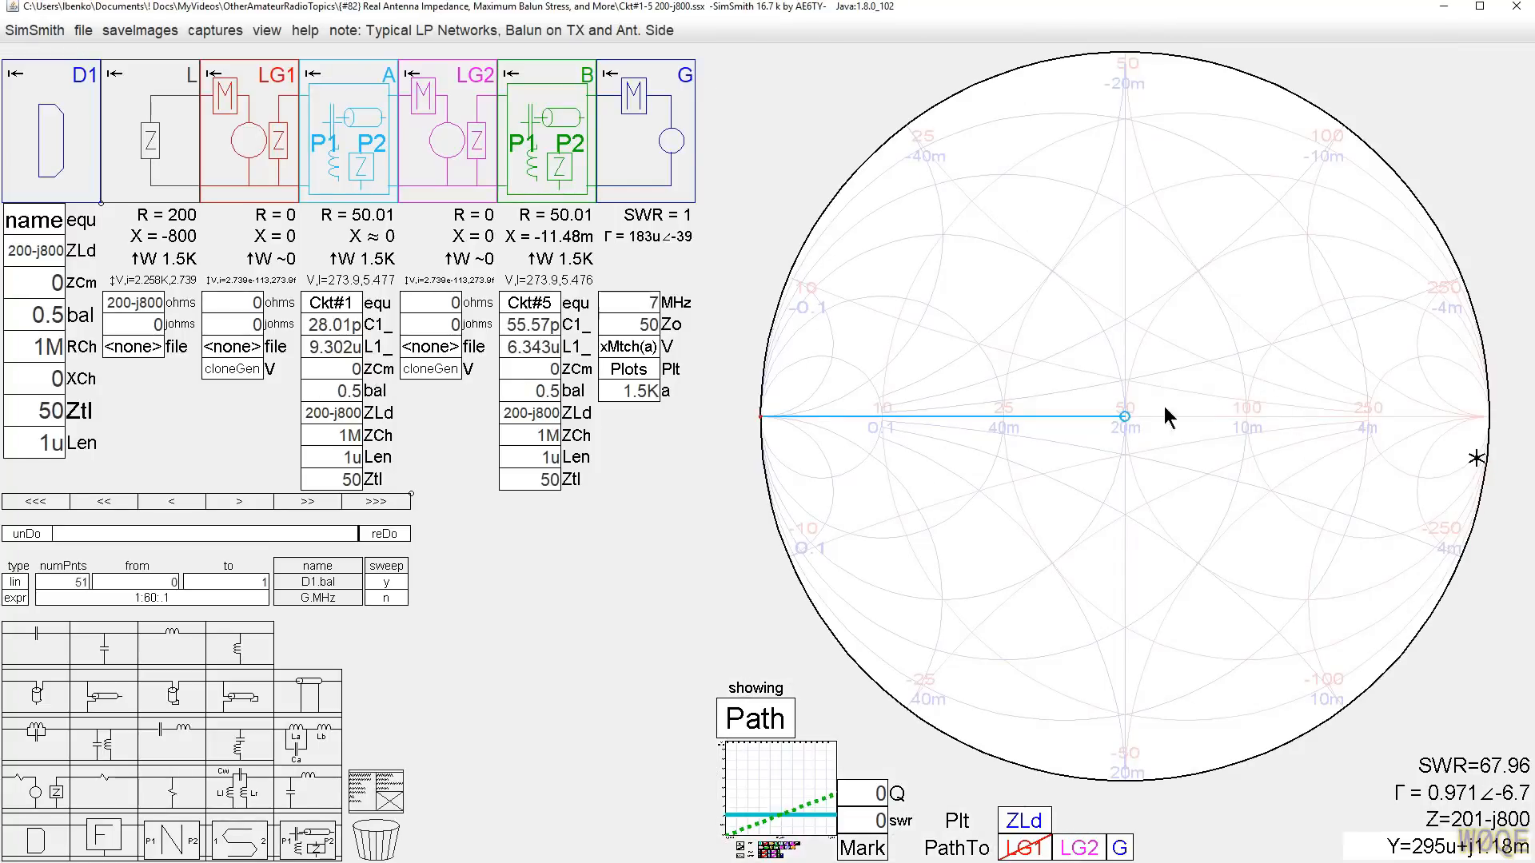
left_click(778, 772)
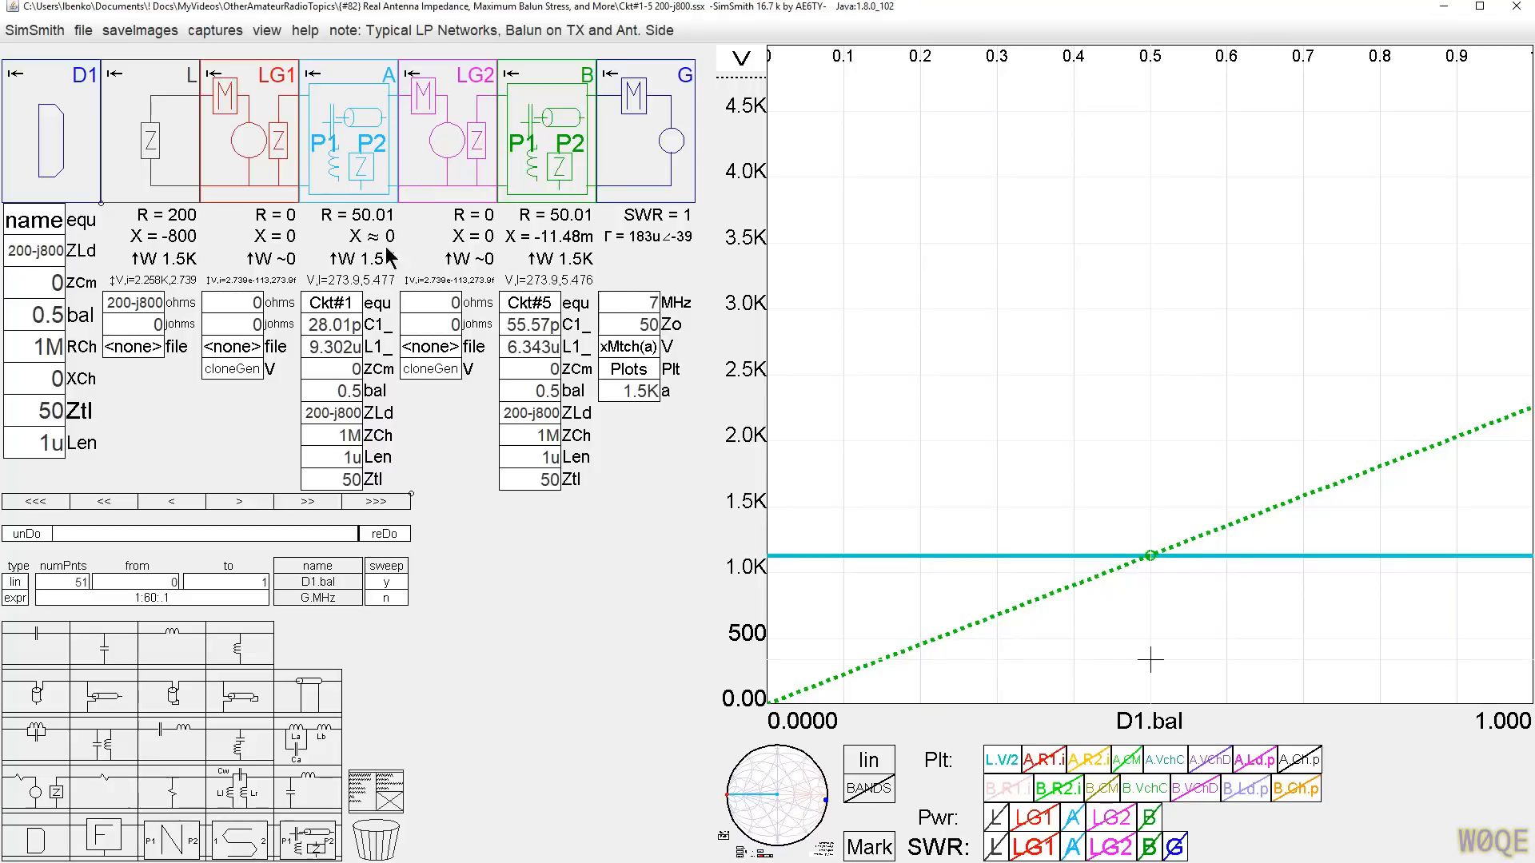
Step: Open the Ckt#1 schematic of block A in the 200-j800 model, and hide the L.V/2 curve
left_click(337, 303)
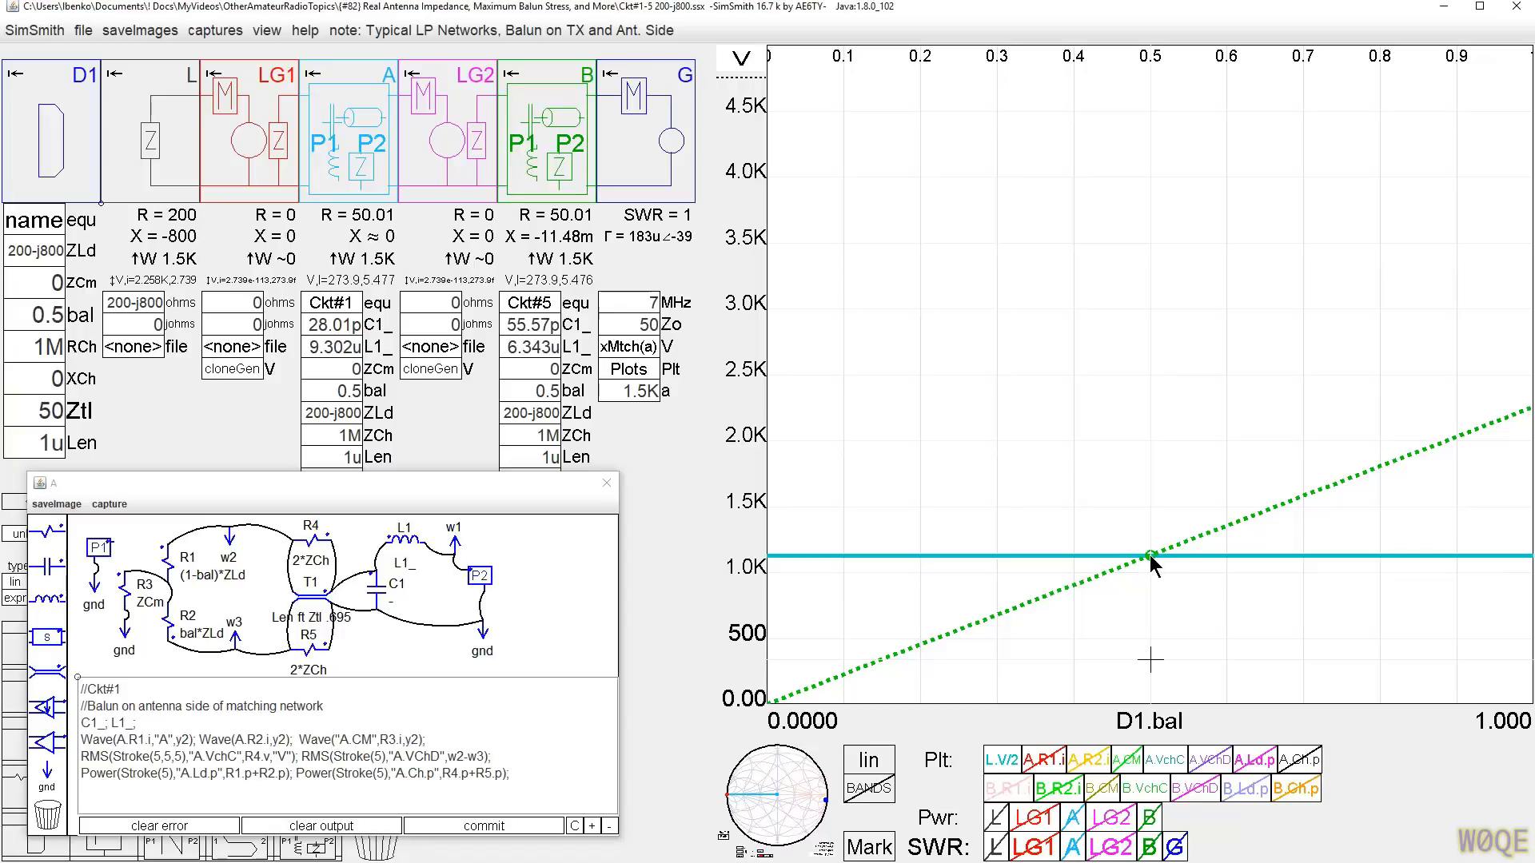
left_click(1003, 759)
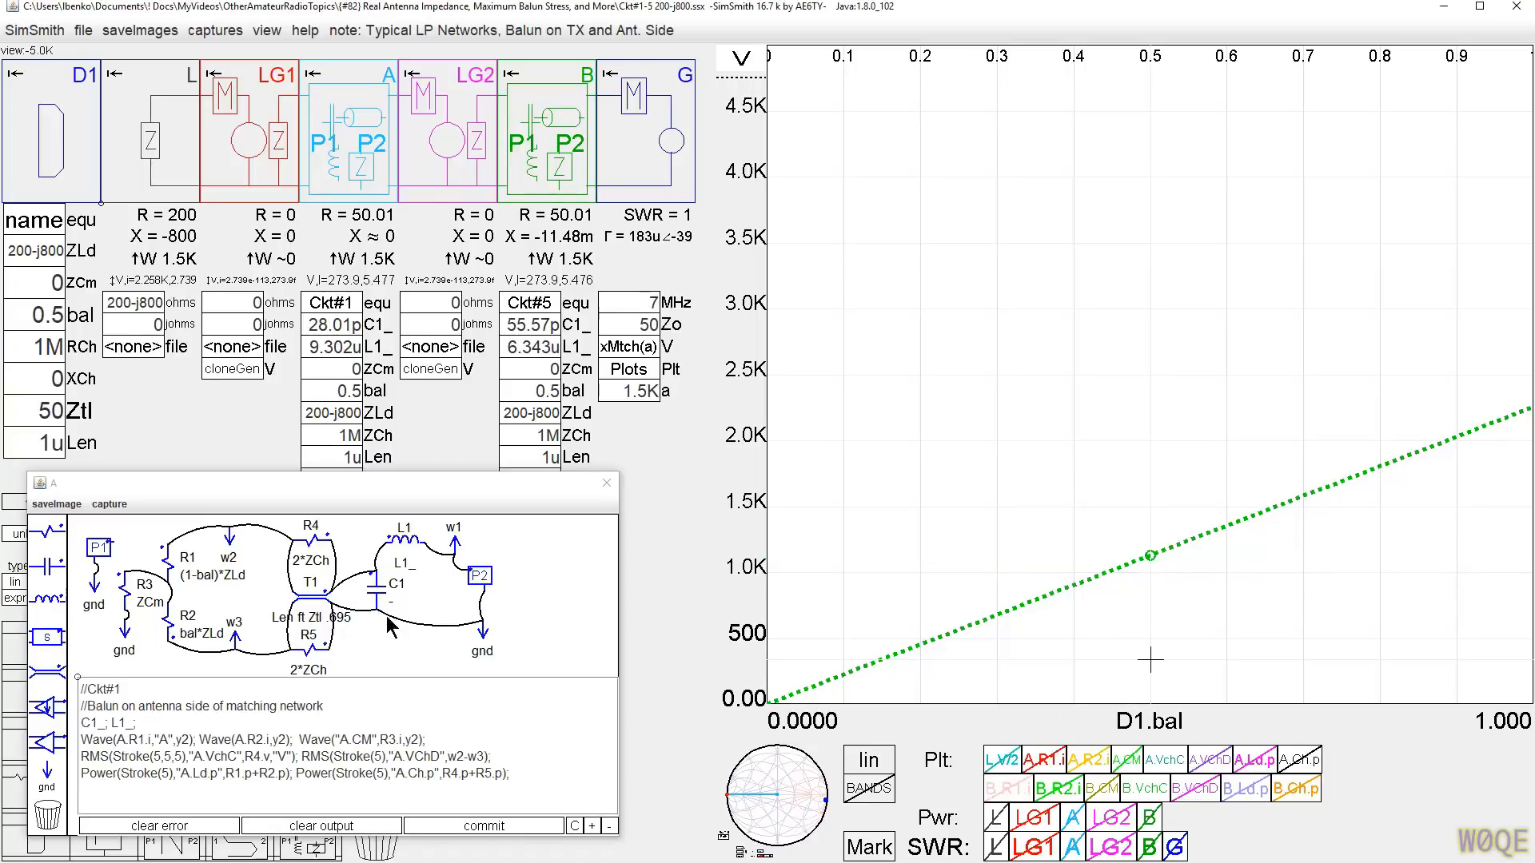
Step: Insert a copy of inductor L1 as a series element in the lower line between C1 and P2's ground in block A's schematic
left_click_drag(481, 622, 422, 628)
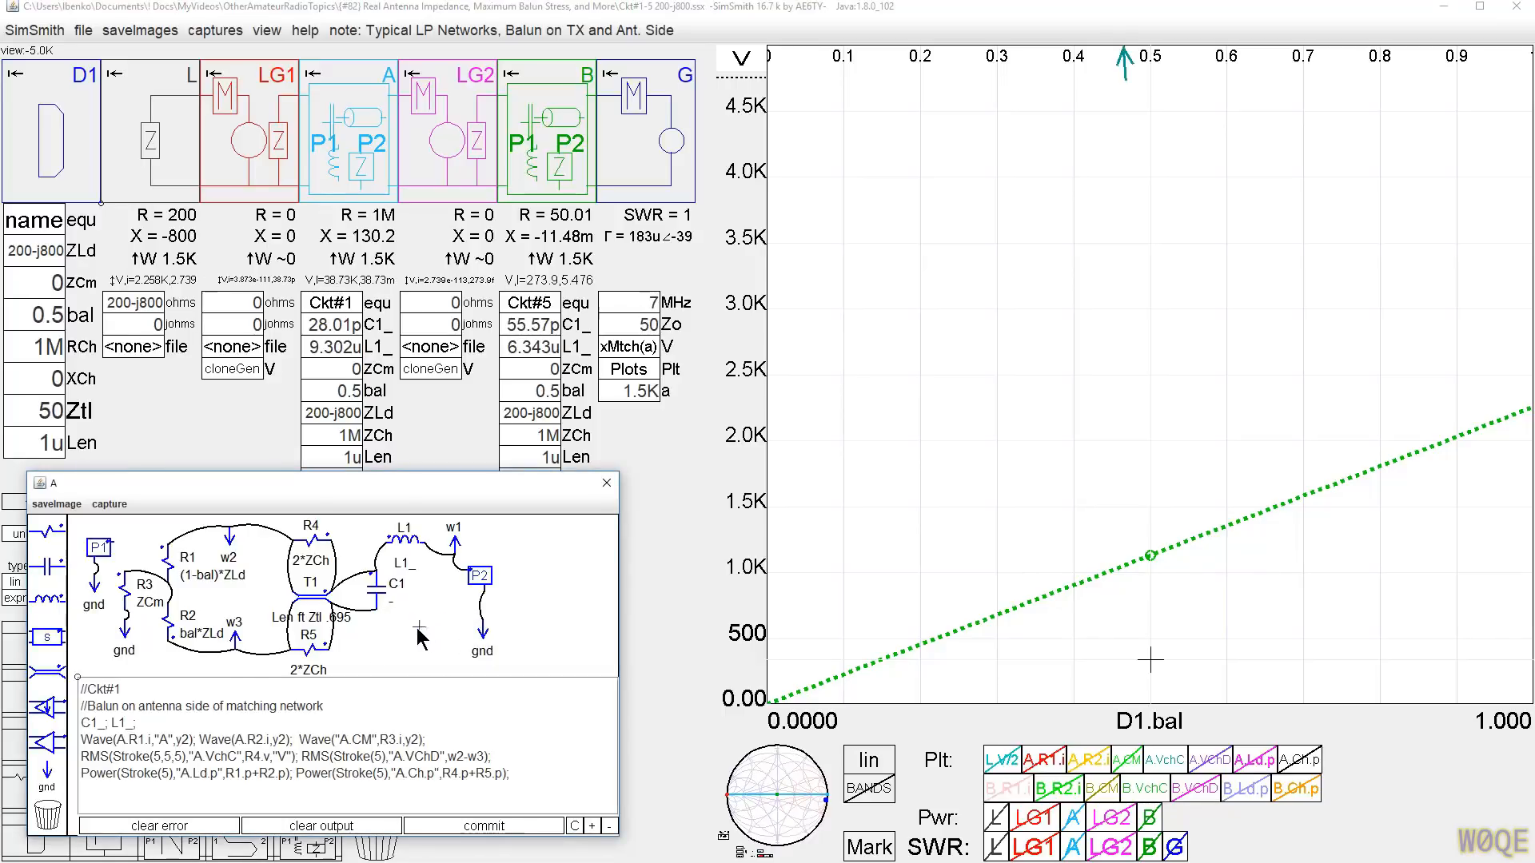
left_click(391, 540)
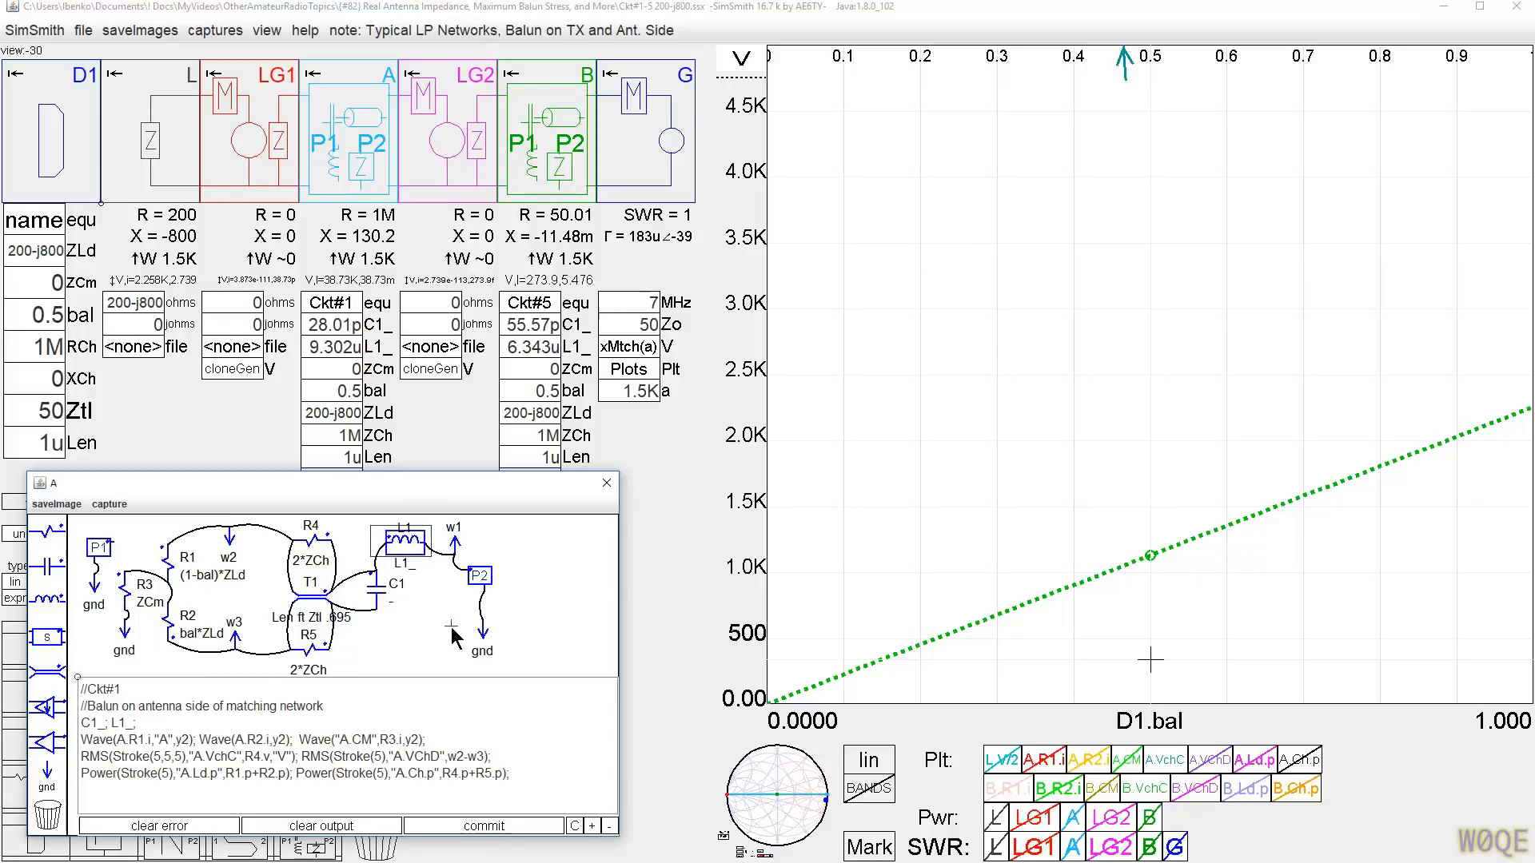
key("ctrl+v")
left_click(434, 650)
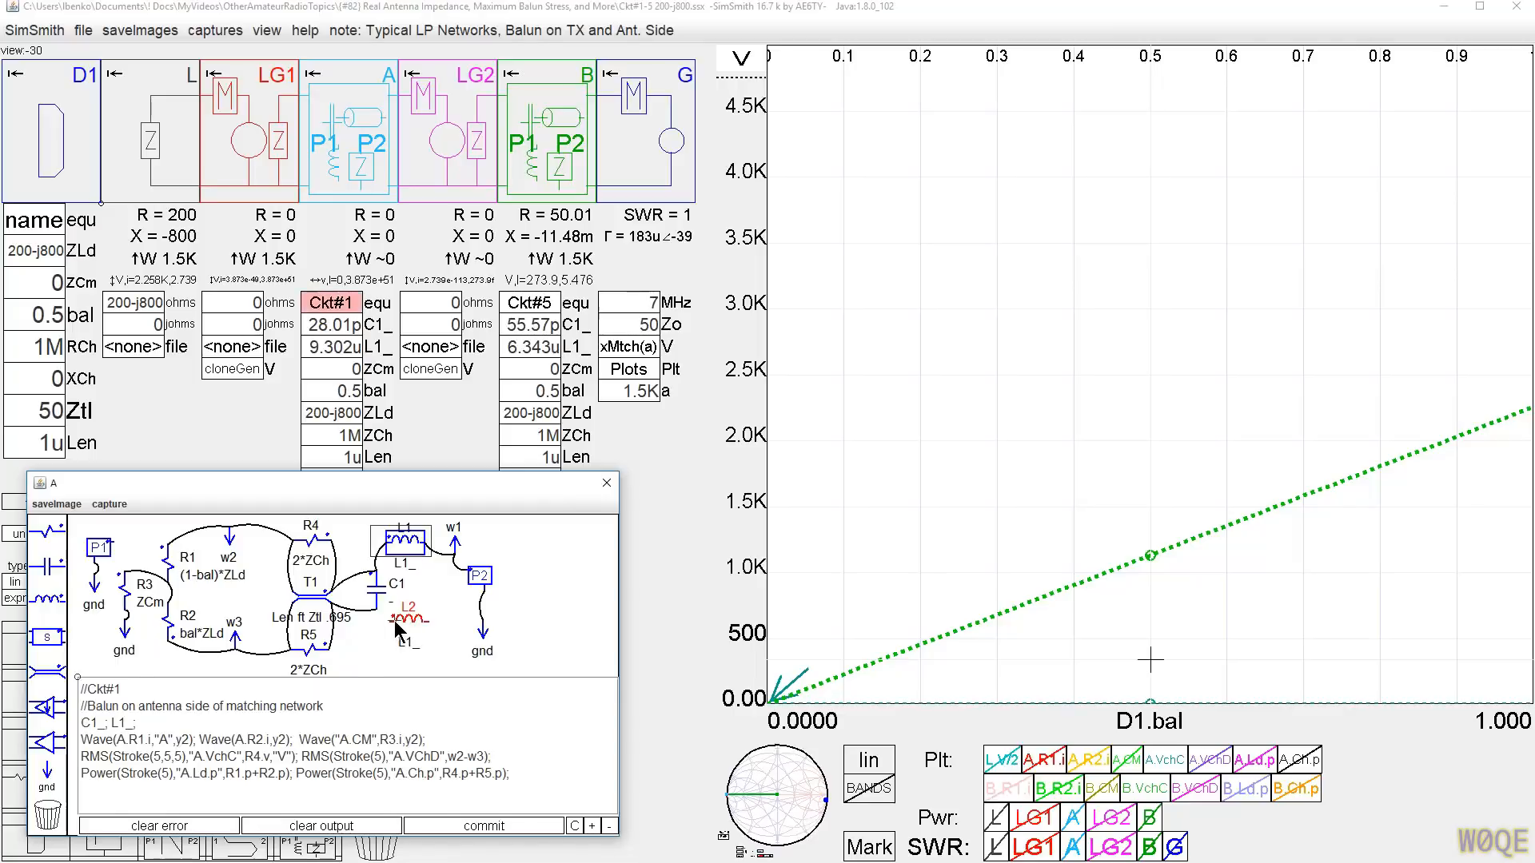
left_click_drag(381, 617, 483, 620)
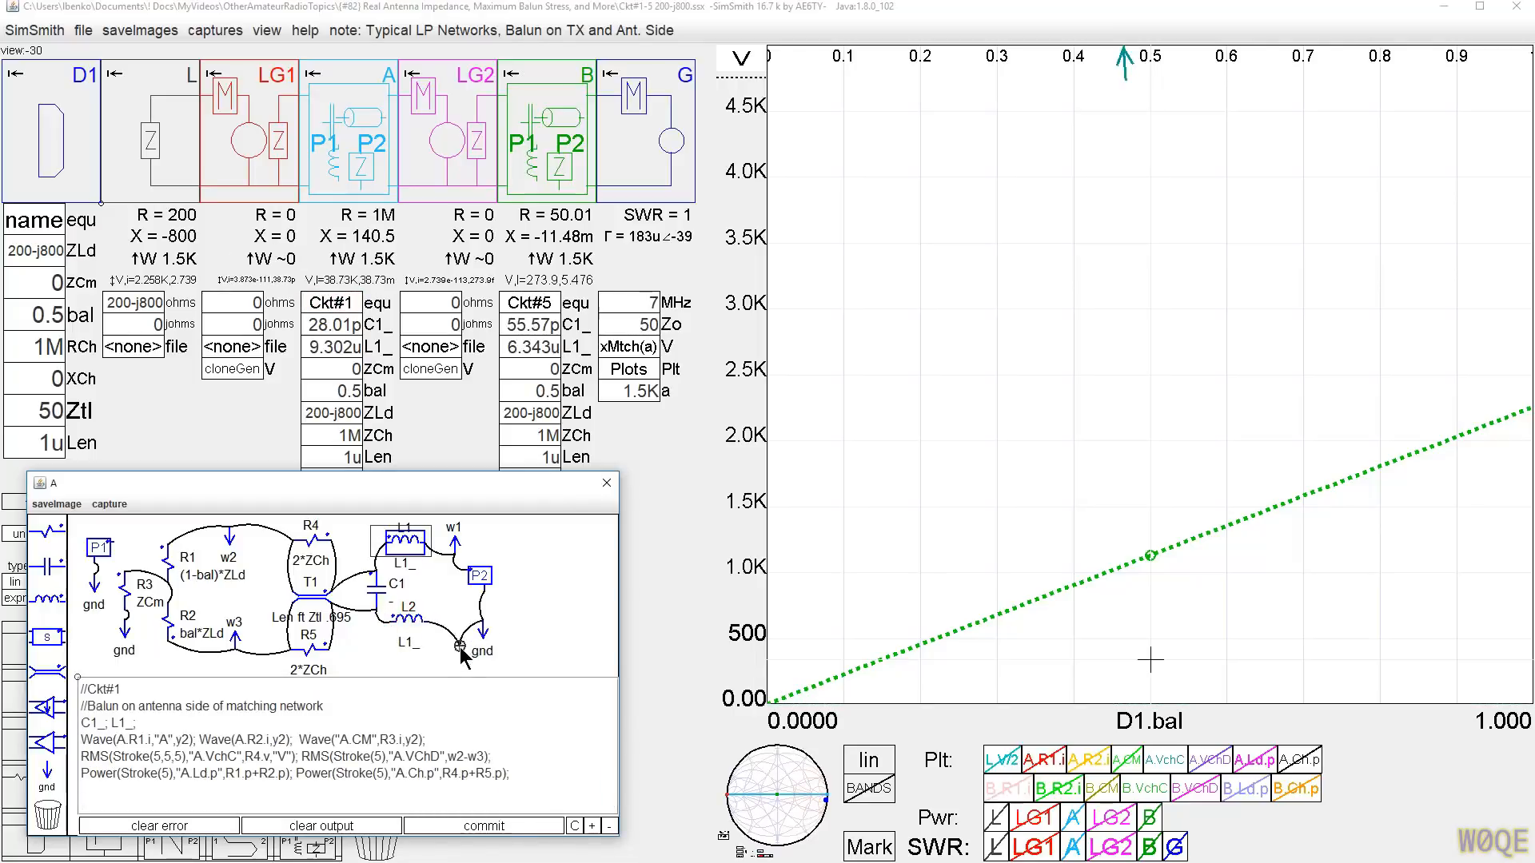
left_click(428, 655)
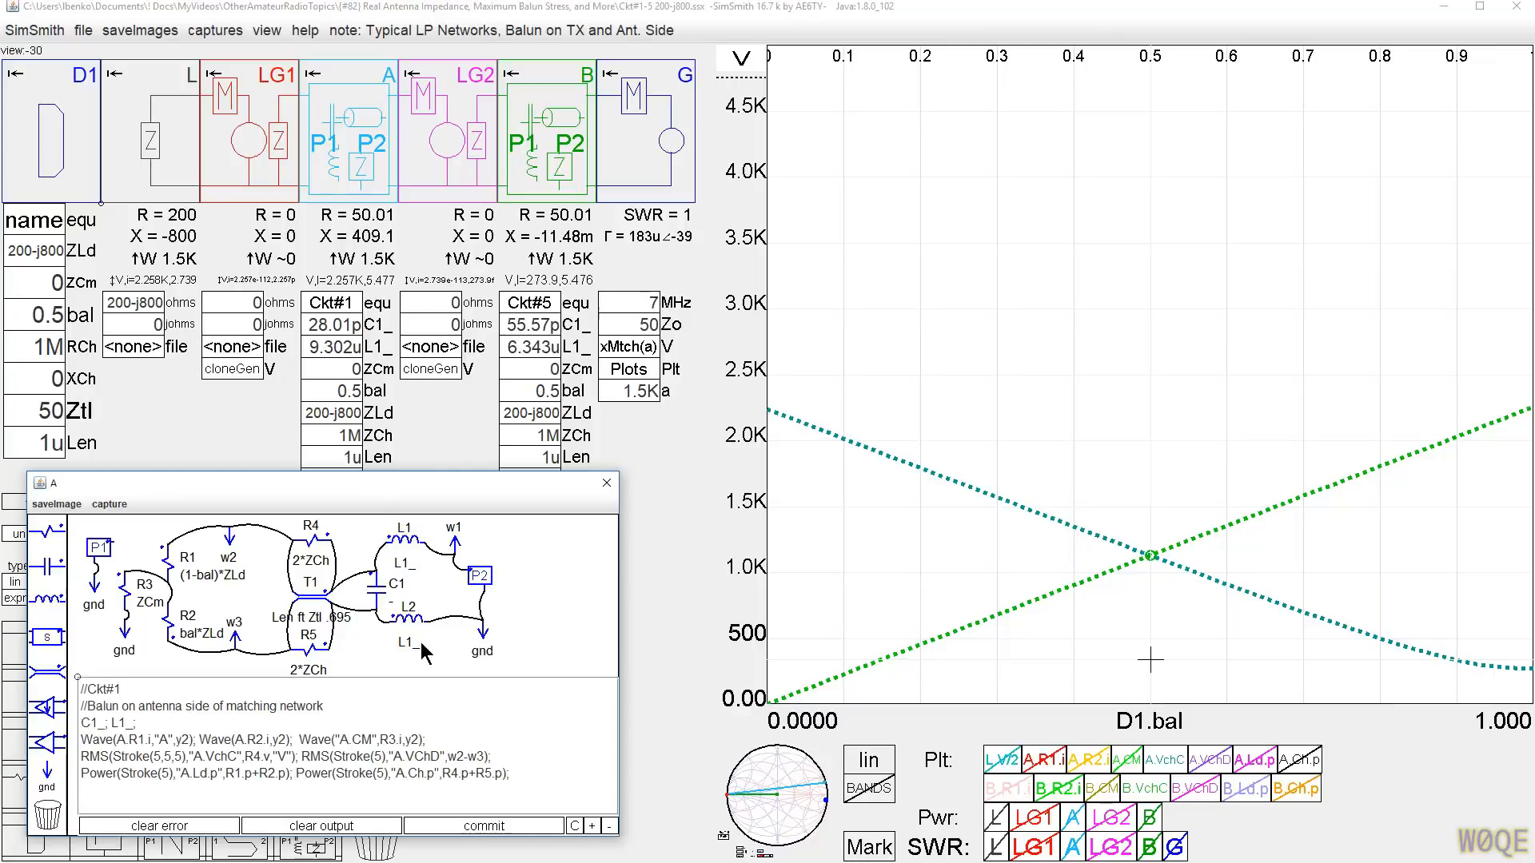
Step: Set both series inductors in block A's schematic, L1 and L2, to L1_/2
left_click(421, 643)
type("2")
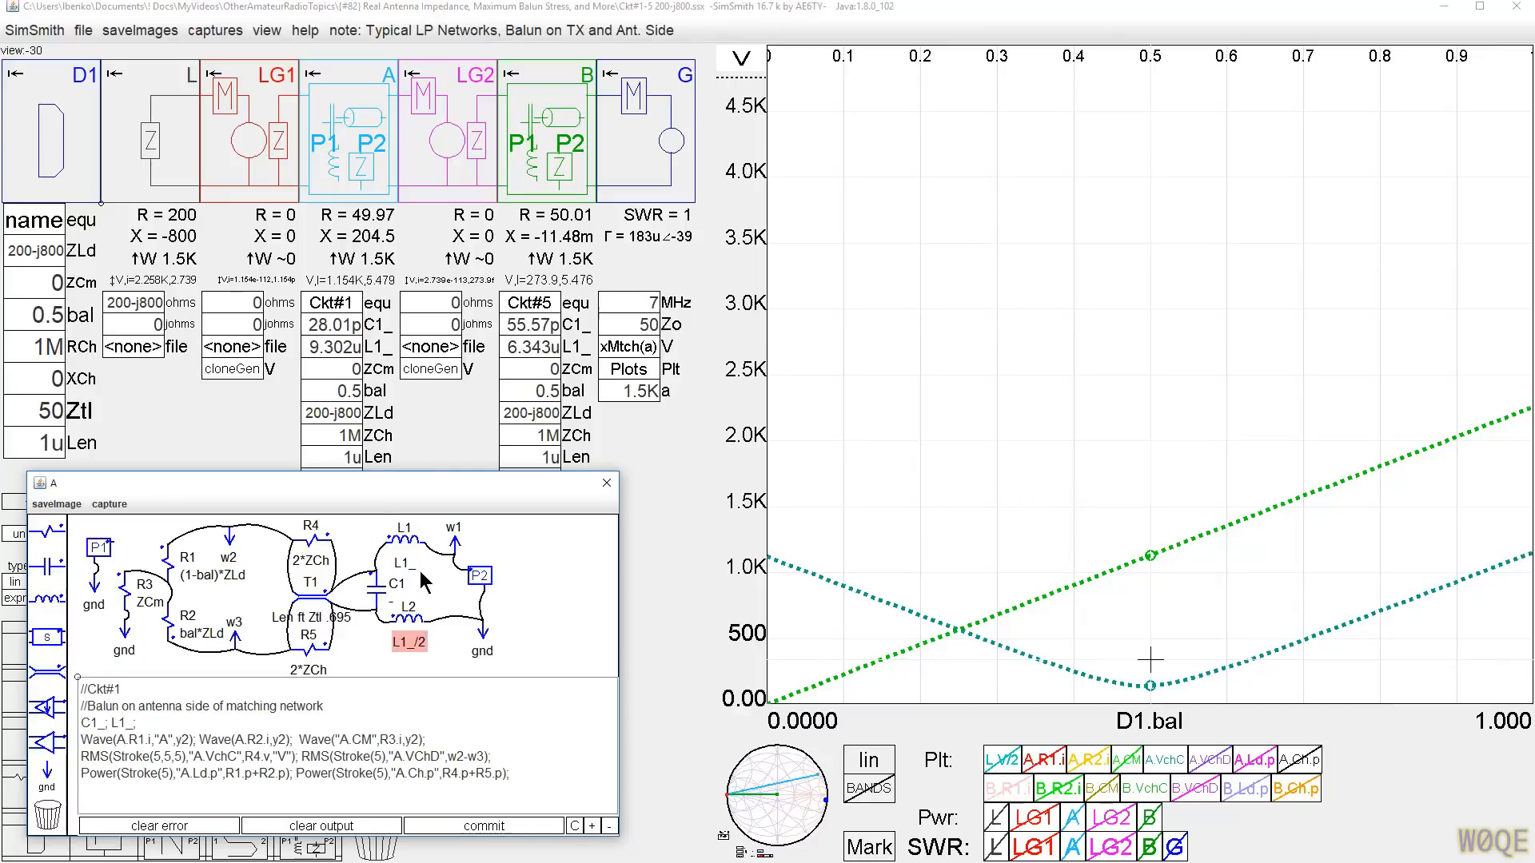
left_click(424, 578)
type("2")
key("Return")
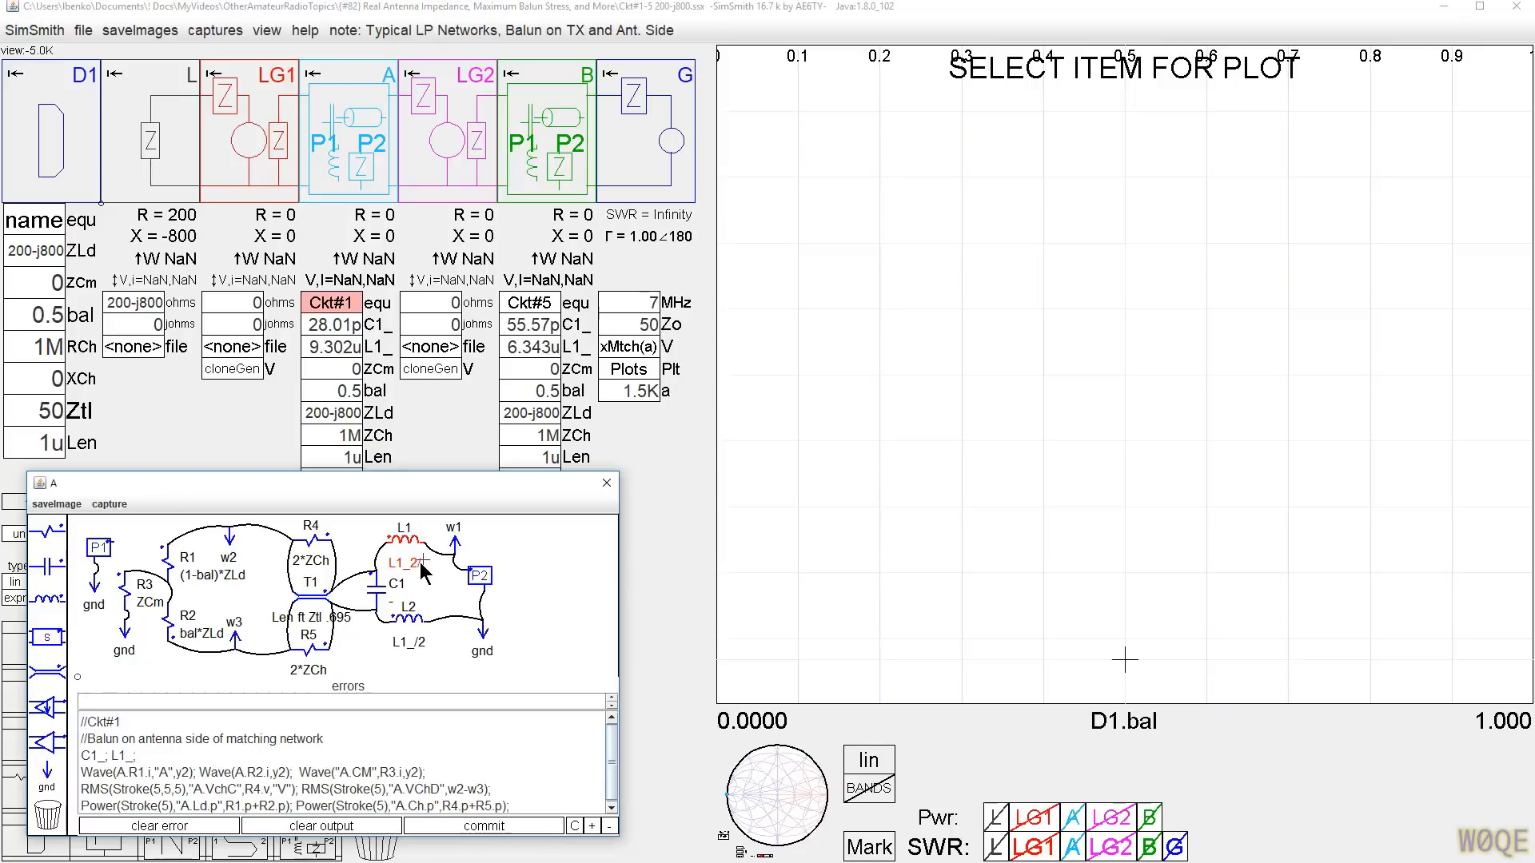
key("BackSpace")
key("BackSpace")
type("/2")
key("Return")
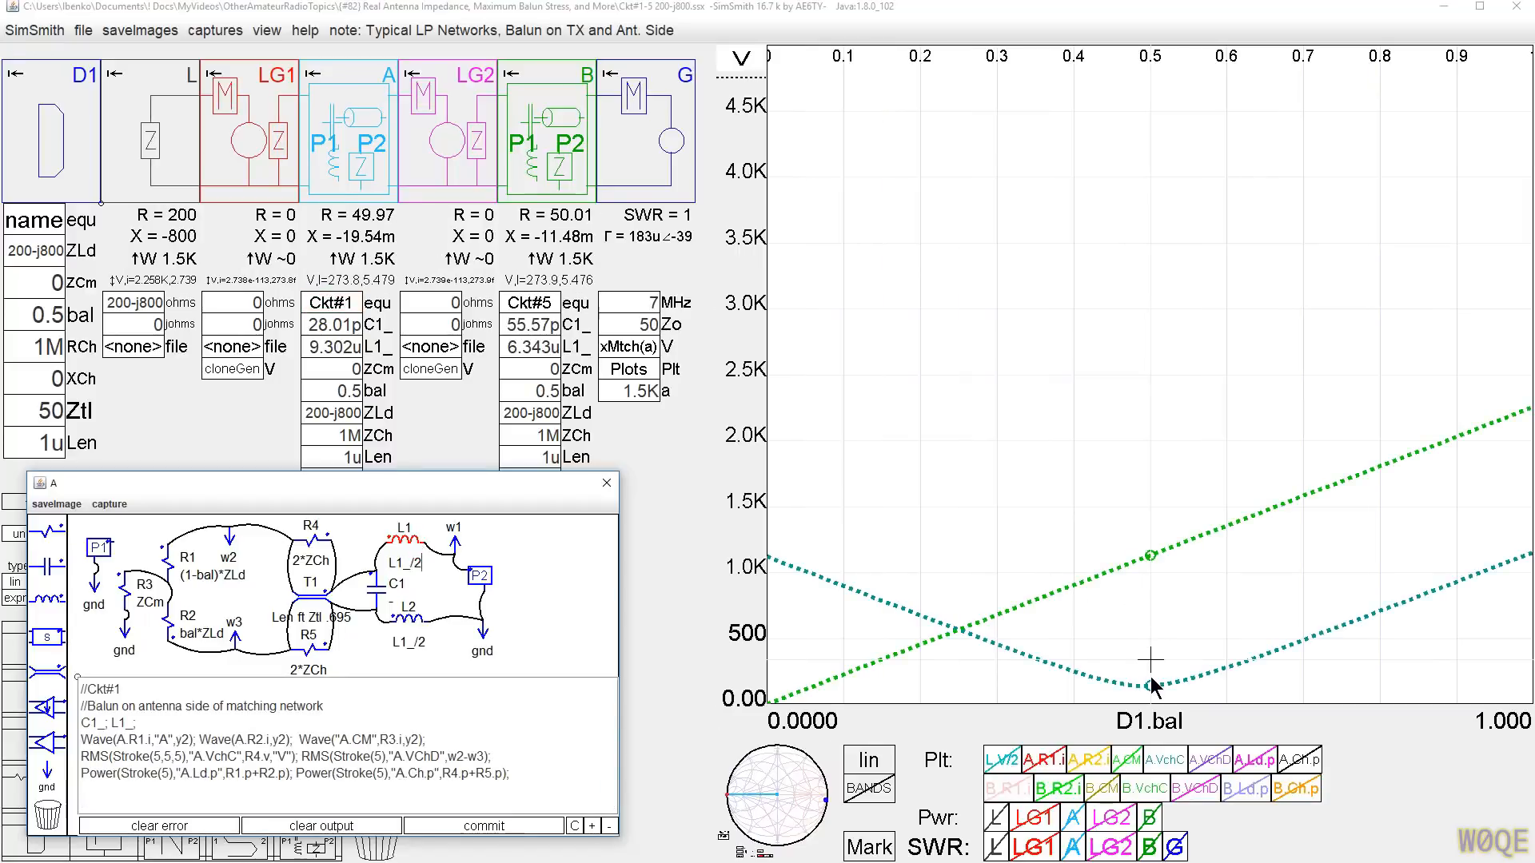
Step: Hide B.VchC so that only A.VchC is plotted, and rescale the voltage axis to reach about 1.8K
left_click(1156, 790)
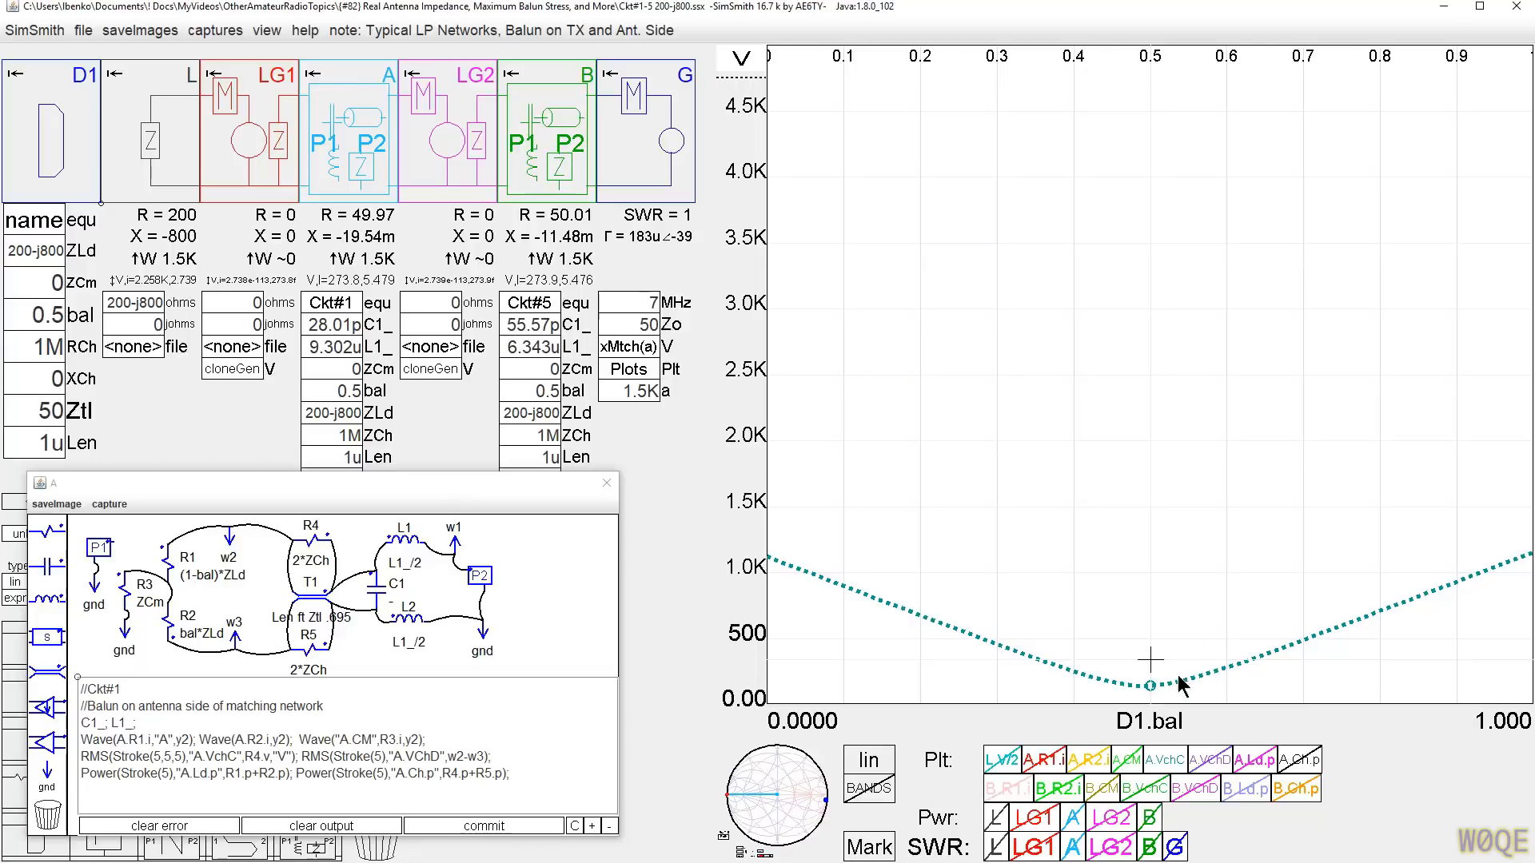
left_click(1004, 761)
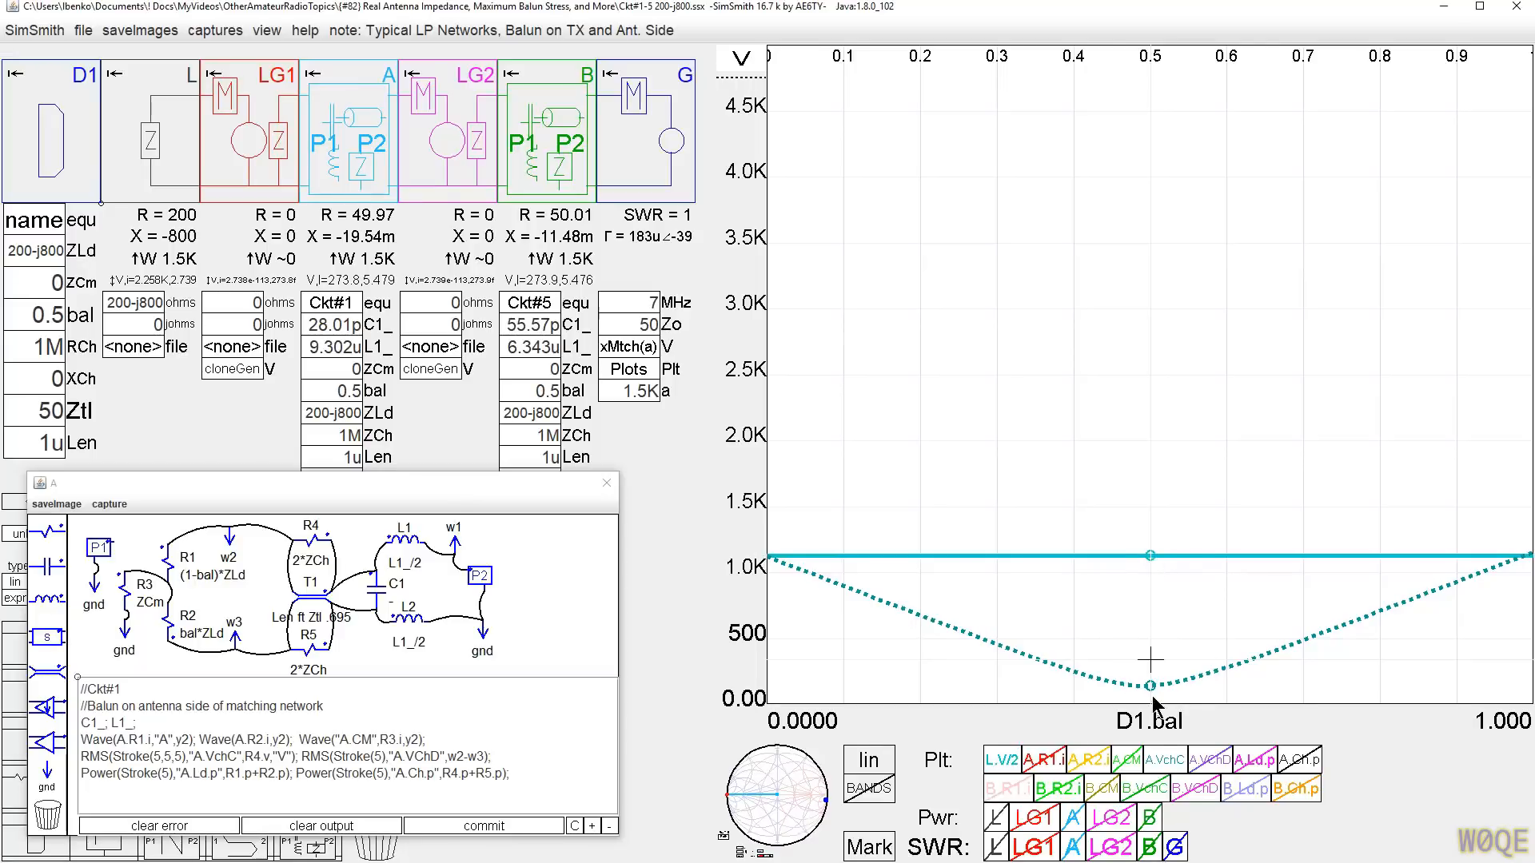
left_click(999, 763)
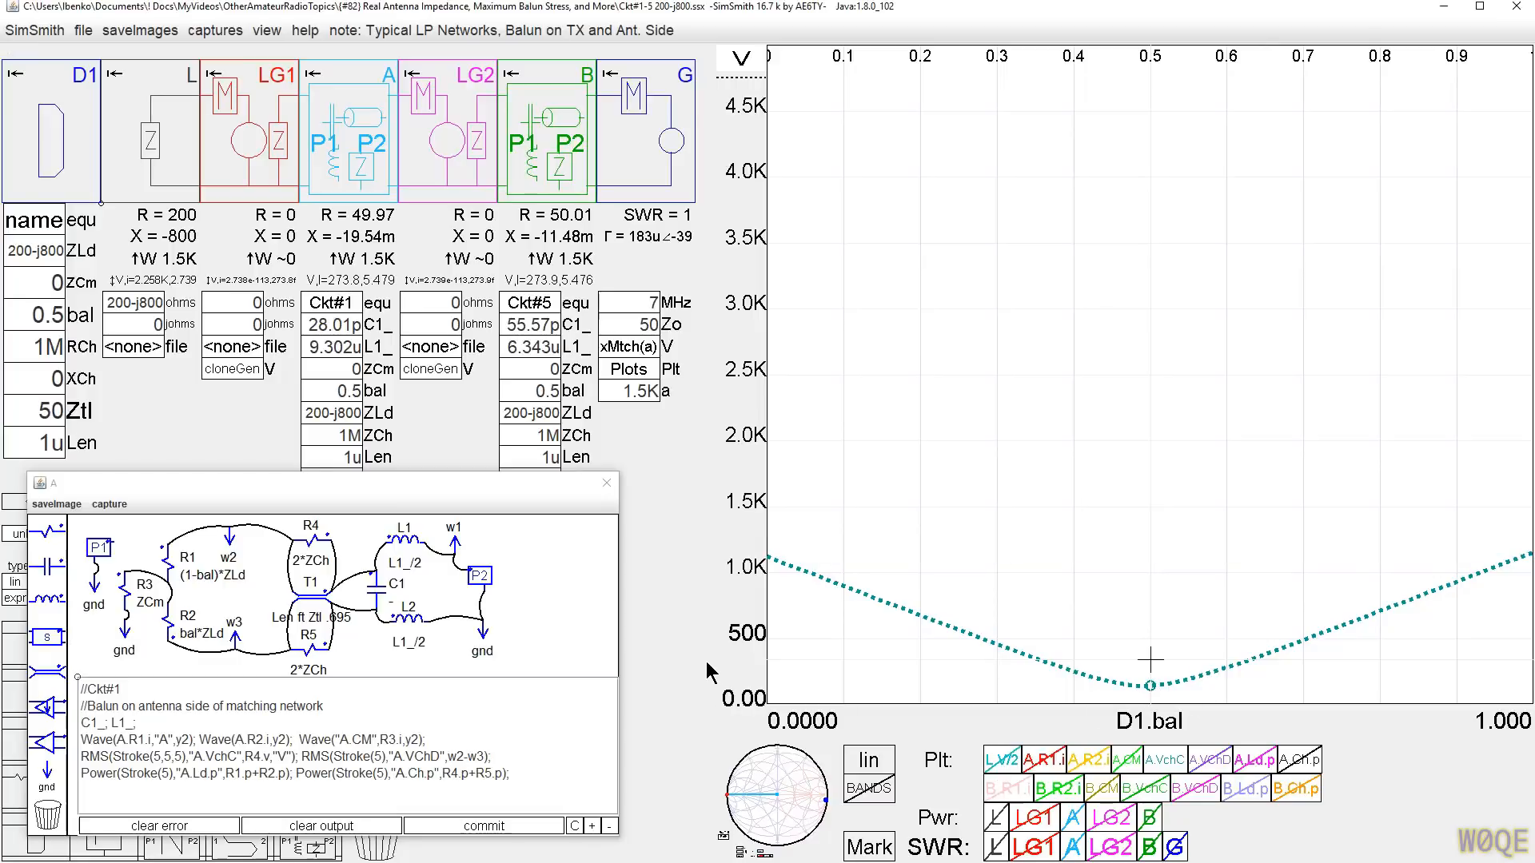
scroll(743, 665, "down", 1)
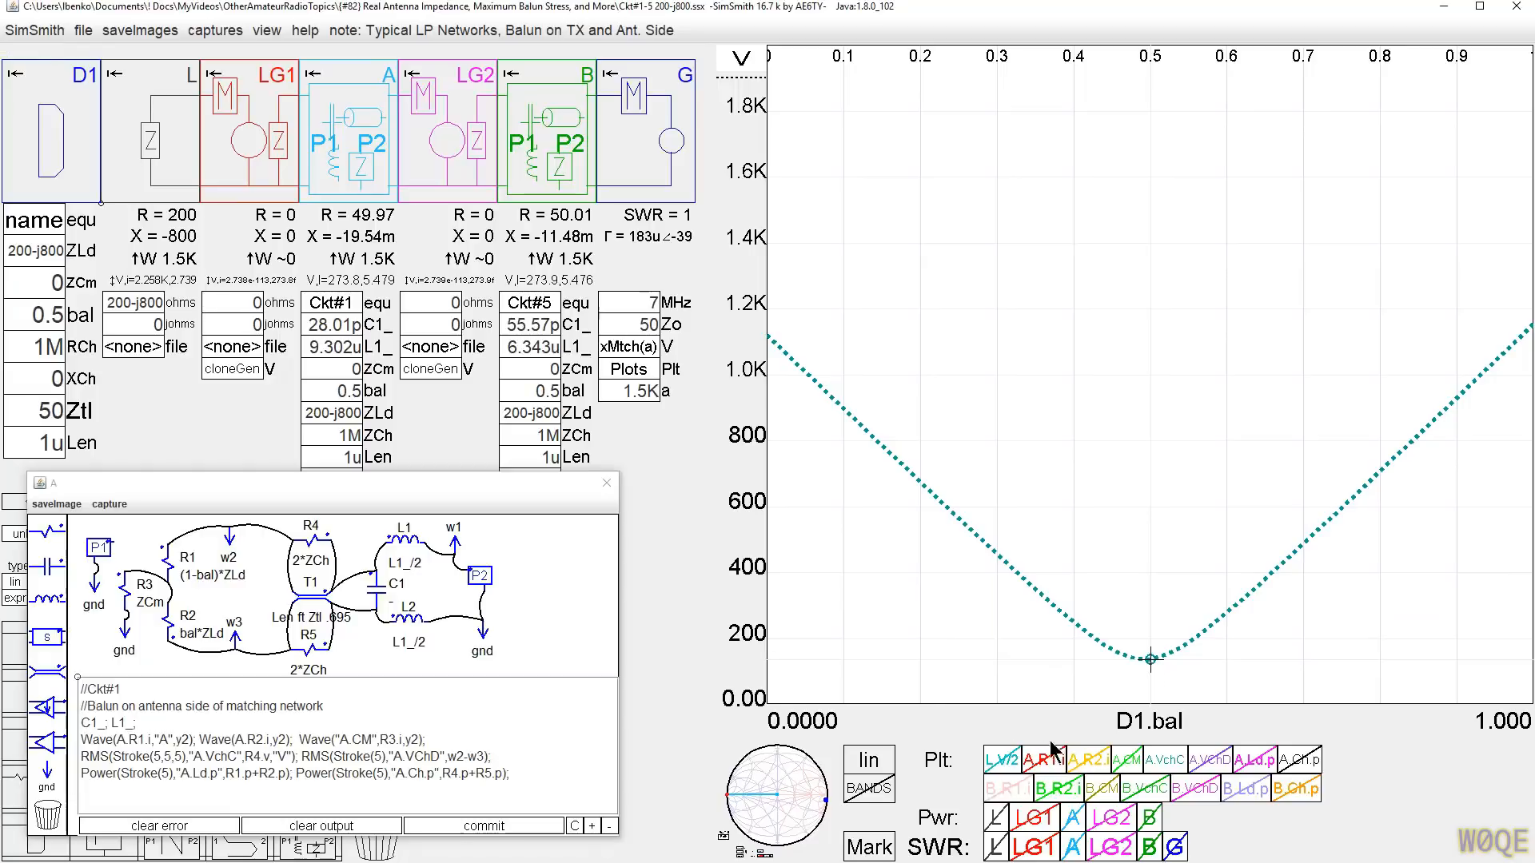
Step: Show L.V/2, read it and A.VchC at D1.bal 0.5, and hide L.V/2 again
left_click(1003, 760)
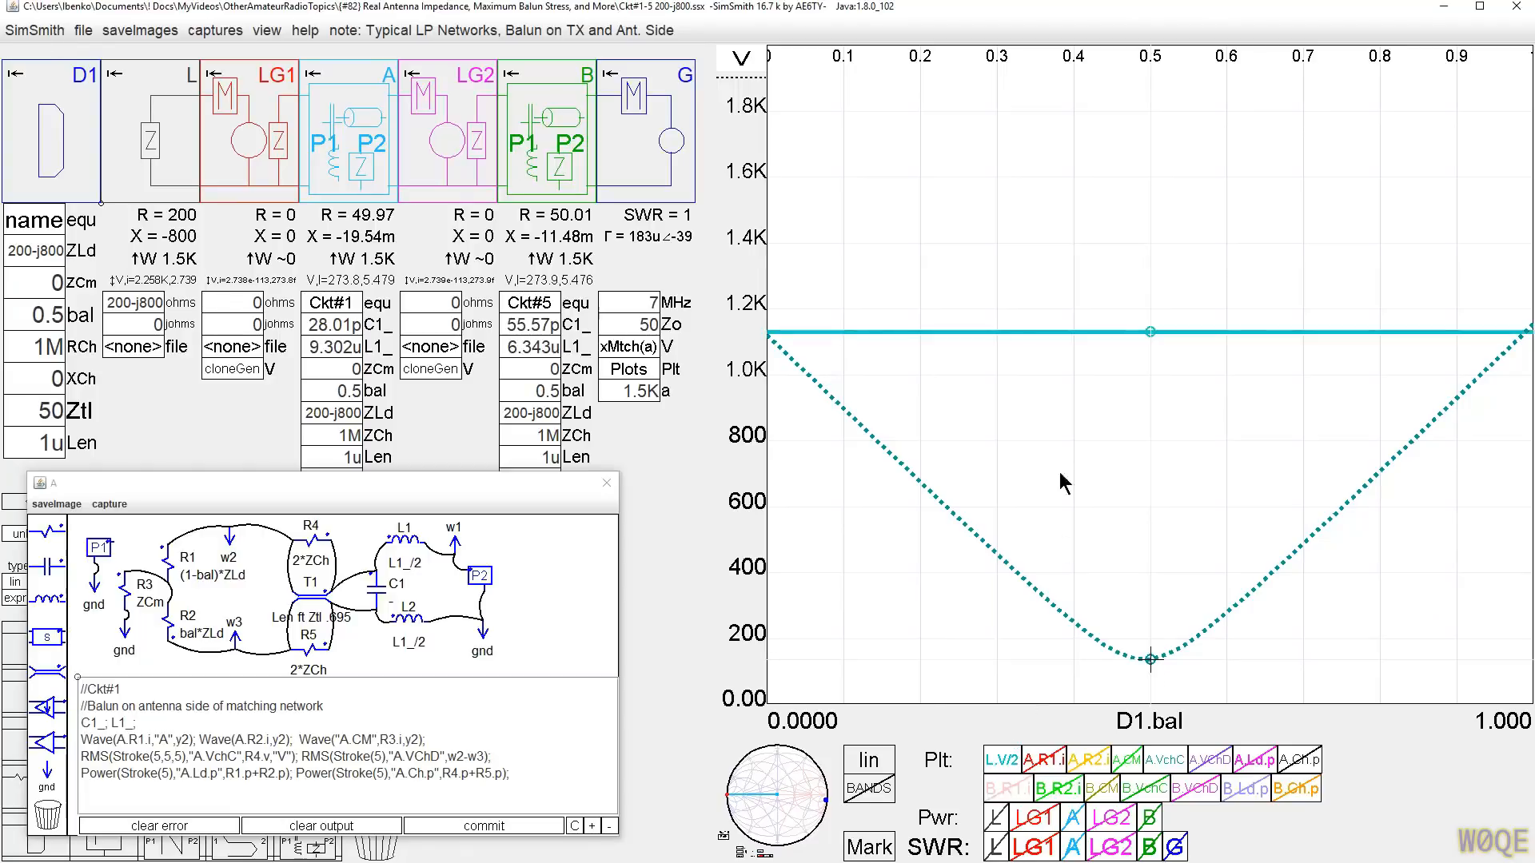
left_click(1149, 337)
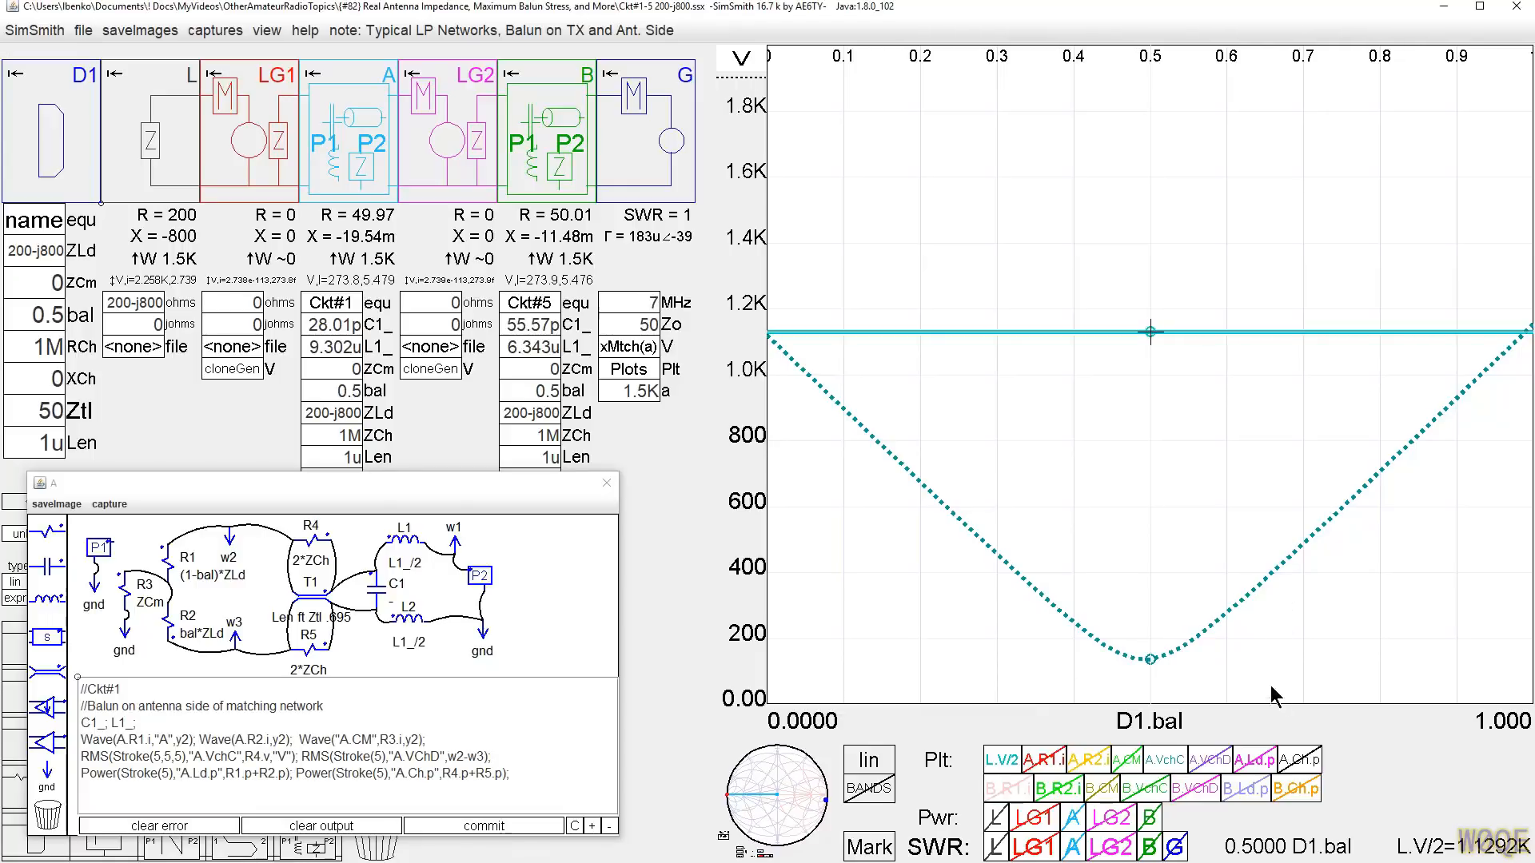
left_click(1150, 661)
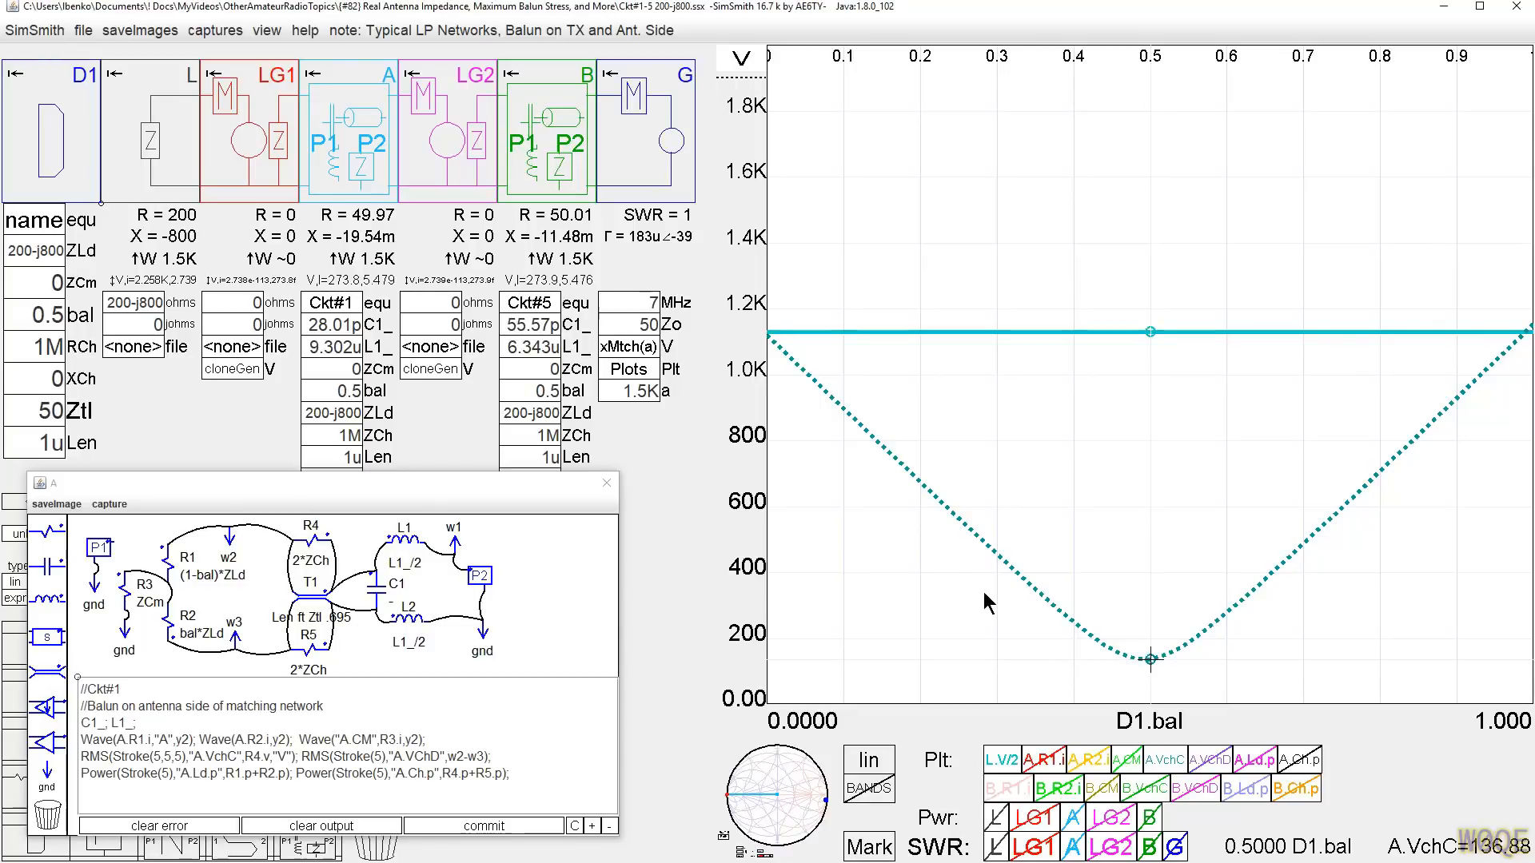
left_click(999, 766)
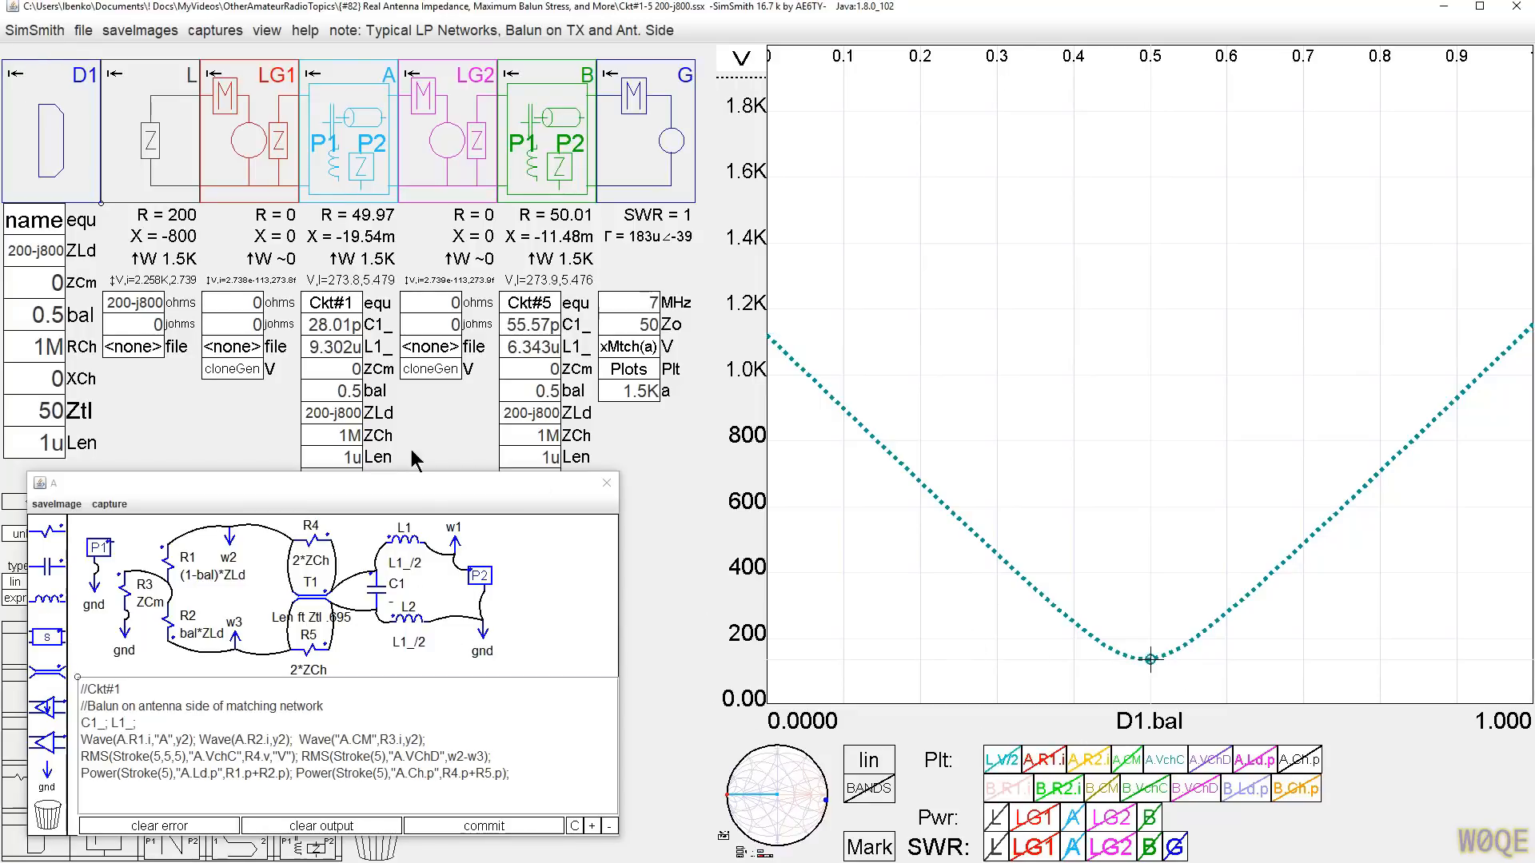
Step: Open block B's Ckt#5 schematic and insert a copy of C1 as a series capacitor in the lower line before R5
left_click(524, 308)
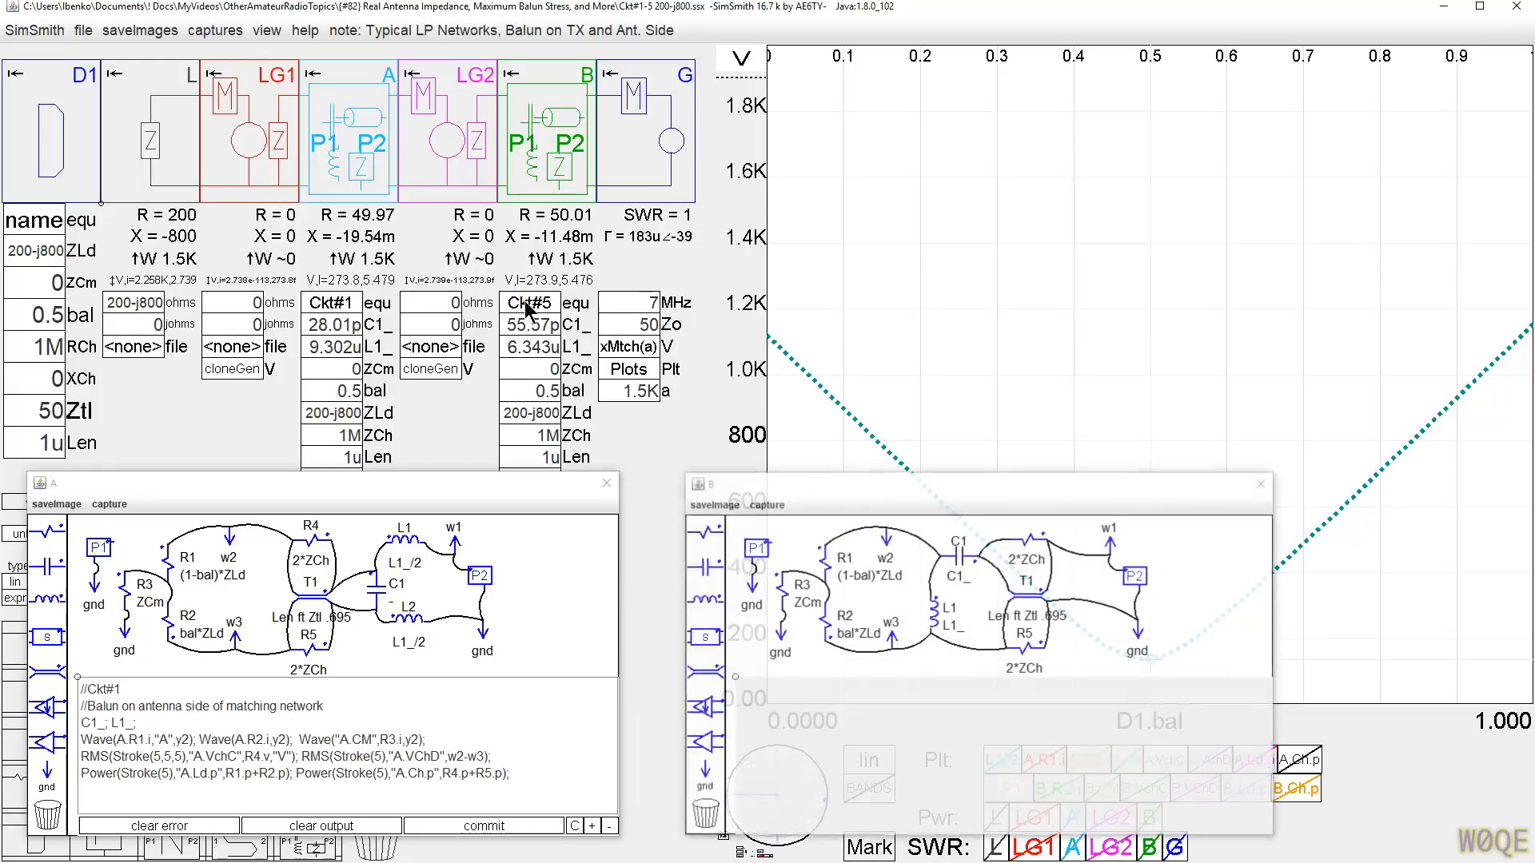
left_click_drag(860, 494, 288, 494)
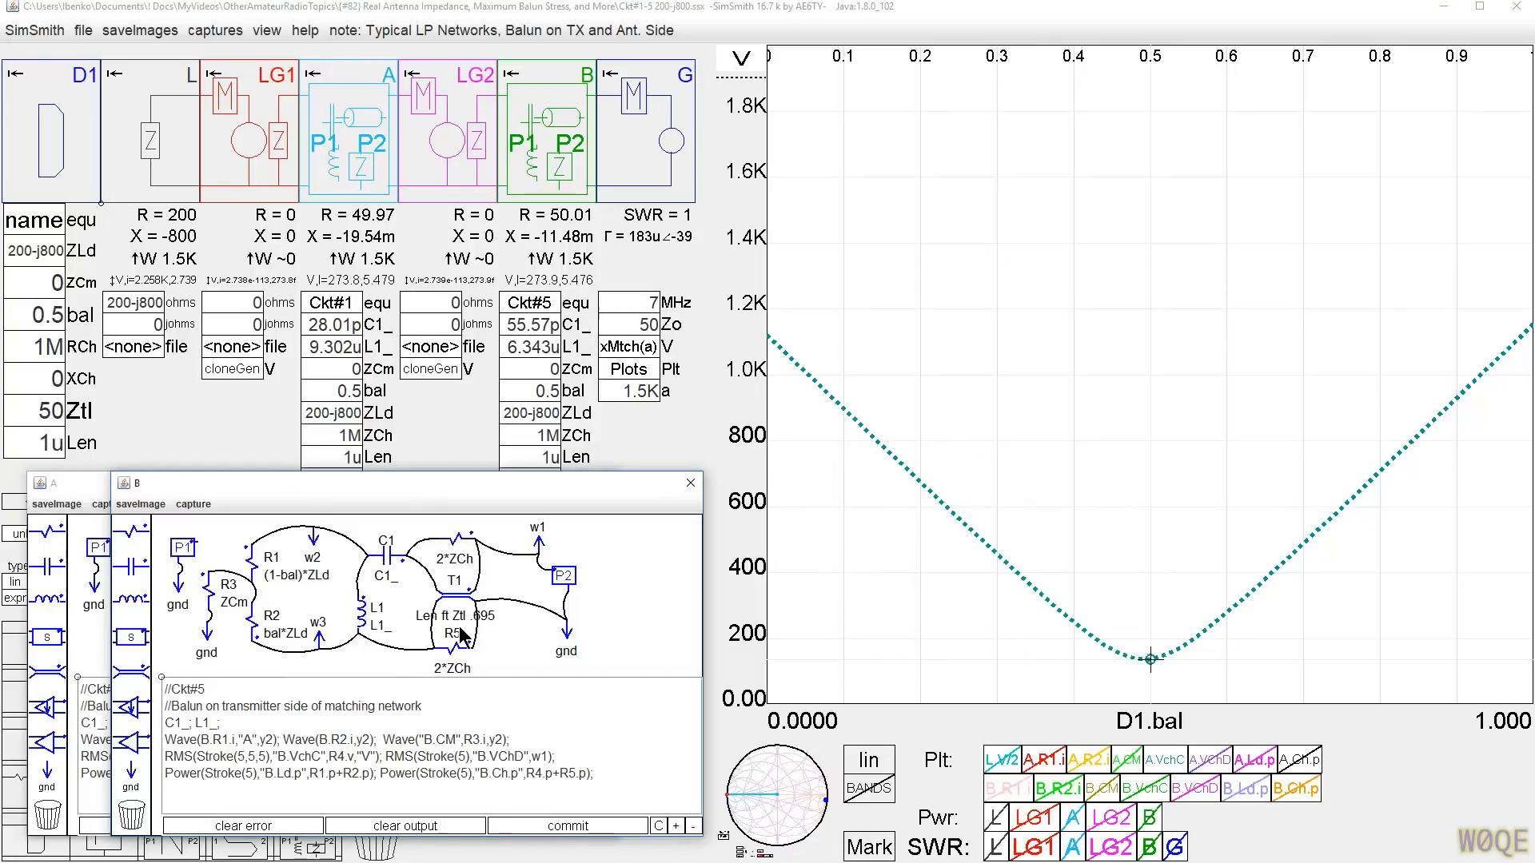
left_click(389, 648)
left_click_drag(368, 516, 406, 585)
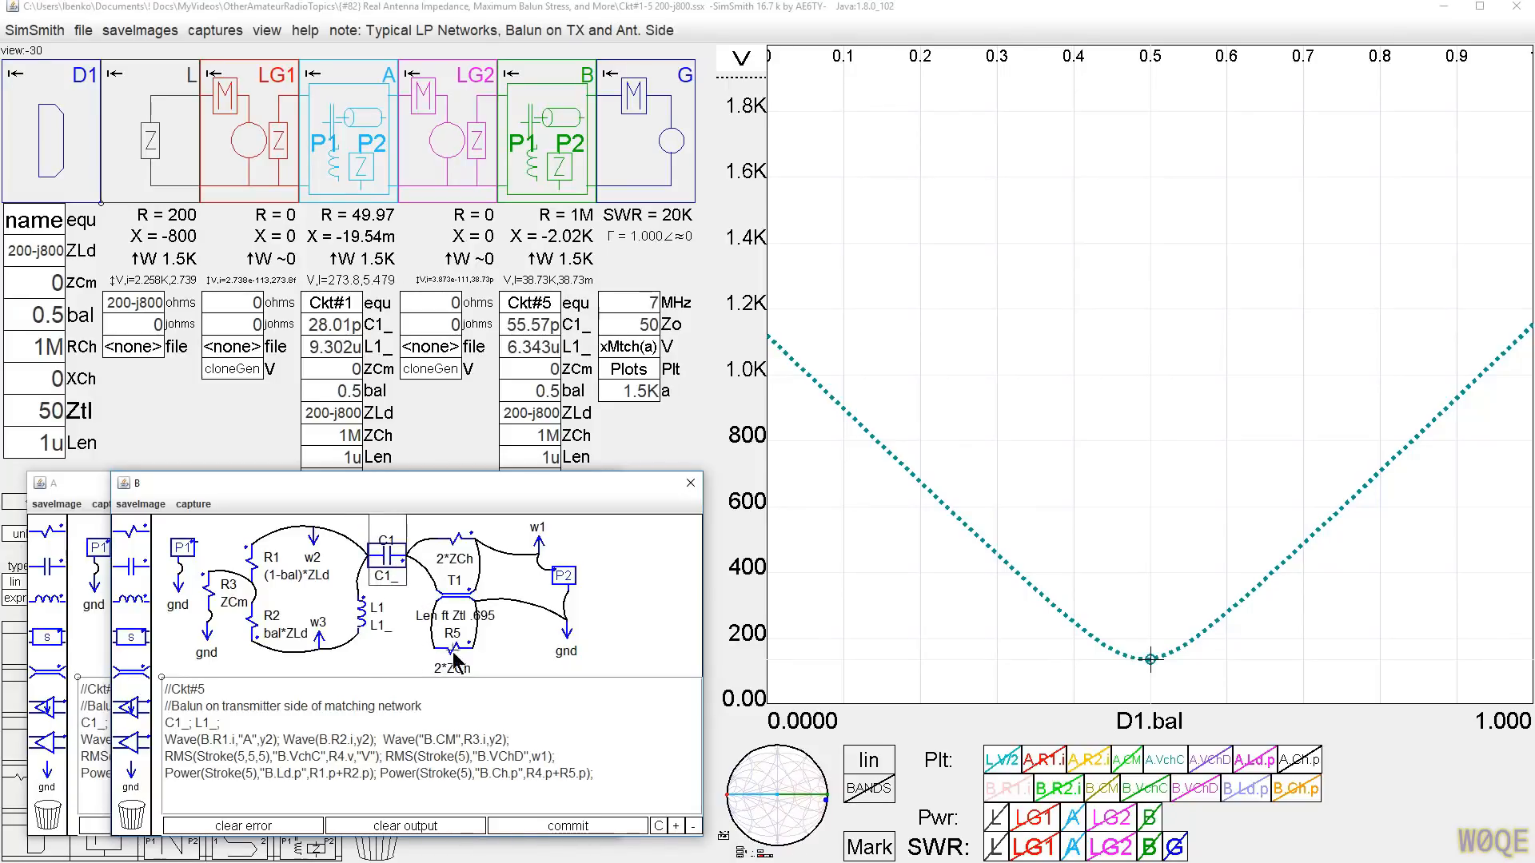
left_click(387, 654)
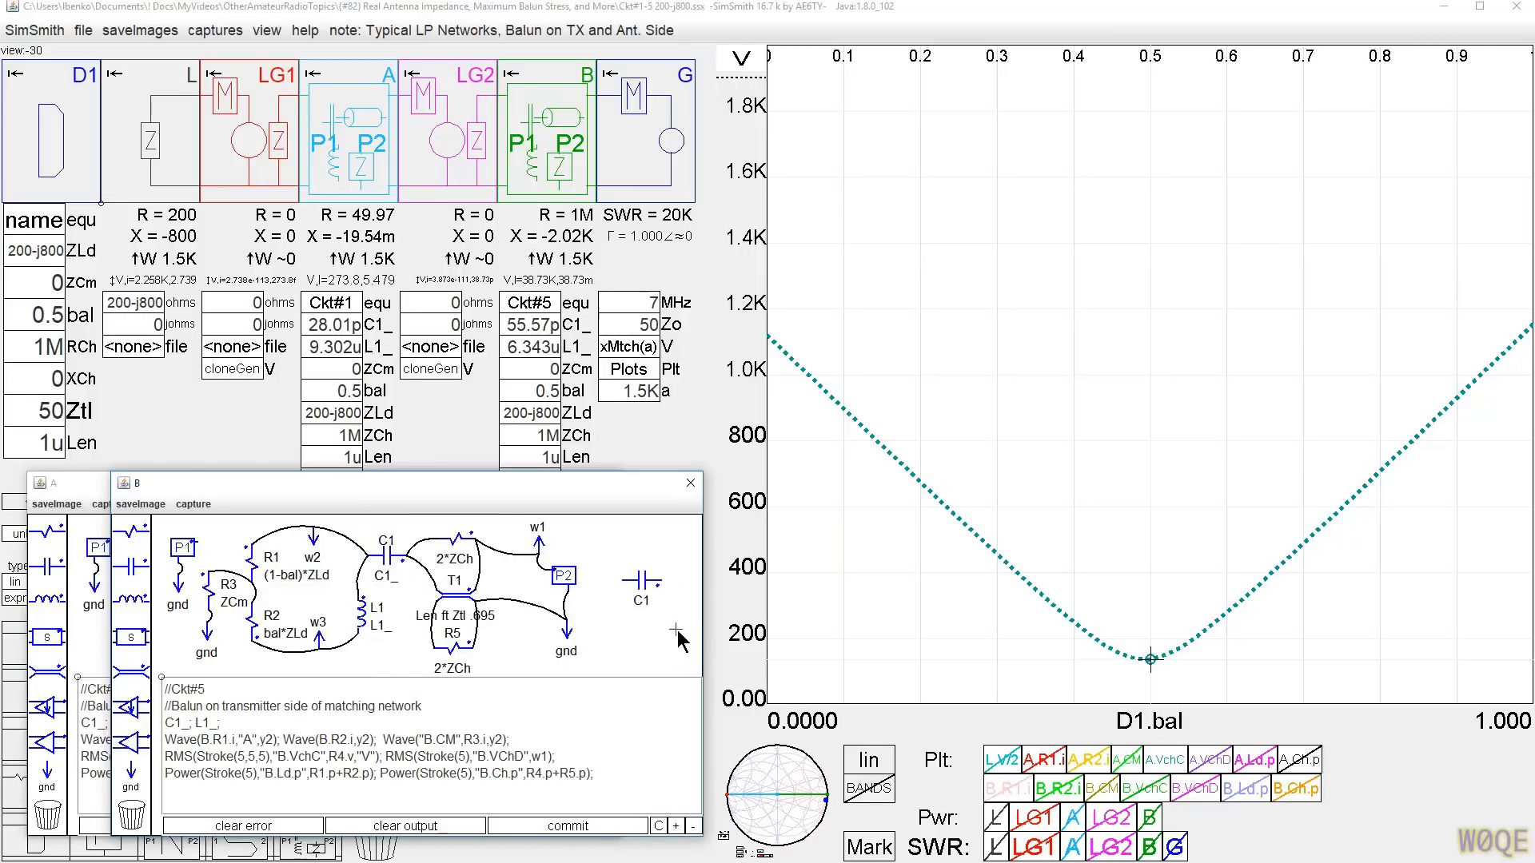
left_click_drag(657, 585, 649, 634)
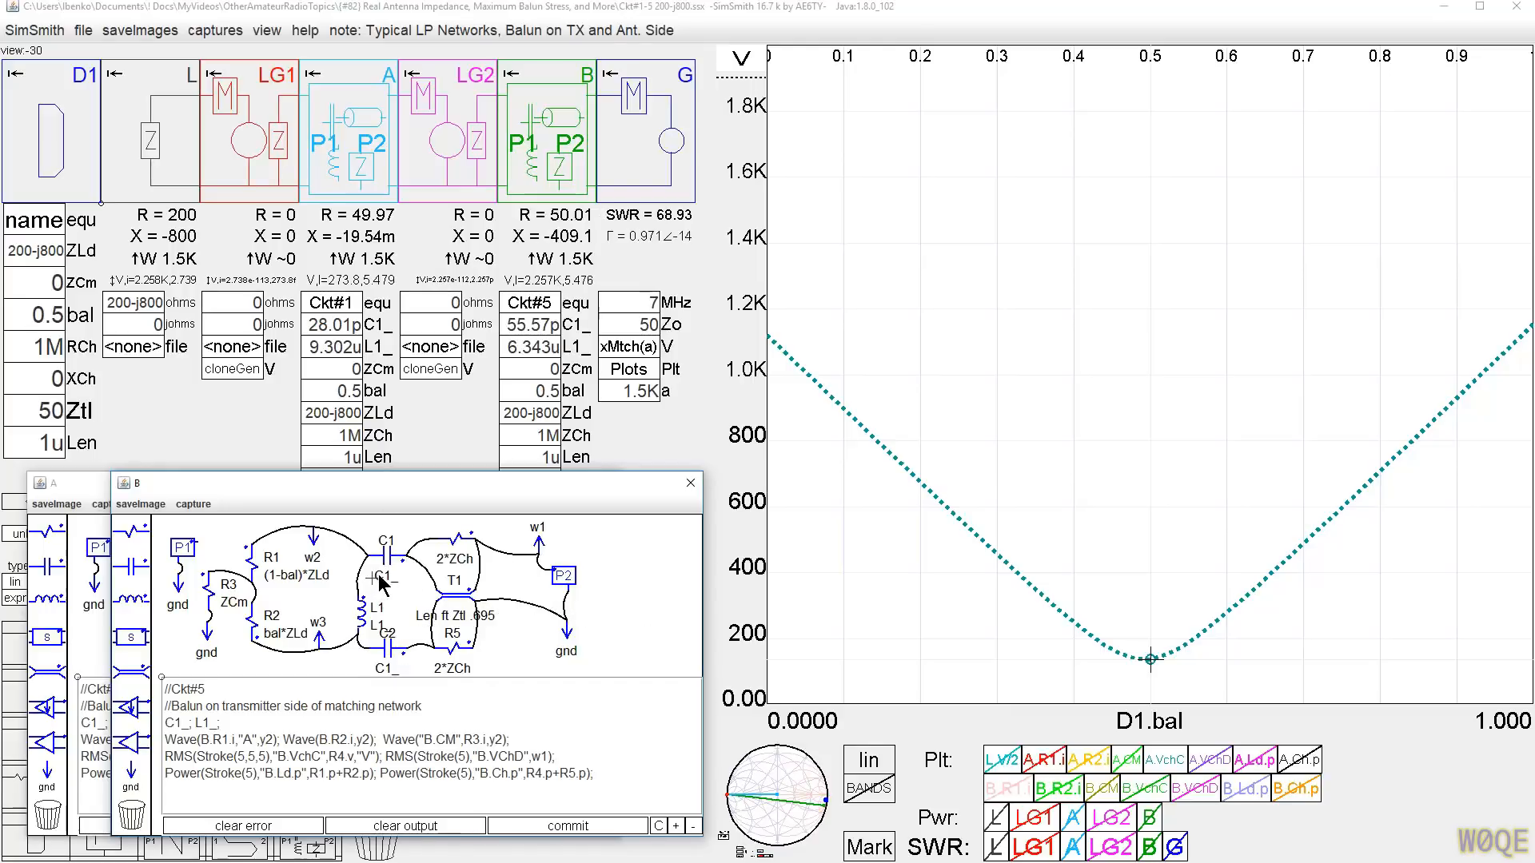
Step: Set block B's series capacitors to 2.*C1_ for C1 and 2*C1_ for C2, and plot block B's SWR
type("2.*")
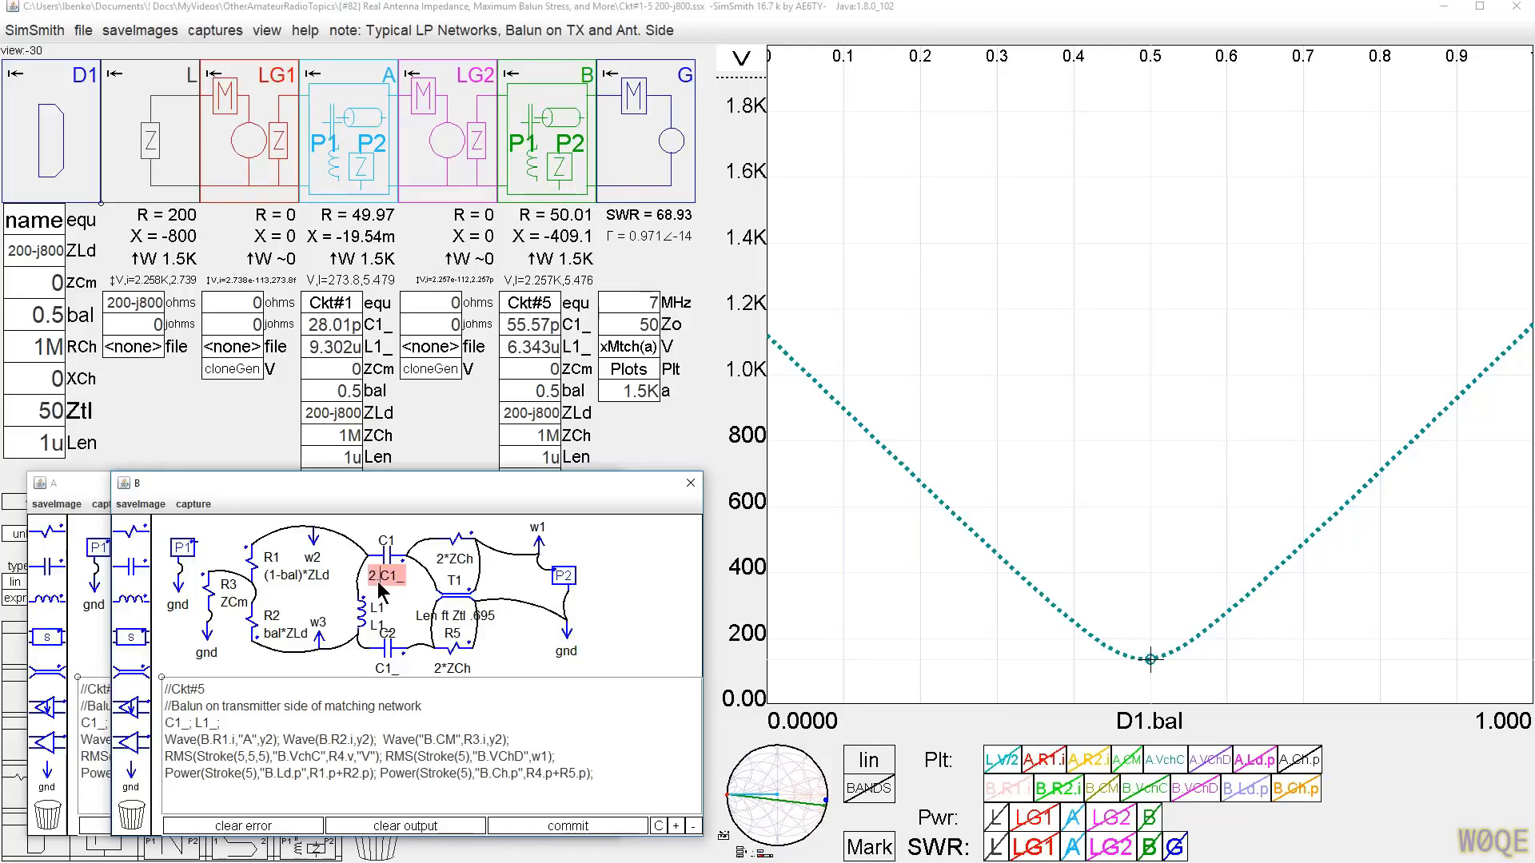
key("Return")
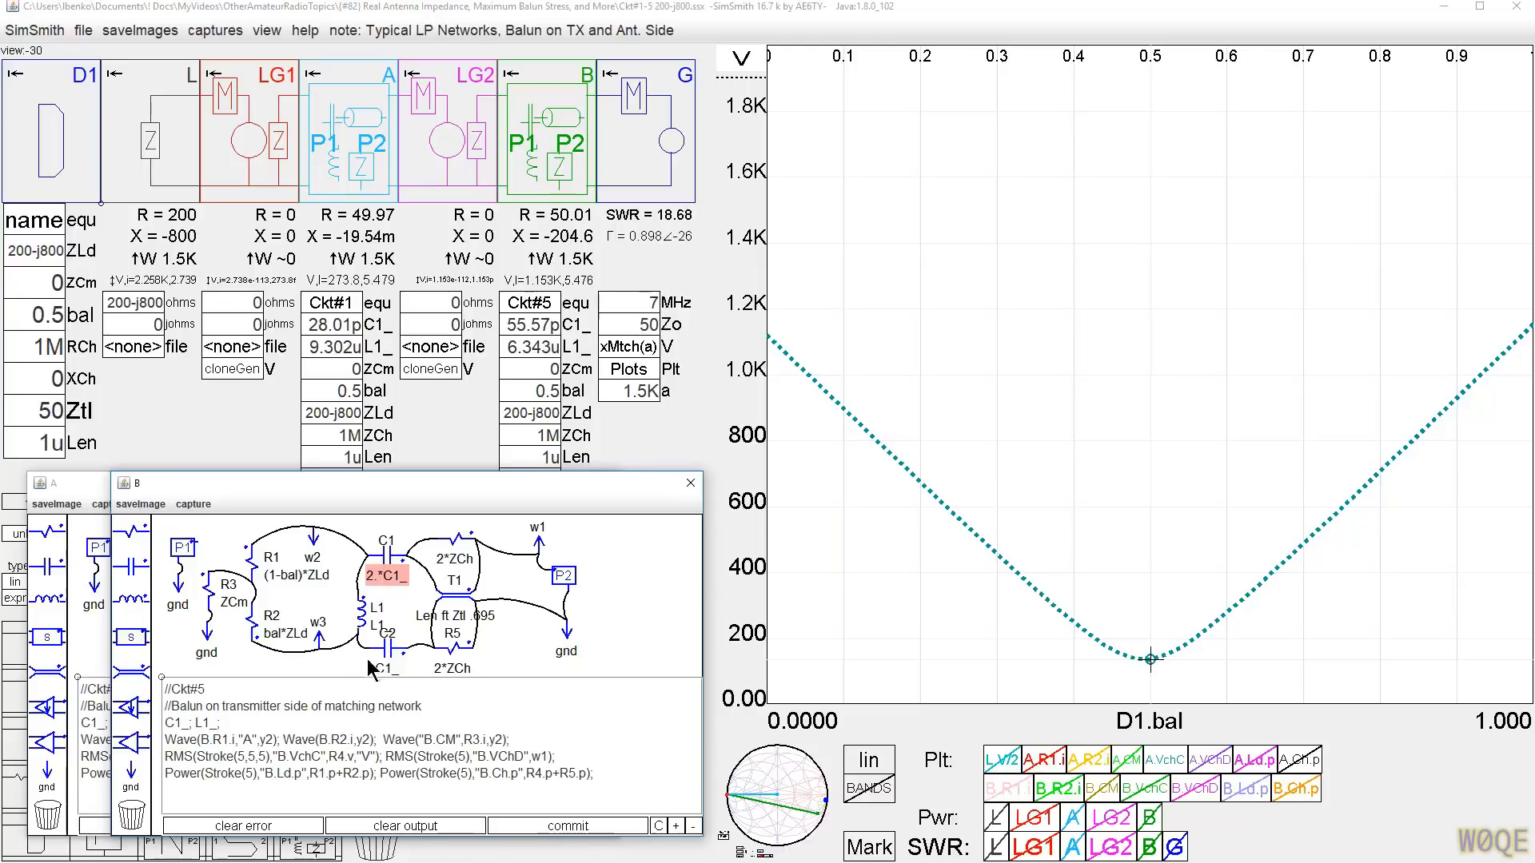
type("2*")
key("Return")
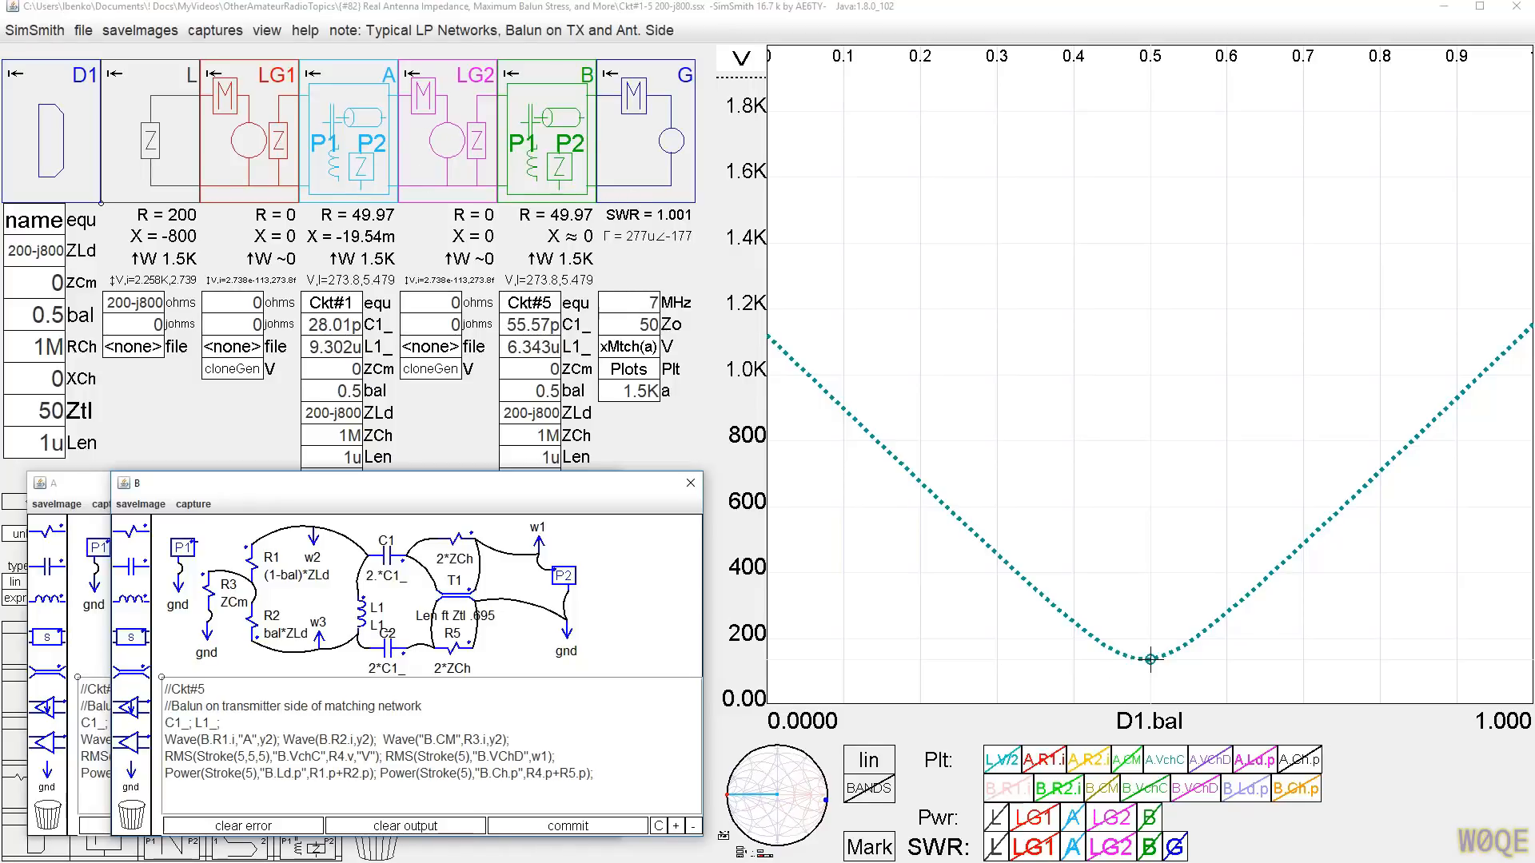
left_click(1150, 847)
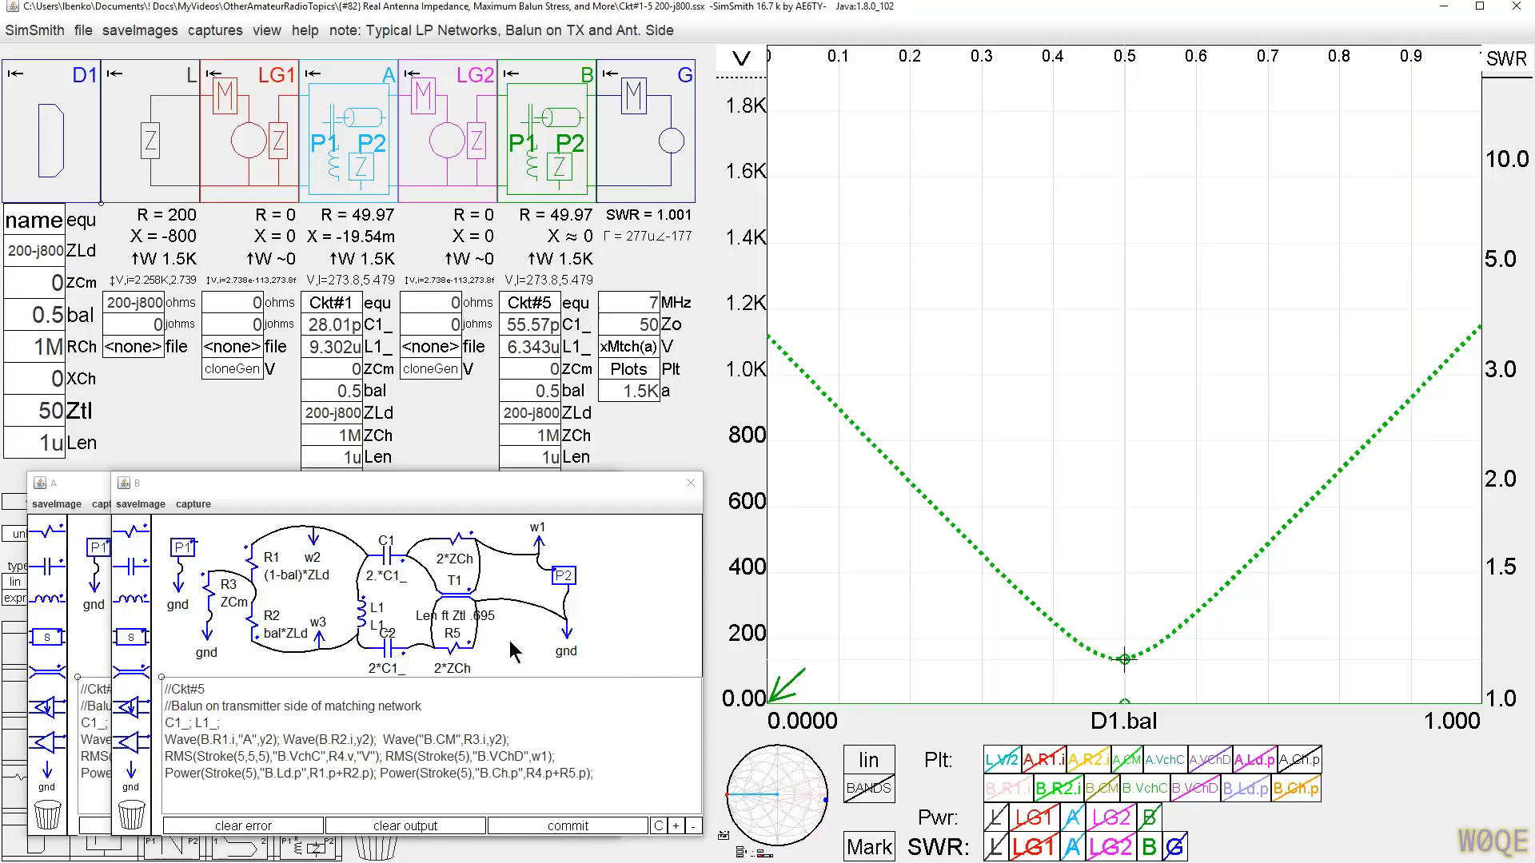
Step: Shift L1 clear of the C2 label and add a 10p capacitor from the lower load line at w3 to a new ground in block B
left_click_drag(365, 611, 356, 598)
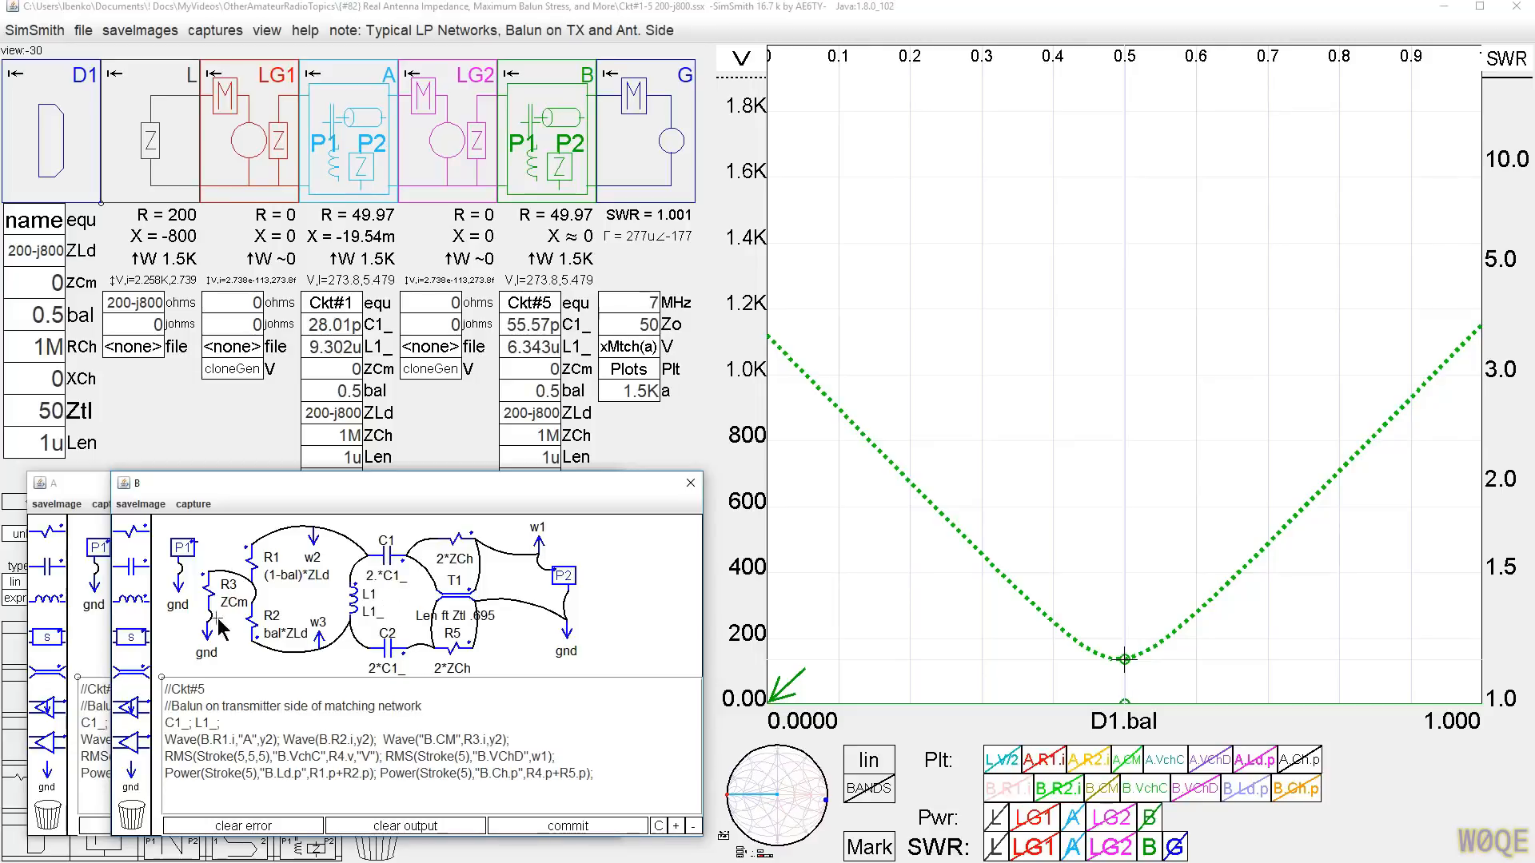
left_click_drag(133, 574, 649, 572)
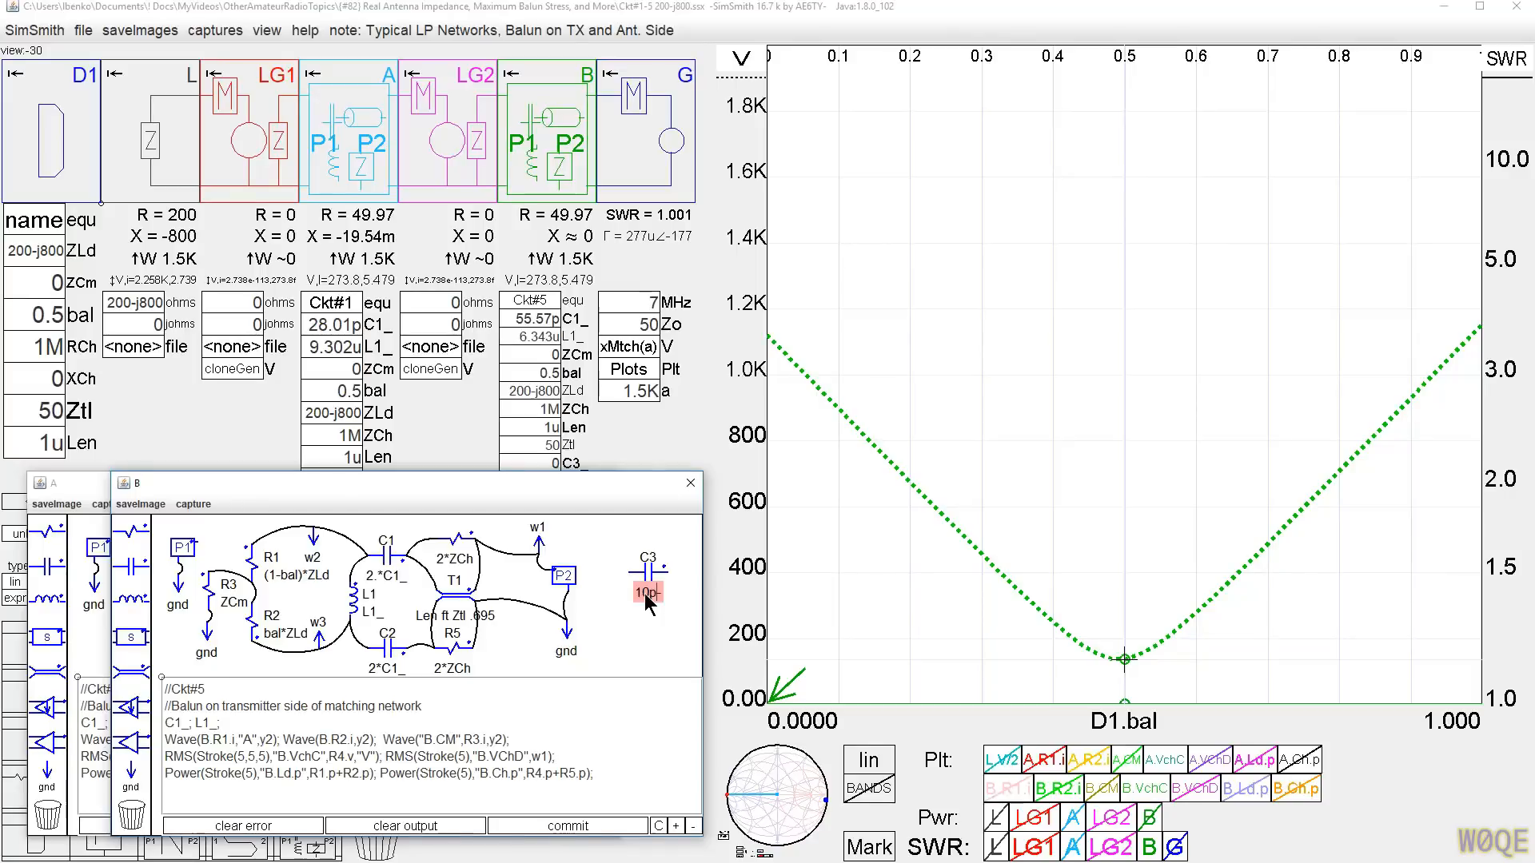
left_click(646, 620)
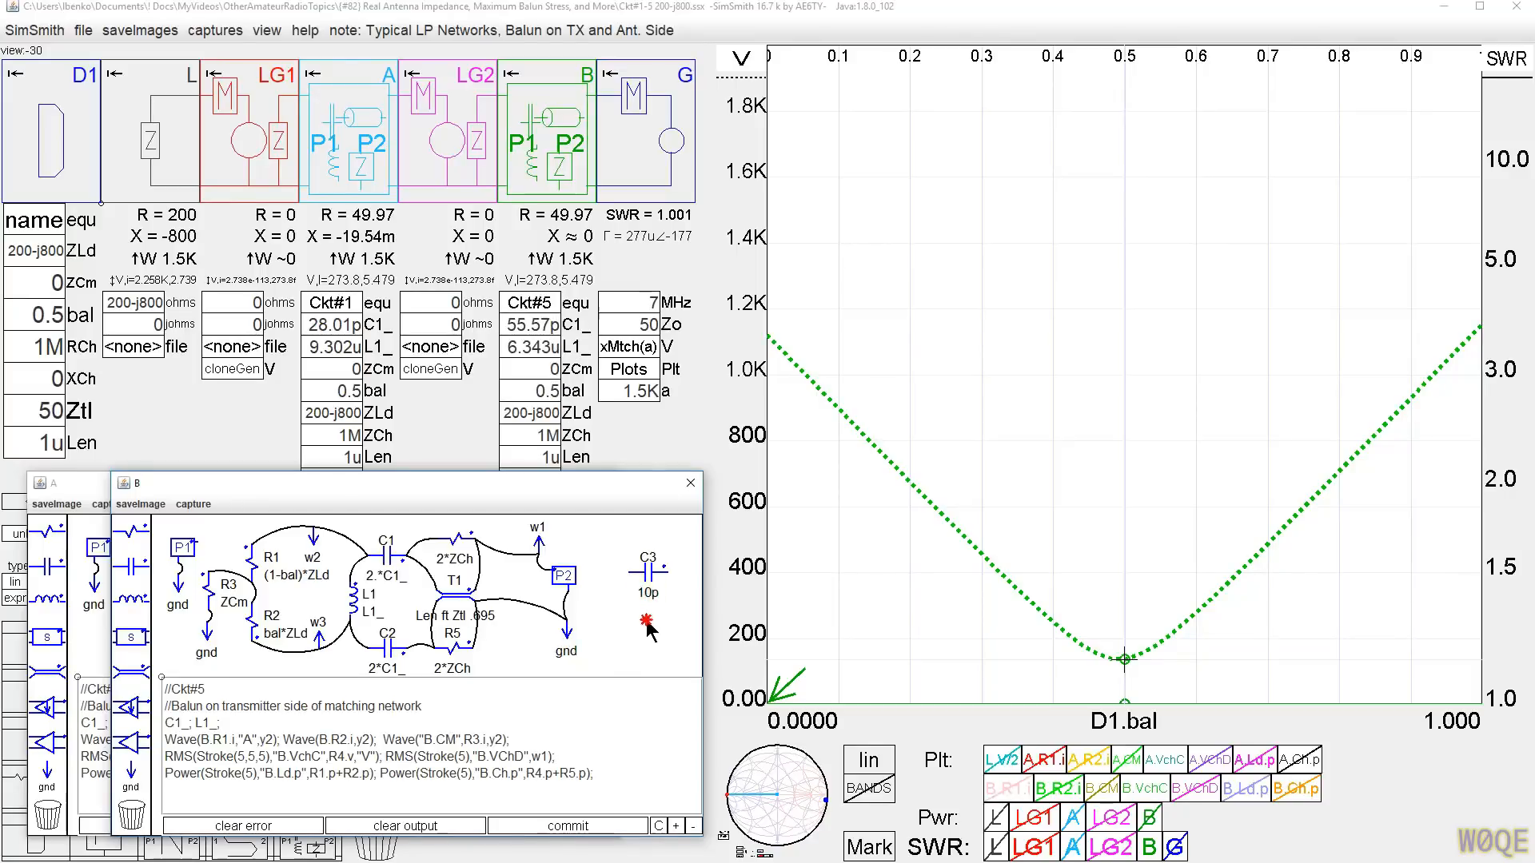
left_click_drag(652, 588, 643, 621)
left_click_drag(540, 472, 538, 403)
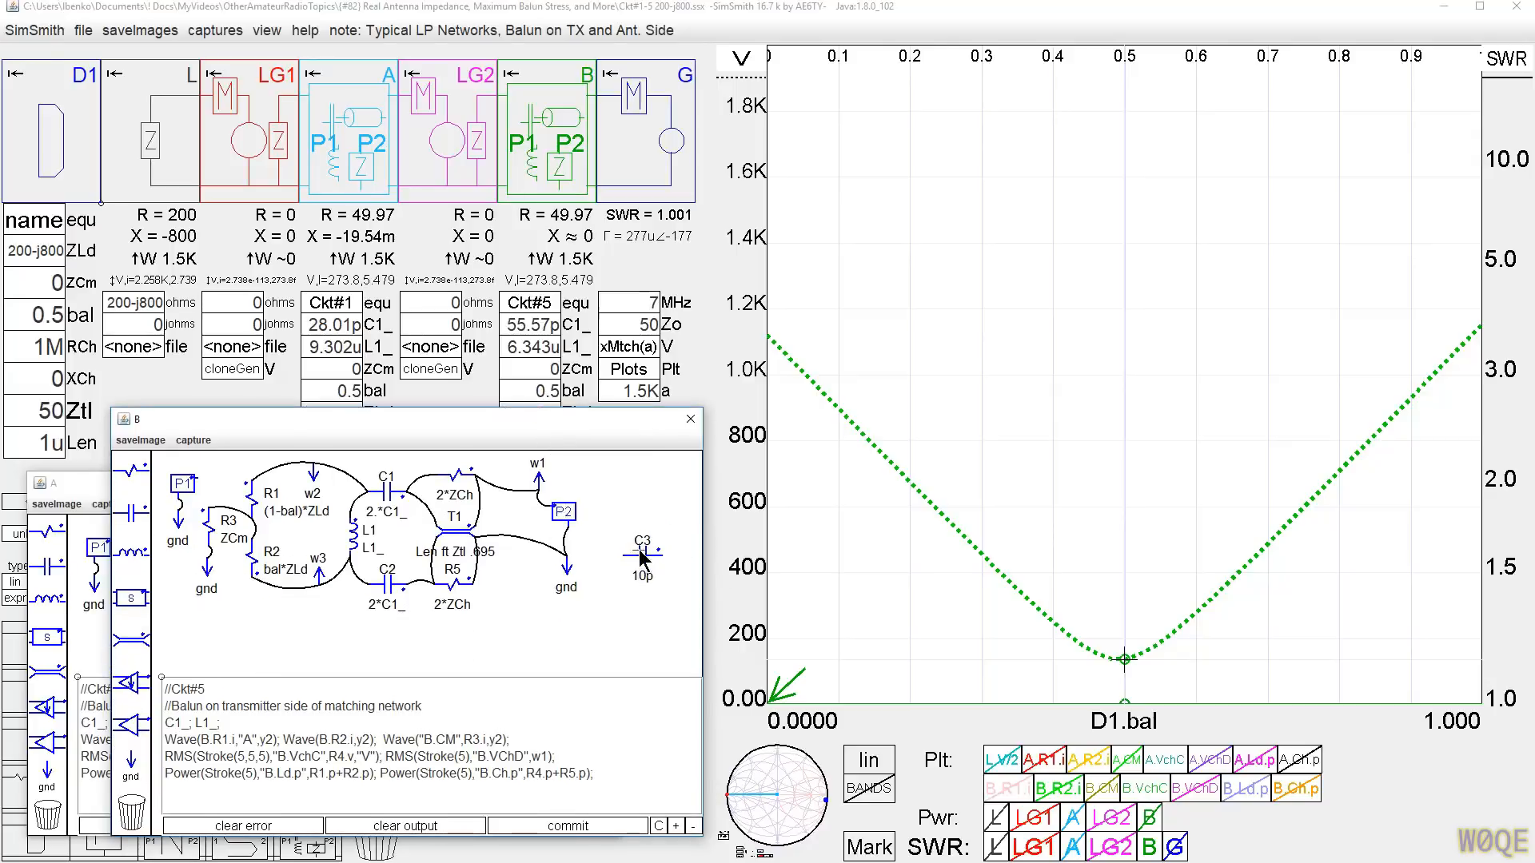
left_click_drag(643, 560, 205, 571)
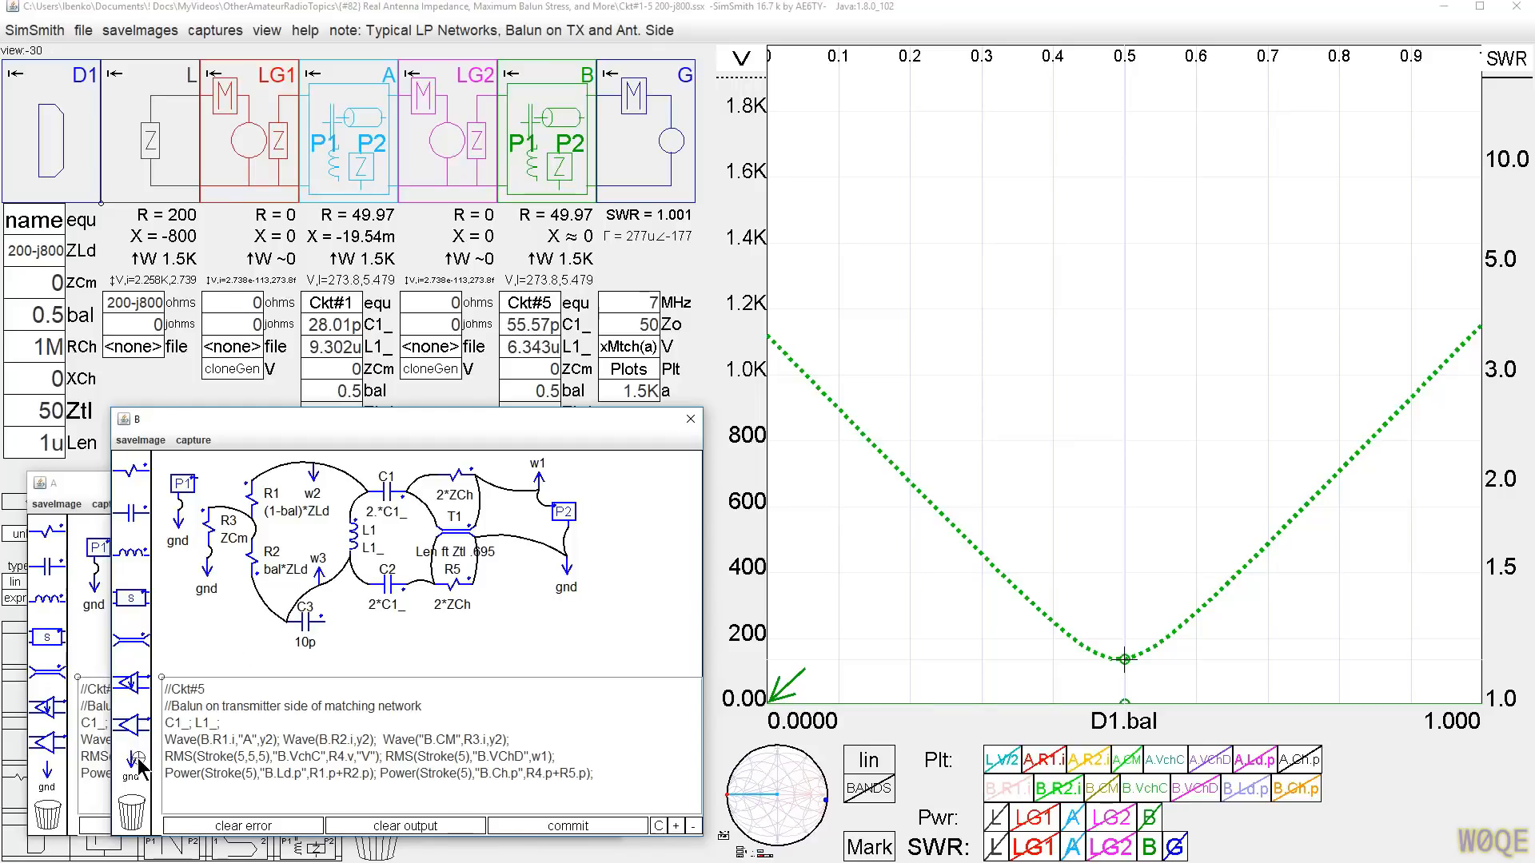
left_click_drag(134, 769, 421, 643)
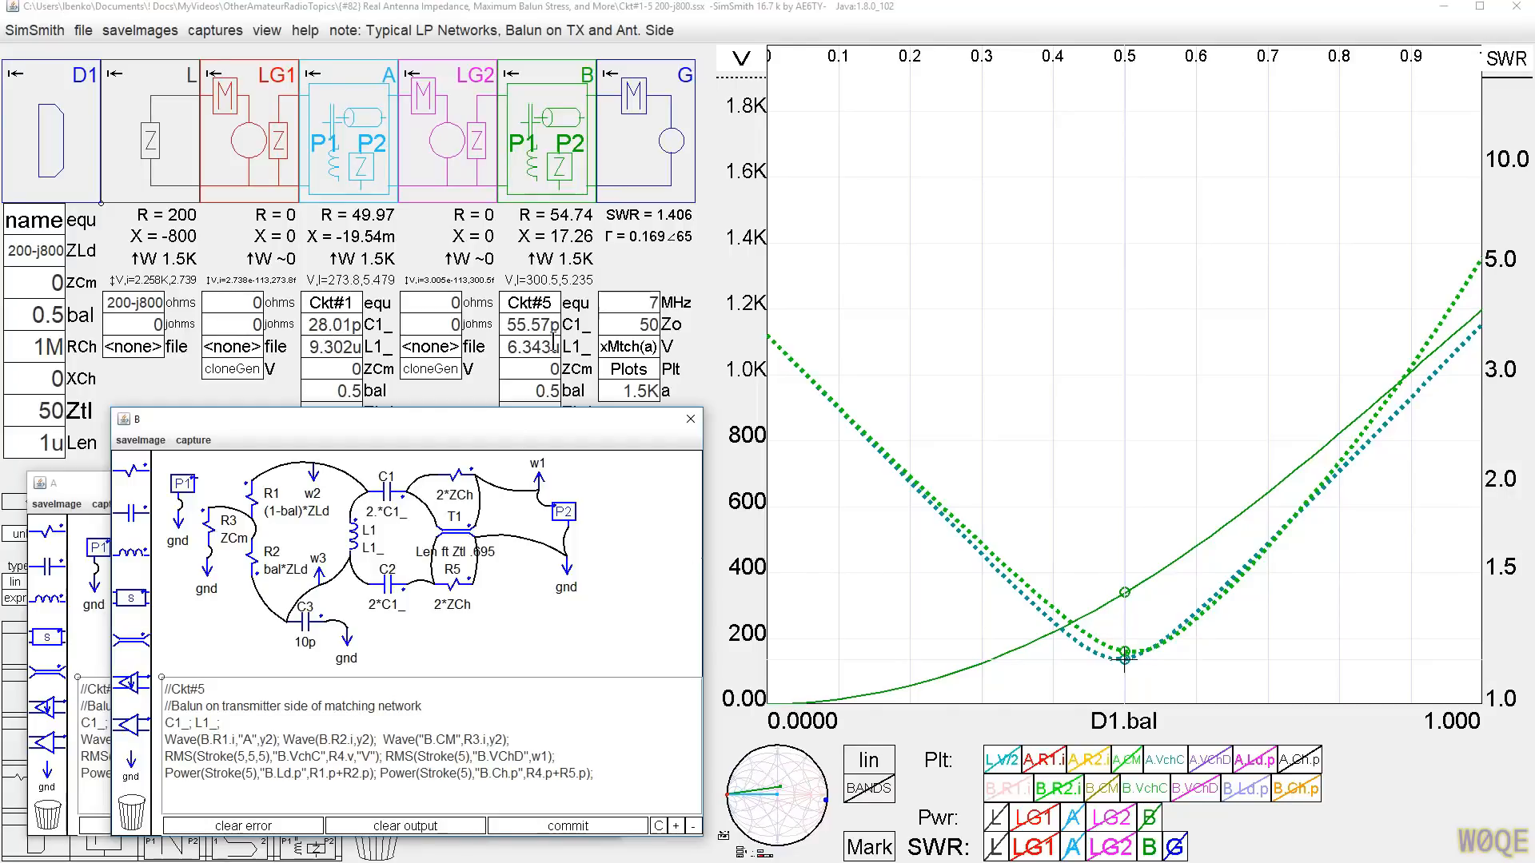
Step: Retune block B to the lowest SWR at D1.bal 0.5, setting C1_ to 54.03p and L1_ to 6.279u
left_click(521, 325)
scroll(519, 332, "down", 1)
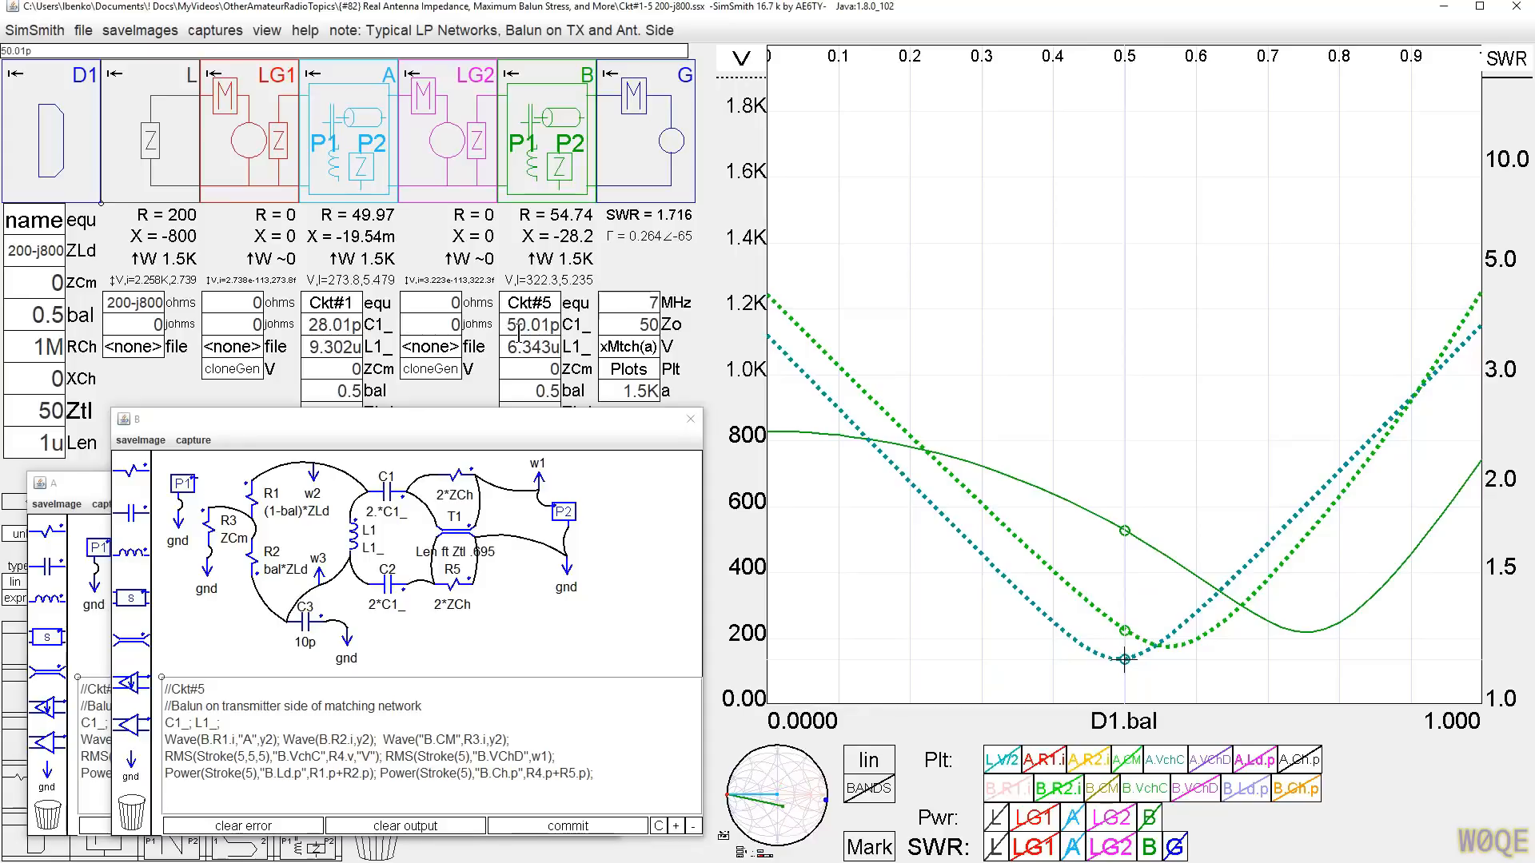
scroll(519, 333, "up", 1)
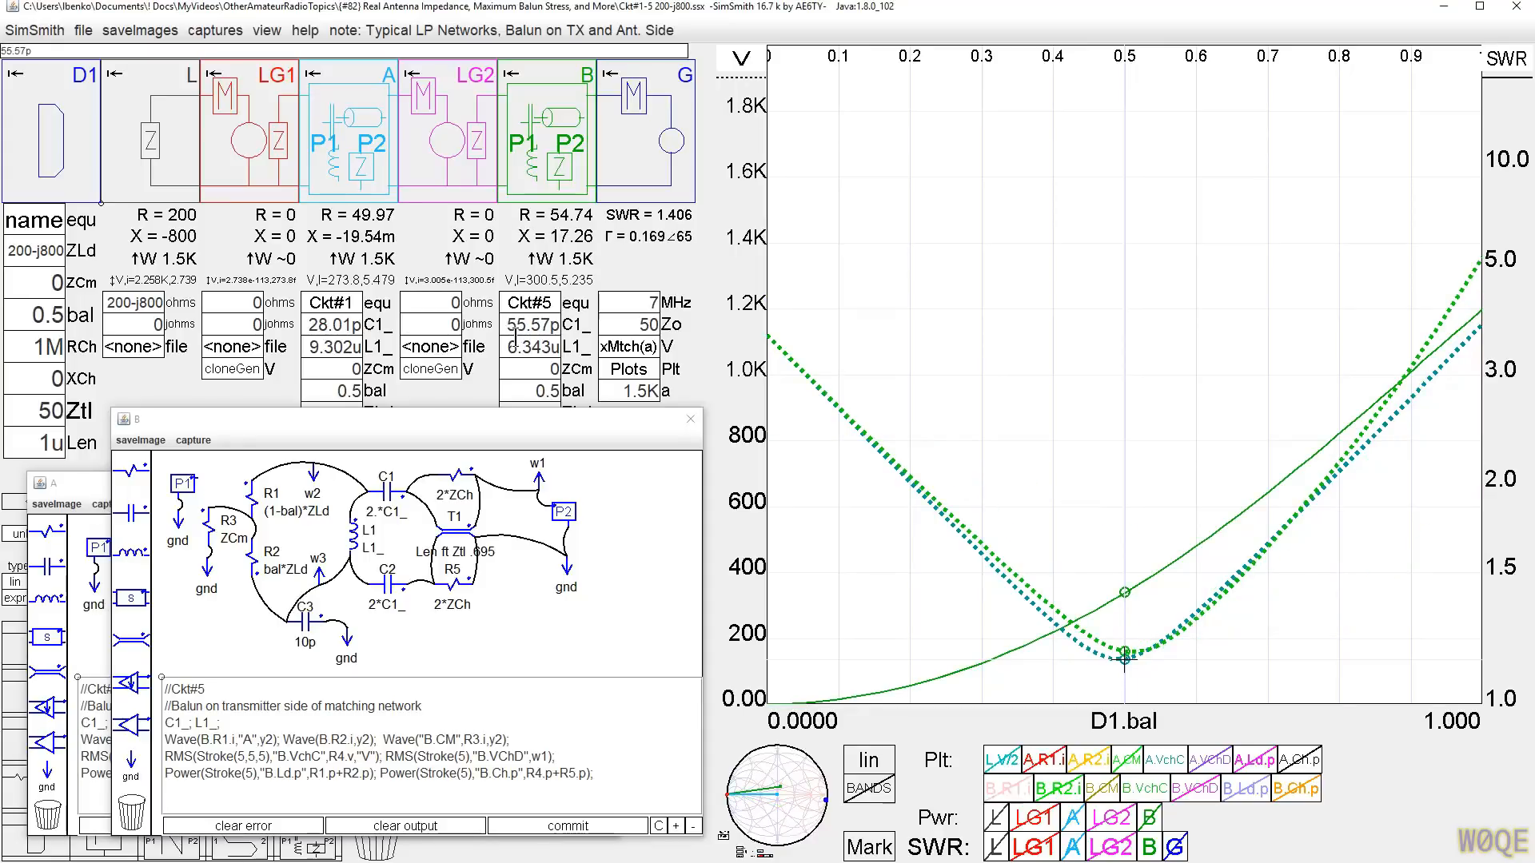
scroll(528, 324, "down", 2)
scroll(525, 324, "down", 1)
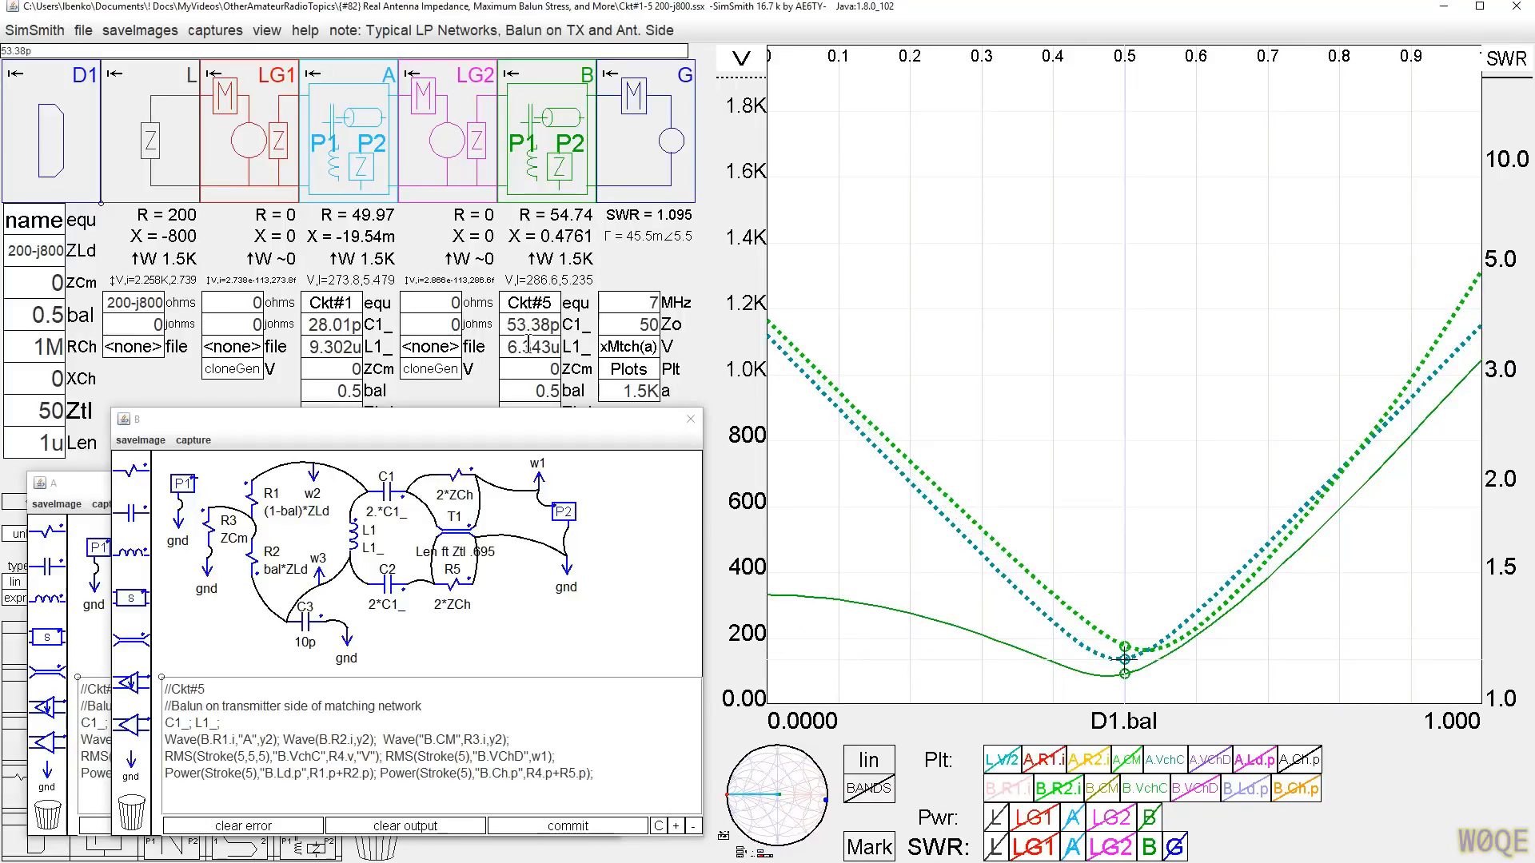
scroll(528, 346, "up", 2)
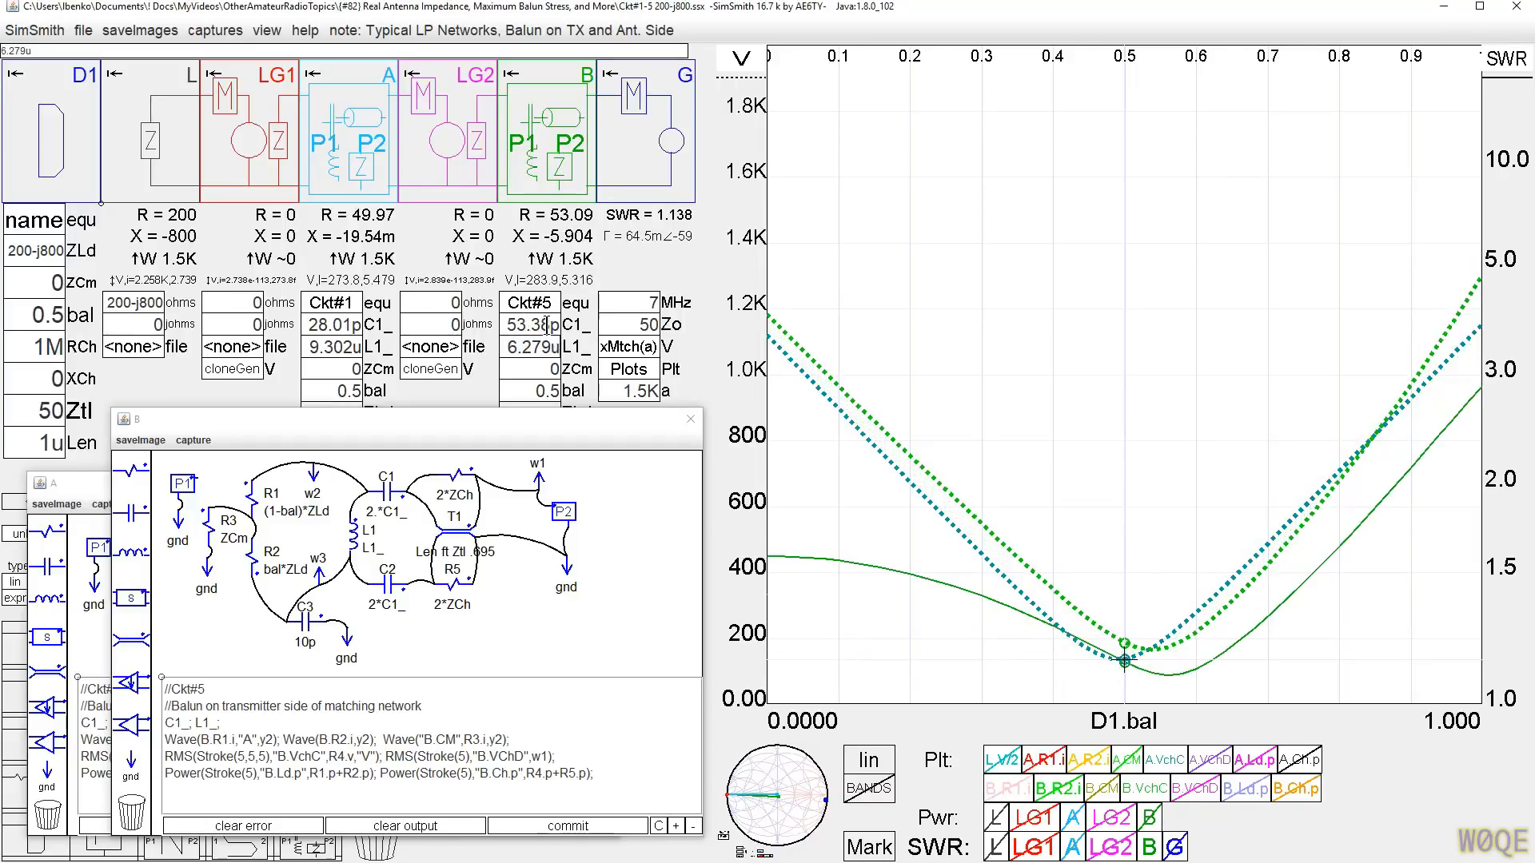
scroll(546, 323, "up", 1)
scroll(544, 324, "up", 1)
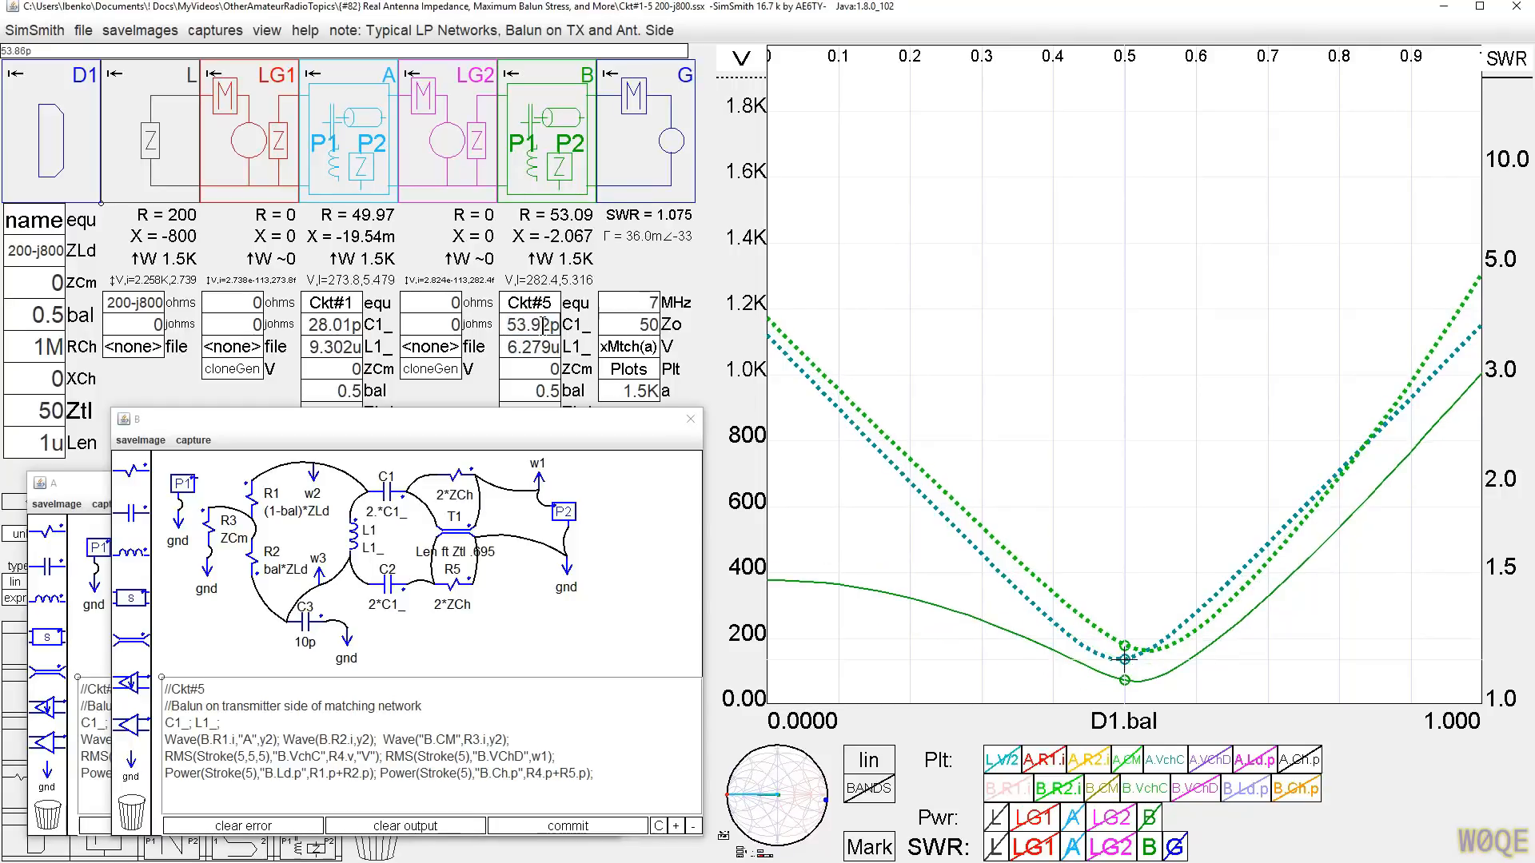
scroll(544, 324, "up", 1)
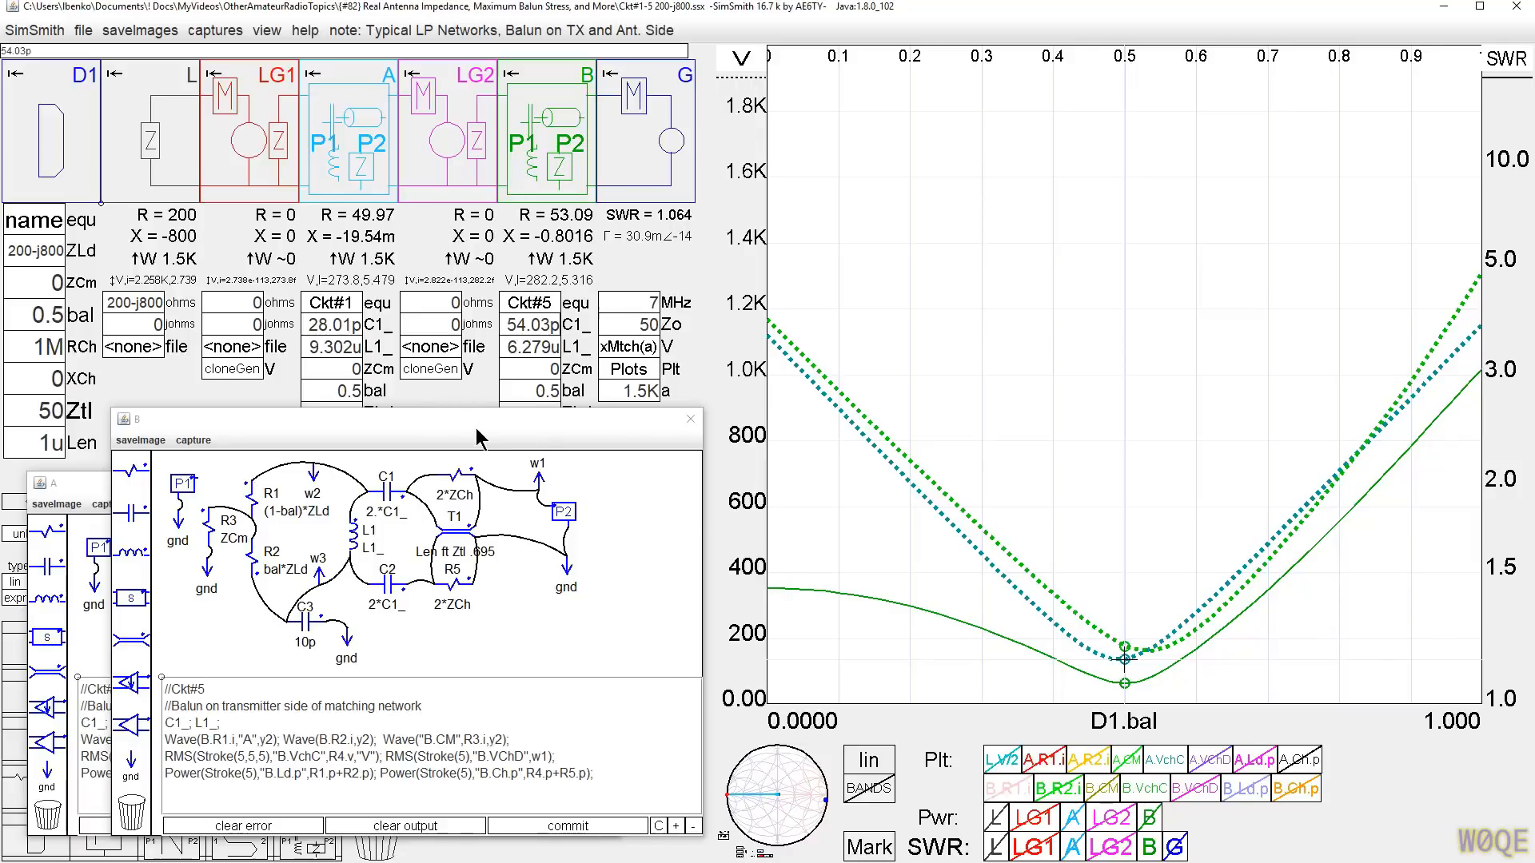
Step: Place block B's schematic above block A's for comparison and plot the A.R1.i and A.R2.i load currents
left_click_drag(481, 425, 476, 66)
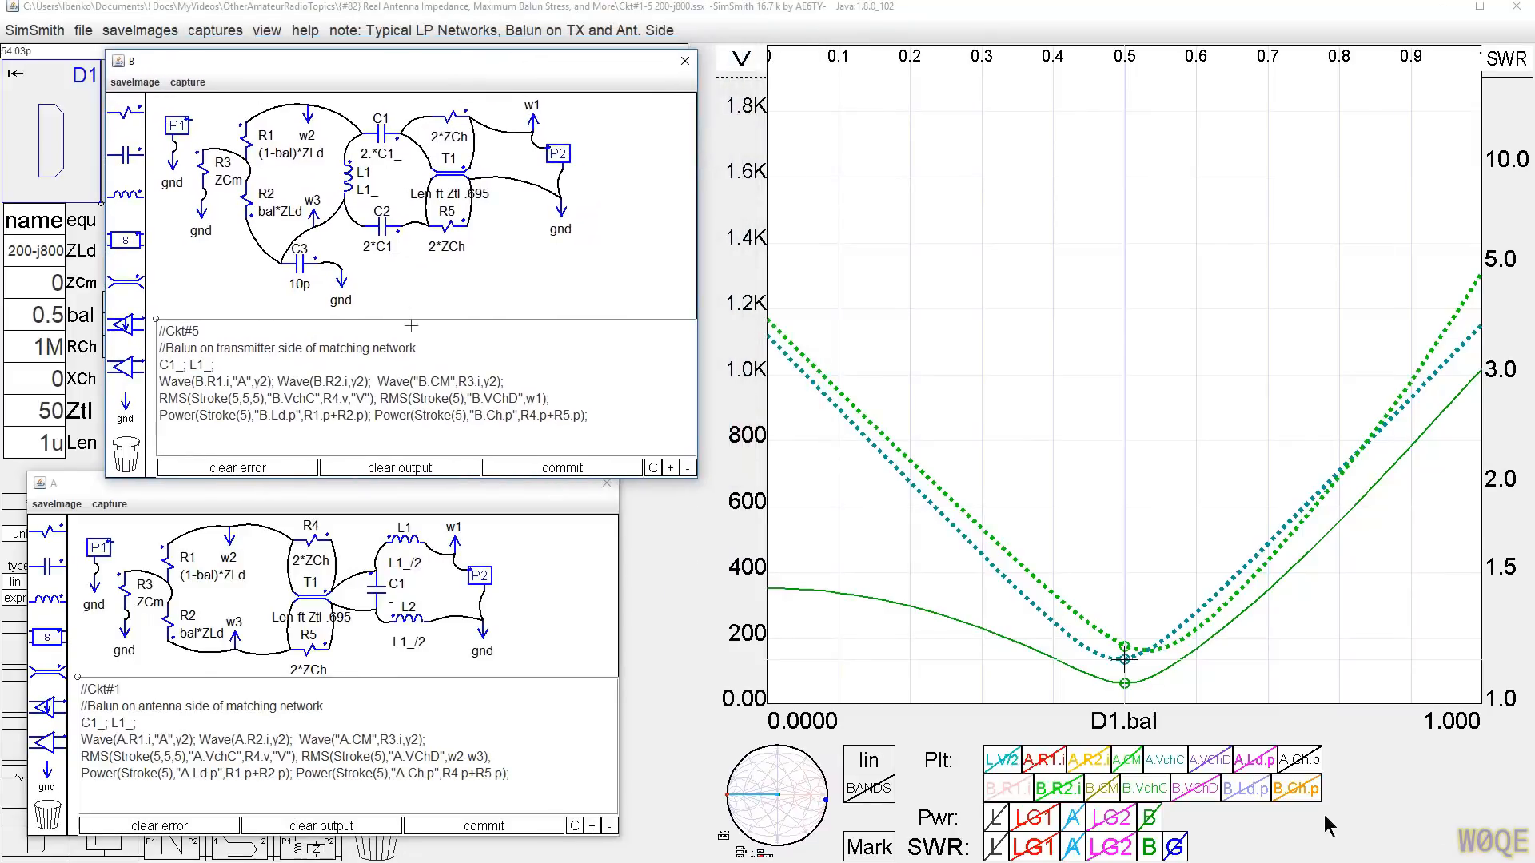
left_click(1045, 761)
left_click(1084, 766)
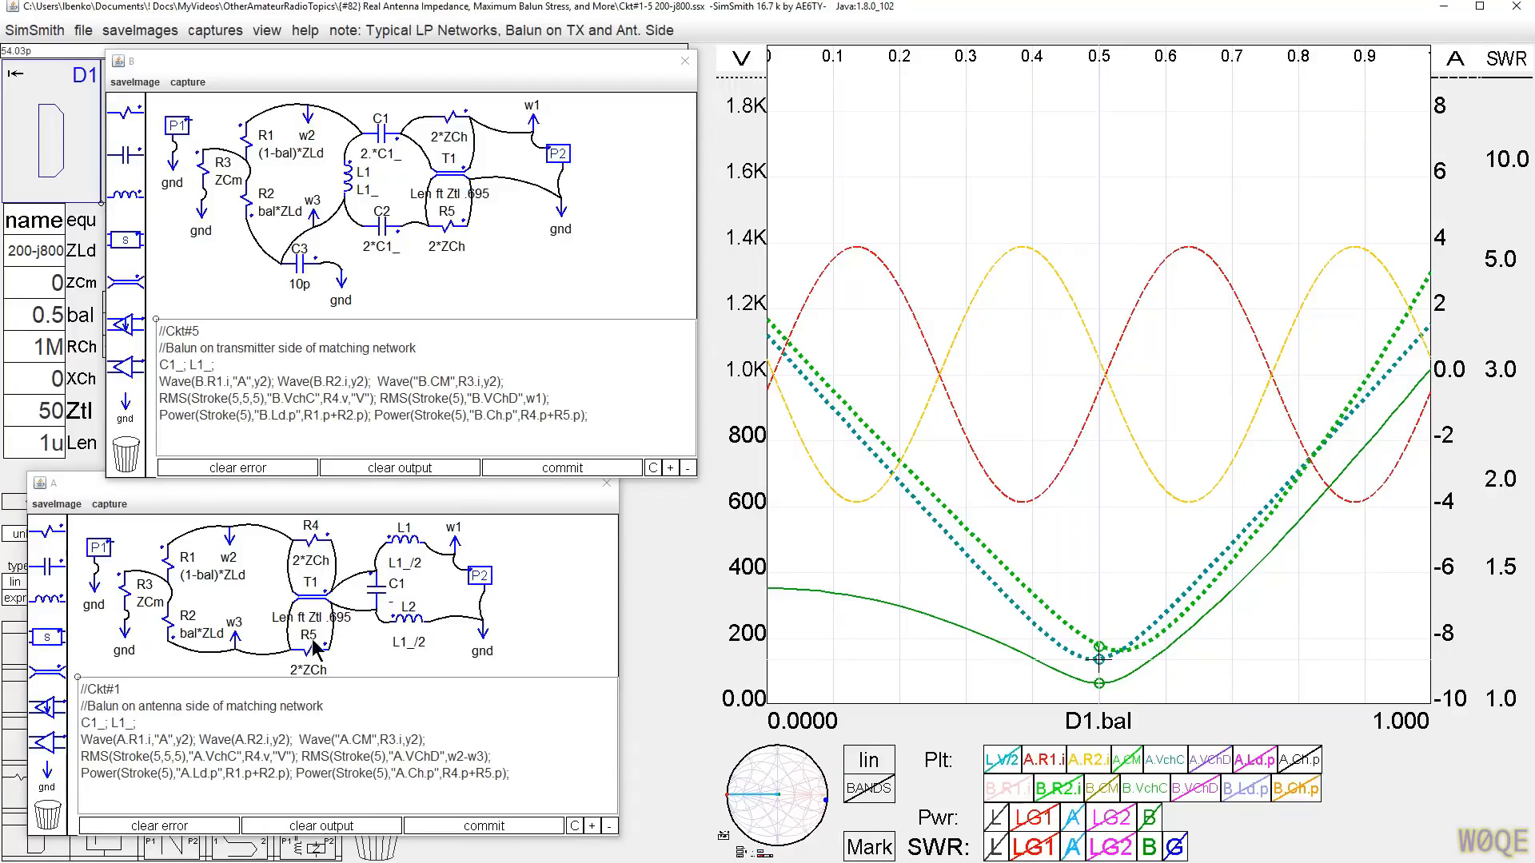
Step: Add the B.R1.i and B.R2.i current waveforms to the plot and hide A.R1.i and A.R2.i
left_click(1012, 794)
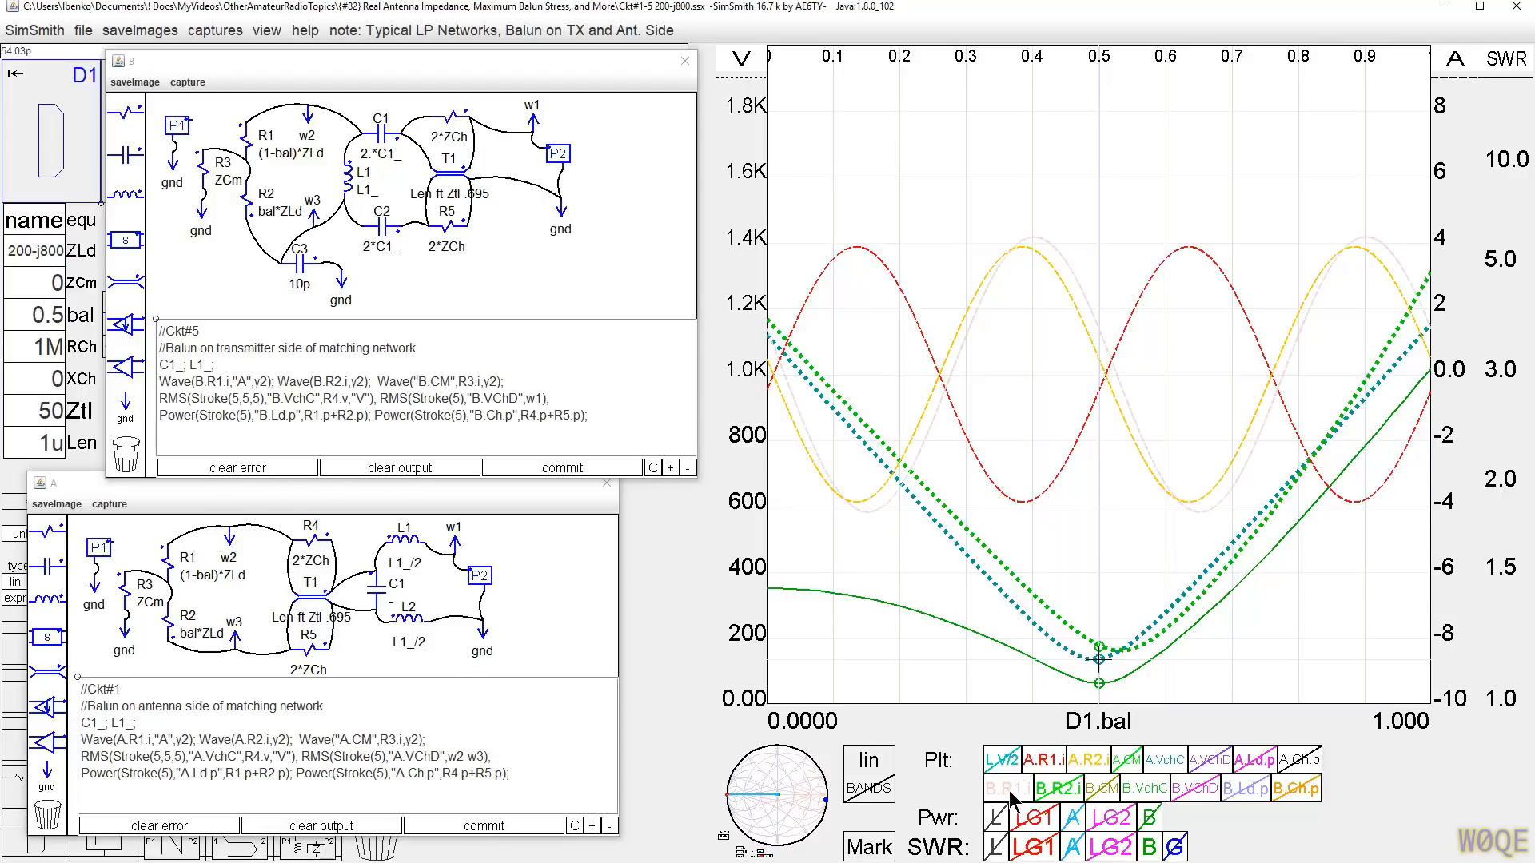
left_click(1067, 790)
left_click(1056, 757)
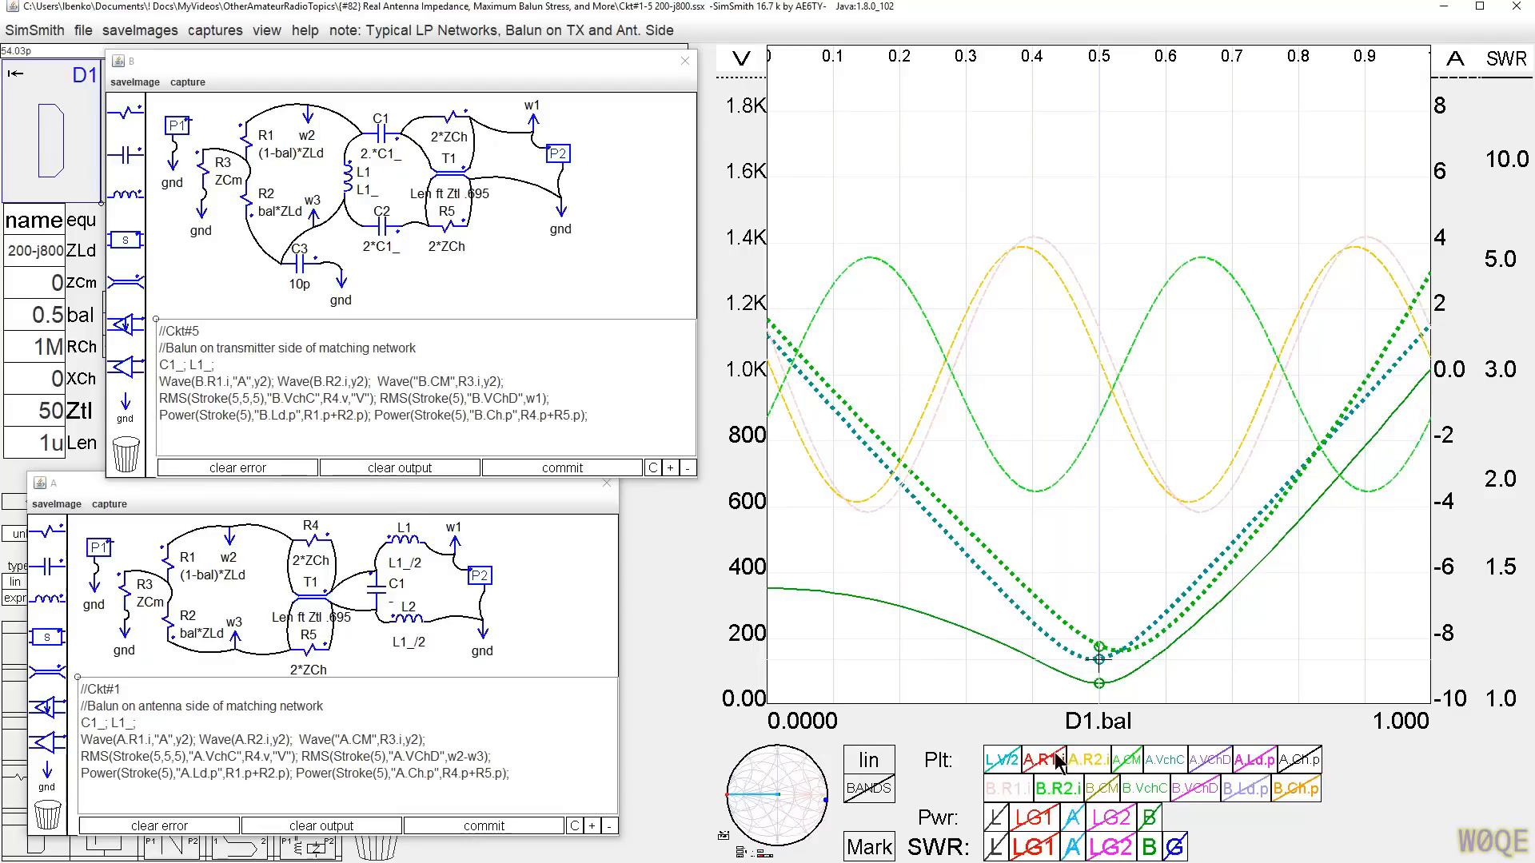
left_click(1090, 759)
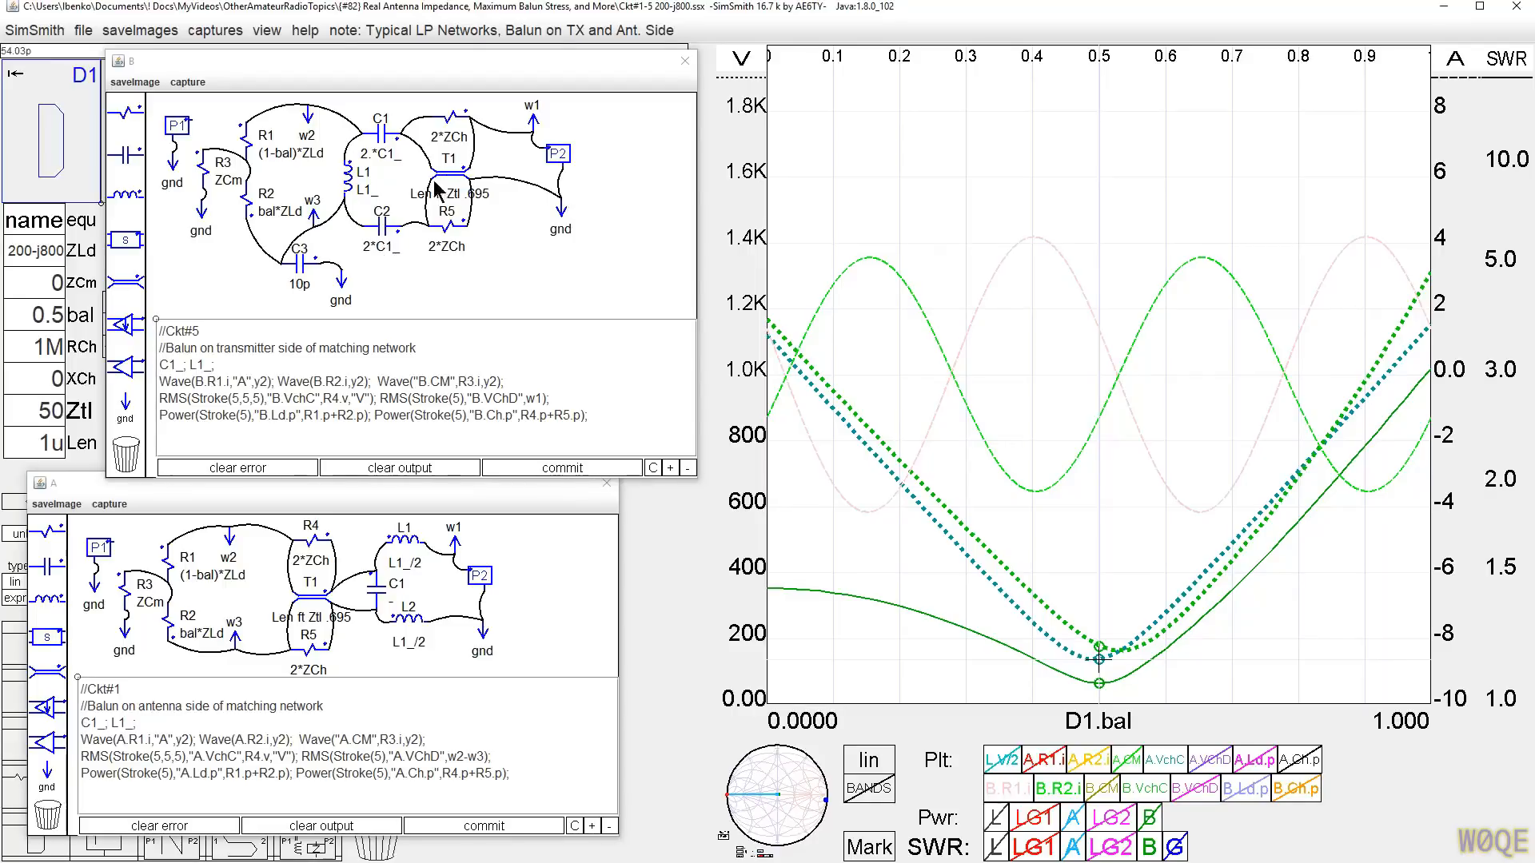
Step: Close the circuit schematics of blocks B and A
left_click_drag(397, 73, 395, 477)
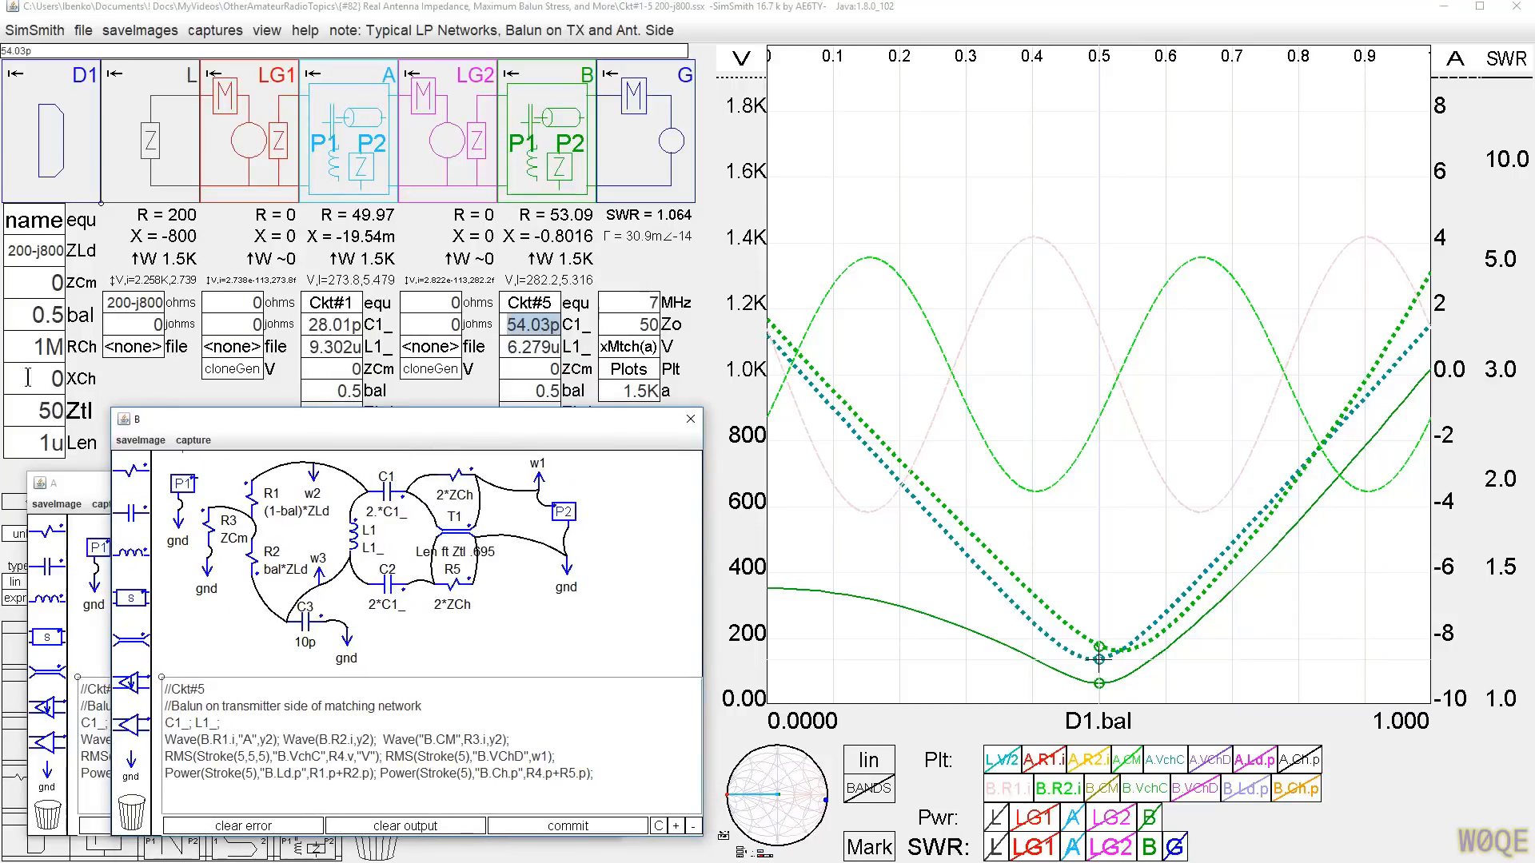
left_click(691, 419)
left_click(605, 485)
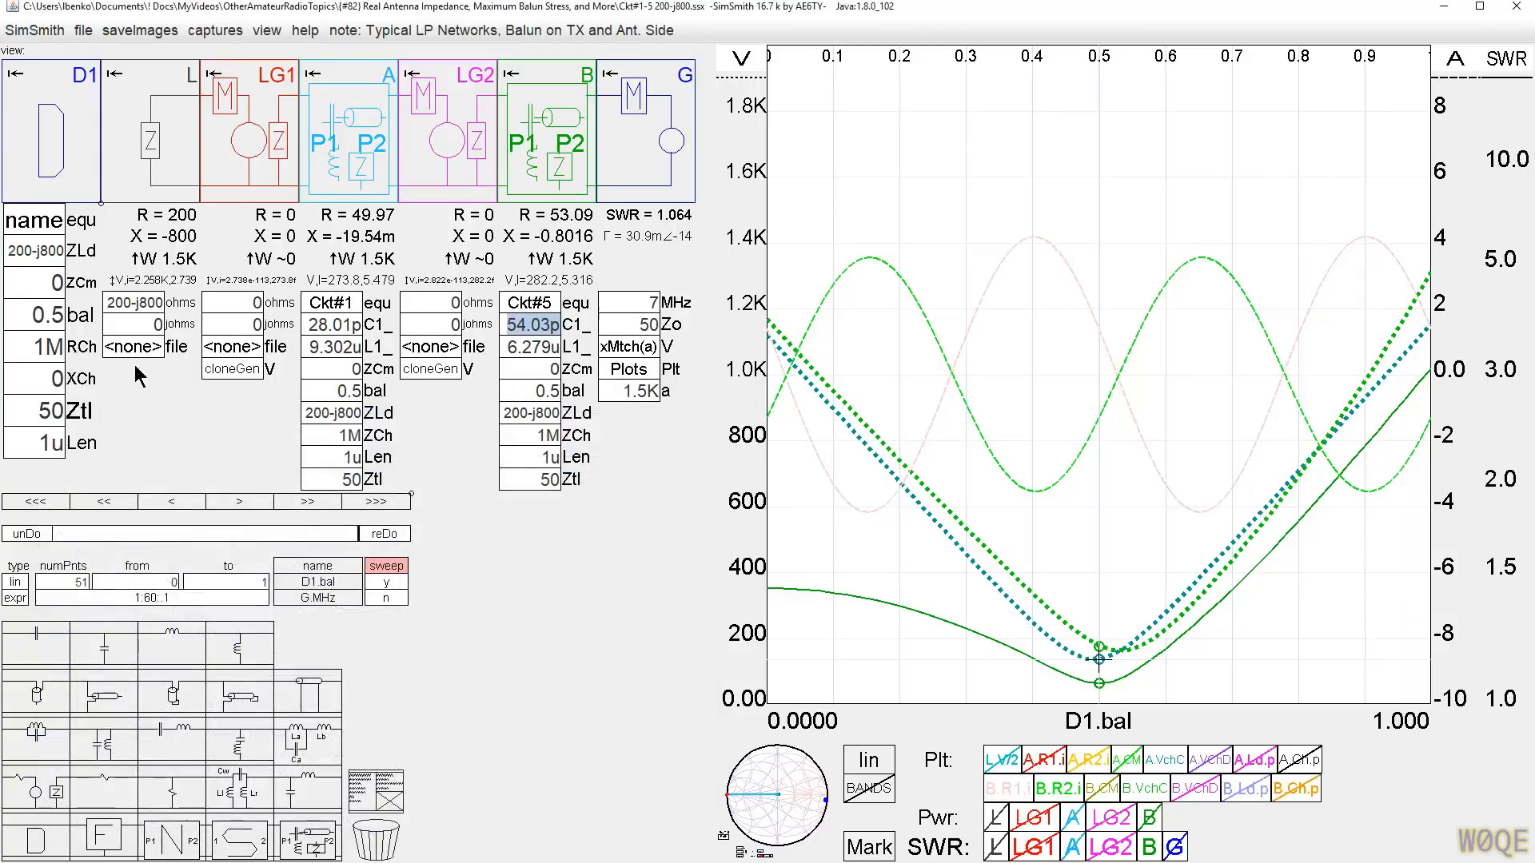
Step: Set D1's RCh to 5k and show the A.R1.i and A.R2.i waveforms again alongside block B's currents
left_click(34, 346)
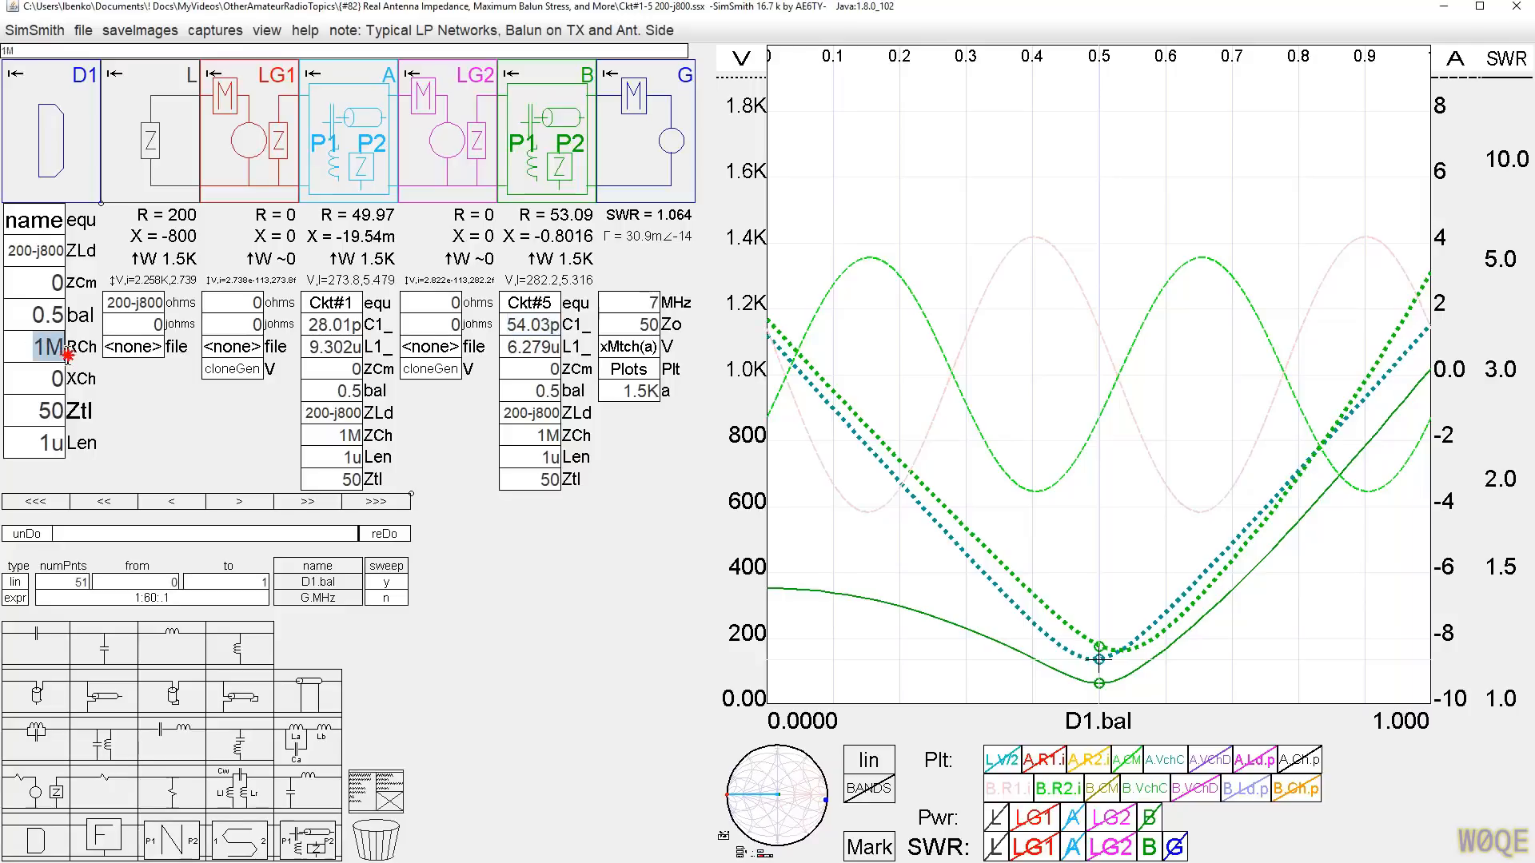
type("5k")
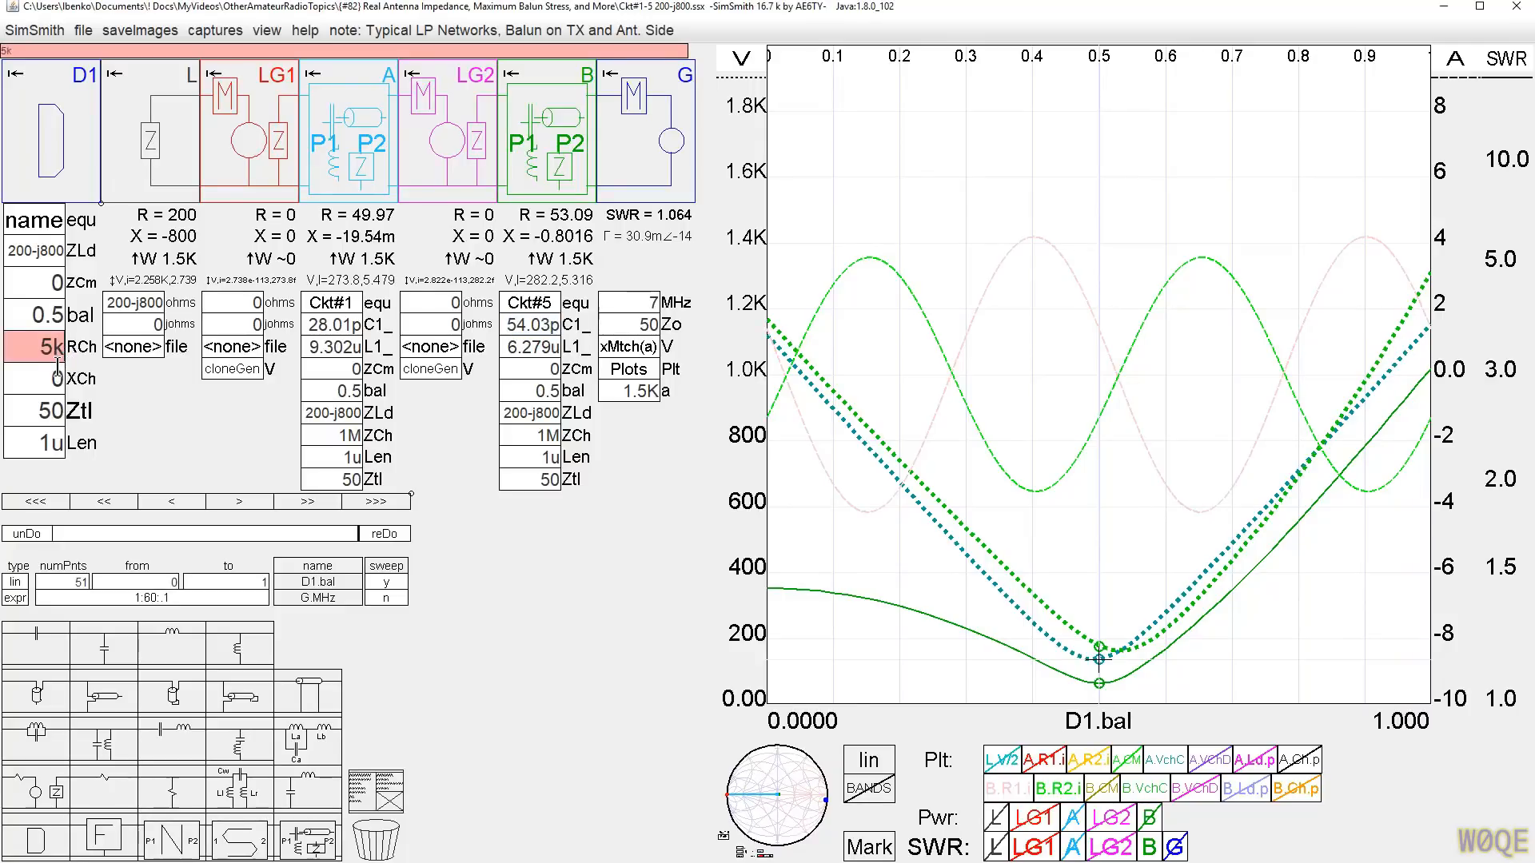
key("Return")
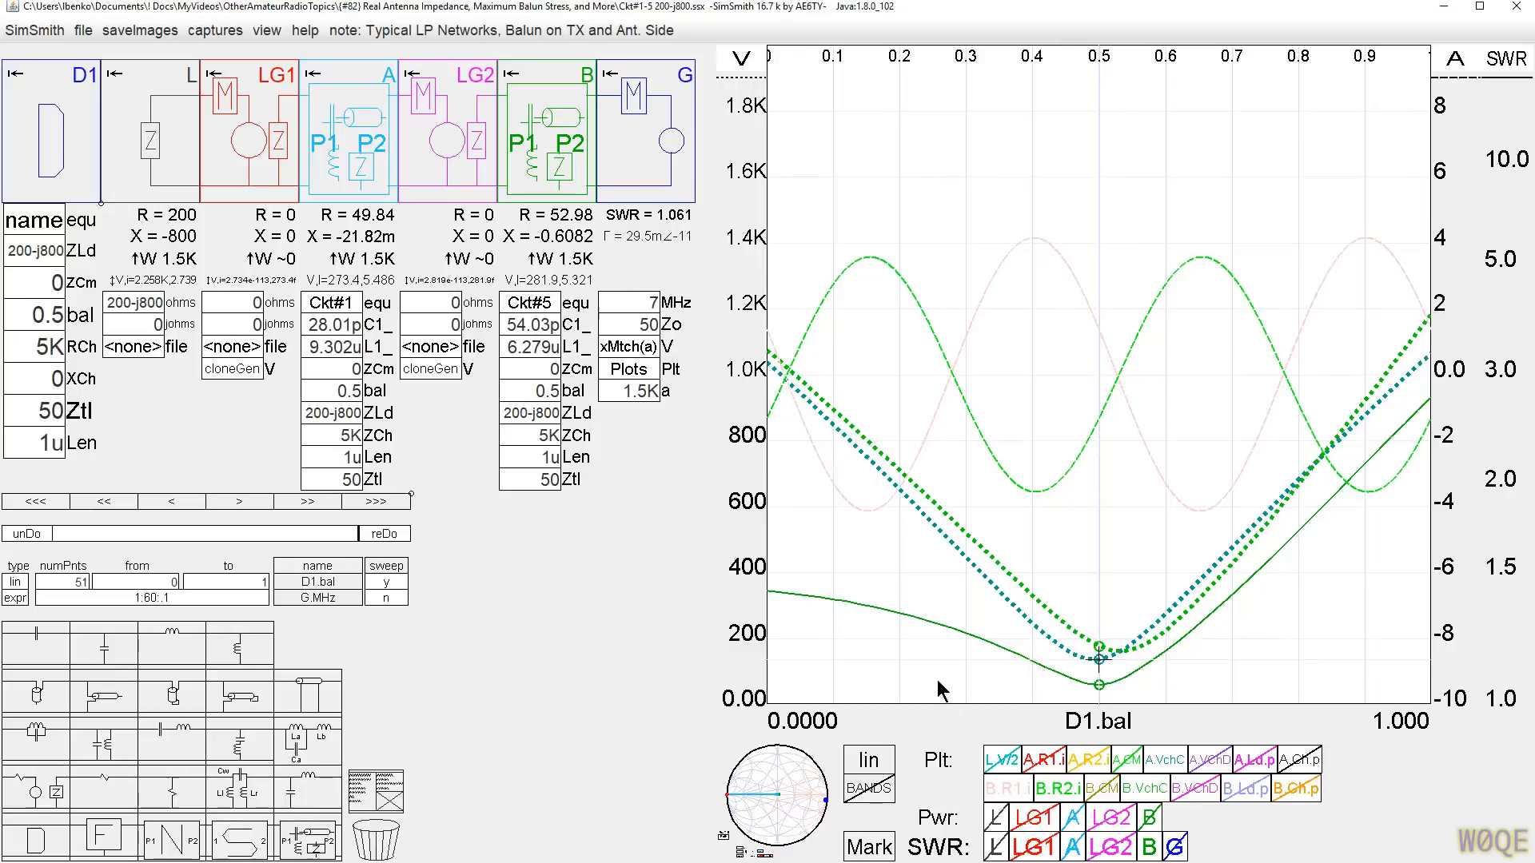
left_click(1053, 765)
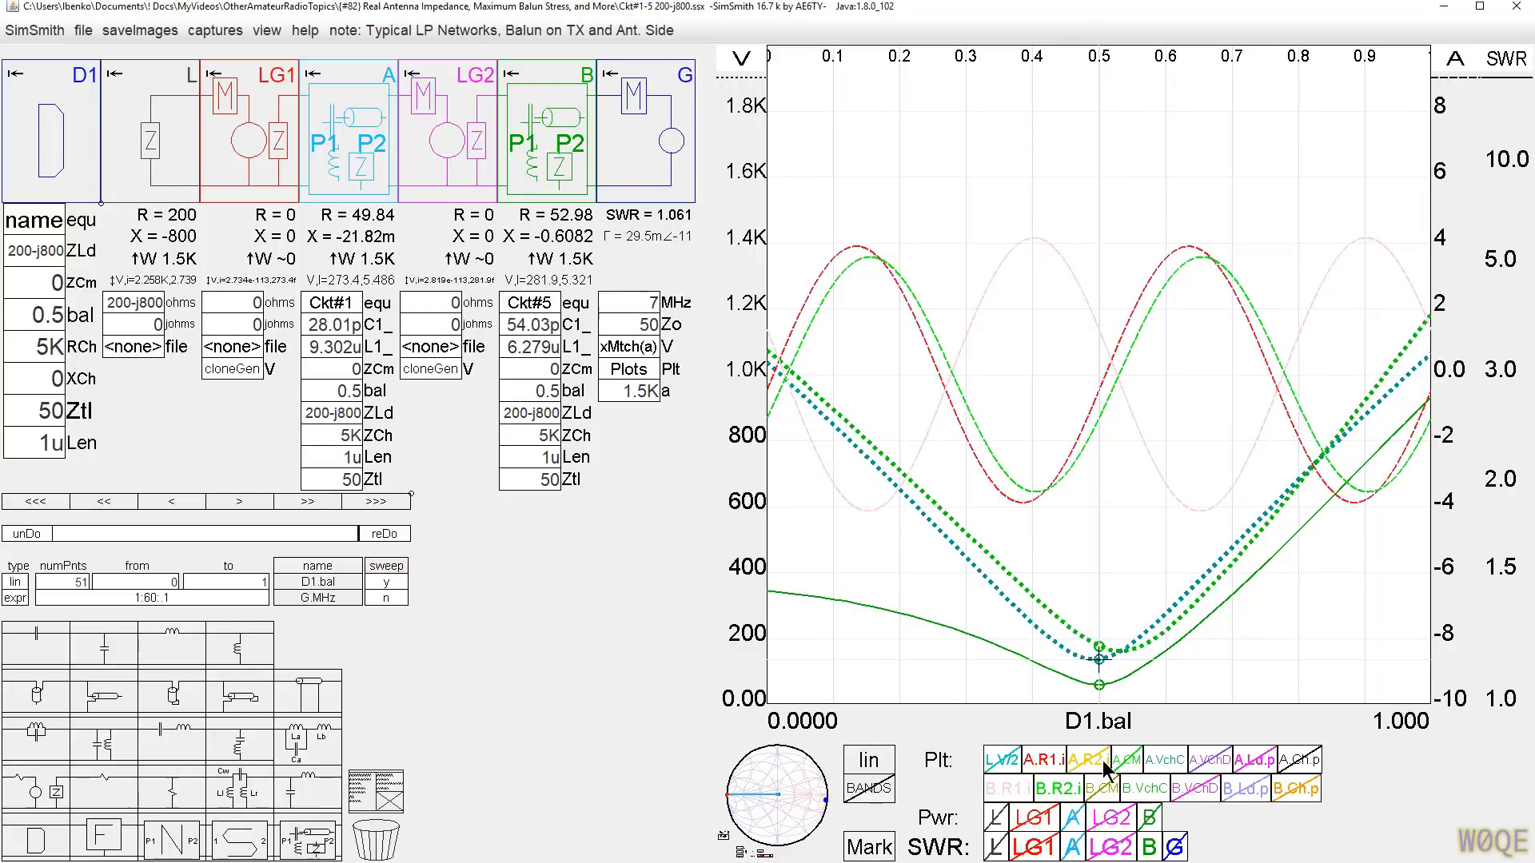
left_click(1101, 766)
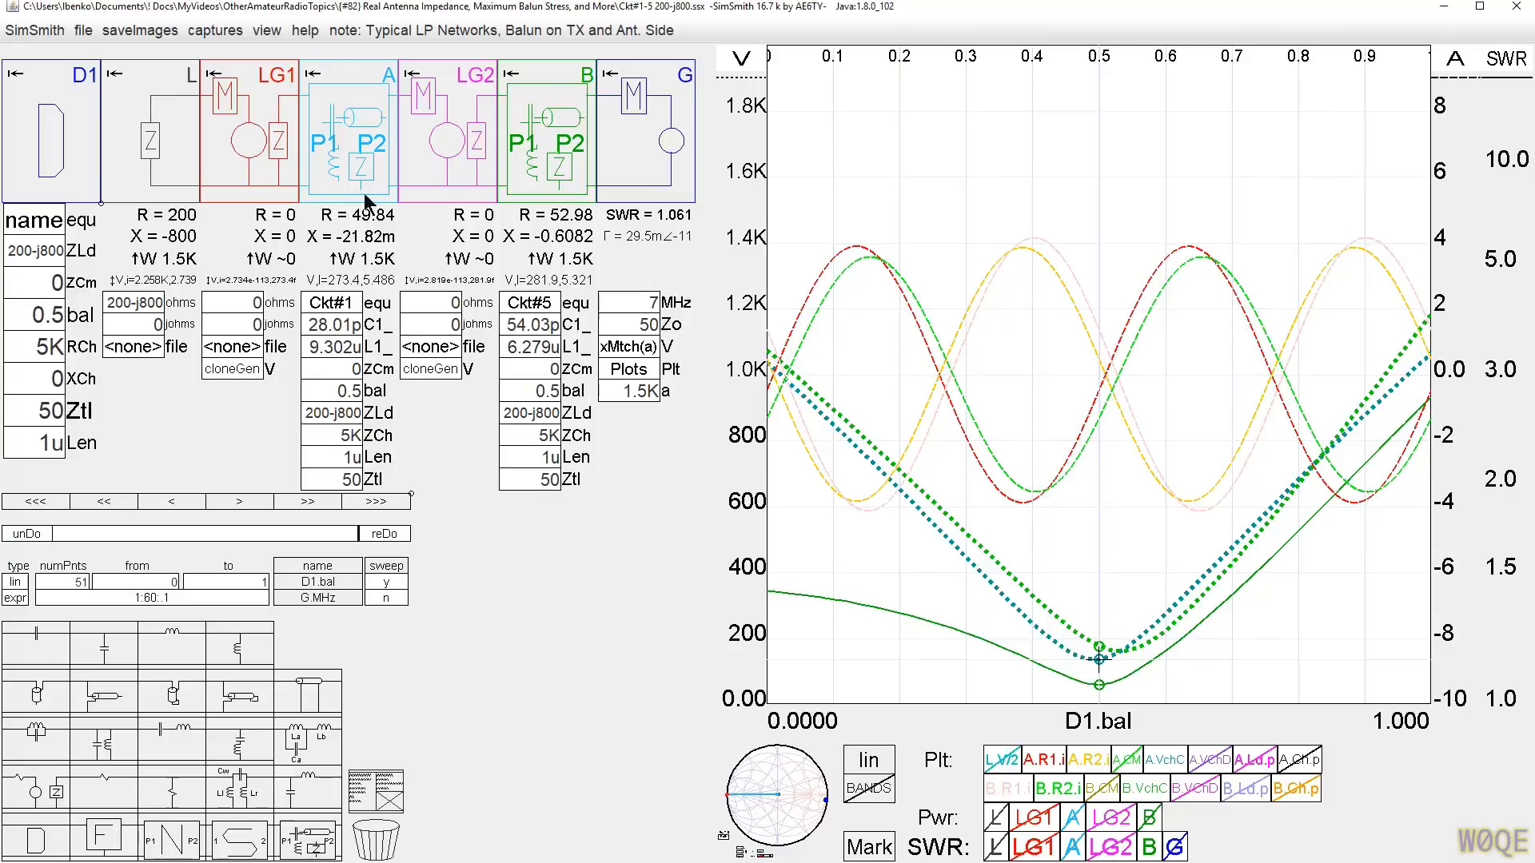
Step: Review block B's Ckt#5 schematic and block A's Ckt#1 schematic in turn, closing each one
left_click(534, 304)
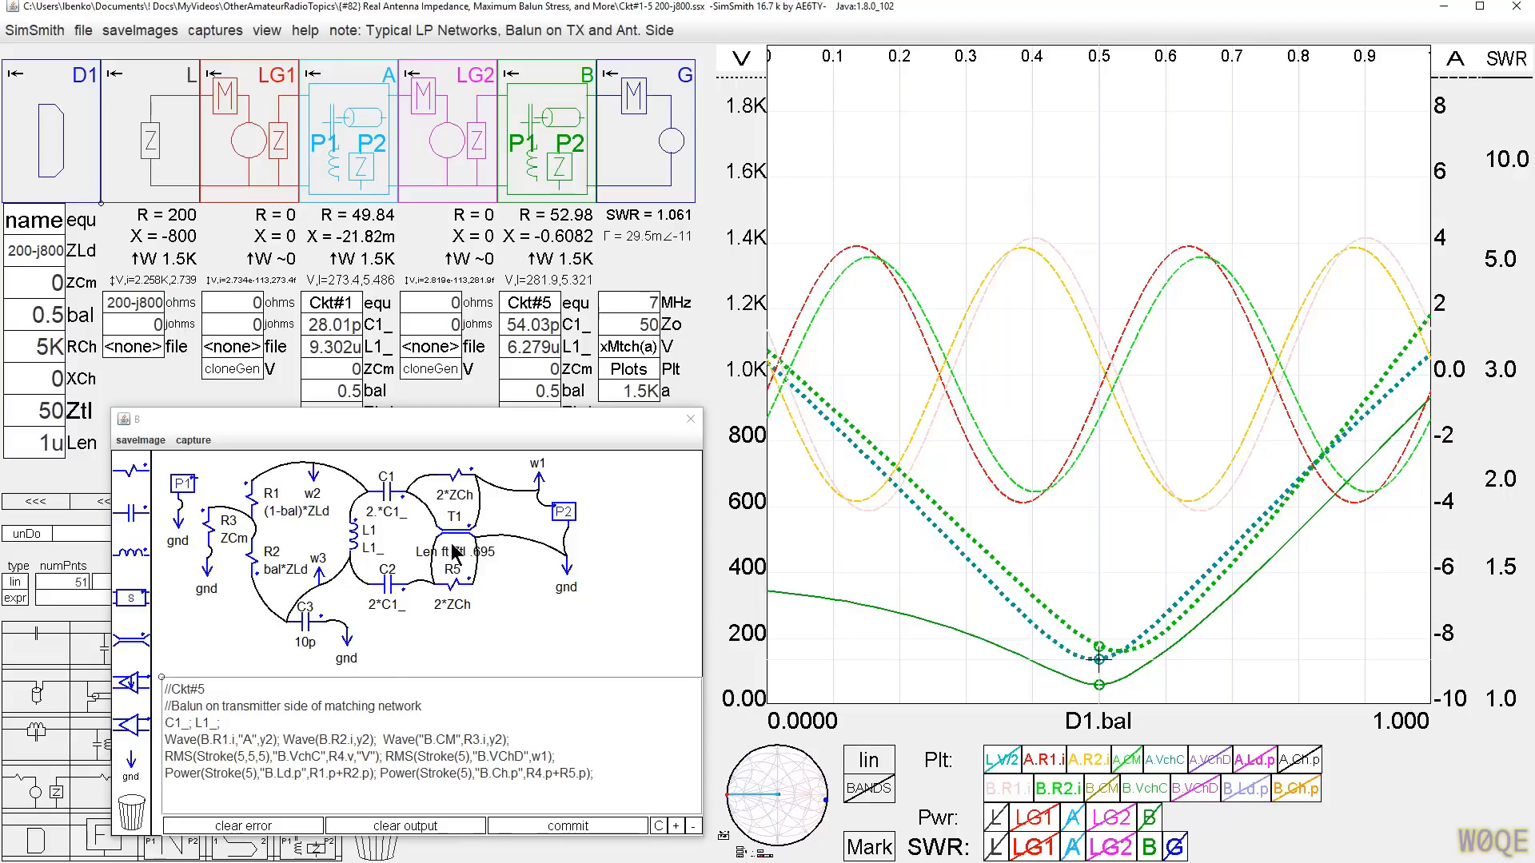
left_click(690, 419)
left_click(328, 308)
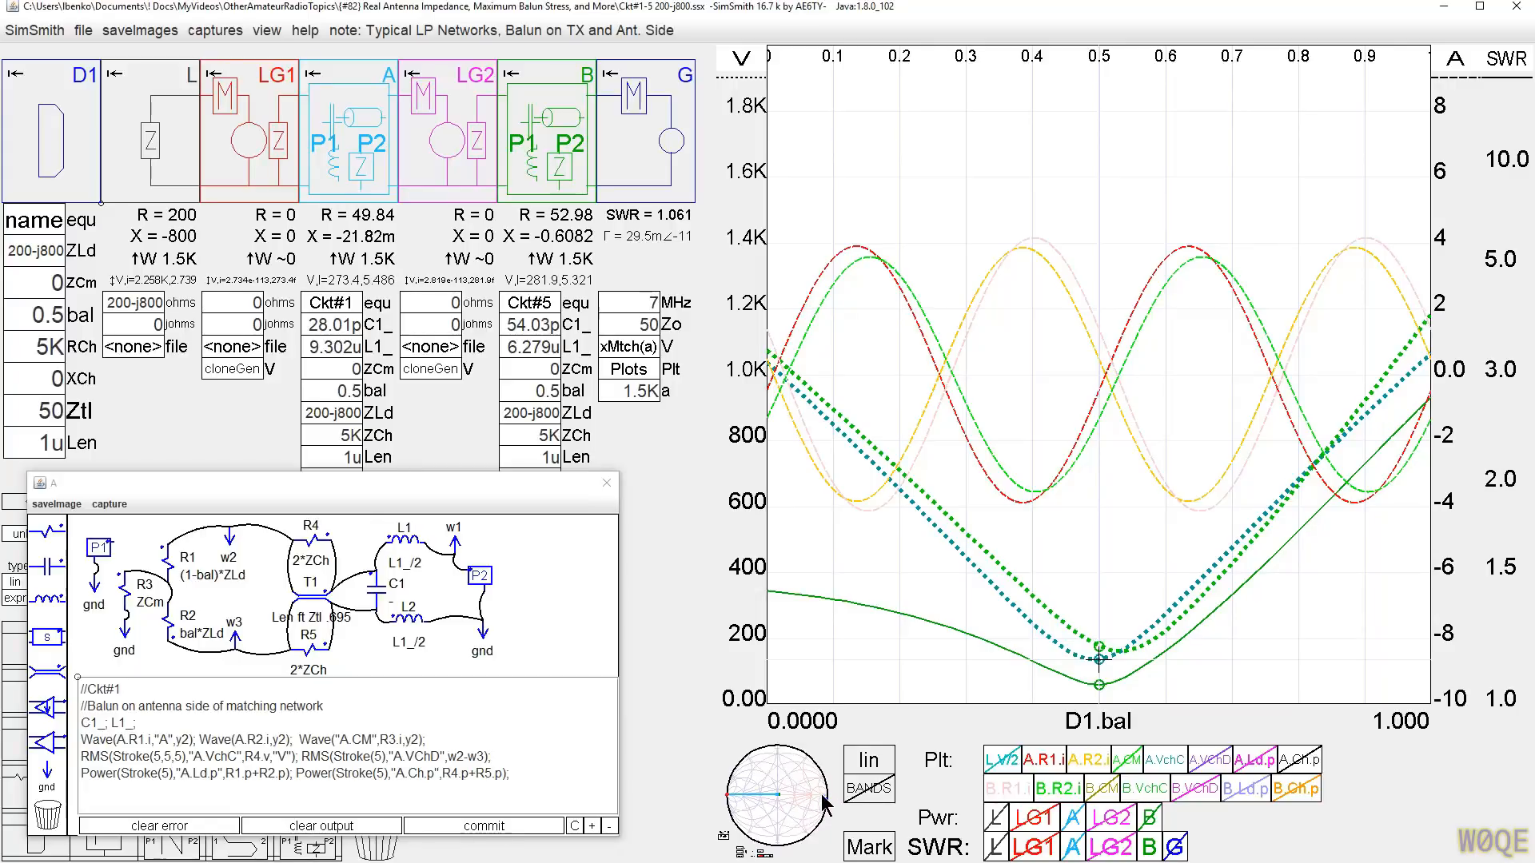
left_click(607, 482)
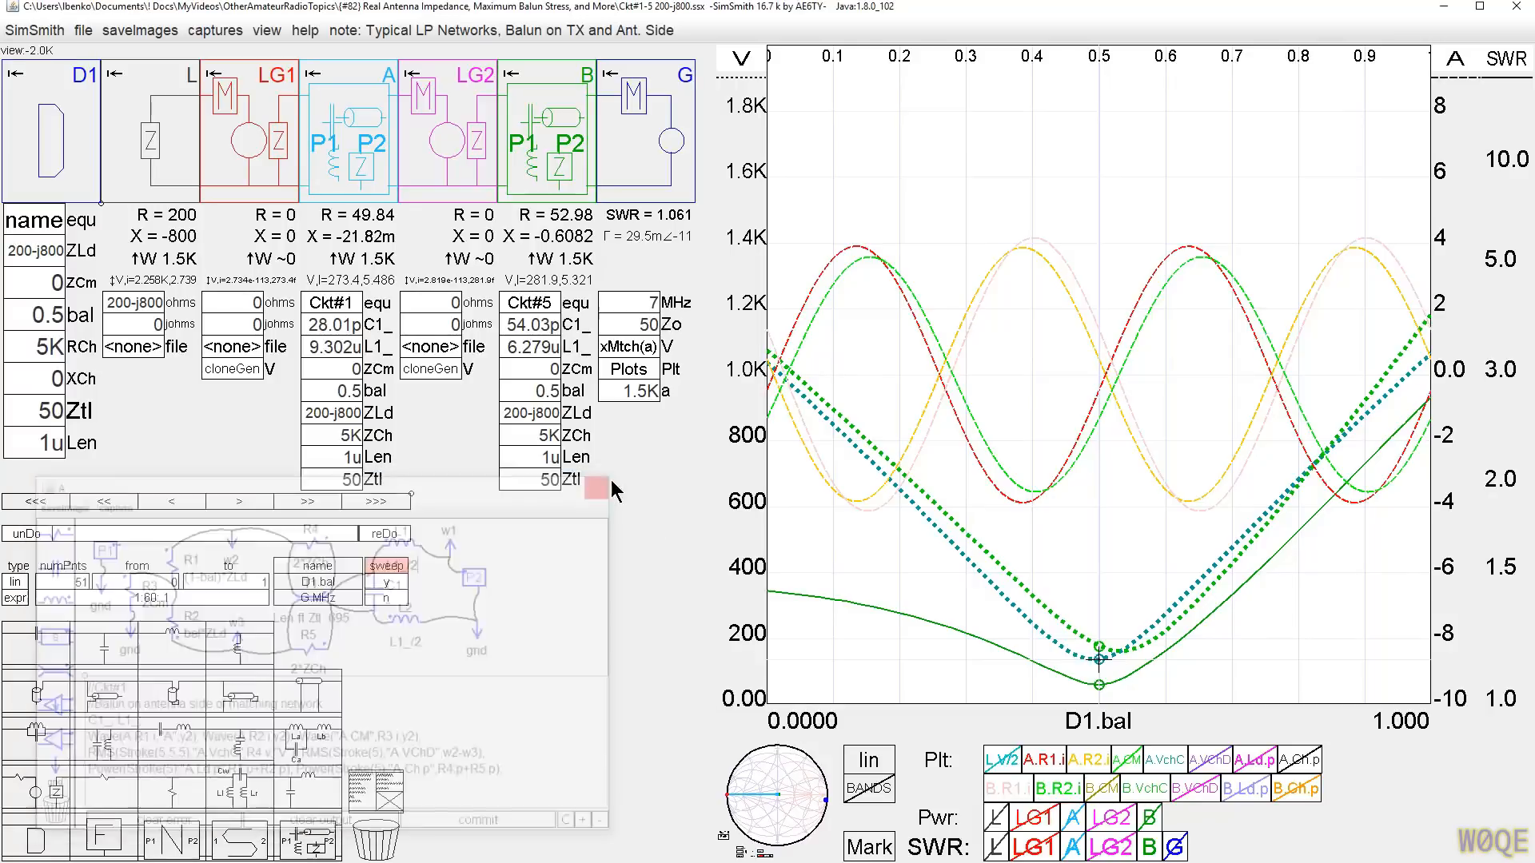